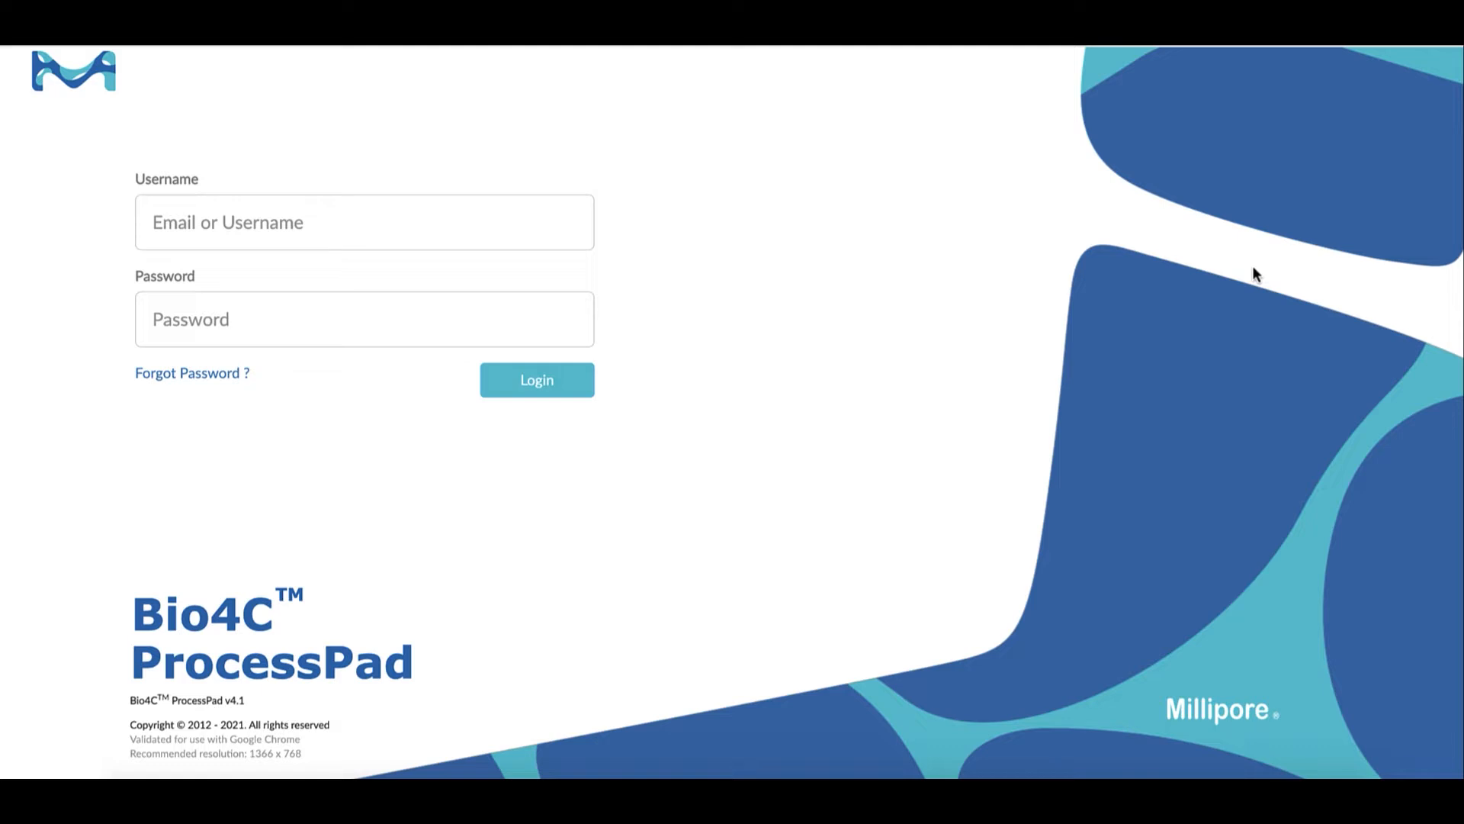
# Log in by entering the account's e-mail address as username and the account password
pyautogui.click(429, 226)
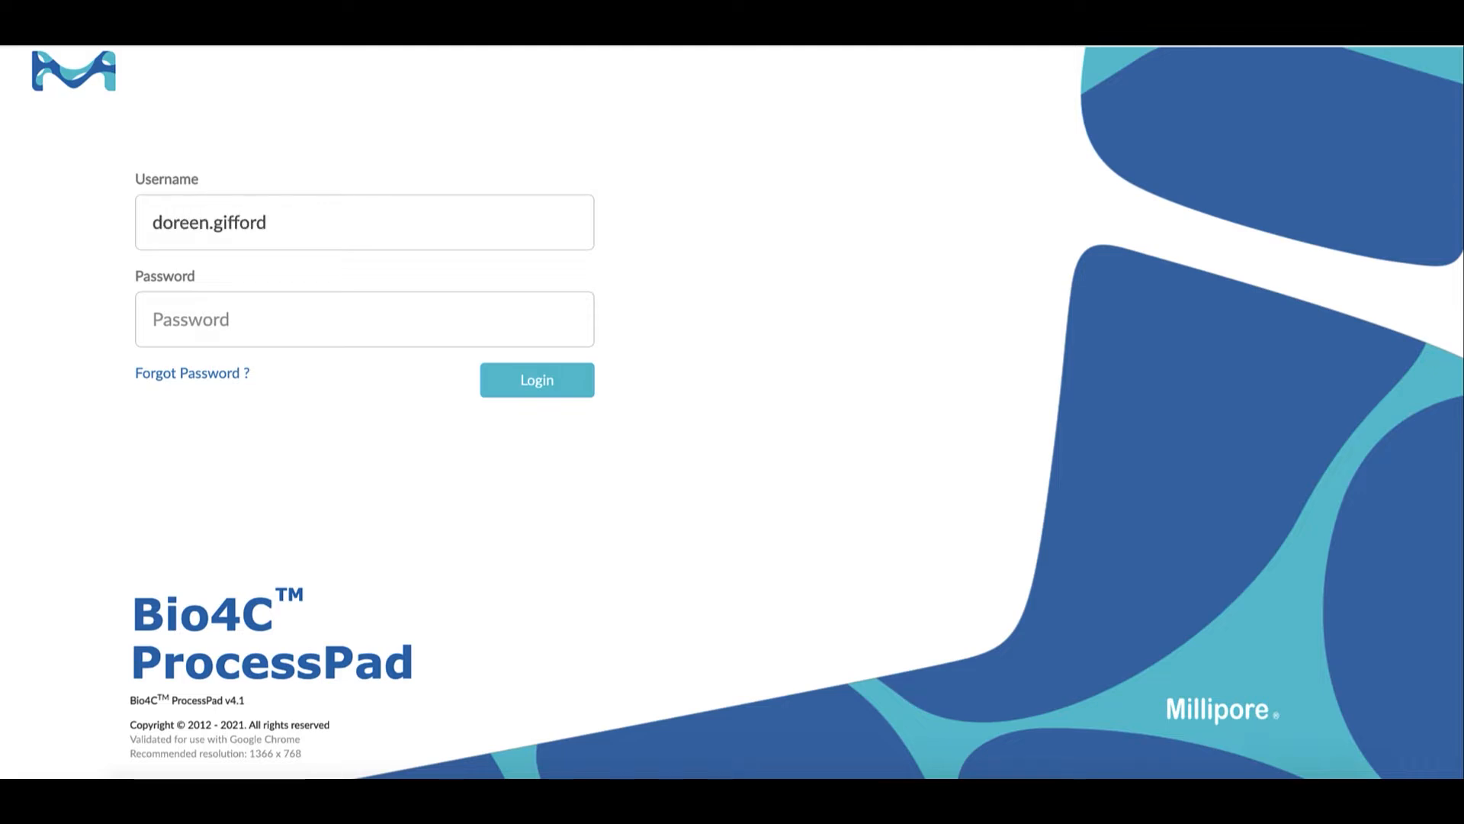
pyautogui.press('Tab')
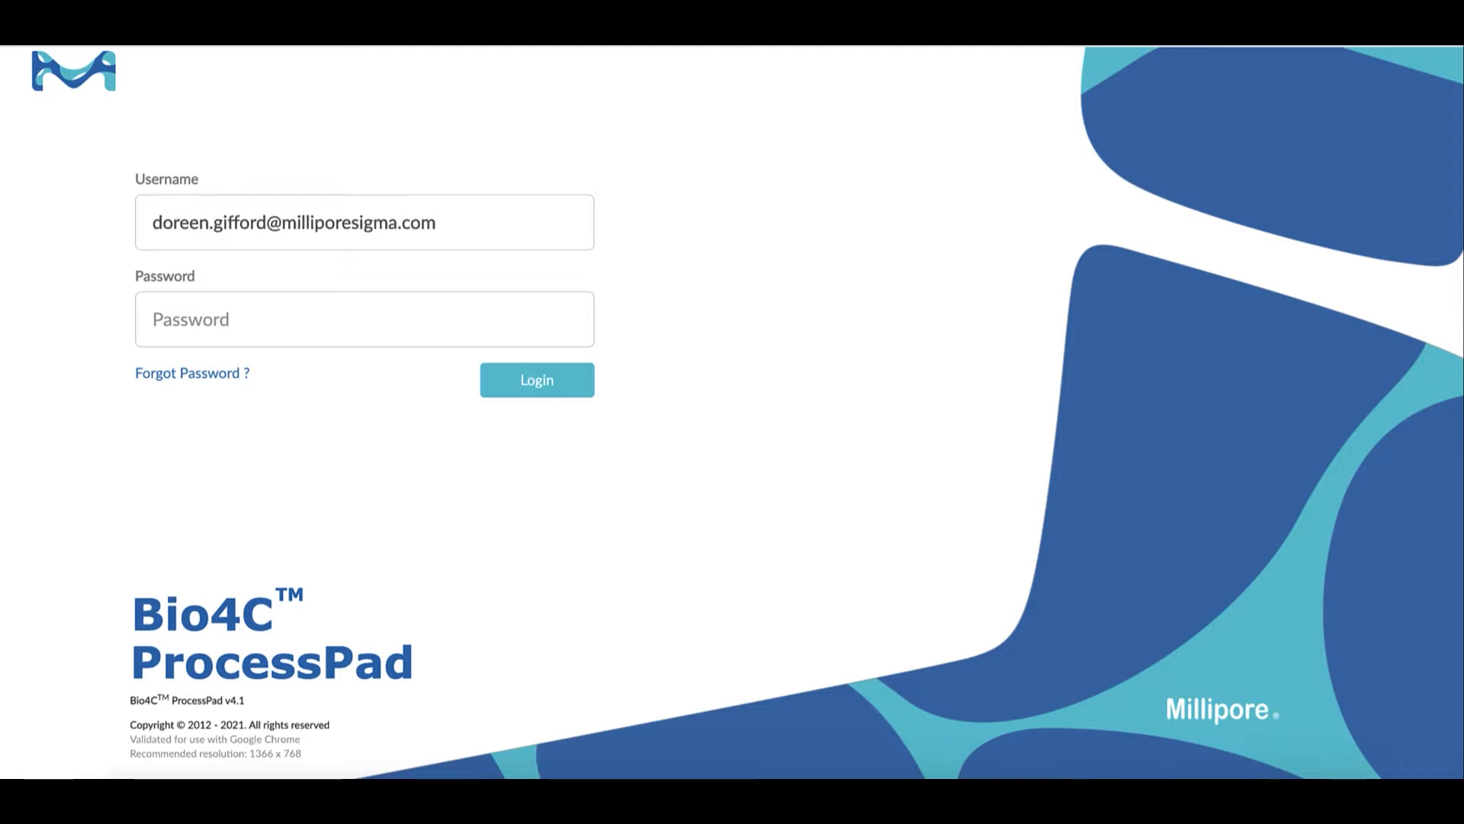
pyautogui.write('*********')
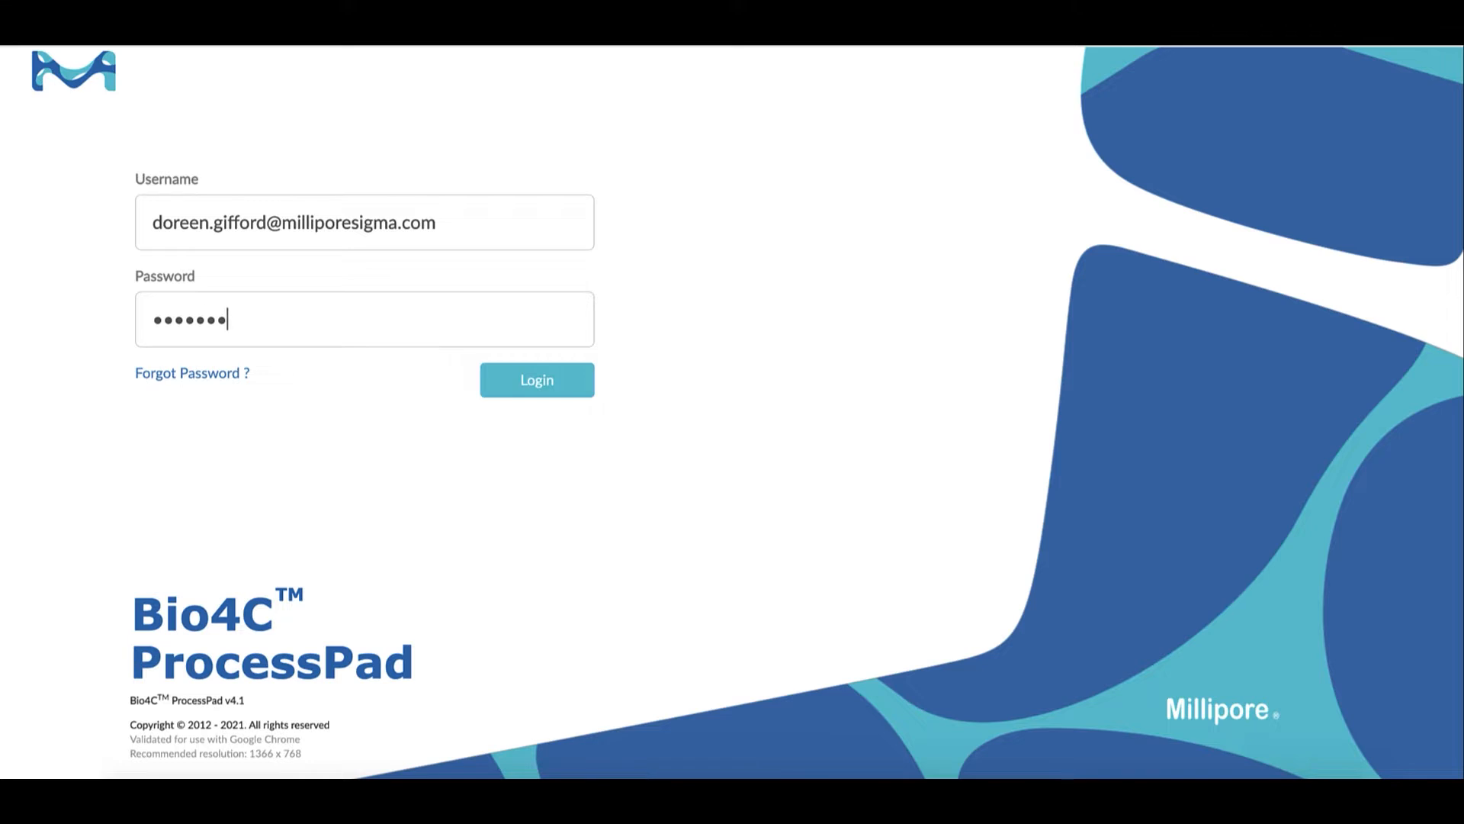
pyautogui.click(537, 388)
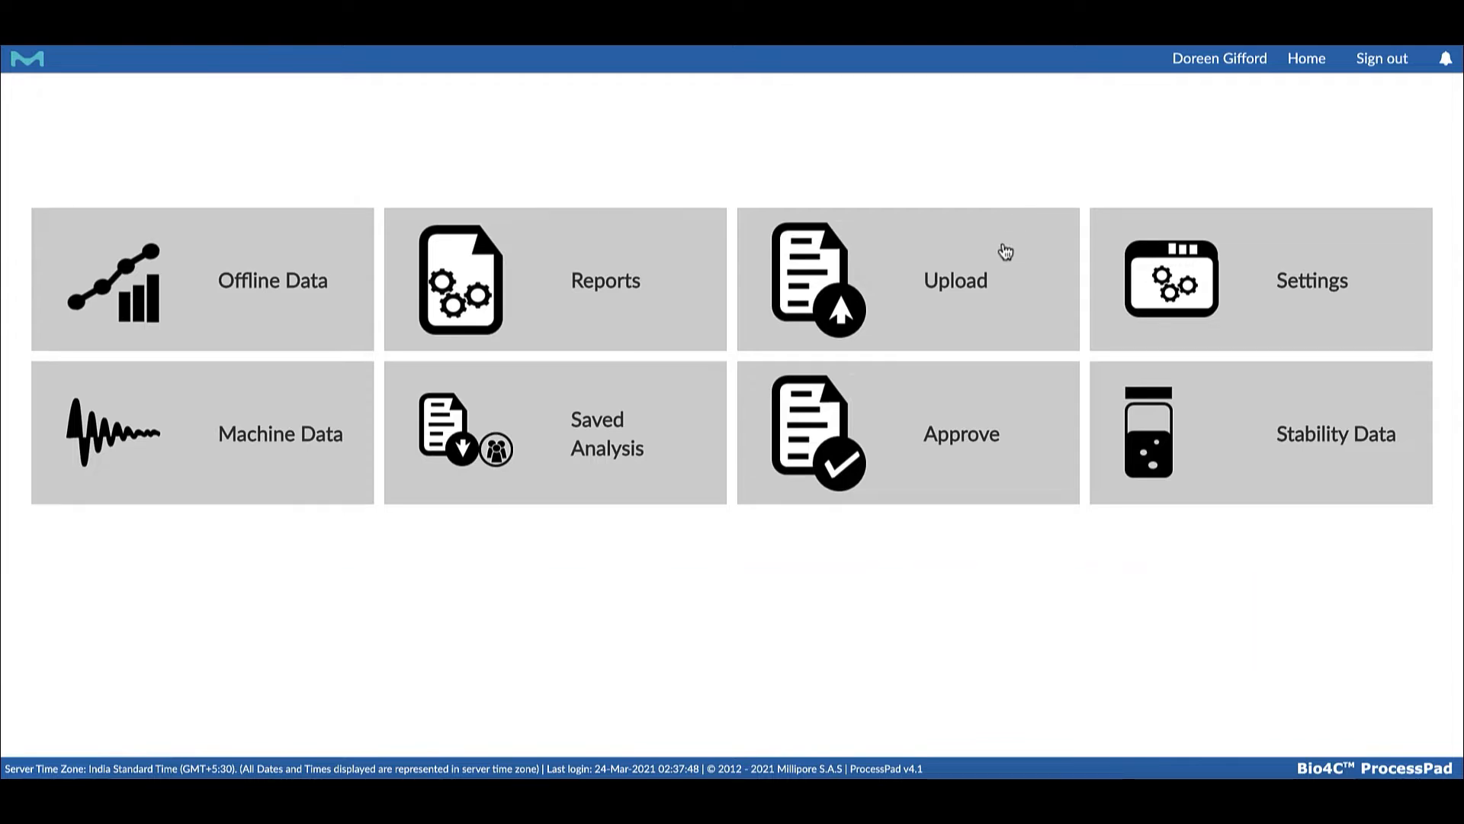
# Open the data upload area and filter the process forms by process step "Fer"
pyautogui.click(976, 273)
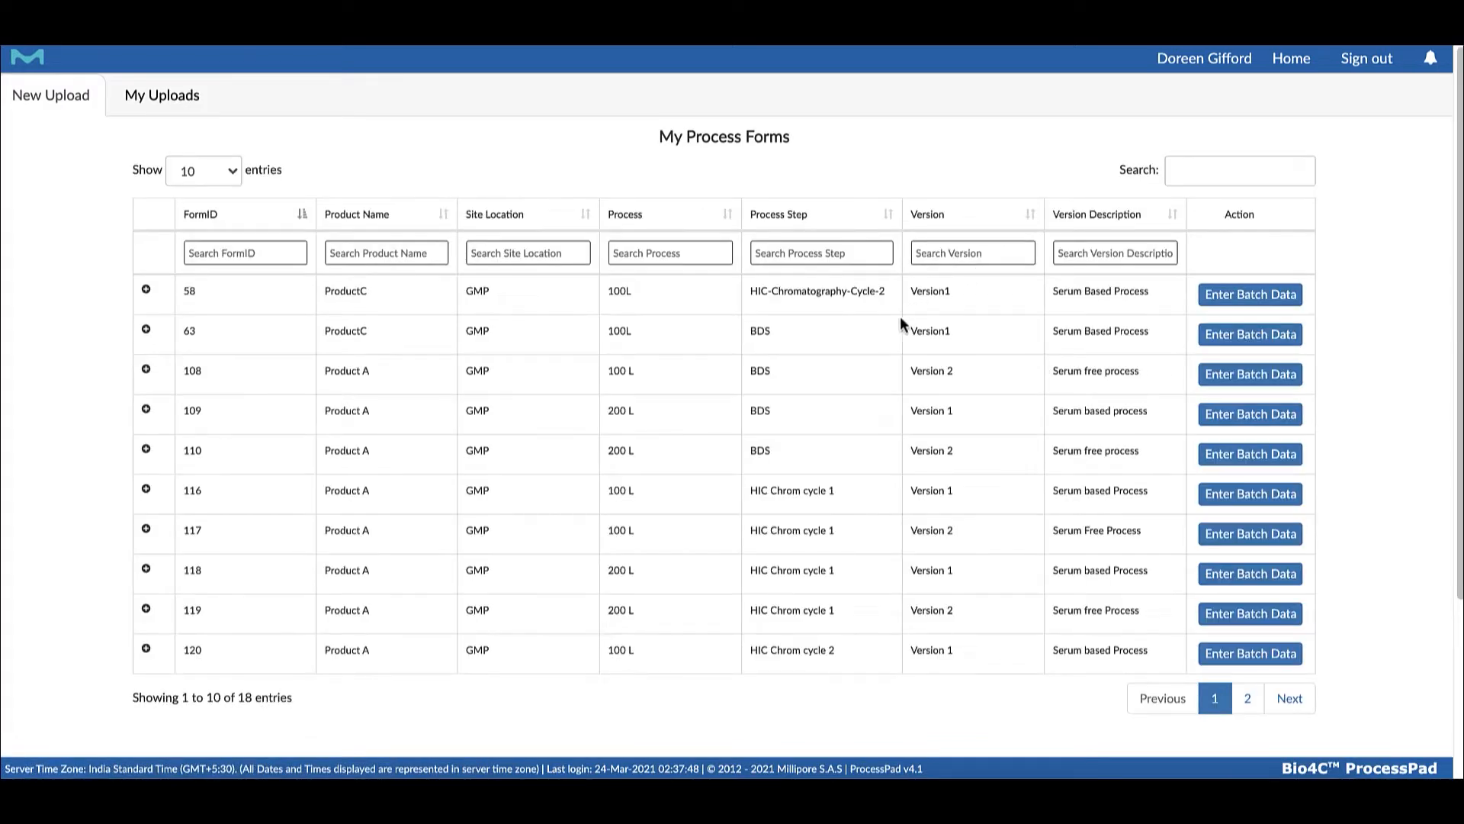
pyautogui.scroll(-3, 763, 335)
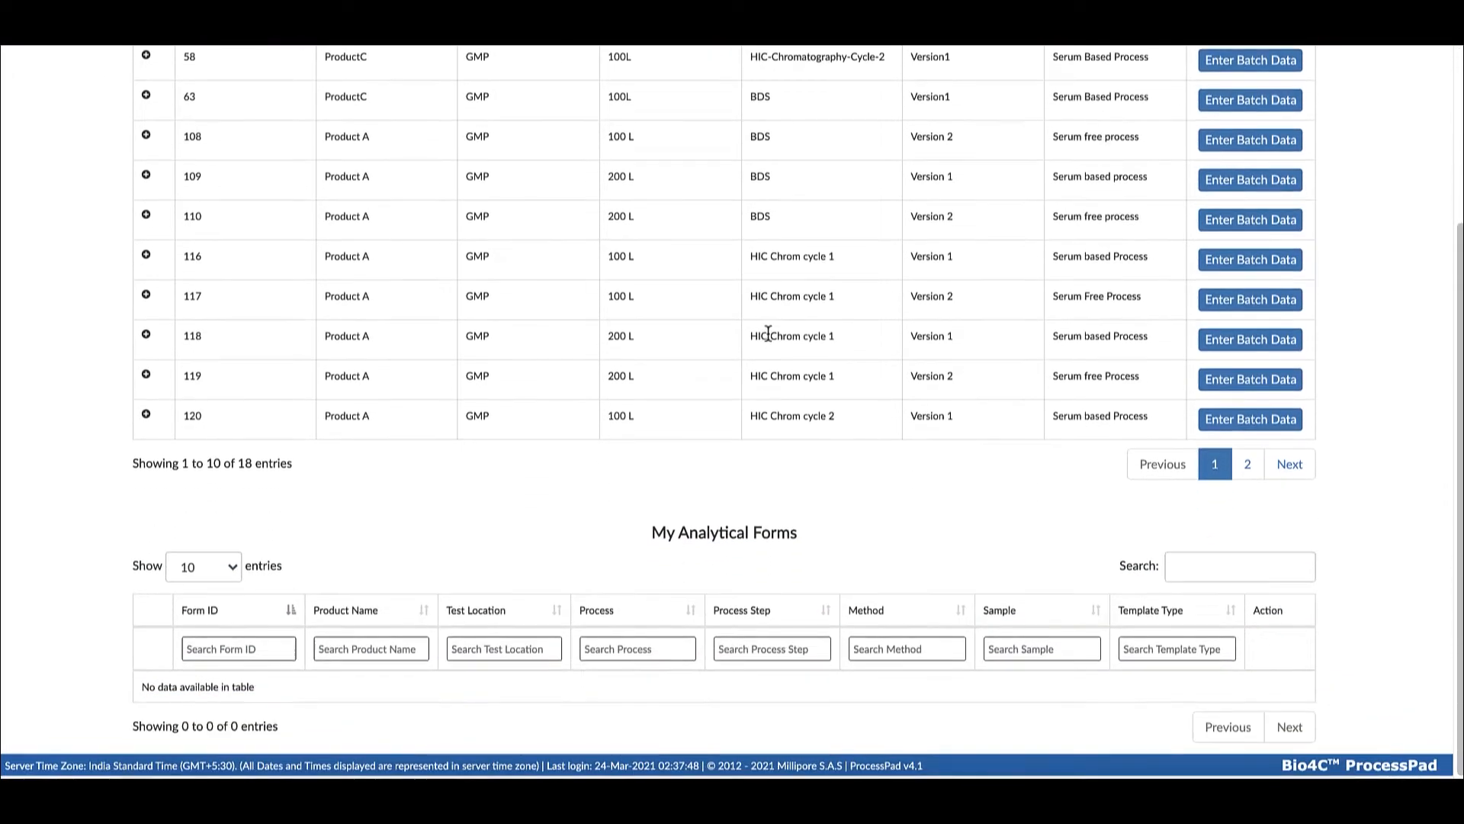
pyautogui.scroll(3, 767, 333)
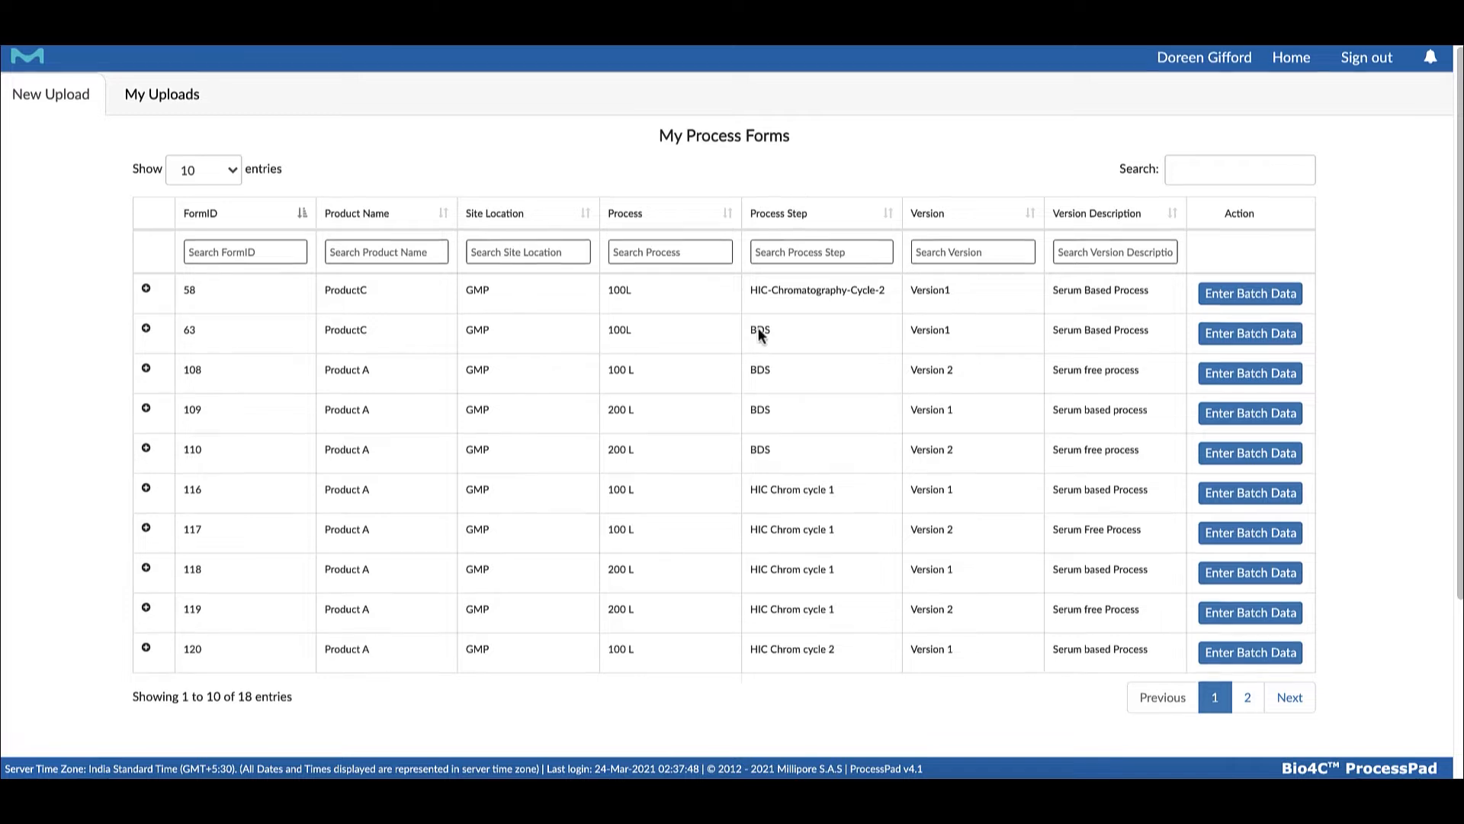
pyautogui.scroll(-3, 763, 320)
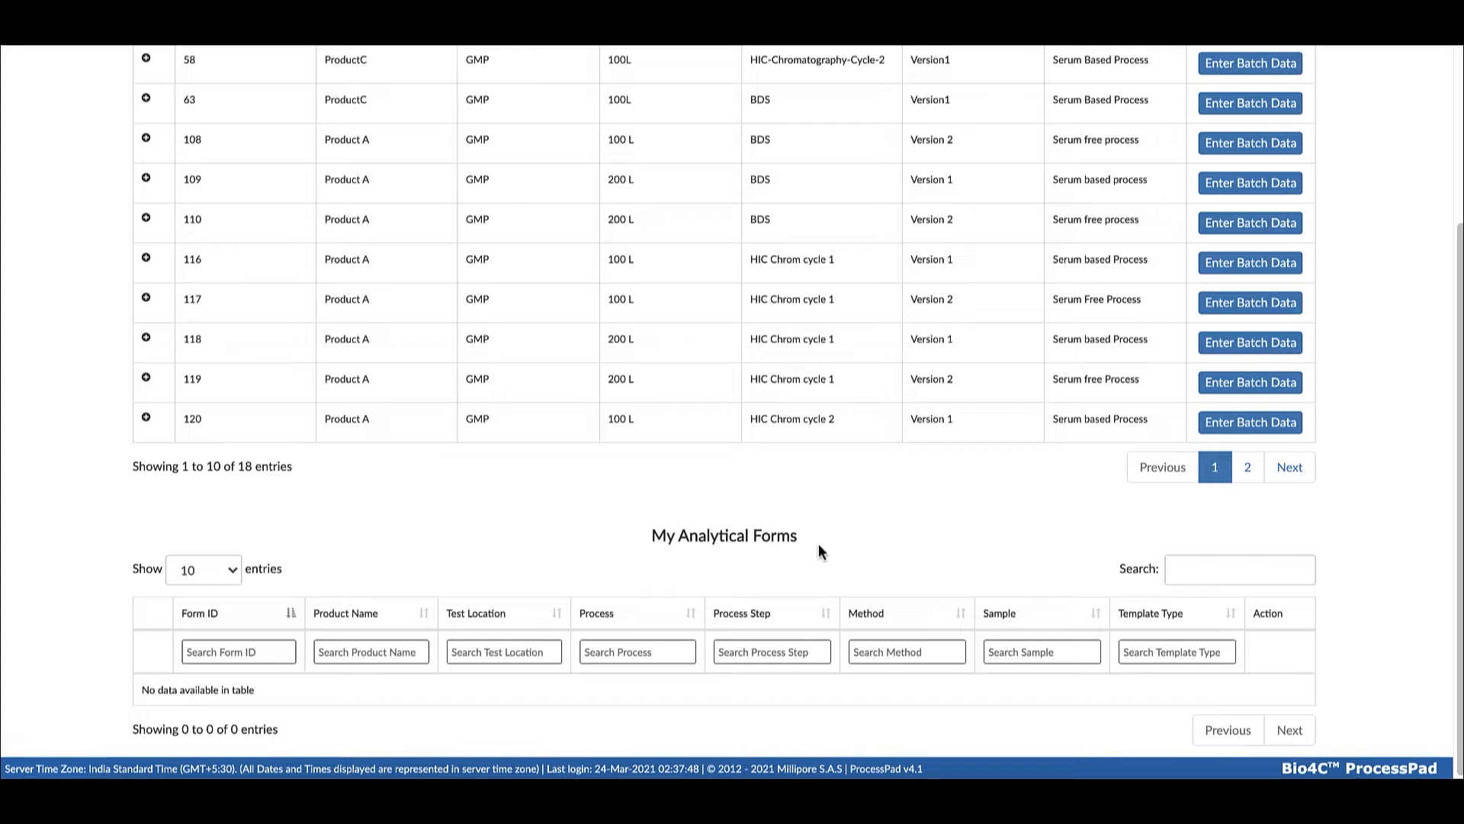
pyautogui.scroll(3, 822, 458)
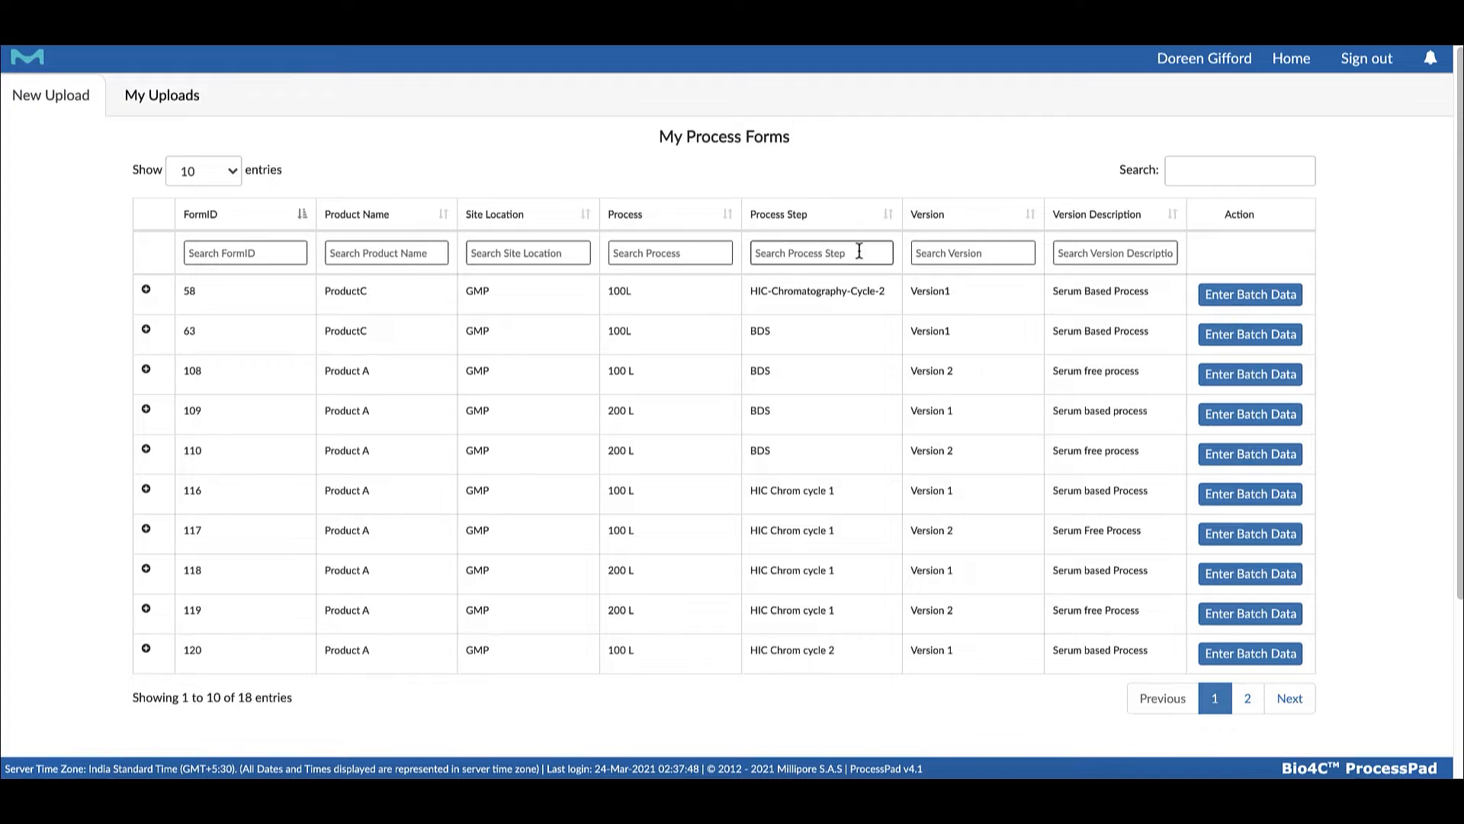
pyautogui.scroll(-1, 862, 252)
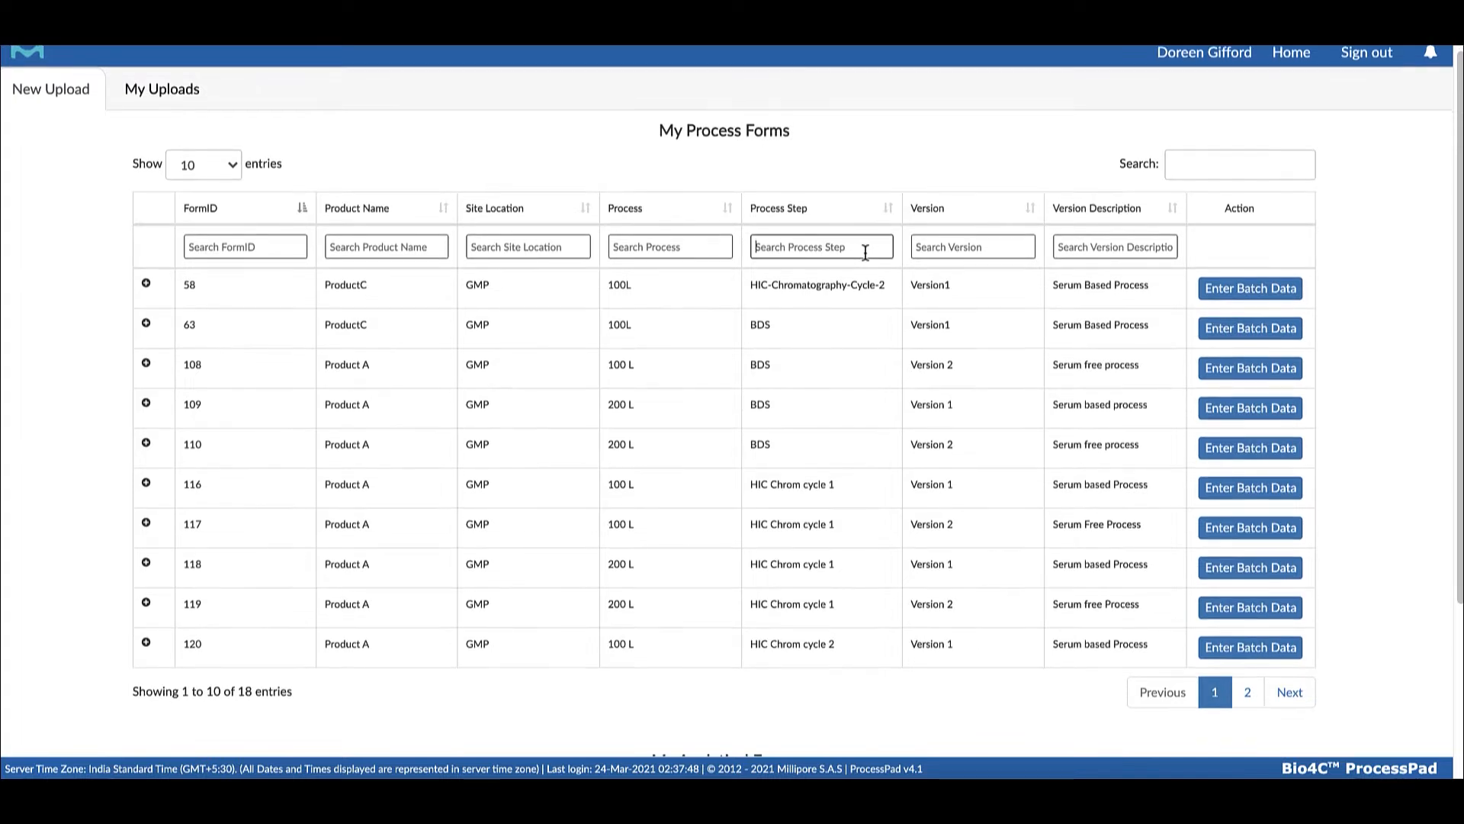
pyautogui.write('Fer')
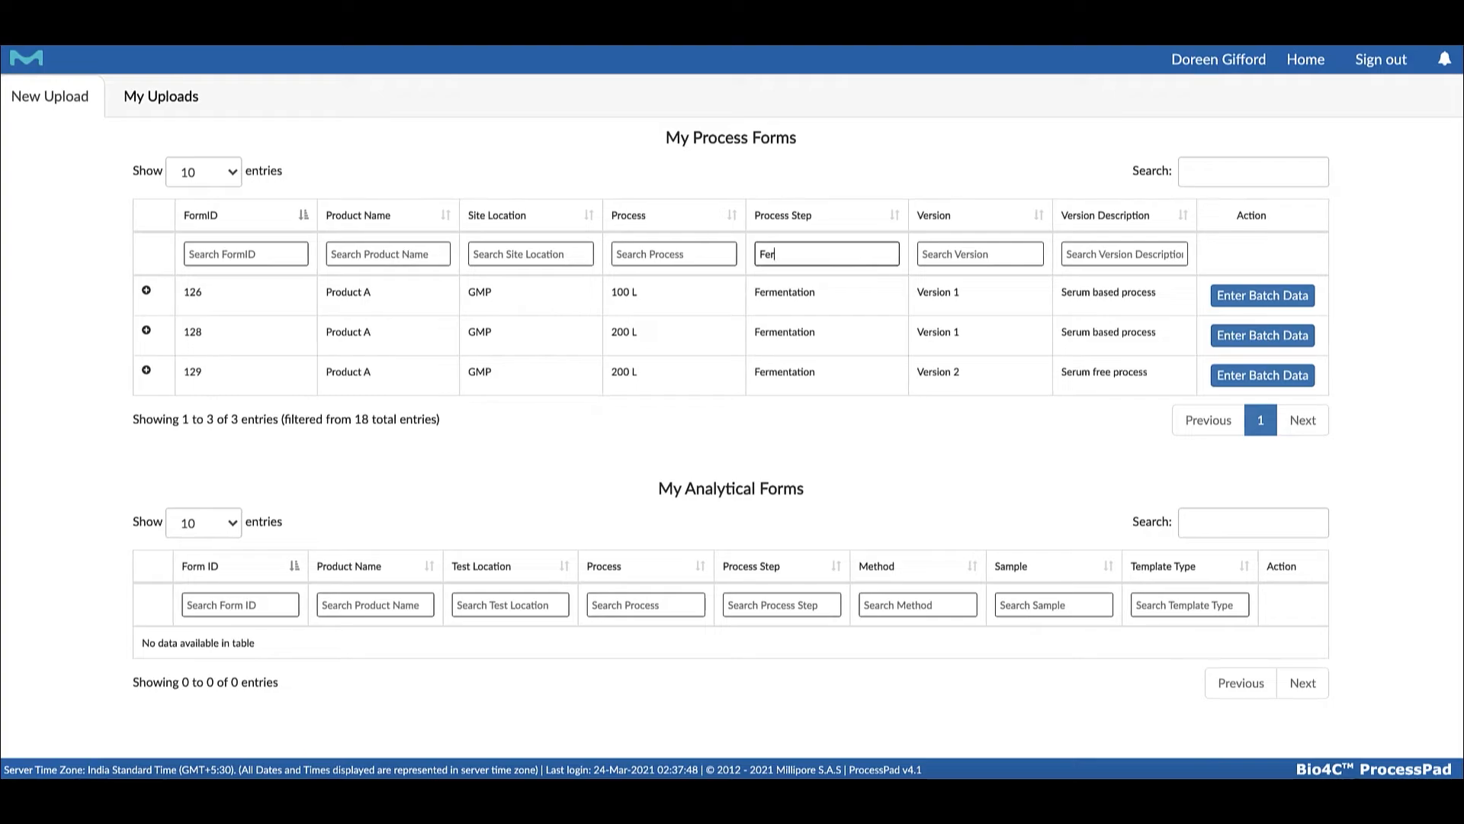
# Start batch data entry for the 100 L Fermentation process form, Version 1, with batch ID Fer134
pyautogui.click(1259, 297)
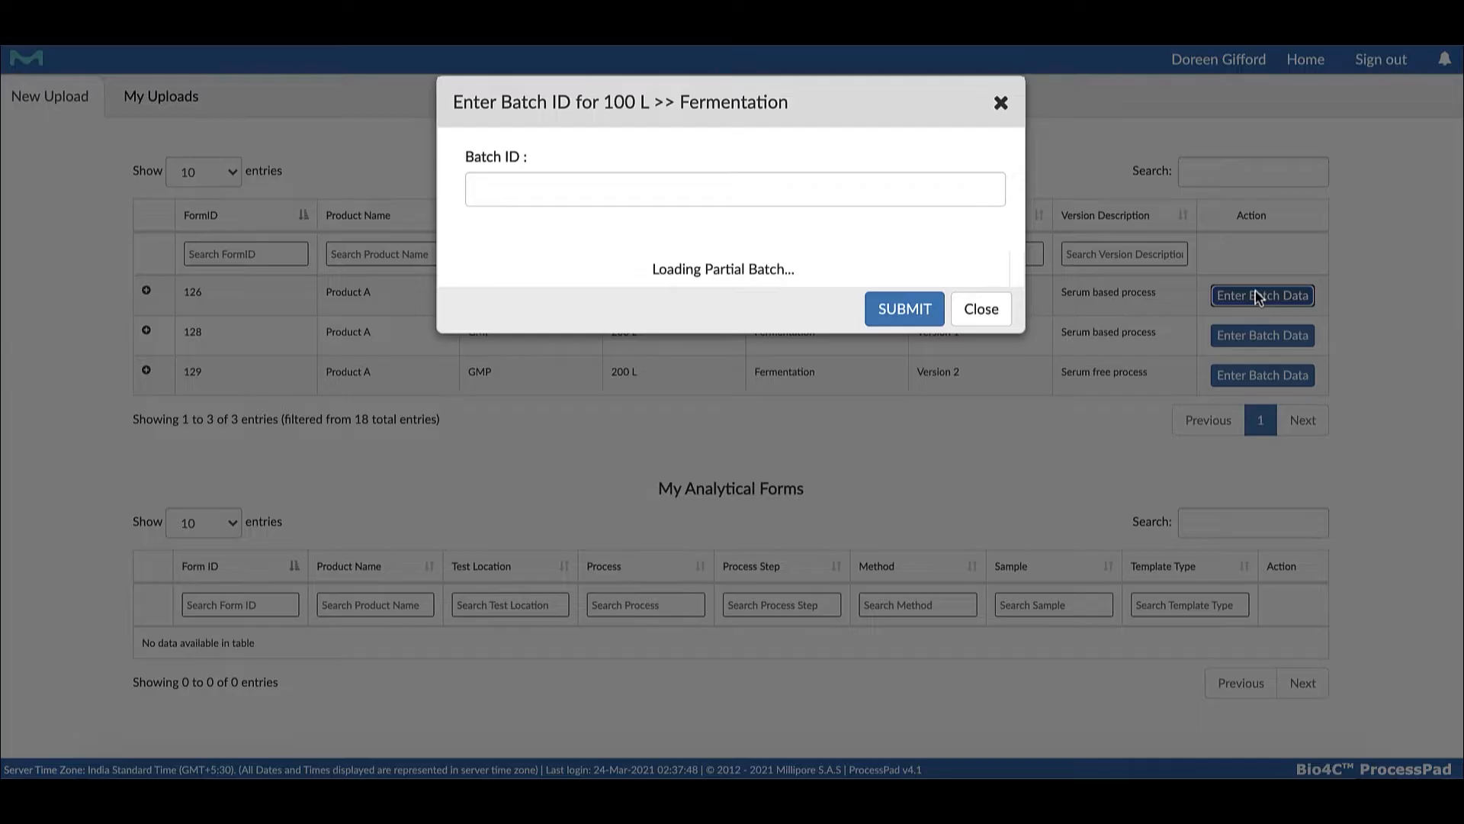
pyautogui.click(690, 190)
pyautogui.write('Fer134')
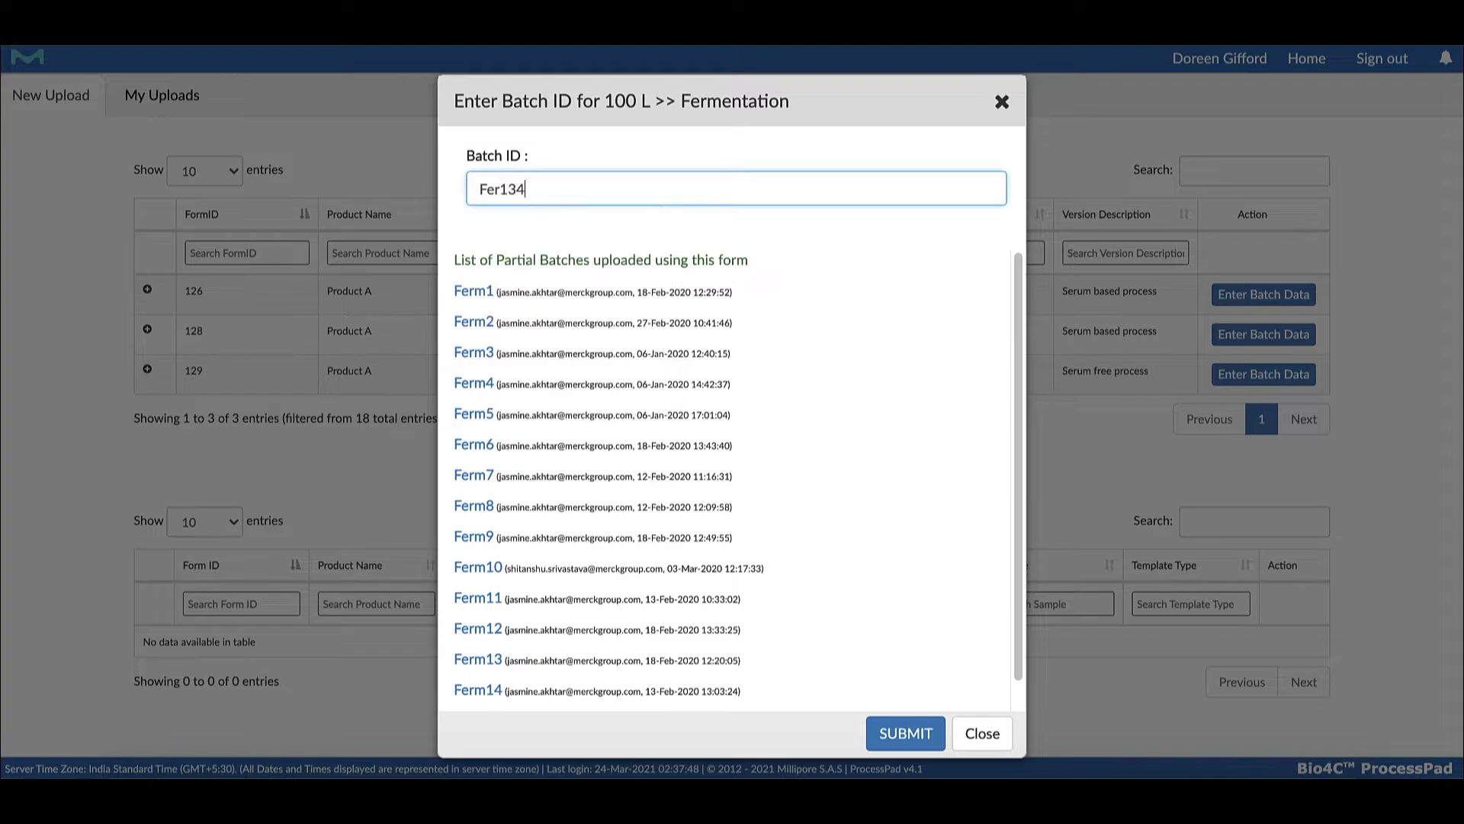
pyautogui.press('Return')
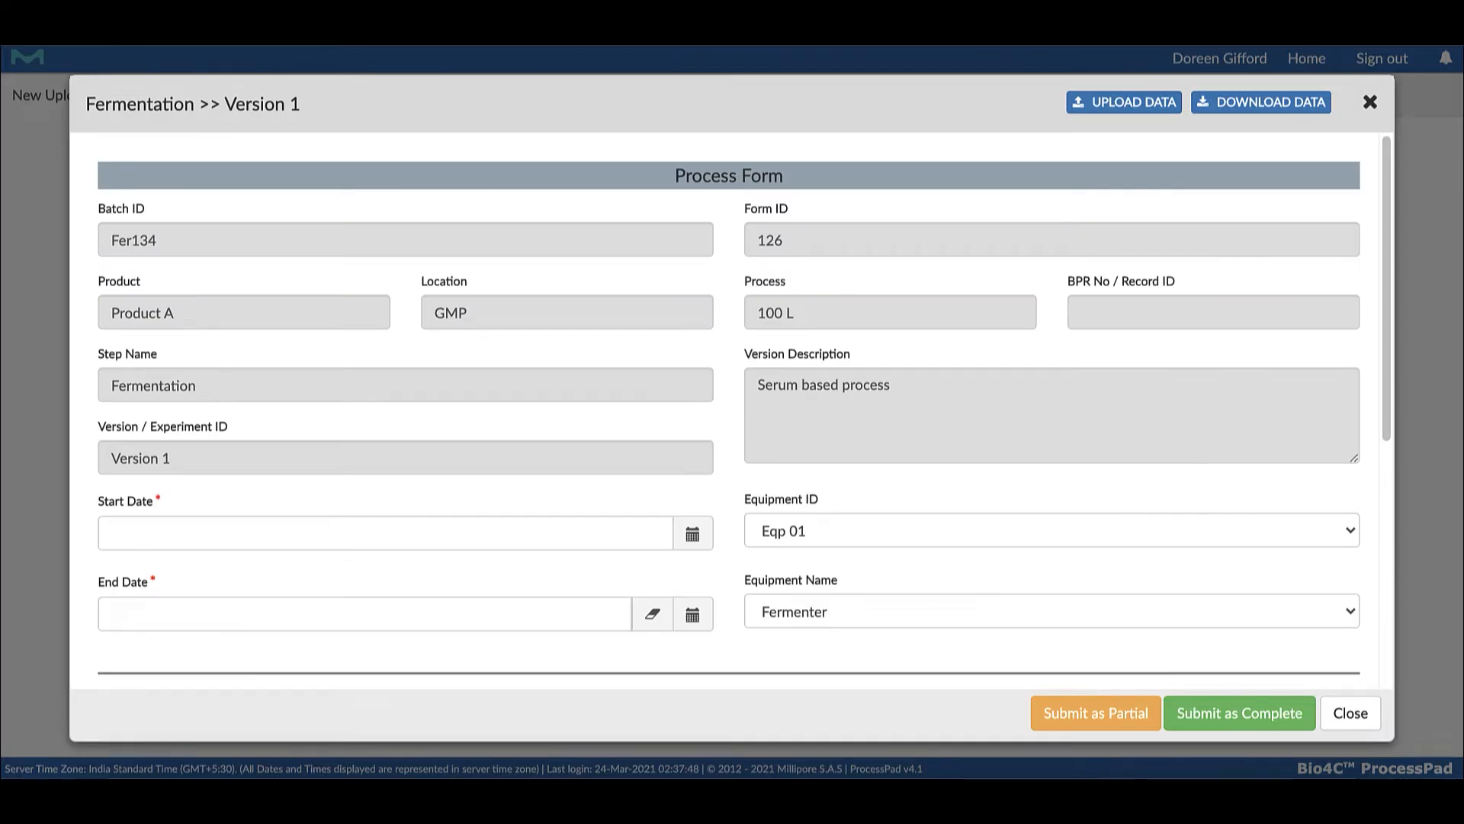
# Set the batch's start date to March 11, 2021 at 00:00:00
pyautogui.scroll(-1, 740, 161)
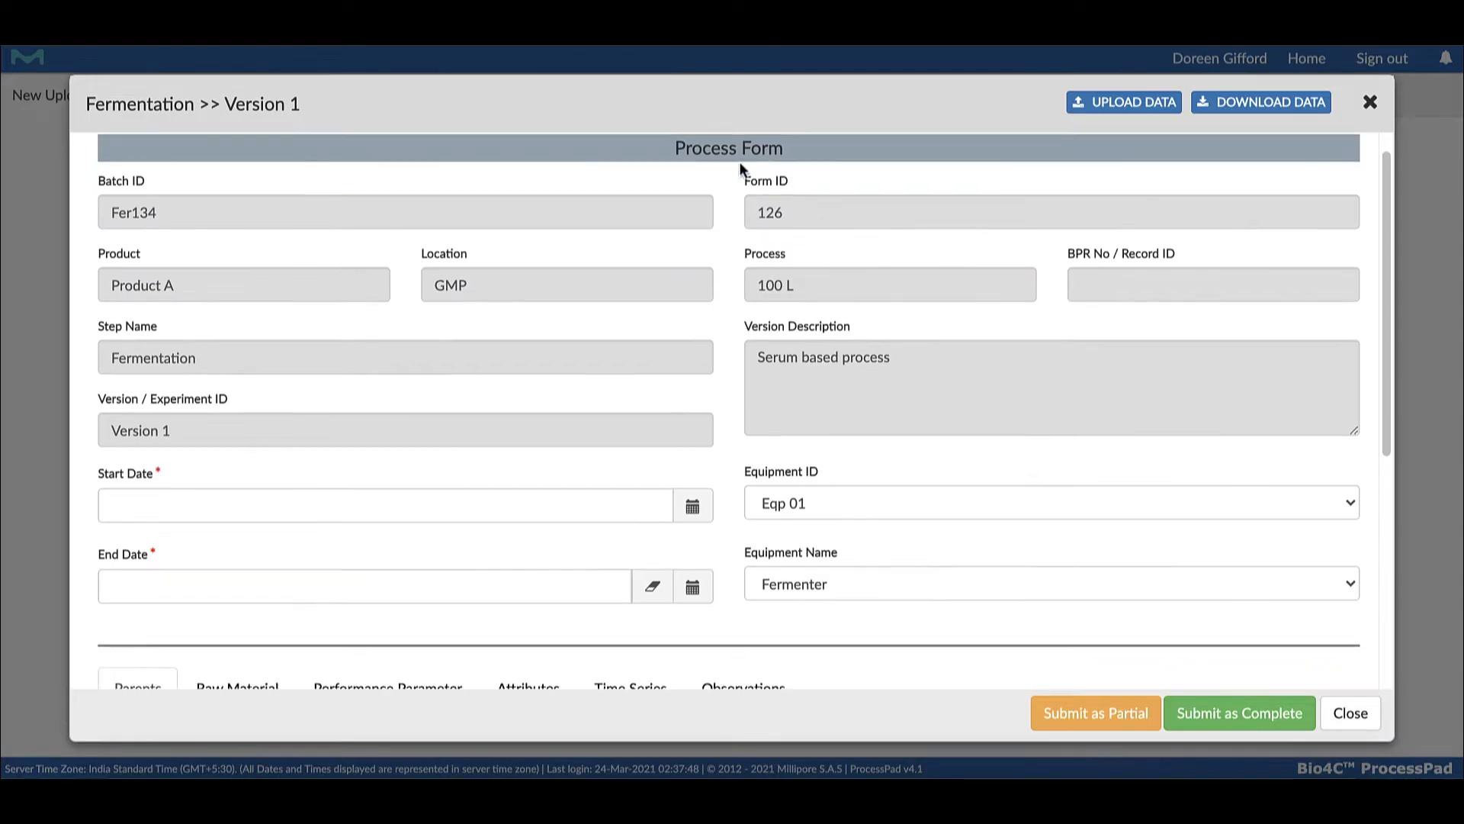
pyautogui.click(692, 506)
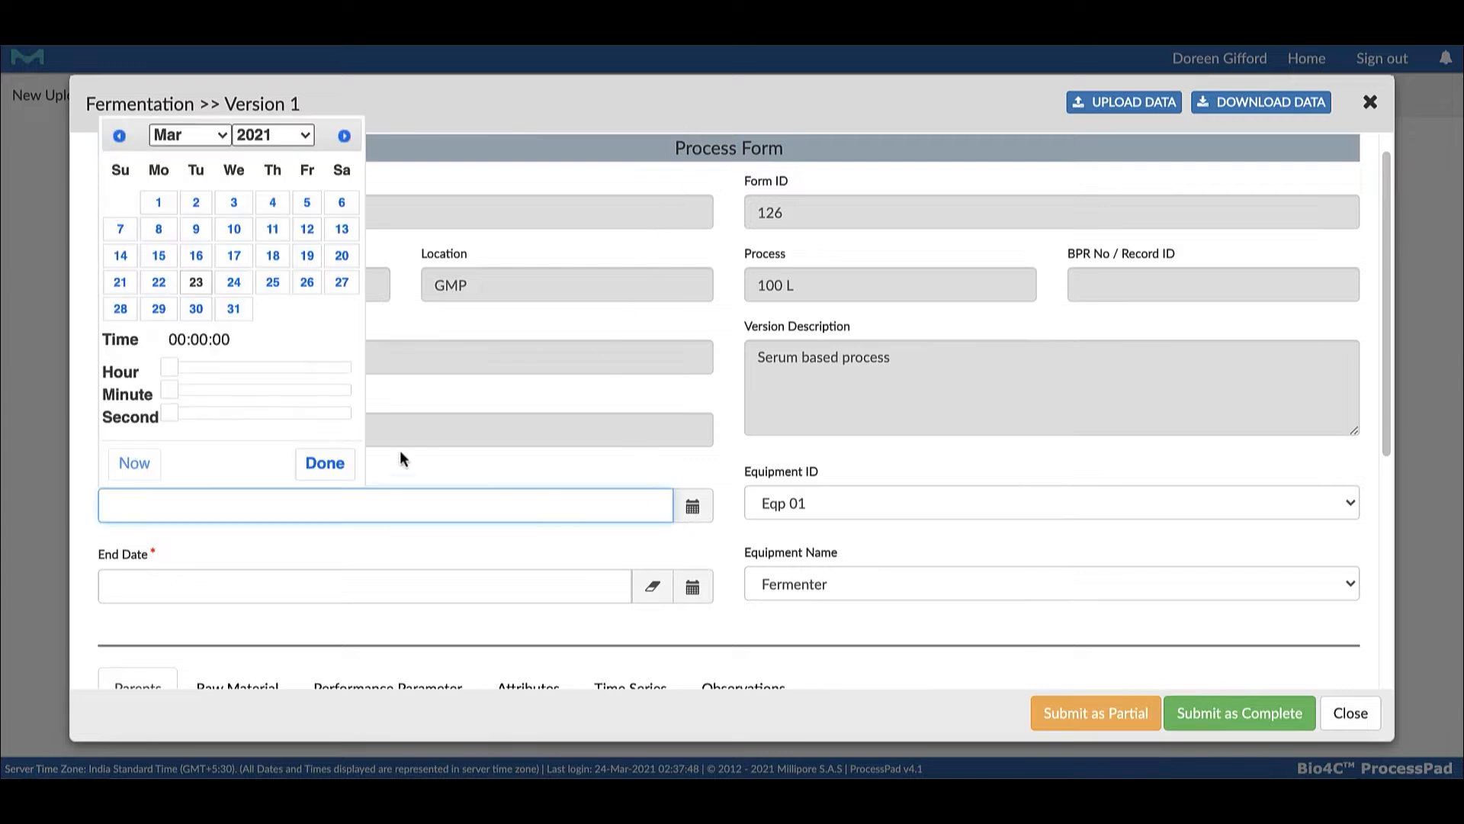
pyautogui.click(272, 228)
pyautogui.click(325, 463)
# Enter the first raw material lot numbers: 134 for 1N PFCHO Media and 34 for 0.5N PFCHO Media
pyautogui.scroll(-4, 458, 427)
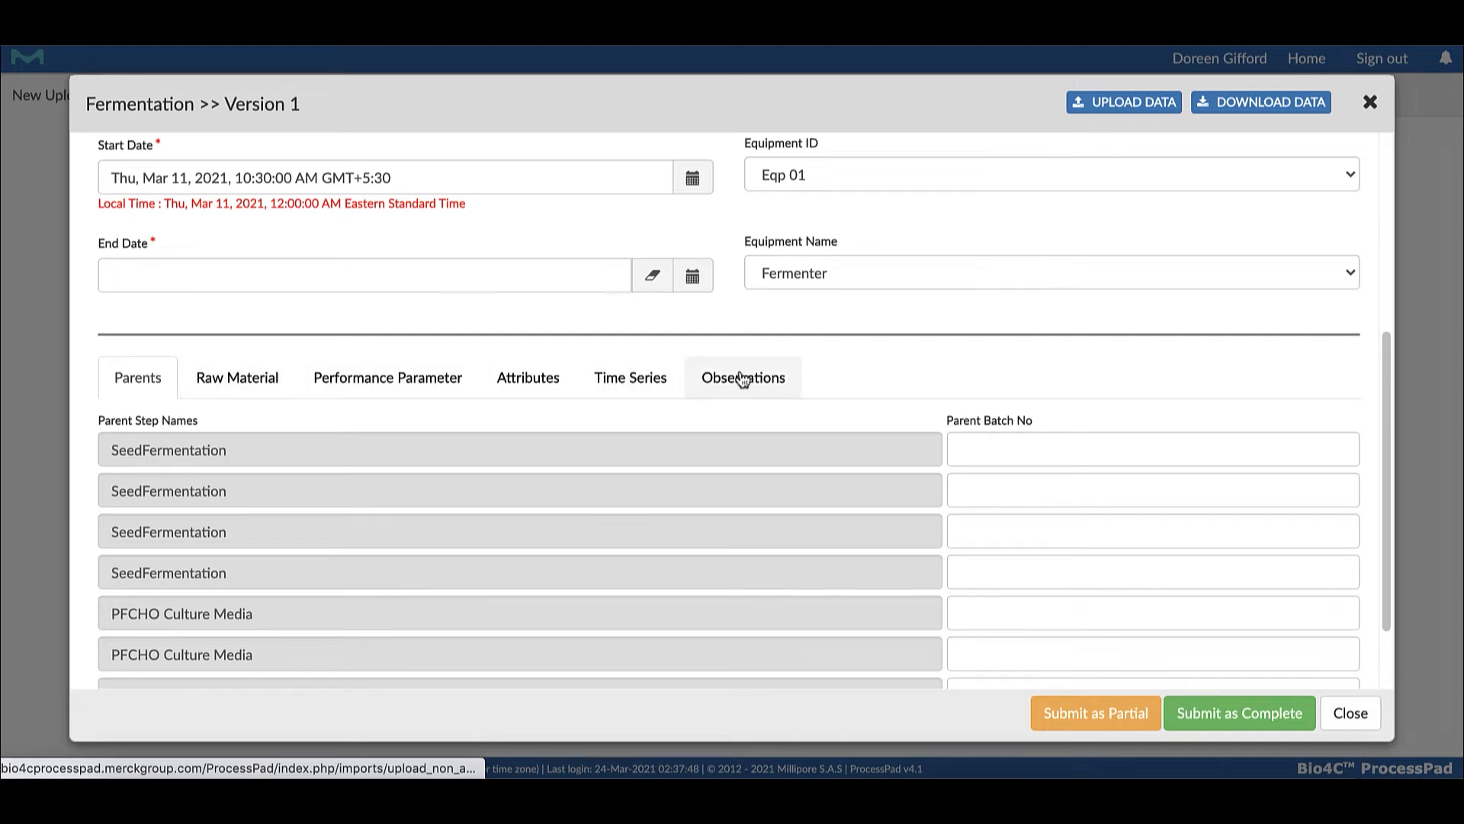
pyautogui.click(238, 379)
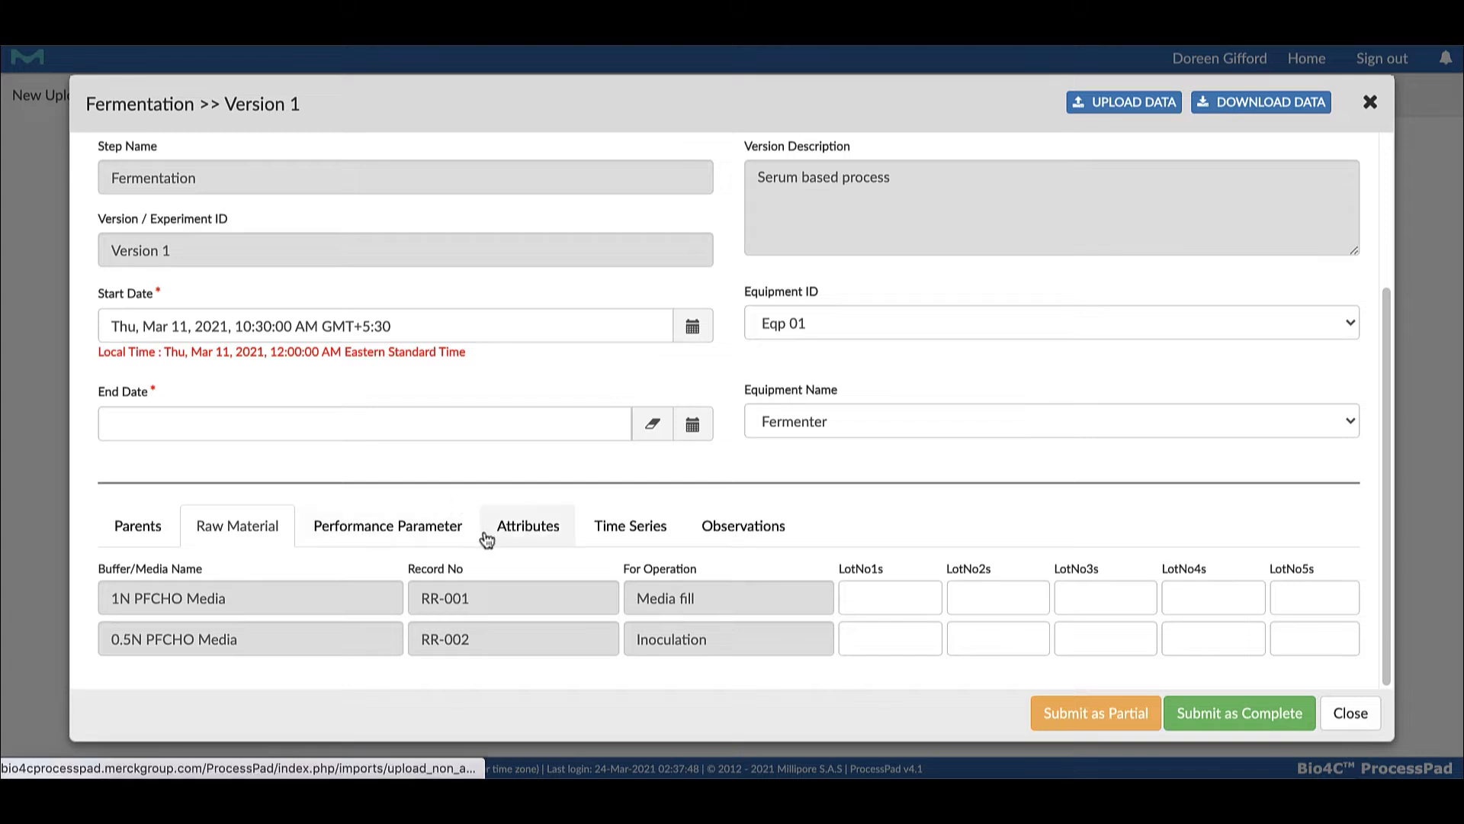
pyautogui.click(875, 607)
pyautogui.click(873, 637)
pyautogui.click(882, 643)
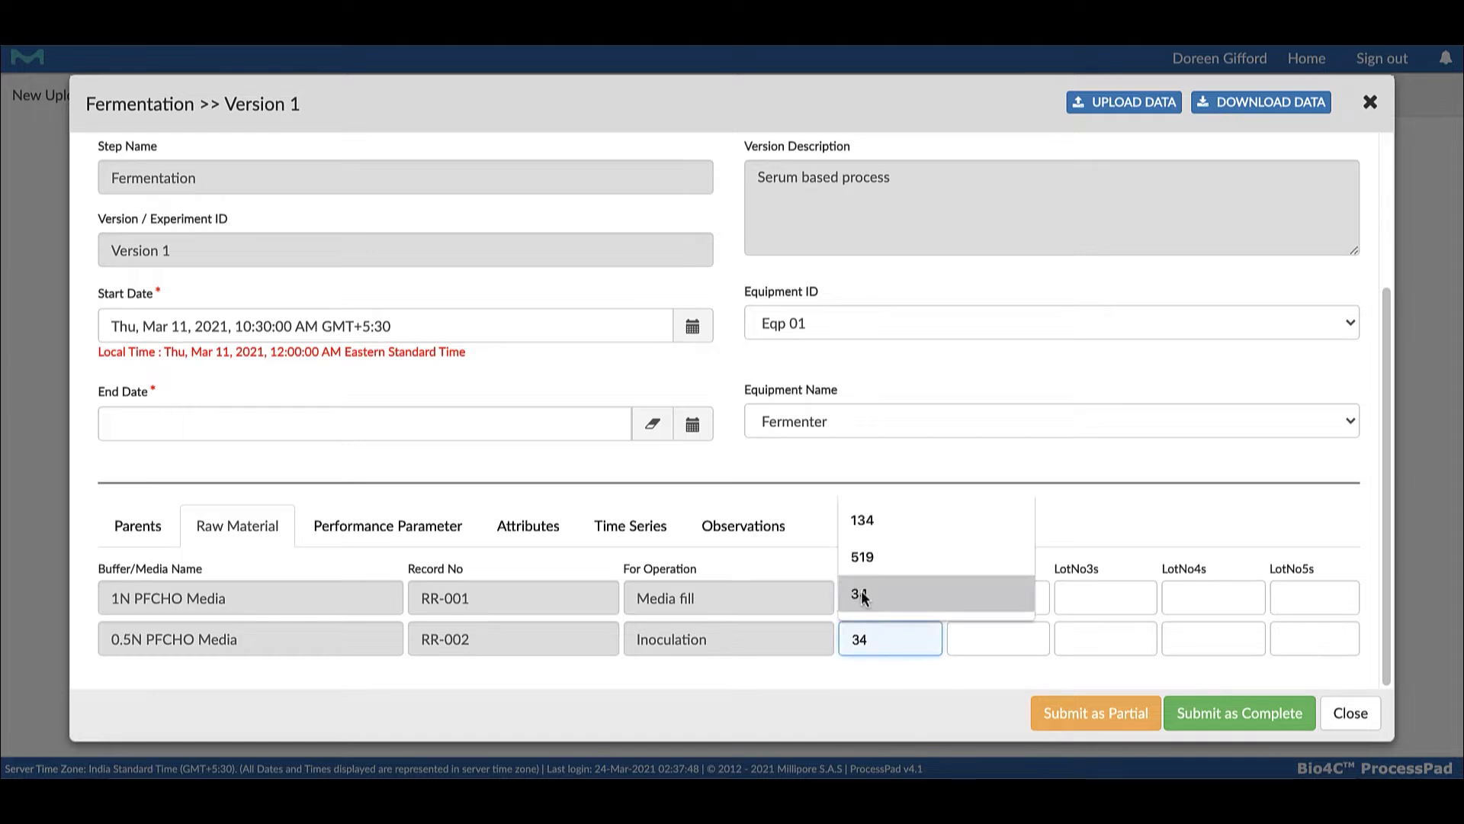
pyautogui.click(861, 590)
# Enter the second and third lot numbers: 57 and 65 for 1N PFCHO Media, 332 and 67 for 0.5N PFCHO Media
pyautogui.click(986, 604)
pyautogui.click(970, 642)
pyautogui.click(977, 644)
pyautogui.write('332')
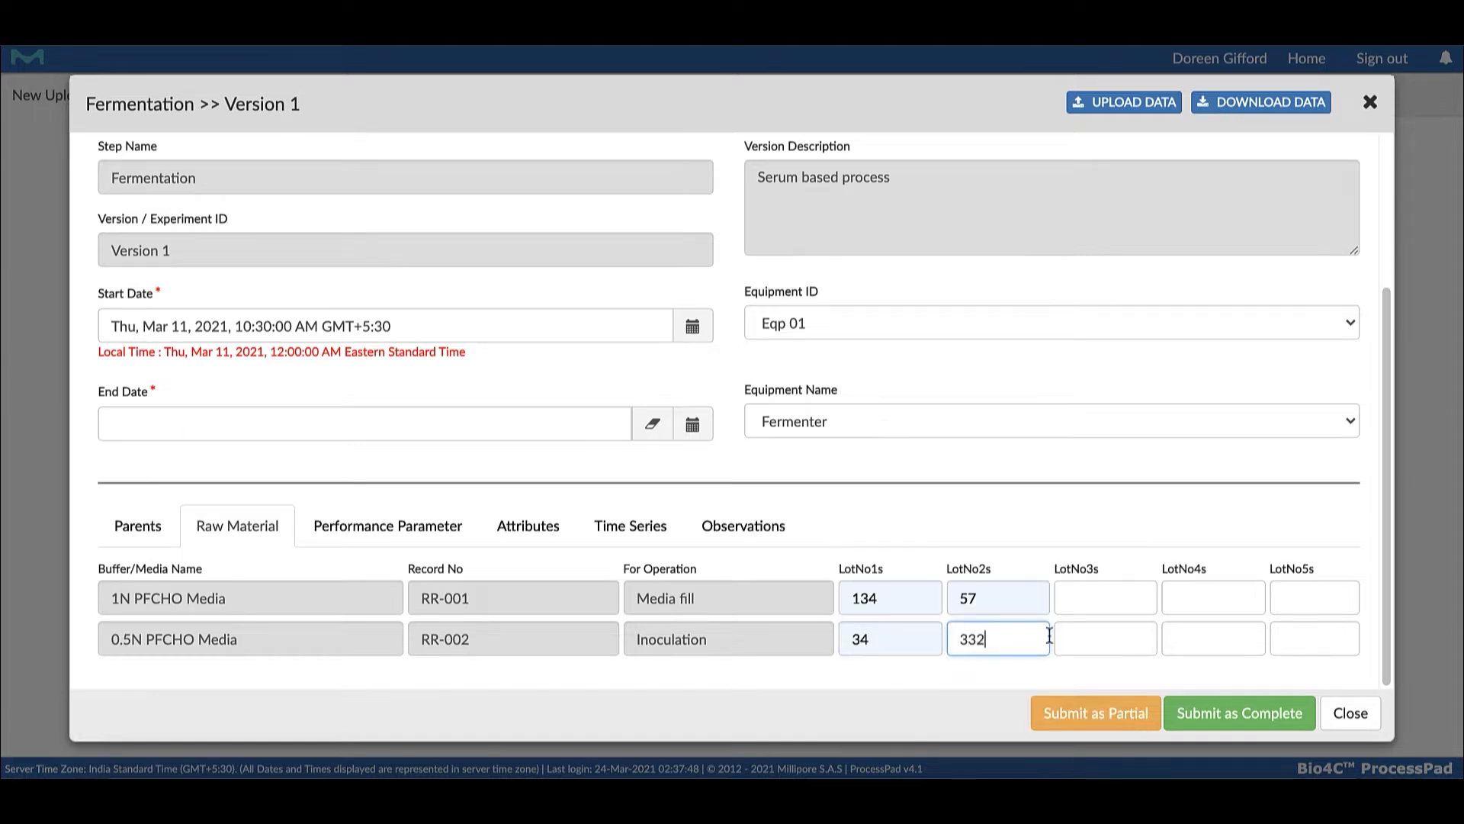
pyautogui.click(1111, 597)
pyautogui.write('65')
pyautogui.click(1107, 644)
pyautogui.write('67')
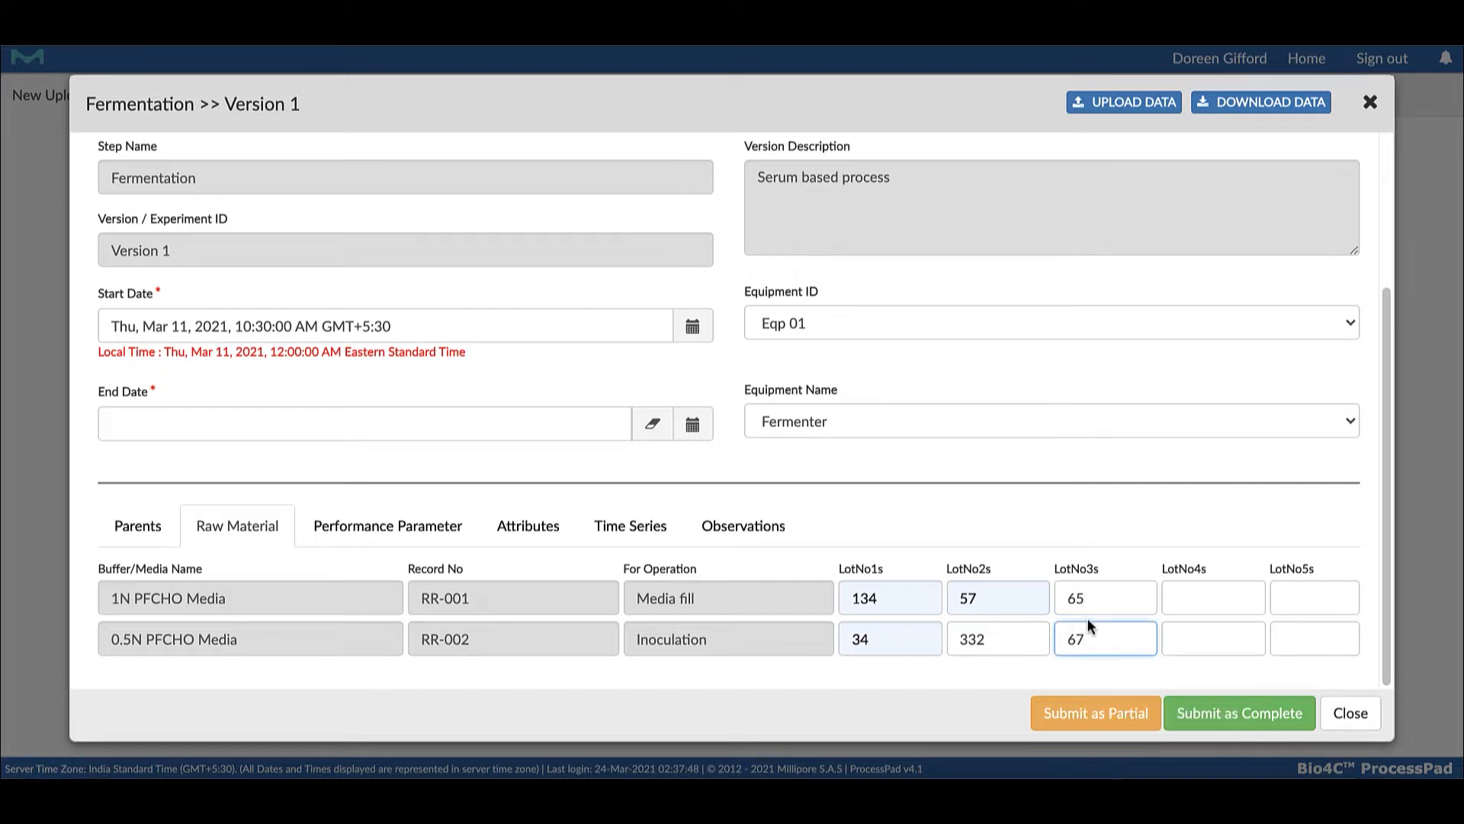
# Enter the performance parameters Inoc density as 45 millioncells/ml and Inoc Viability as 63 %
pyautogui.click(412, 532)
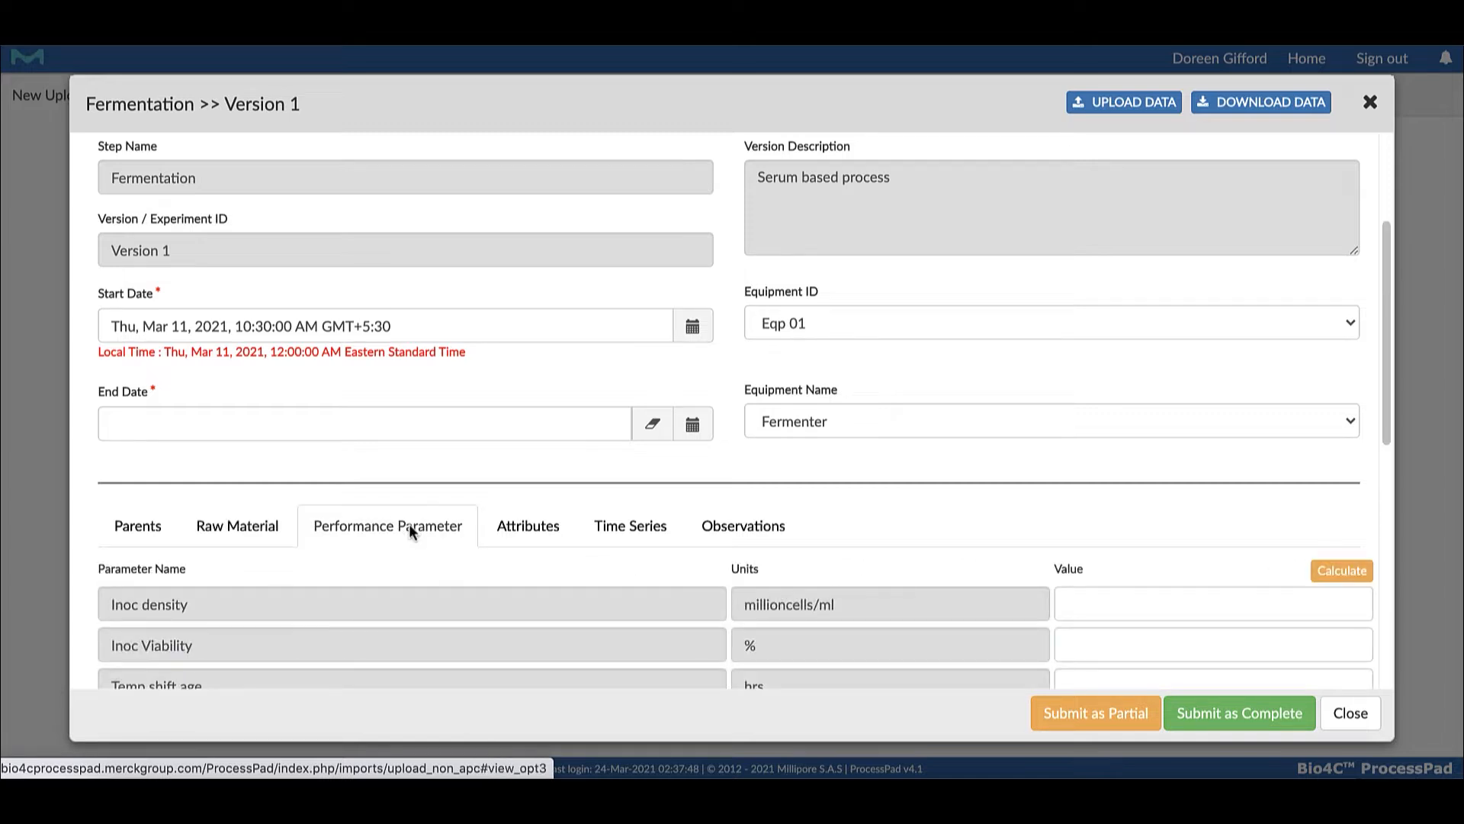
pyautogui.scroll(-3, 432, 636)
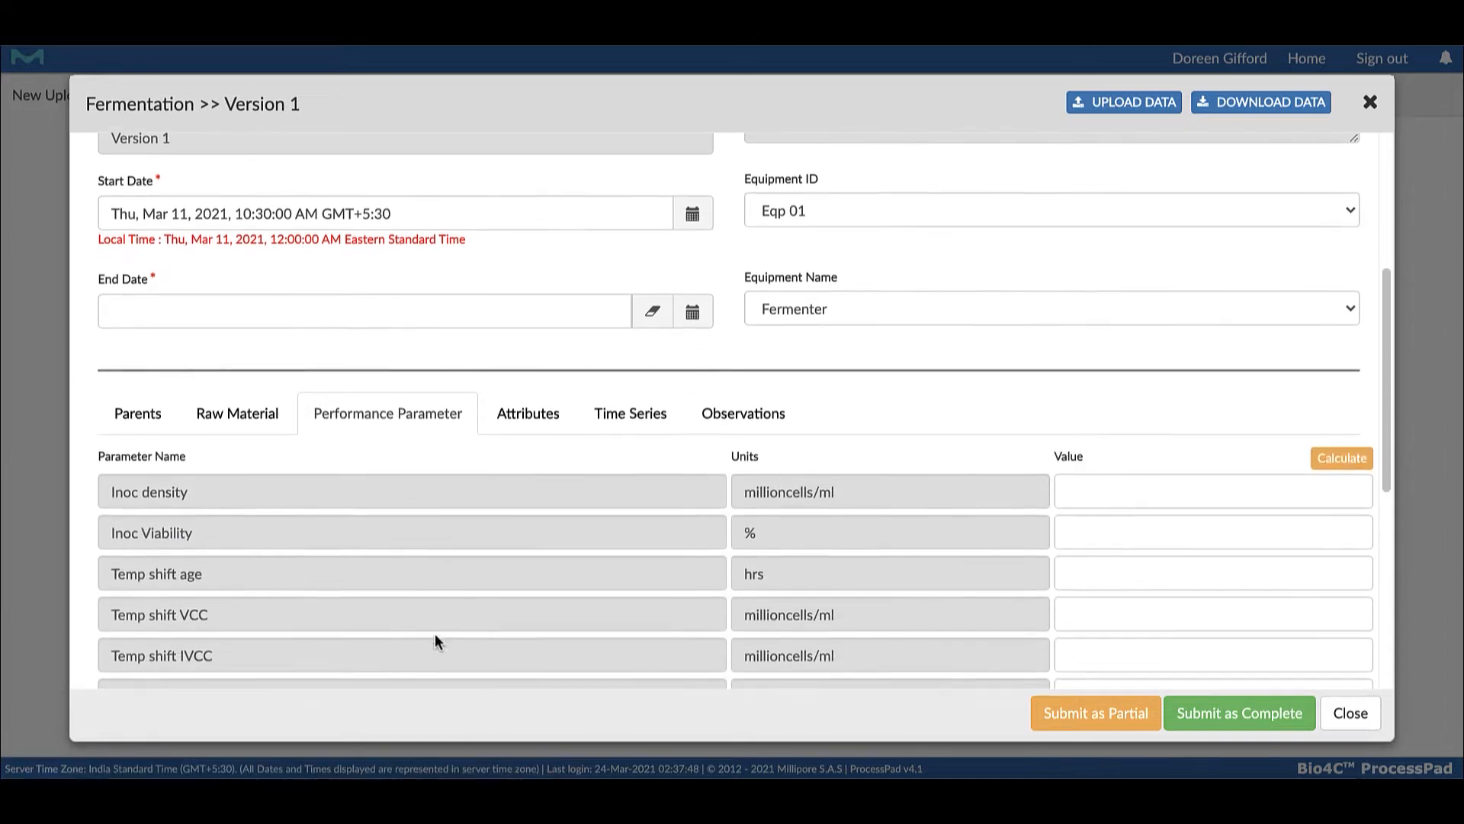
pyautogui.scroll(-4, 438, 620)
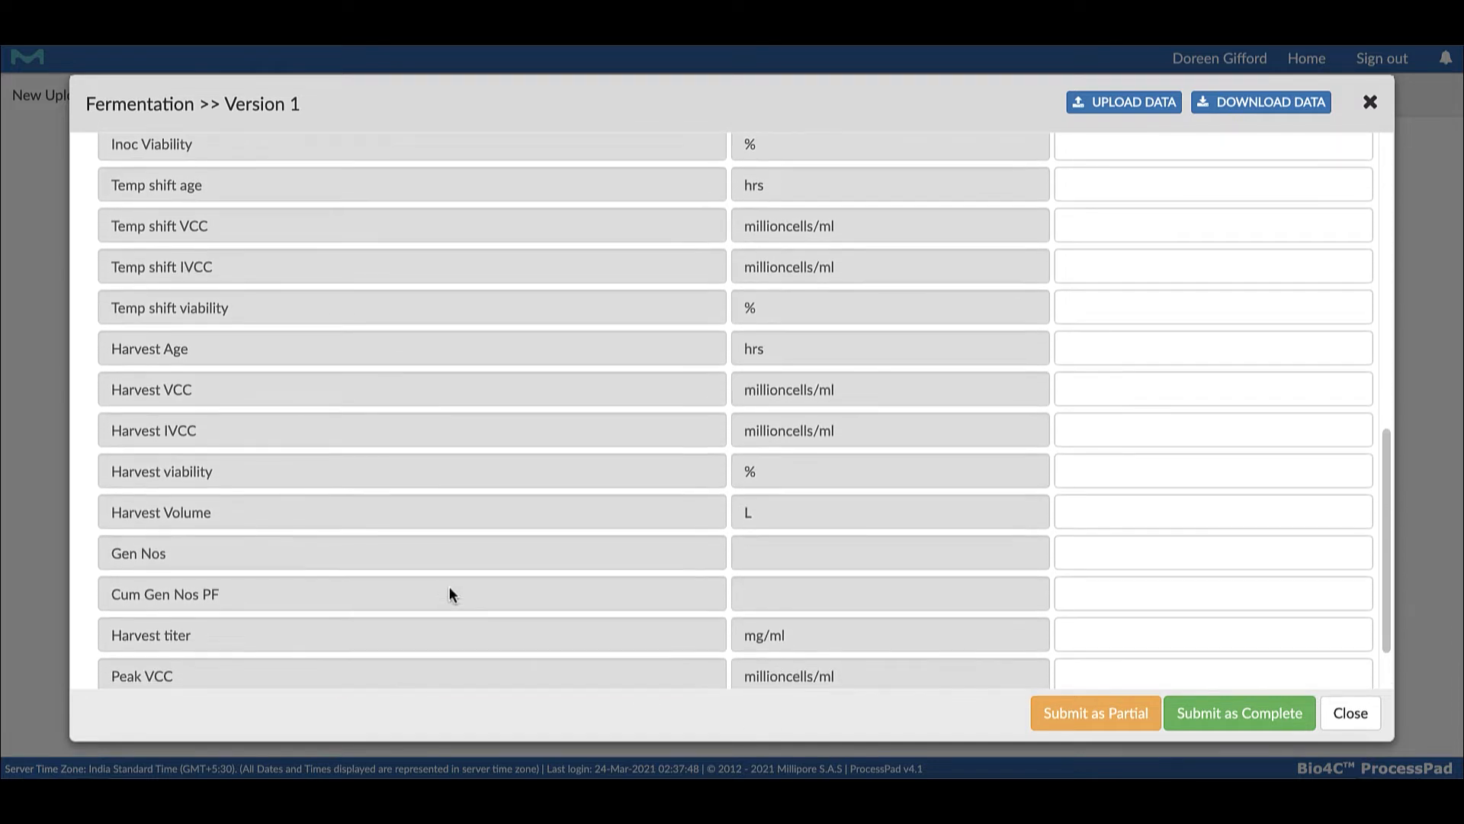
pyautogui.scroll(-1, 454, 581)
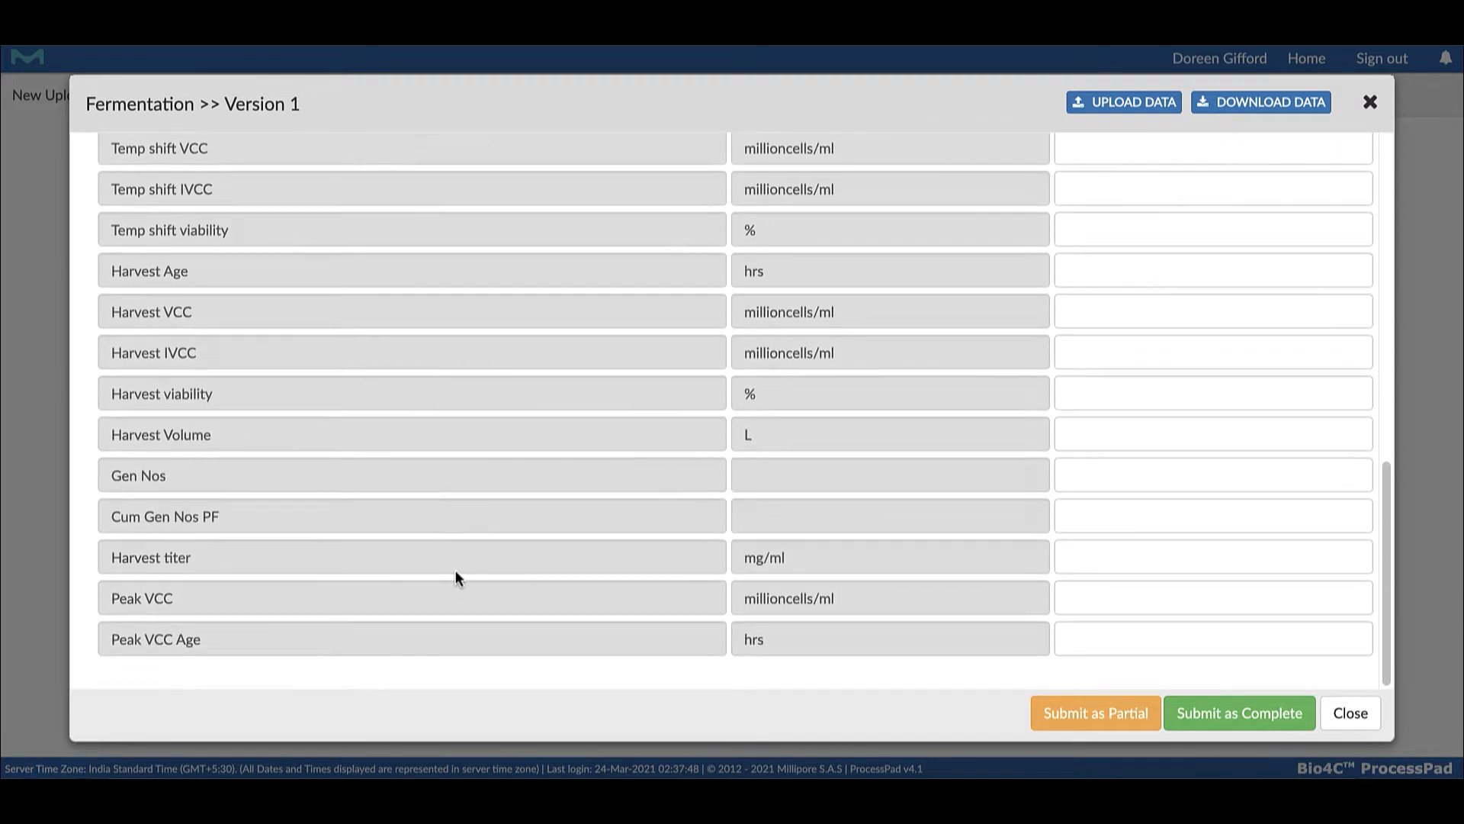
pyautogui.scroll(8, 455, 568)
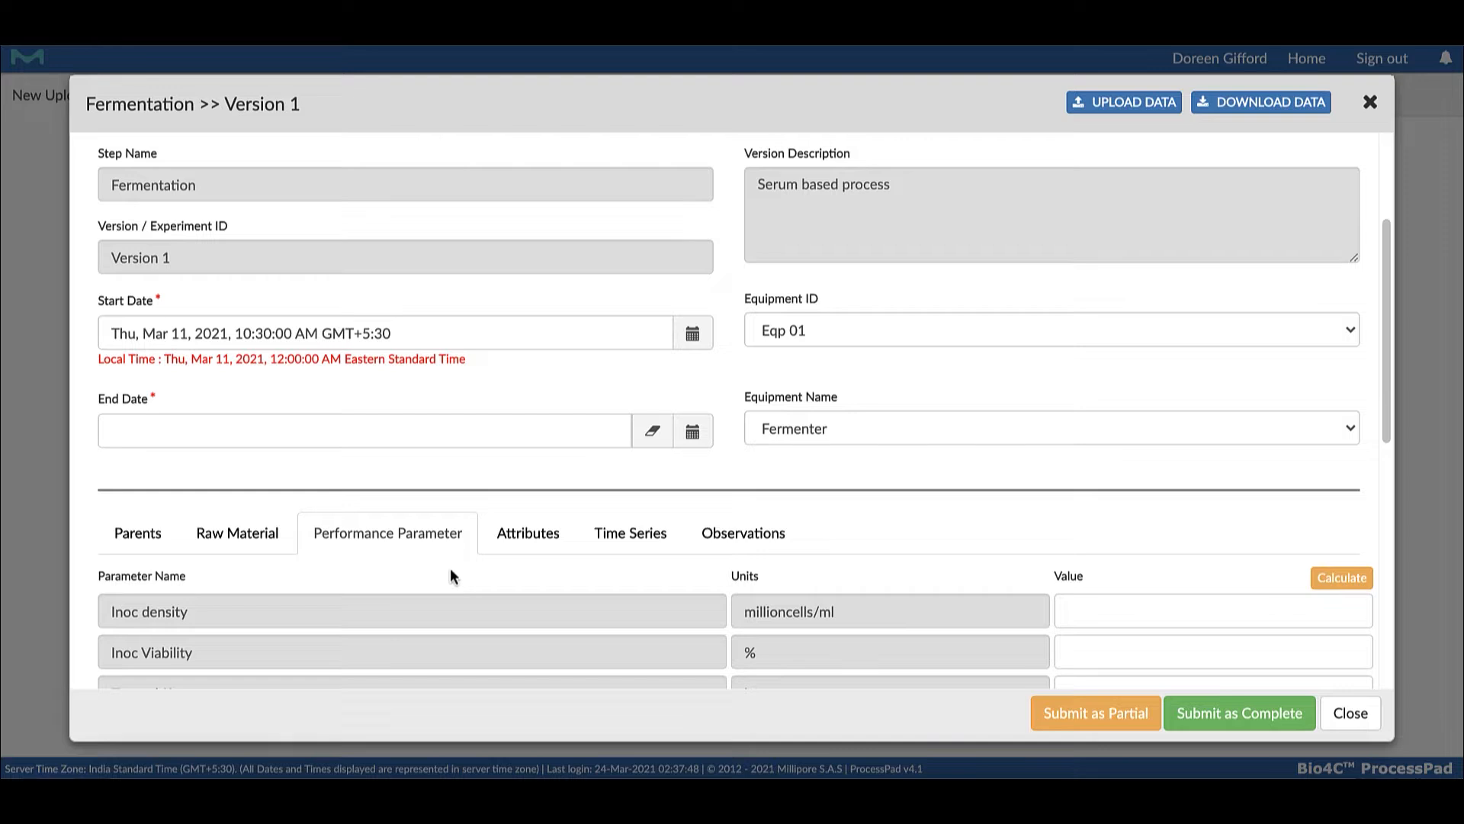
pyautogui.scroll(-3, 450, 567)
pyautogui.click(1126, 355)
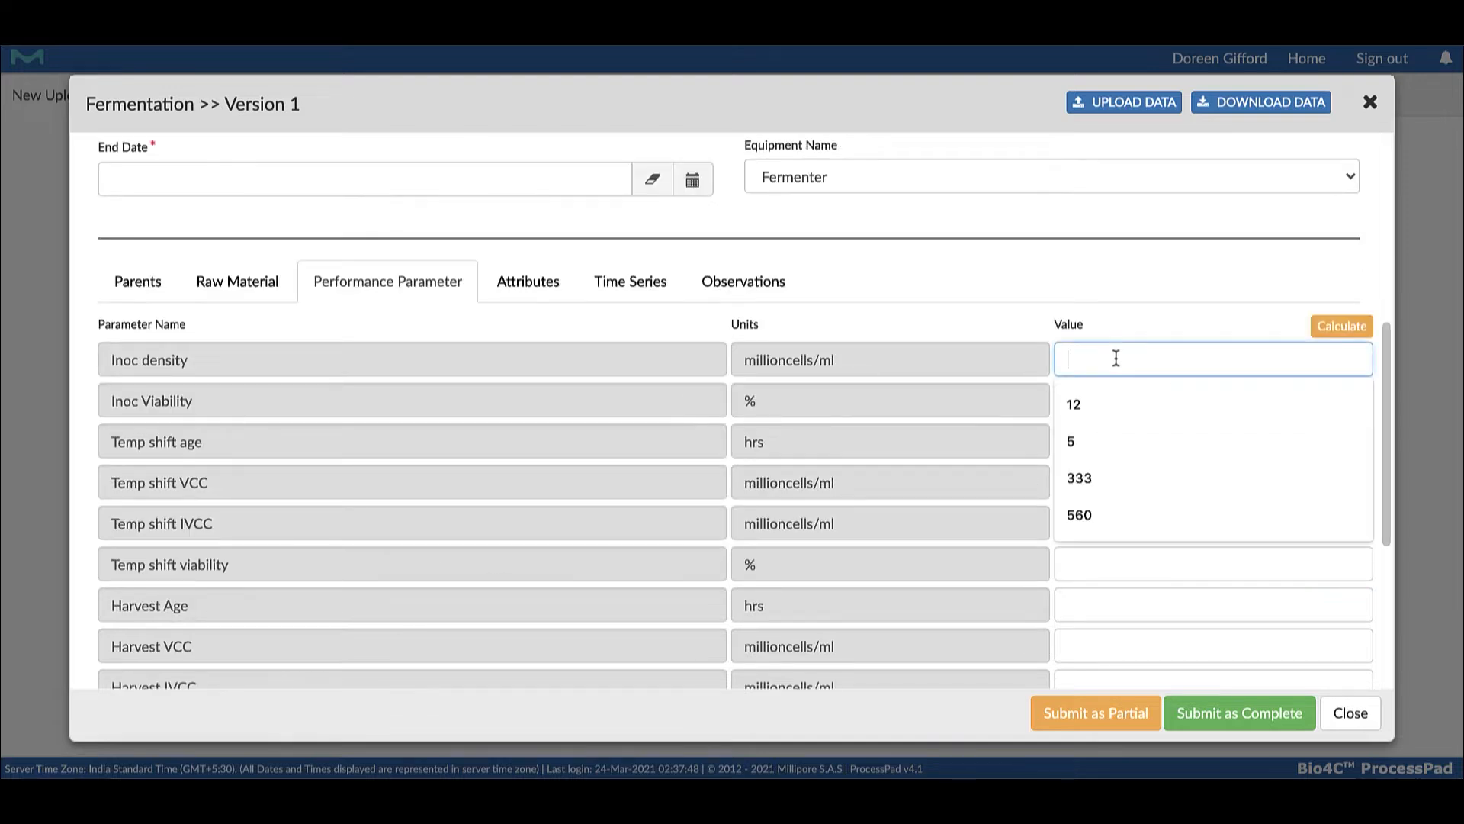
pyautogui.write('45')
pyautogui.click(1091, 399)
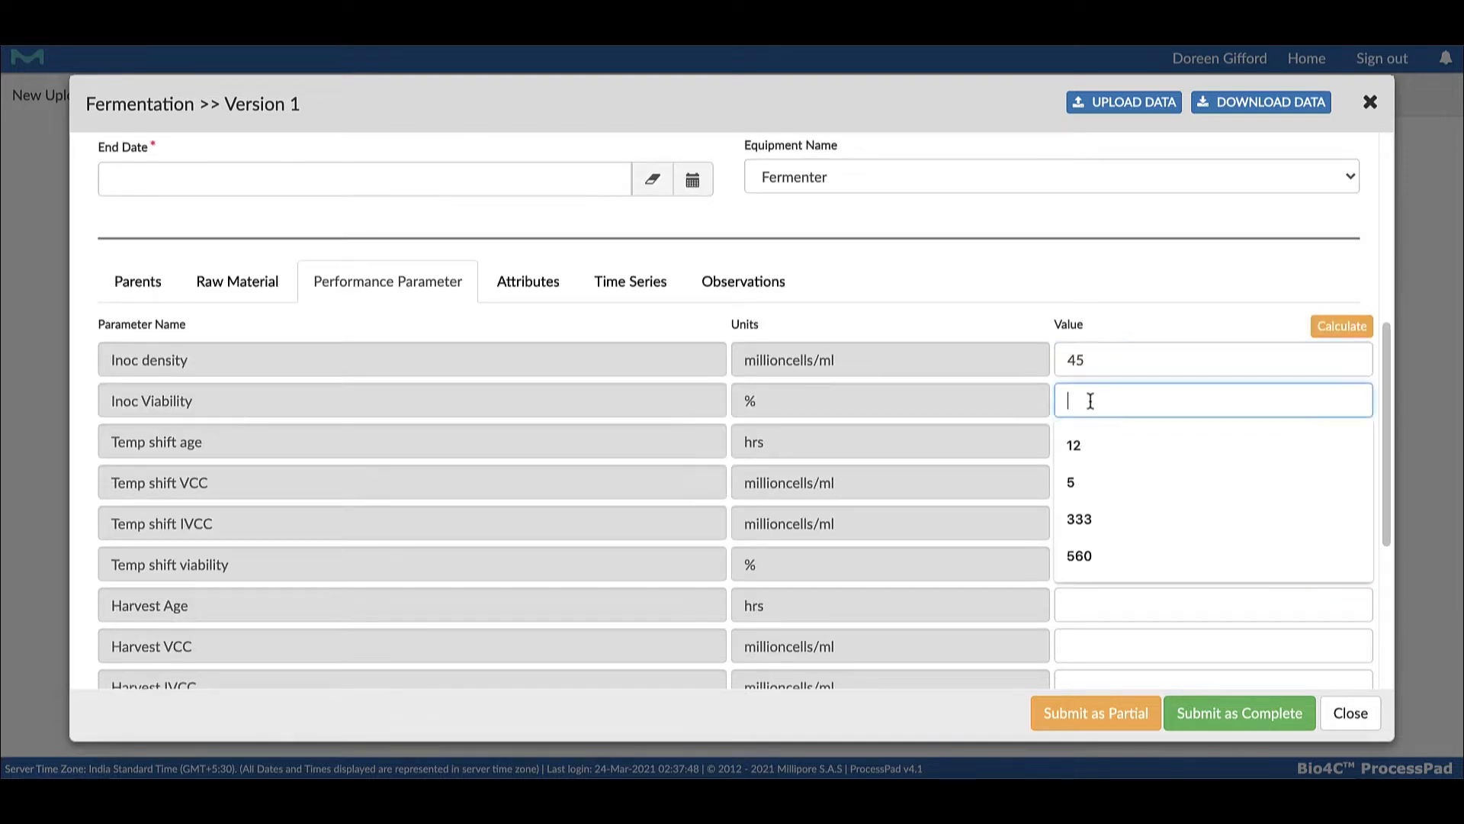
pyautogui.write('63')
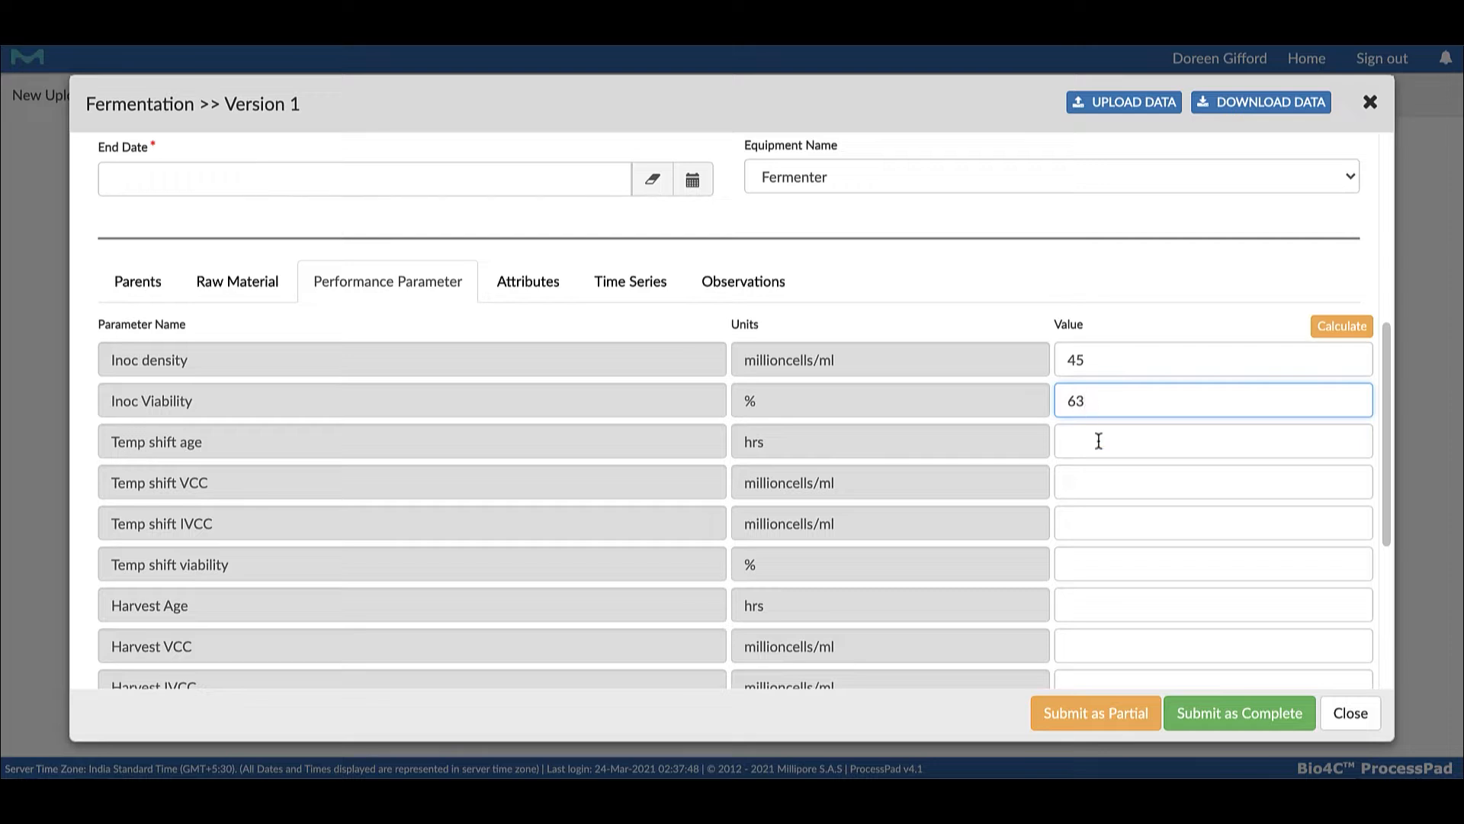
# Set Temp shift age to 12 hrs and run the calculation for the performance parameters
pyautogui.click(1098, 440)
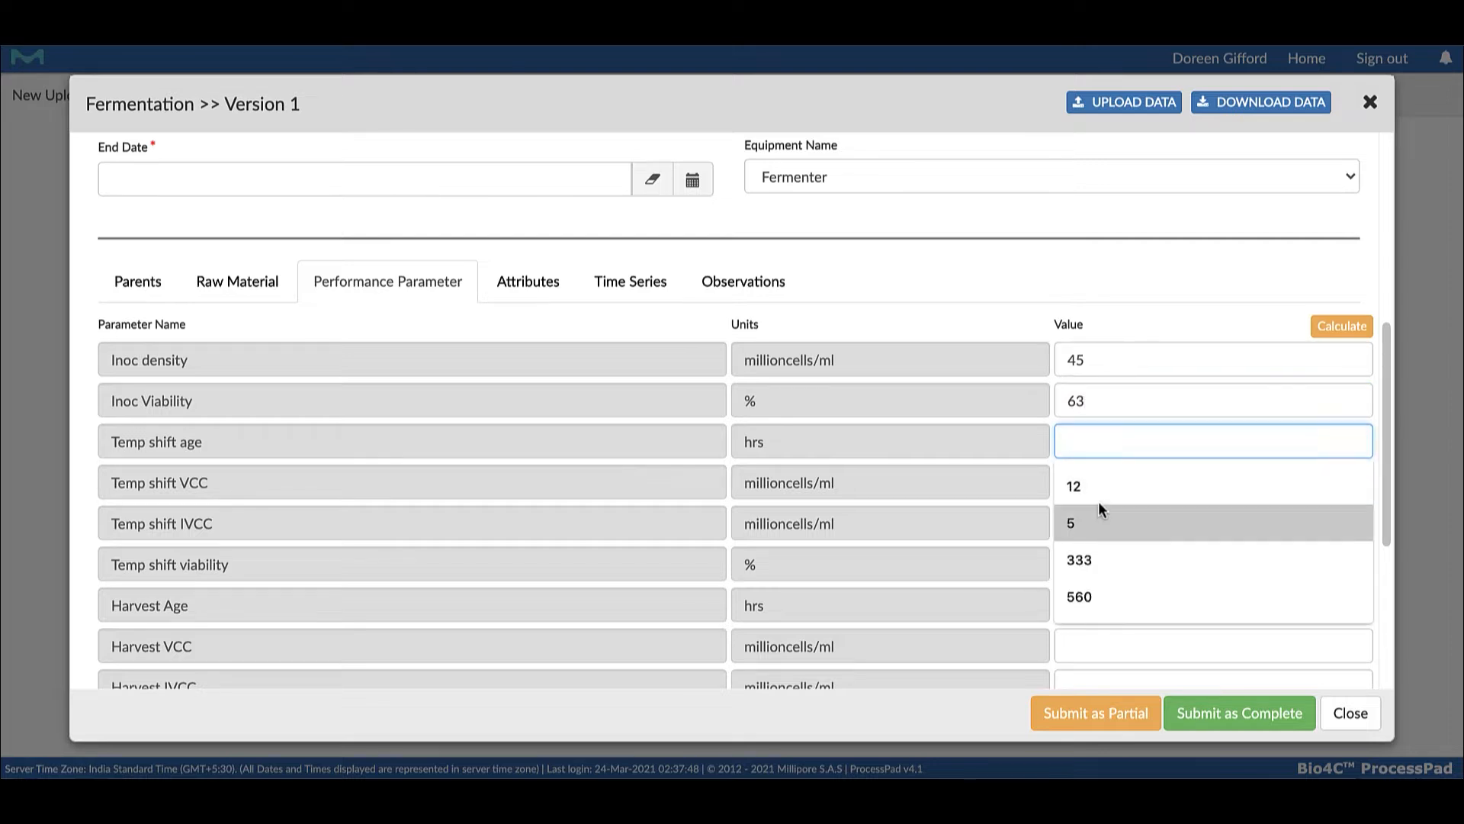
pyautogui.click(1080, 485)
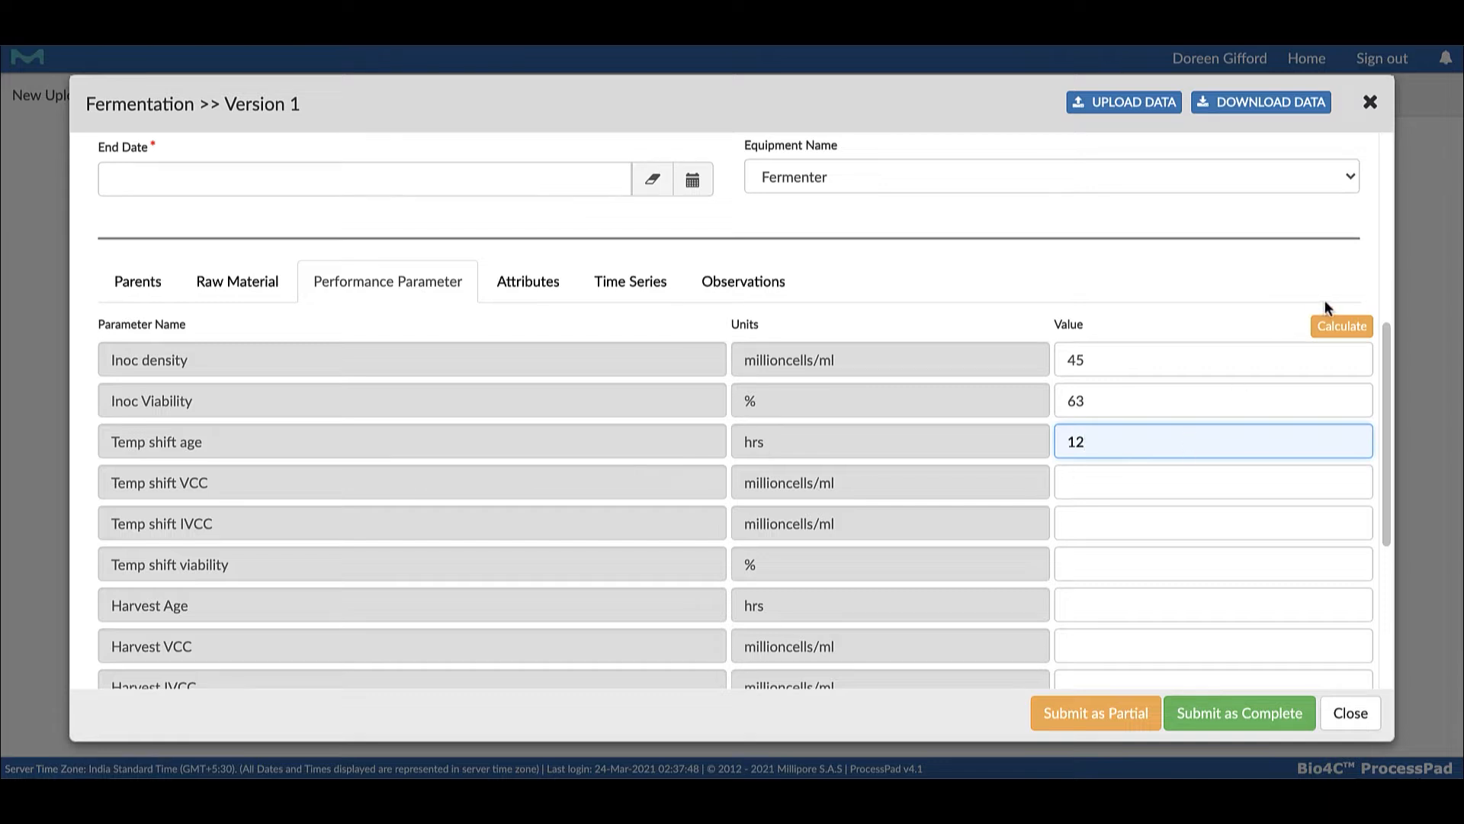
pyautogui.click(1339, 334)
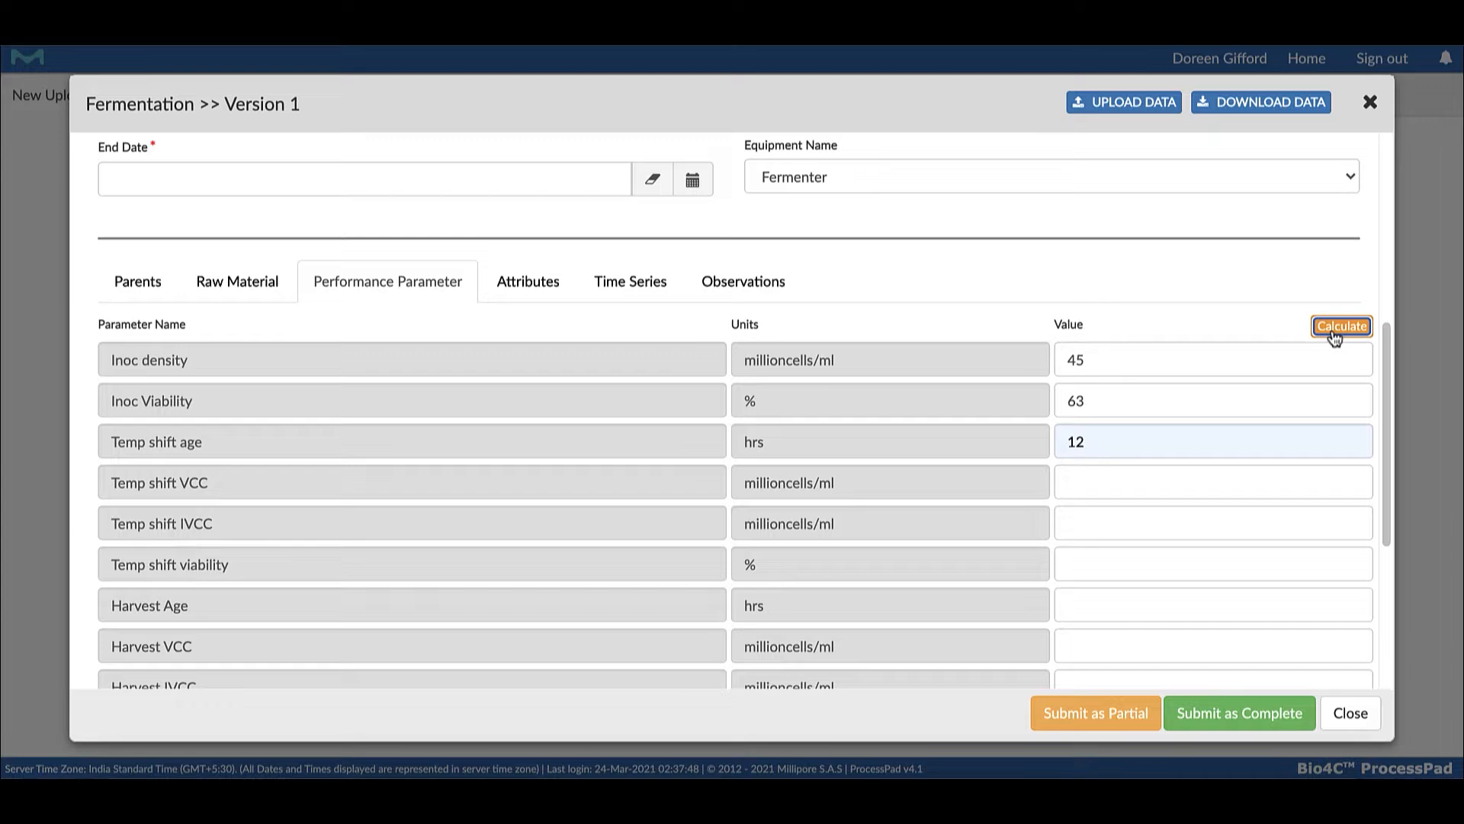
# Set the time stamp of the first time series row to March 11, 2021, adjusting its hour
pyautogui.click(501, 282)
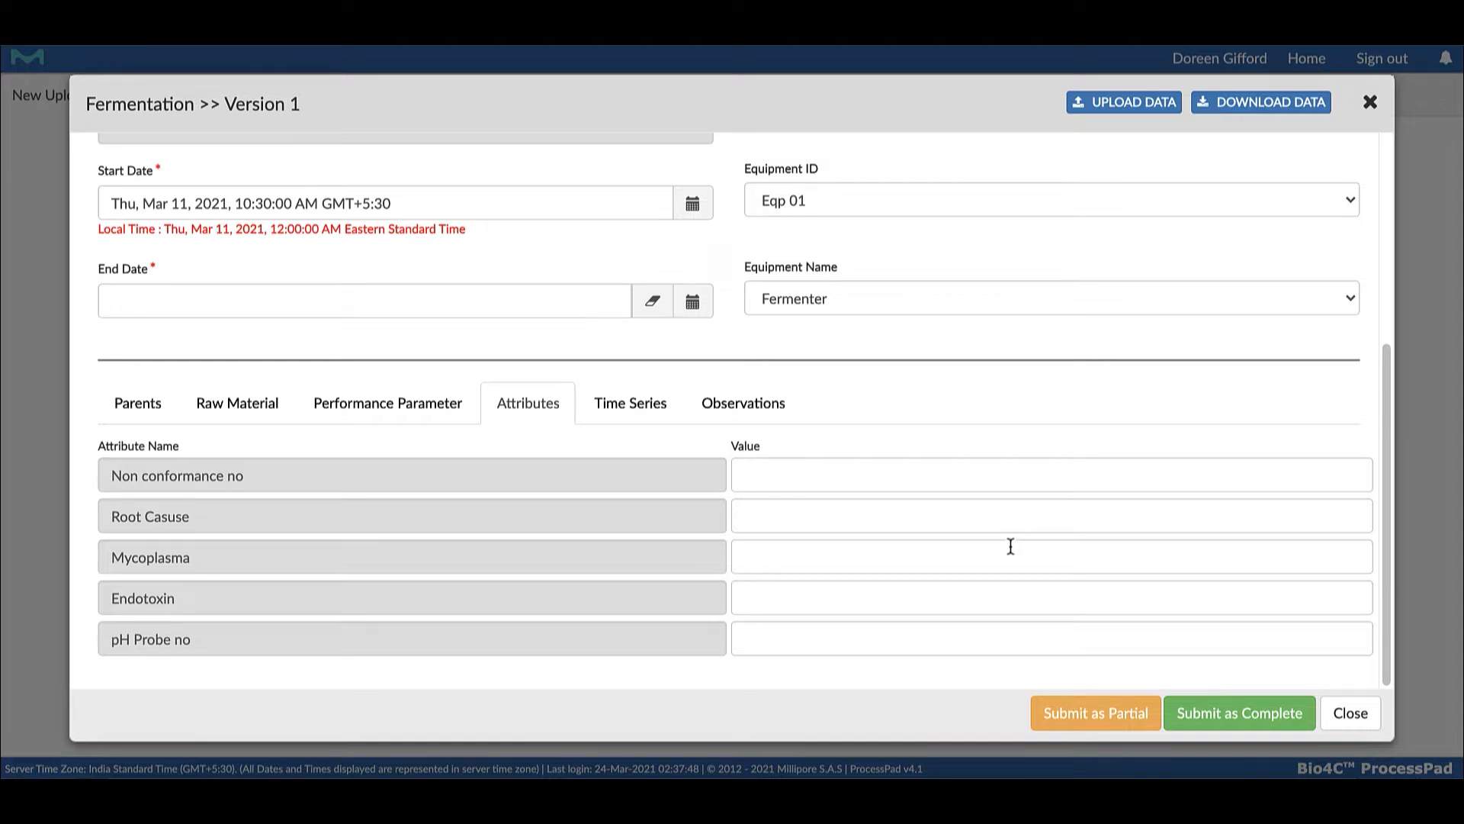
pyautogui.click(633, 405)
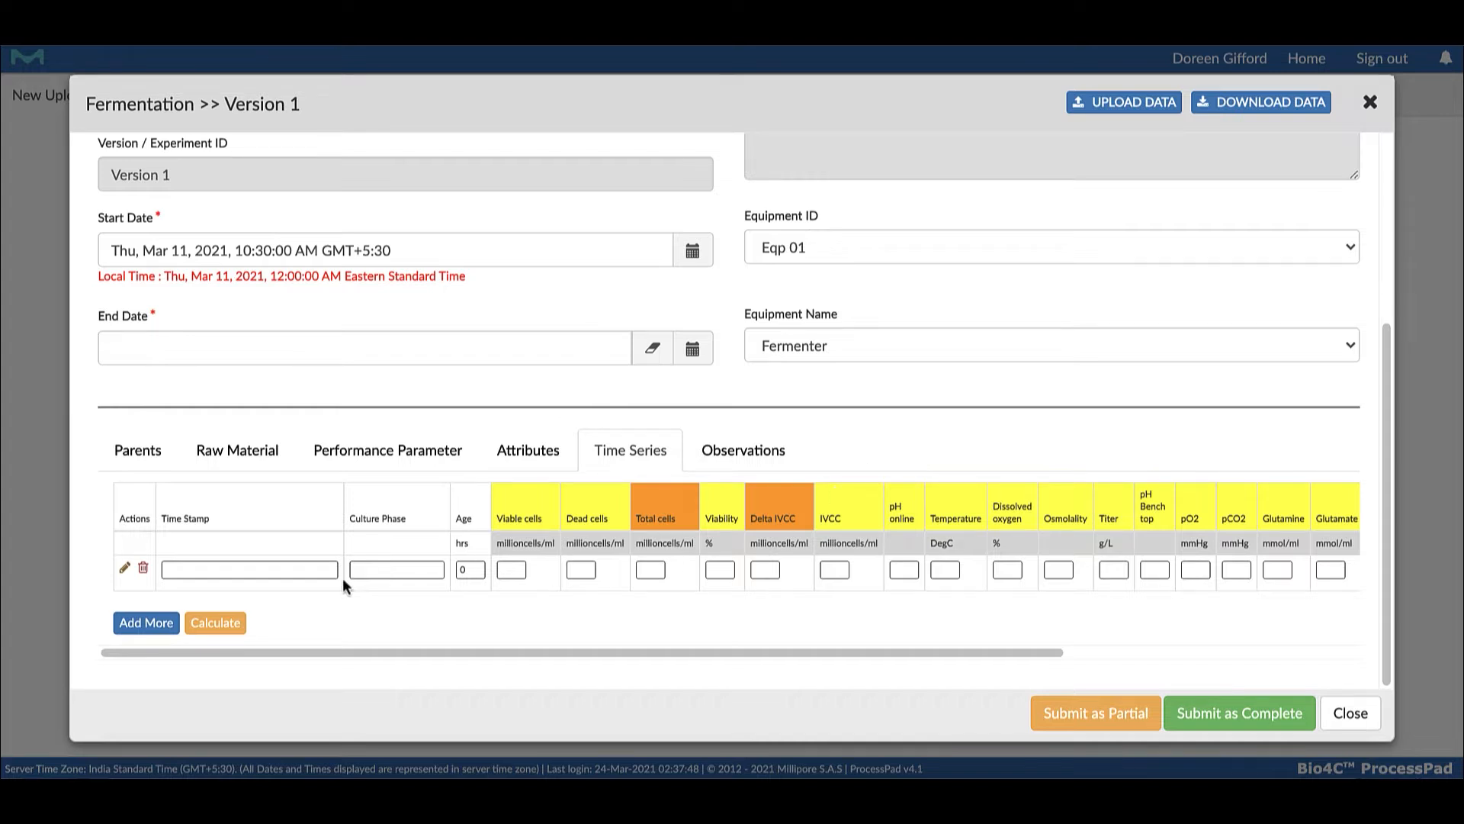
pyautogui.click(245, 566)
pyautogui.click(343, 303)
pyautogui.click(268, 440)
pyautogui.click(388, 535)
# Add a second time series row and set its time stamp to March 11, 2021, 17:00:00
pyautogui.click(146, 622)
pyautogui.click(229, 570)
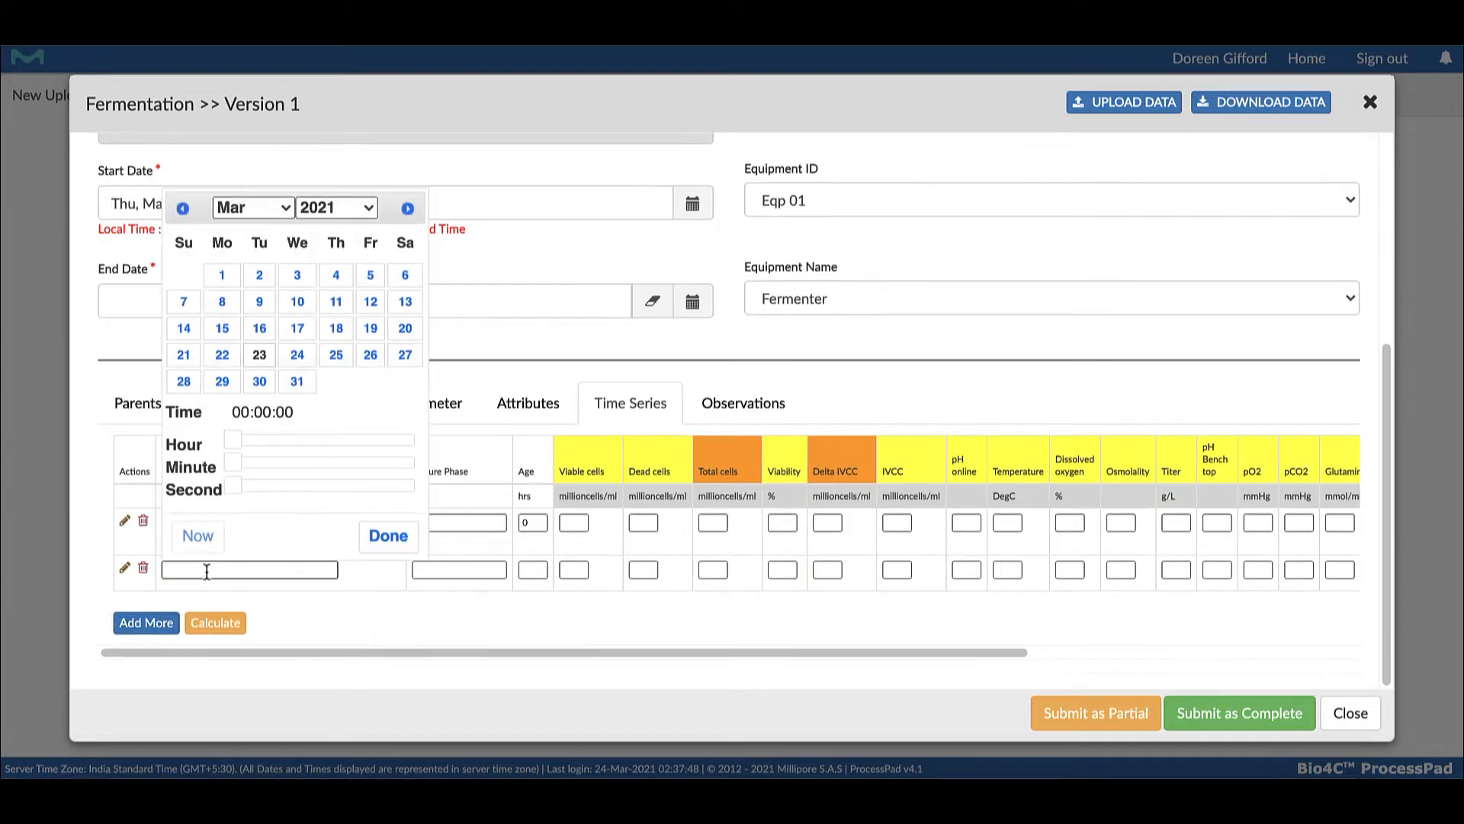
pyautogui.click(336, 303)
pyautogui.click(366, 437)
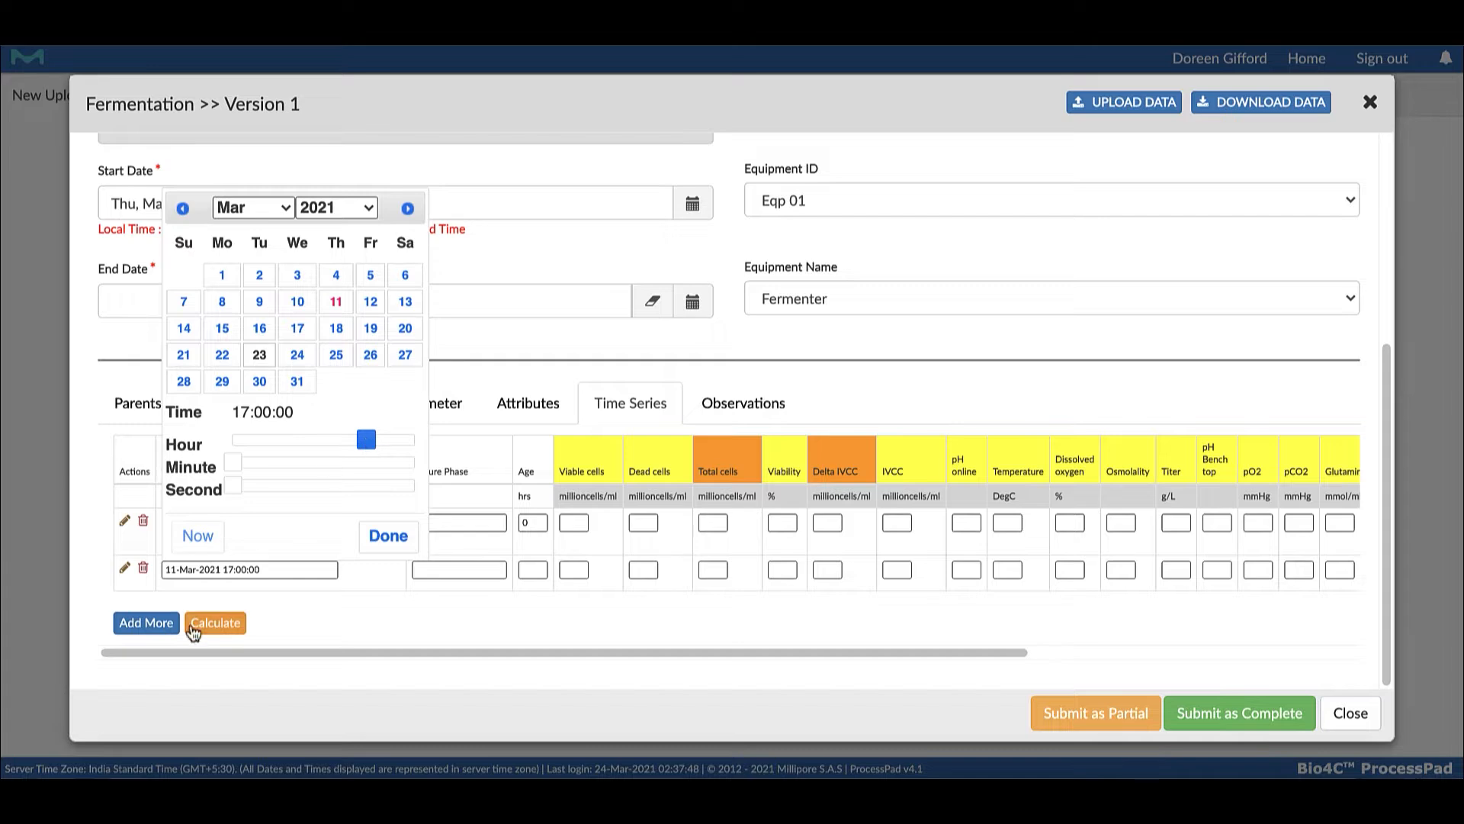
pyautogui.click(146, 623)
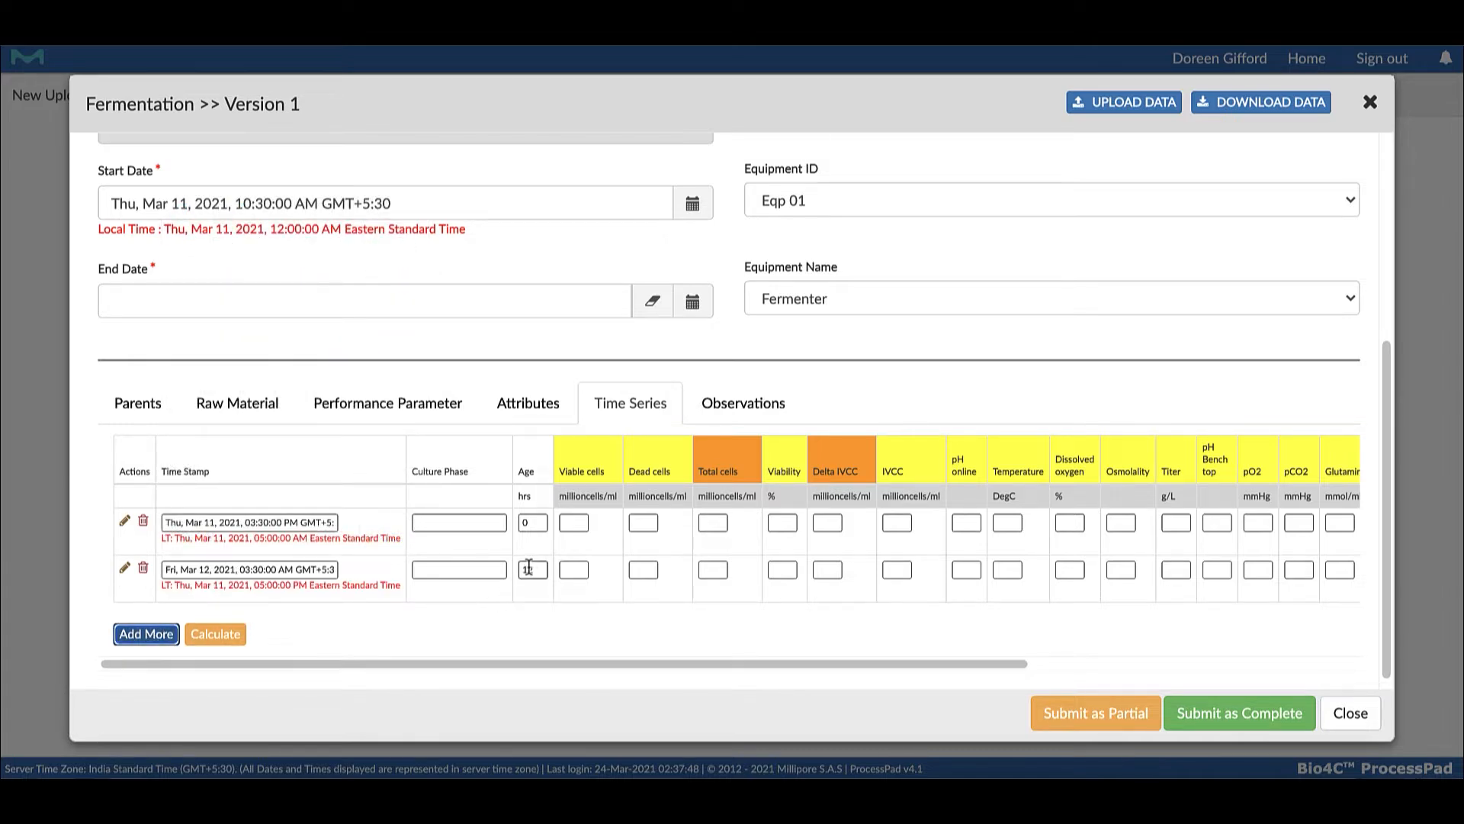
# Review the time series parameter columns and run the calculation for the time series rows
pyautogui.hscroll(1, 535, 568)
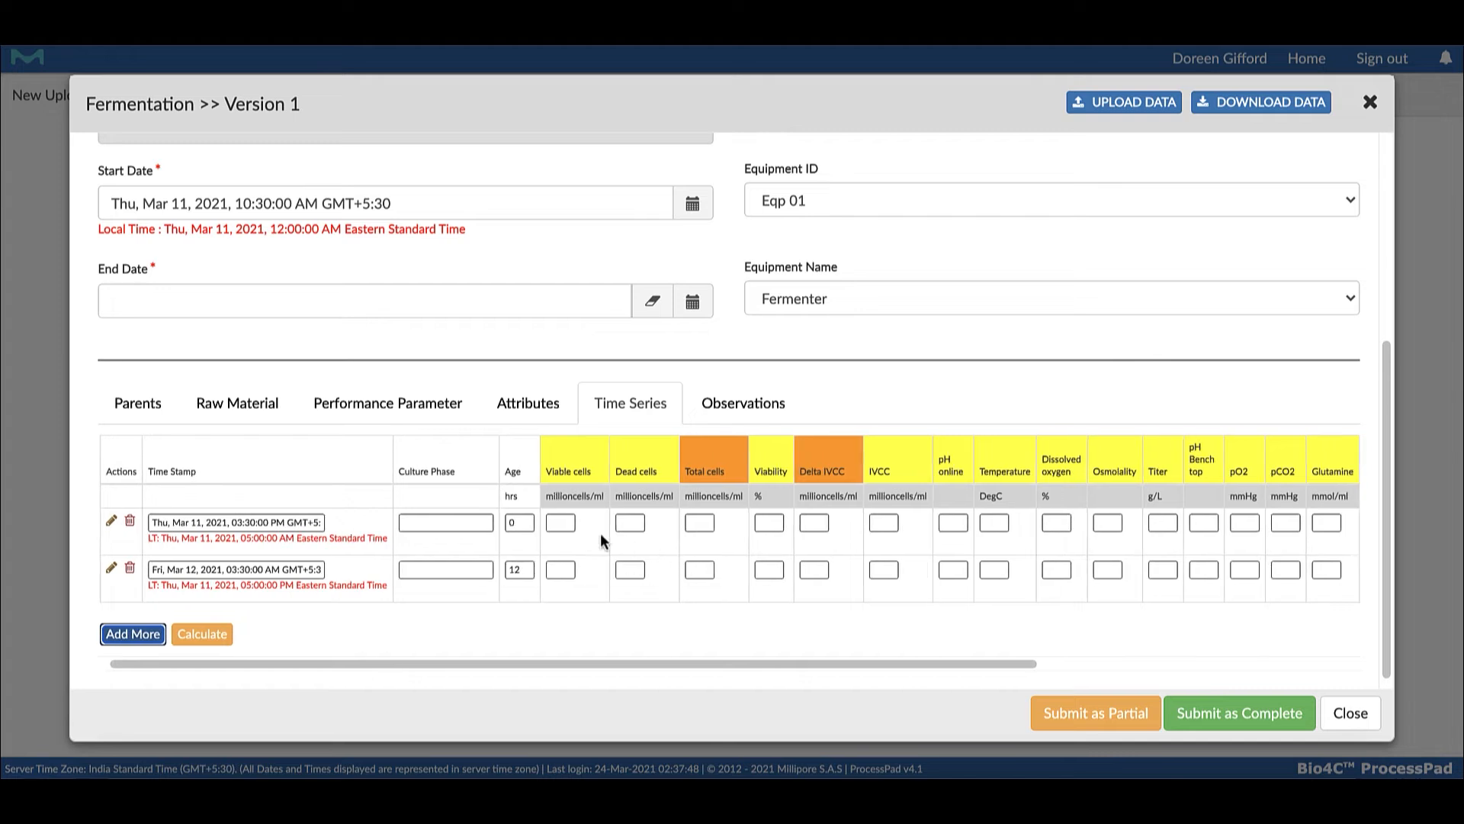
pyautogui.hscroll(5, 931, 503)
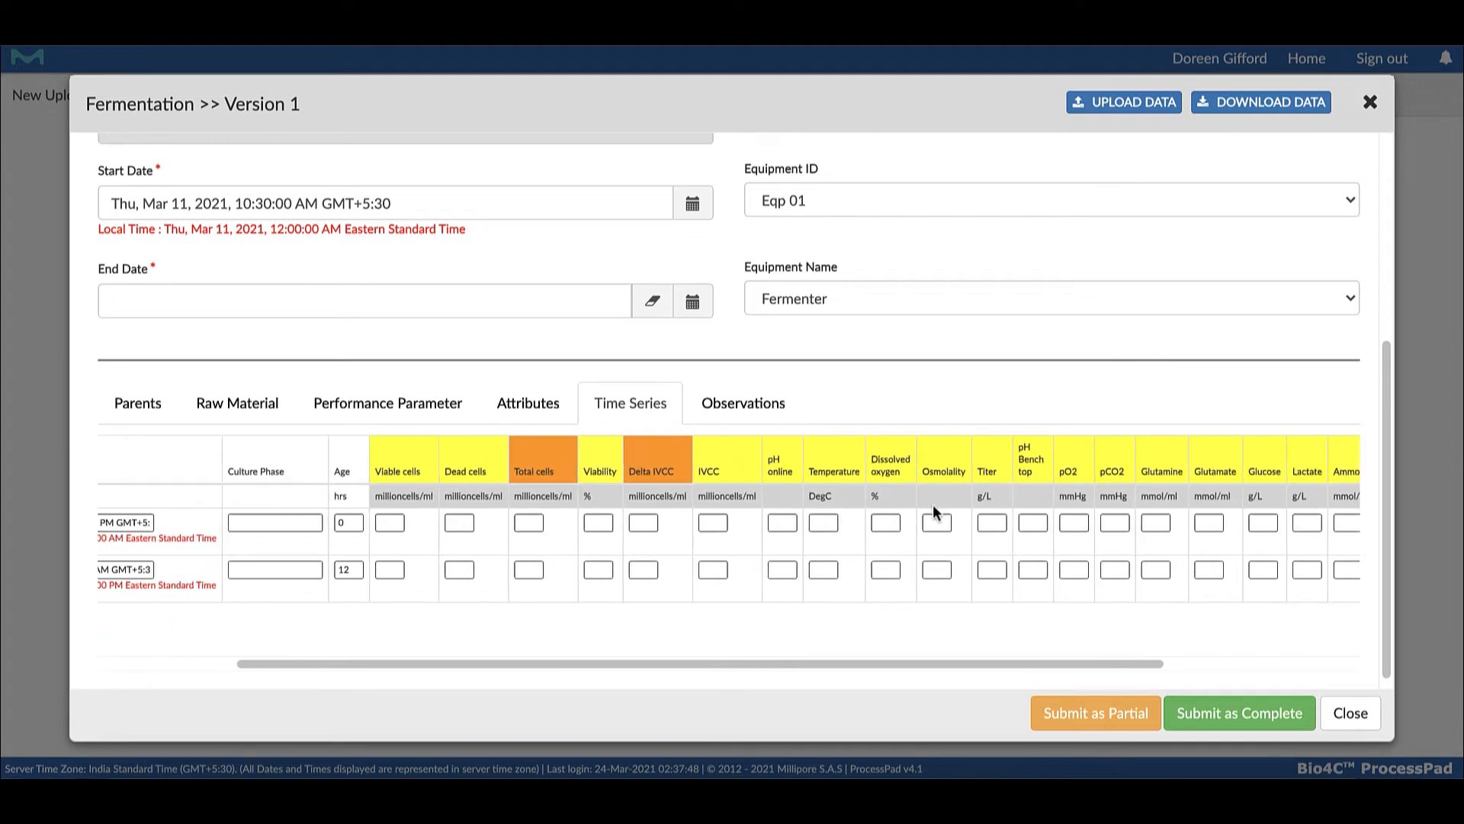
pyautogui.hscroll(-5, 926, 504)
pyautogui.hscroll(-1, 927, 505)
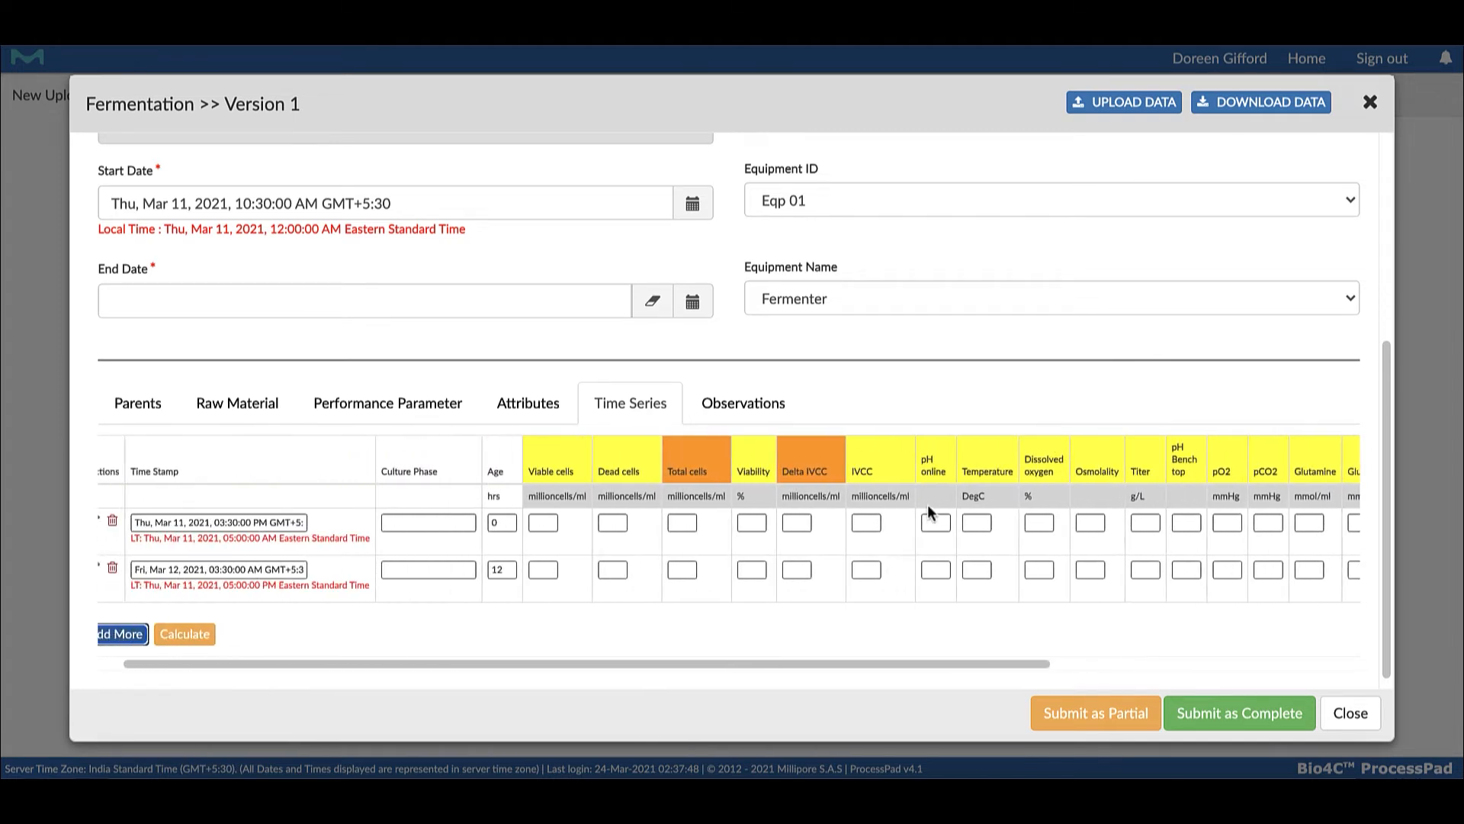
pyautogui.hscroll(-1, 930, 505)
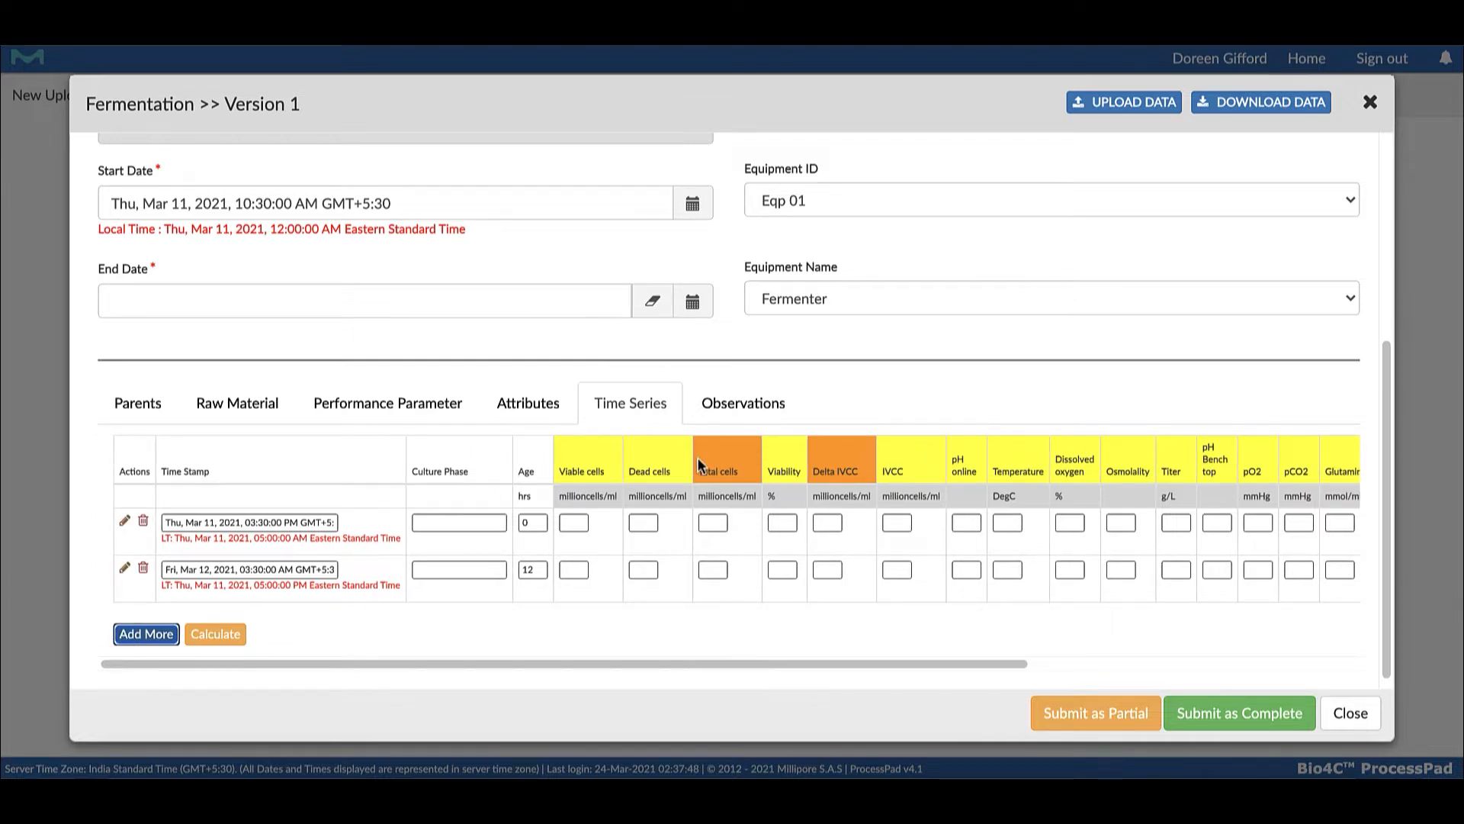
pyautogui.click(220, 633)
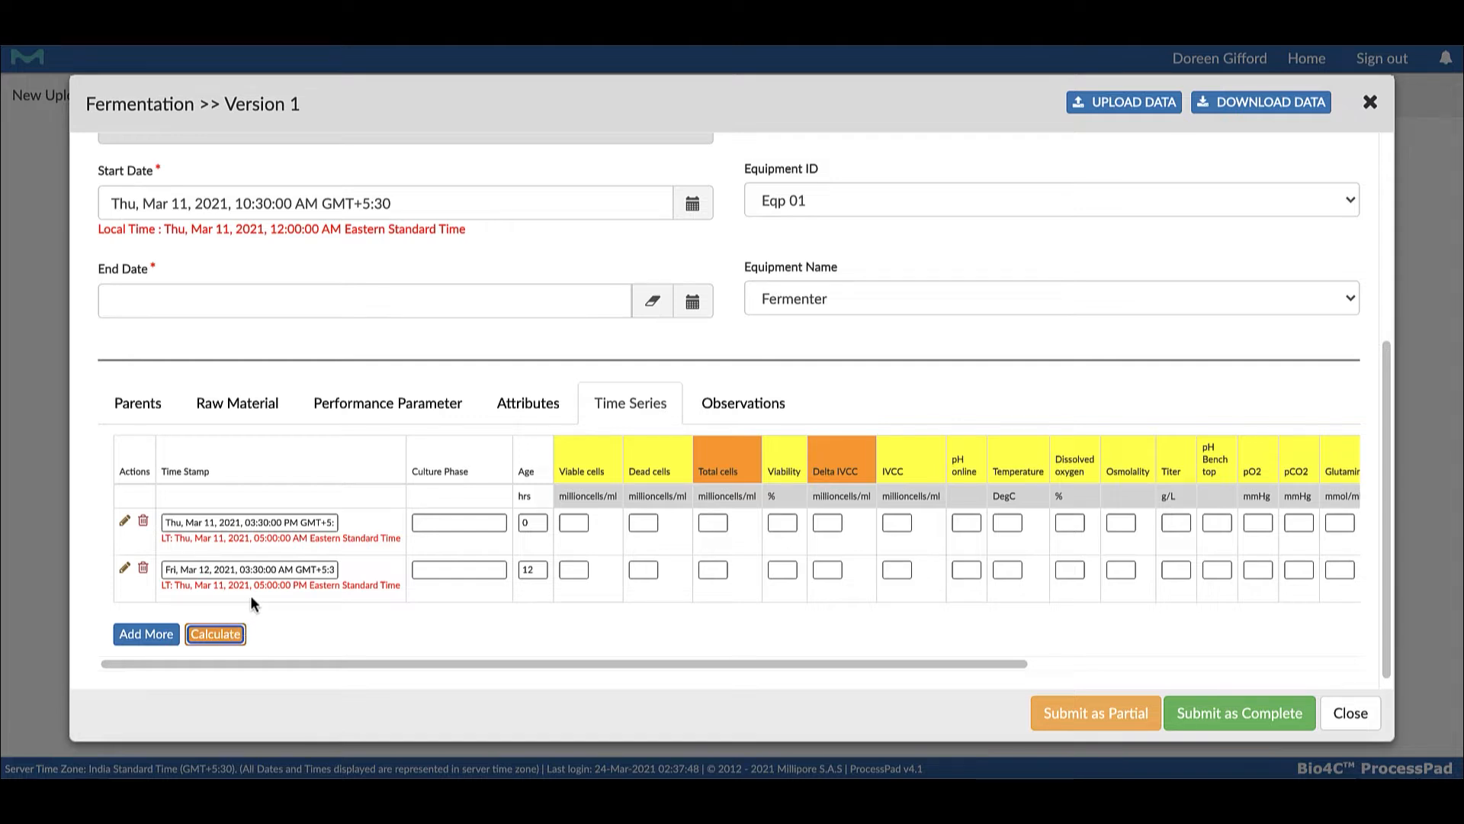
pyautogui.hscroll(1, 197, 606)
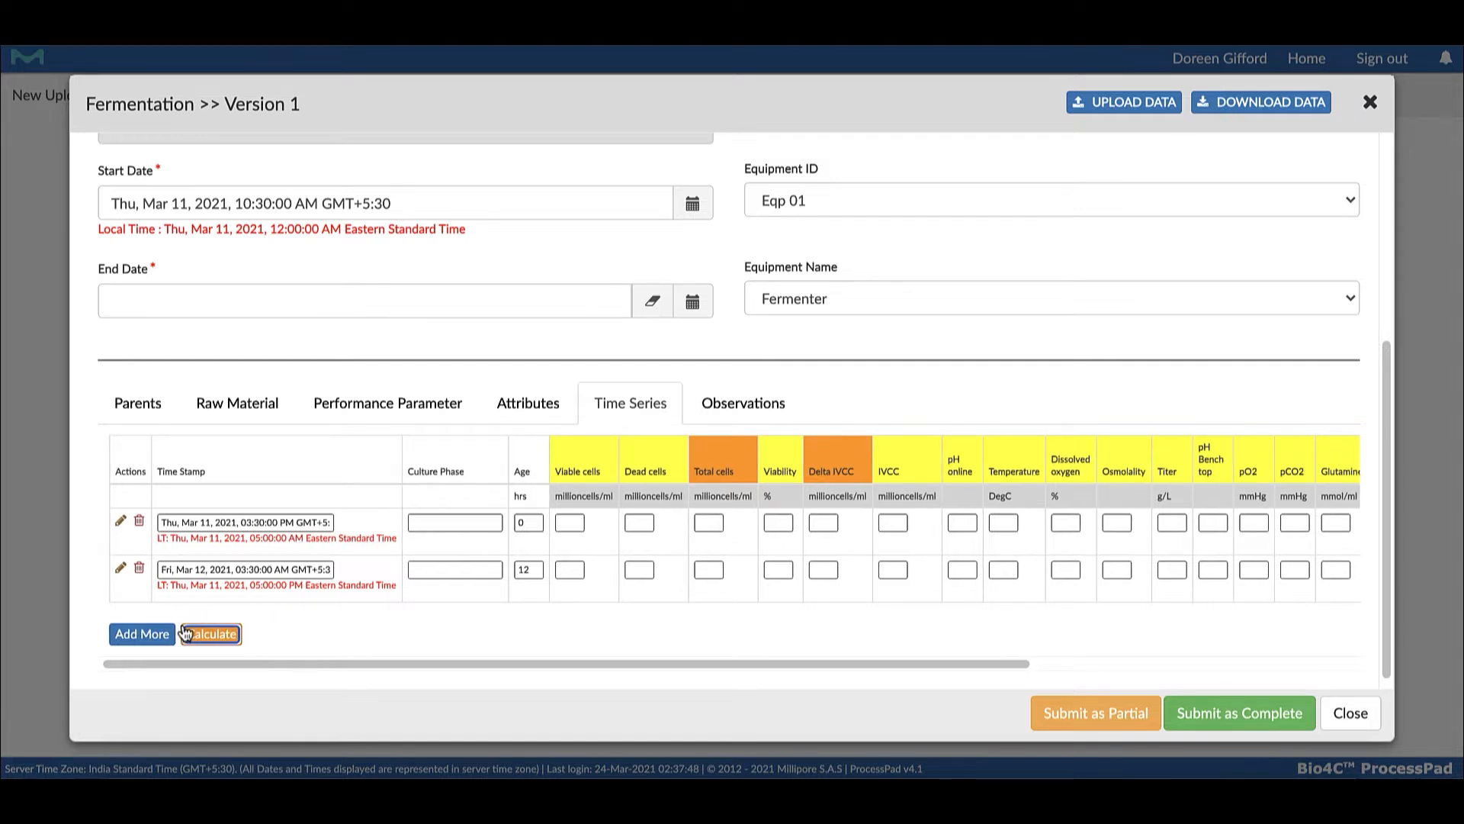
pyautogui.hscroll(-1, 136, 648)
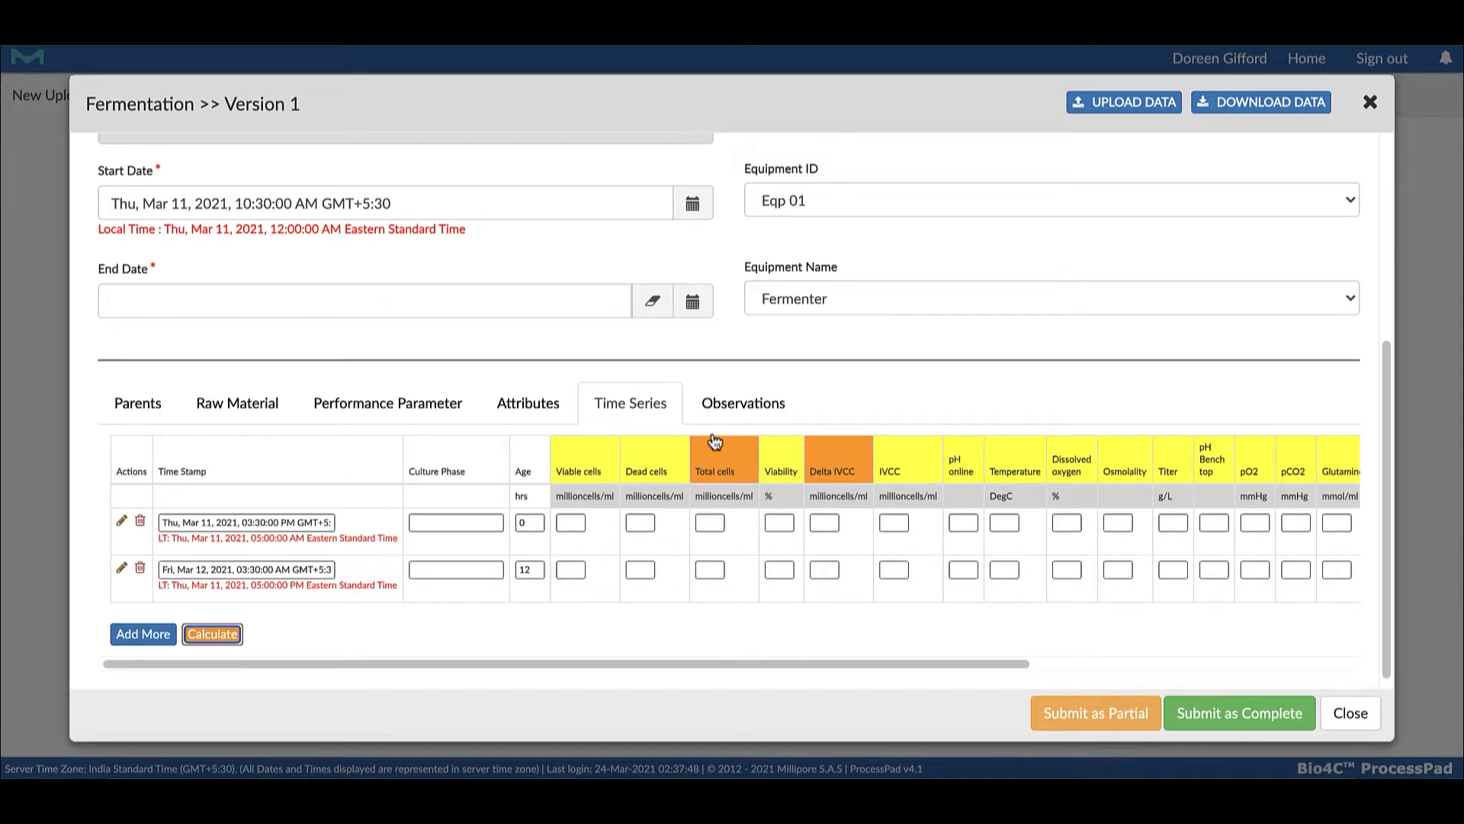
# Look at the empty observations entry for the batch and return to its time series data
pyautogui.click(736, 402)
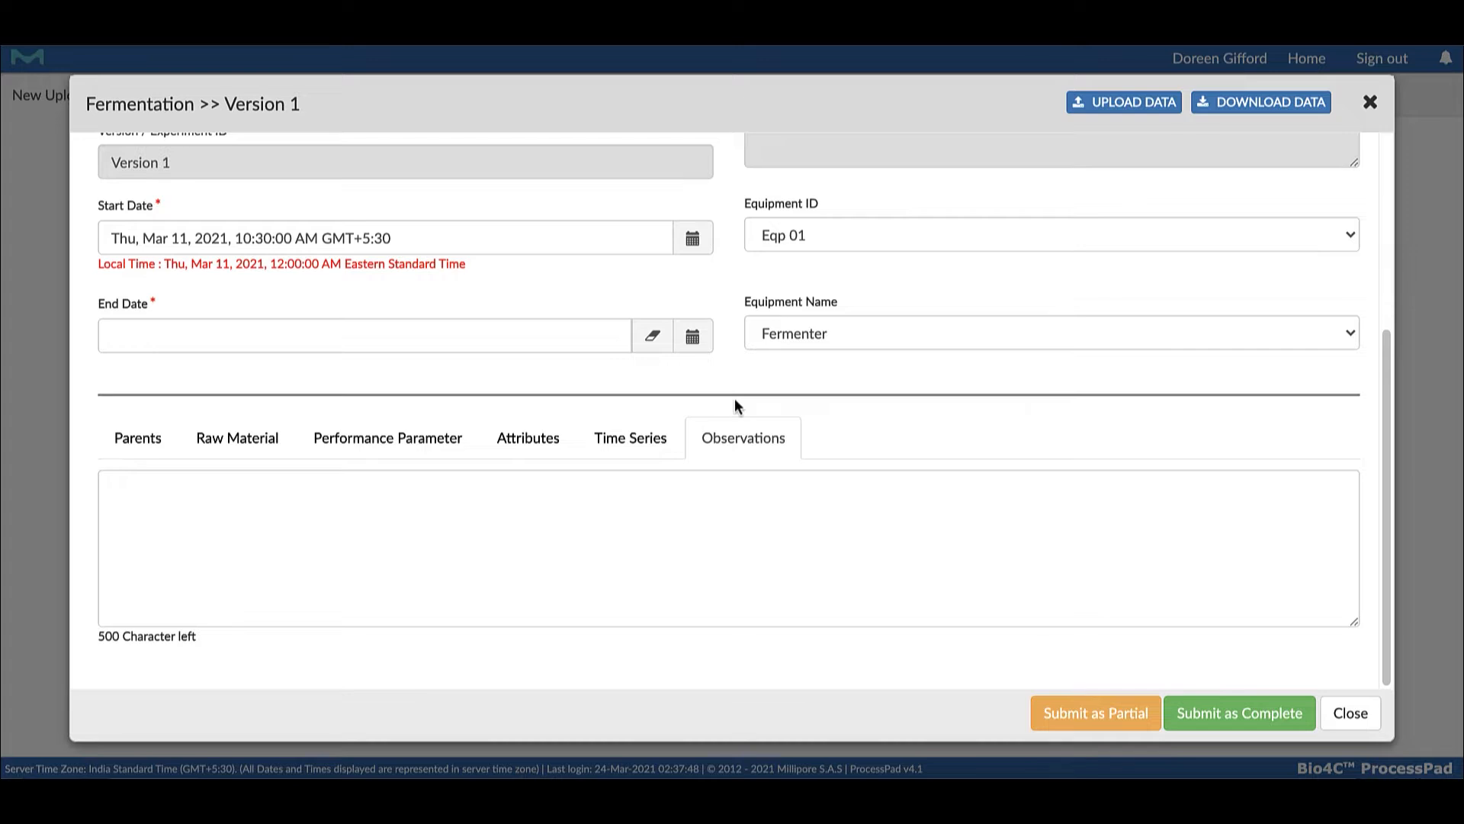
pyautogui.click(529, 522)
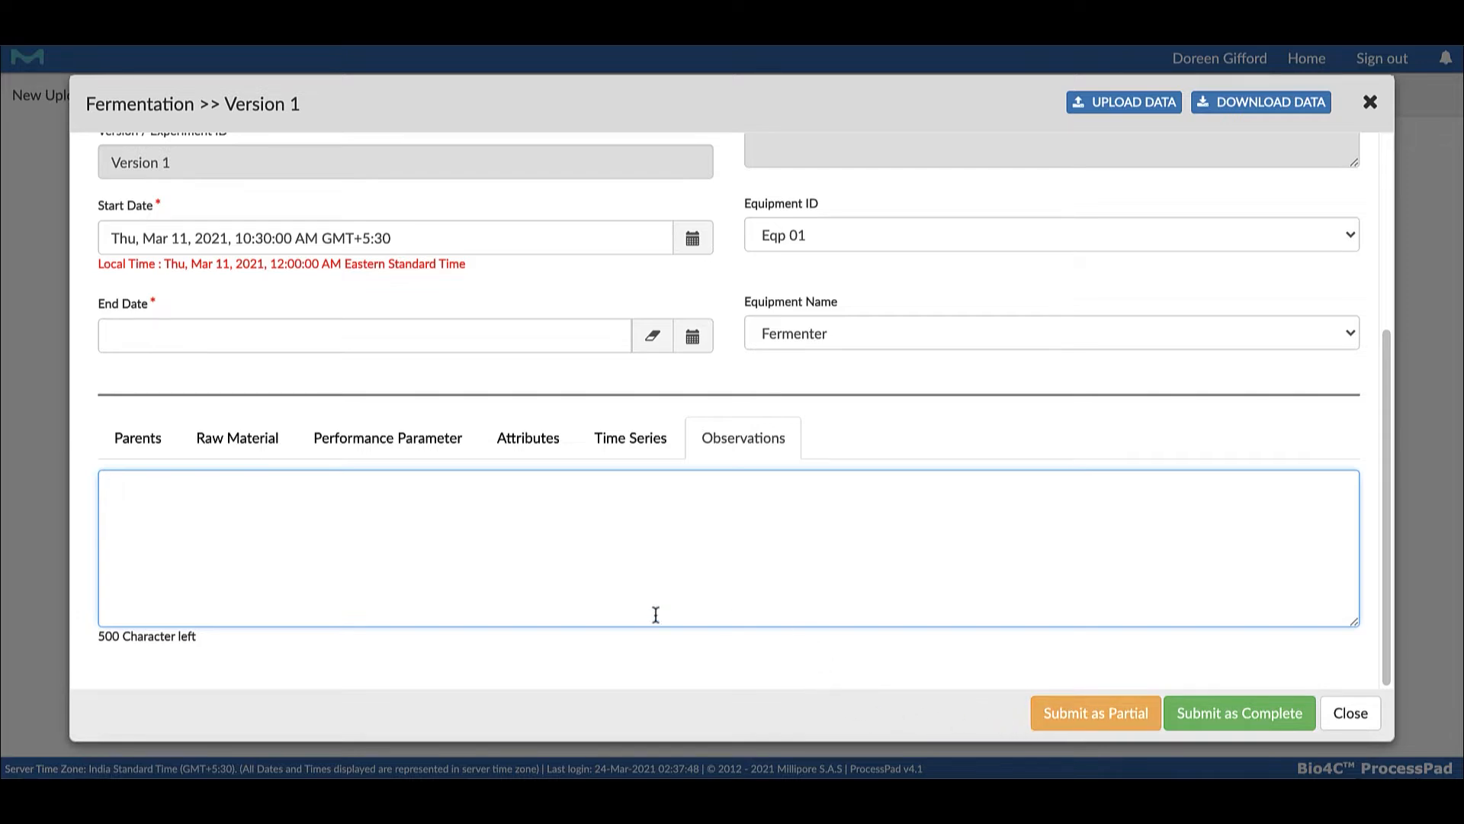
pyautogui.click(612, 447)
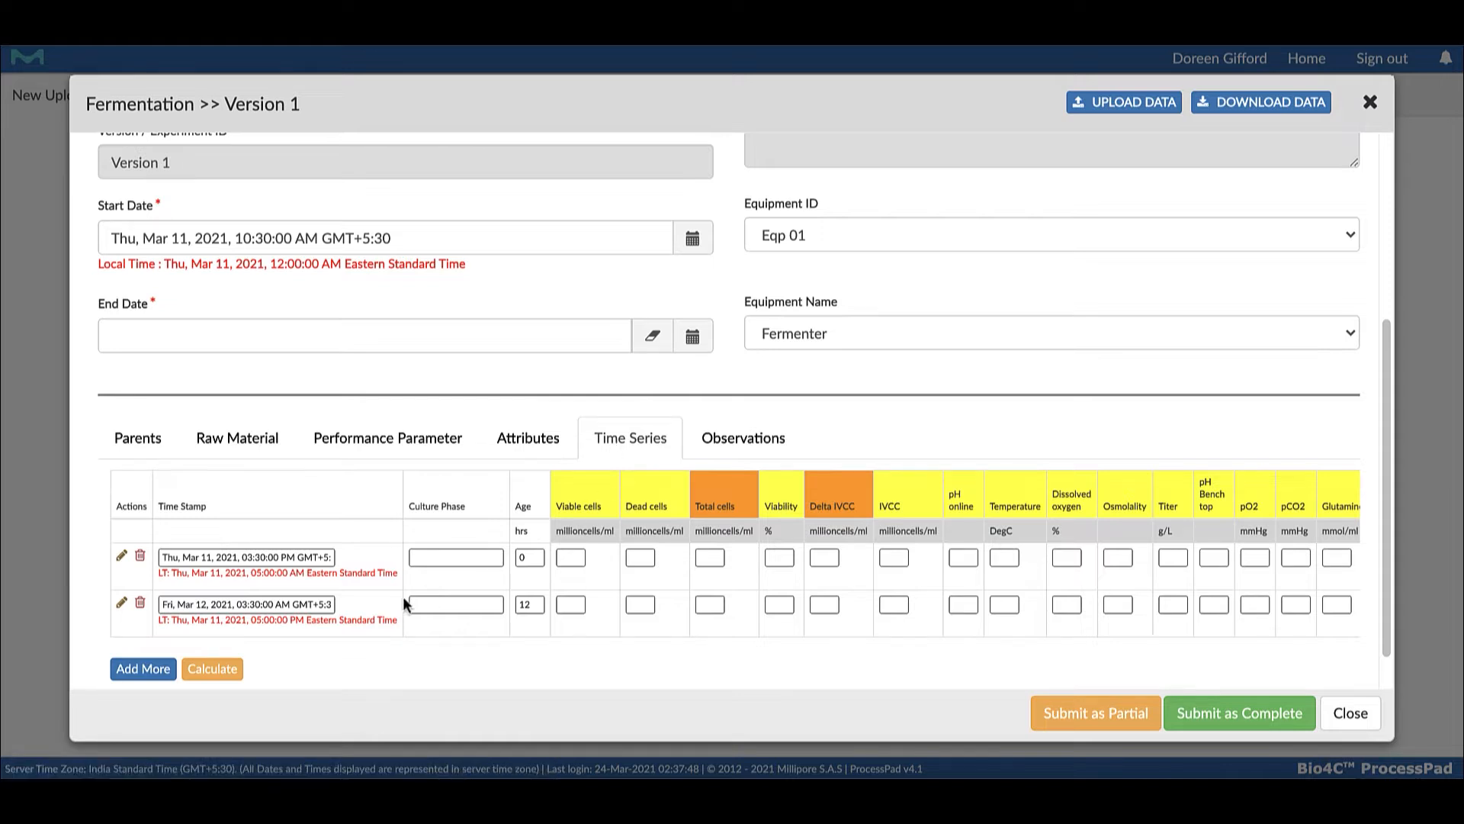
pyautogui.click(143, 670)
pyautogui.scroll(-2, 135, 671)
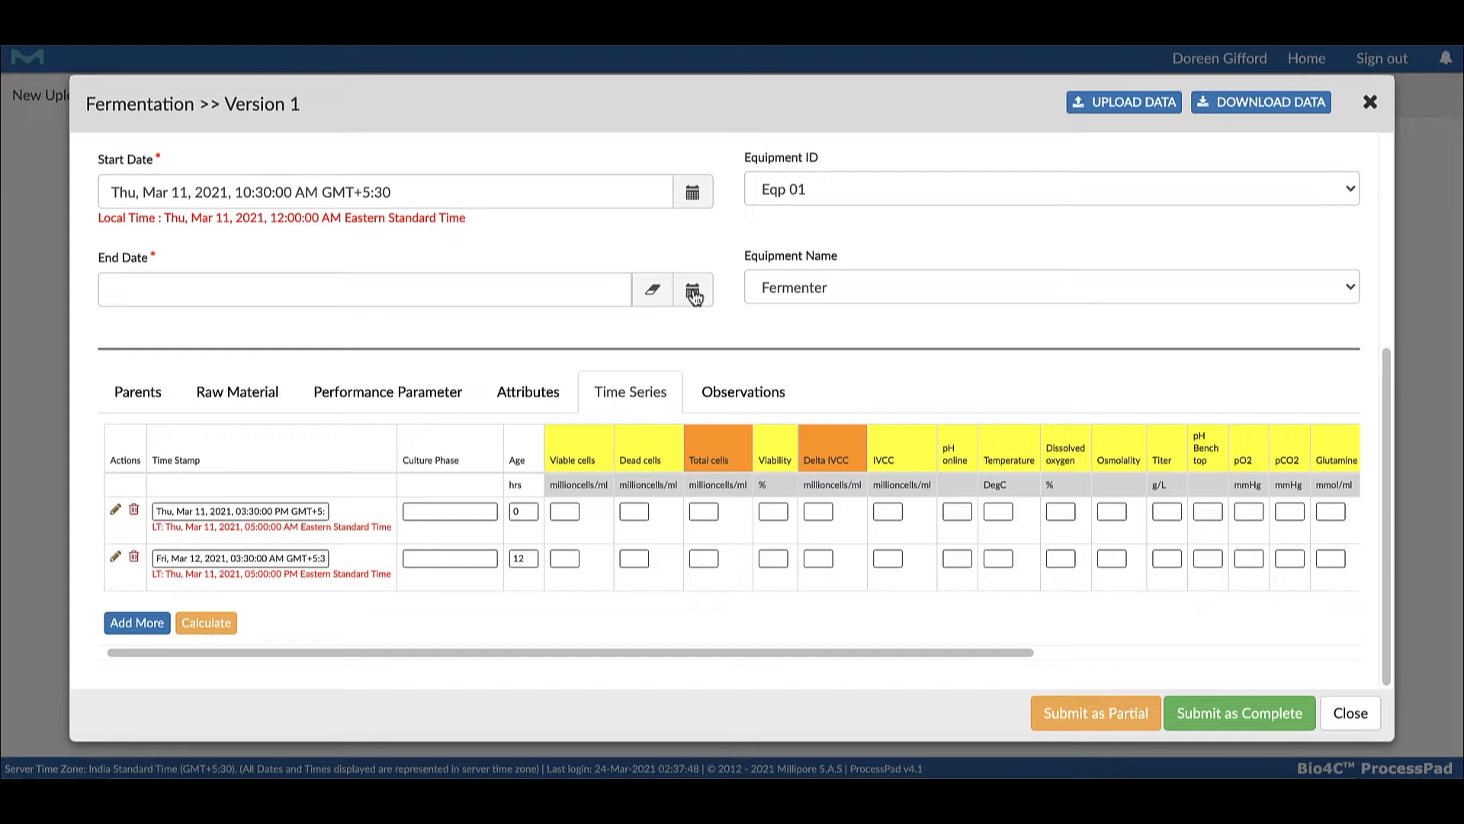
# Set the batch's end date to March 22, 2021, and submit the batch data as complete, confirming the submission
pyautogui.click(557, 282)
pyautogui.click(158, 474)
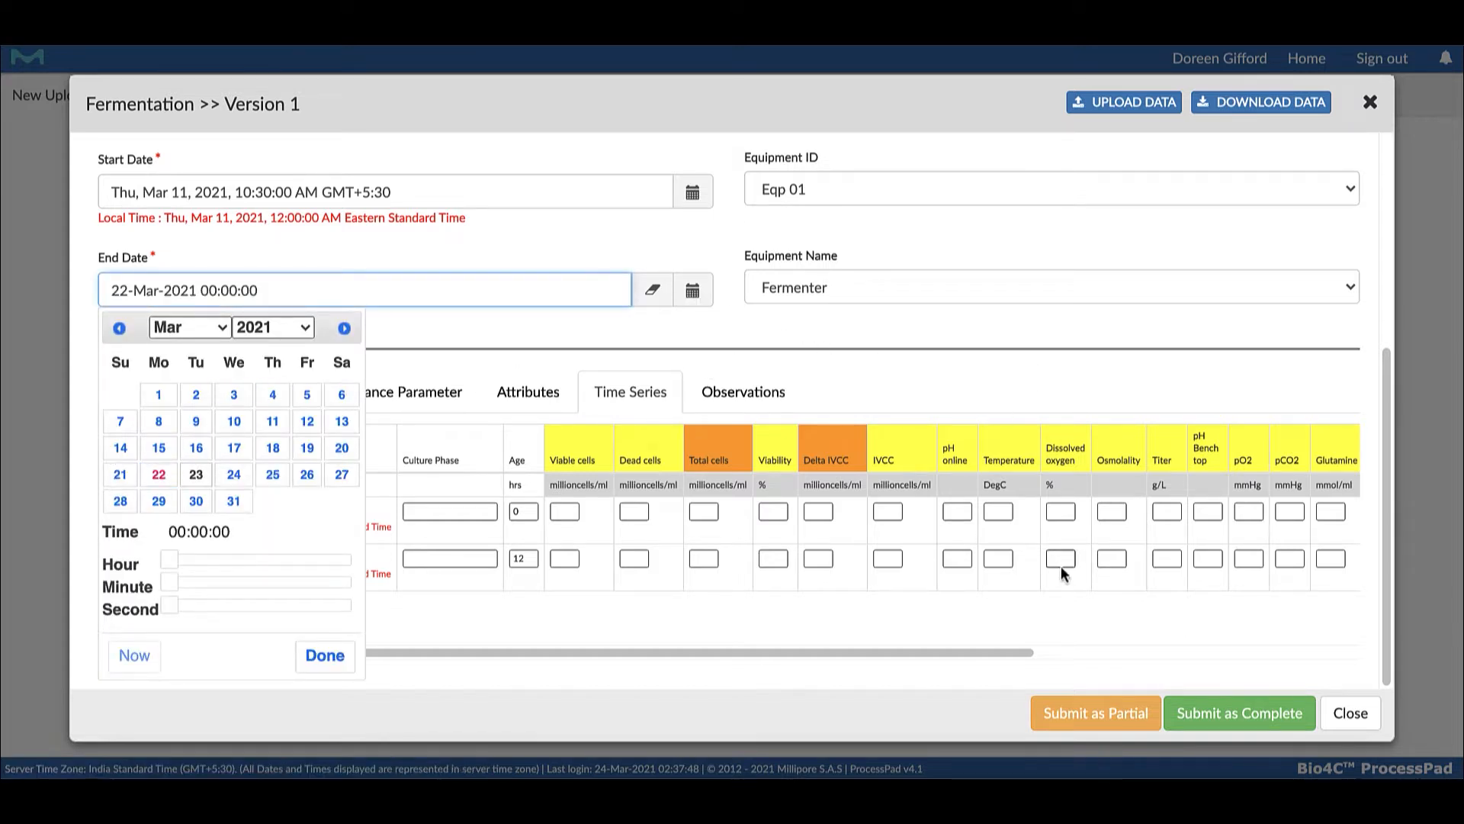
pyautogui.click(1232, 719)
pyautogui.click(1220, 706)
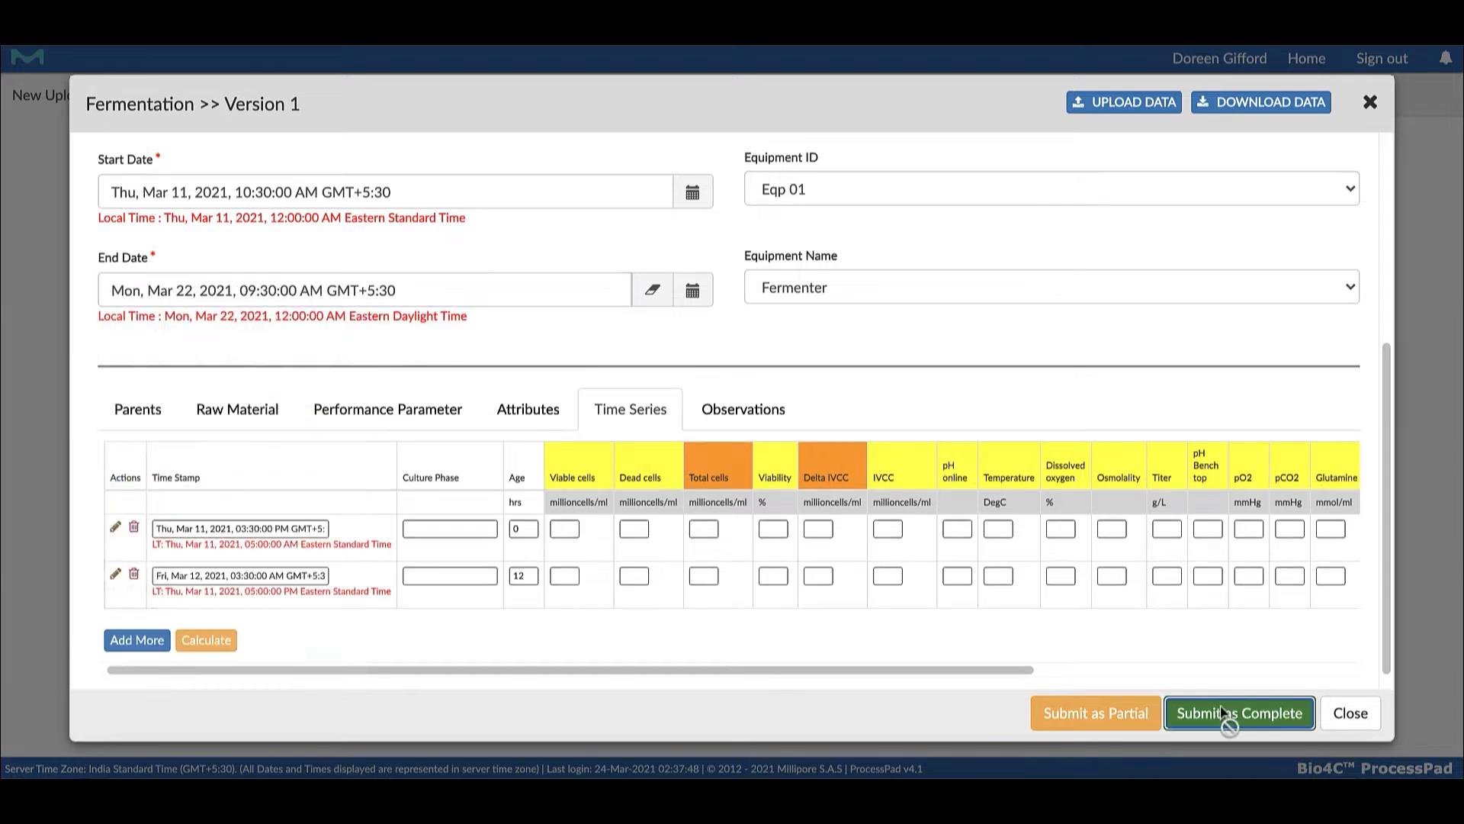
pyautogui.click(790, 463)
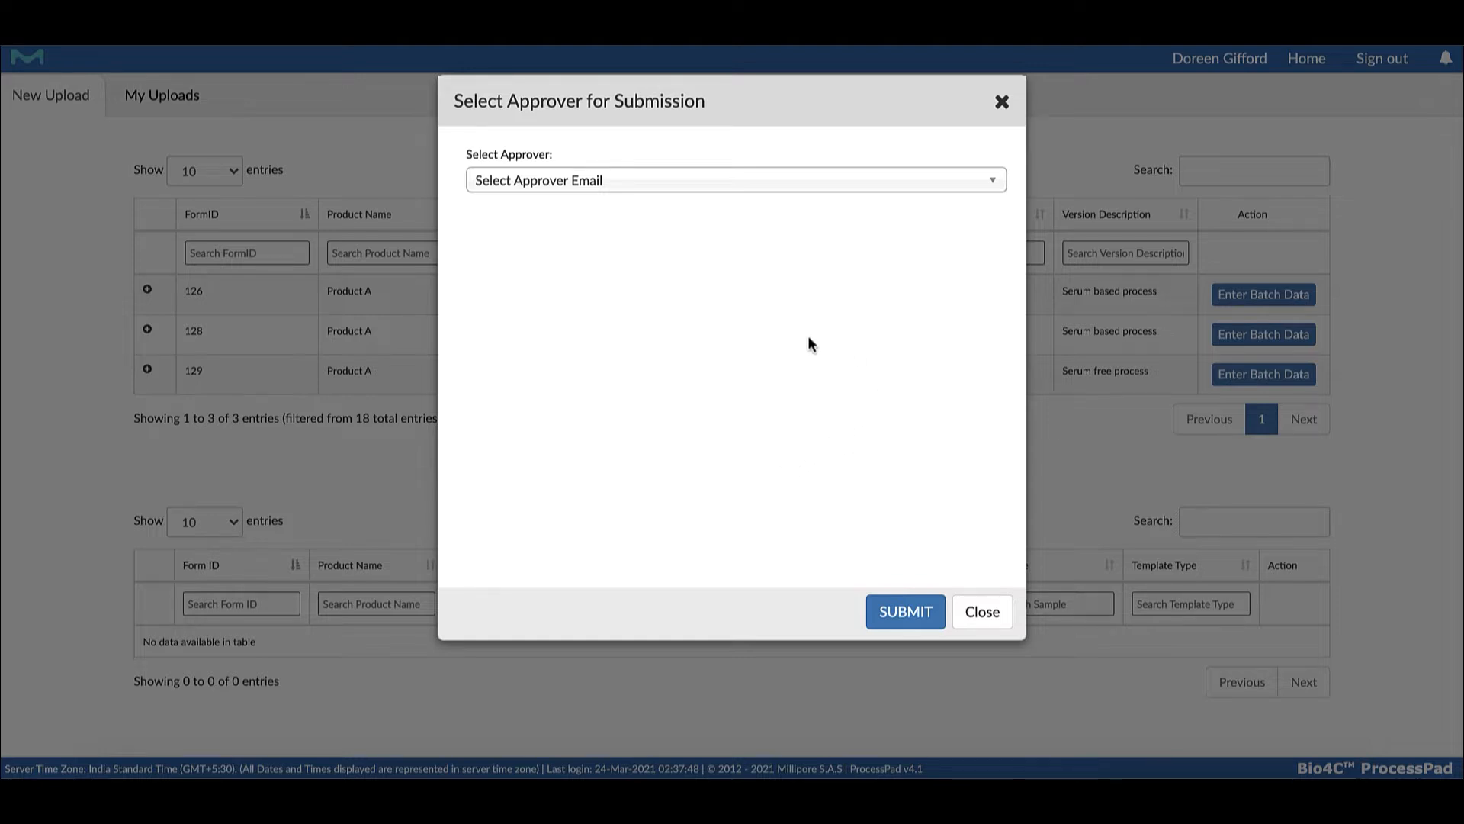
# Select an approver from the approver e-mail list and submit the batch data for approval
pyautogui.click(993, 188)
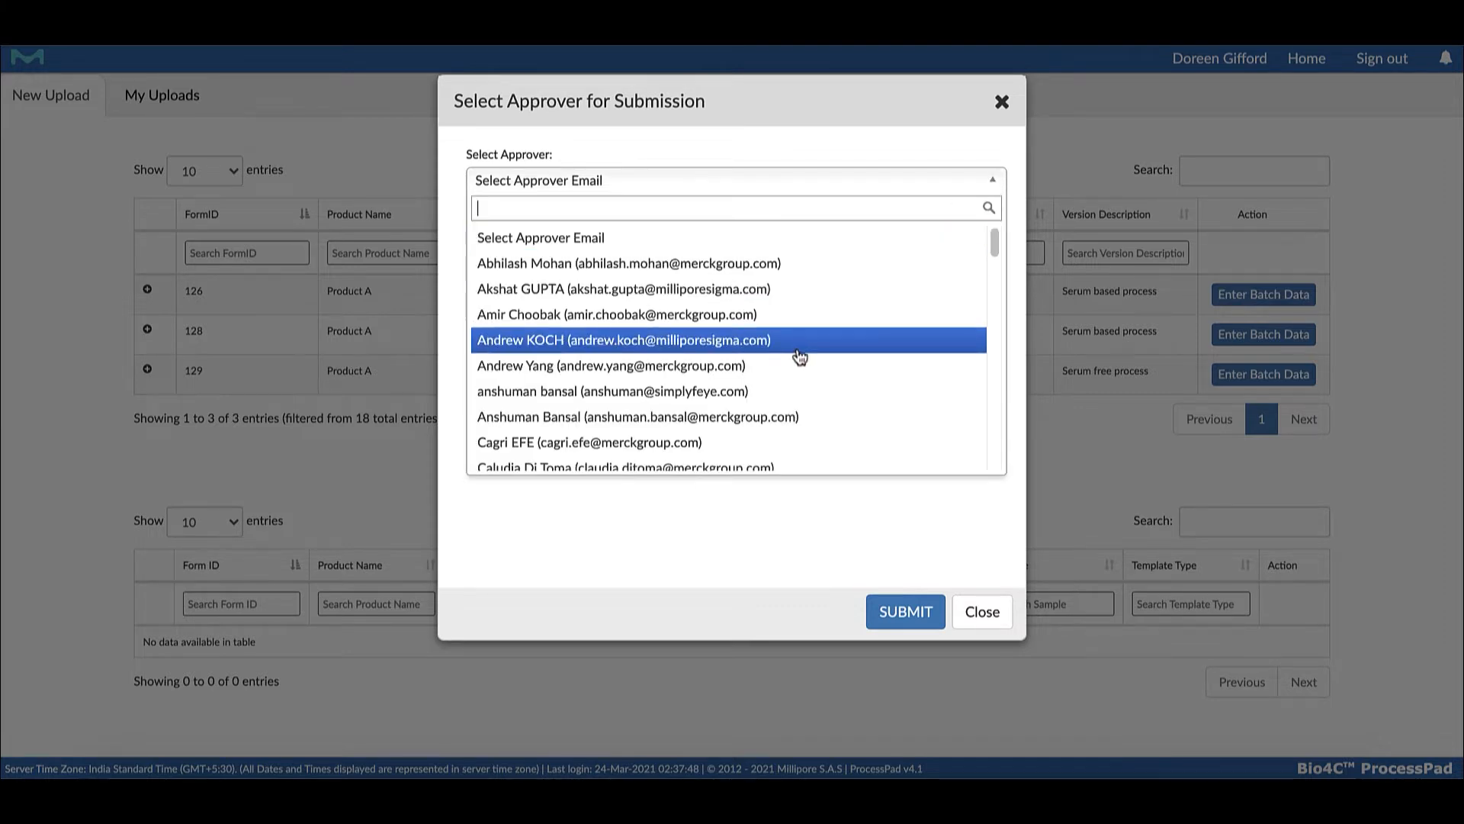
pyautogui.scroll(-3, 799, 359)
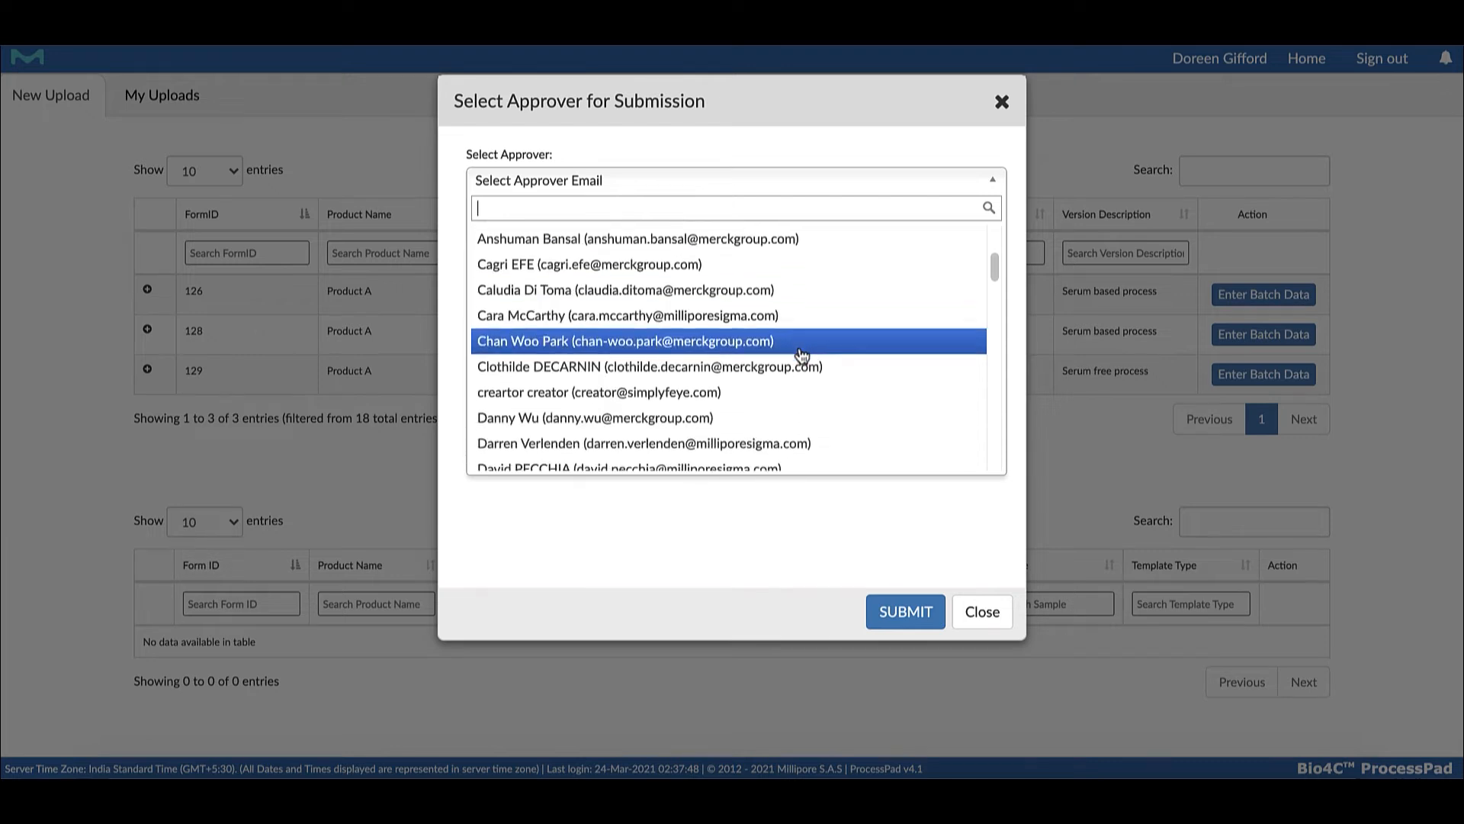
pyautogui.scroll(-3, 801, 354)
pyautogui.scroll(-2, 799, 357)
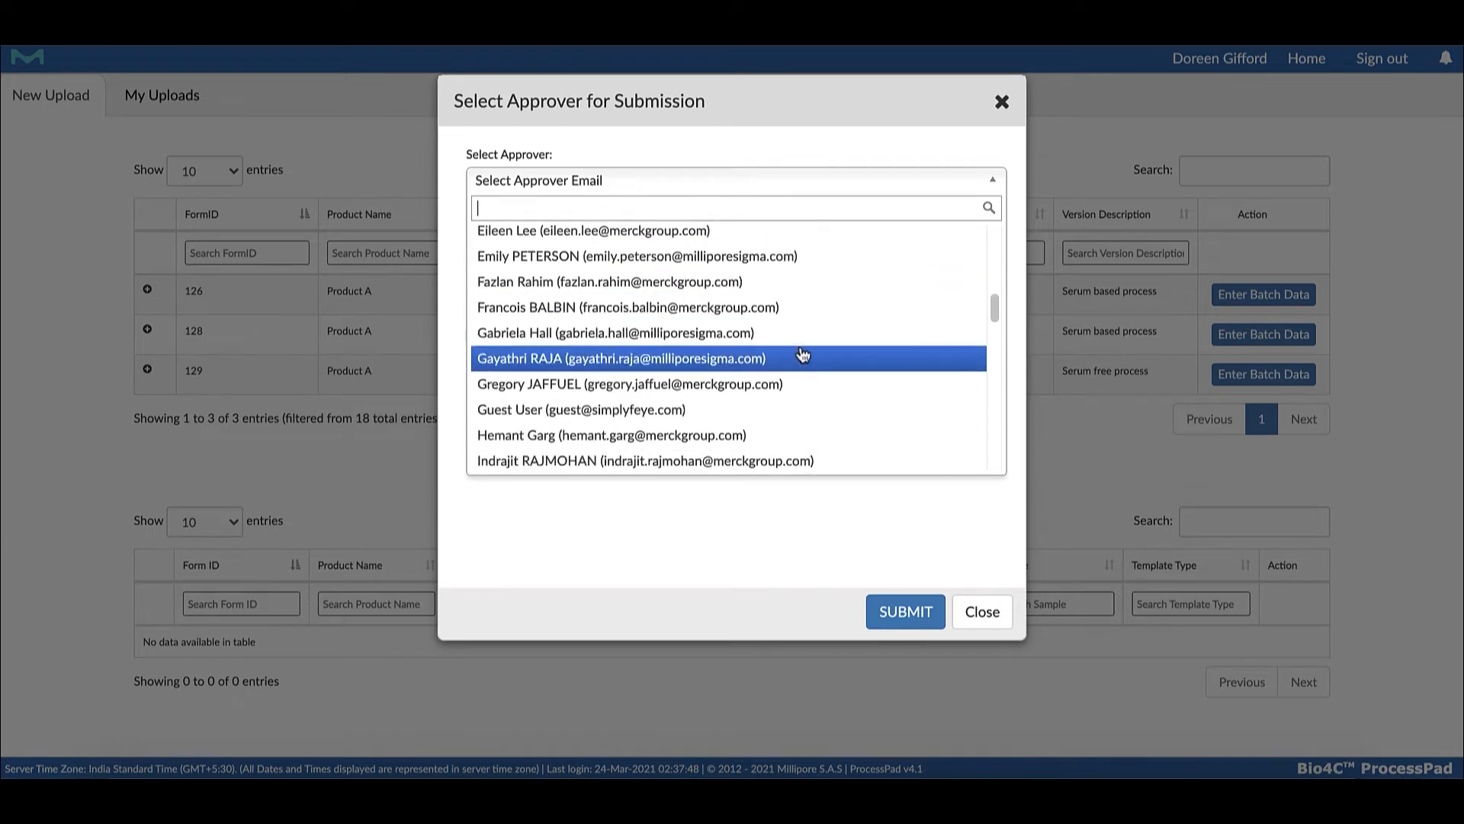
pyautogui.click(793, 361)
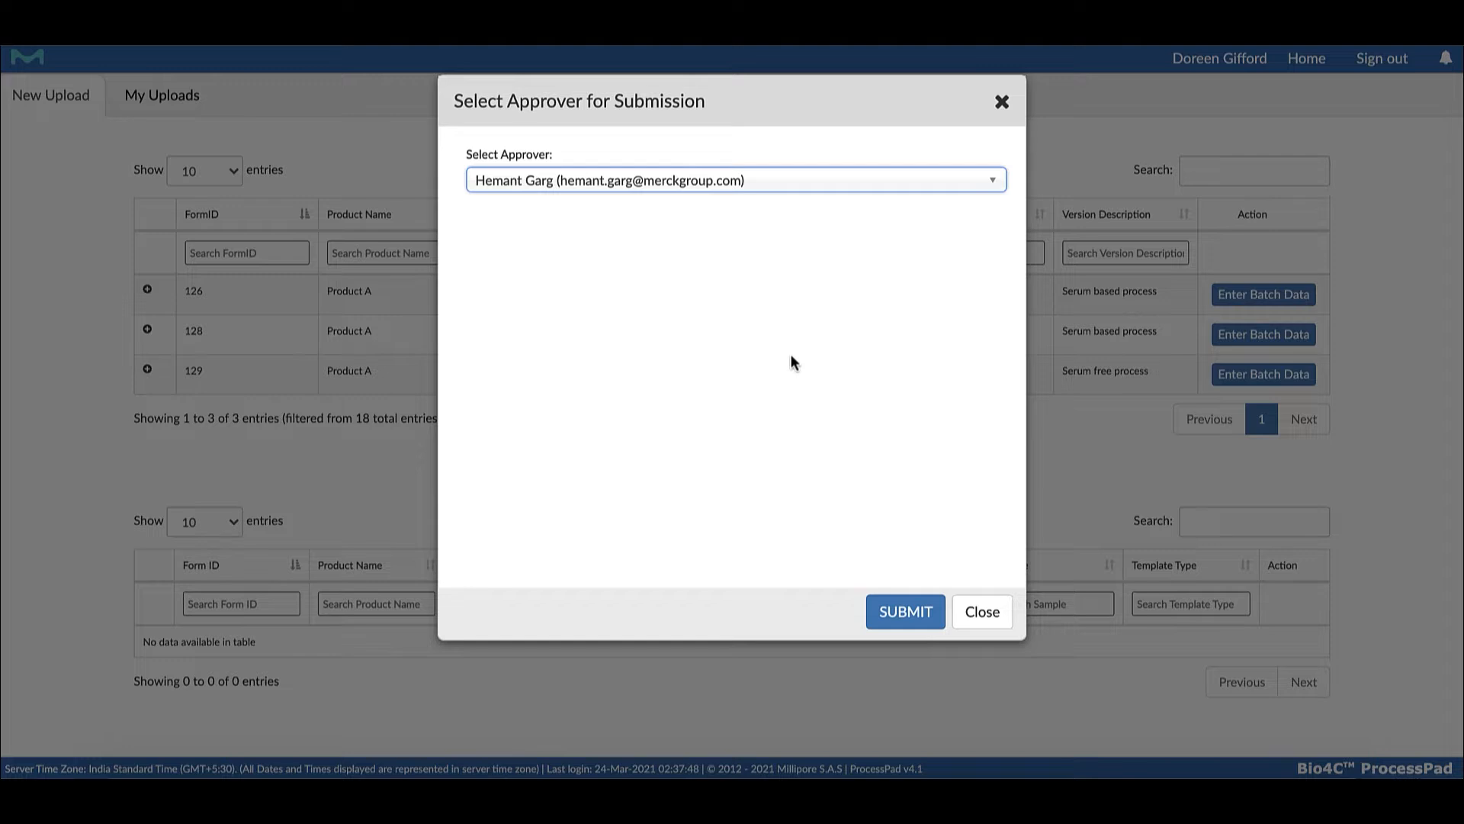
pyautogui.click(904, 612)
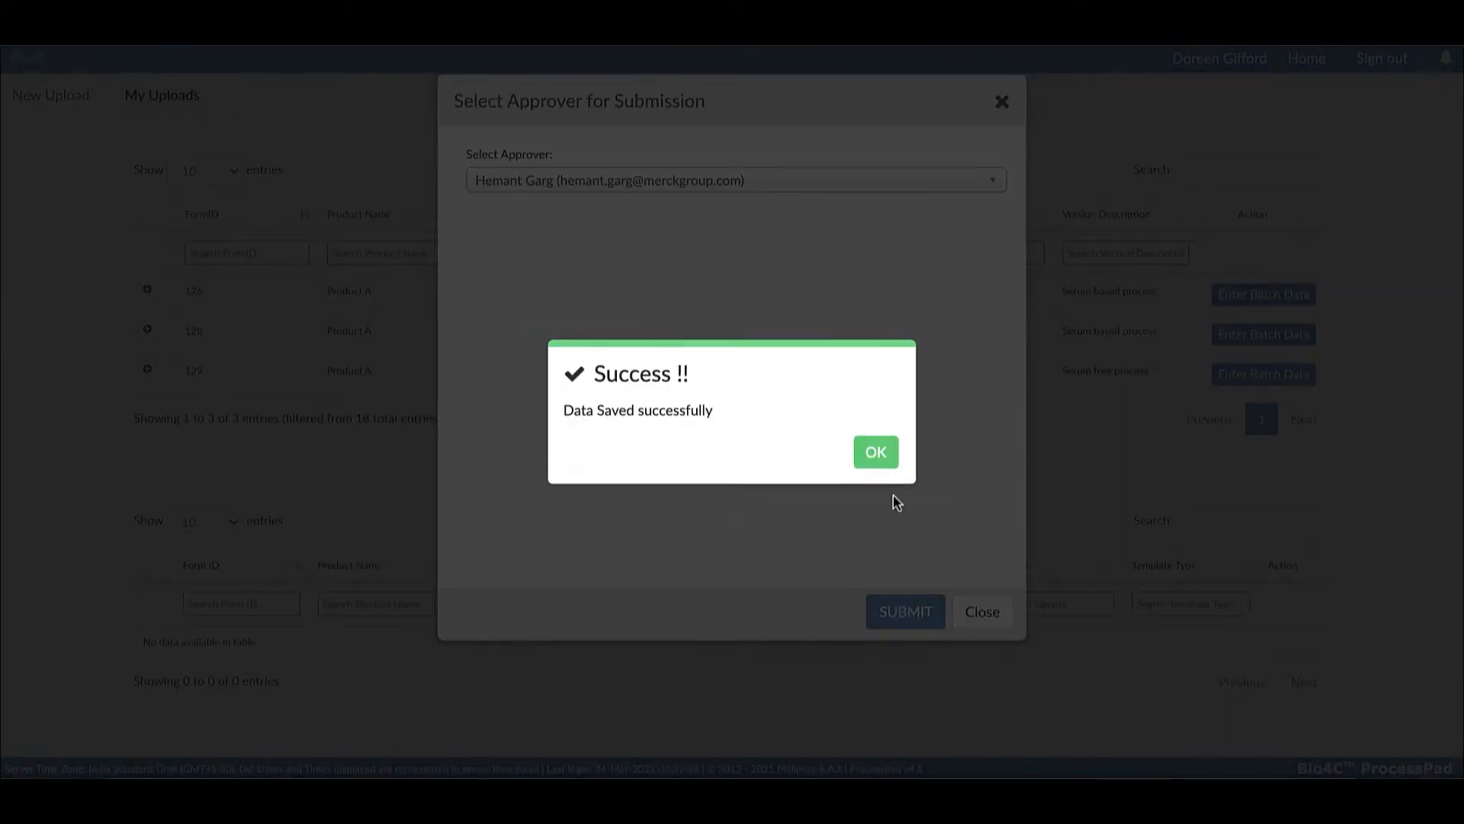
pyautogui.click(876, 450)
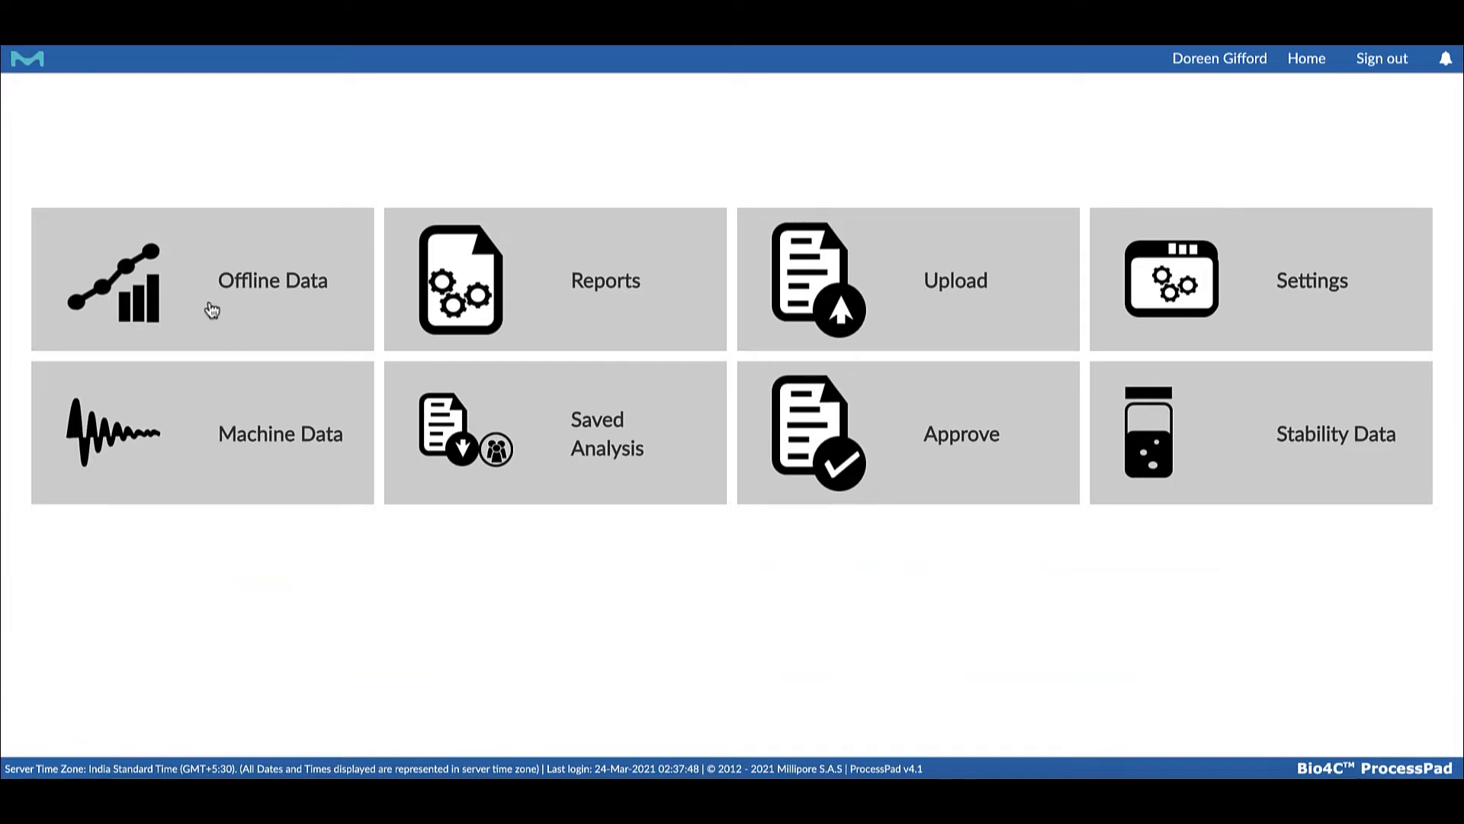
# Plot an offline data timeline for Product A covering all process steps
pyautogui.click(212, 310)
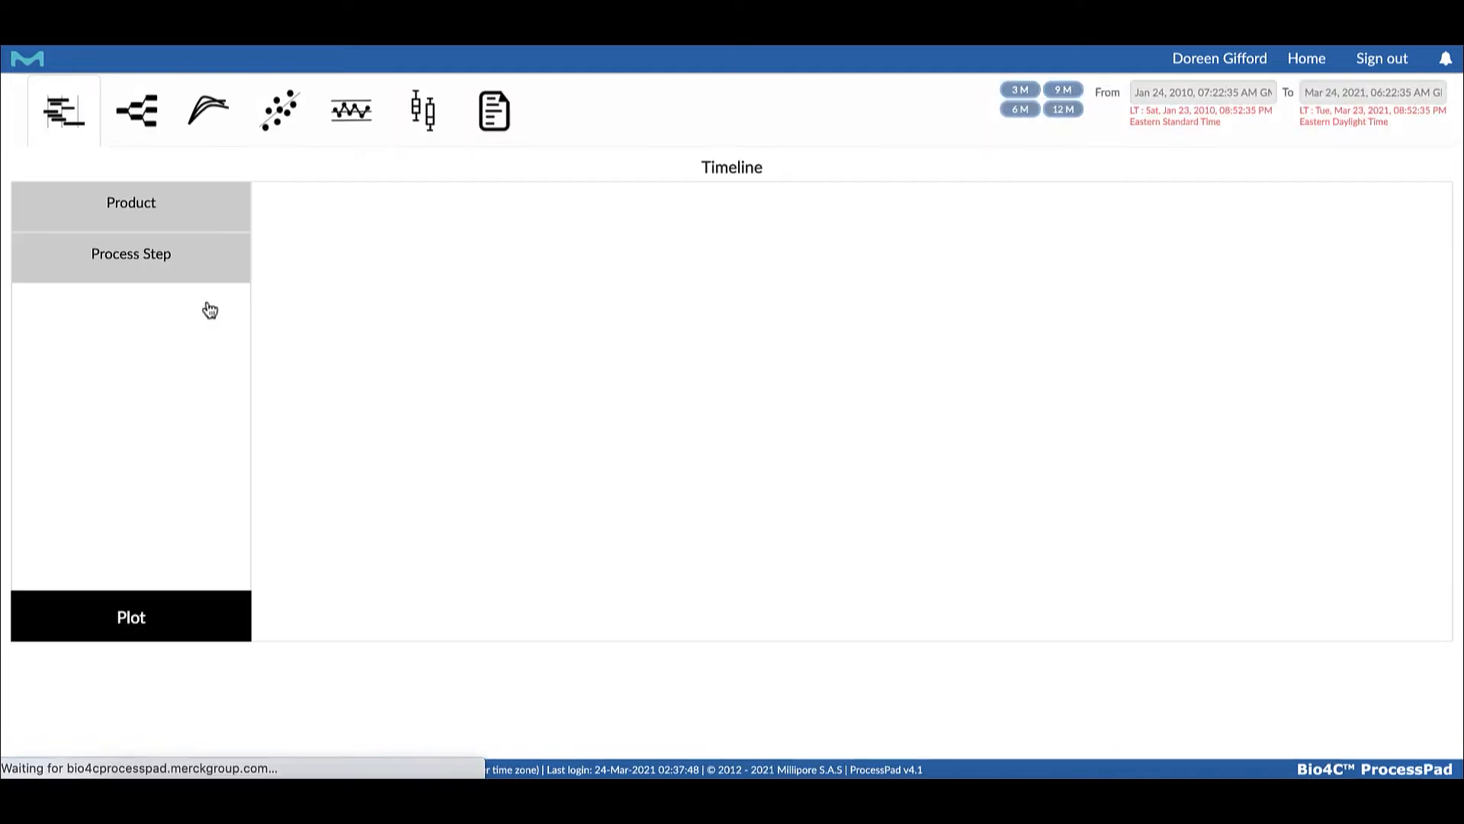
pyautogui.click(65, 116)
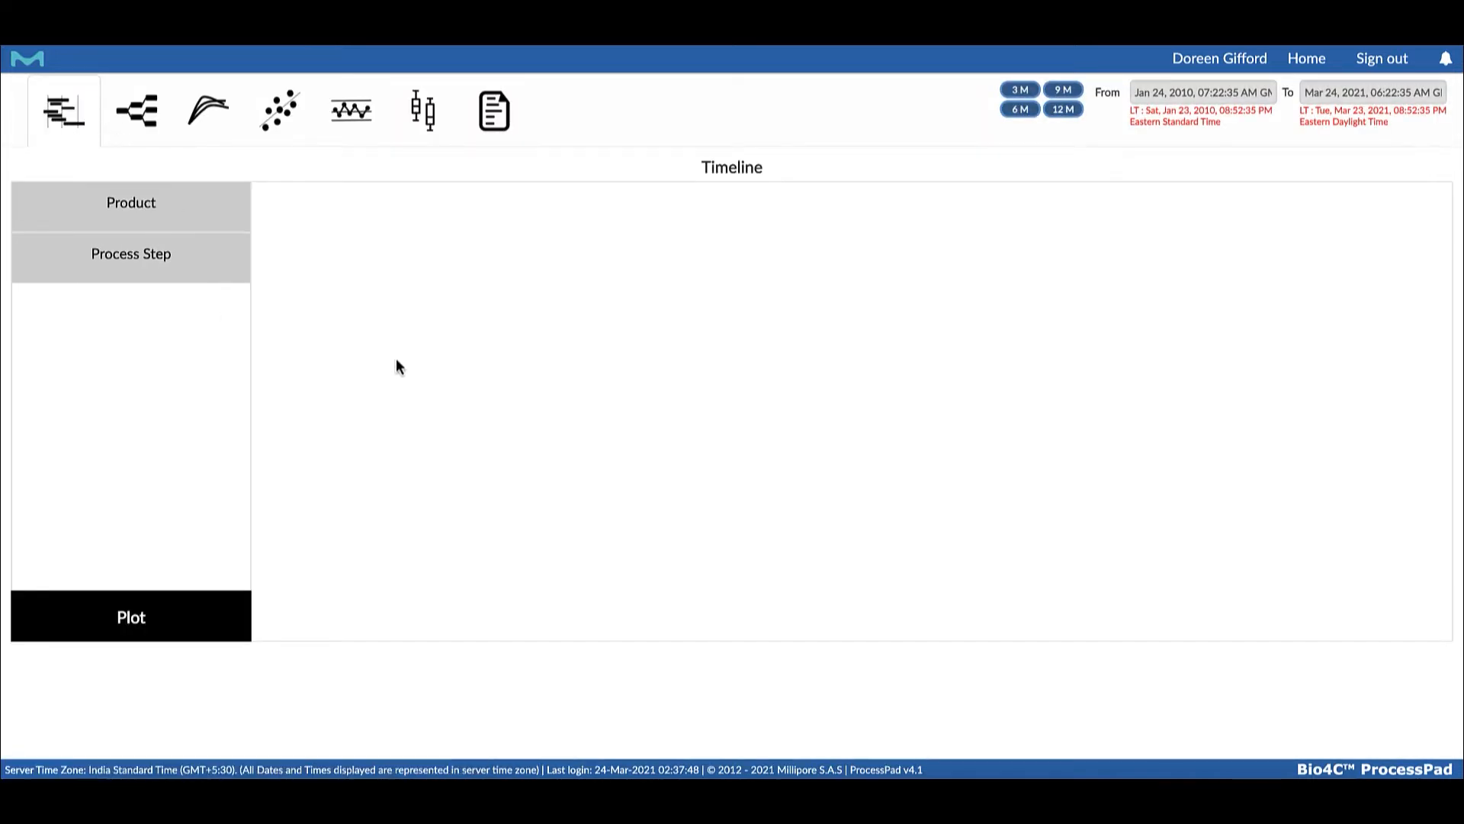
pyautogui.click(150, 203)
pyautogui.click(345, 311)
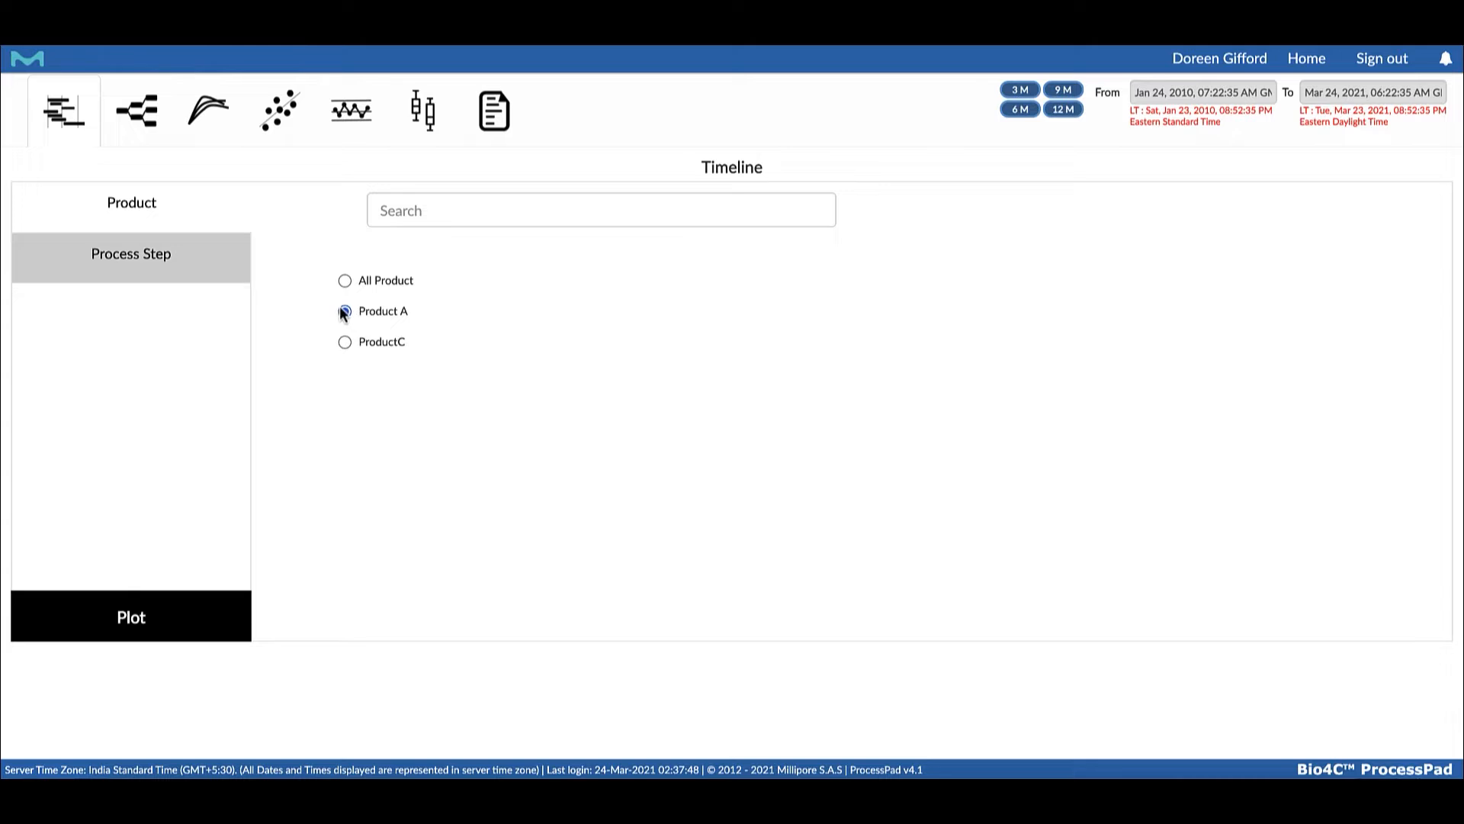
pyautogui.click(147, 258)
pyautogui.click(345, 280)
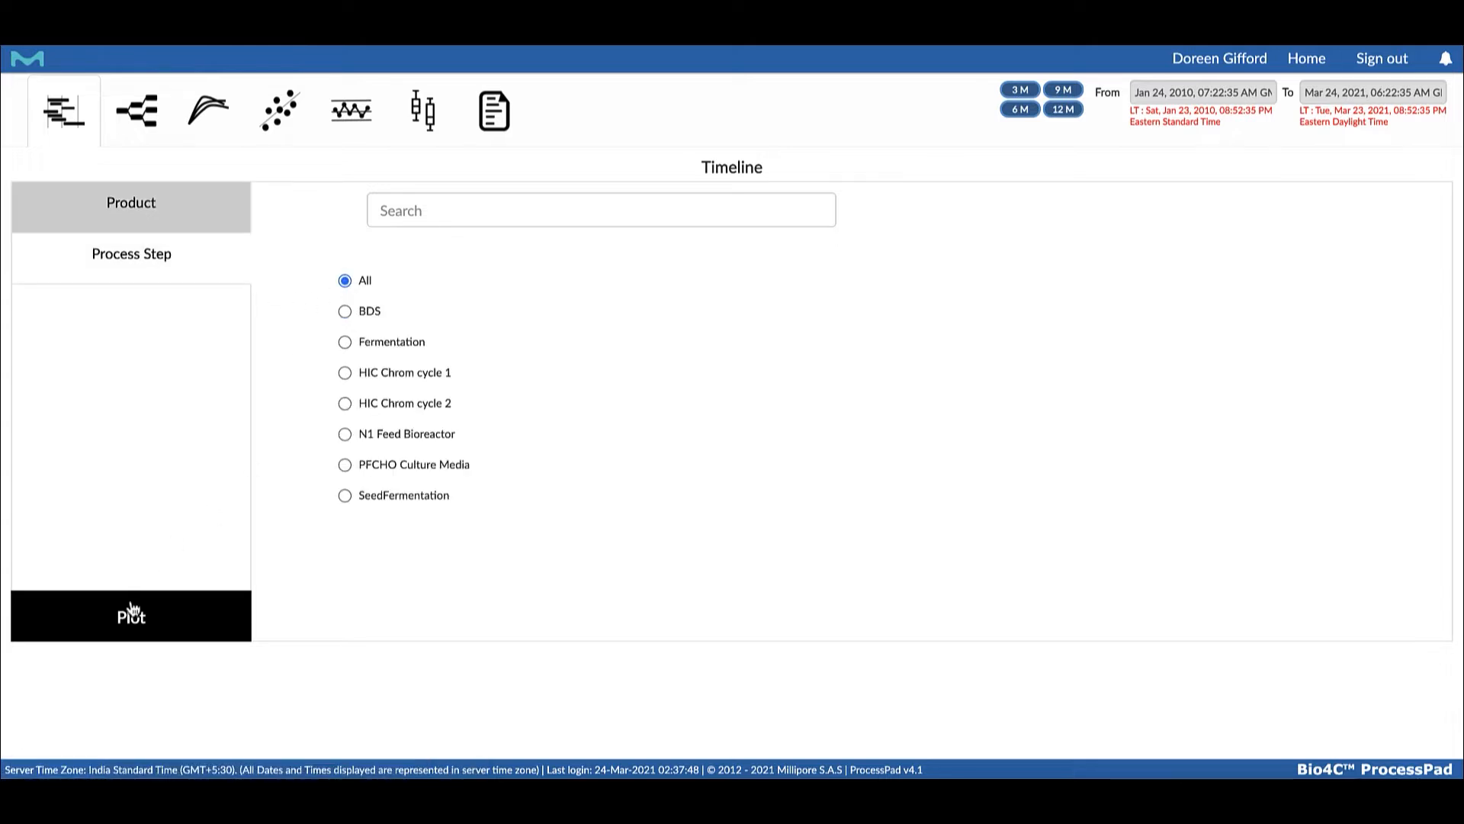
pyautogui.click(133, 610)
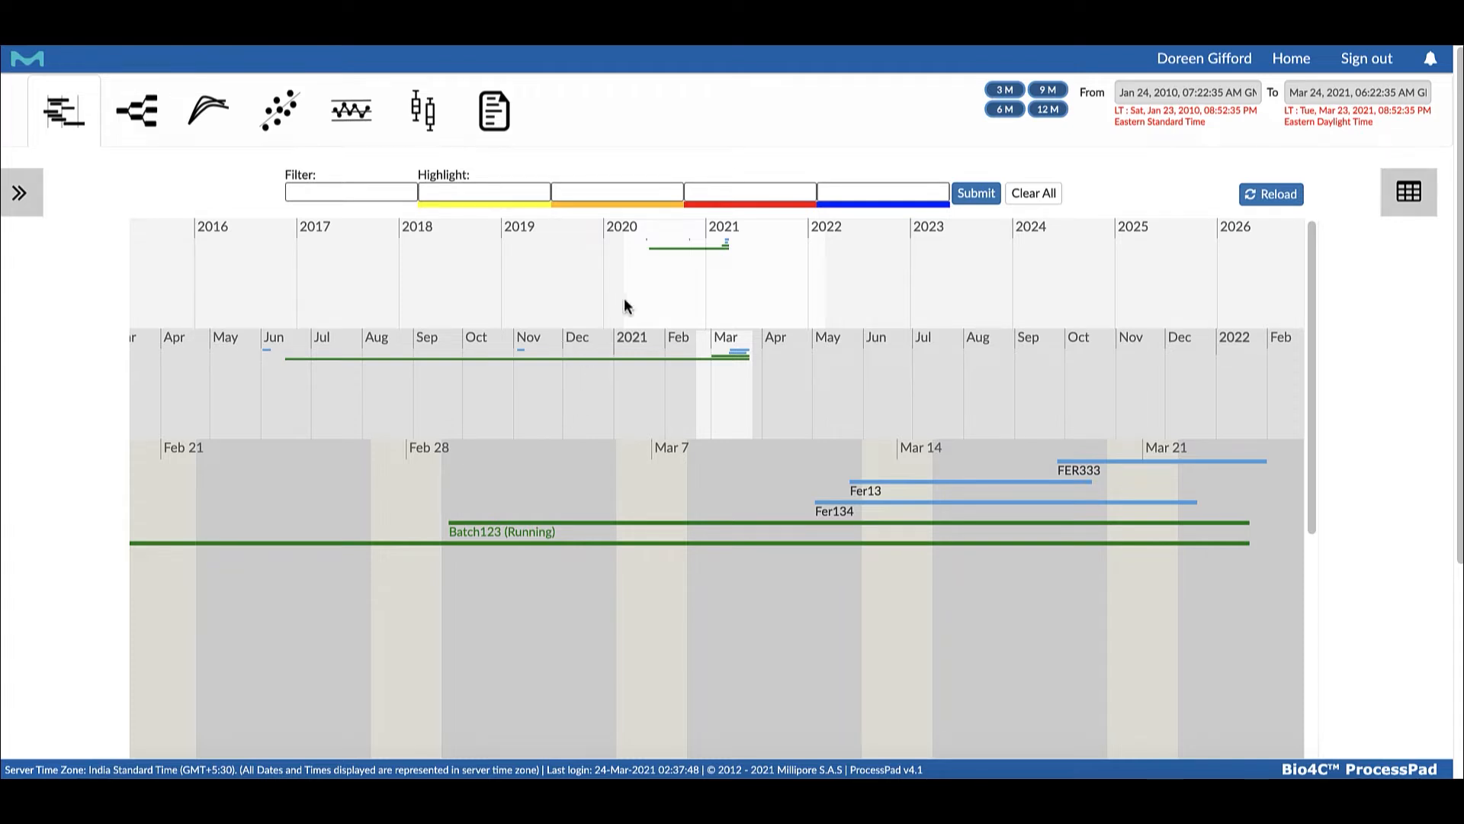
# Open the details of batch Ferm8 among the September 2011 batches on the timeline and review its process information
pyautogui.scroll(7, 582, 281)
pyautogui.scroll(10, 584, 280)
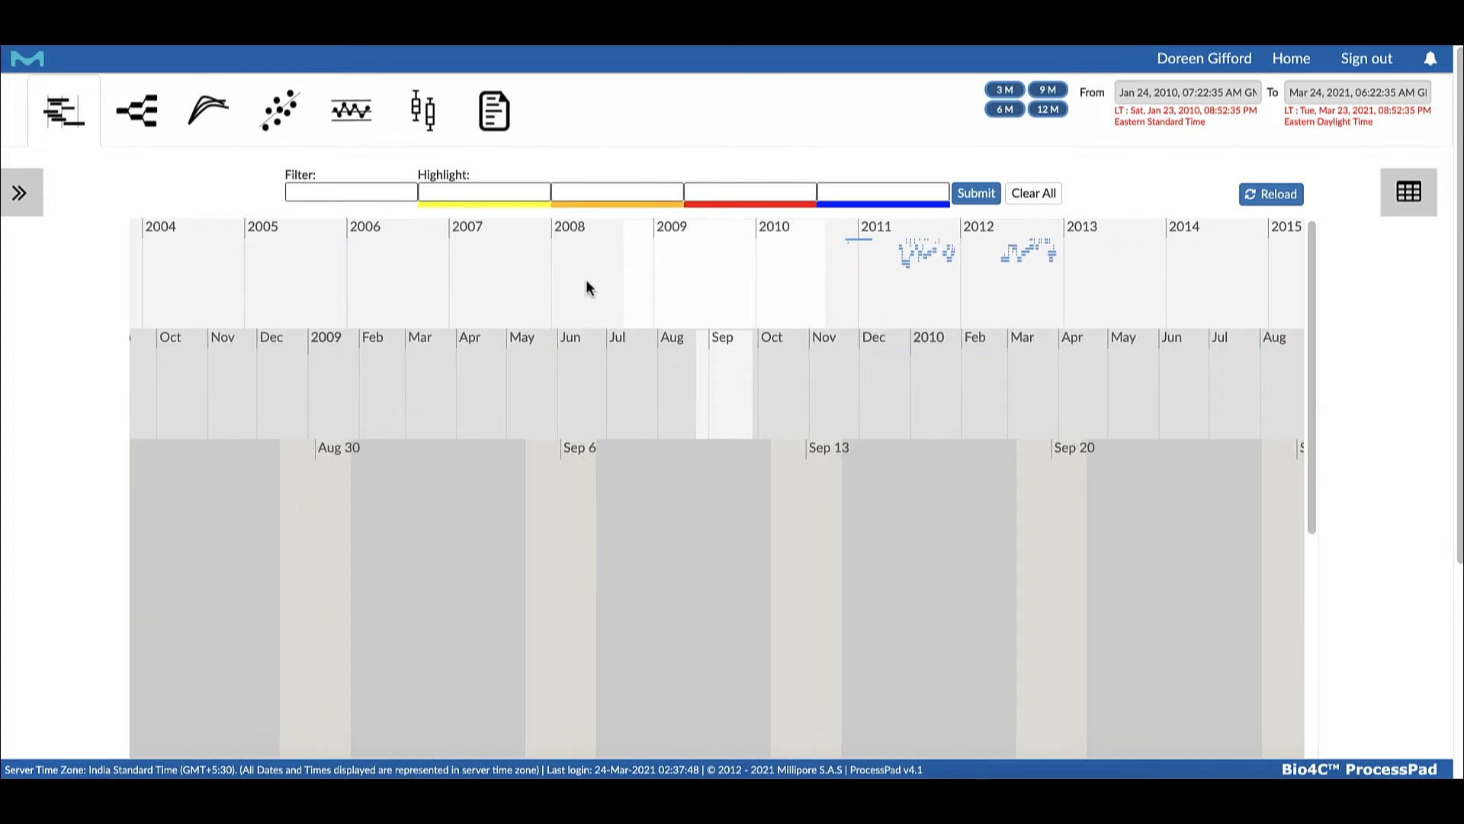
pyautogui.scroll(5, 680, 466)
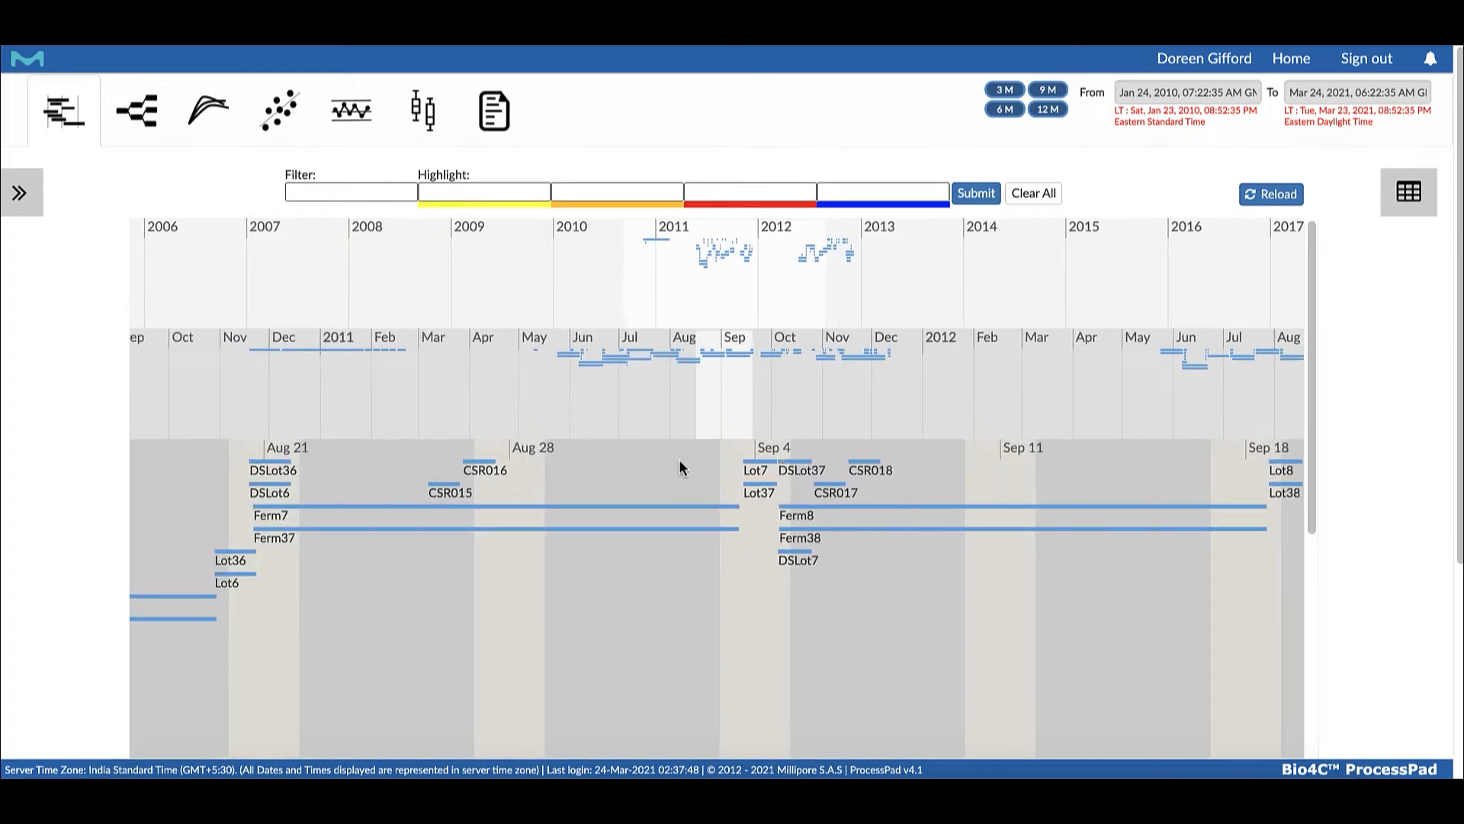
pyautogui.scroll(-3, 680, 467)
pyautogui.moveTo(681, 467); pyautogui.dragTo(650, 484)
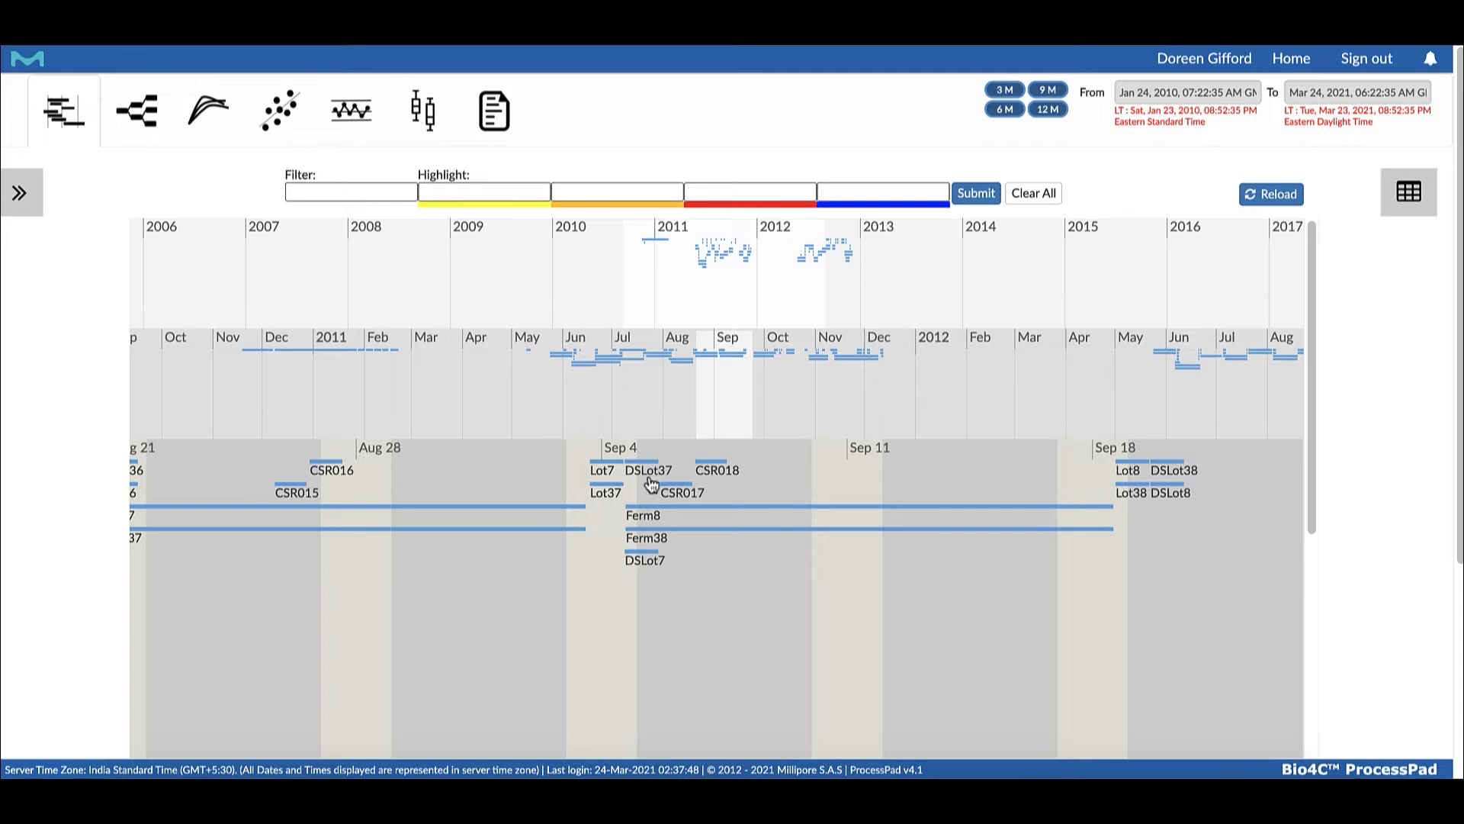
pyautogui.click(704, 504)
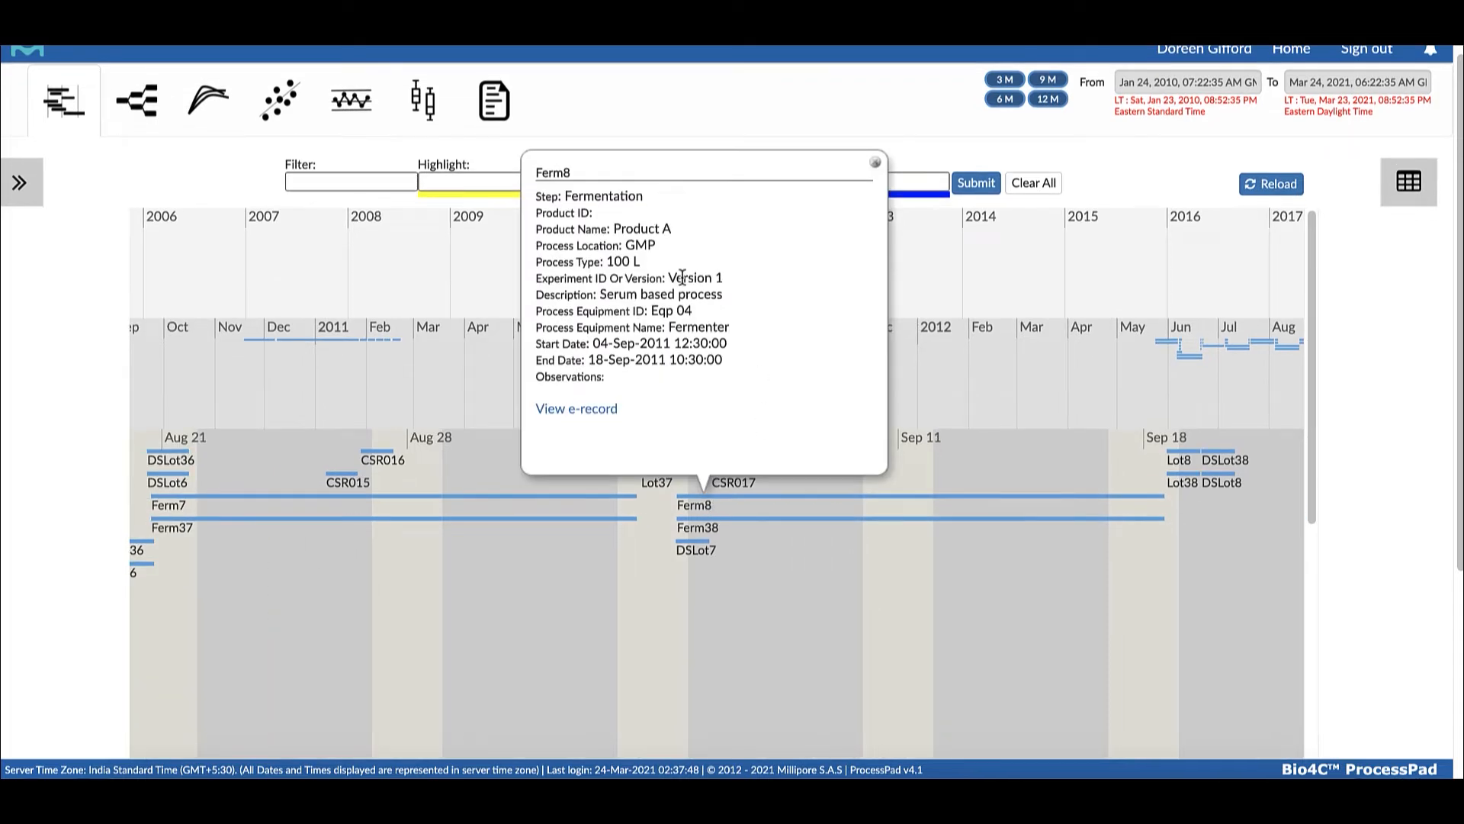
pyautogui.scroll(-1, 679, 259)
pyautogui.scroll(1, 687, 244)
pyautogui.scroll(1, 702, 216)
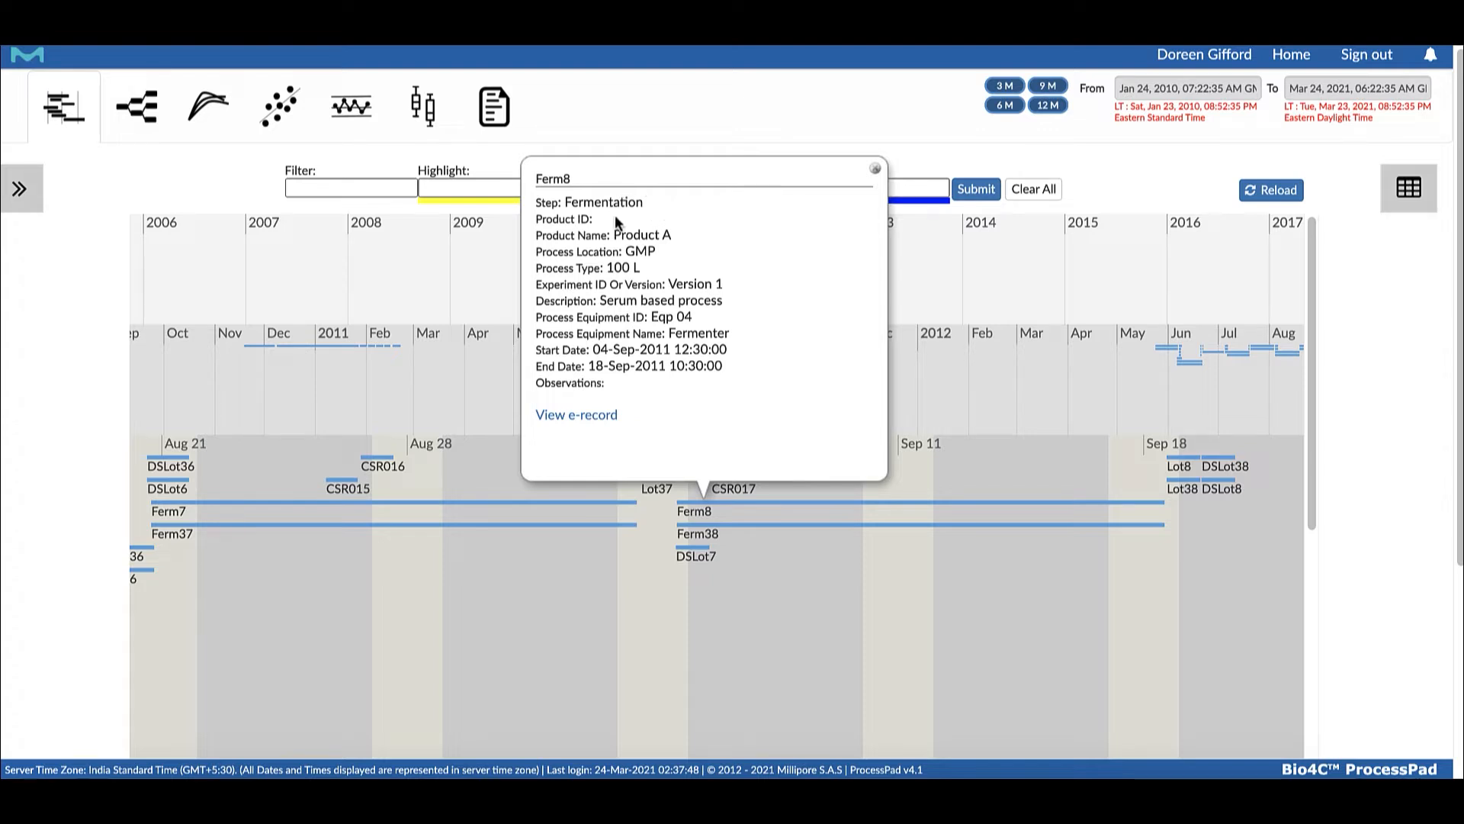
pyautogui.scroll(-1, 712, 273)
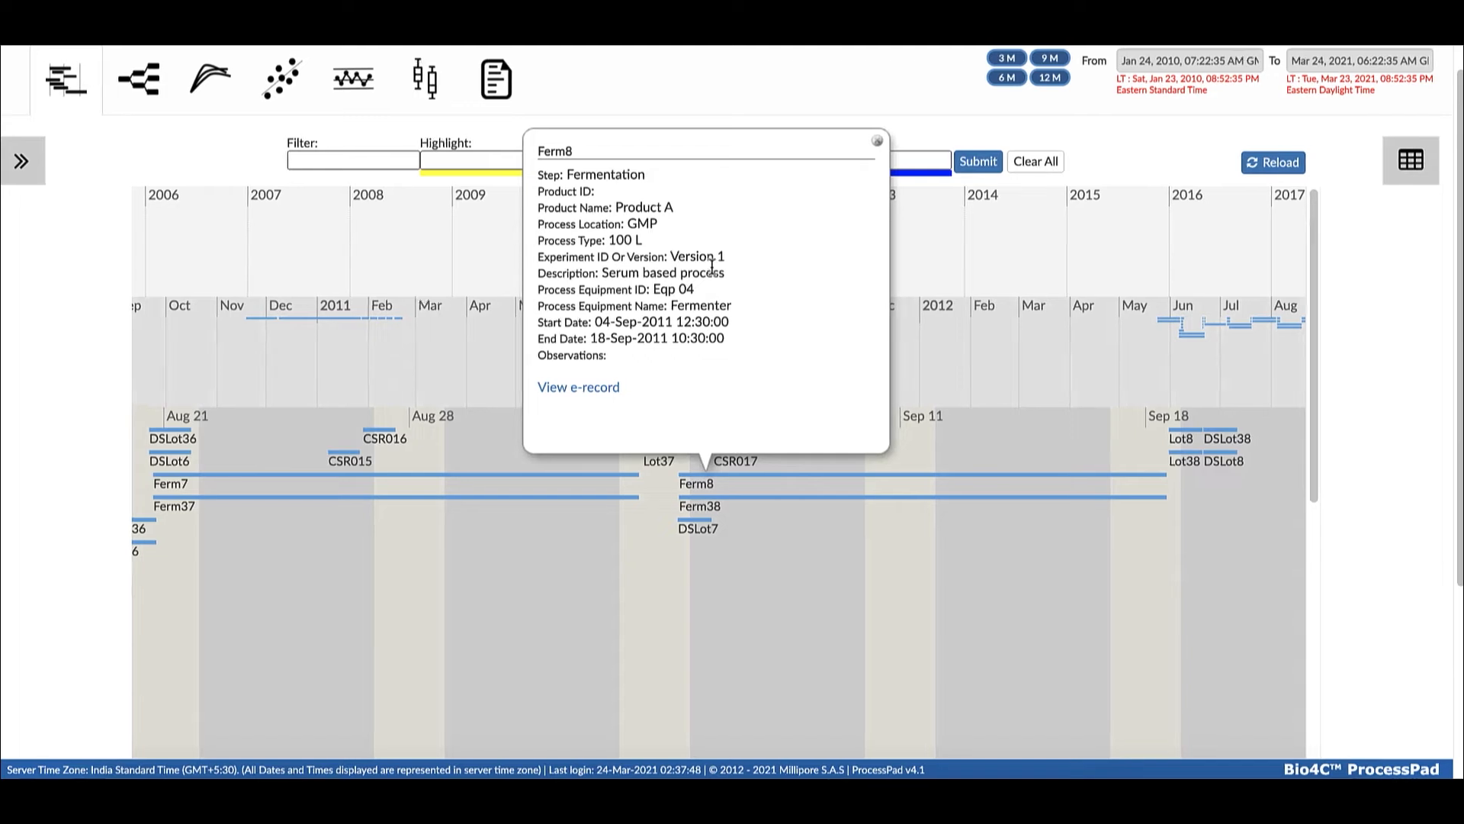
pyautogui.scroll(1, 693, 263)
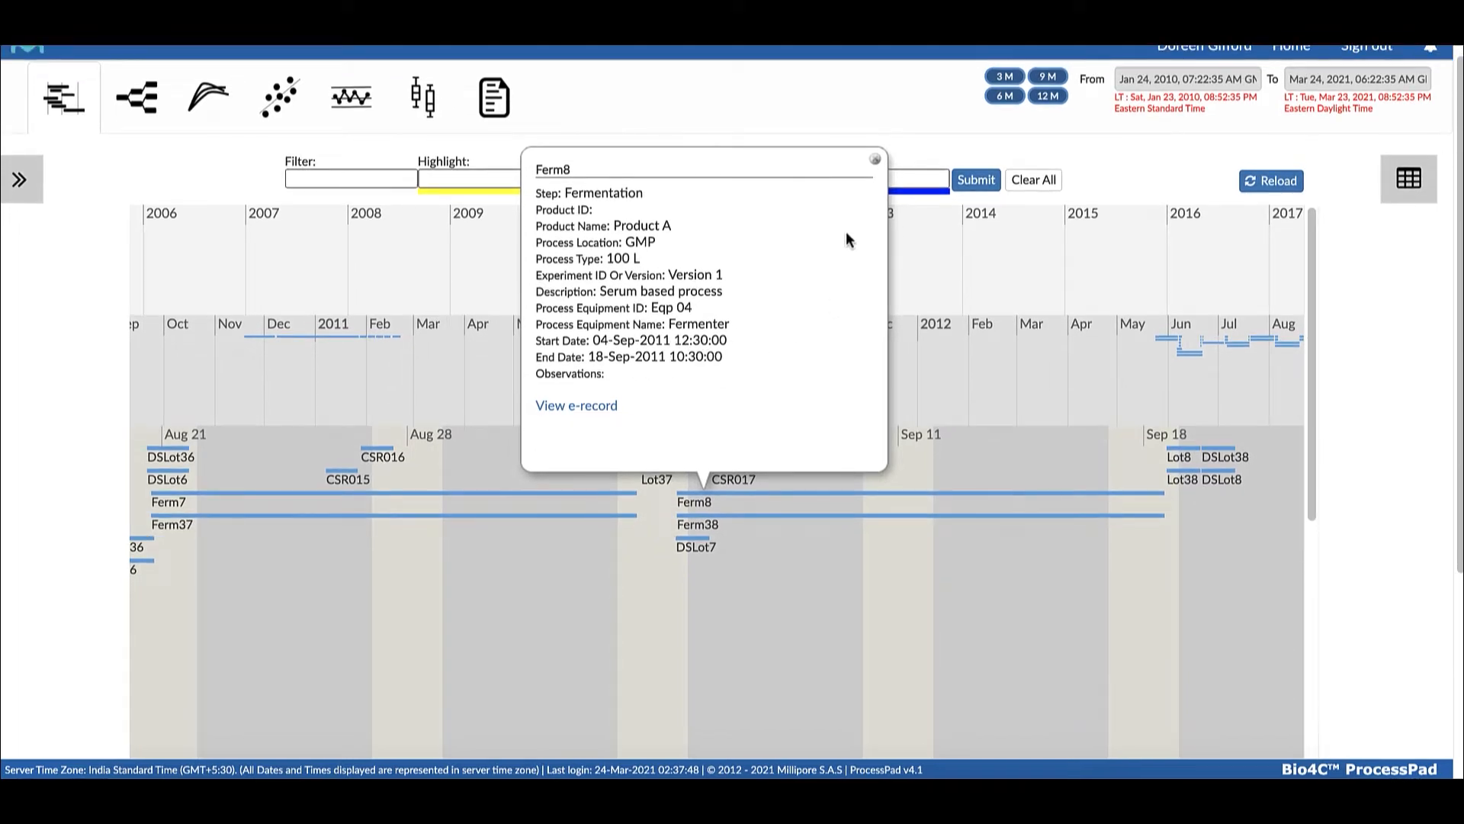
pyautogui.scroll(-3, 847, 229)
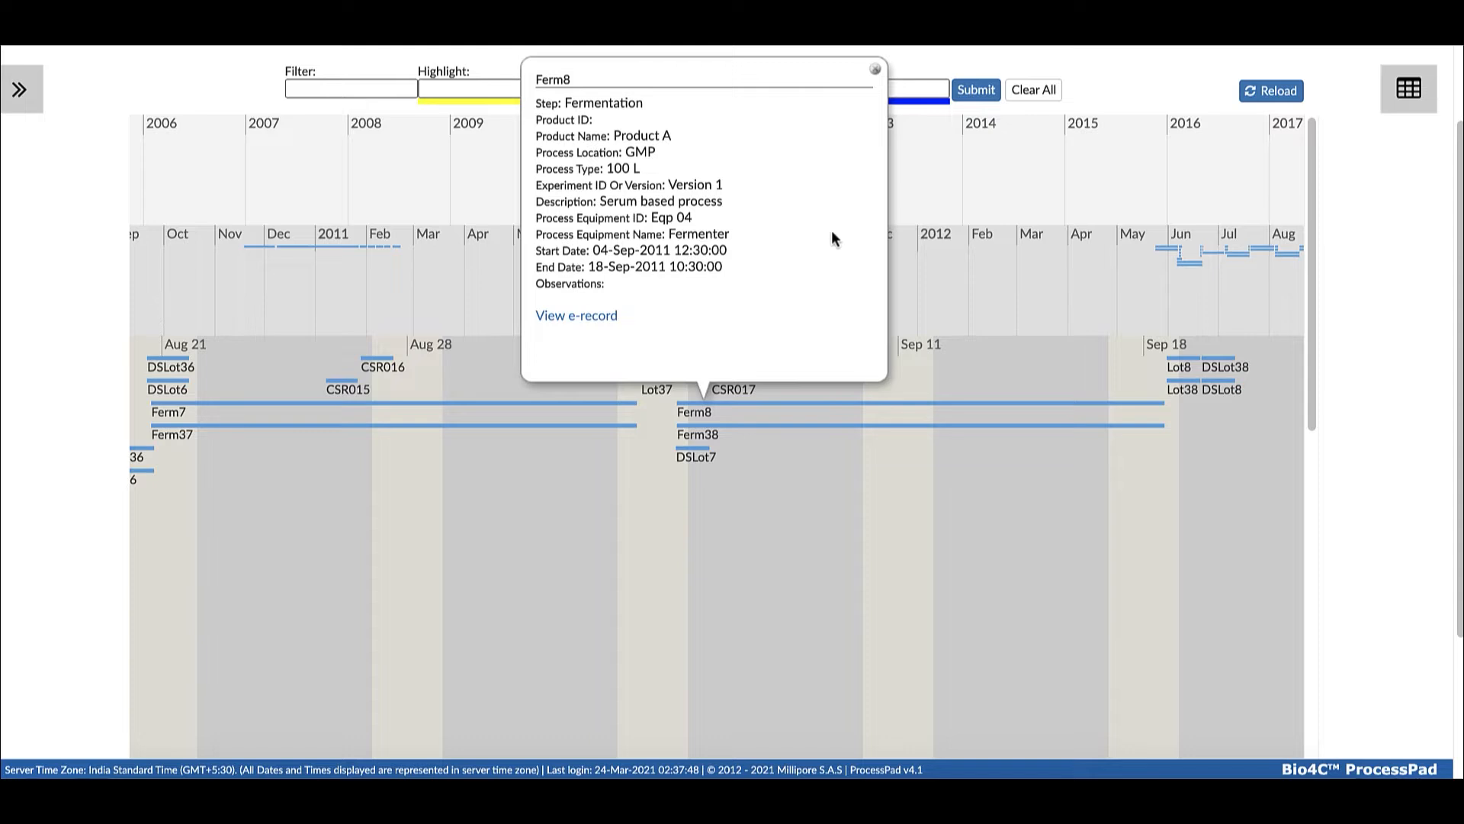
# Open the e-record of batch Ferm8 and review its batch information, performance and time series parameters, and attribute data
pyautogui.scroll(1, 825, 242)
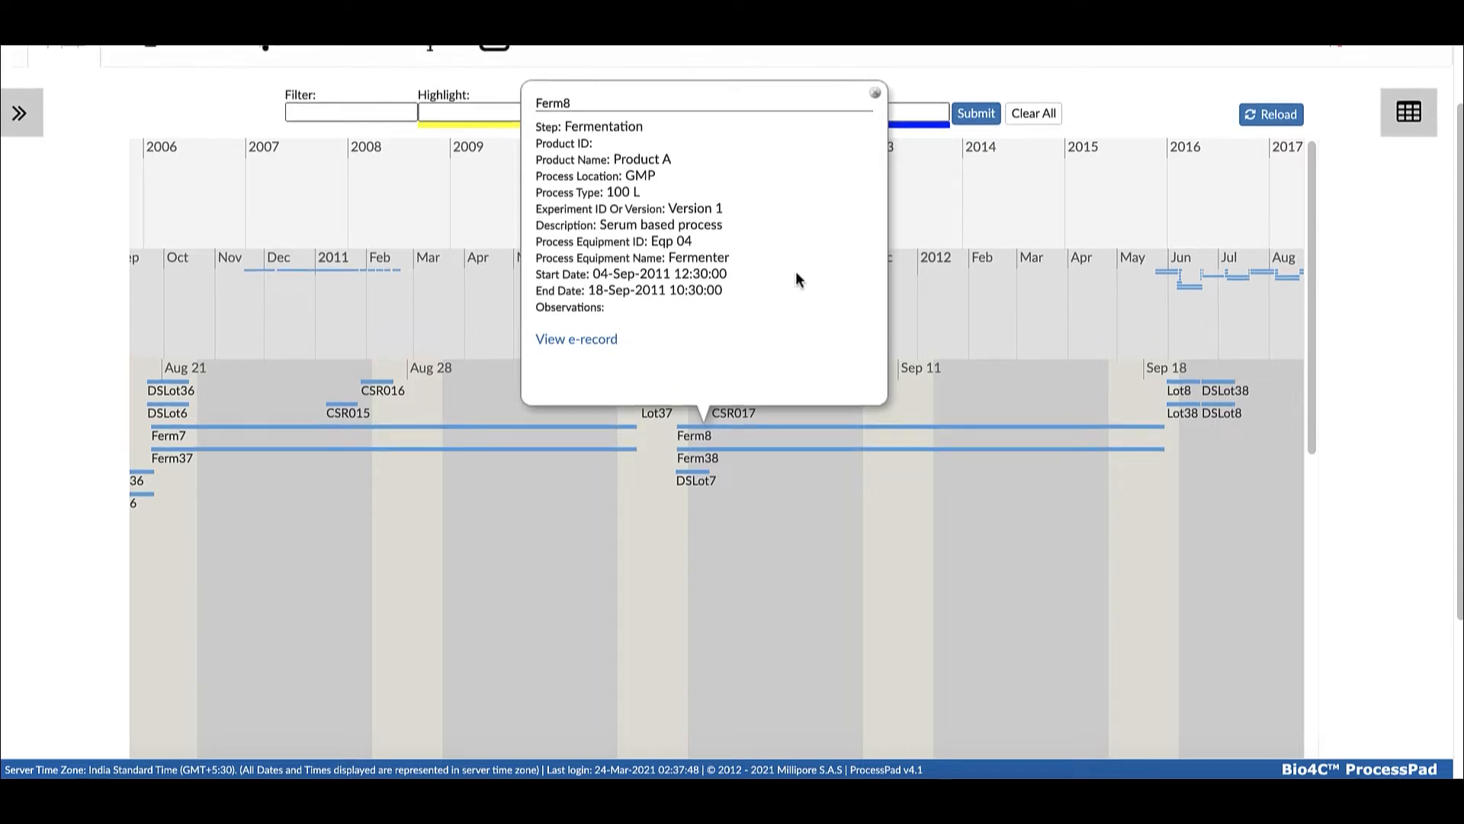
pyautogui.click(566, 342)
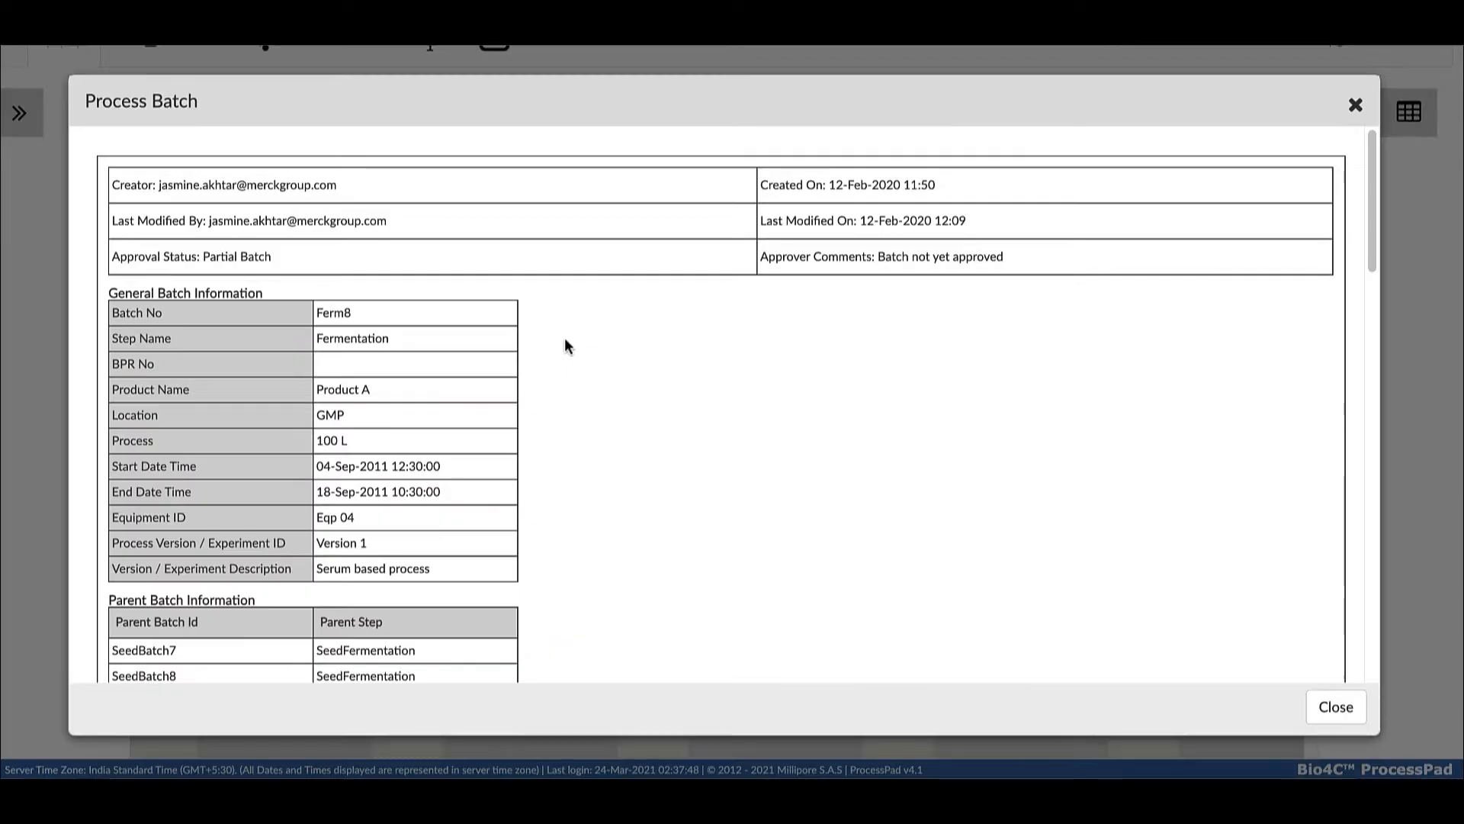
pyautogui.scroll(-6, 625, 357)
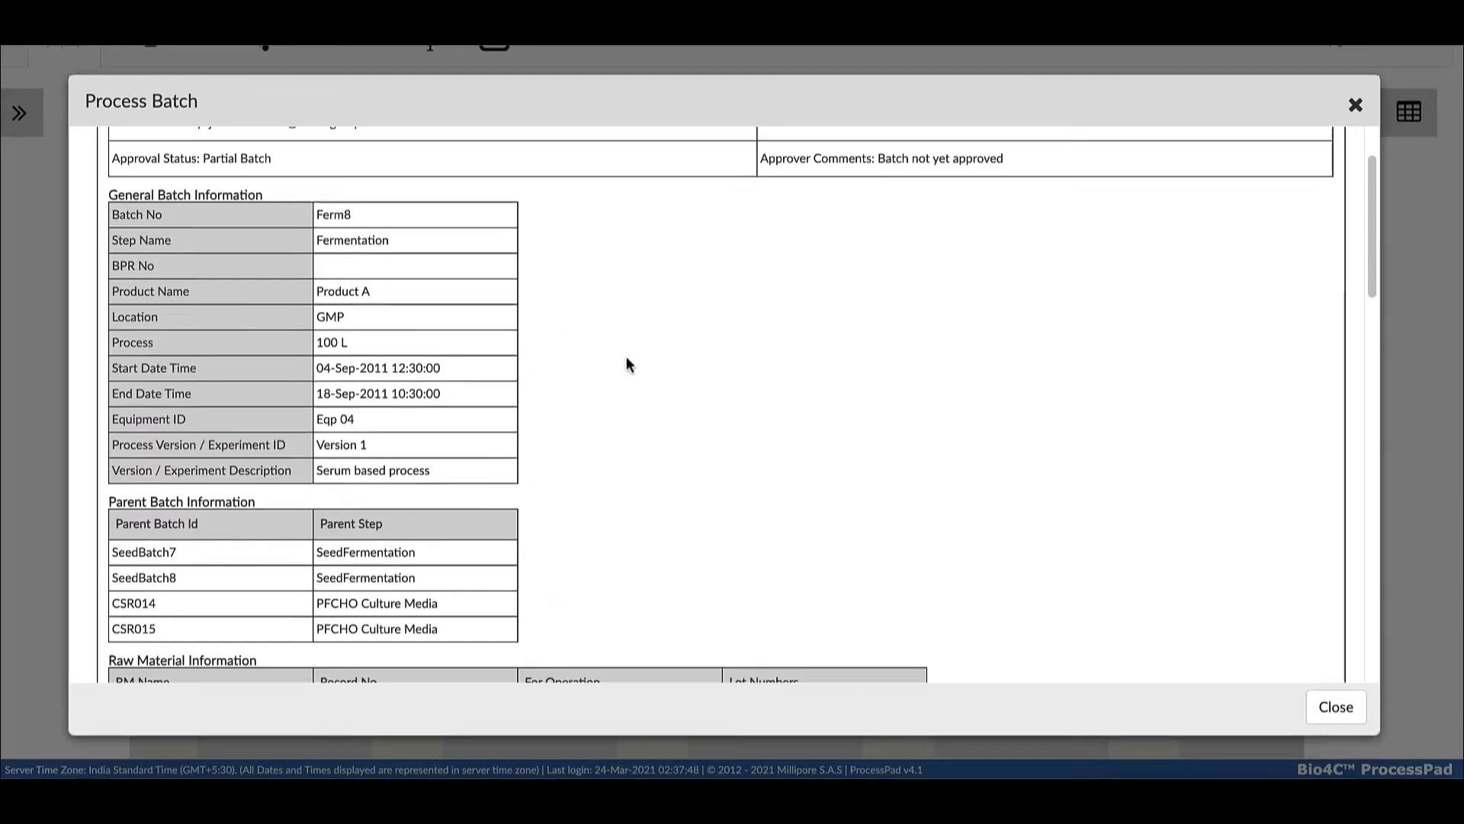
pyautogui.scroll(-3, 626, 360)
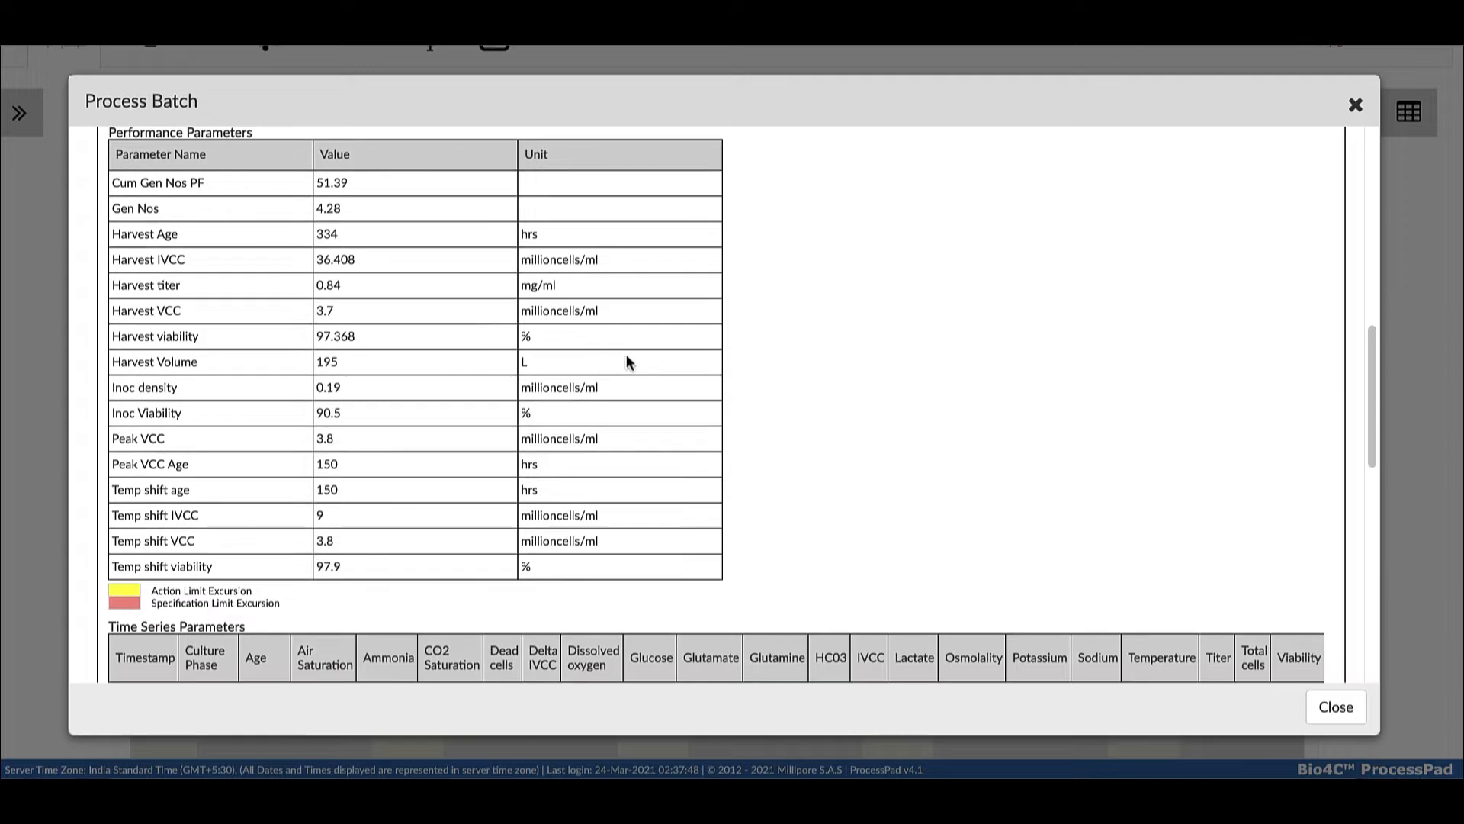
pyautogui.scroll(-5, 627, 360)
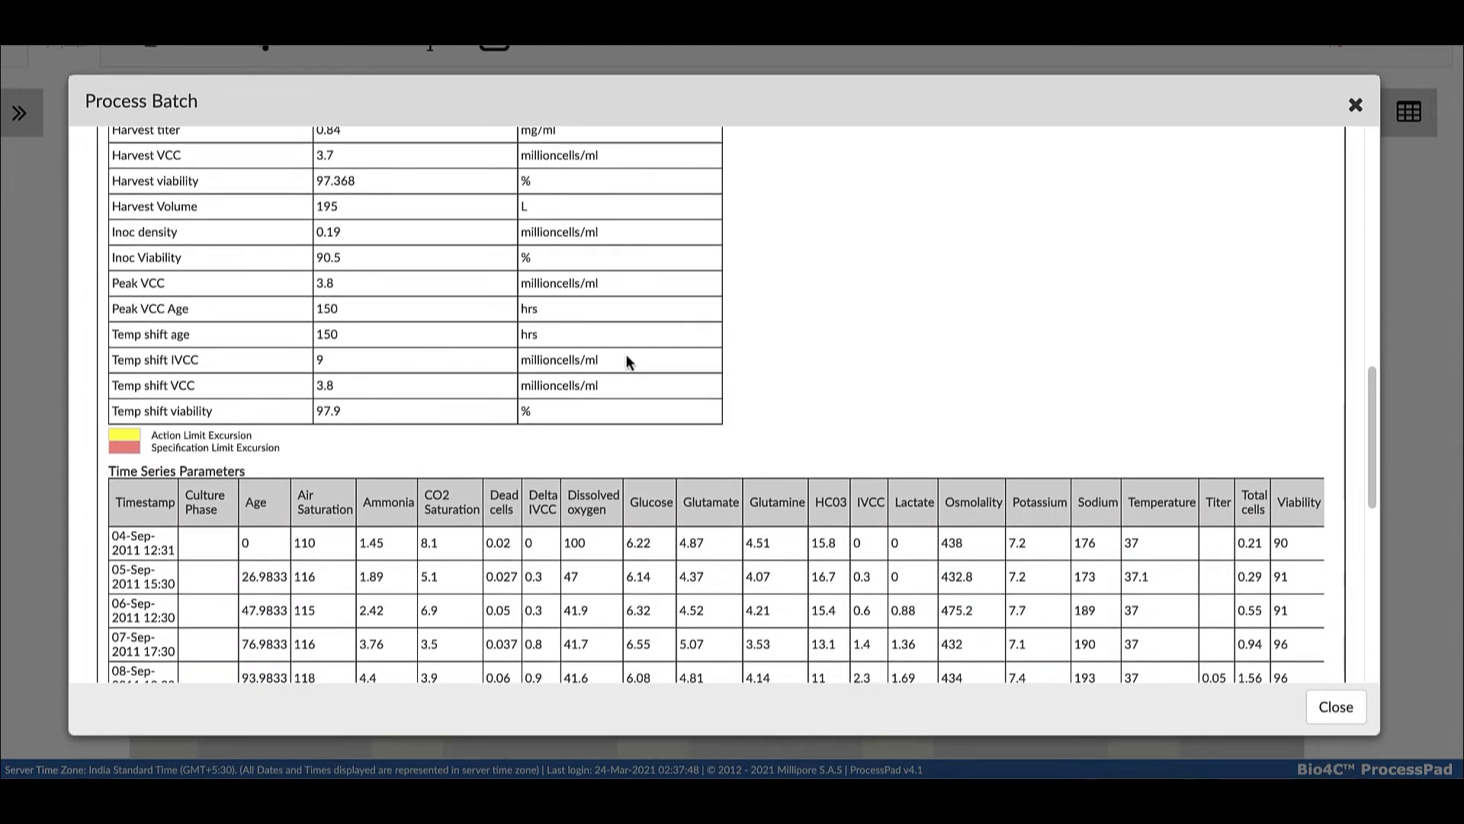
pyautogui.scroll(-5, 627, 361)
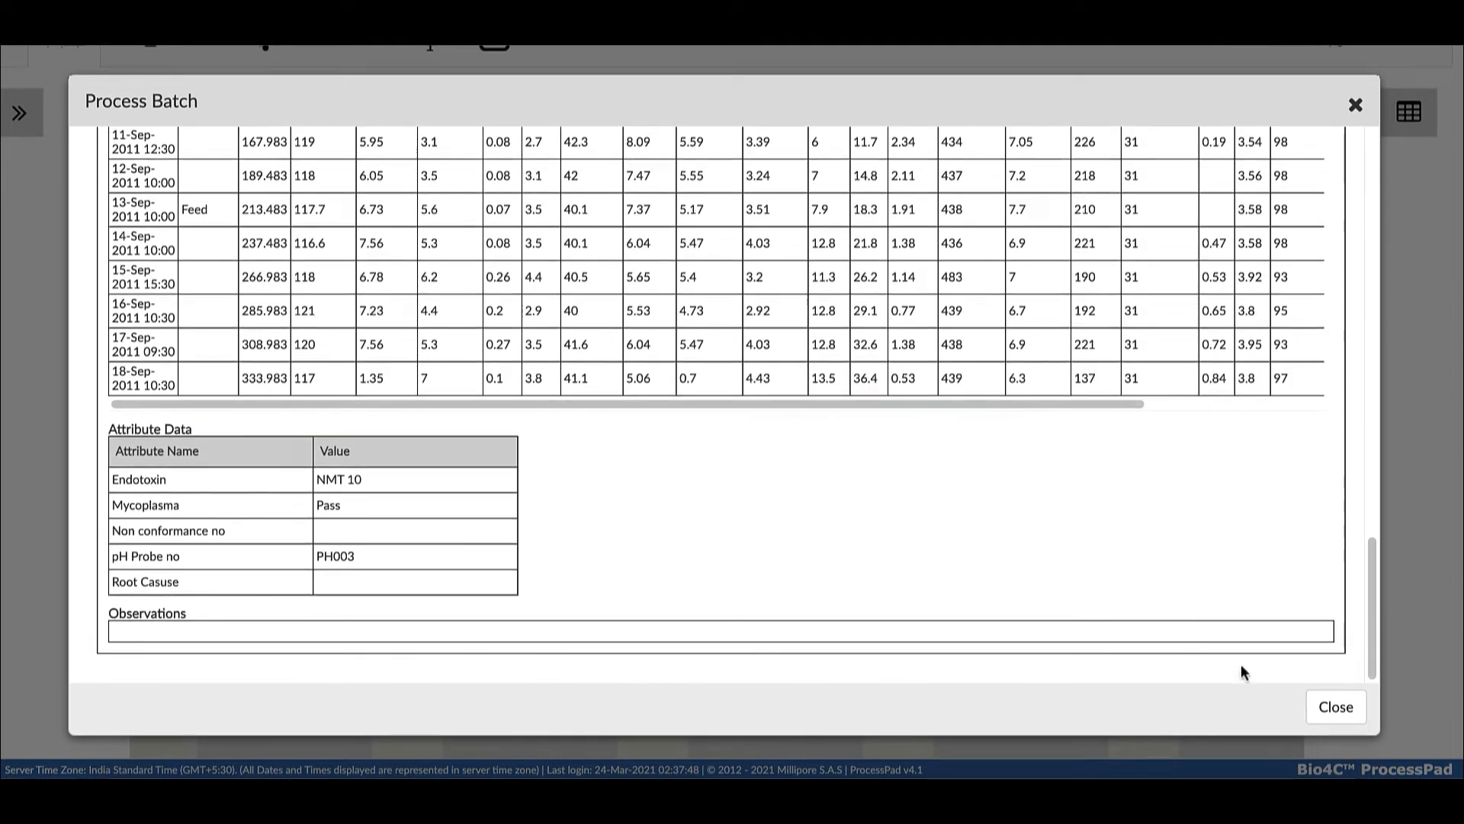
pyautogui.click(1325, 708)
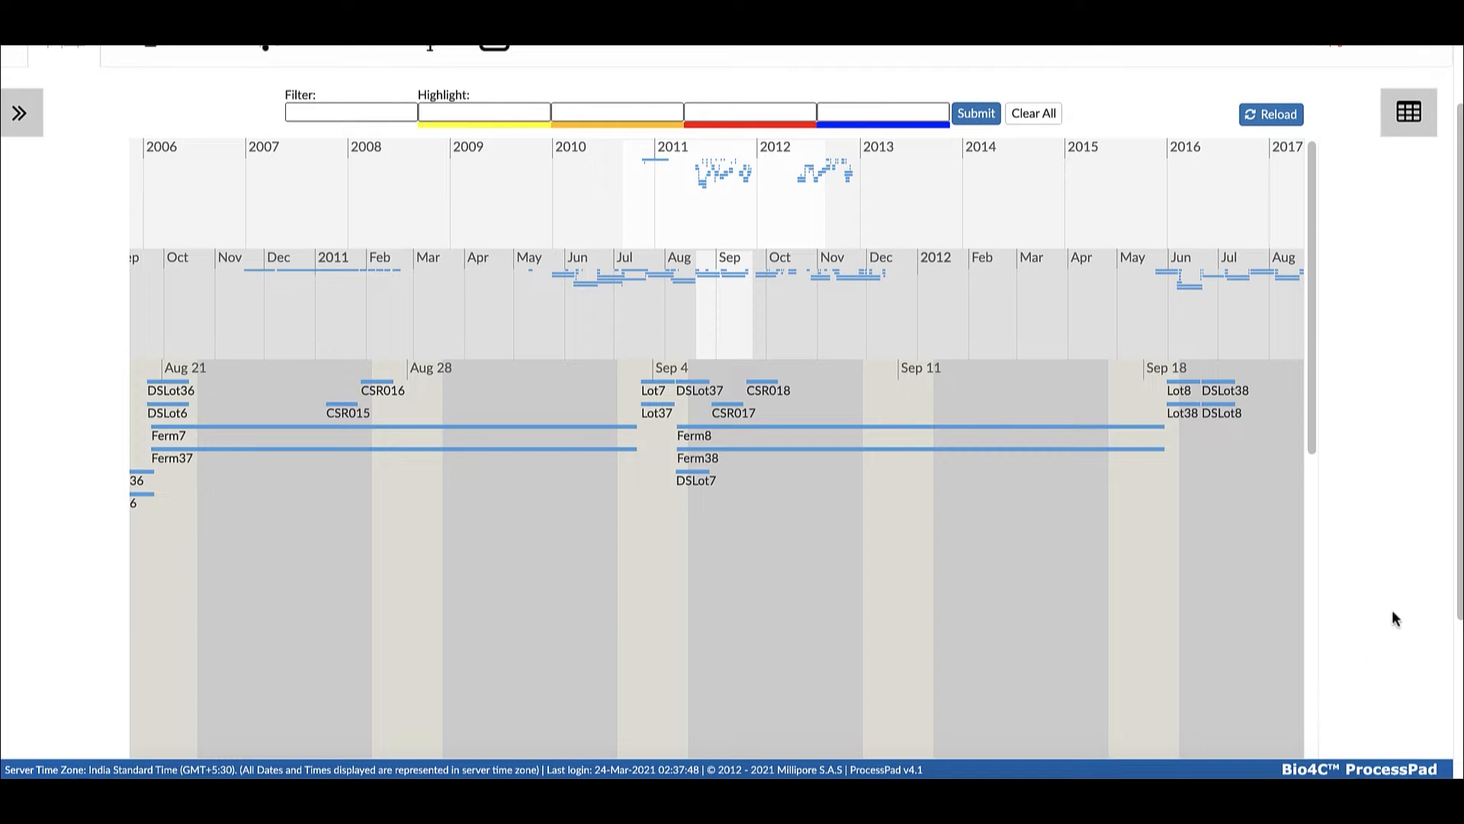
# Highlight the batches matching "Contamination" in red on the timeline
pyautogui.click(453, 107)
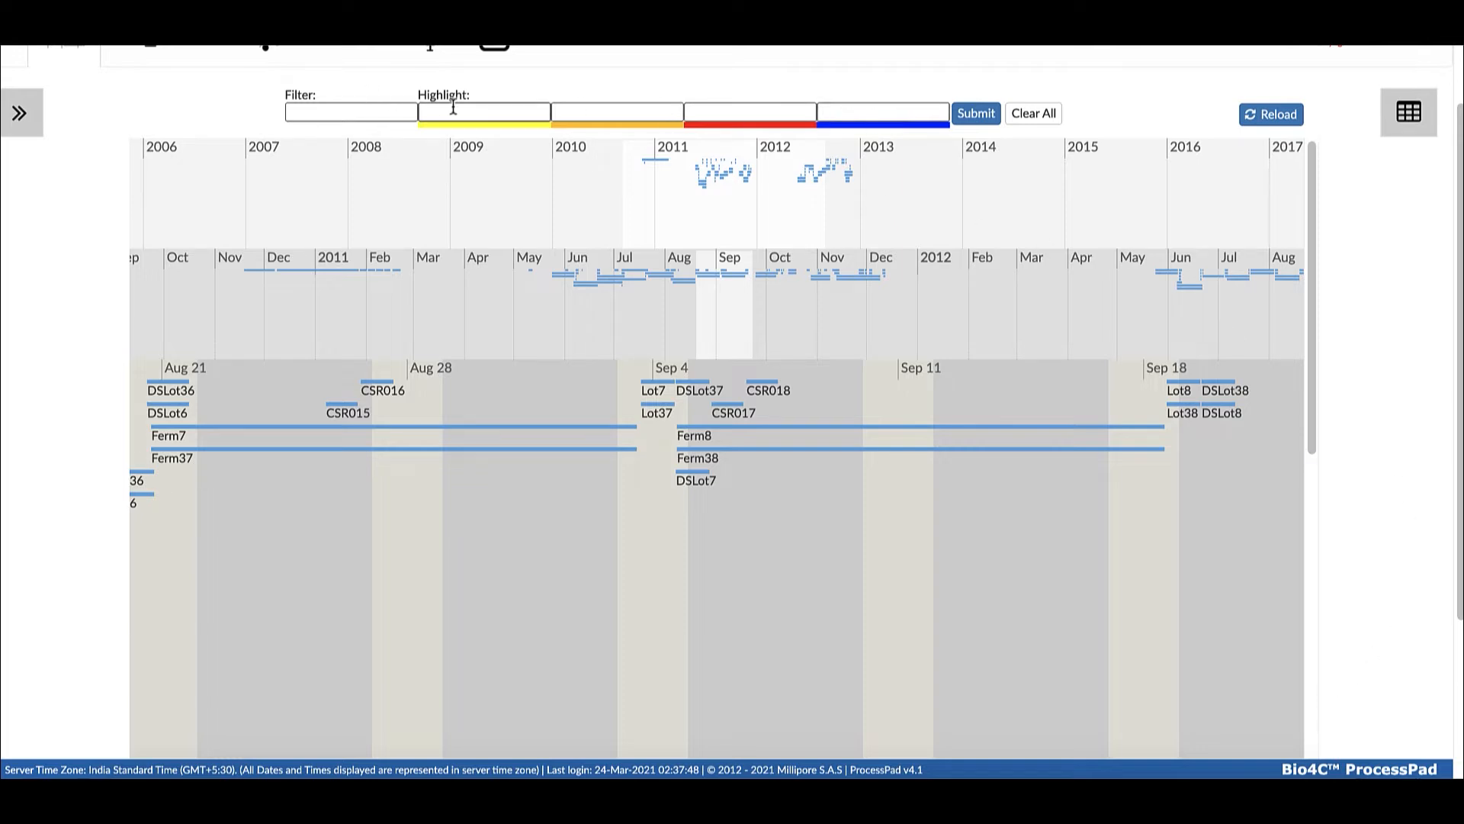
pyautogui.click(730, 112)
pyautogui.write('Contamination')
pyautogui.click(977, 114)
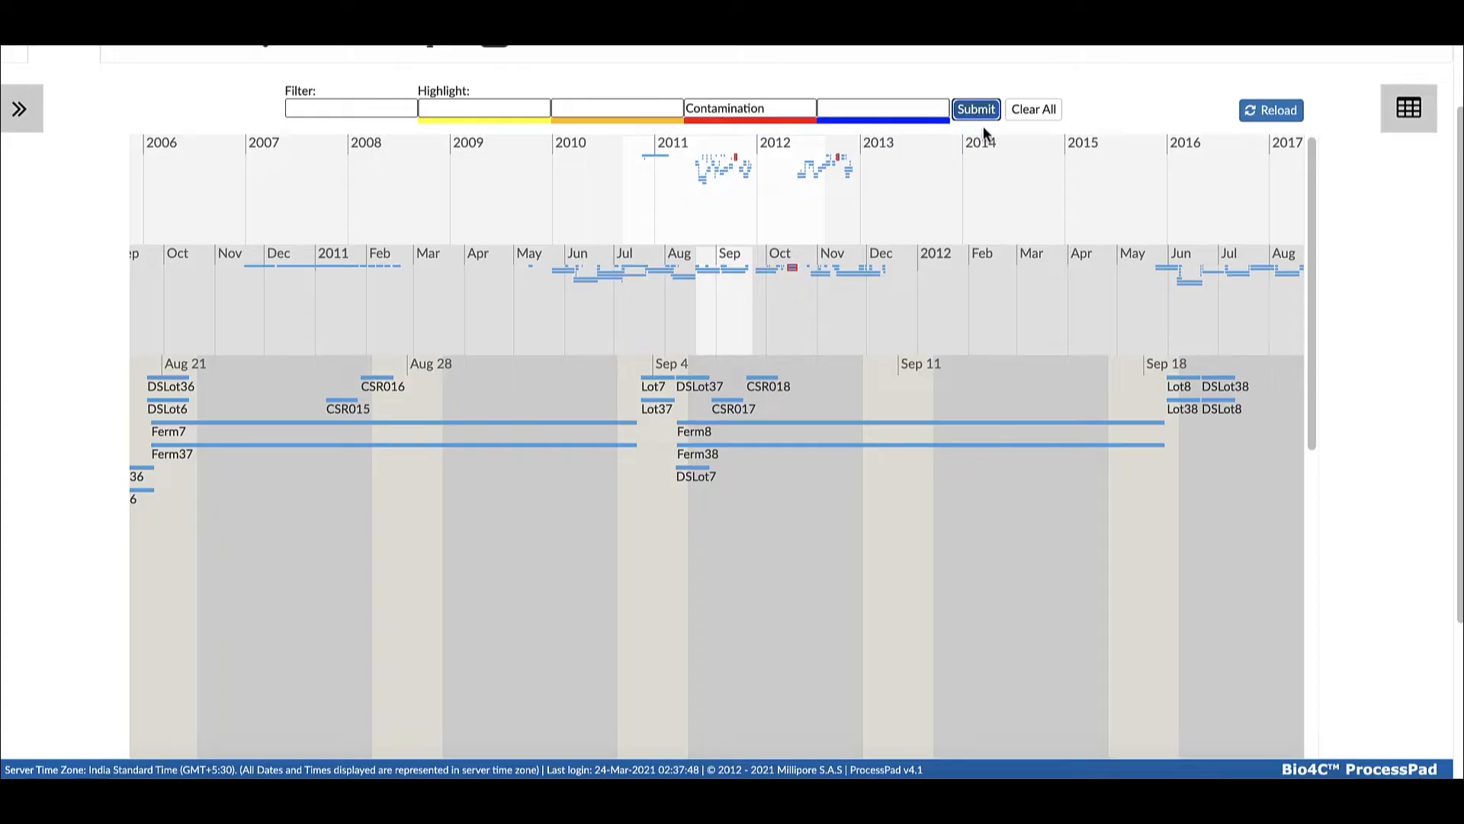
# Open the details of the highlighted batch Ferm40 in October 2011 and read its observations
pyautogui.moveTo(847, 331); pyautogui.dragTo(794, 334)
pyautogui.moveTo(1000, 392); pyautogui.dragTo(899, 391)
pyautogui.click(898, 383)
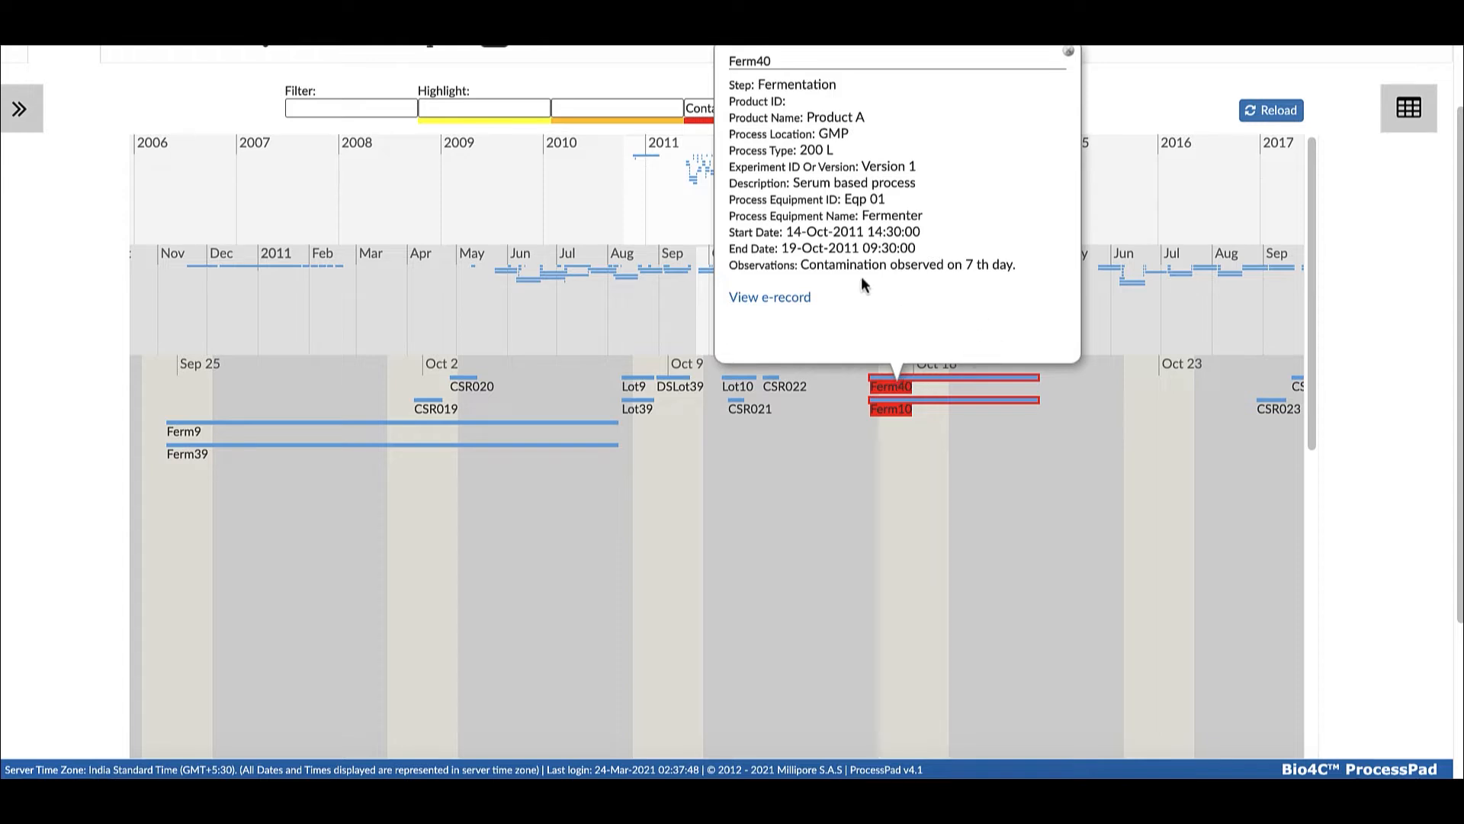
pyautogui.scroll(-1, 945, 288)
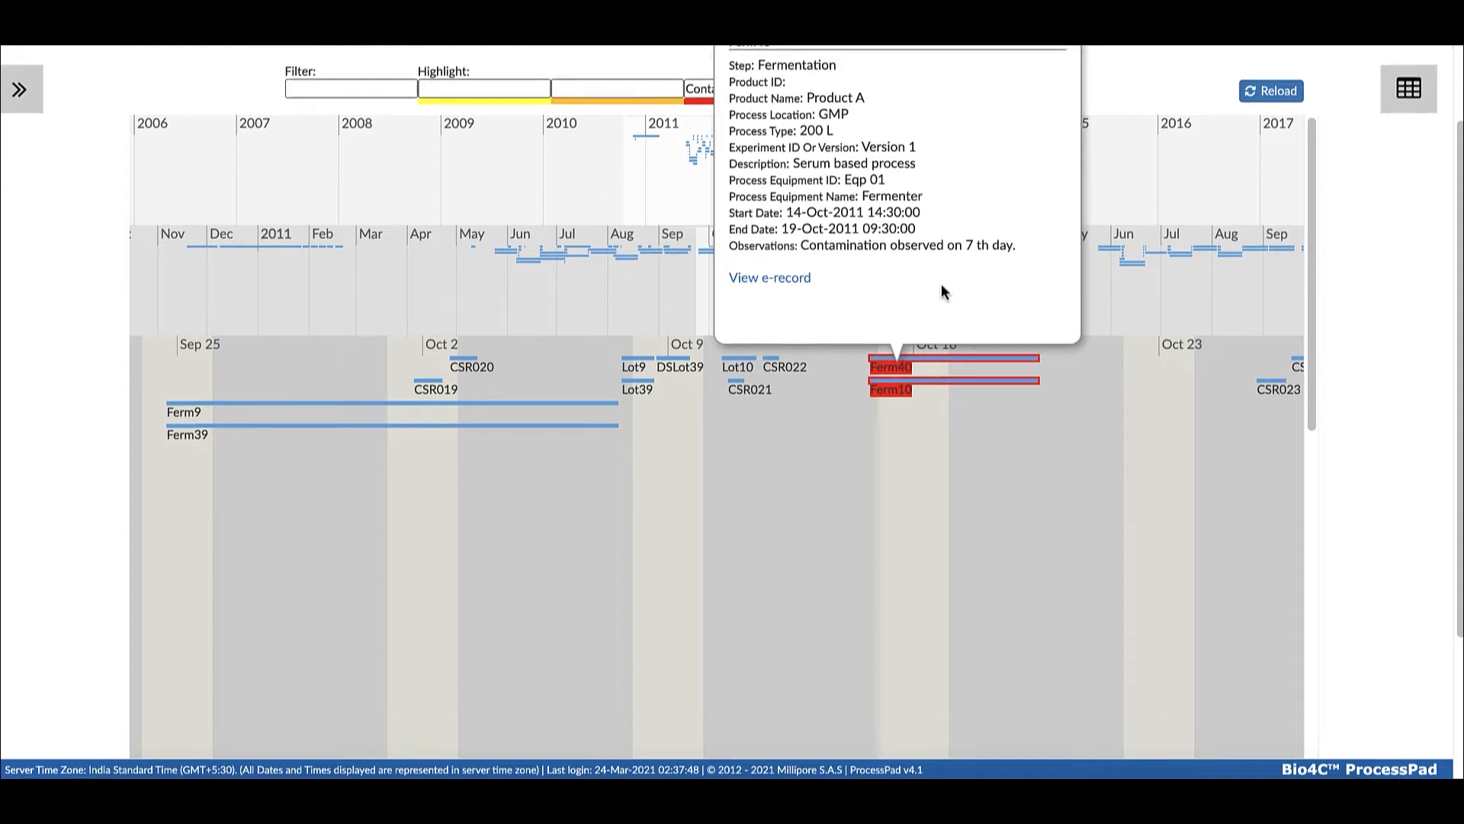
pyautogui.scroll(3, 953, 290)
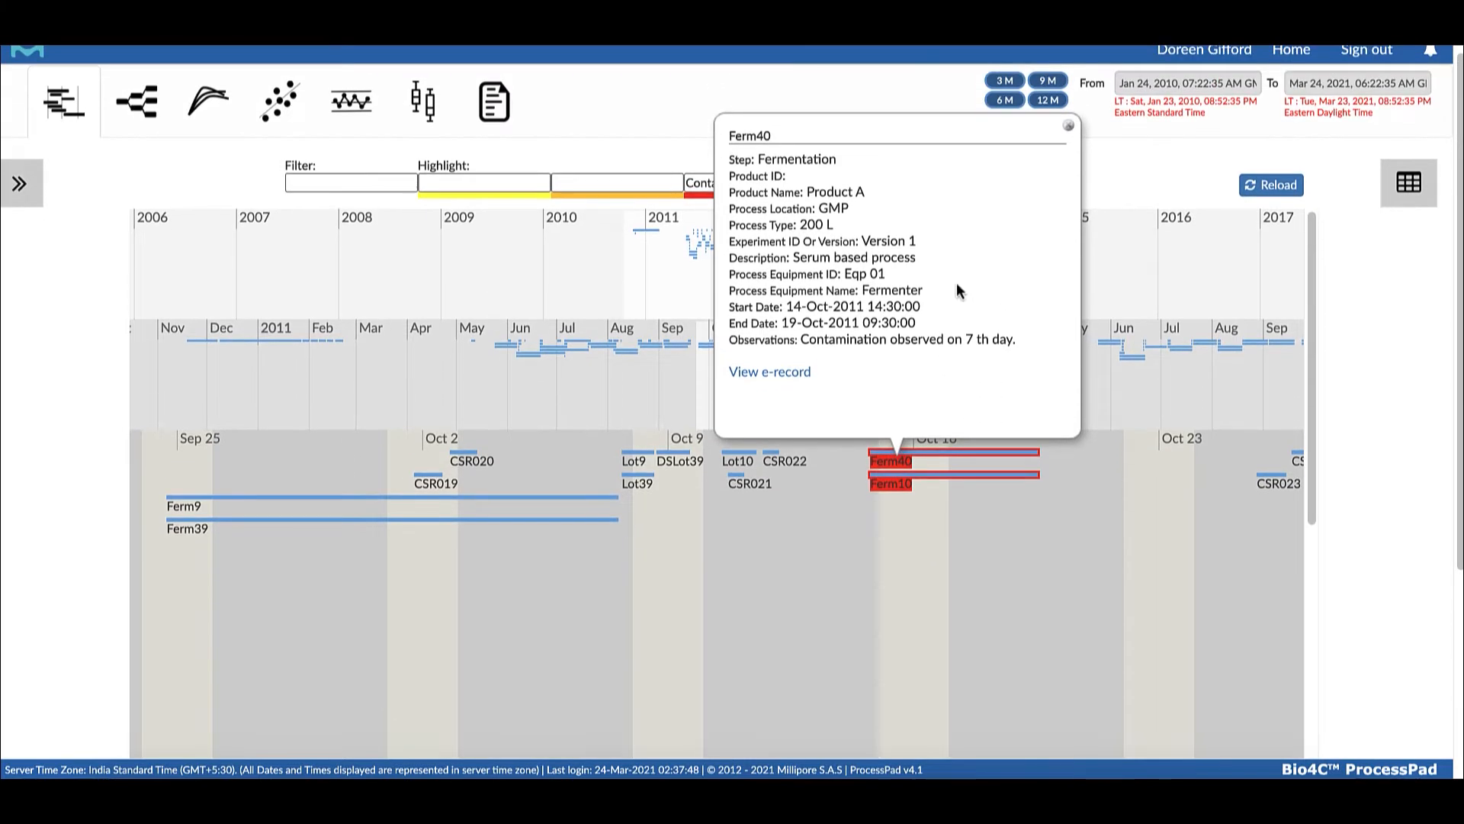
pyautogui.click(1070, 131)
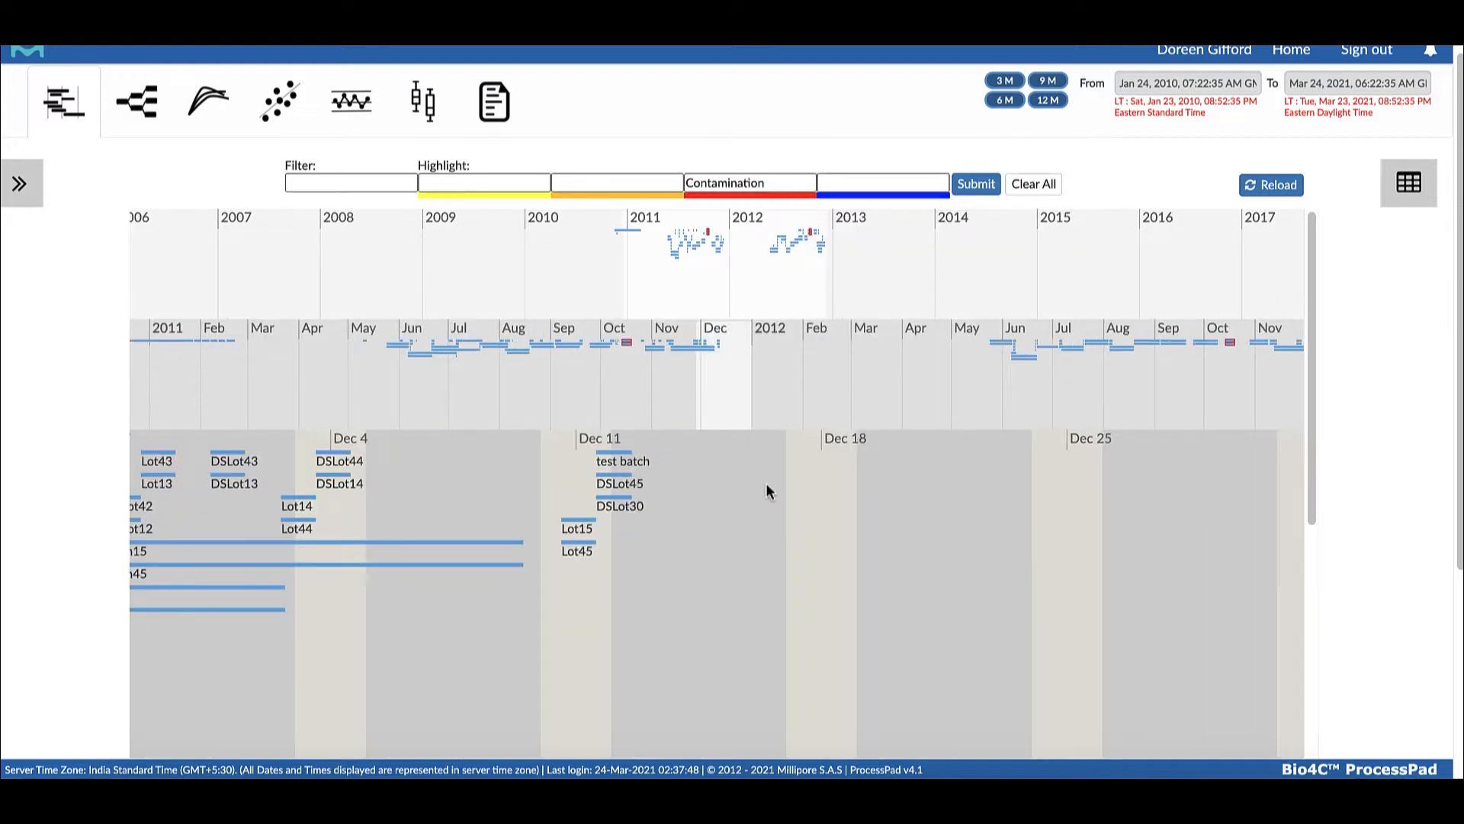
pyautogui.hscroll(-8, 766, 486)
pyautogui.hscroll(1, 765, 486)
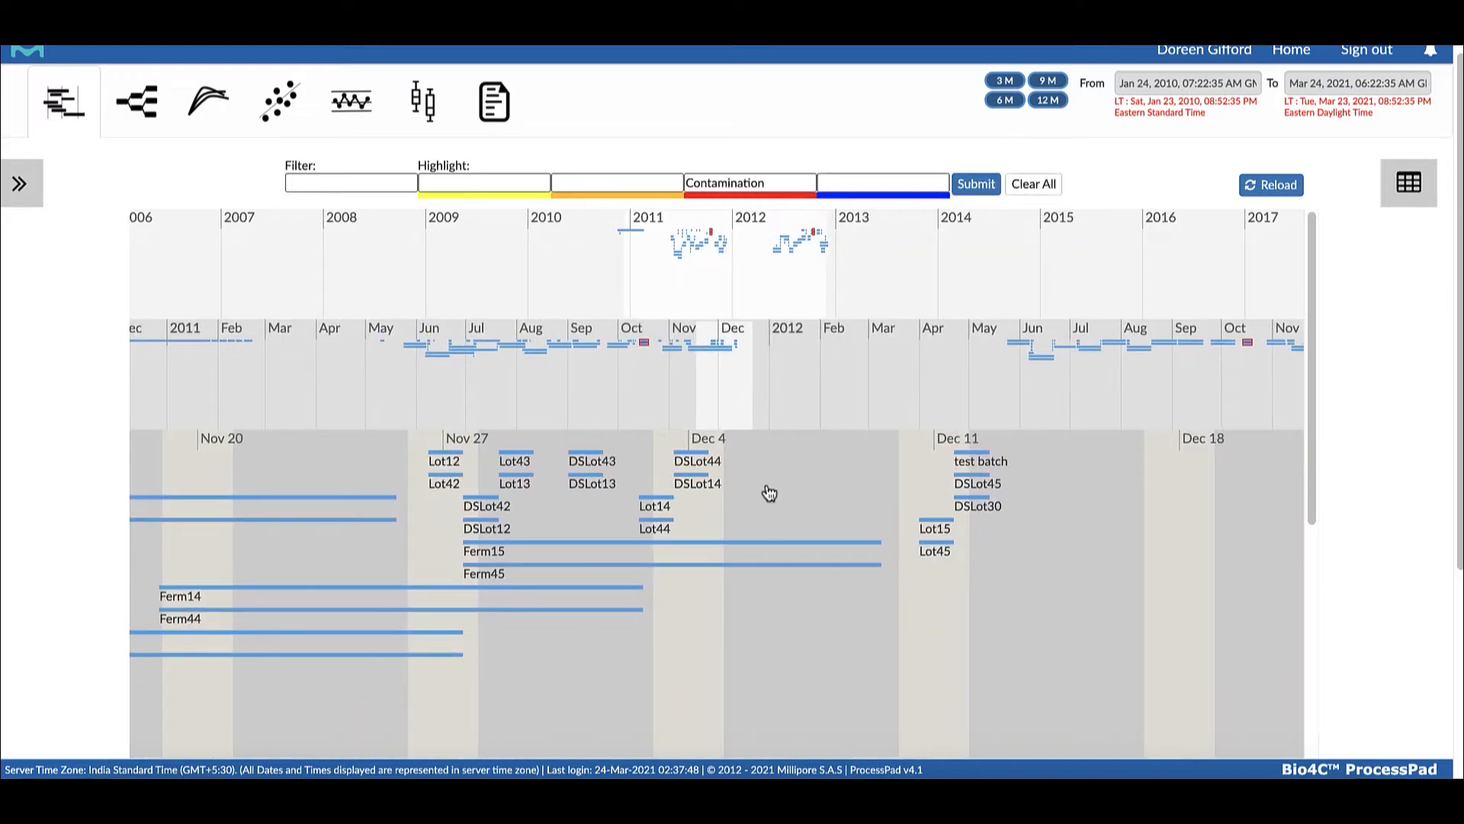
pyautogui.hscroll(-2, 767, 490)
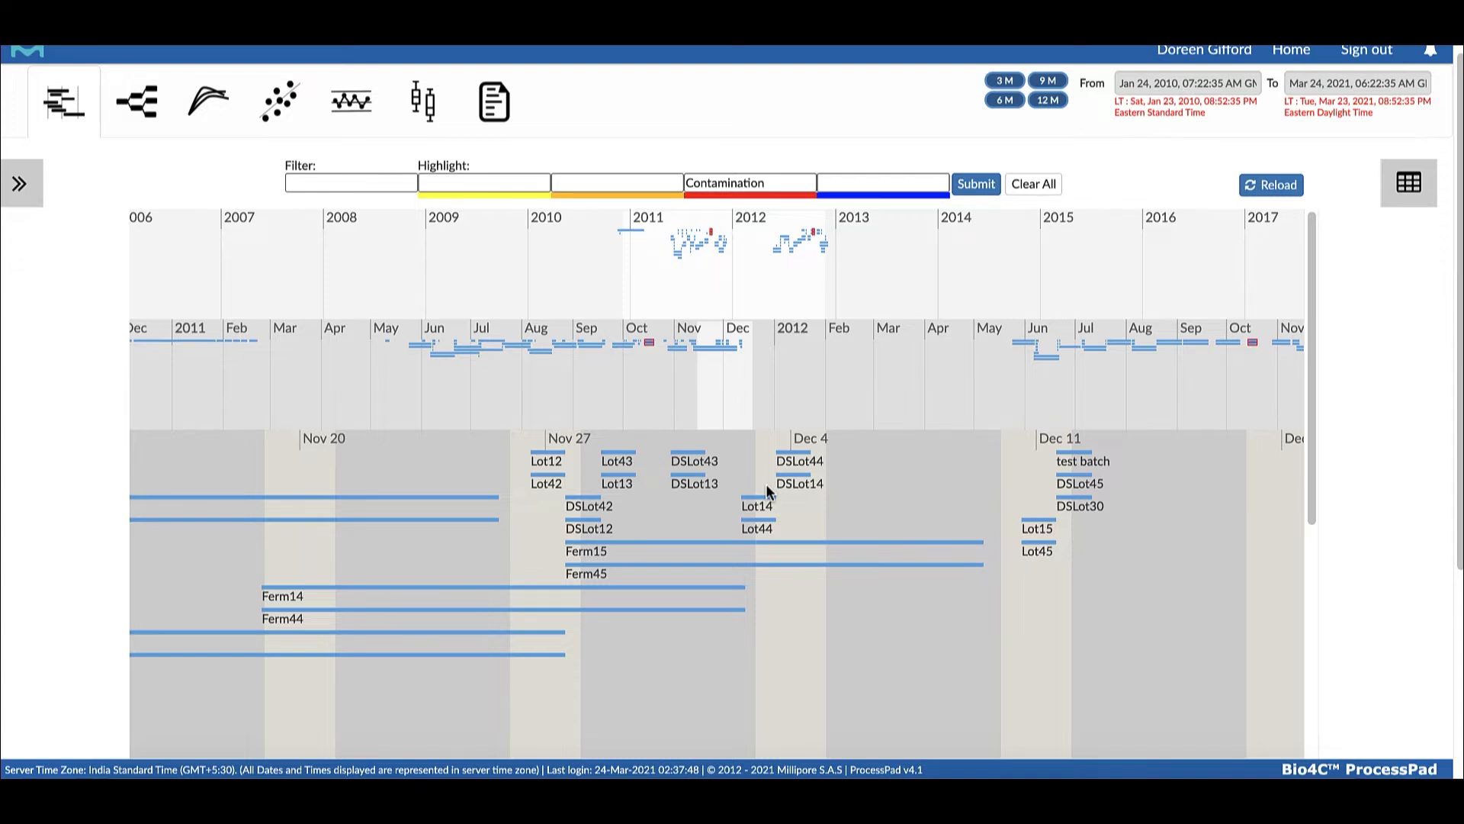
pyautogui.hscroll(-7, 765, 491)
pyautogui.hscroll(-12, 766, 488)
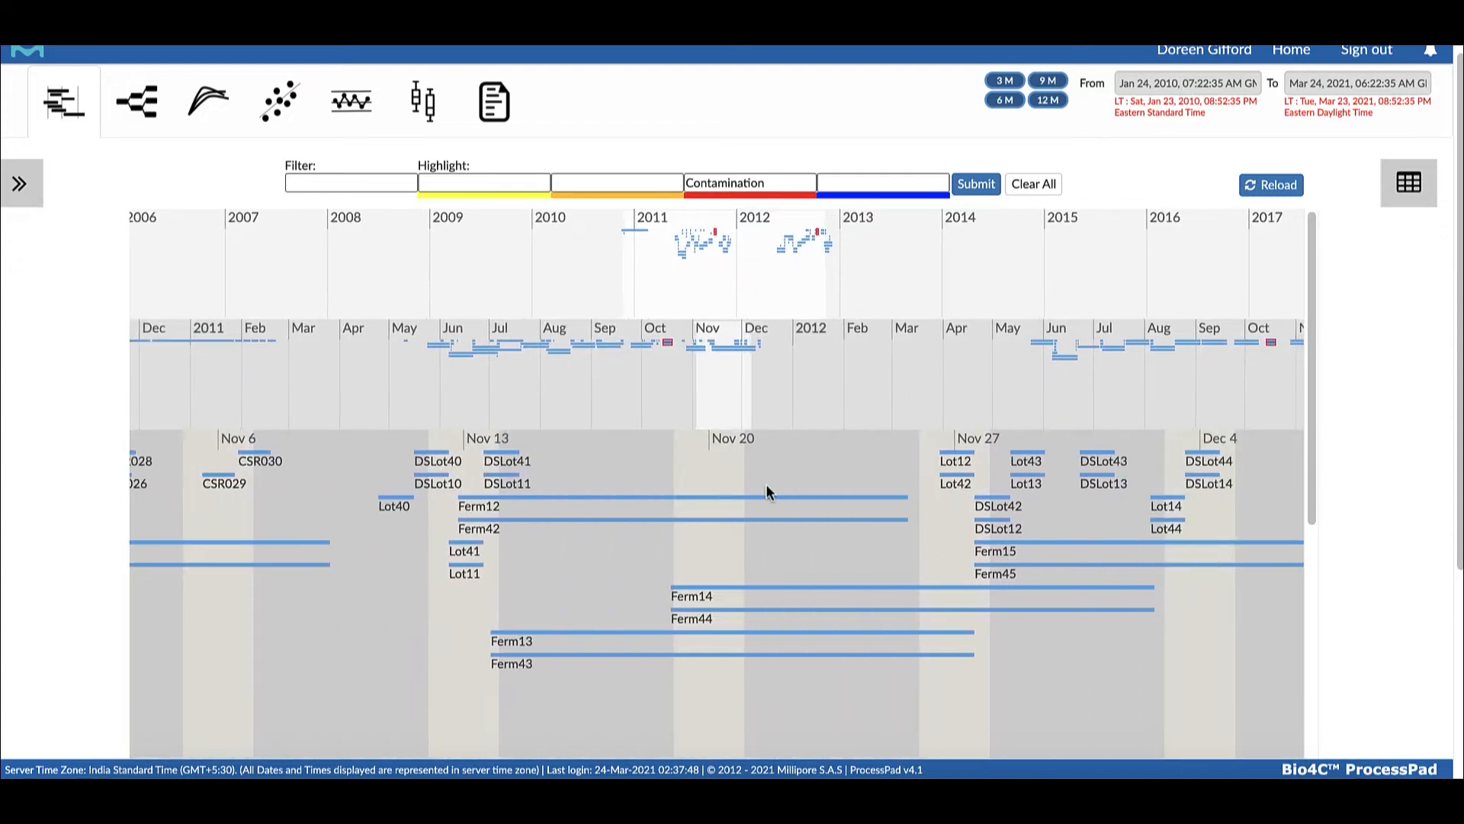
pyautogui.hscroll(-6, 766, 488)
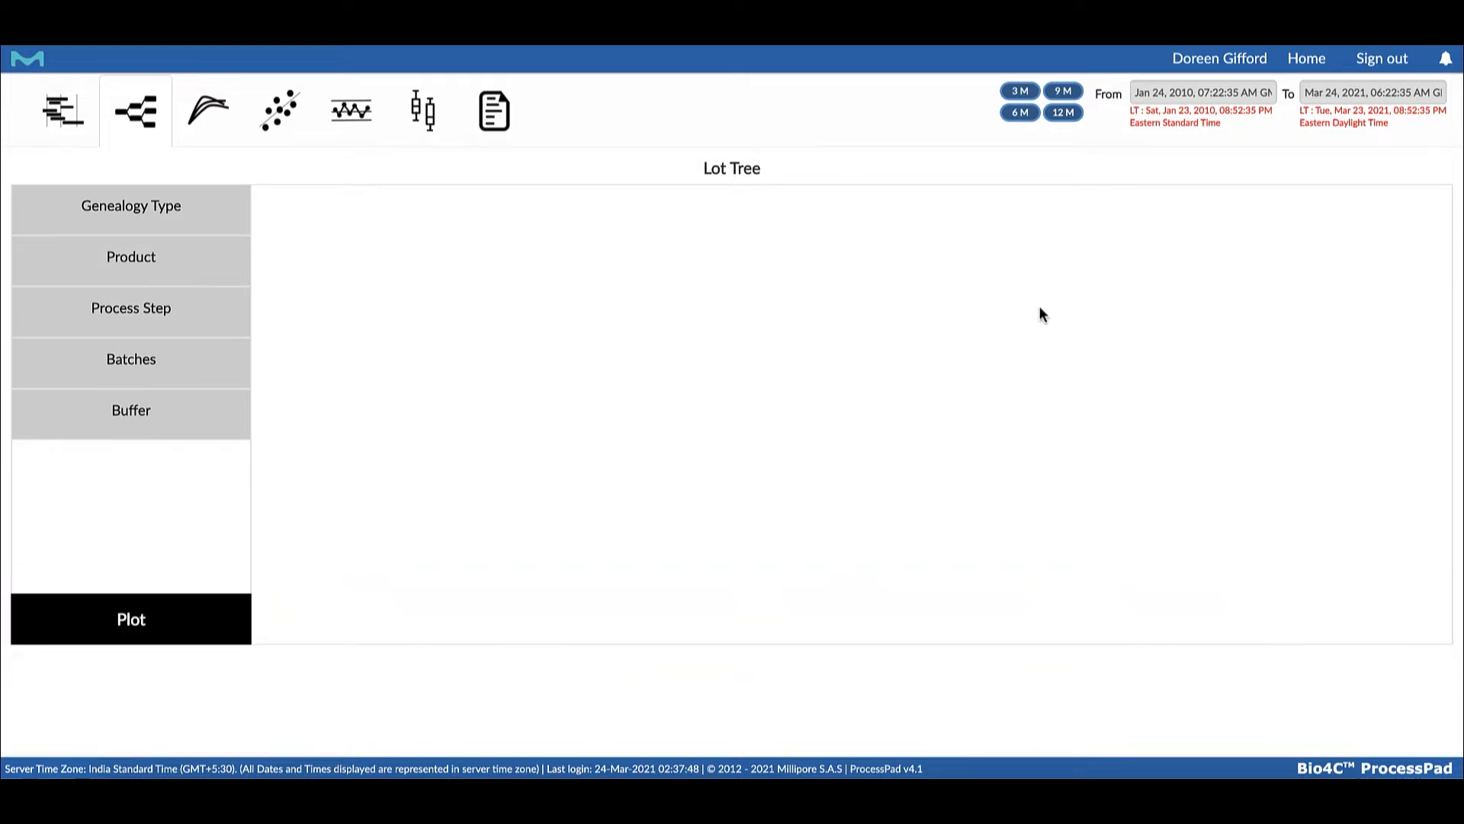
# Plot a lot tree with the Batches genealogy type for Product A, process step BDS and batch DSLot5
pyautogui.click(137, 208)
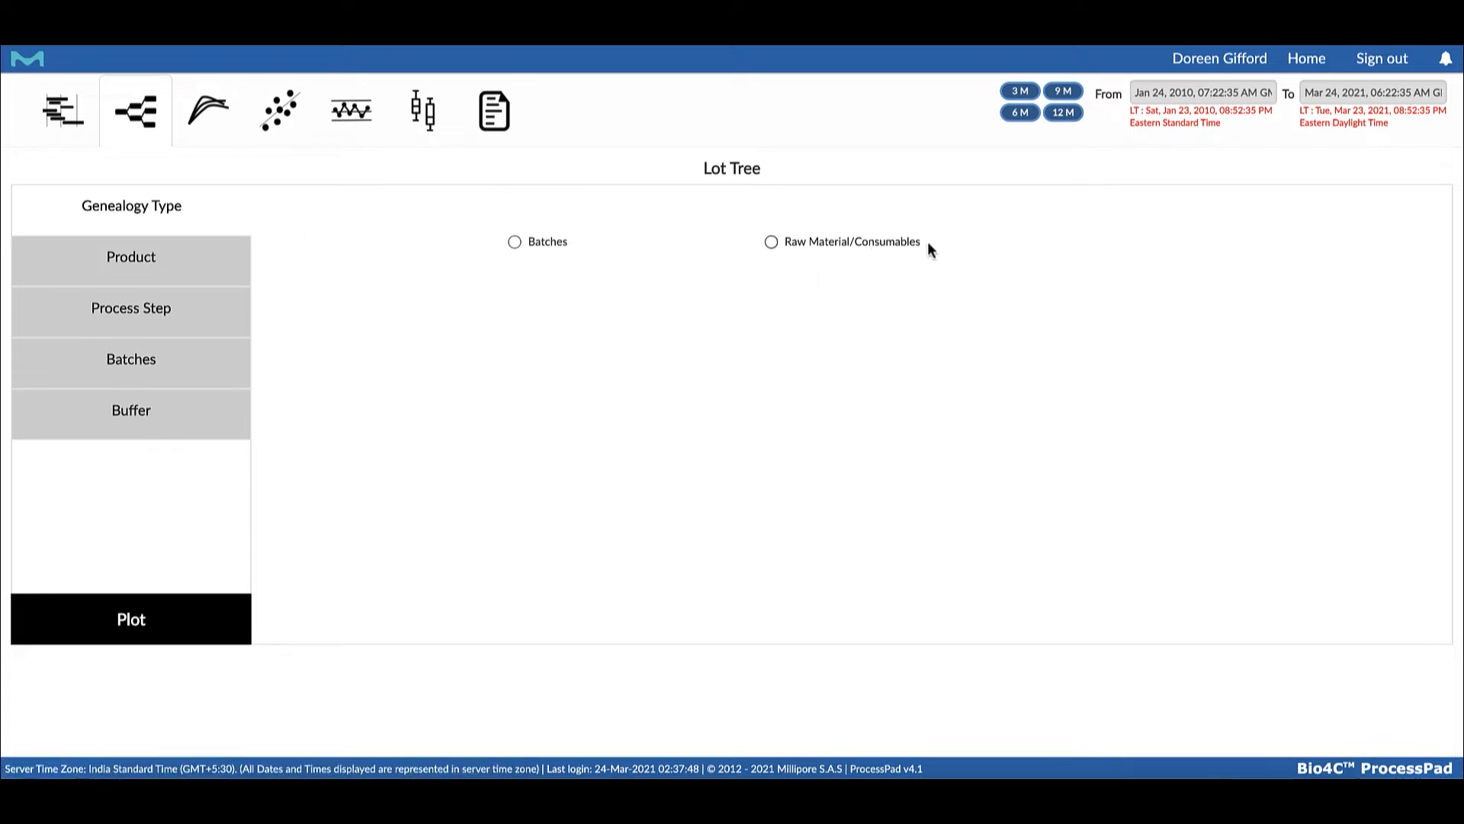
pyautogui.click(515, 242)
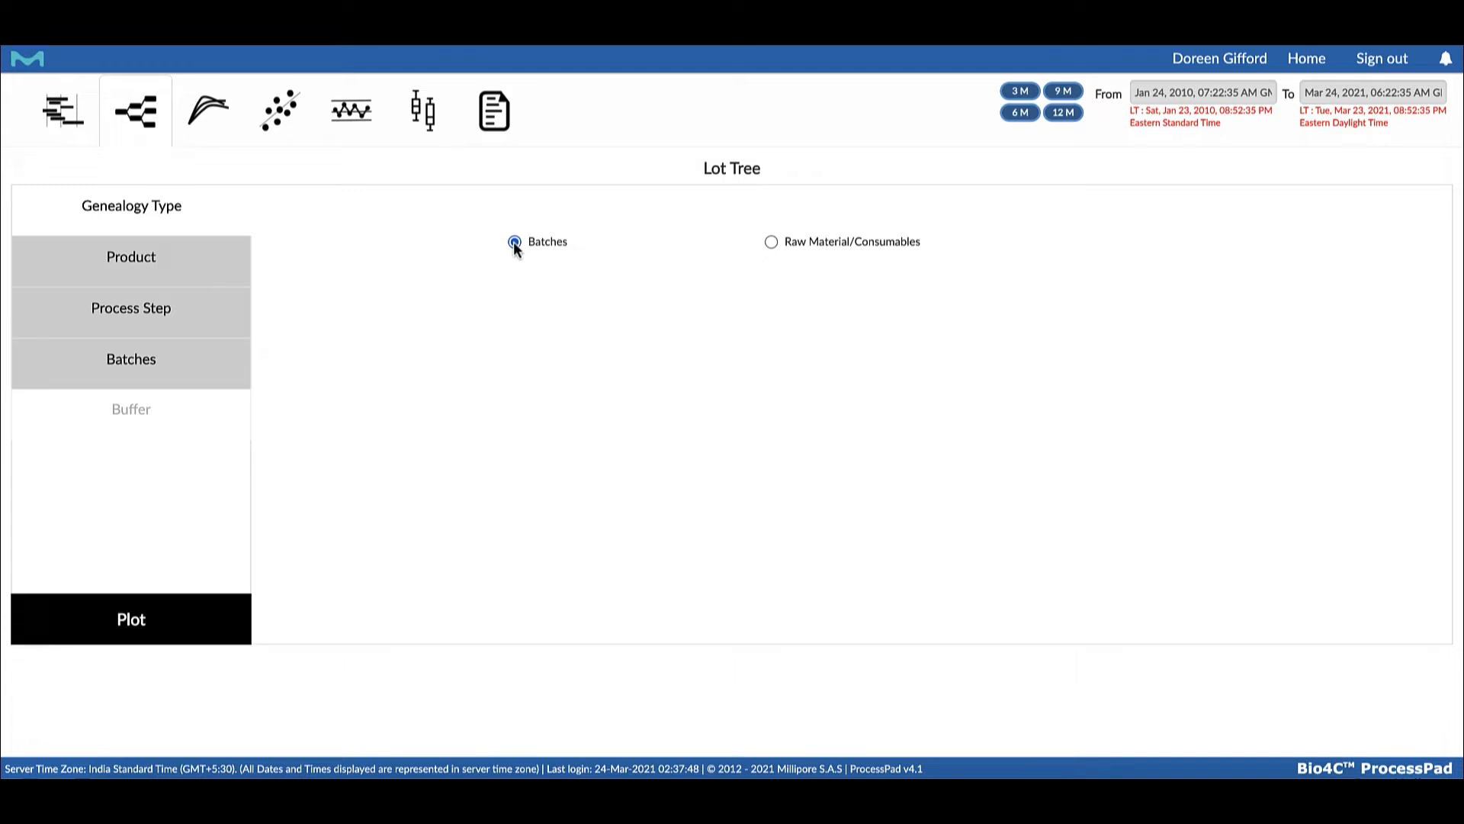
pyautogui.click(149, 262)
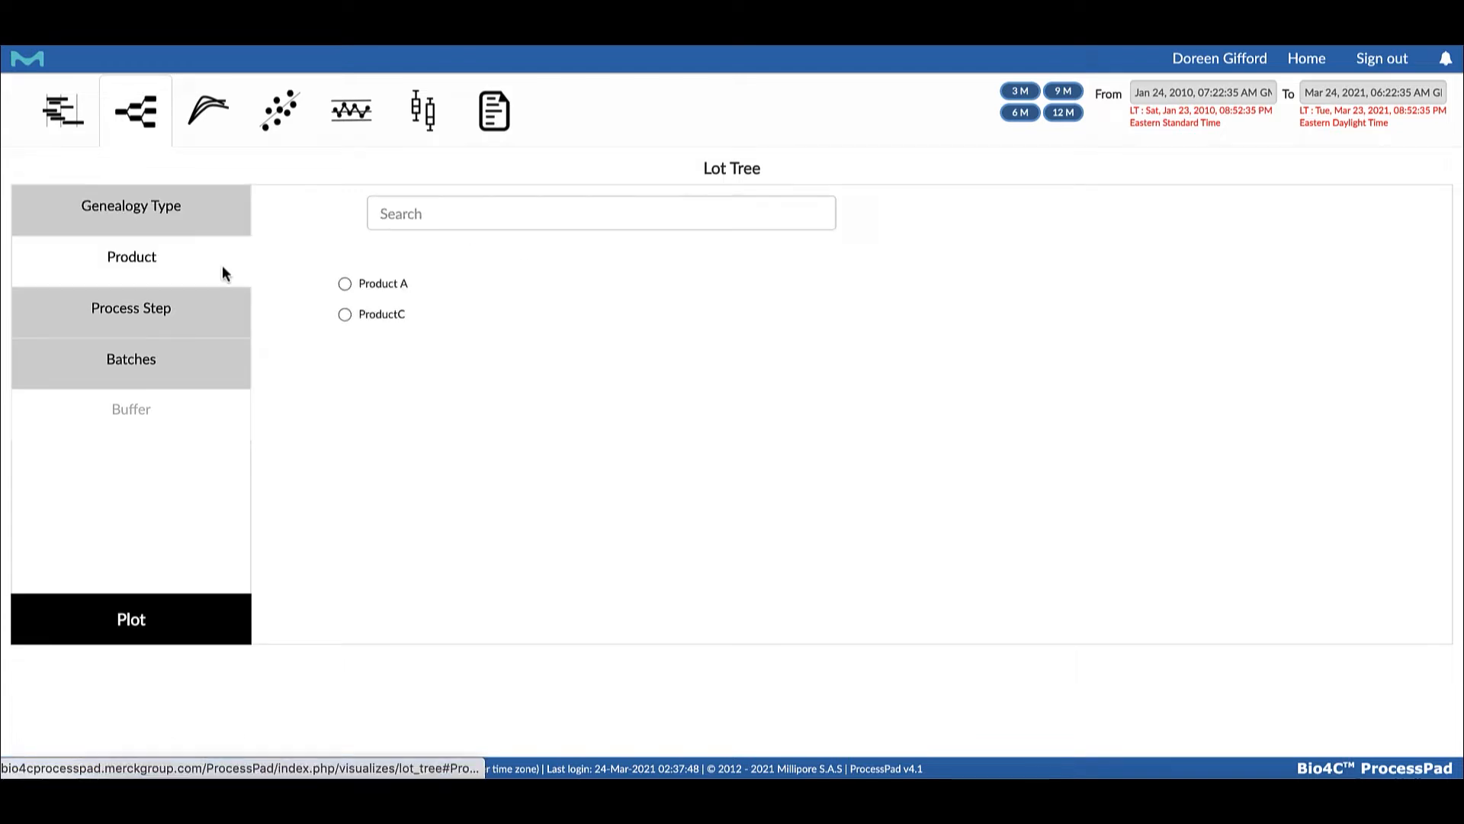
pyautogui.click(344, 284)
pyautogui.click(134, 315)
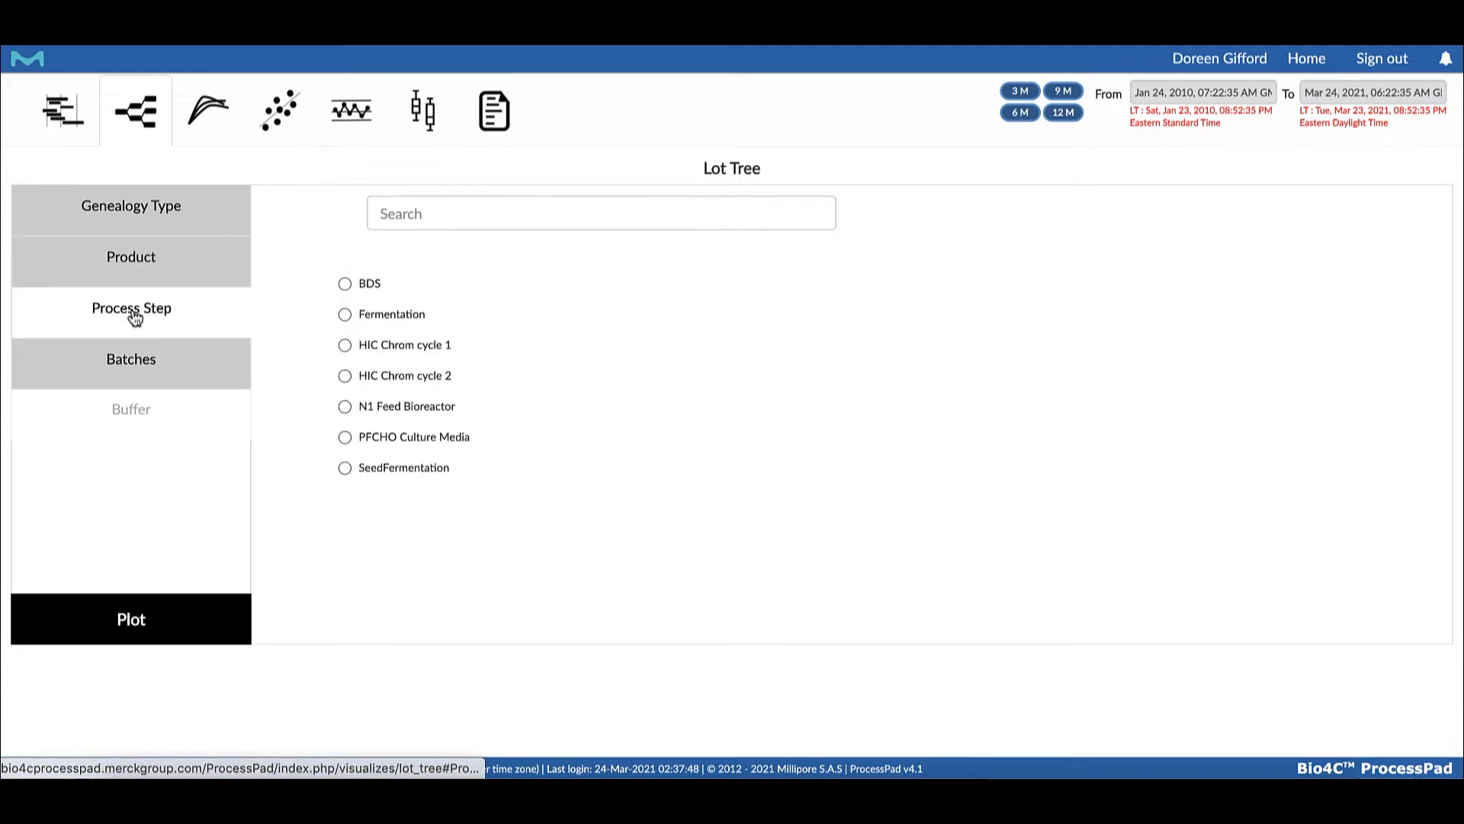
pyautogui.click(141, 375)
pyautogui.click(132, 619)
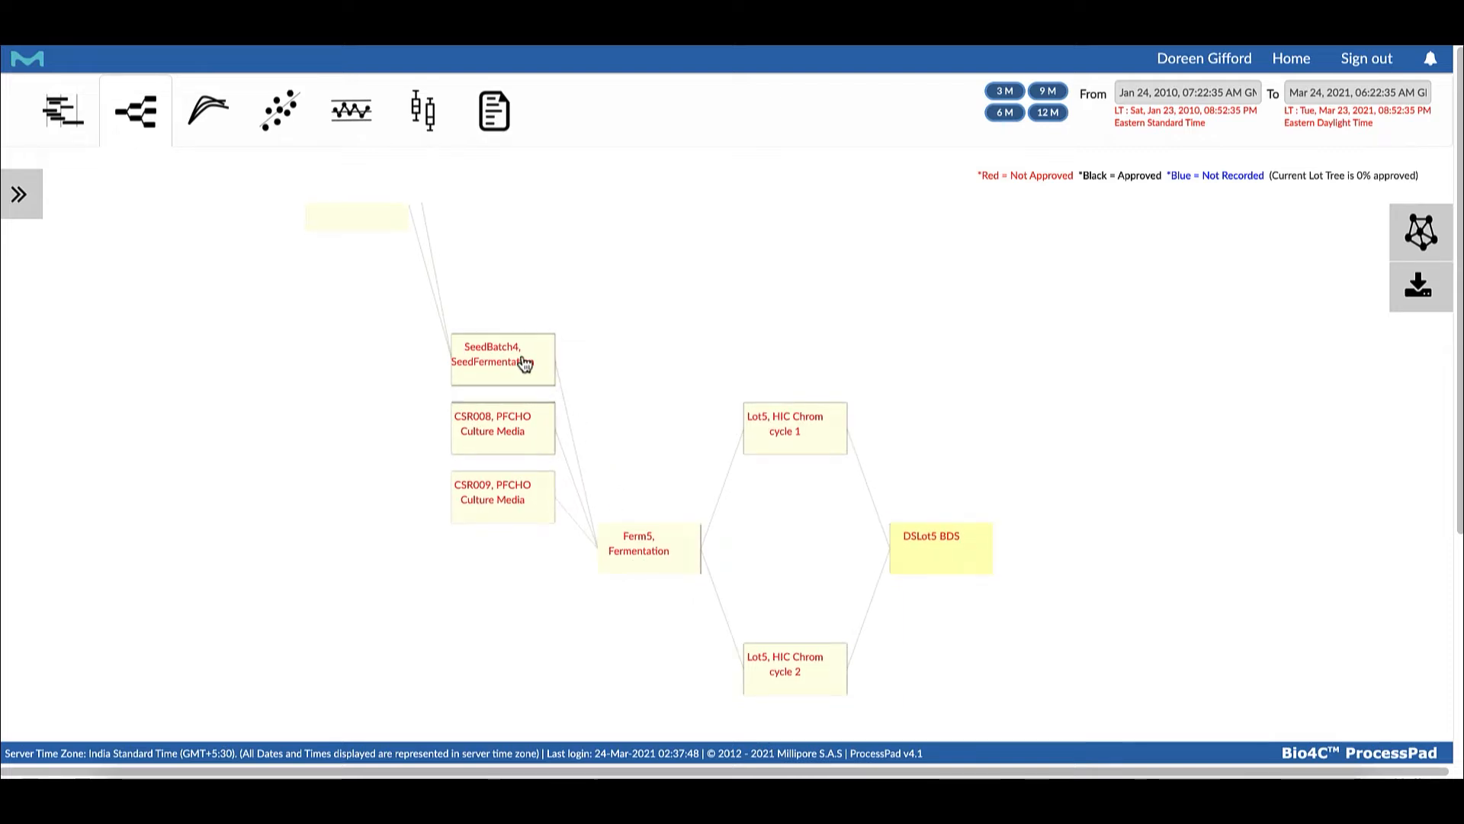
# Review the process batch record of Lot5, HIC Chrom cycle 1, from the lot tree
pyautogui.click(799, 416)
pyautogui.scroll(-10, 841, 427)
pyautogui.scroll(-4, 845, 427)
pyautogui.click(1333, 706)
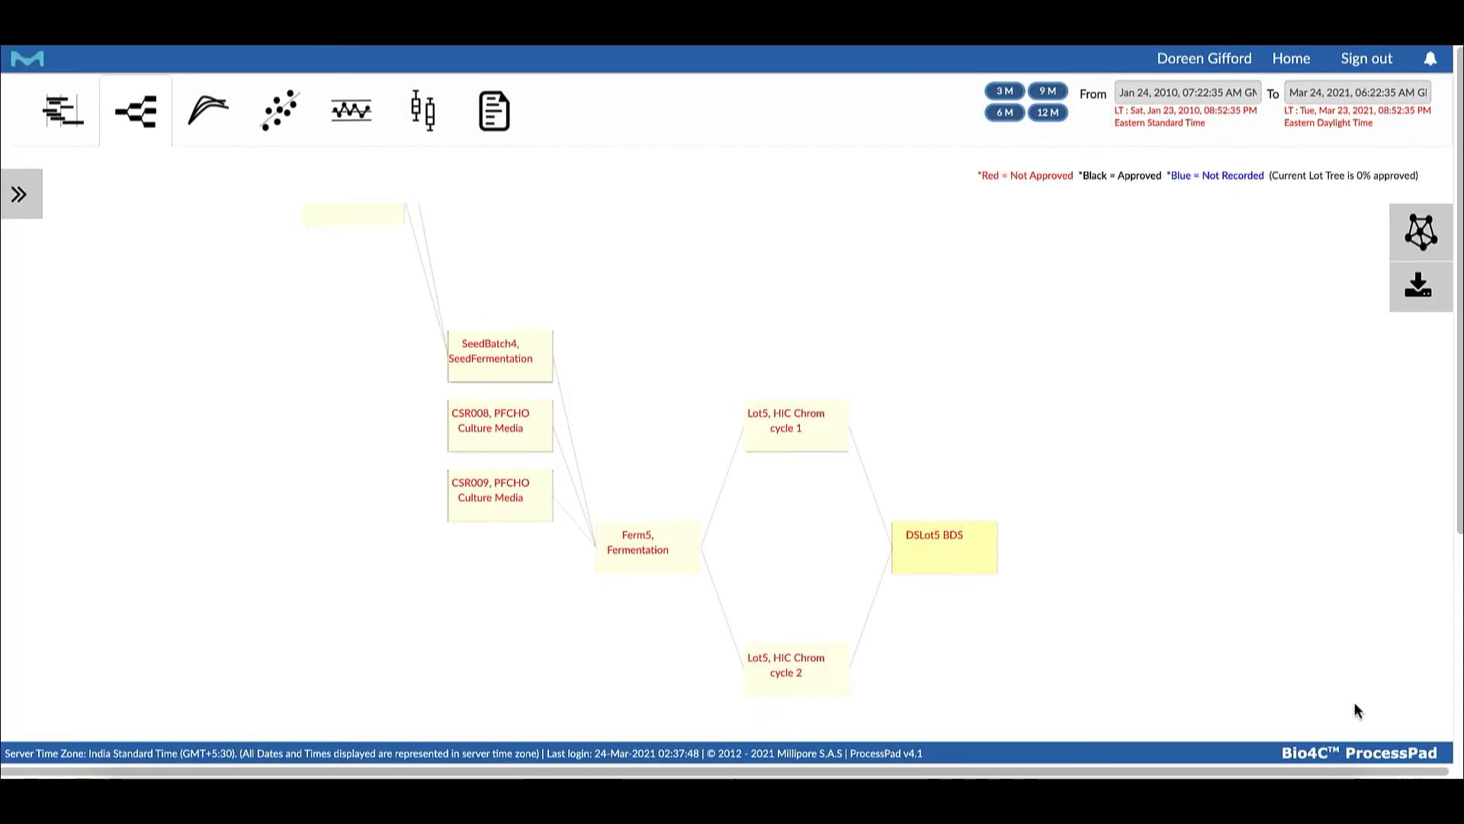
pyautogui.moveTo(1461, 523); pyautogui.dragTo(1462, 525)
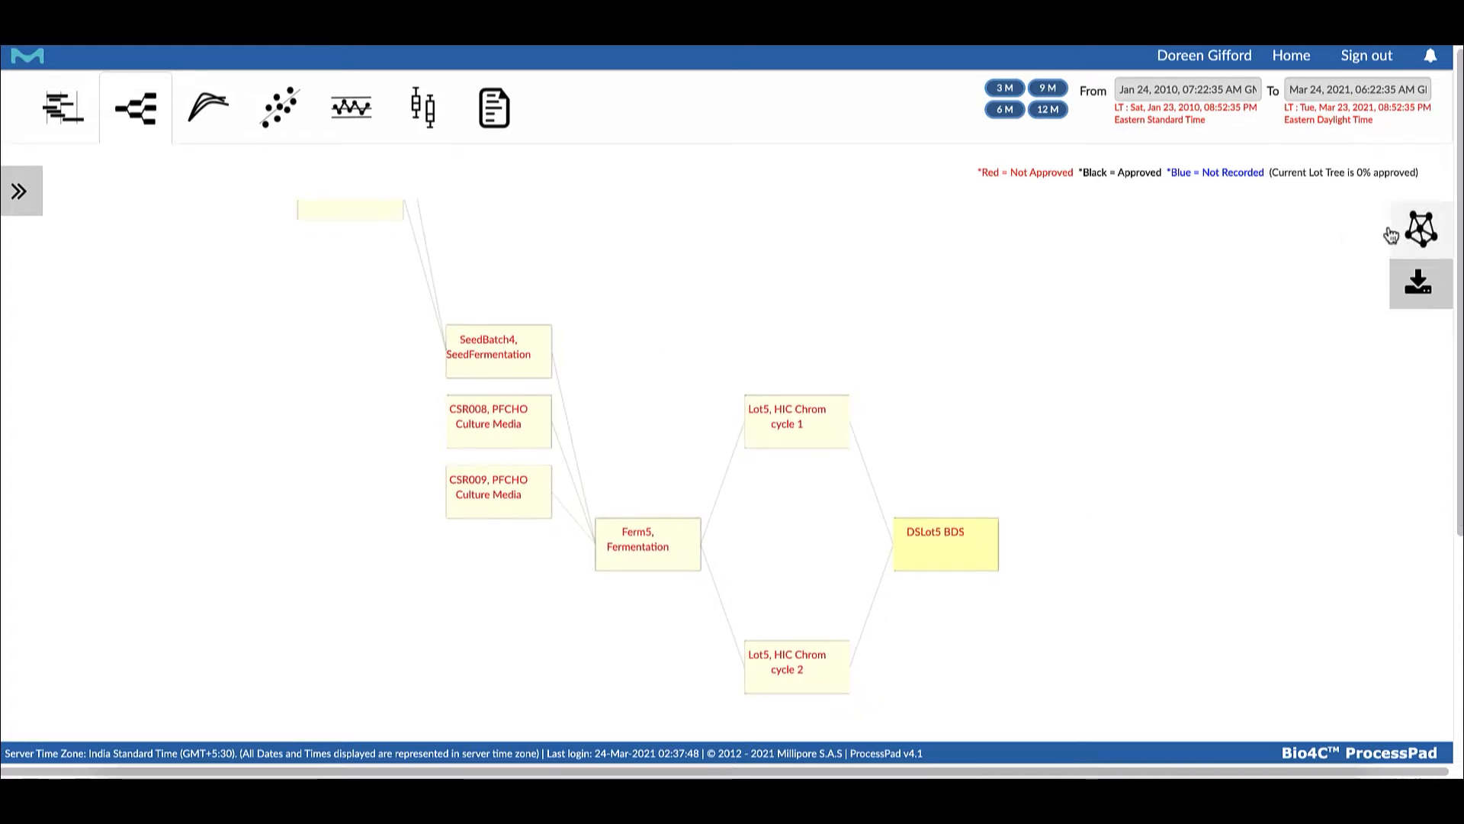
# Switch the lot tree to the network graph view and review the process batch record of DSLot5 BDS
pyautogui.click(1419, 229)
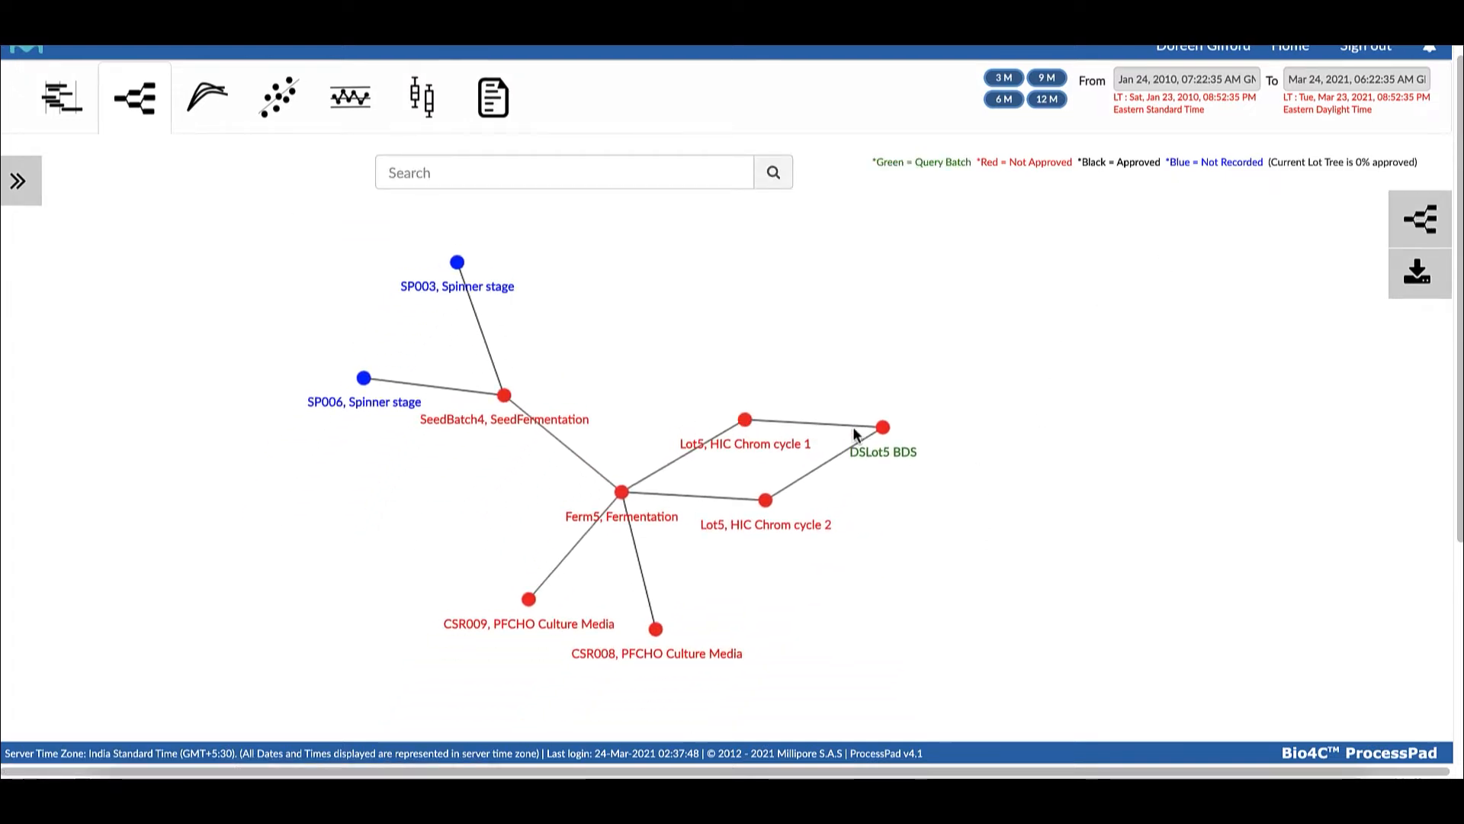
pyautogui.click(883, 446)
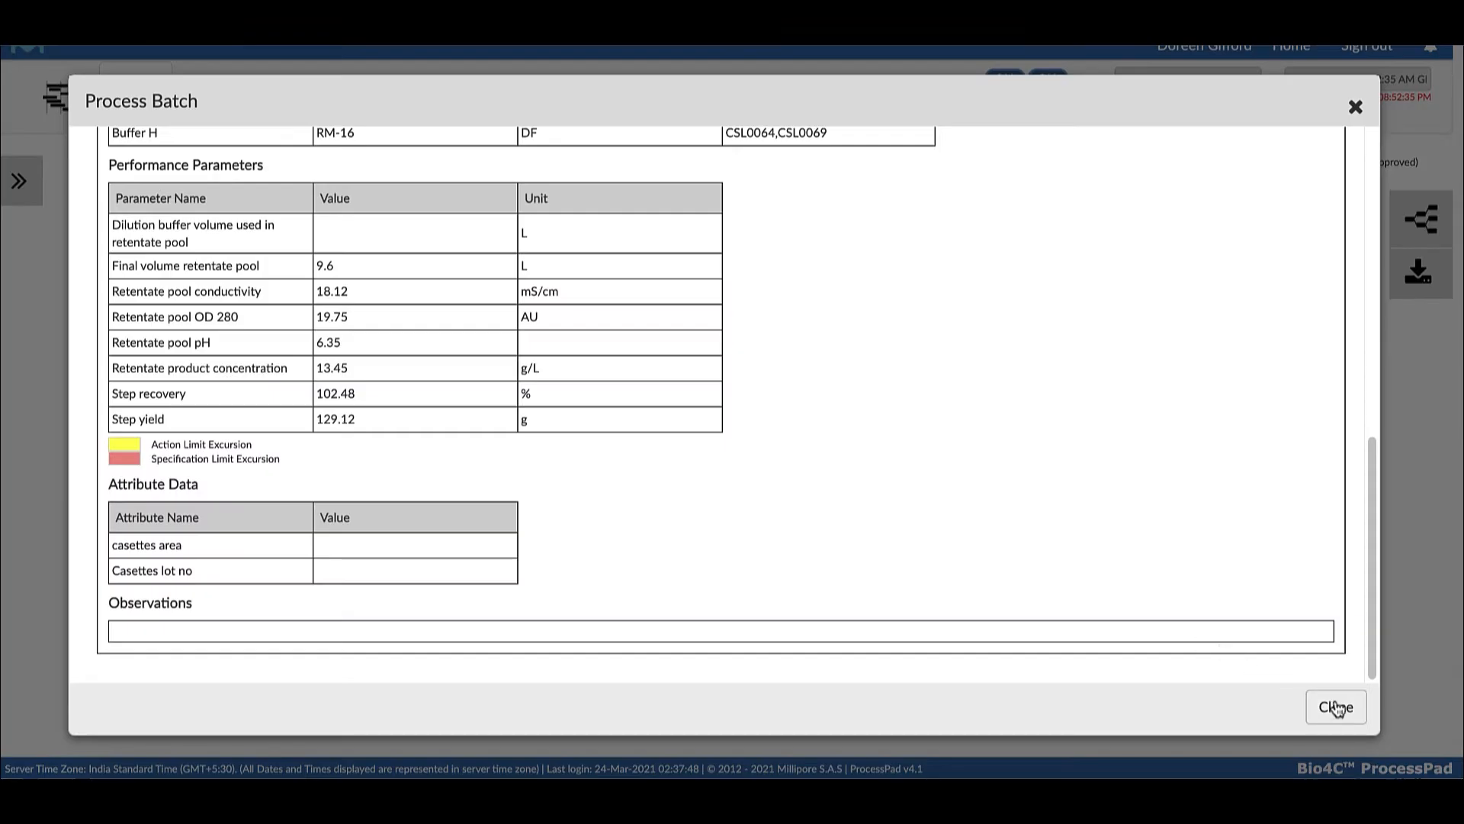
pyautogui.scroll(15, 1153, 622)
pyautogui.click(1335, 708)
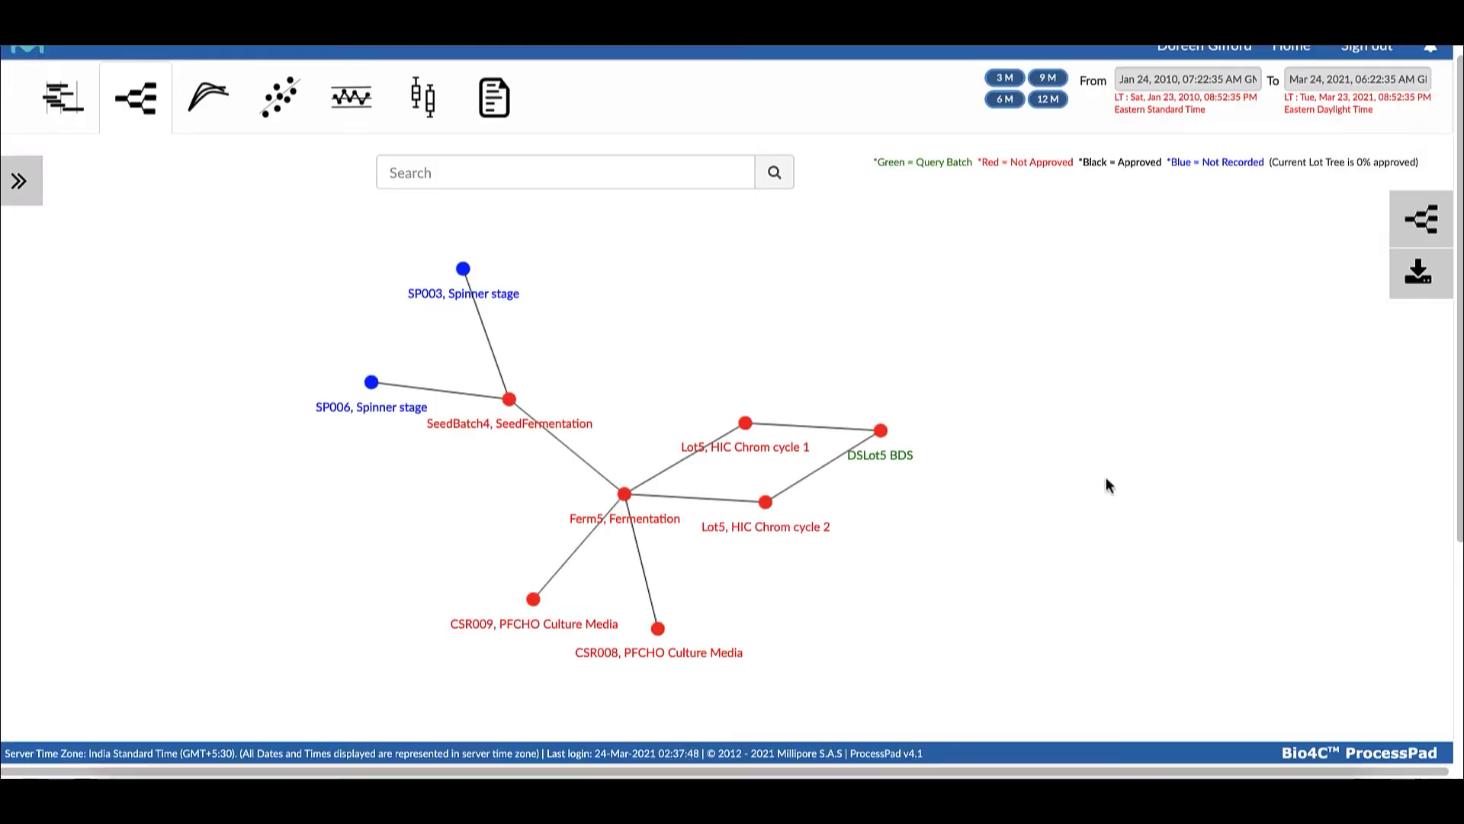
pyautogui.scroll(-1, 1064, 453)
pyautogui.moveTo(1059, 448); pyautogui.dragTo(1053, 452)
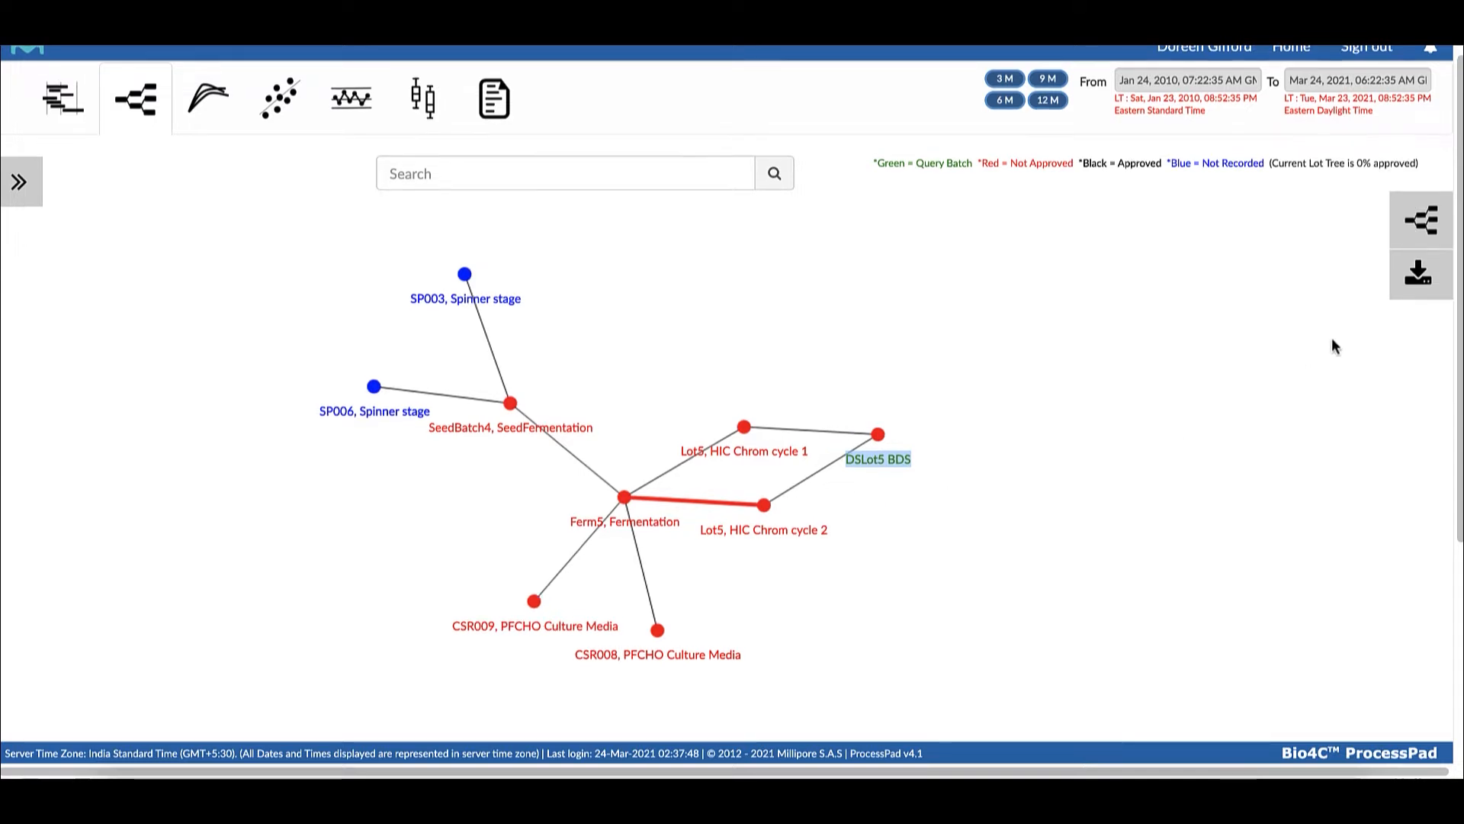
# Download the network graph as a PNG image and open the downloaded file
pyautogui.scroll(-1, 1419, 276)
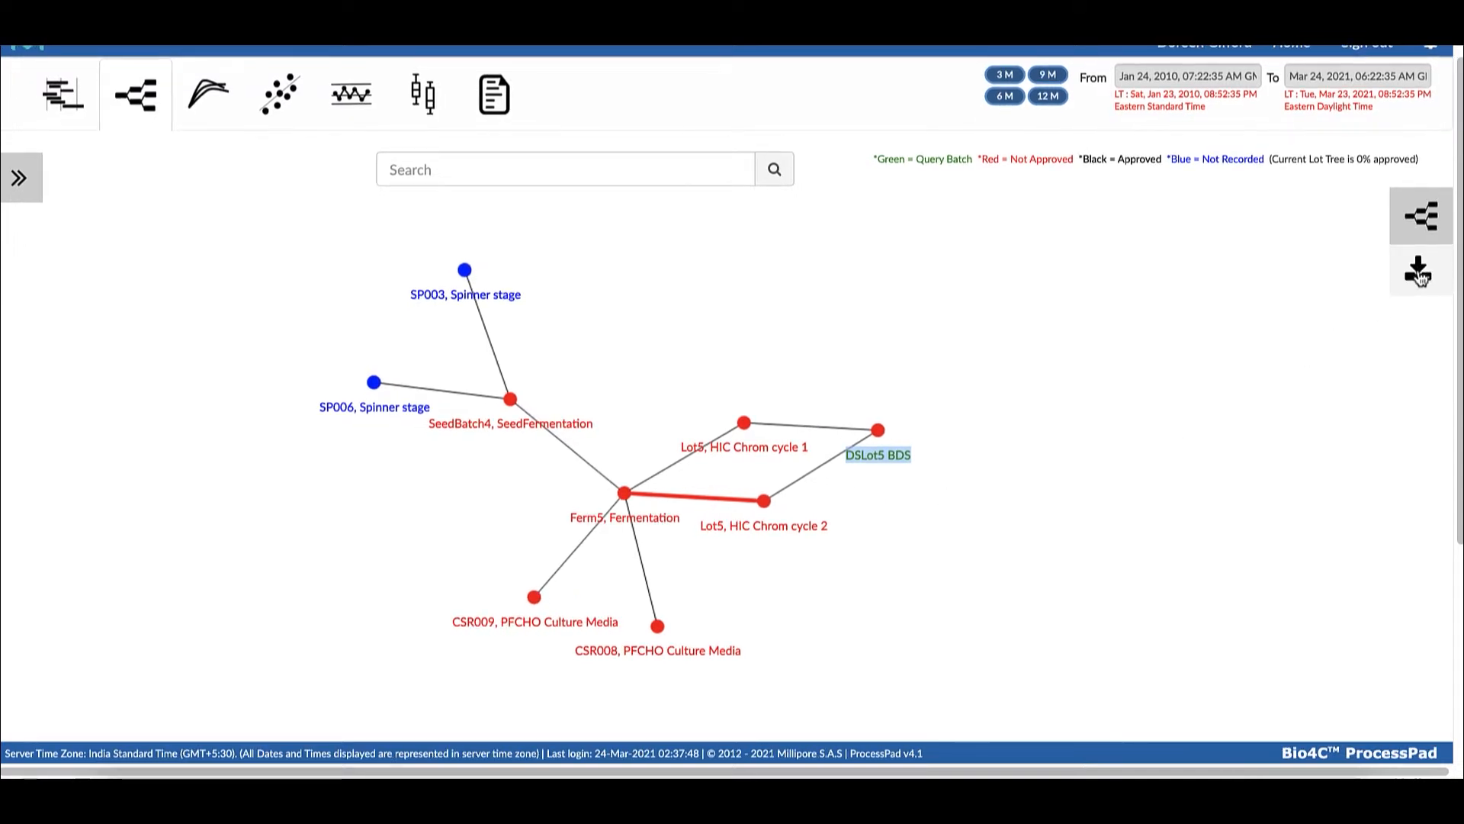
pyautogui.click(1420, 276)
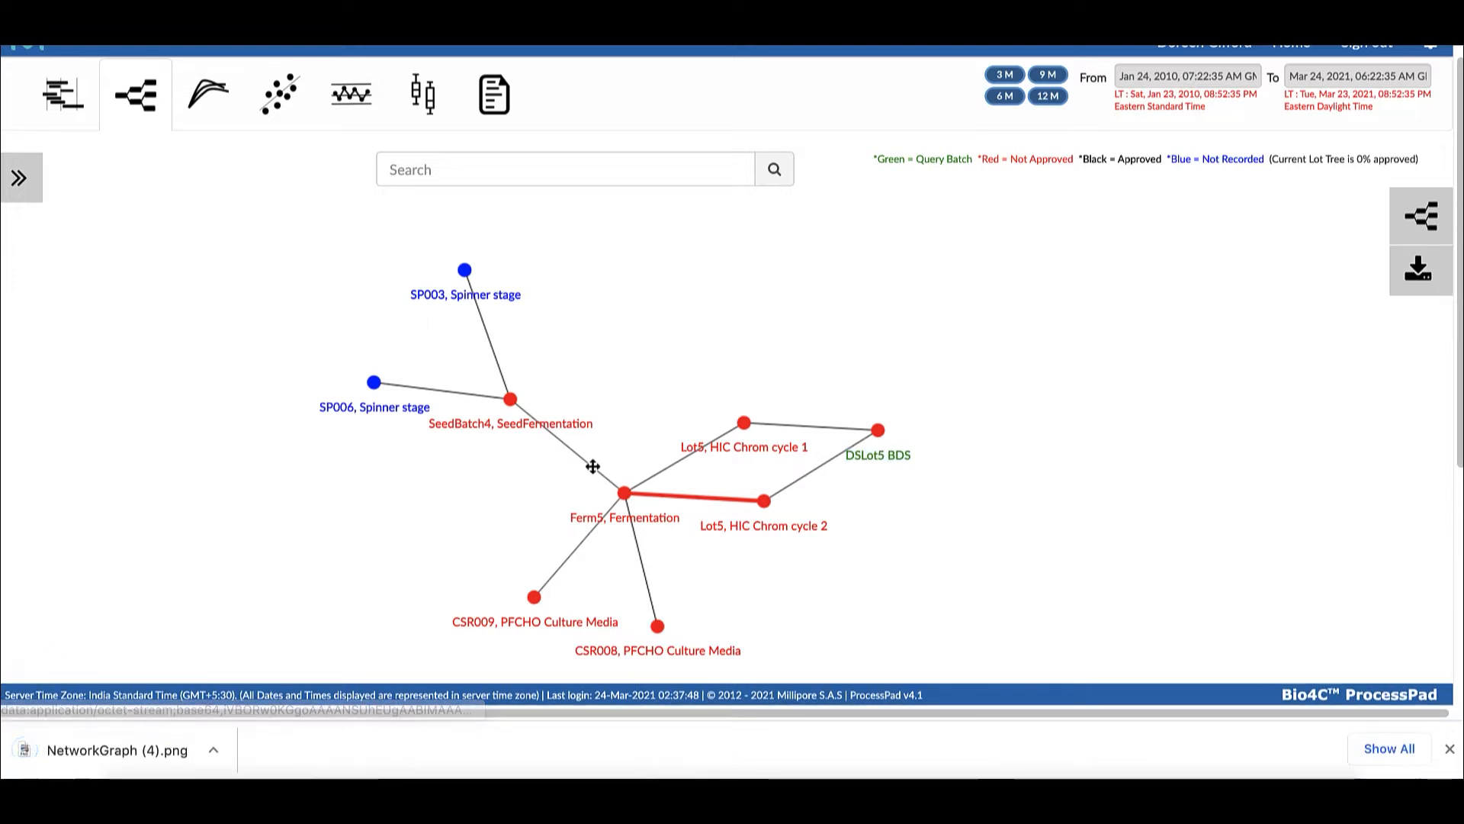
pyautogui.click(116, 744)
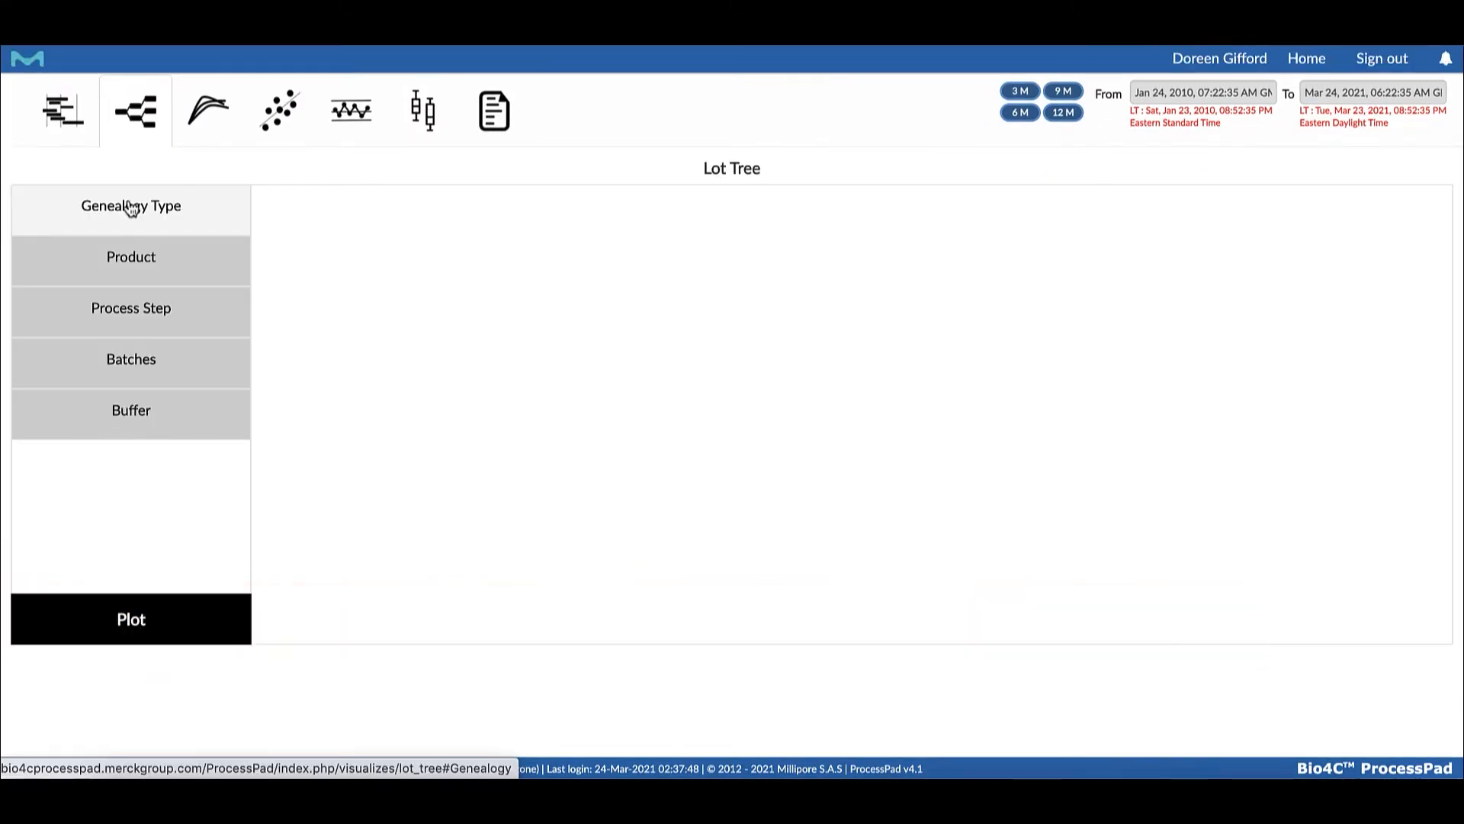
# Plot a lot tree with the Raw Material/Consumables genealogy type for 1N PFCHO Media, lot CSR003
pyautogui.click(131, 207)
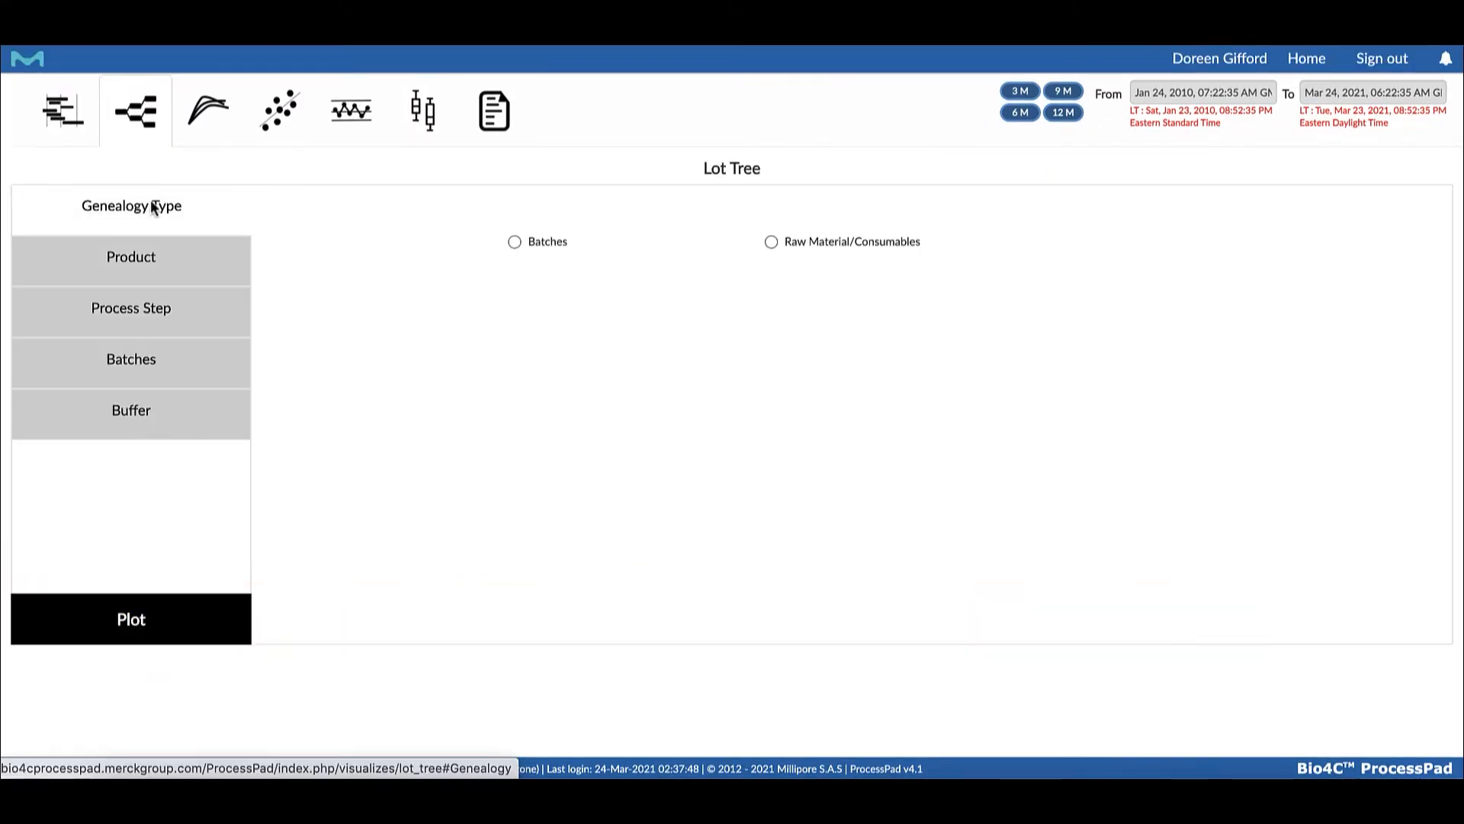
pyautogui.click(771, 242)
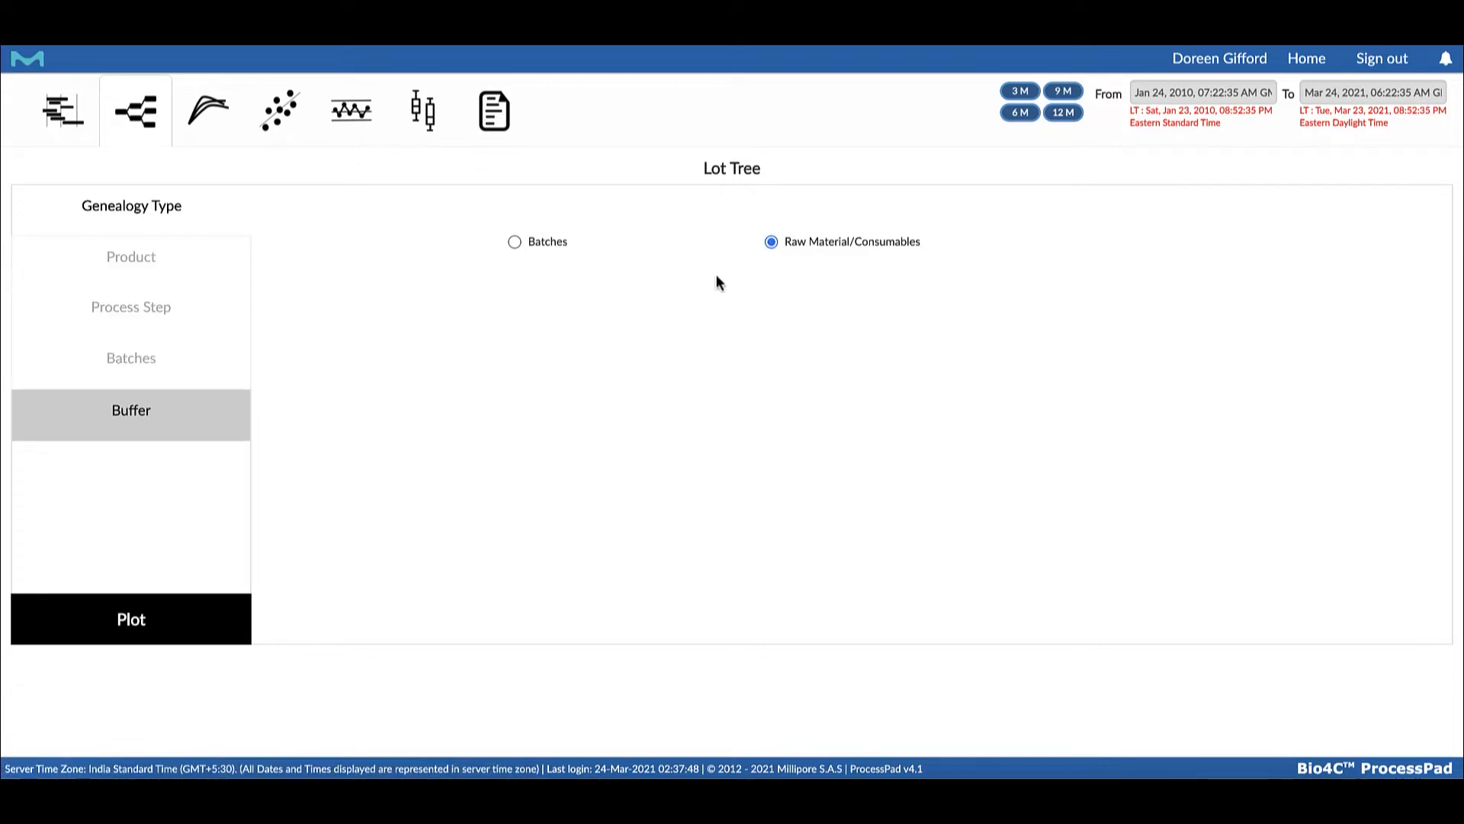
pyautogui.click(142, 418)
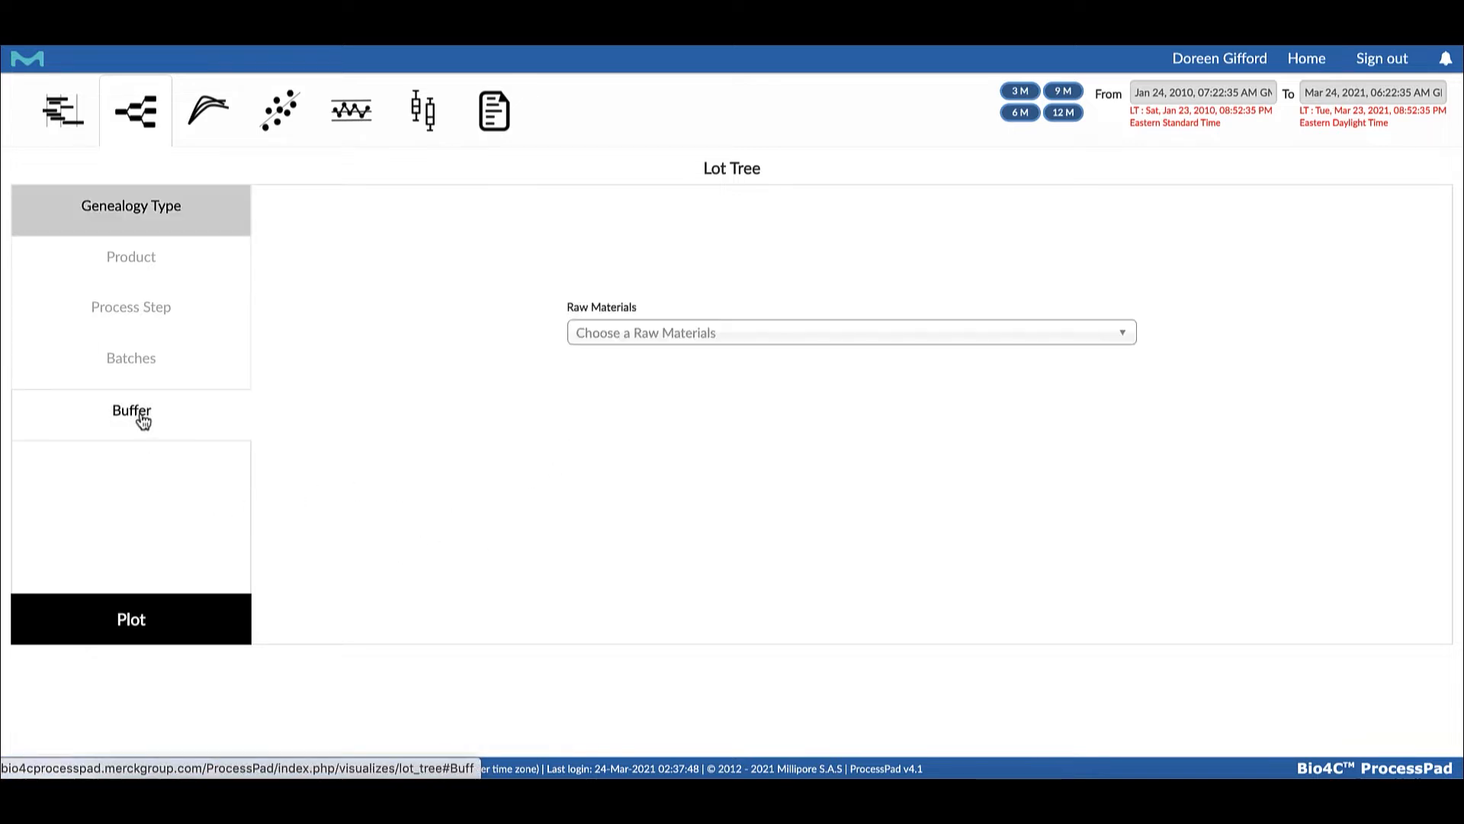
pyautogui.click(1120, 335)
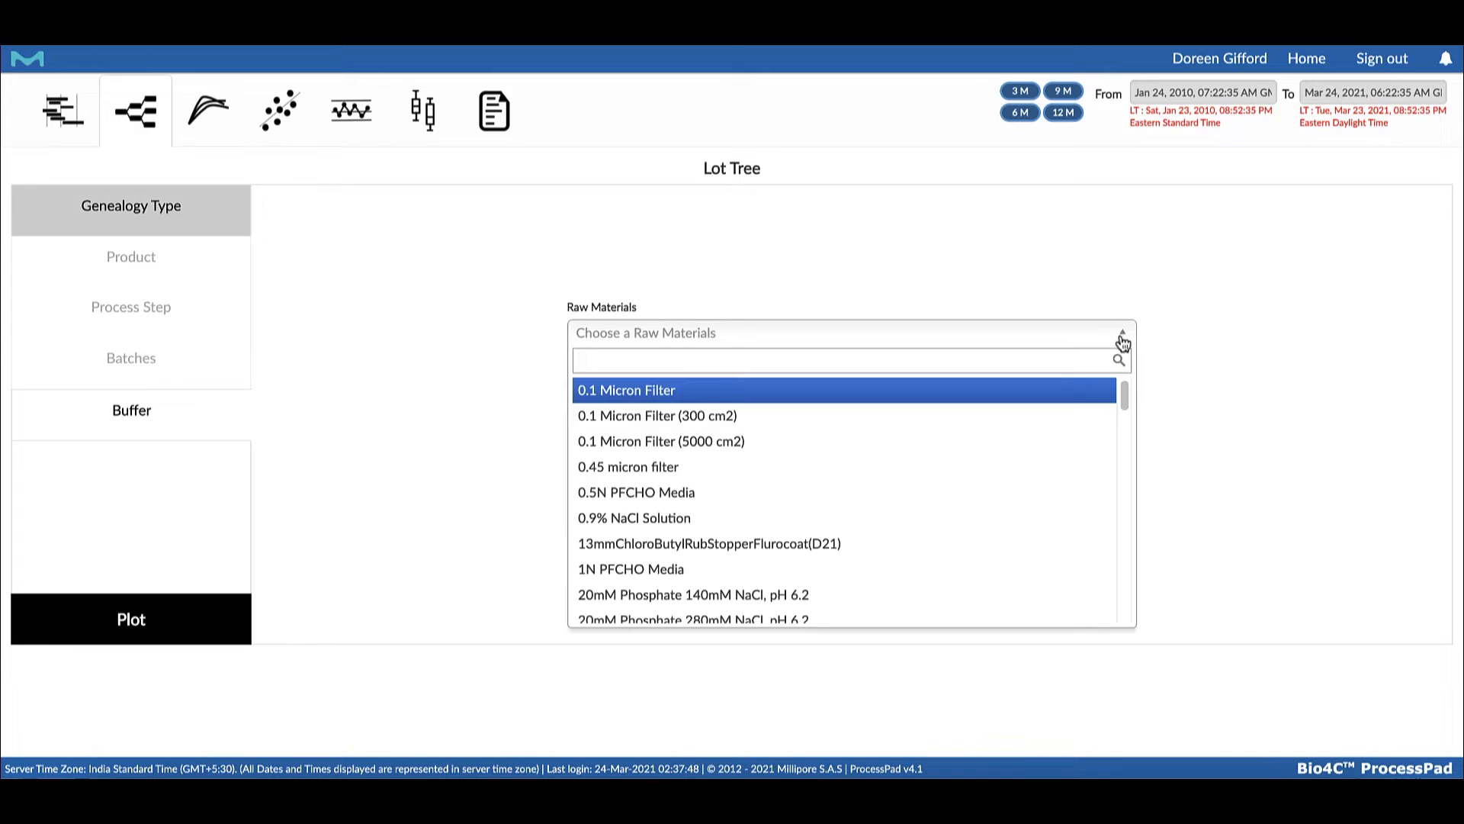
pyautogui.click(1001, 565)
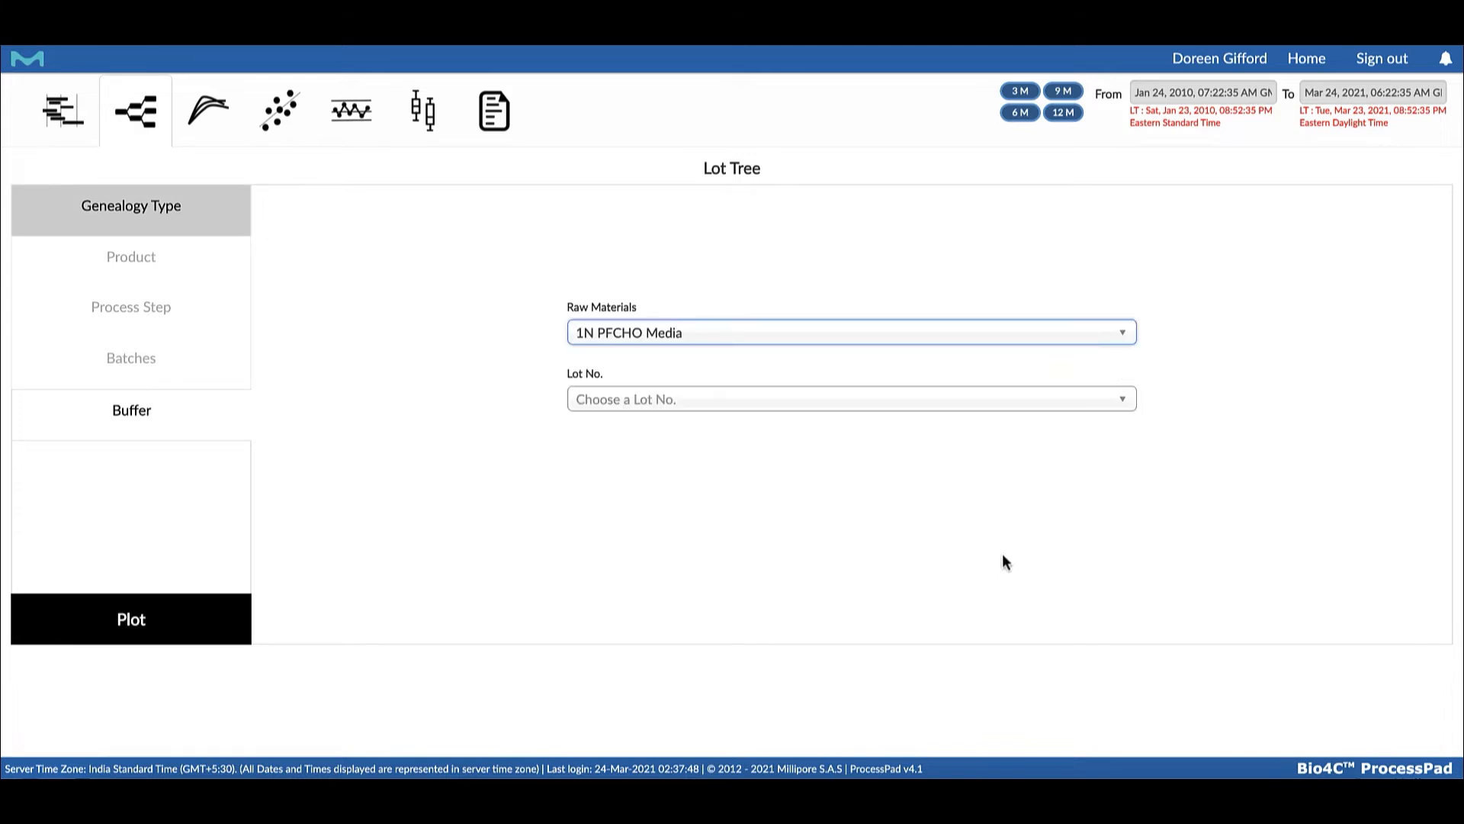
pyautogui.click(1125, 412)
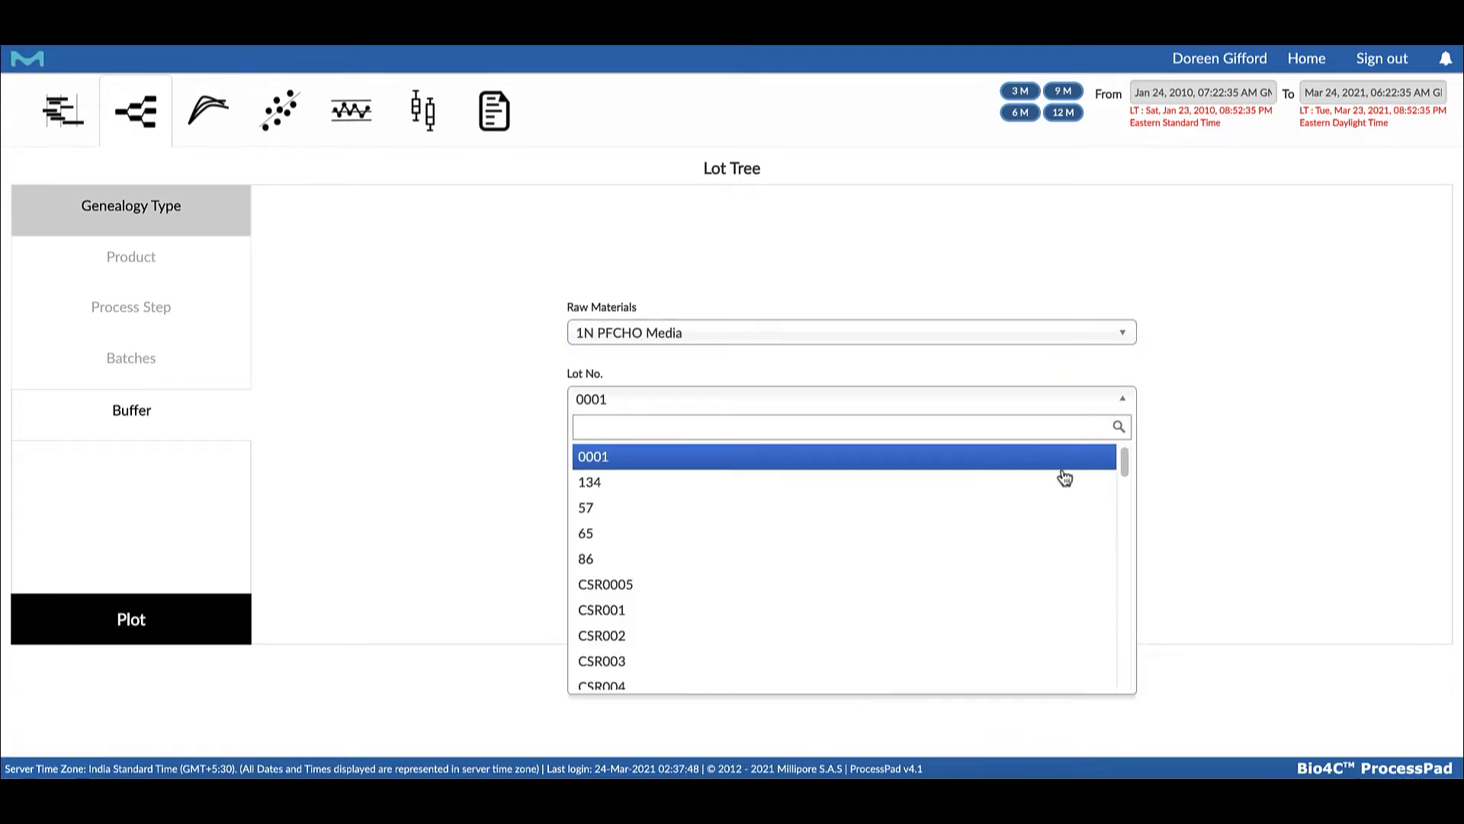
pyautogui.click(968, 663)
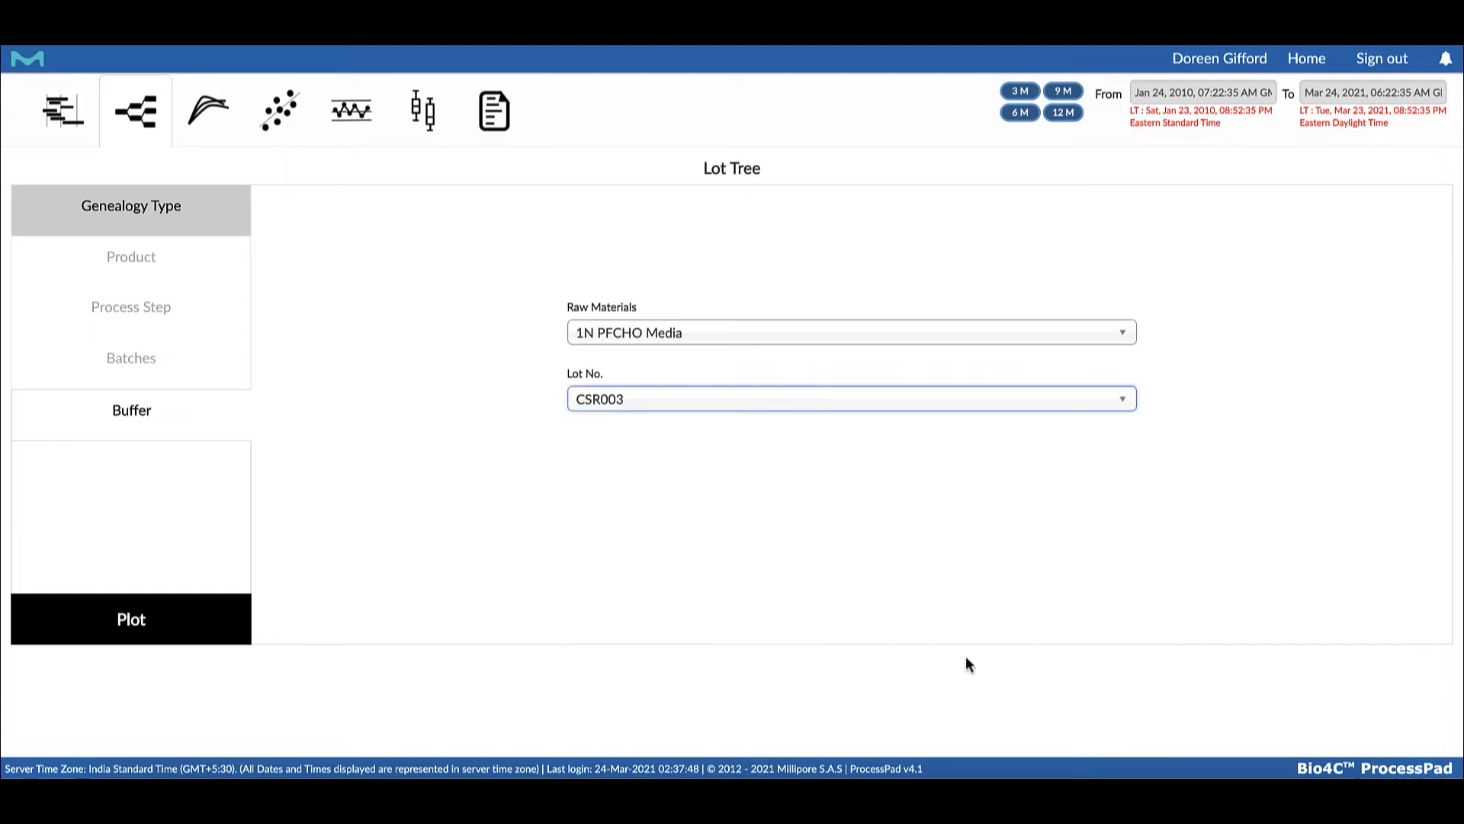
pyautogui.click(138, 617)
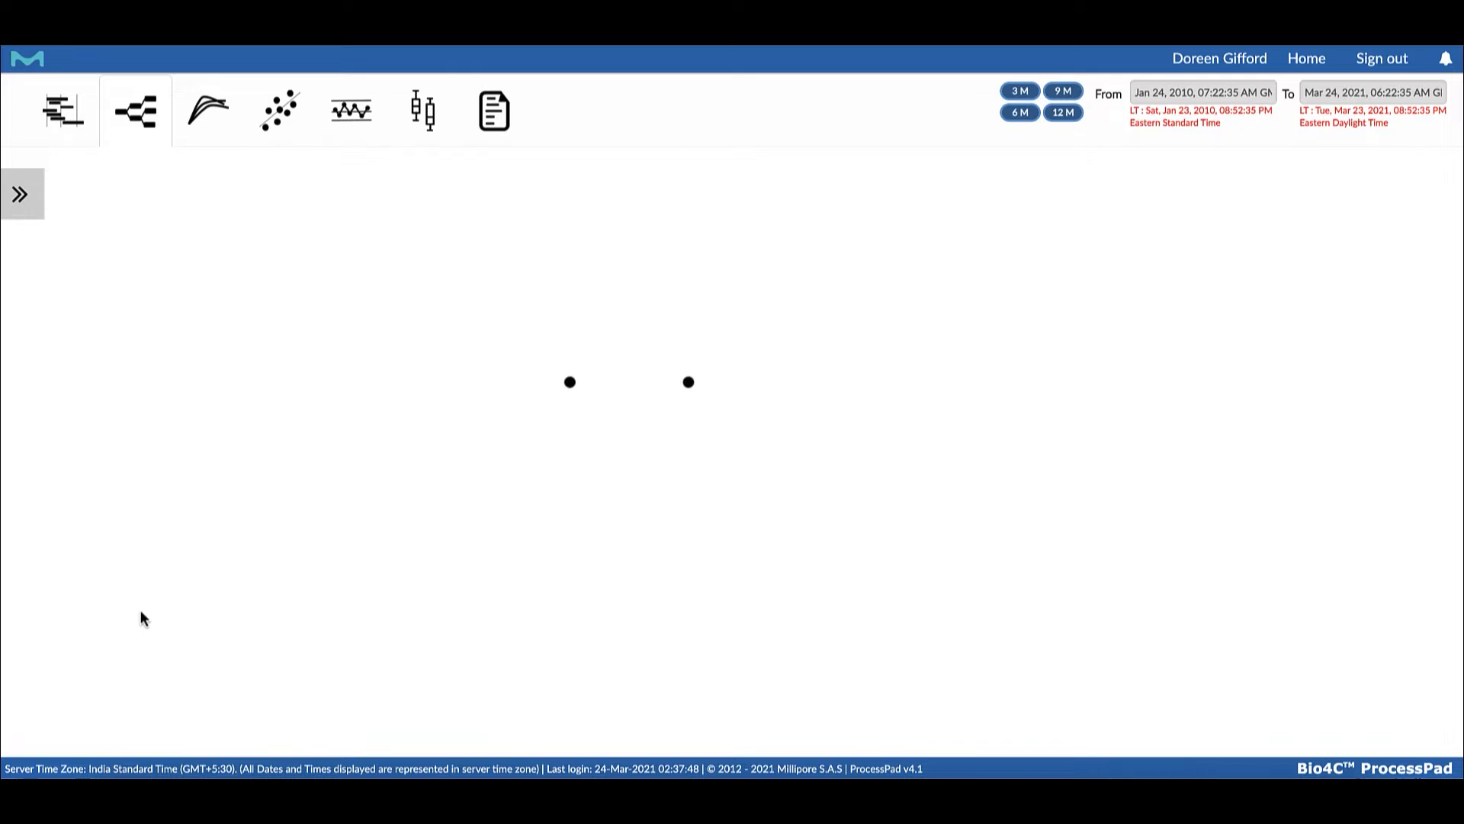
# Review the process batch record of Ferm2, Fermentation, from the raw material lot tree
pyautogui.moveTo(680, 488); pyautogui.dragTo(697, 344)
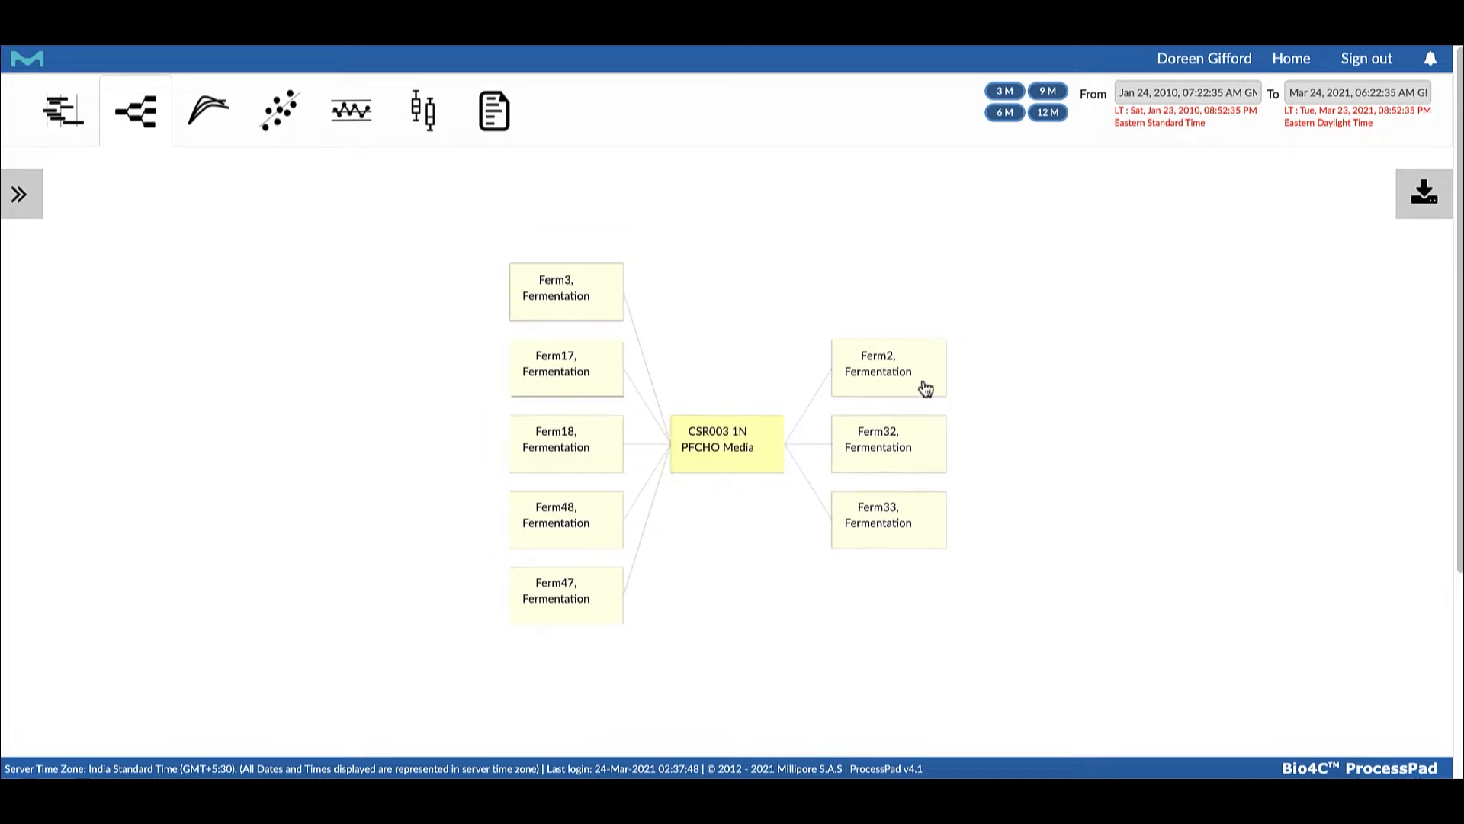
pyautogui.click(900, 354)
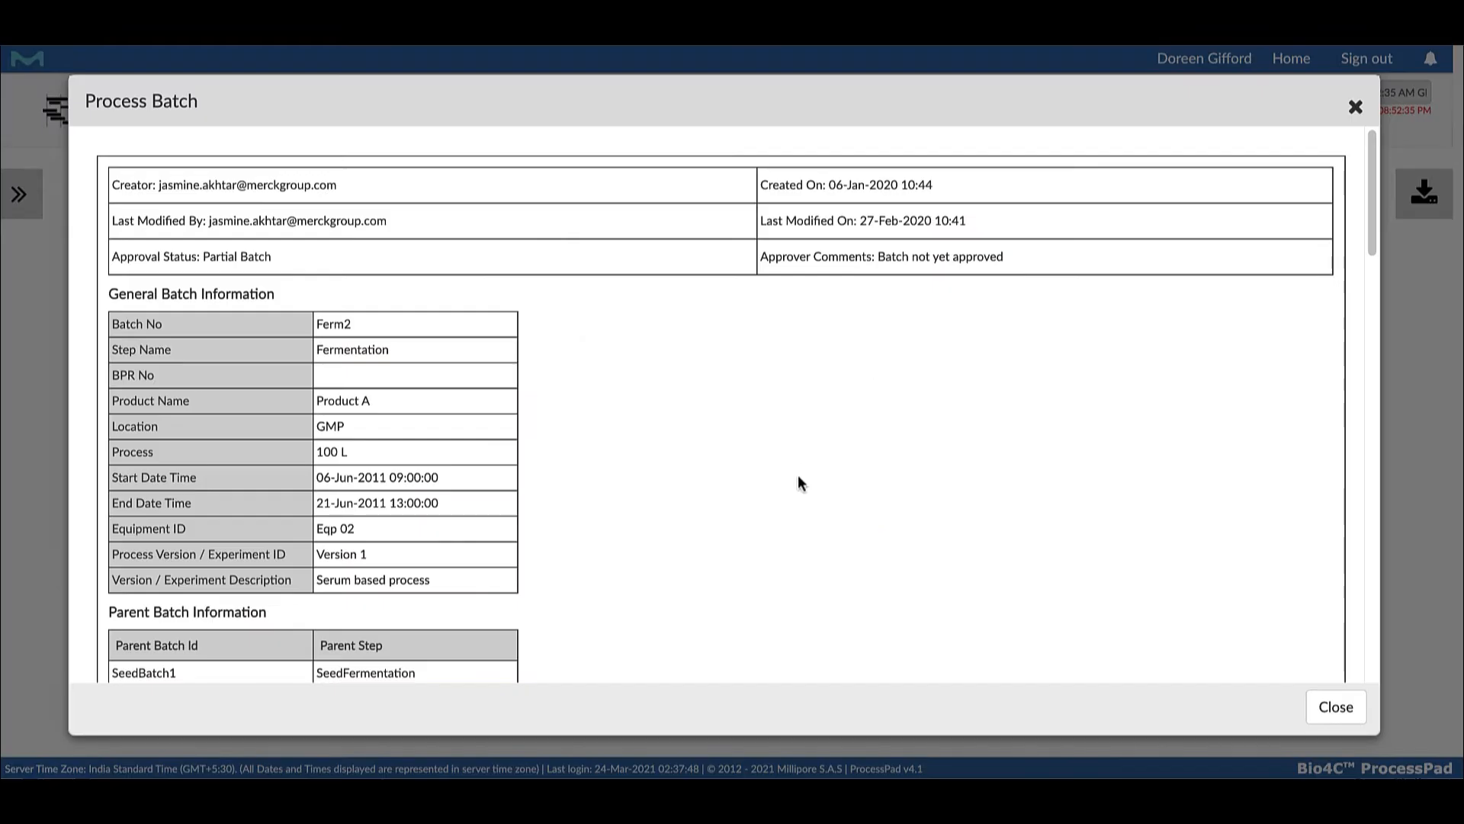
pyautogui.scroll(-4, 780, 509)
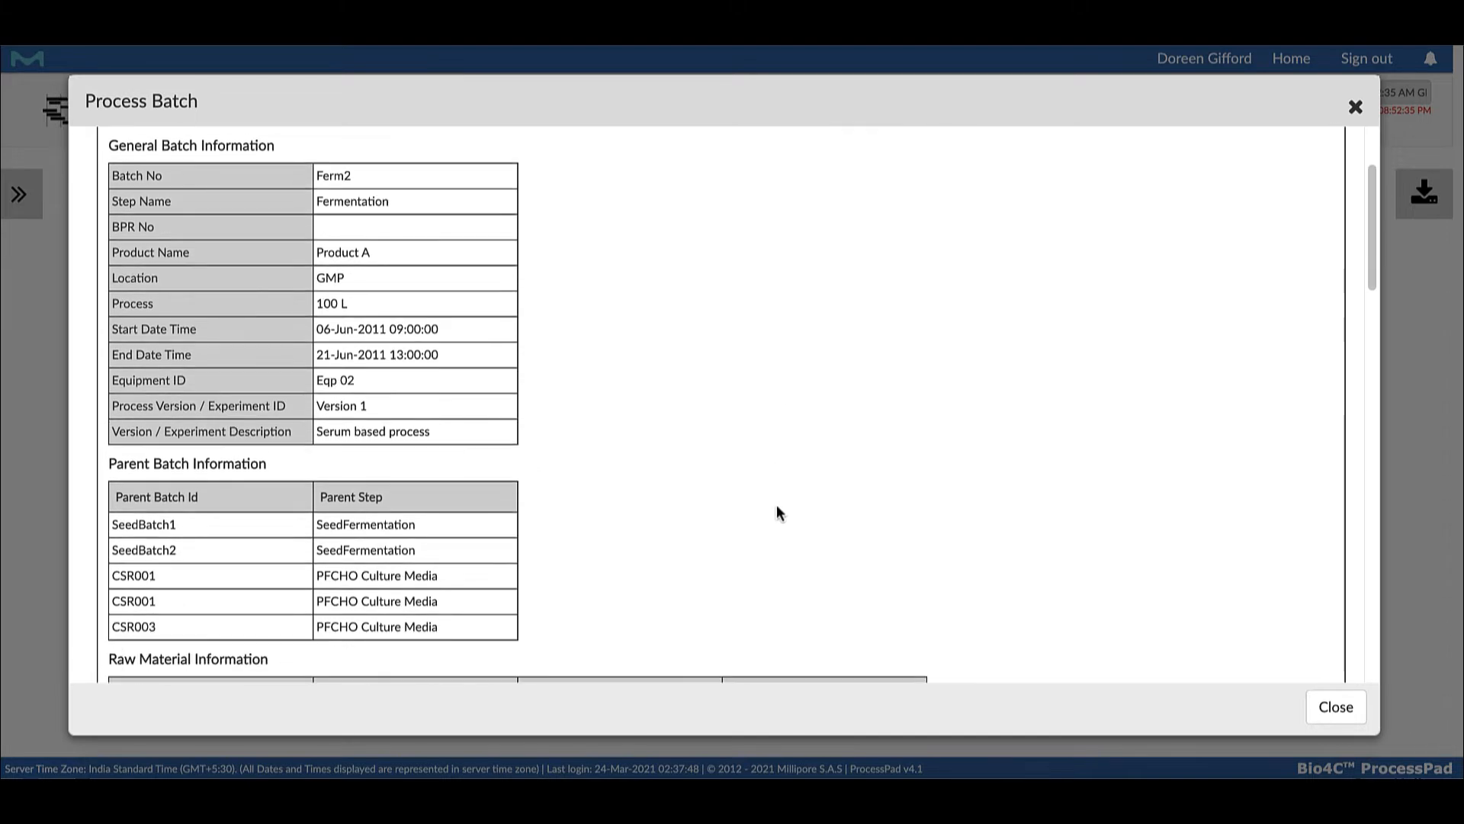
pyautogui.scroll(-15, 778, 510)
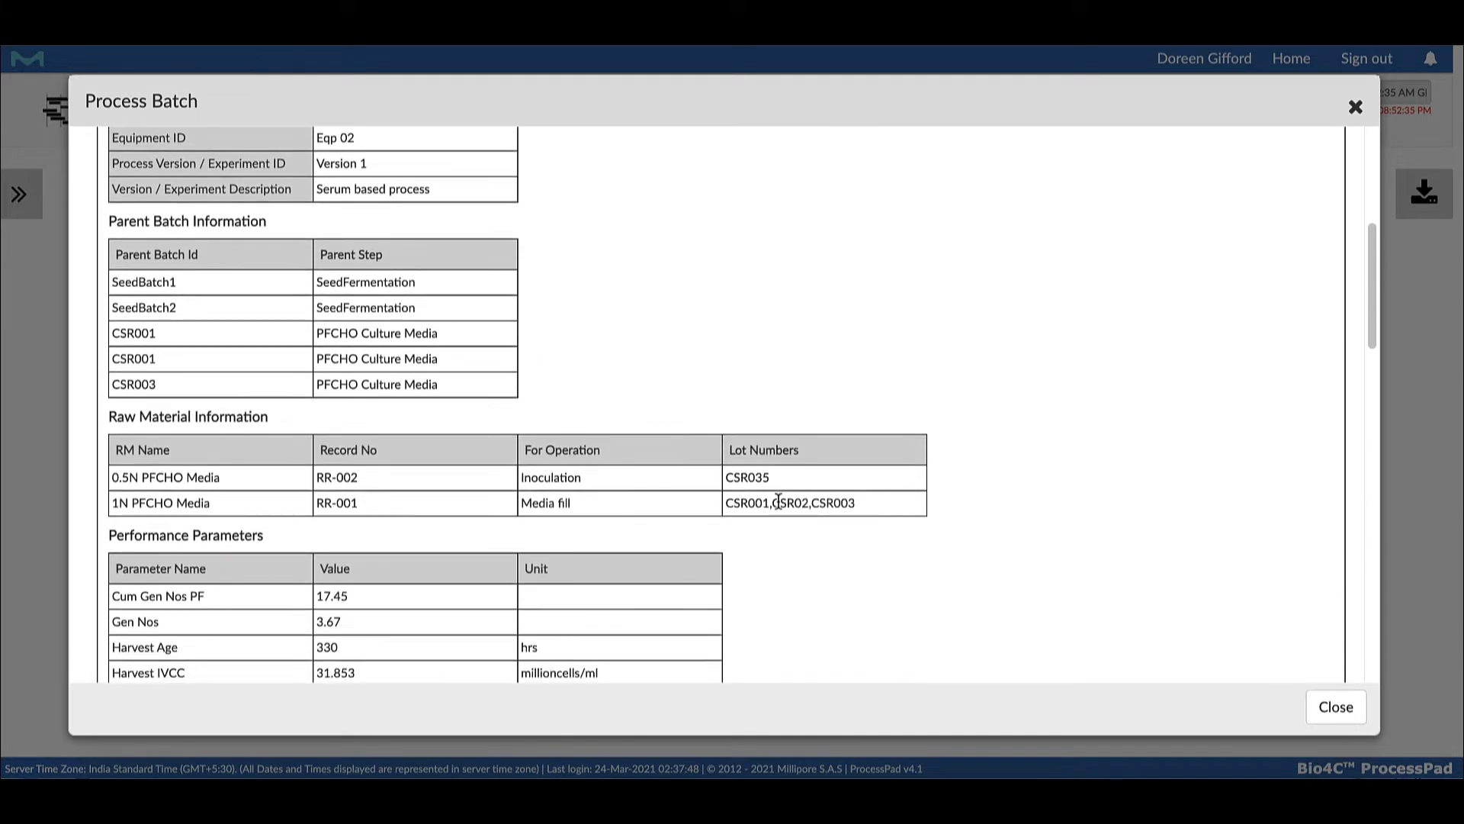
pyautogui.scroll(-8, 777, 499)
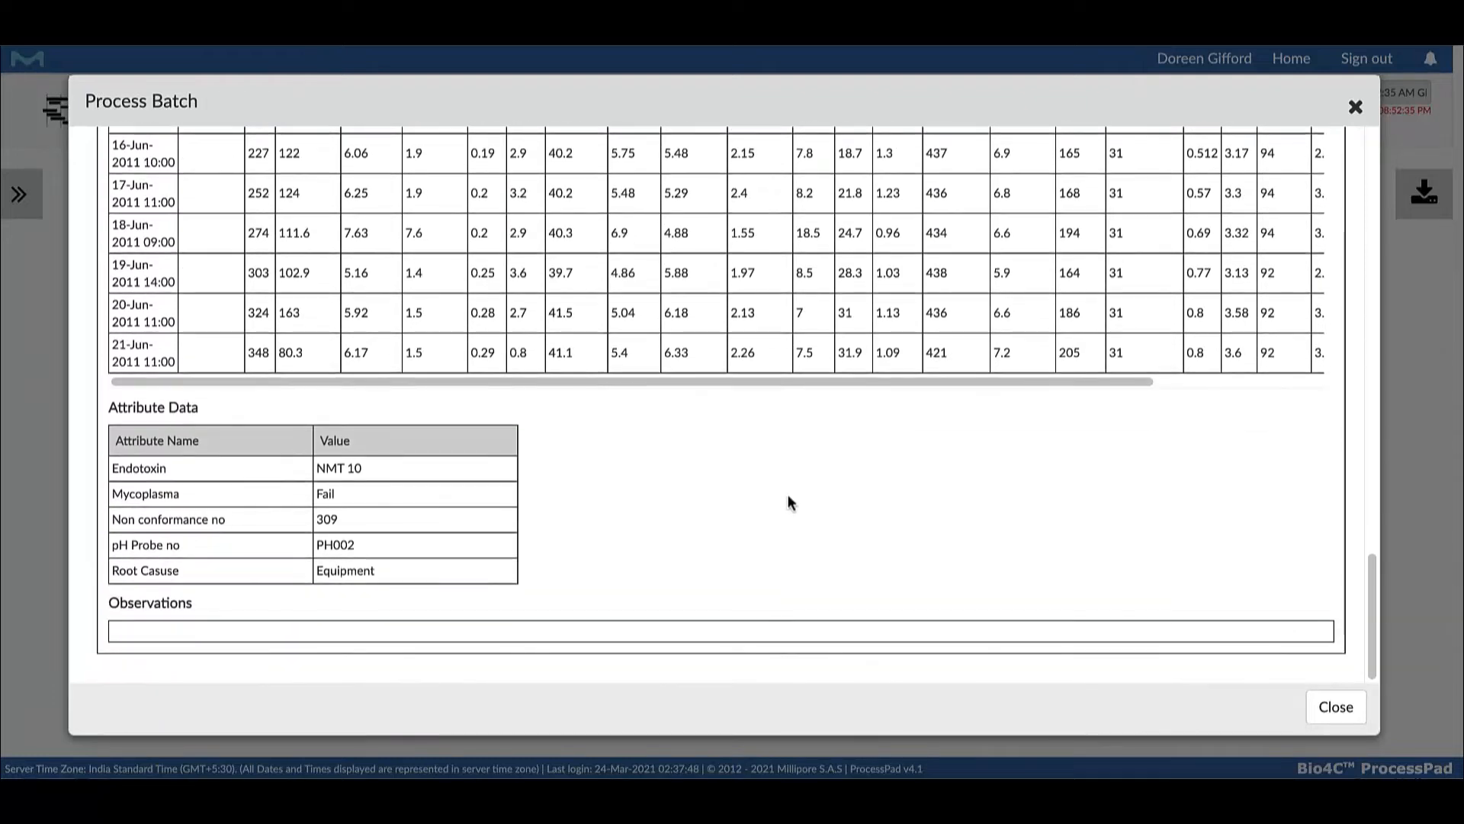
pyautogui.click(1330, 707)
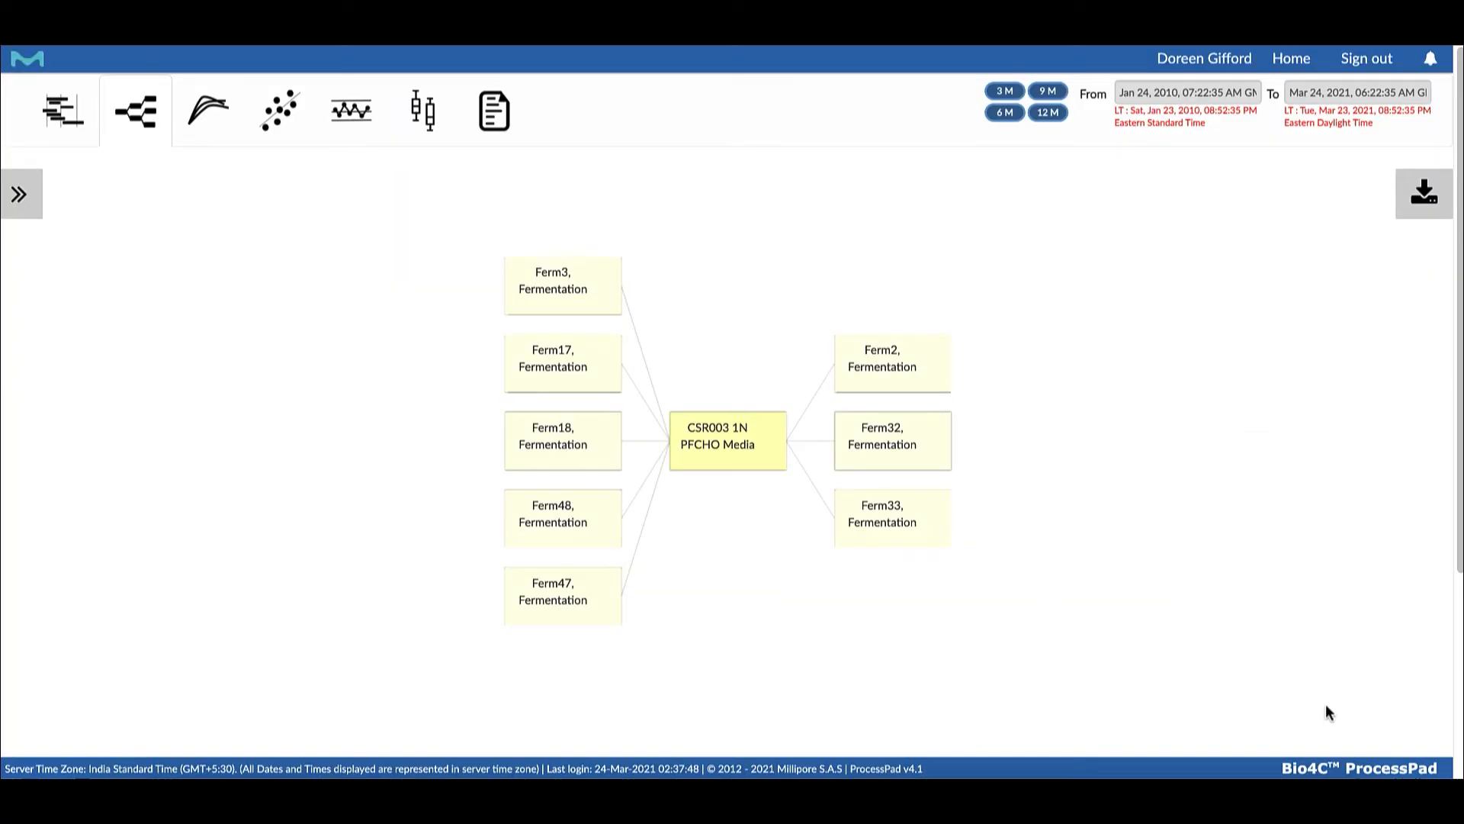
# Download the CSR003 raw material lot tree as a PNG image and open the downloaded file
pyautogui.click(1420, 195)
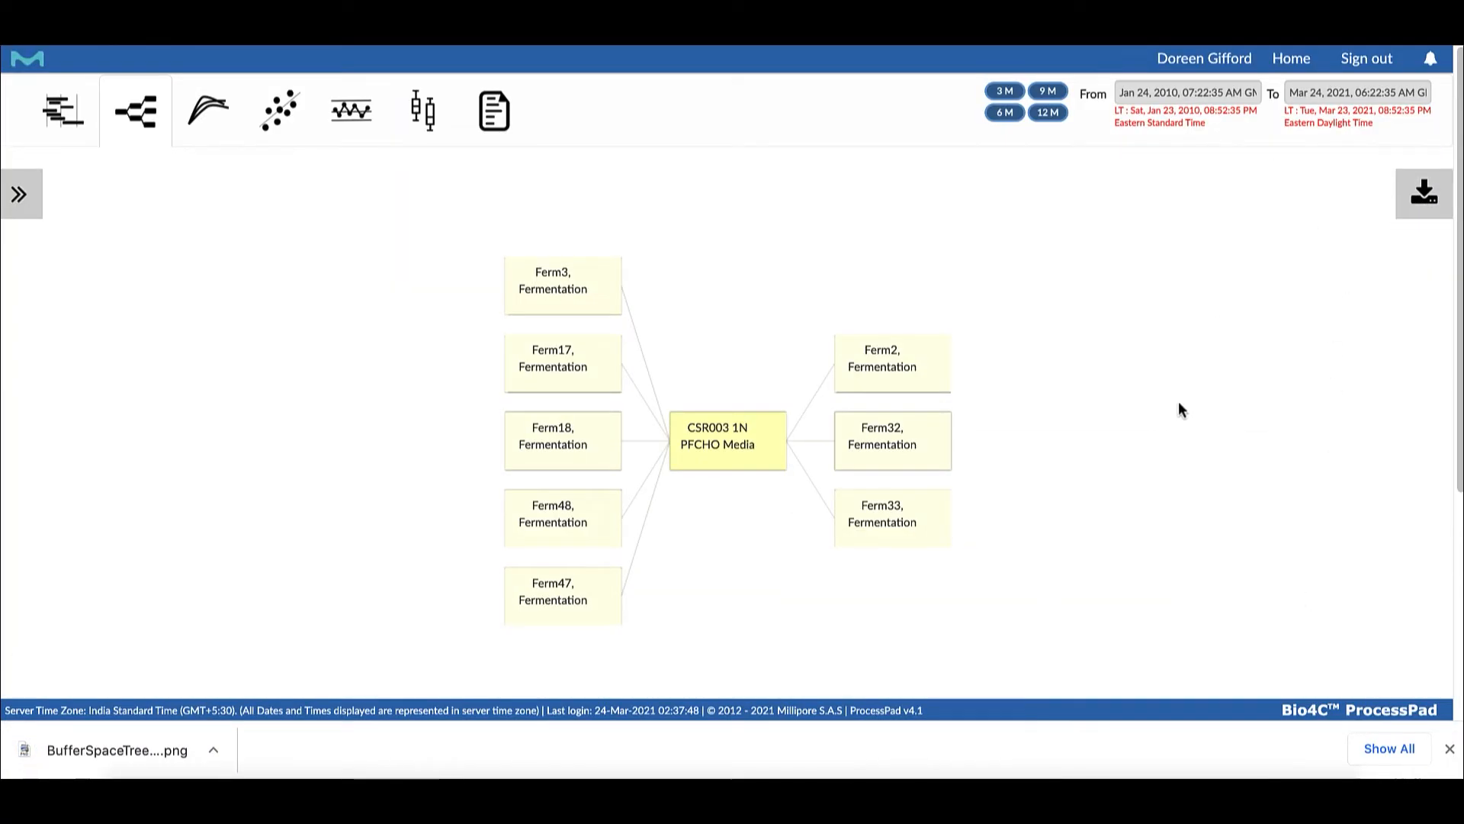
pyautogui.click(137, 749)
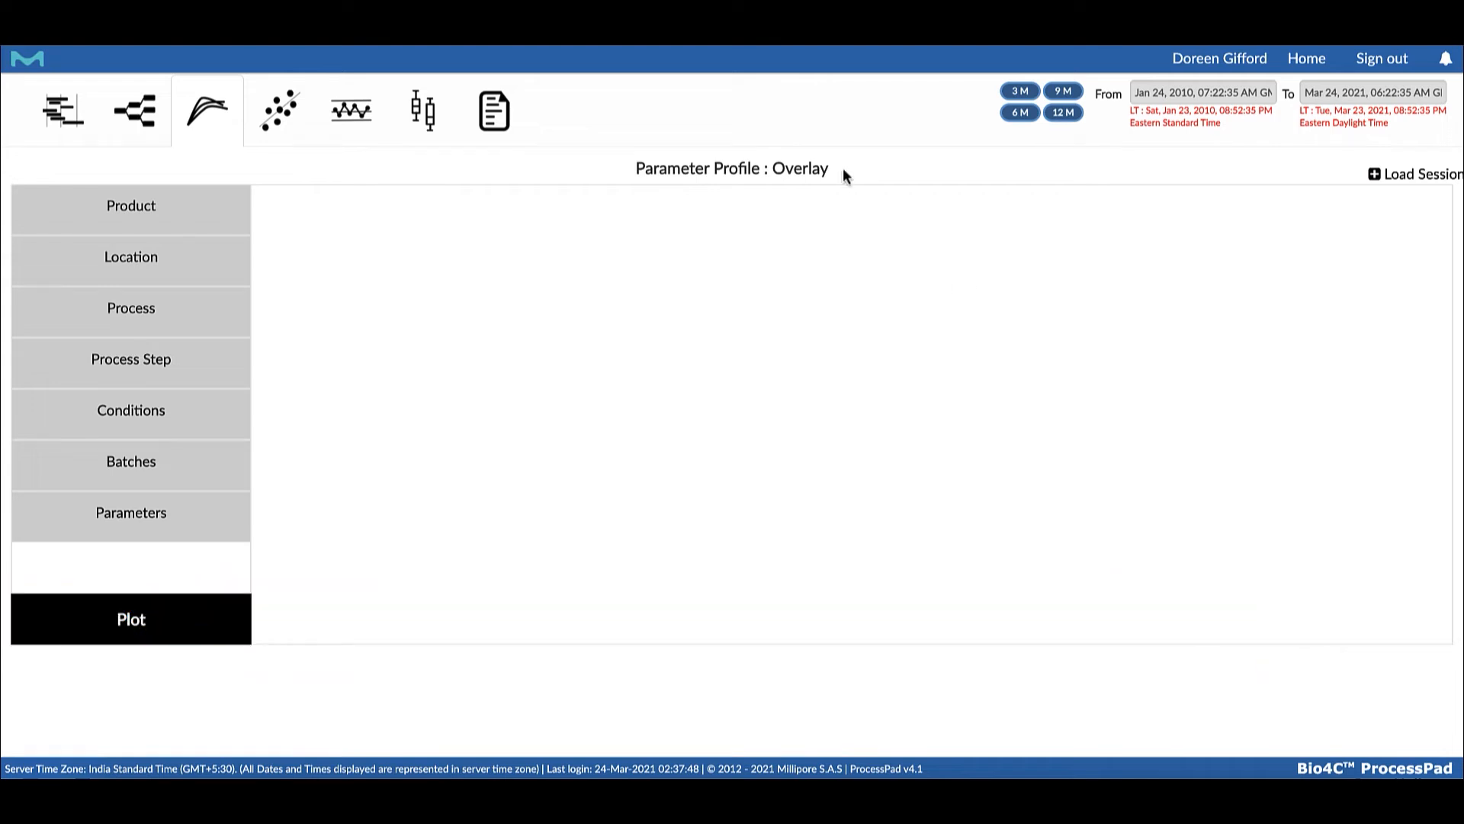
# Set up the parameter profile overlay for Product A, location GMP, process 100 L and the Fermentation process step
pyautogui.click(143, 201)
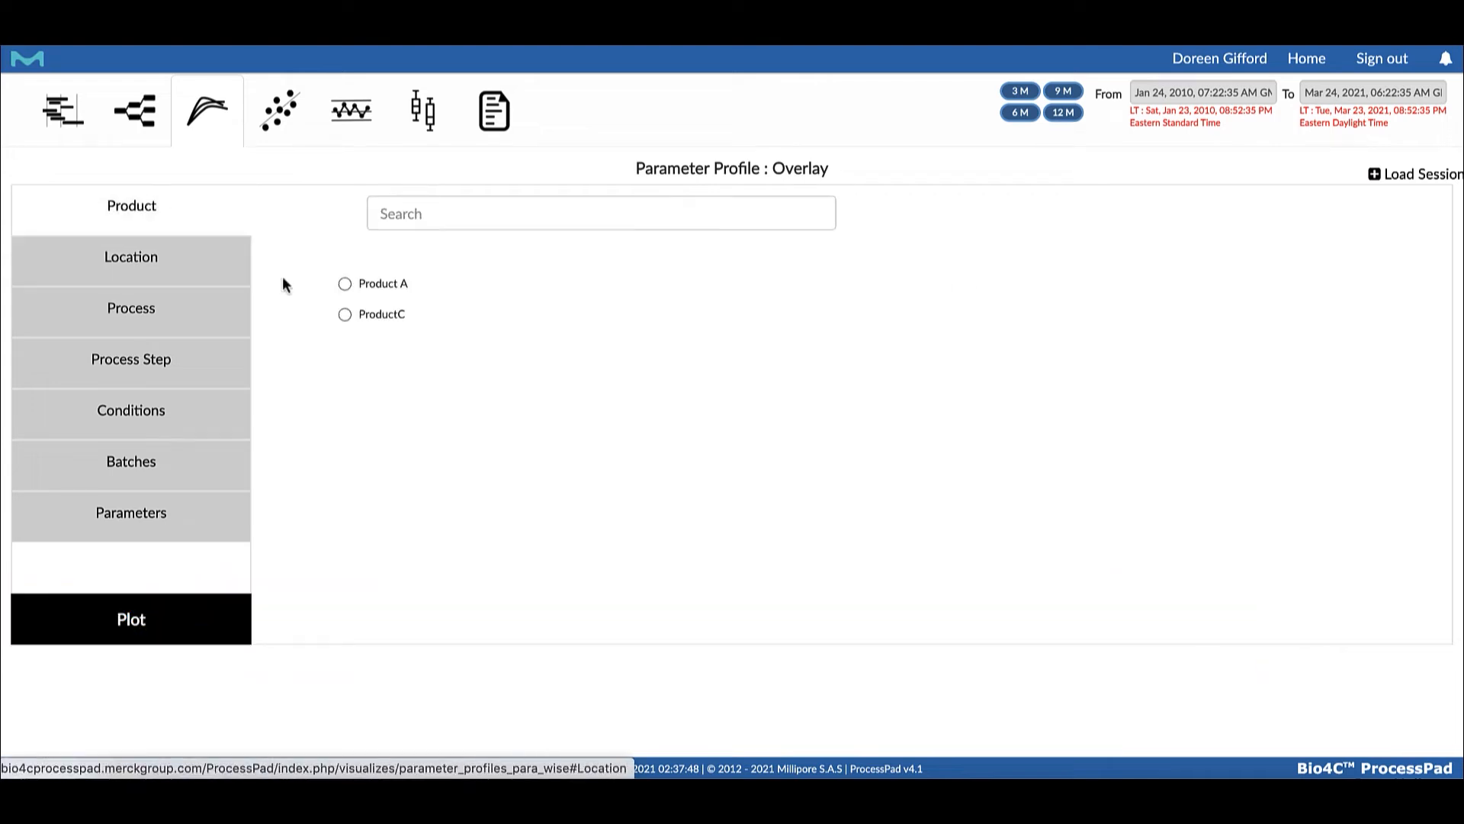
pyautogui.click(344, 284)
pyautogui.click(141, 257)
pyautogui.click(344, 286)
pyautogui.click(174, 317)
pyautogui.click(344, 317)
pyautogui.click(179, 364)
pyautogui.click(342, 323)
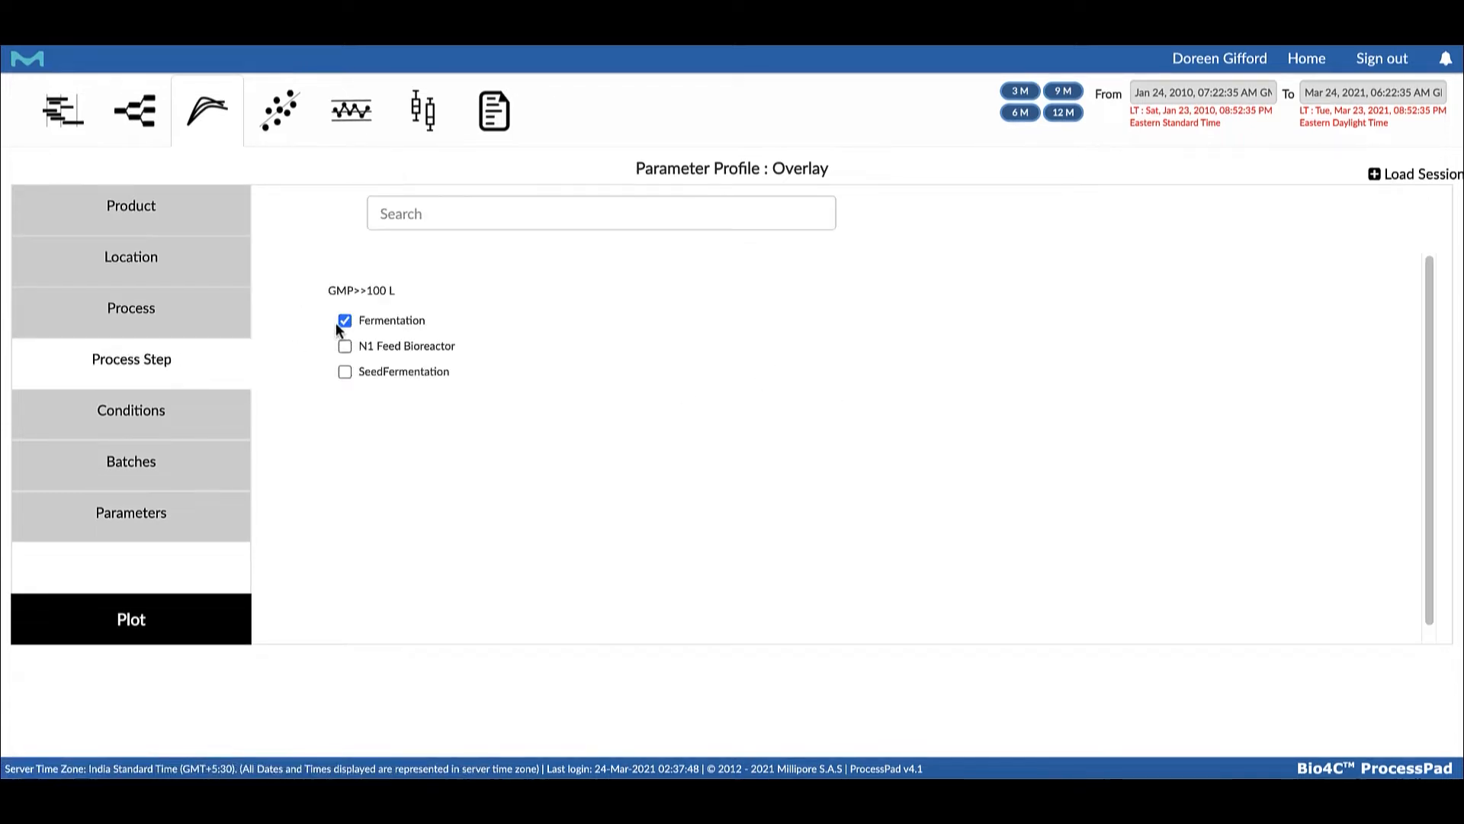
# Select the Version 1 serum based process condition and batches Ferm1 to Ferm5 for the overlay
pyautogui.click(246, 398)
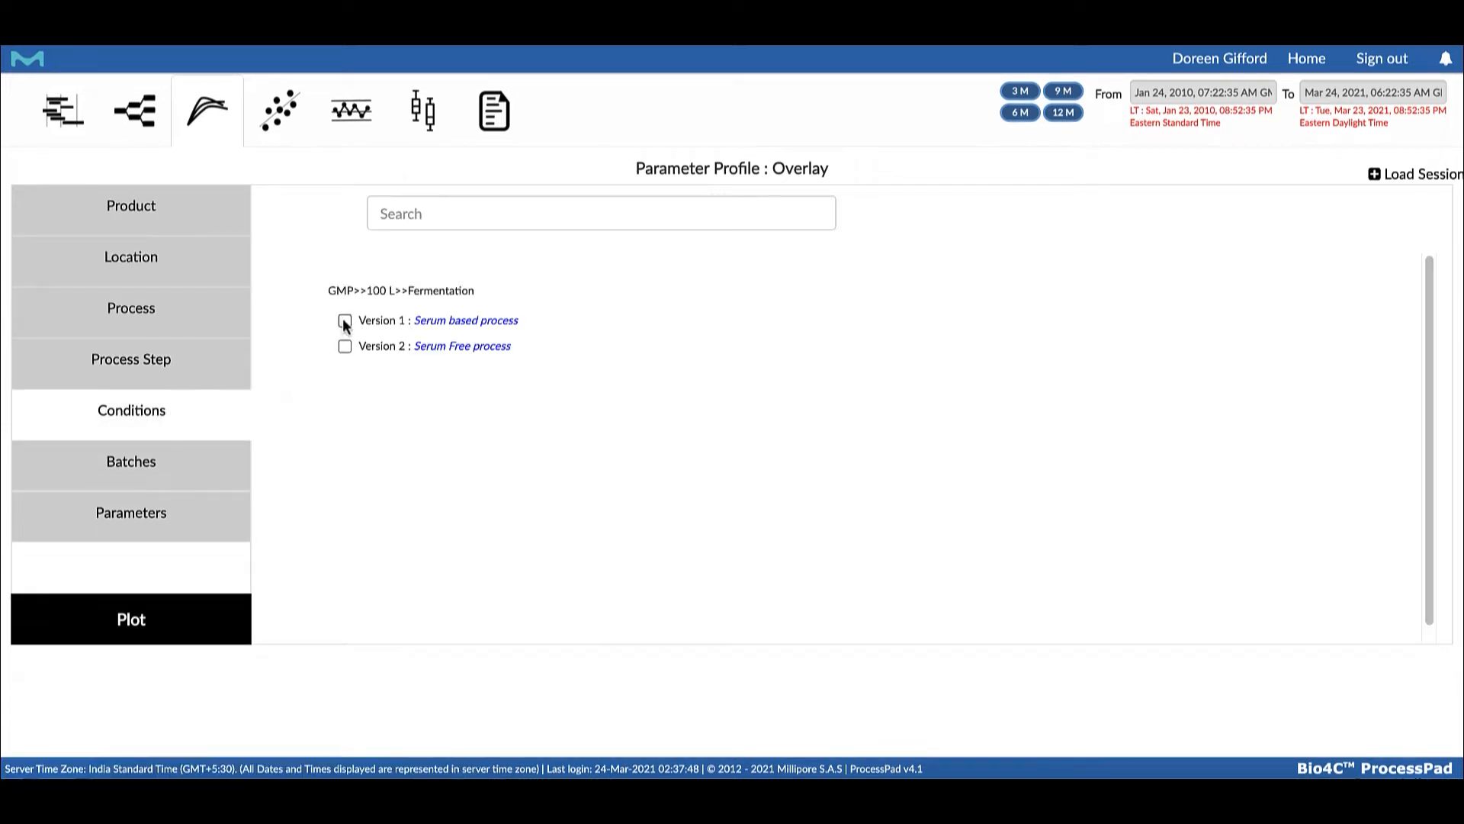
pyautogui.click(344, 320)
pyautogui.click(180, 450)
pyautogui.click(343, 315)
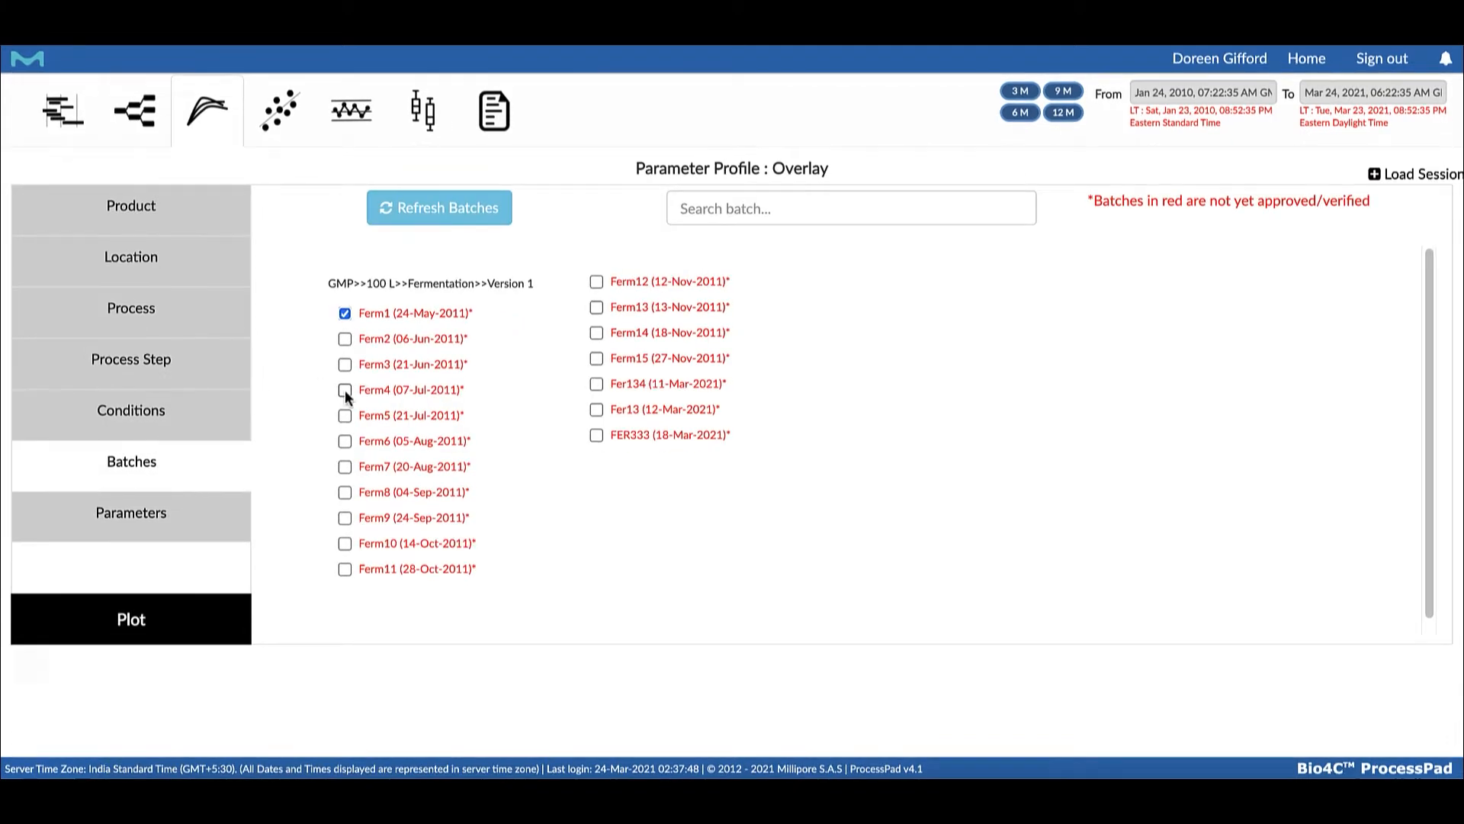
pyautogui.keyDown('shift'); pyautogui.click(343, 416); pyautogui.keyUp('shift')
# Choose the Glucose, Titer, Viability and Viable cells parameters and plot the overlay
pyautogui.click(124, 520)
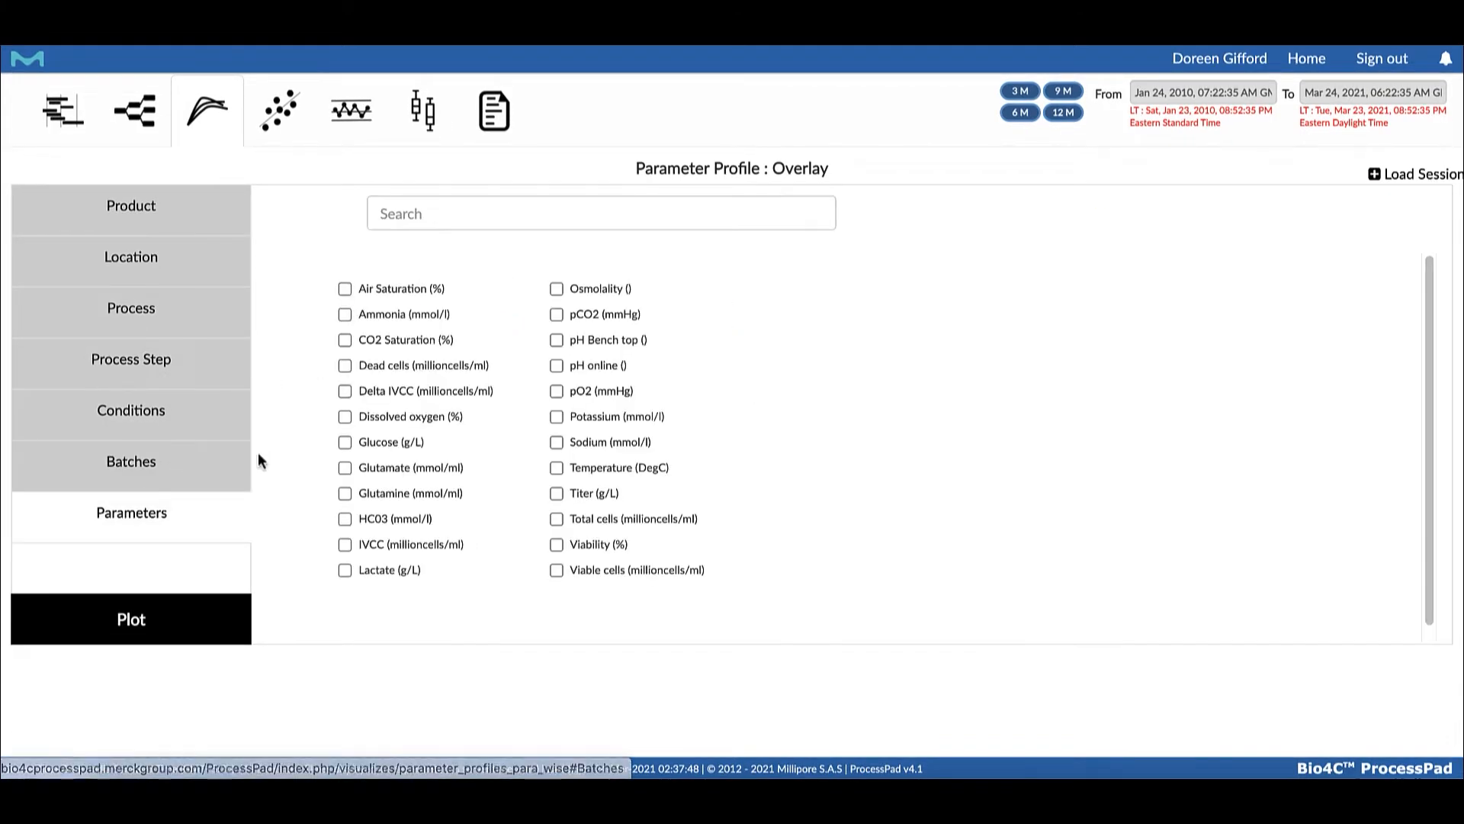
pyautogui.click(345, 441)
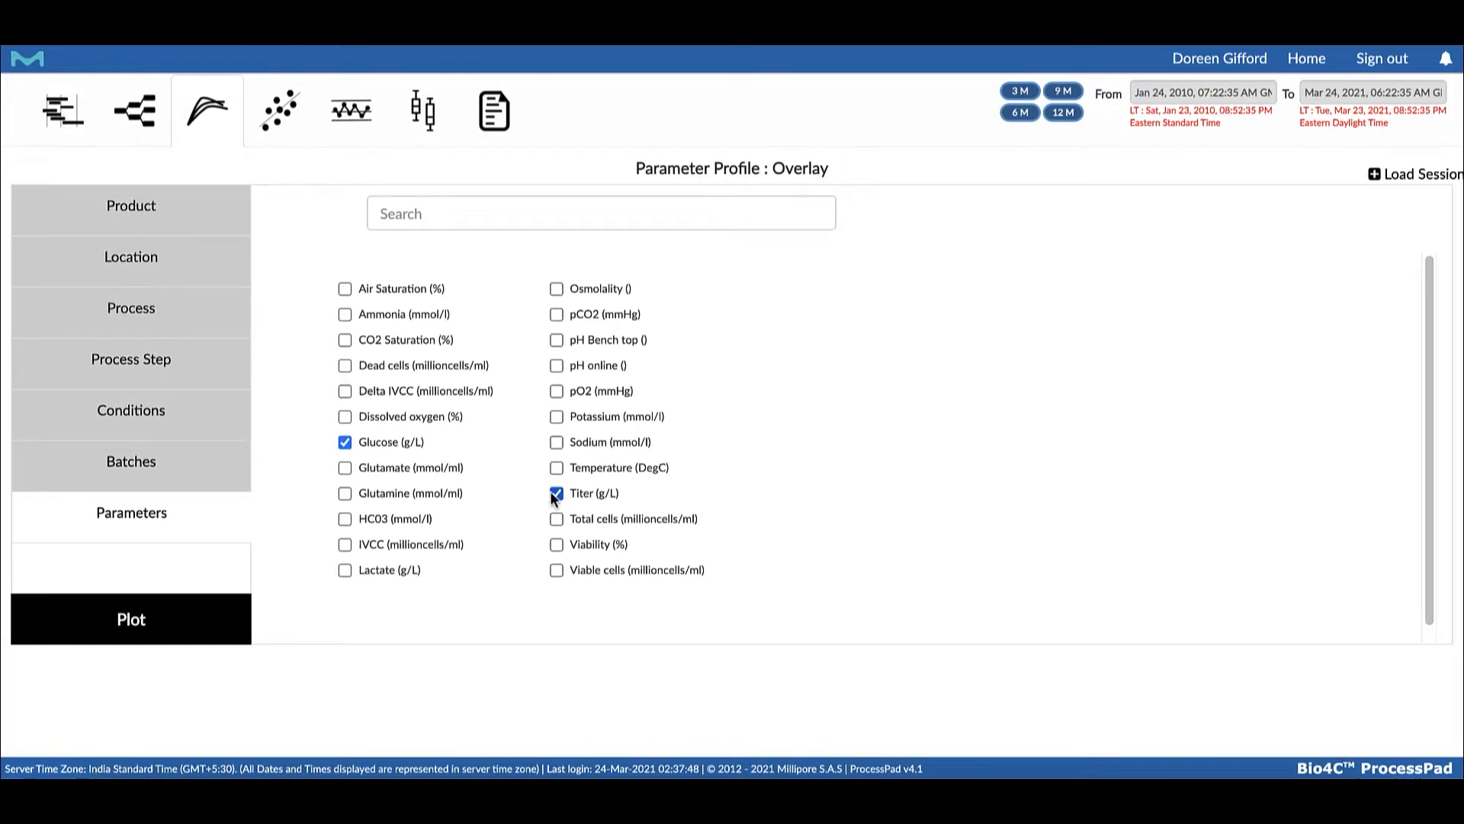
pyautogui.click(556, 544)
pyautogui.click(556, 569)
pyautogui.click(120, 621)
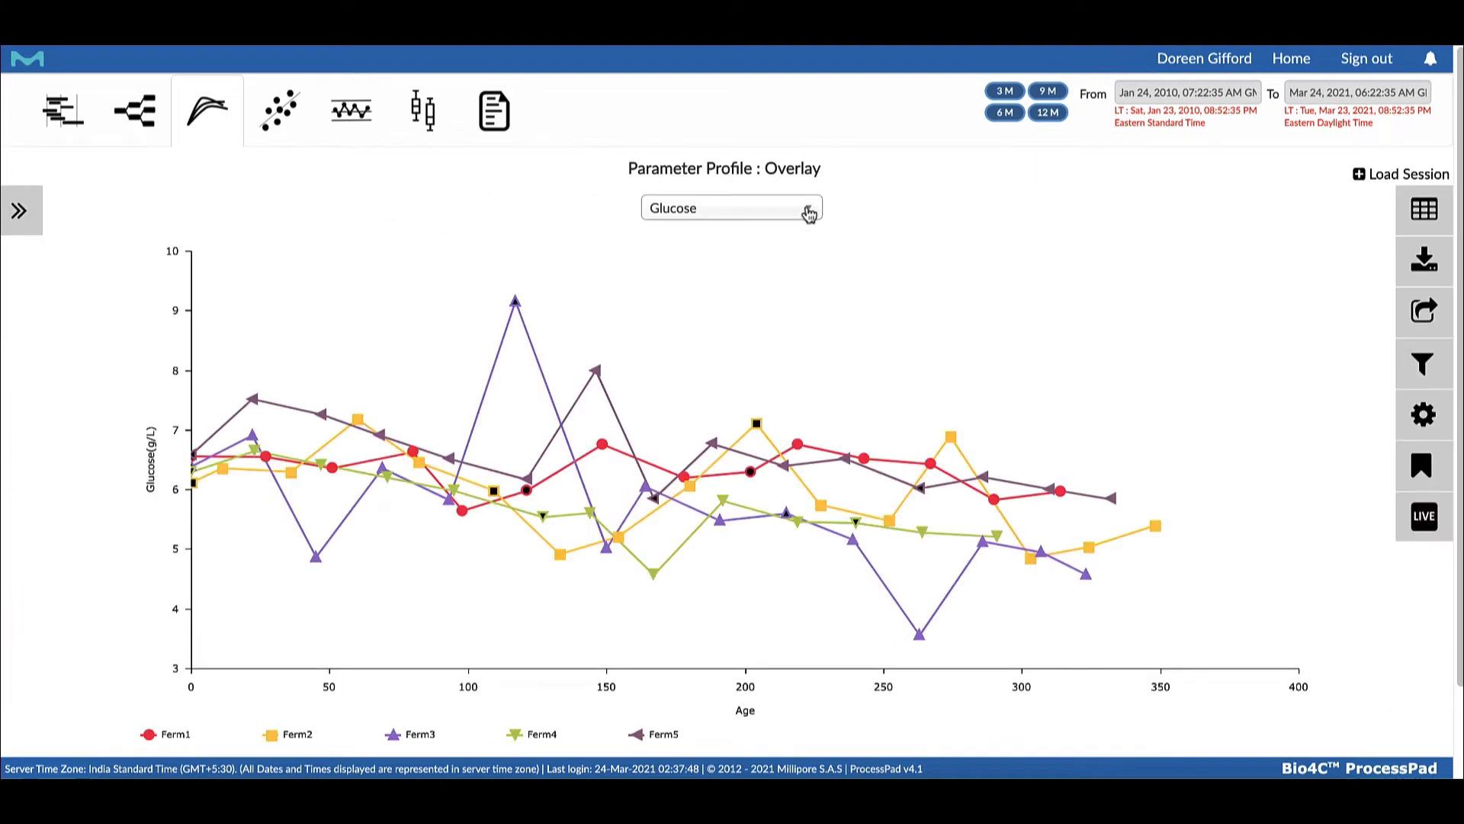
# View the Viable cells overlay, return to Glucose and inspect individual data points of Ferm5 and Ferm2
pyautogui.click(809, 212)
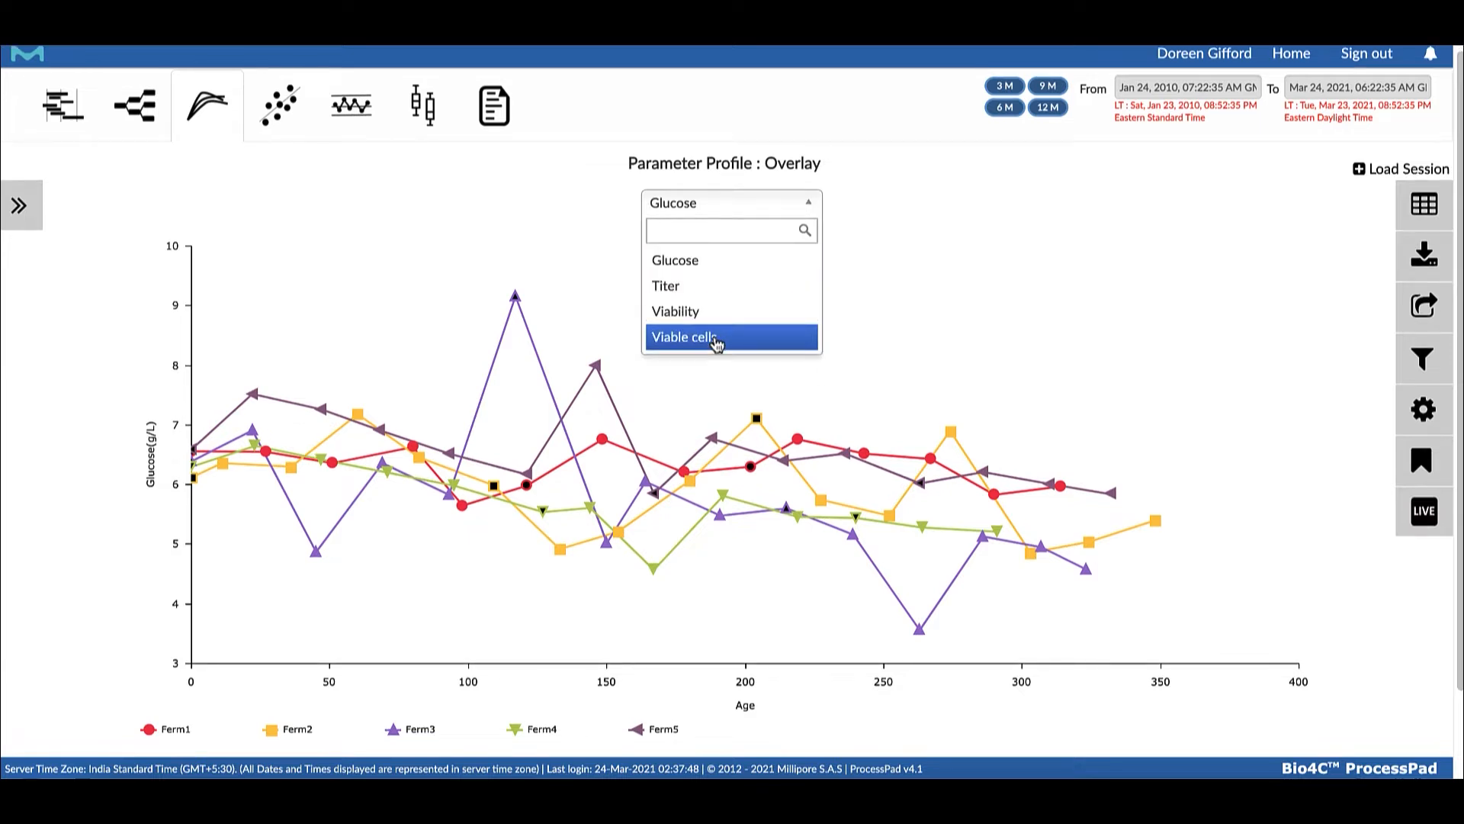
pyautogui.click(717, 339)
pyautogui.click(809, 203)
pyautogui.click(755, 241)
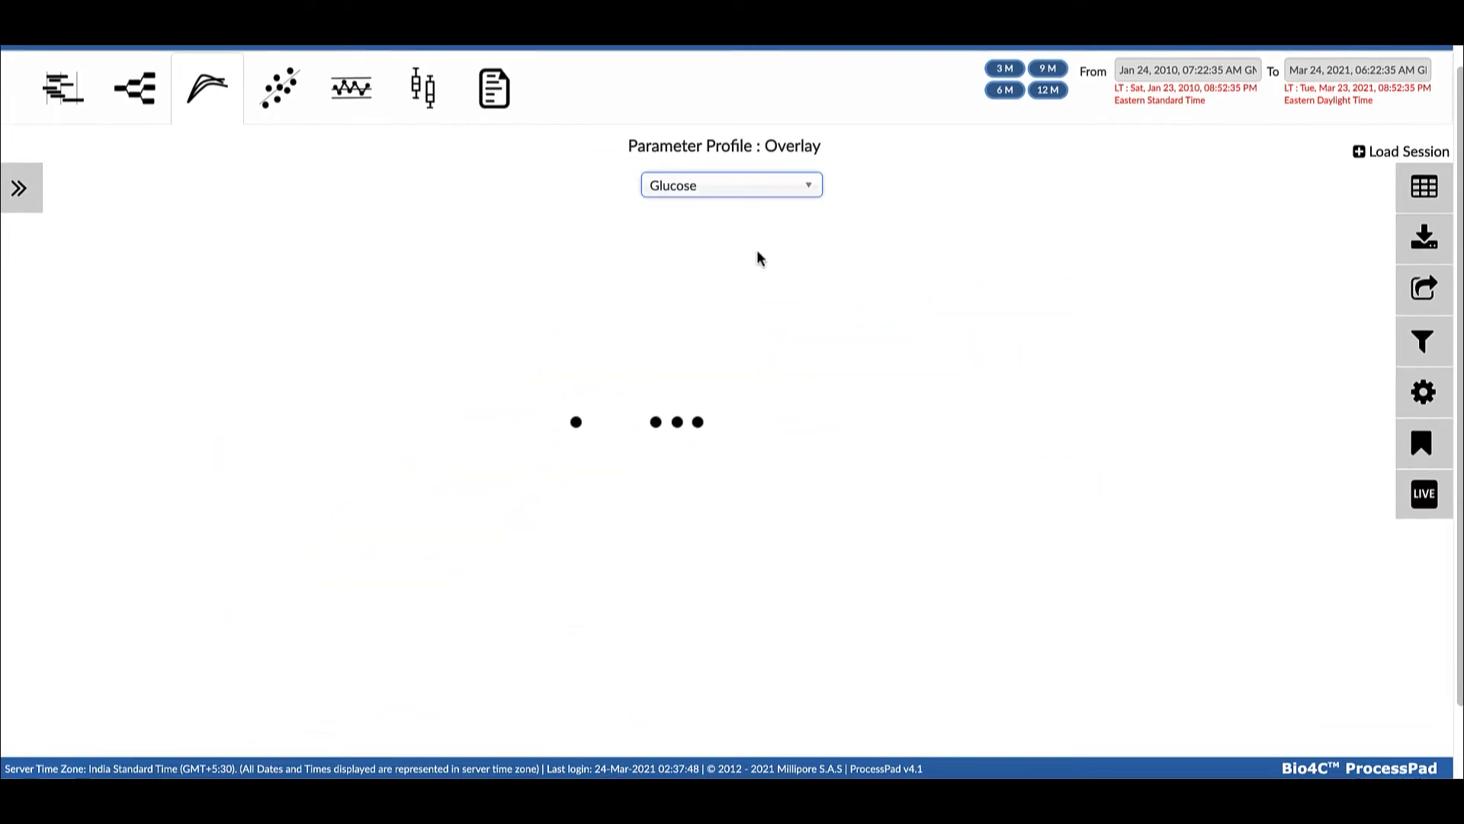
pyautogui.moveTo(594, 349)
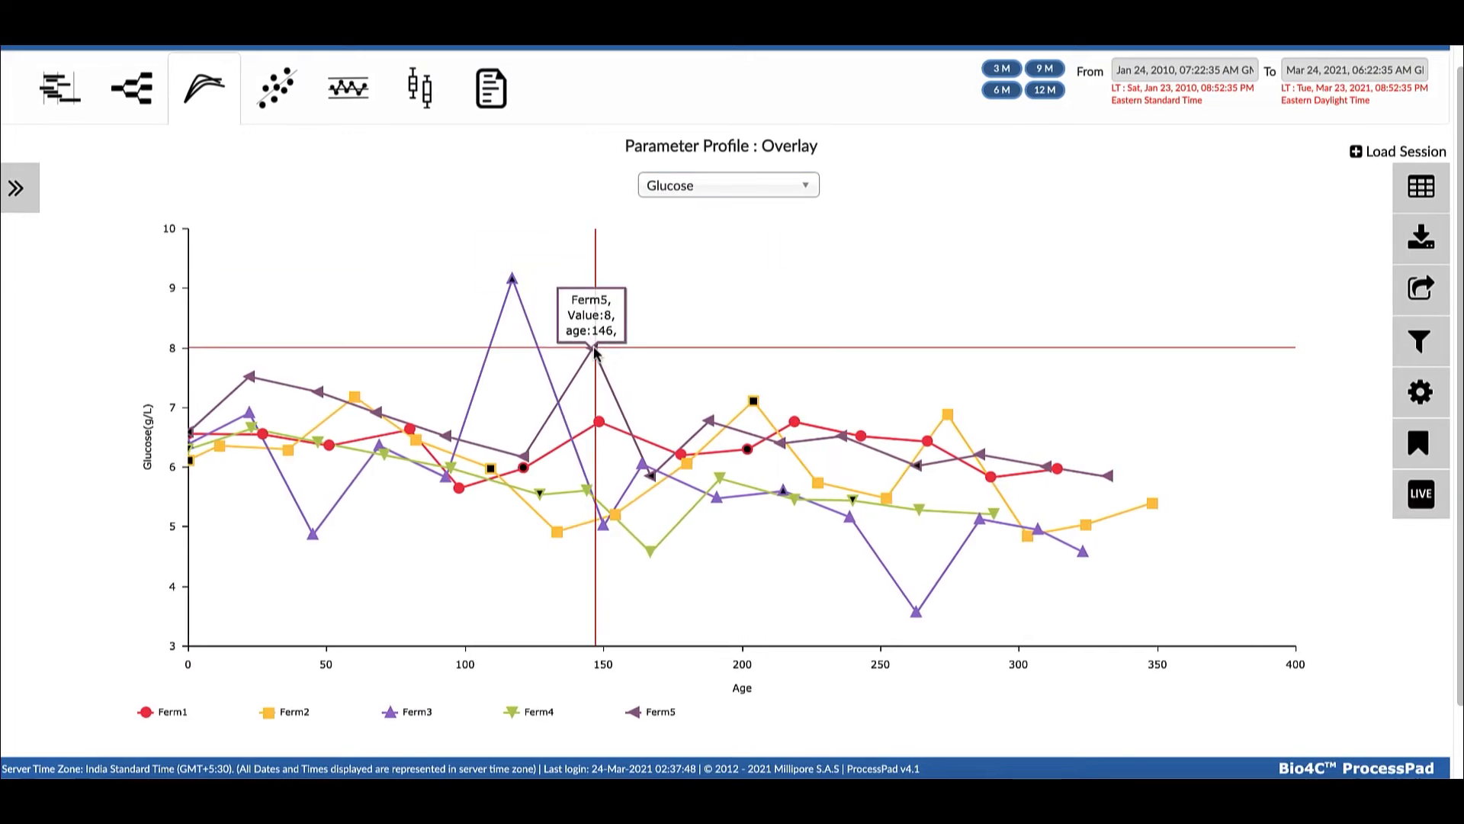
pyautogui.moveTo(948, 414)
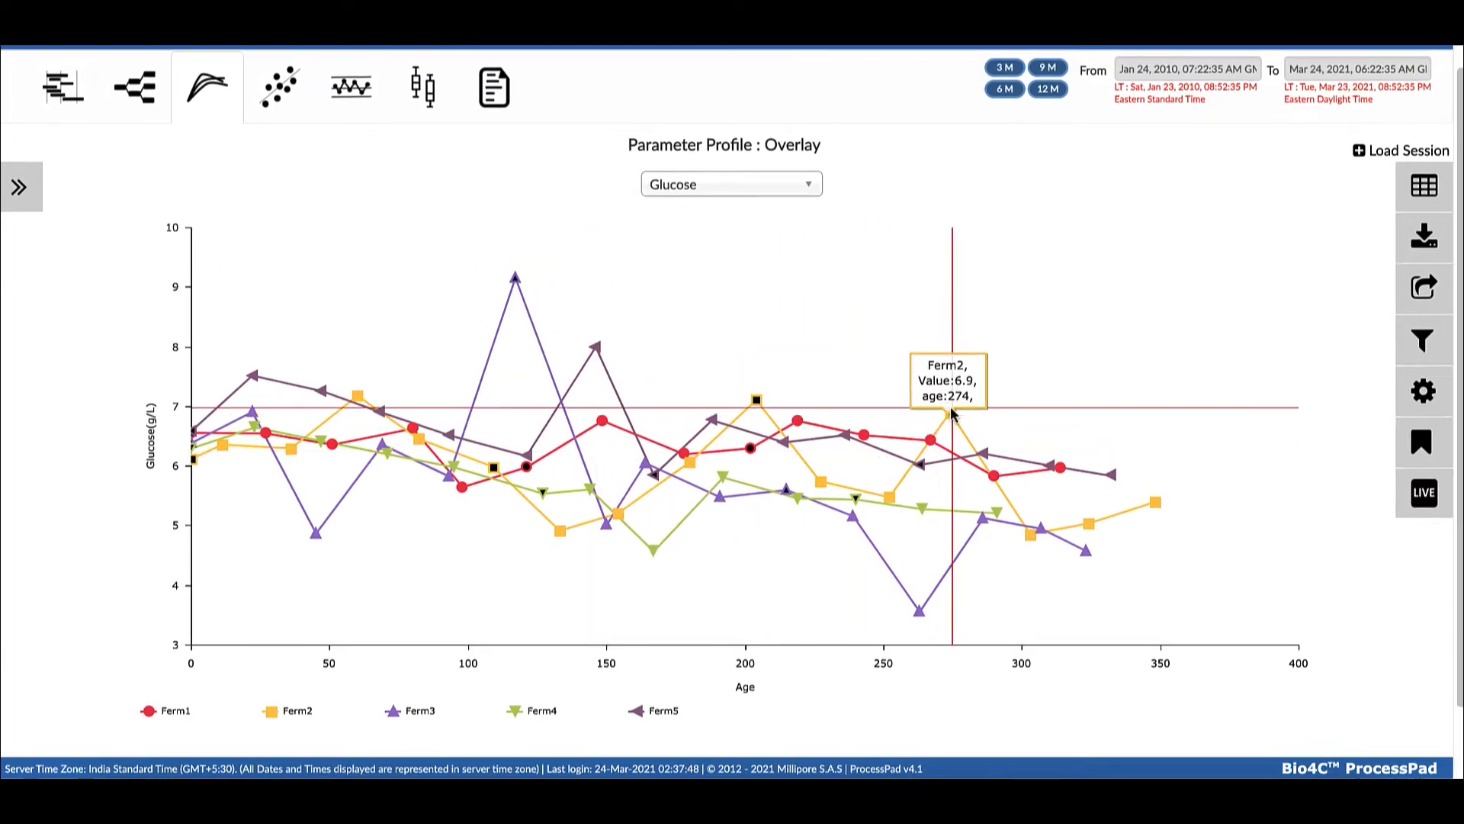
# Add 3 SD plot statistics for equipment Eqp 01 to the Glucose overlay
pyautogui.click(1423, 340)
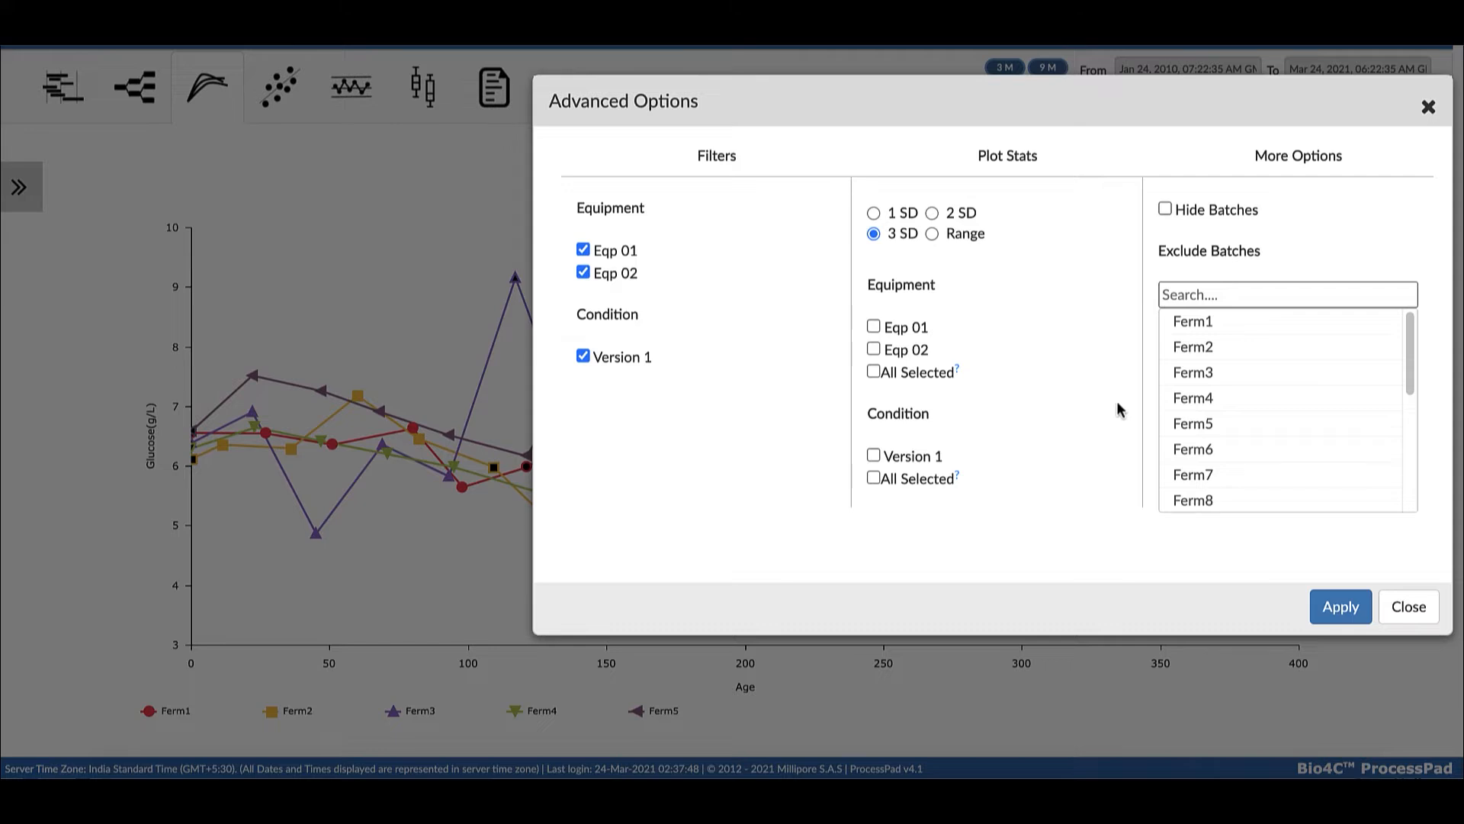
pyautogui.click(874, 328)
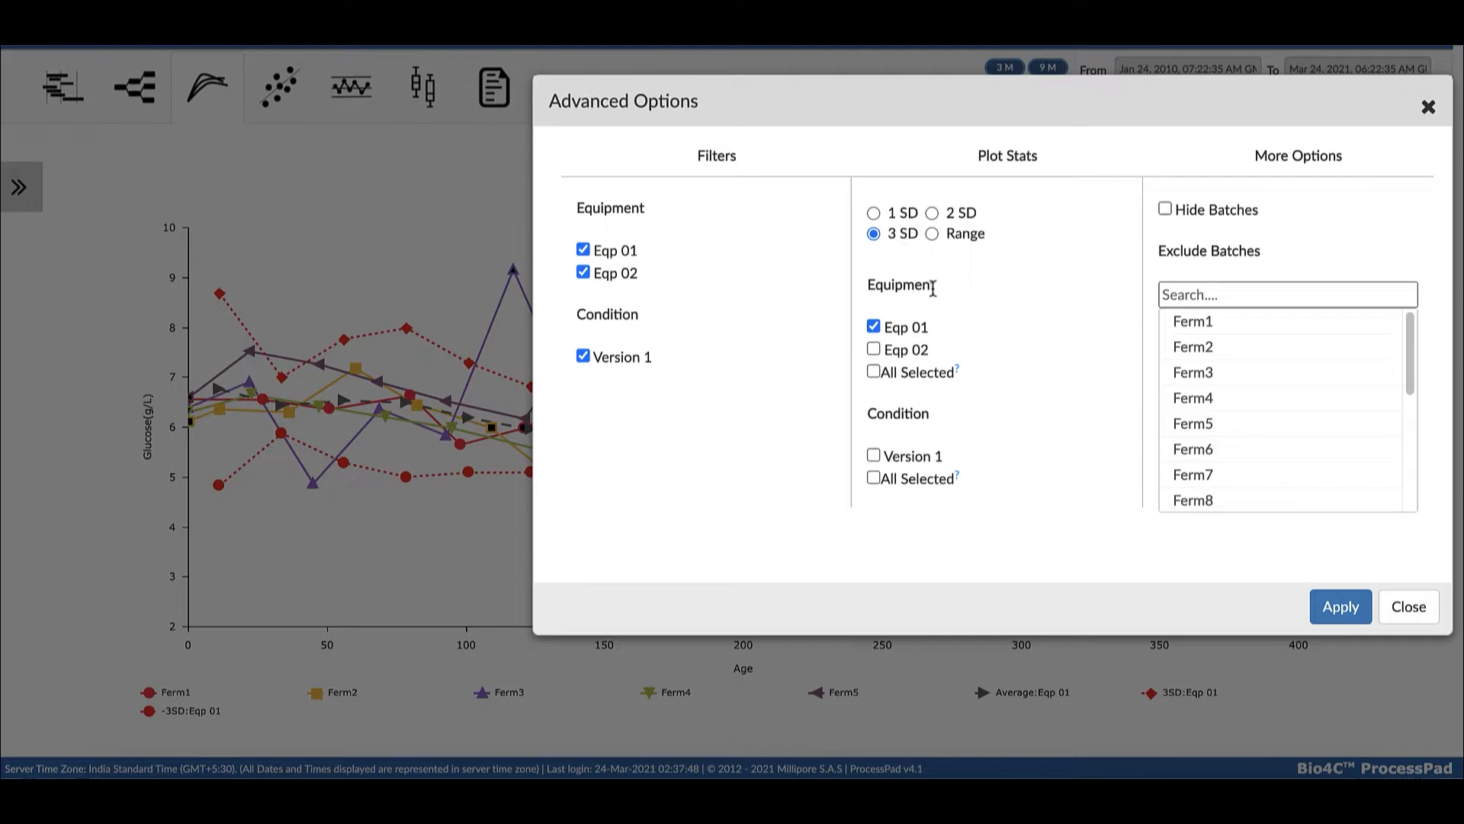
pyautogui.click(1408, 607)
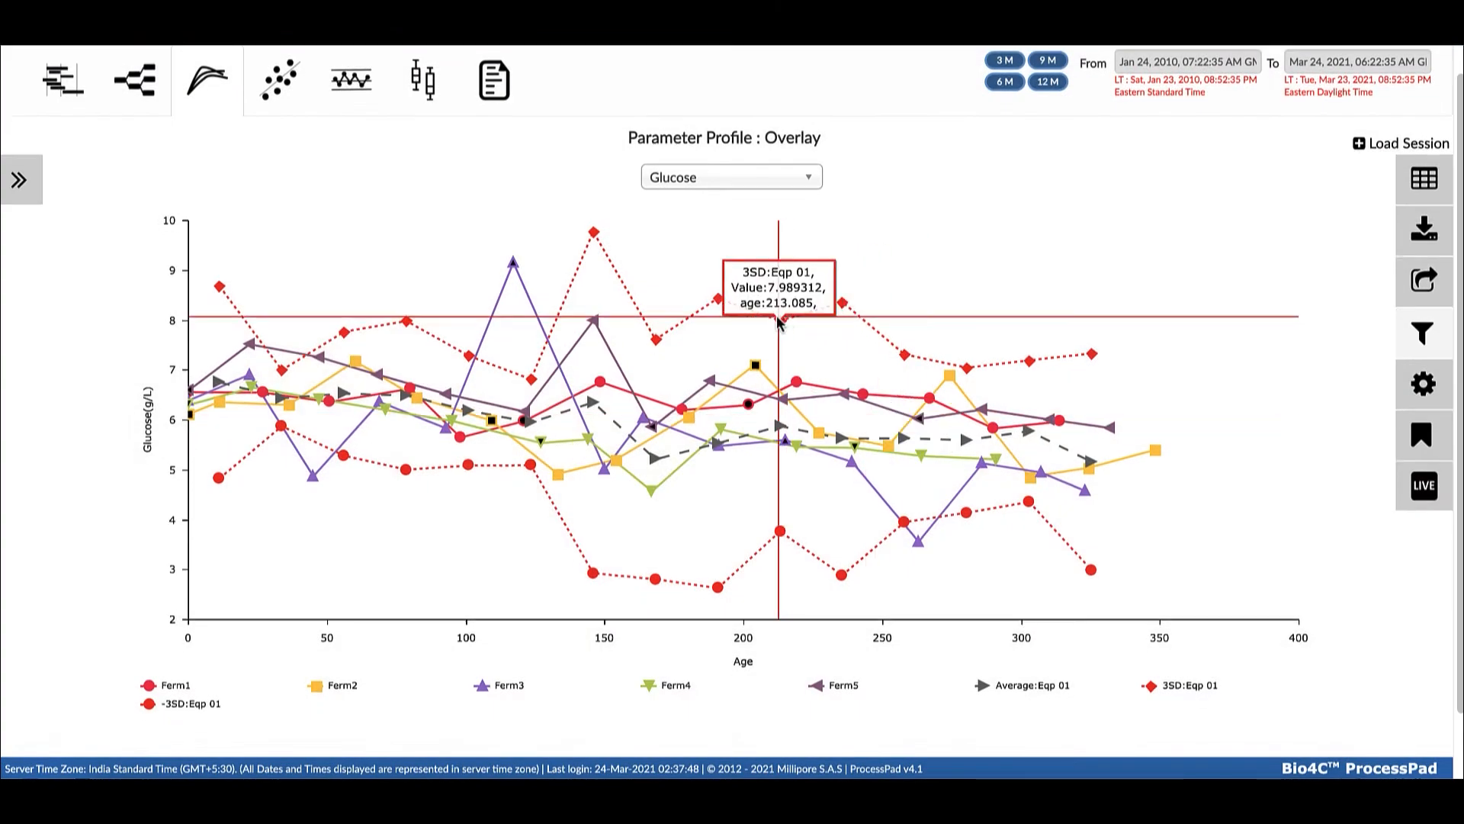
# Add equipment Eqp 02 to the 3 SD plot statistics of the Glucose overlay and inspect the plot
pyautogui.scroll(-1, 913, 538)
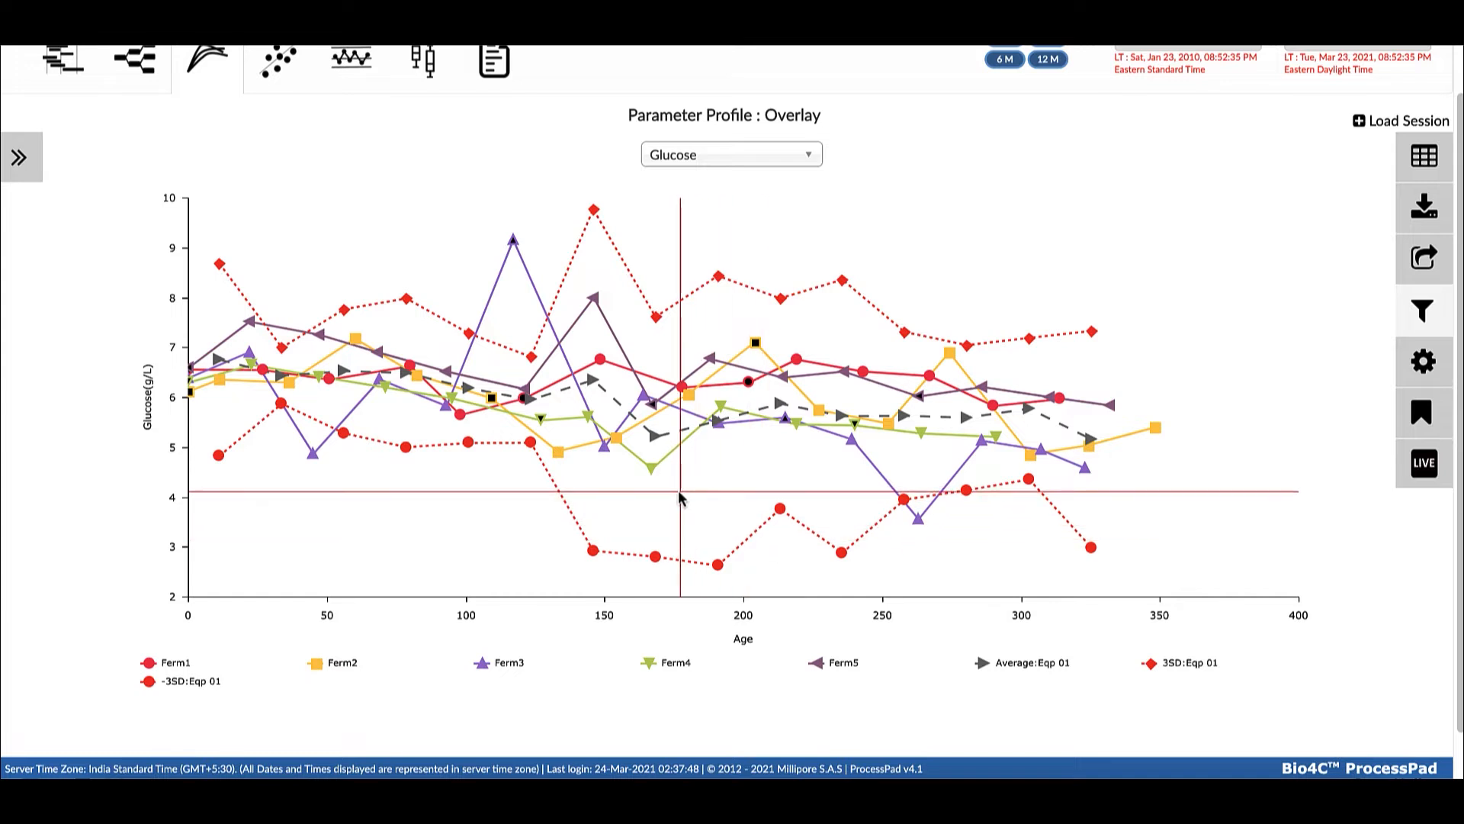
pyautogui.scroll(-1, 511, 229)
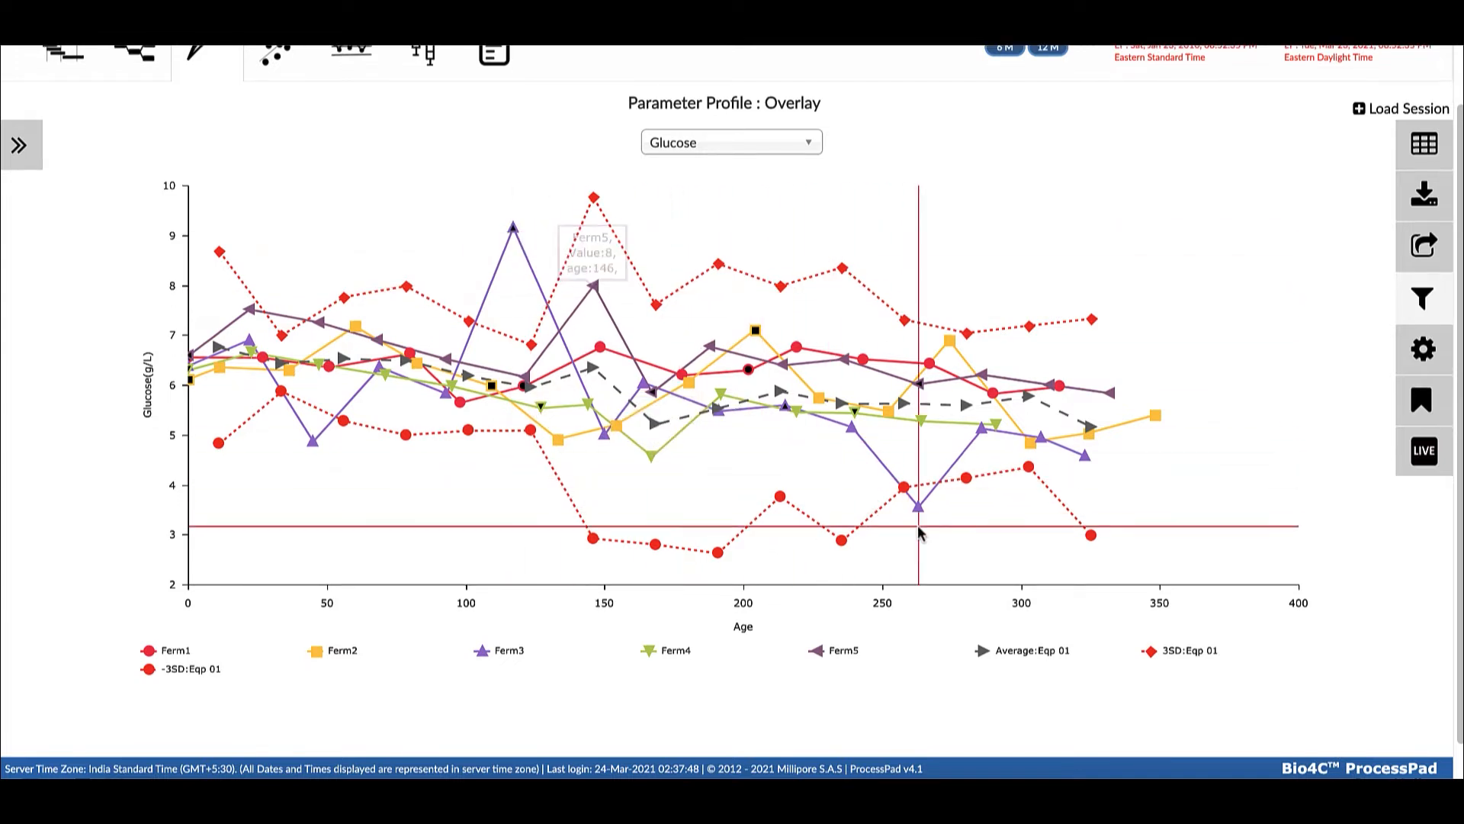
pyautogui.click(1422, 298)
pyautogui.click(873, 349)
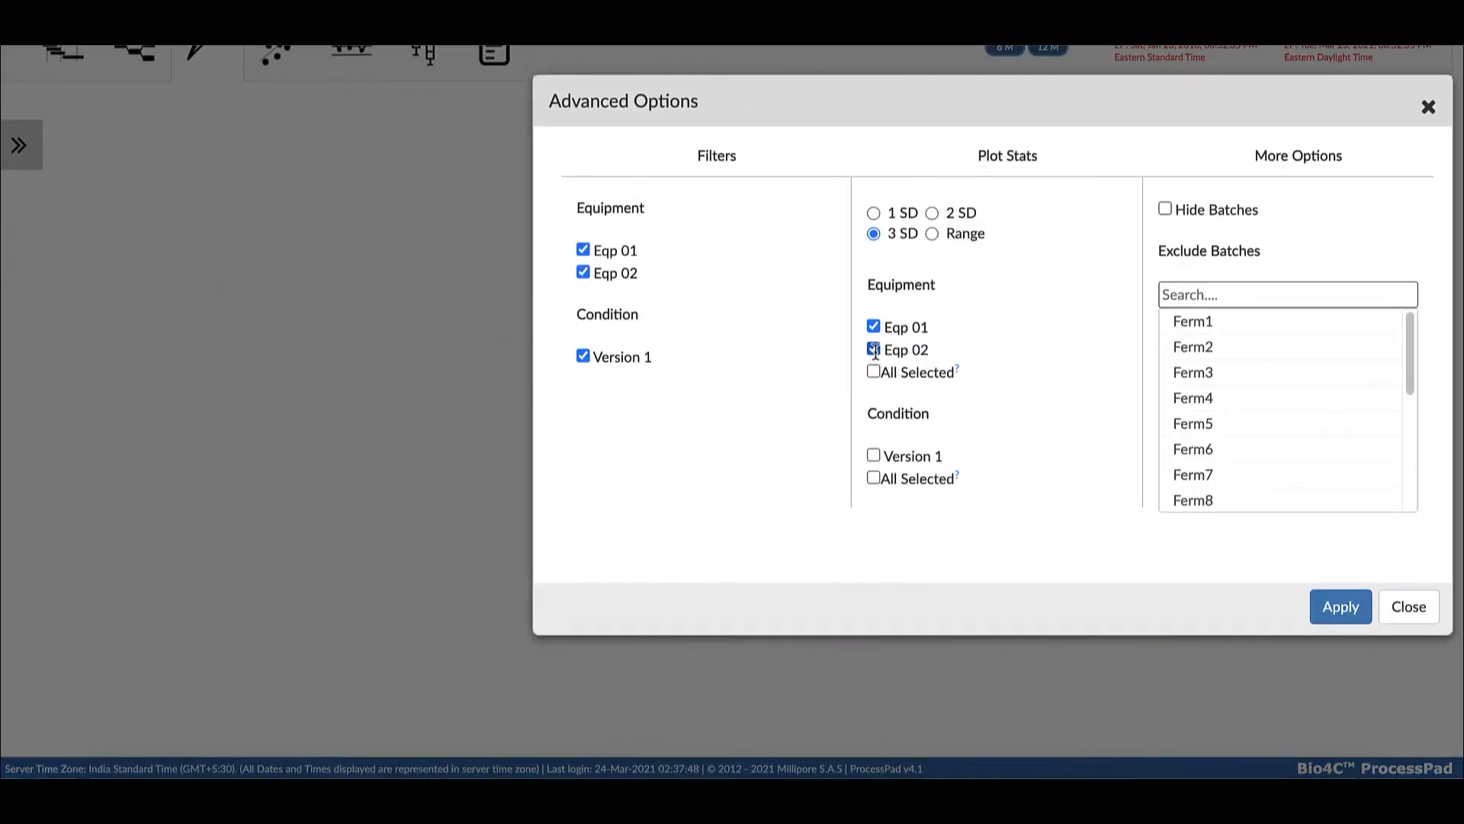
pyautogui.click(1403, 604)
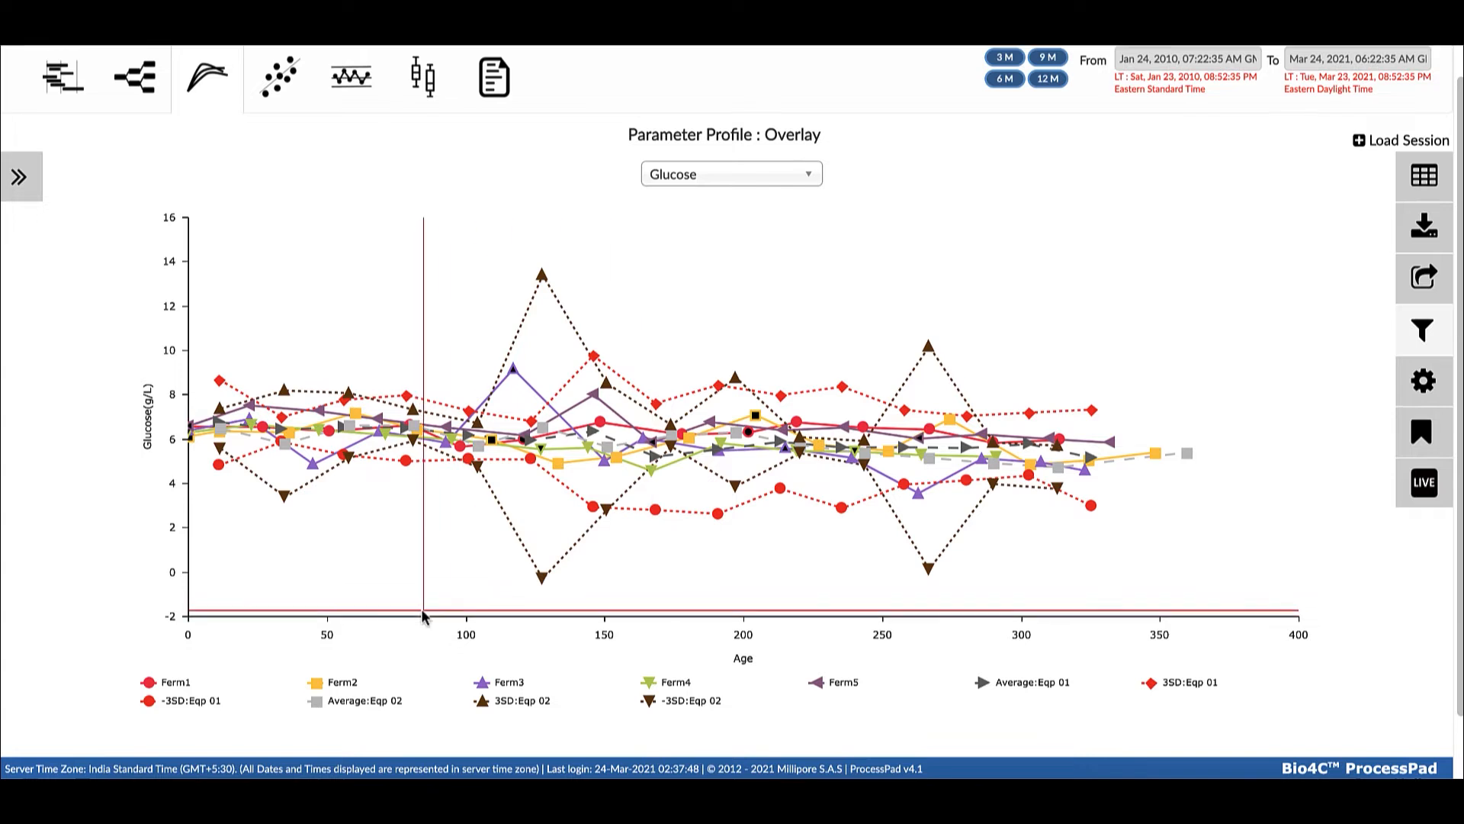
pyautogui.scroll(-1, 425, 612)
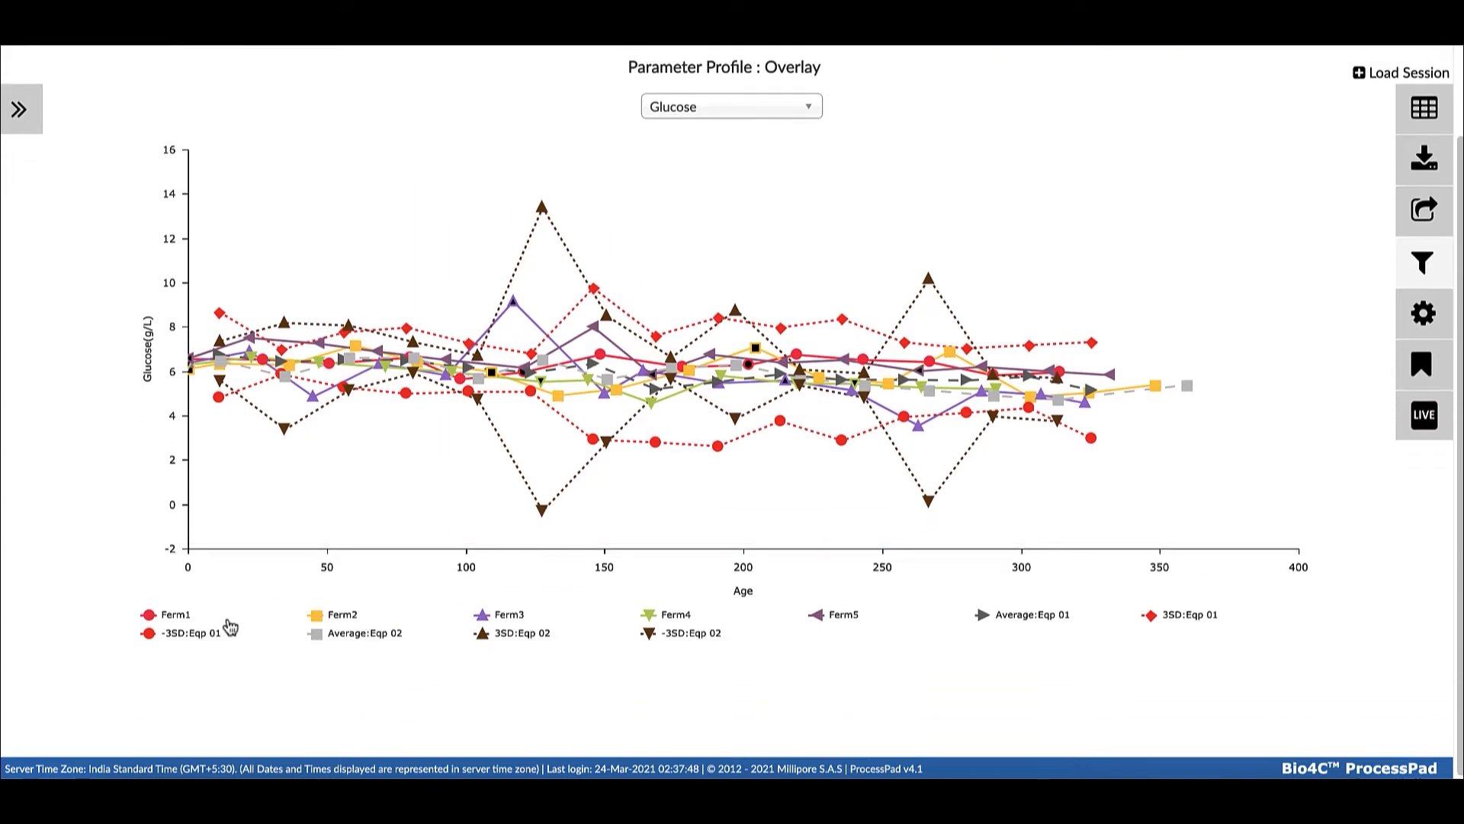
# Hide the Ferm1 to Ferm5 batch series in the Glucose overlay, keeping only the equipment statistics lines
pyautogui.click(174, 615)
pyautogui.click(340, 616)
pyautogui.click(504, 616)
pyautogui.click(671, 615)
pyautogui.click(831, 615)
pyautogui.scroll(1, 745, 698)
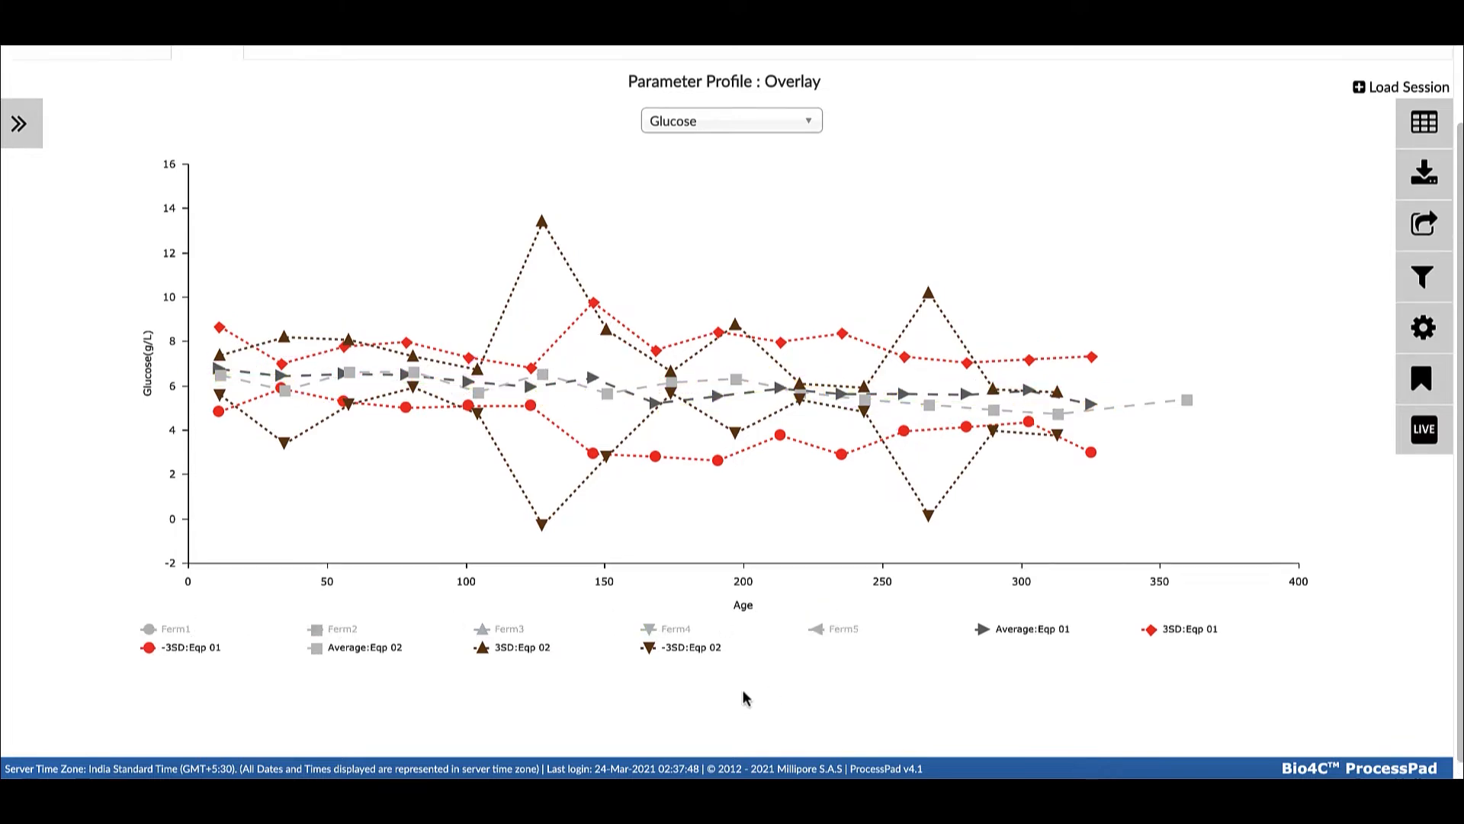
pyautogui.scroll(1, 745, 693)
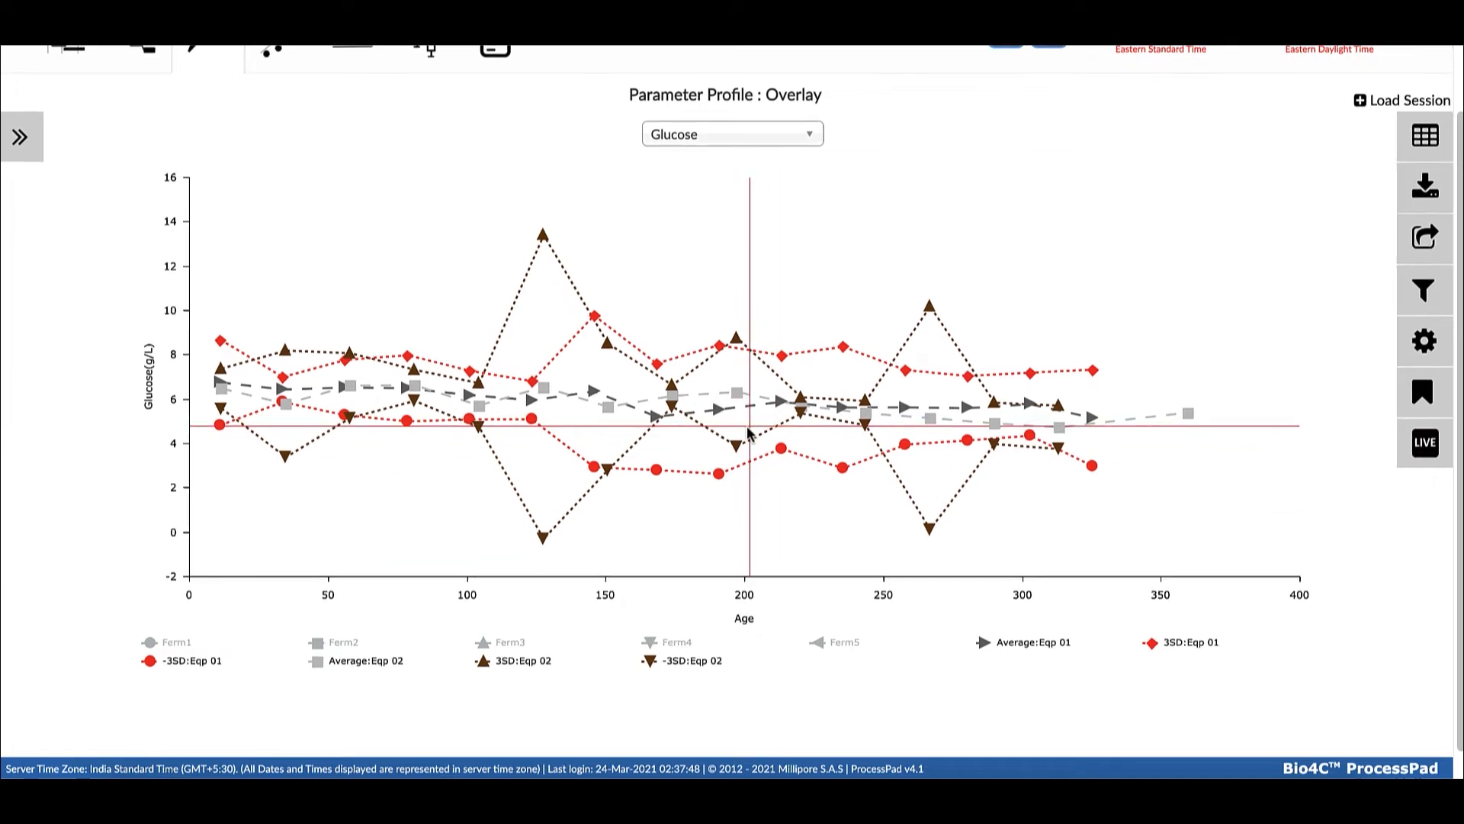
pyautogui.scroll(1, 648, 457)
# Hide the 3SD and -3SD lines of Eqp 01 and Eqp 02, and view the overlay's data as a table
pyautogui.click(625, 672)
pyautogui.click(676, 670)
pyautogui.click(1184, 656)
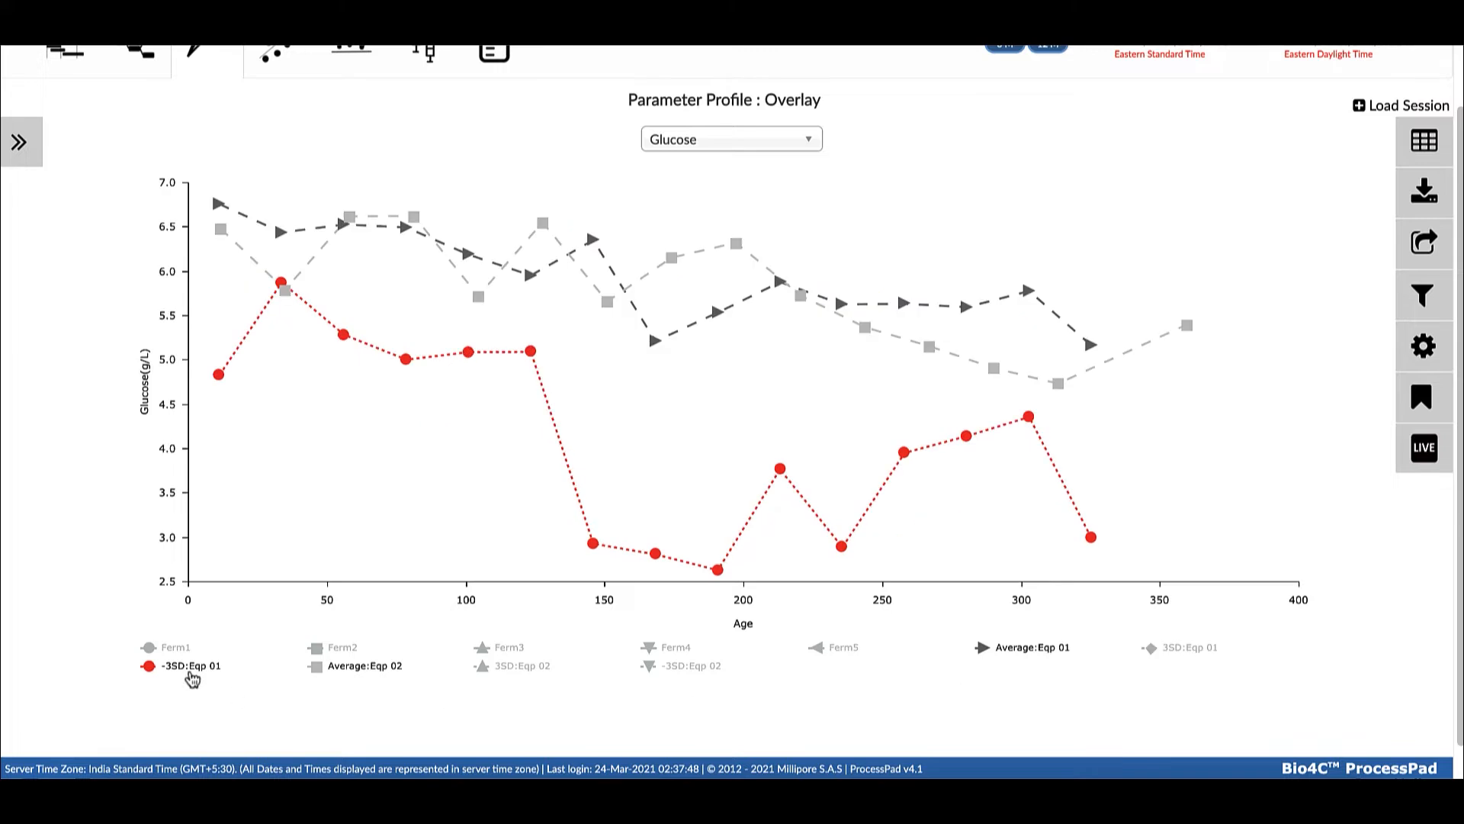
pyautogui.click(186, 675)
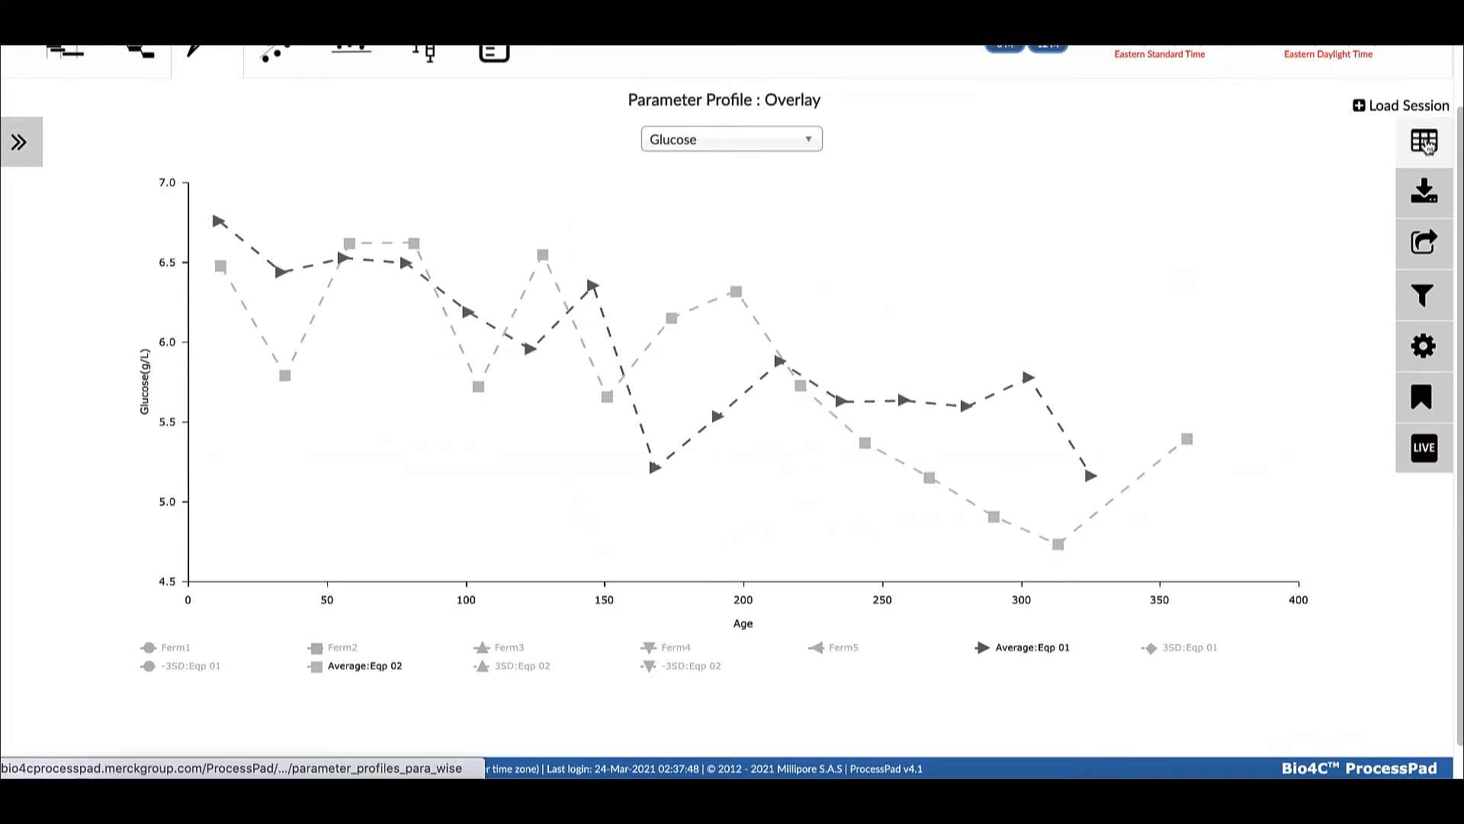
pyautogui.click(1424, 142)
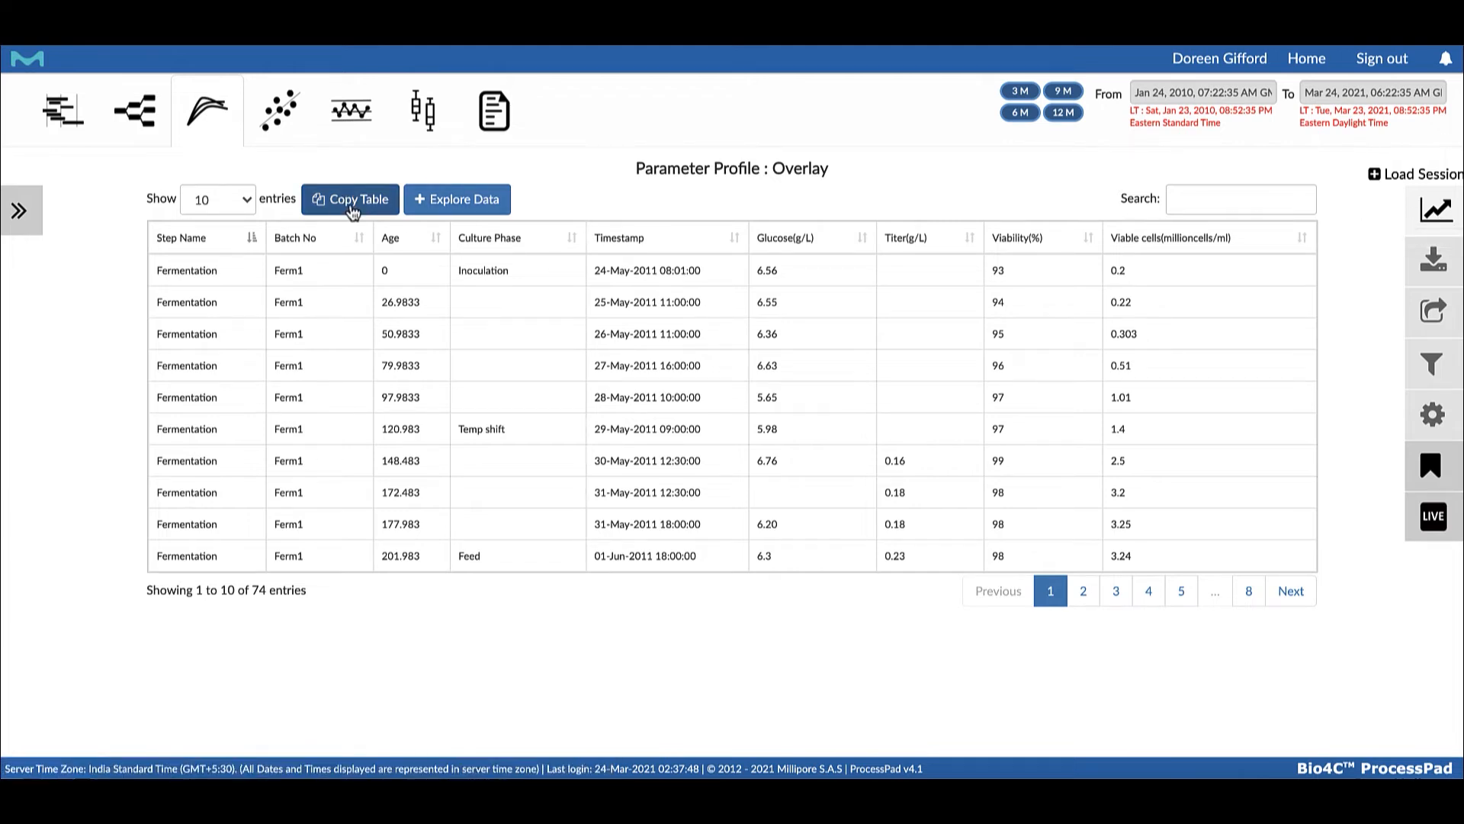
pyautogui.click(1439, 215)
# Set up a Batch Trend parameter profile for Product A's GMP 100 L process, Fermentation step, Version 1
pyautogui.click(345, 284)
pyautogui.click(345, 287)
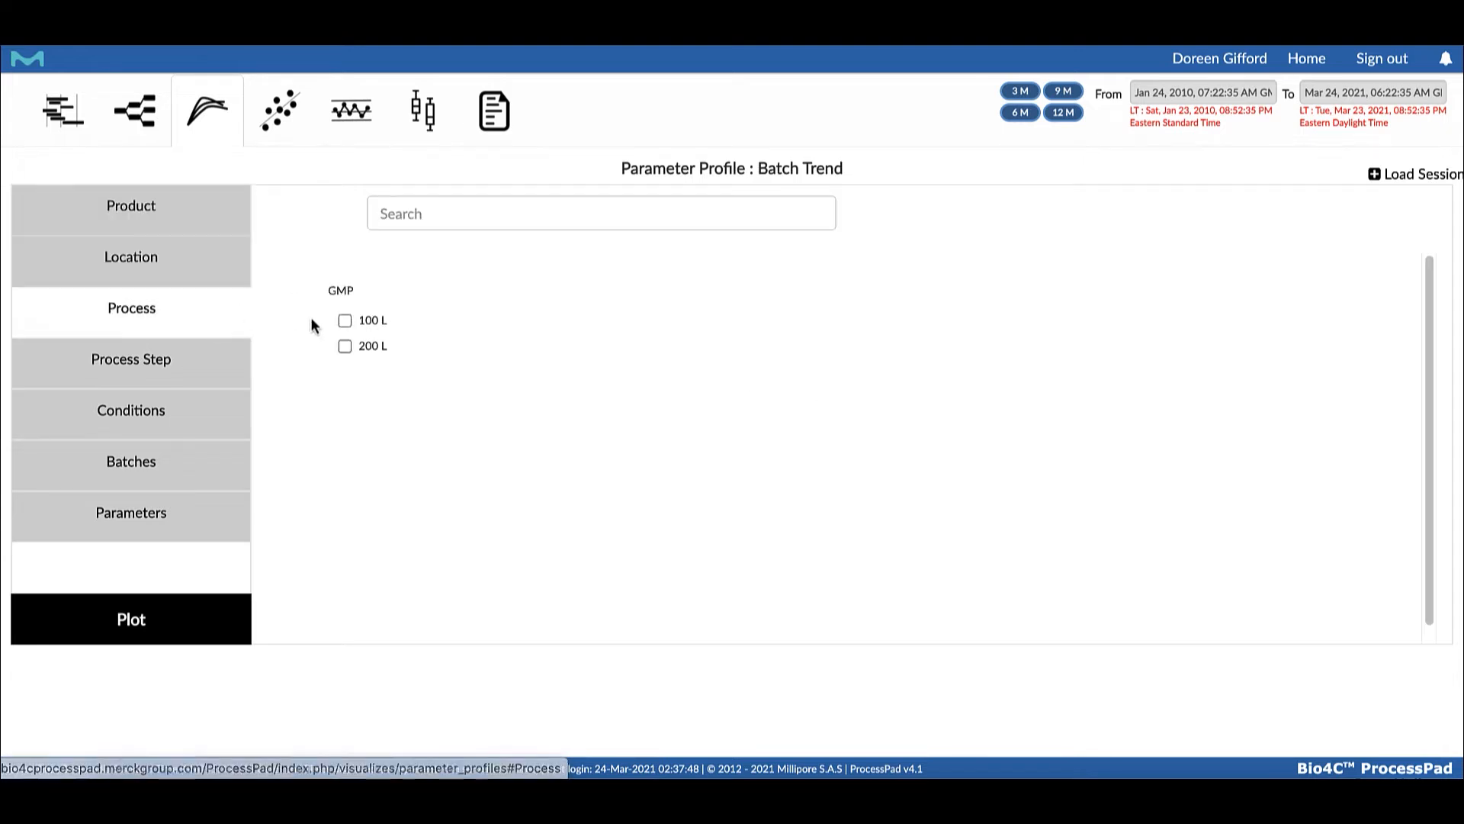
pyautogui.click(344, 320)
pyautogui.click(344, 317)
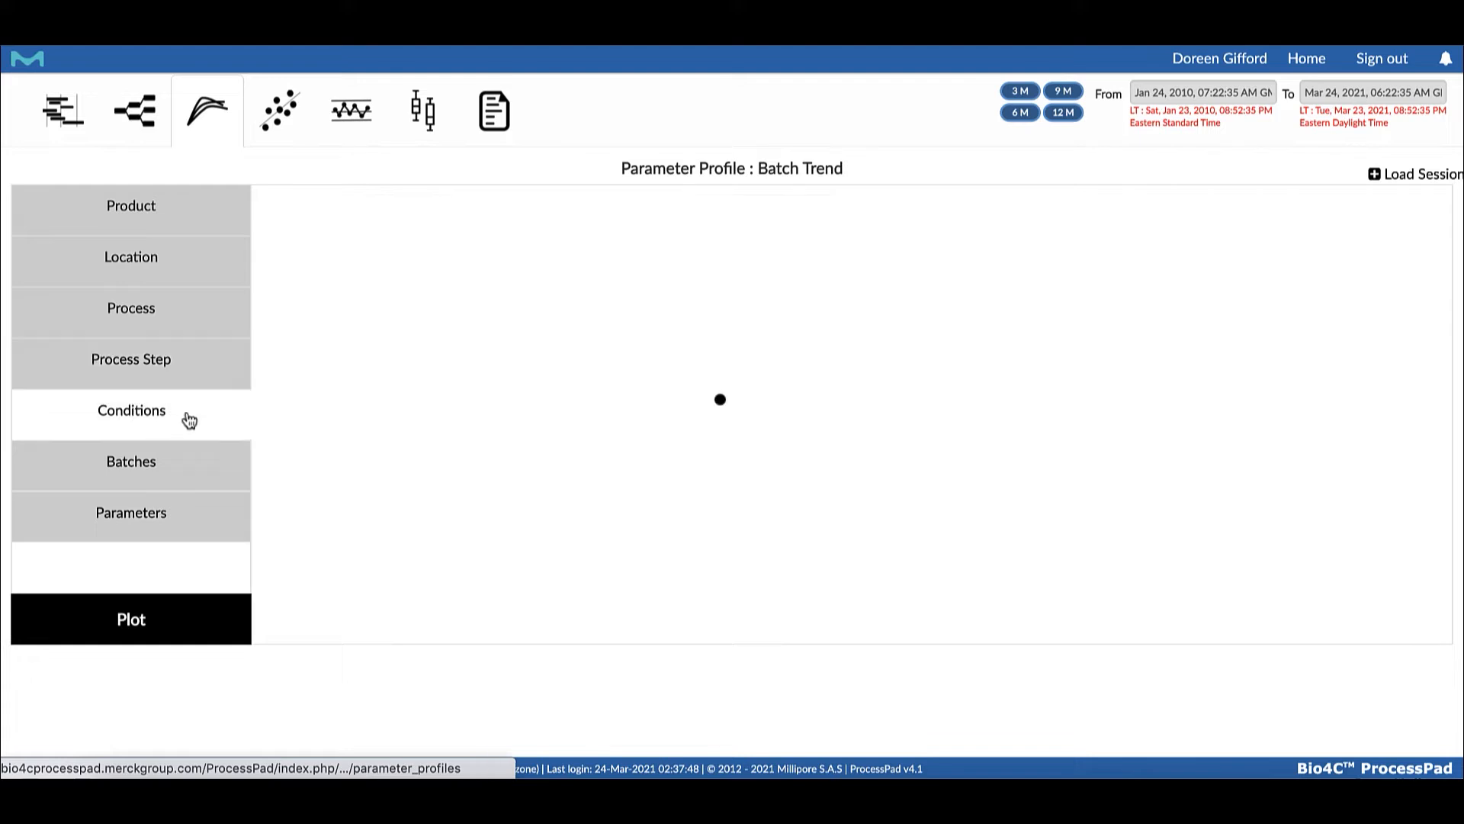
pyautogui.click(344, 320)
# Select batches Ferm1, Ferm2 and Ferm3 for the batch trend
pyautogui.click(171, 451)
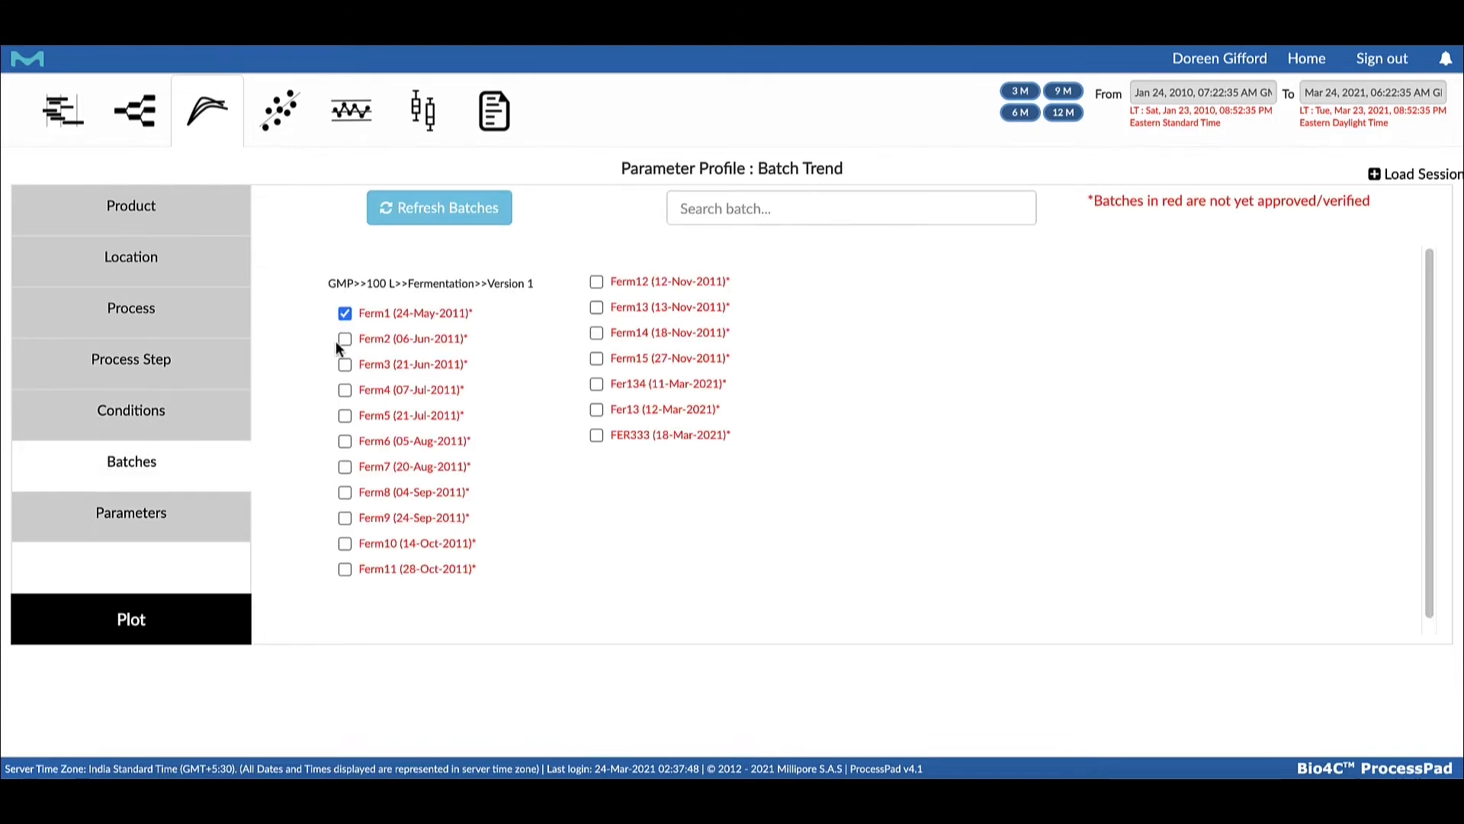
pyautogui.click(344, 338)
pyautogui.click(344, 364)
# Choose Ammonia, Dissolved oxygen, Glucose, Lactate, Titer, Viability and Viable cells as parameters and plot the batch trend
pyautogui.click(114, 513)
pyautogui.click(345, 314)
pyautogui.click(345, 442)
pyautogui.click(345, 570)
pyautogui.click(345, 416)
pyautogui.click(556, 492)
pyautogui.click(556, 543)
pyautogui.click(556, 570)
pyautogui.click(131, 618)
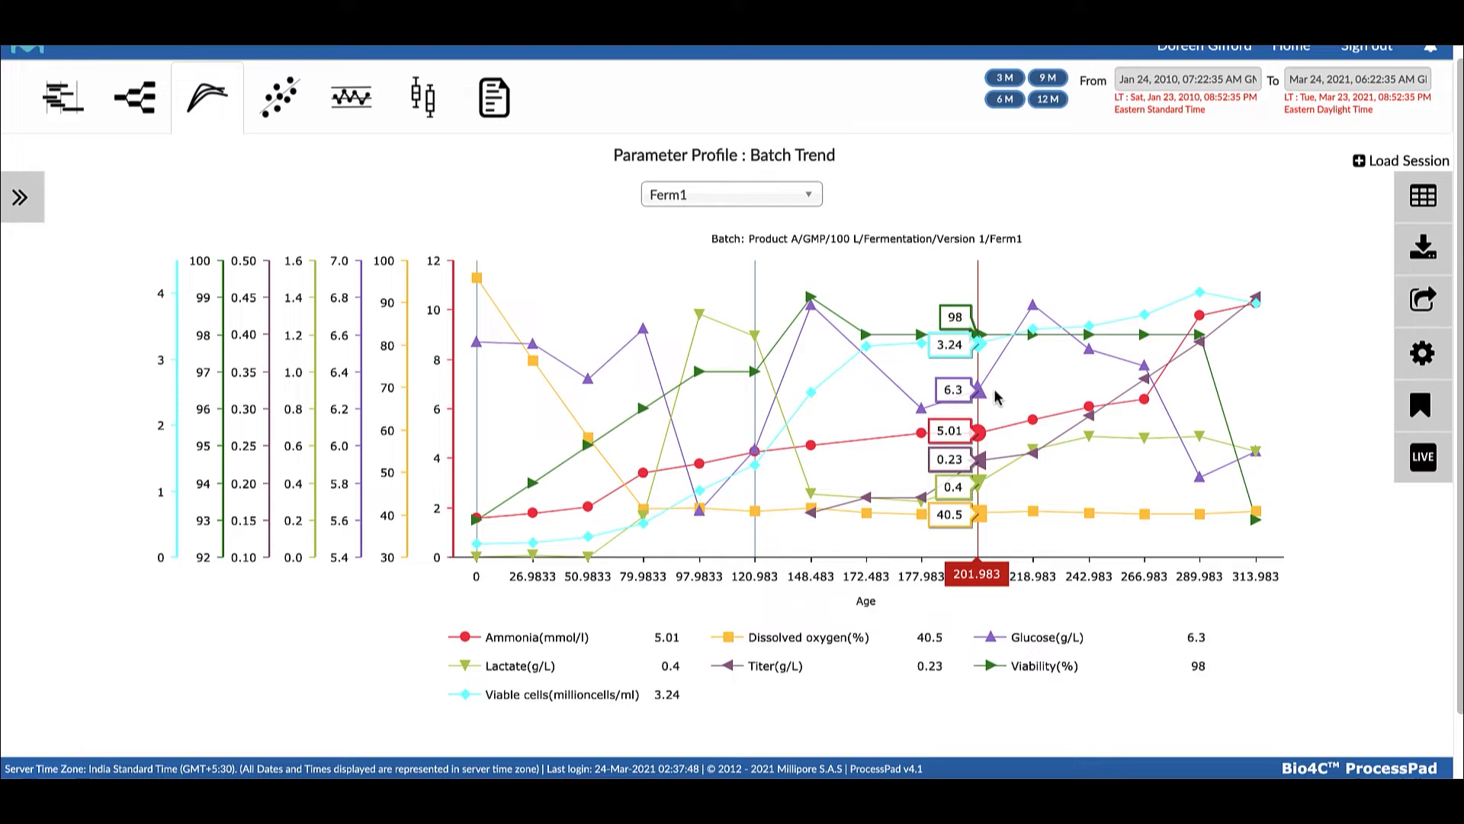
pyautogui.scroll(1, 997, 398)
pyautogui.scroll(-1, 996, 397)
pyautogui.scroll(1, 993, 396)
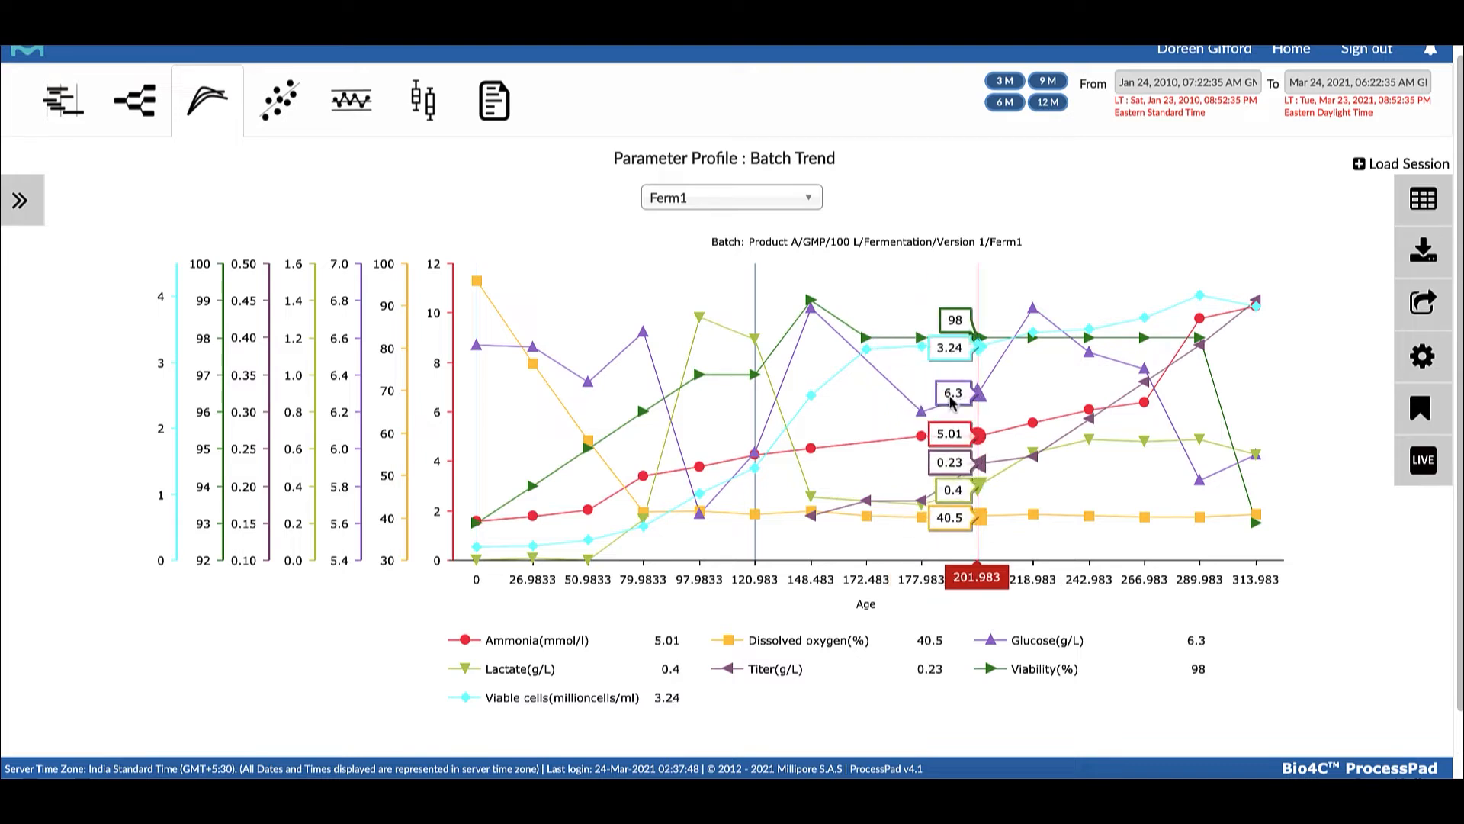
# Hide the Dissolved oxygen, Titer, Viability and Viable cells series in Ferm1's batch trend
pyautogui.click(797, 640)
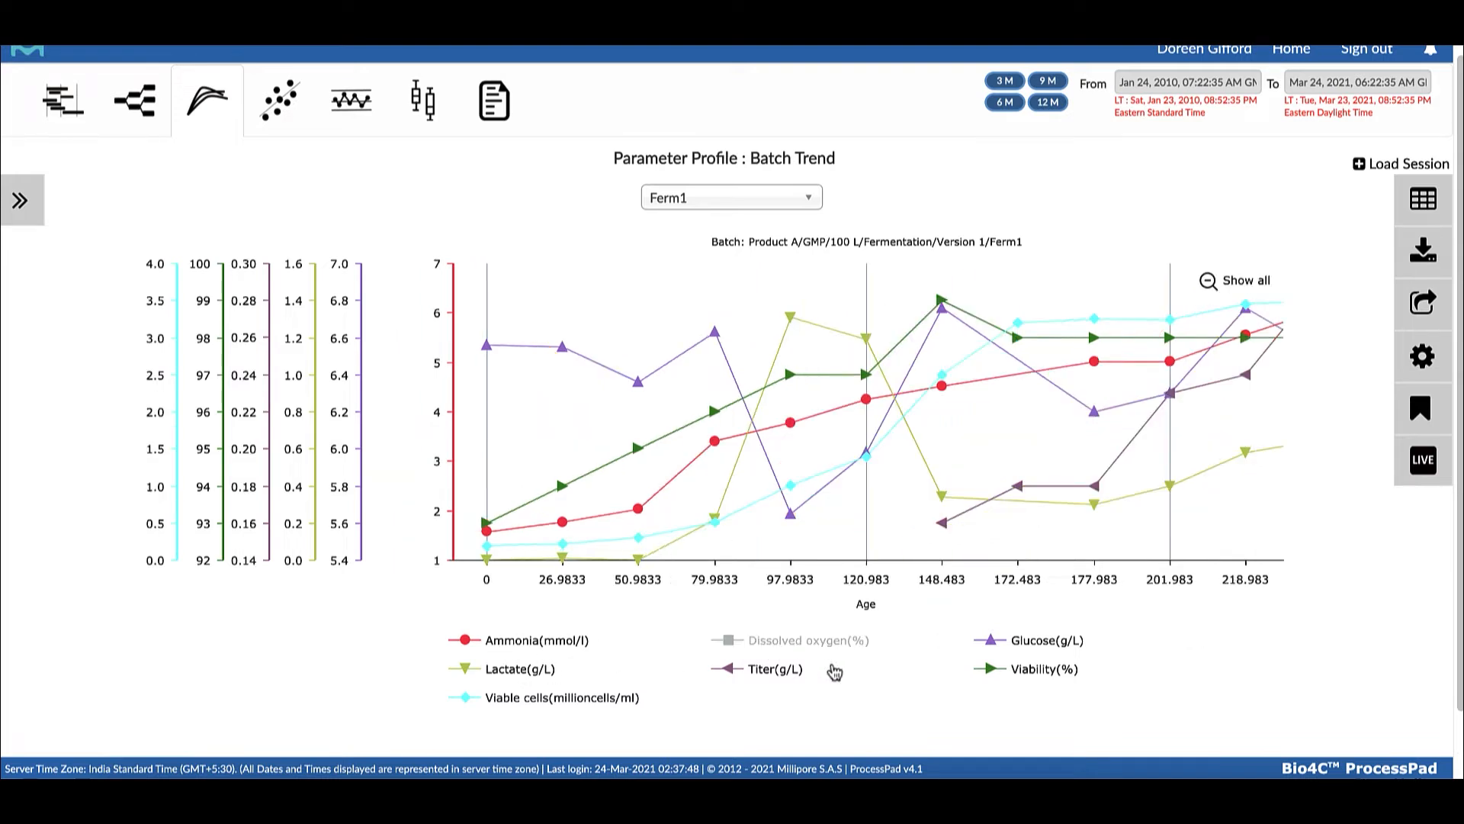
pyautogui.click(785, 672)
pyautogui.click(1016, 674)
pyautogui.click(542, 701)
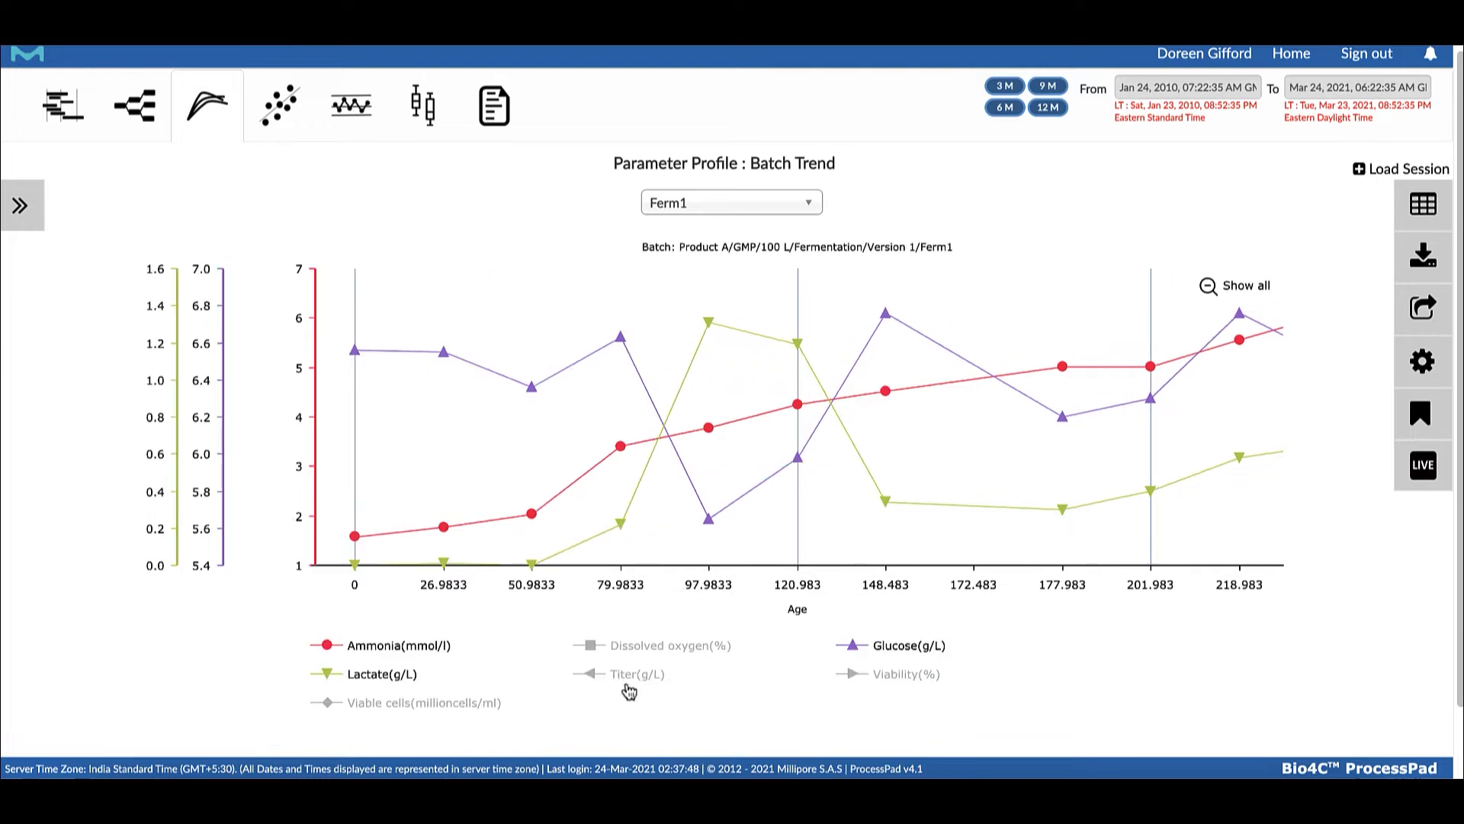
# Show the Viable cells, Dissolved oxygen, Titer and Viability series again in Ferm1's batch trend
pyautogui.click(356, 697)
pyautogui.click(755, 648)
pyautogui.click(774, 674)
pyautogui.click(1008, 676)
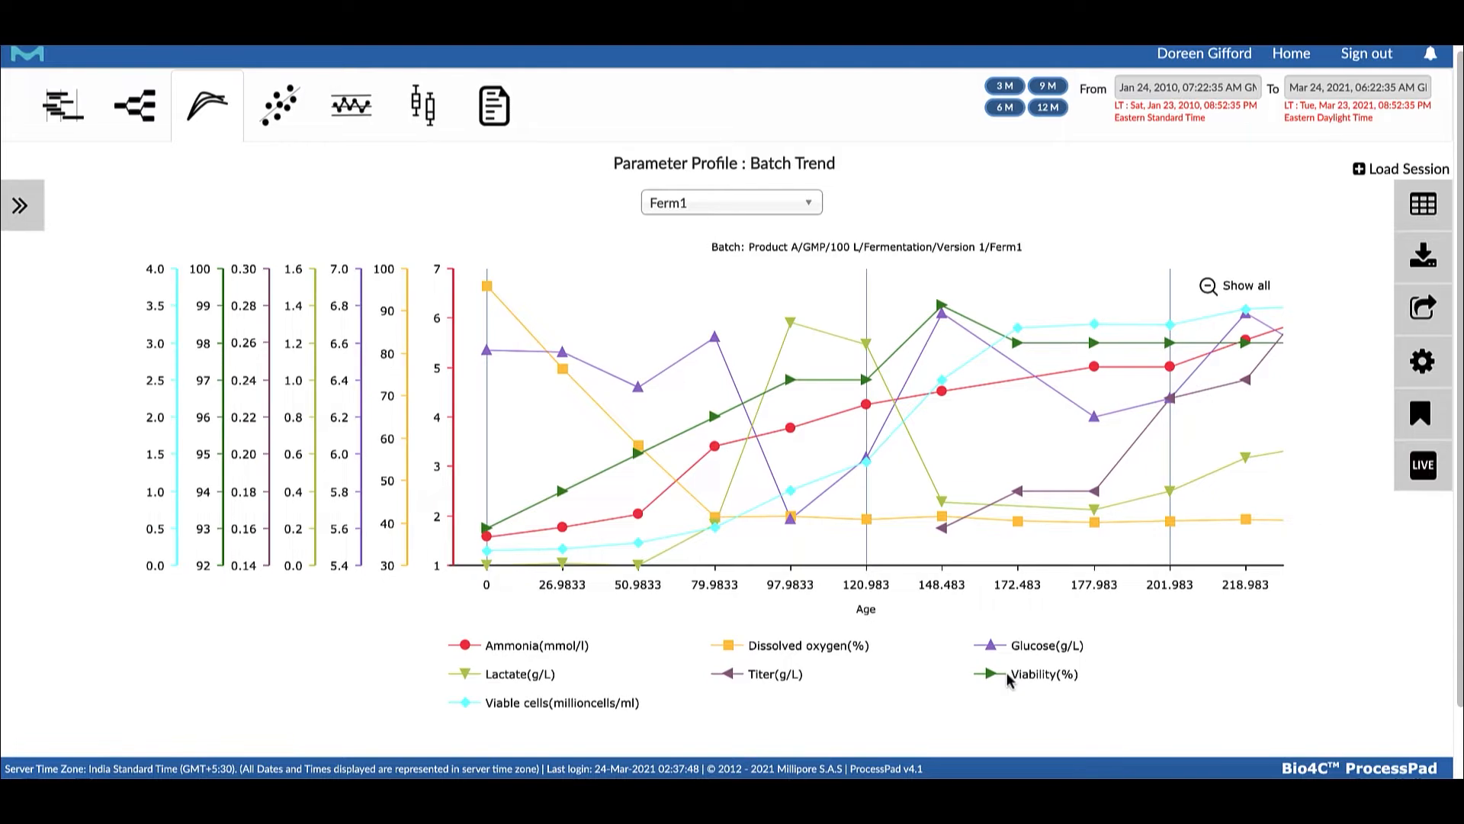
pyautogui.scroll(-1, 968, 585)
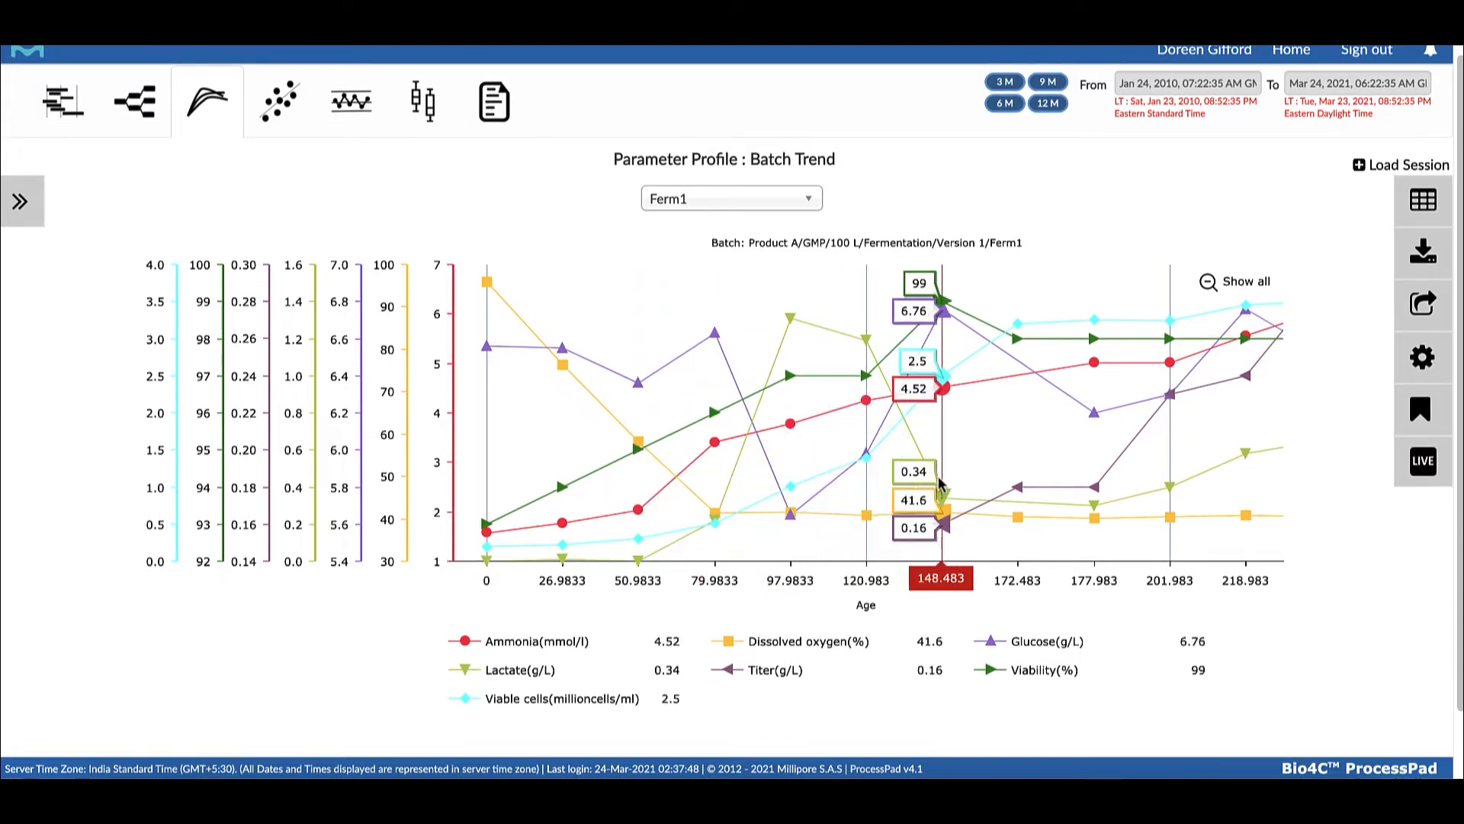
# Switch the batch trend to Ferm2 and examine its parameter curves
pyautogui.click(810, 206)
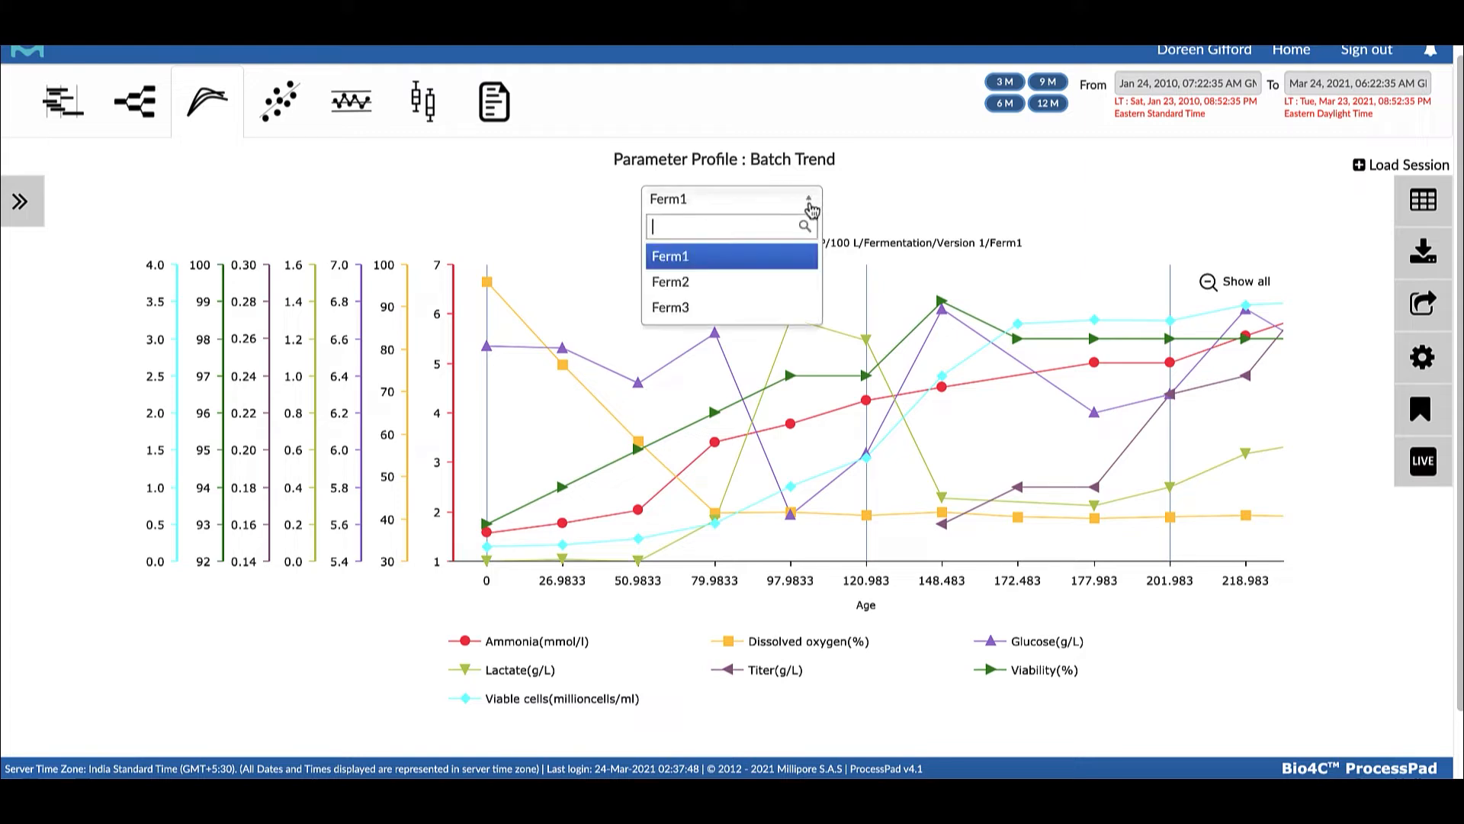
pyautogui.click(766, 282)
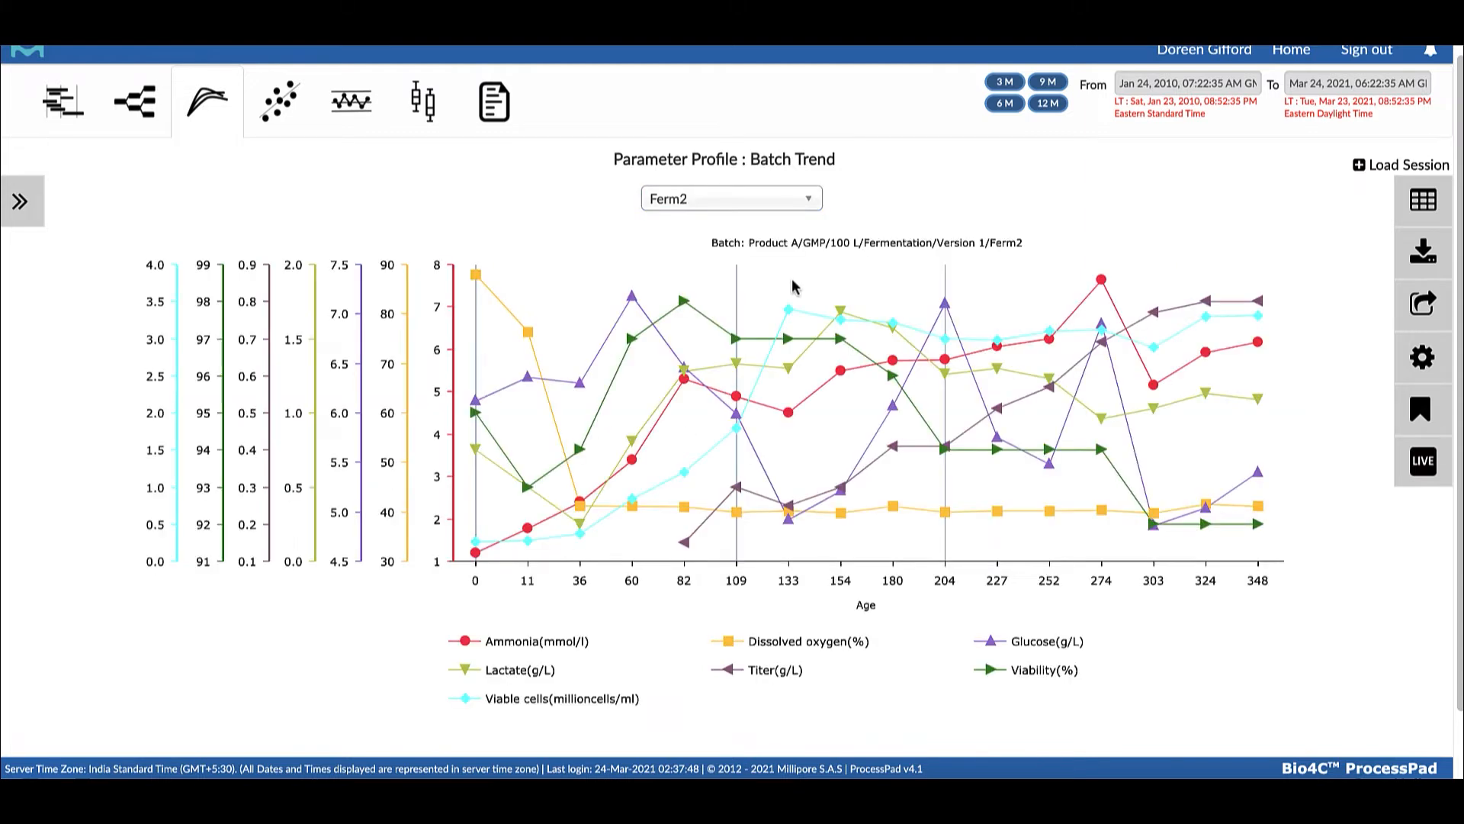
pyautogui.scroll(1, 743, 551)
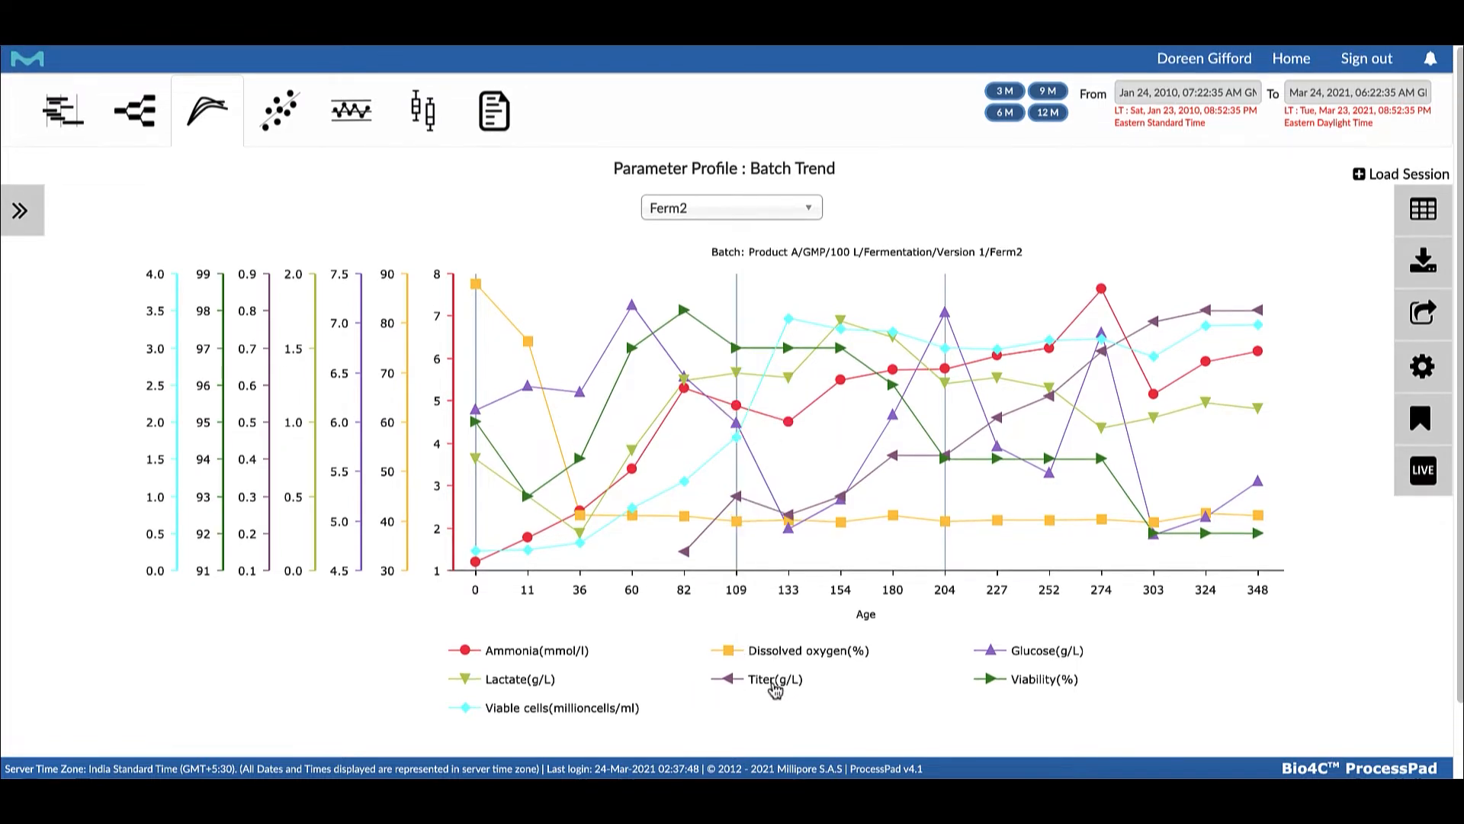
pyautogui.click(773, 685)
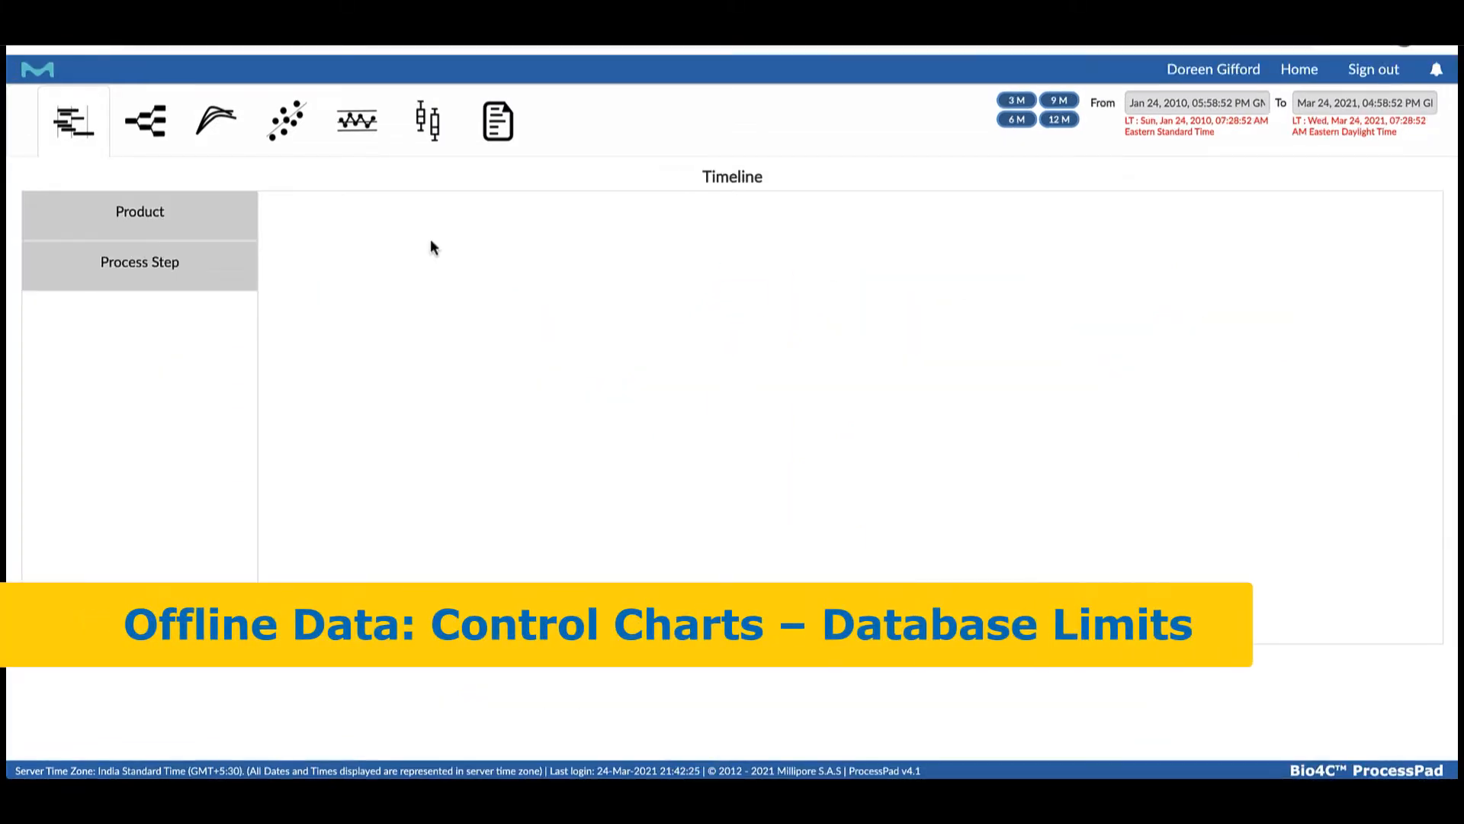
# Open a control chart for process data
pyautogui.click(359, 122)
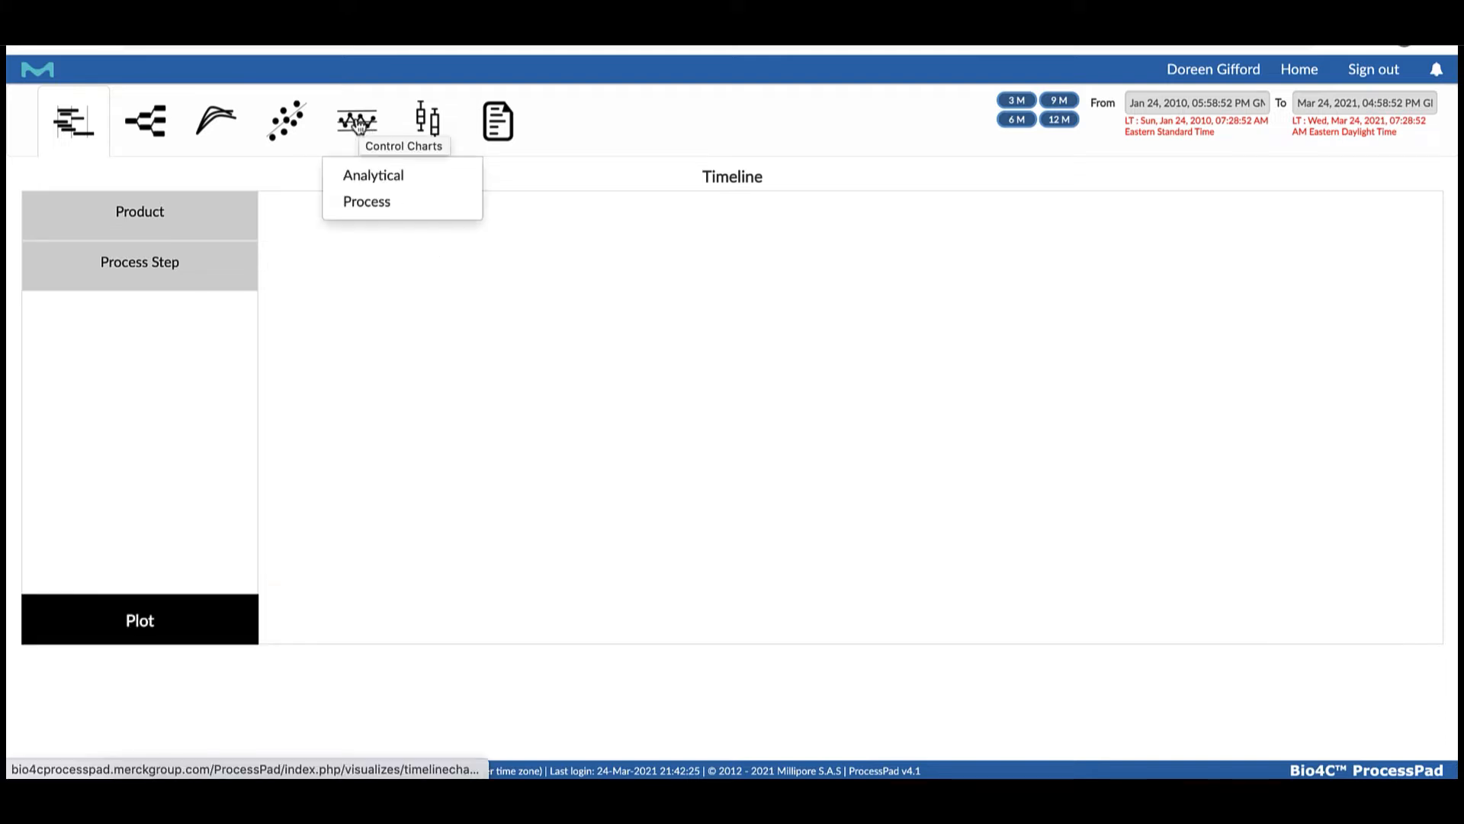
pyautogui.click(366, 202)
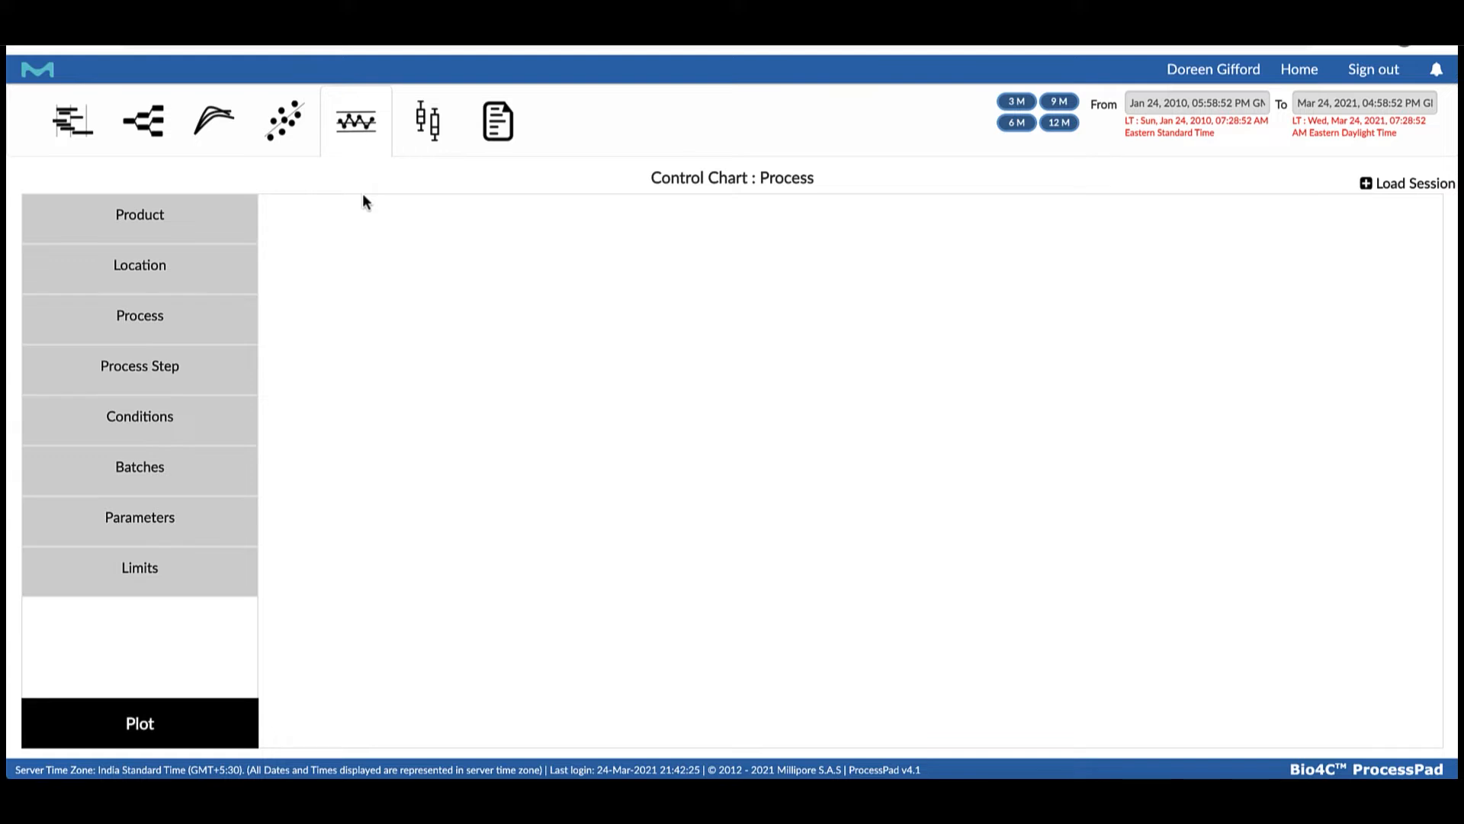
pyautogui.moveTo(371, 139)
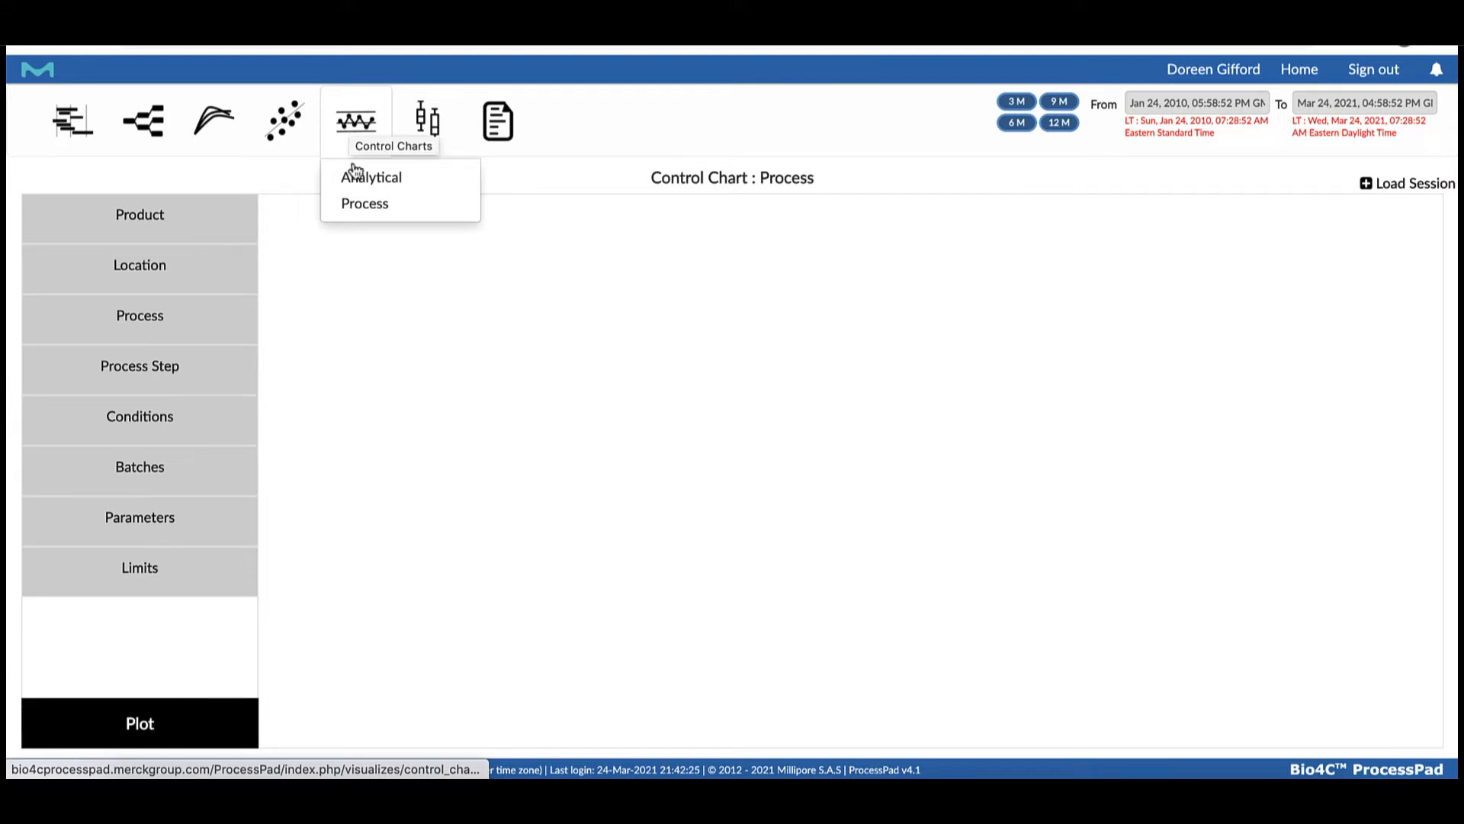
pyautogui.click(374, 202)
# Choose the process, Fermentation step, conditions and batches for the control chart
pyautogui.click(140, 317)
pyautogui.click(352, 321)
pyautogui.click(176, 370)
pyautogui.click(156, 420)
pyautogui.click(157, 469)
# Select Harvest Age, Harvest viability, Harvest Volume and Temp shift viability as the control chart parameters
pyautogui.click(226, 517)
pyautogui.click(350, 396)
pyautogui.click(350, 496)
pyautogui.click(659, 420)
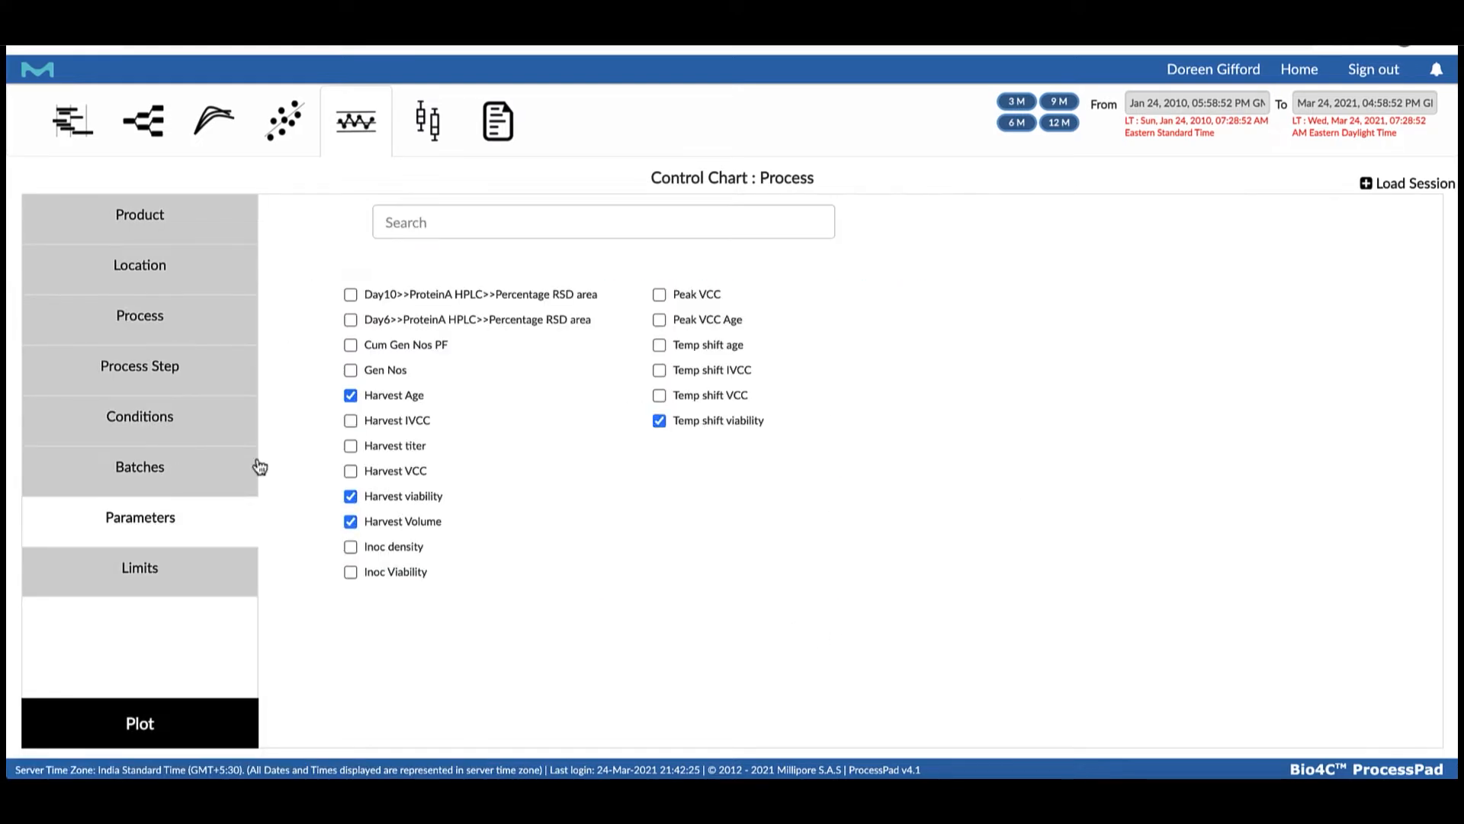
# Set the control chart's individual limits to Database Limits and plot it
pyautogui.click(140, 567)
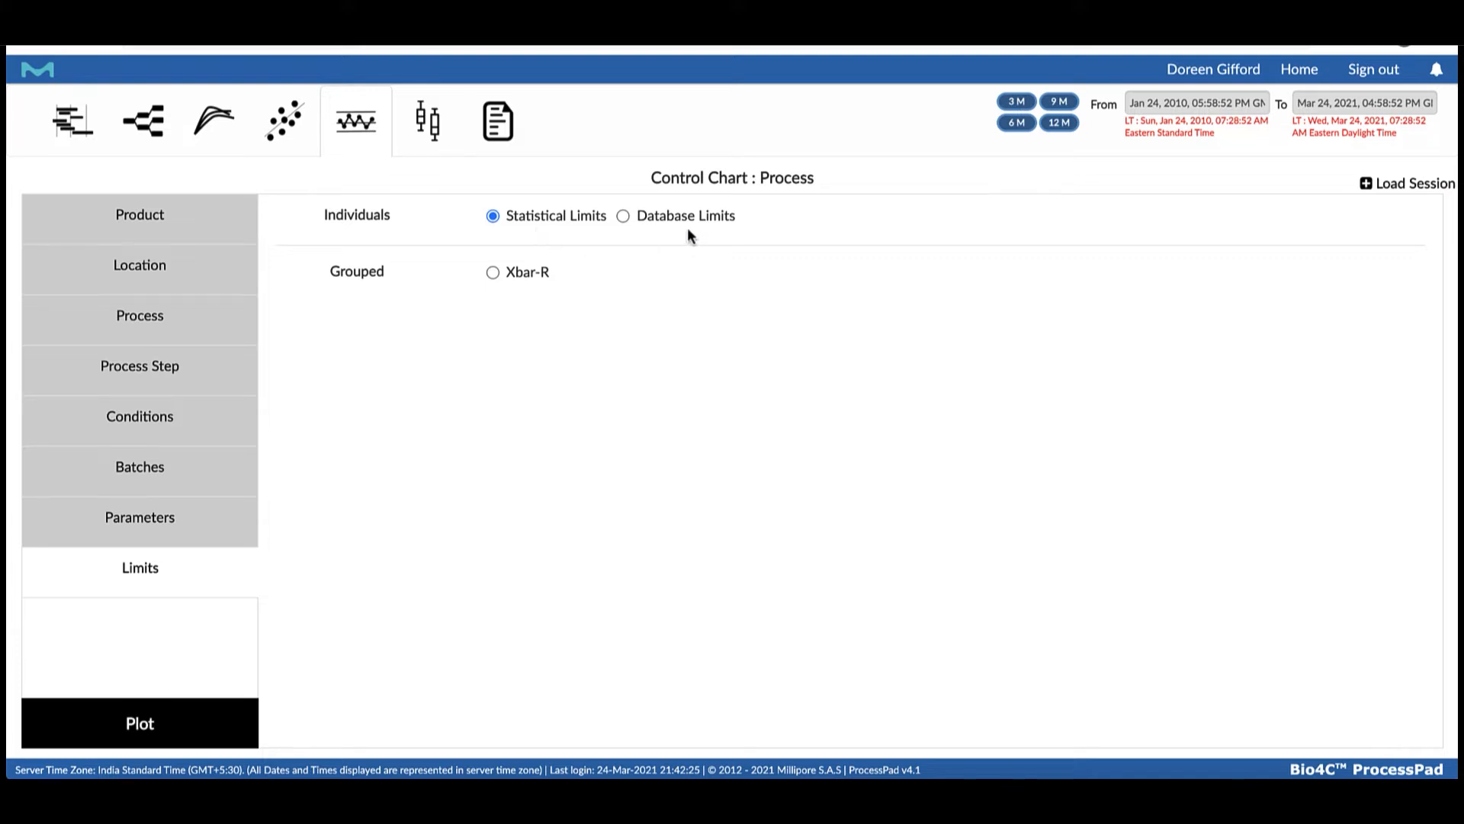
pyautogui.click(623, 217)
pyautogui.click(139, 723)
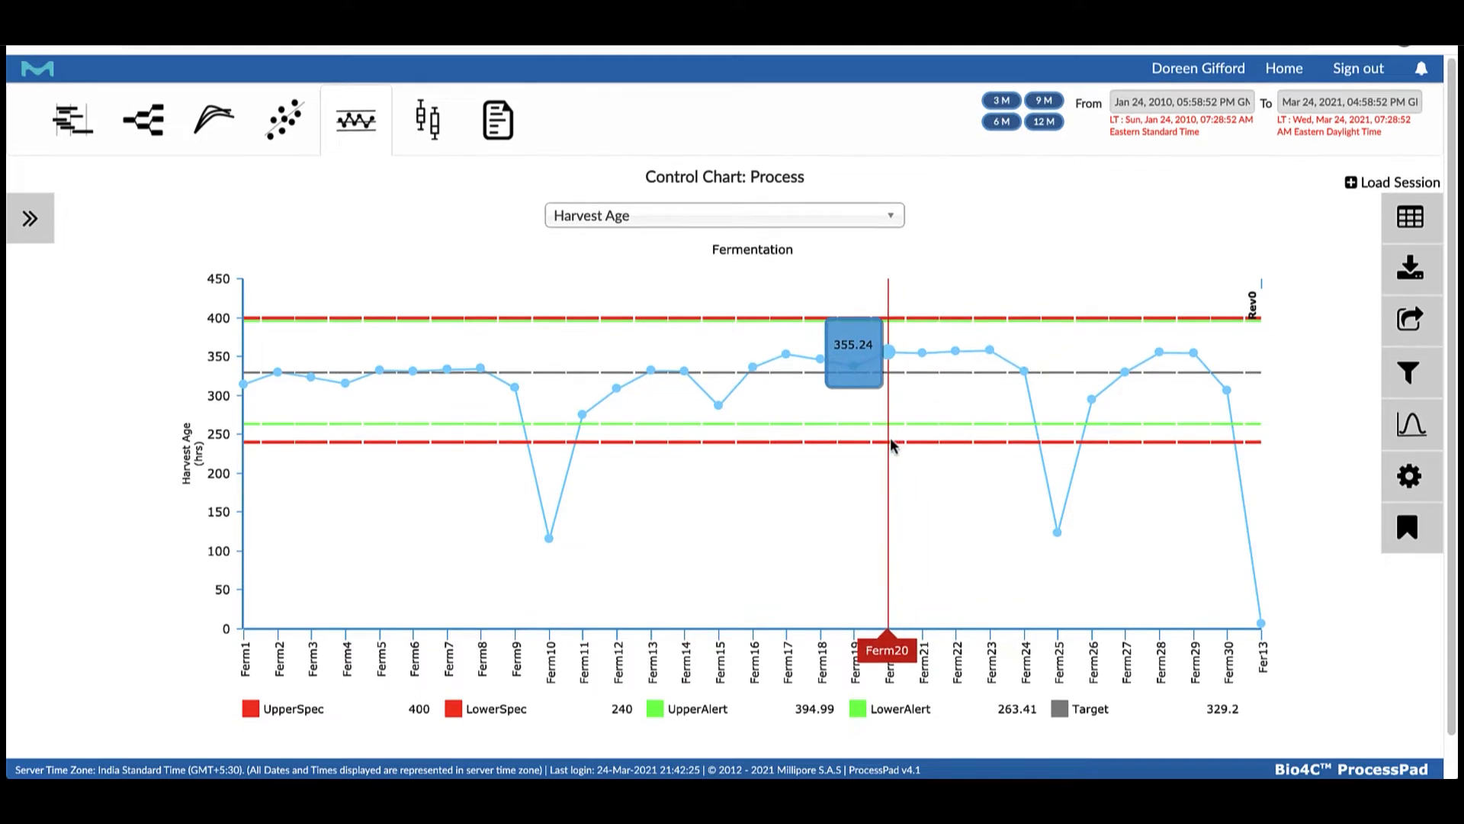
# Examine the Harvest Age histogram, Q-Q plot and normality test, and return to the control chart
pyautogui.scroll(1, 891, 441)
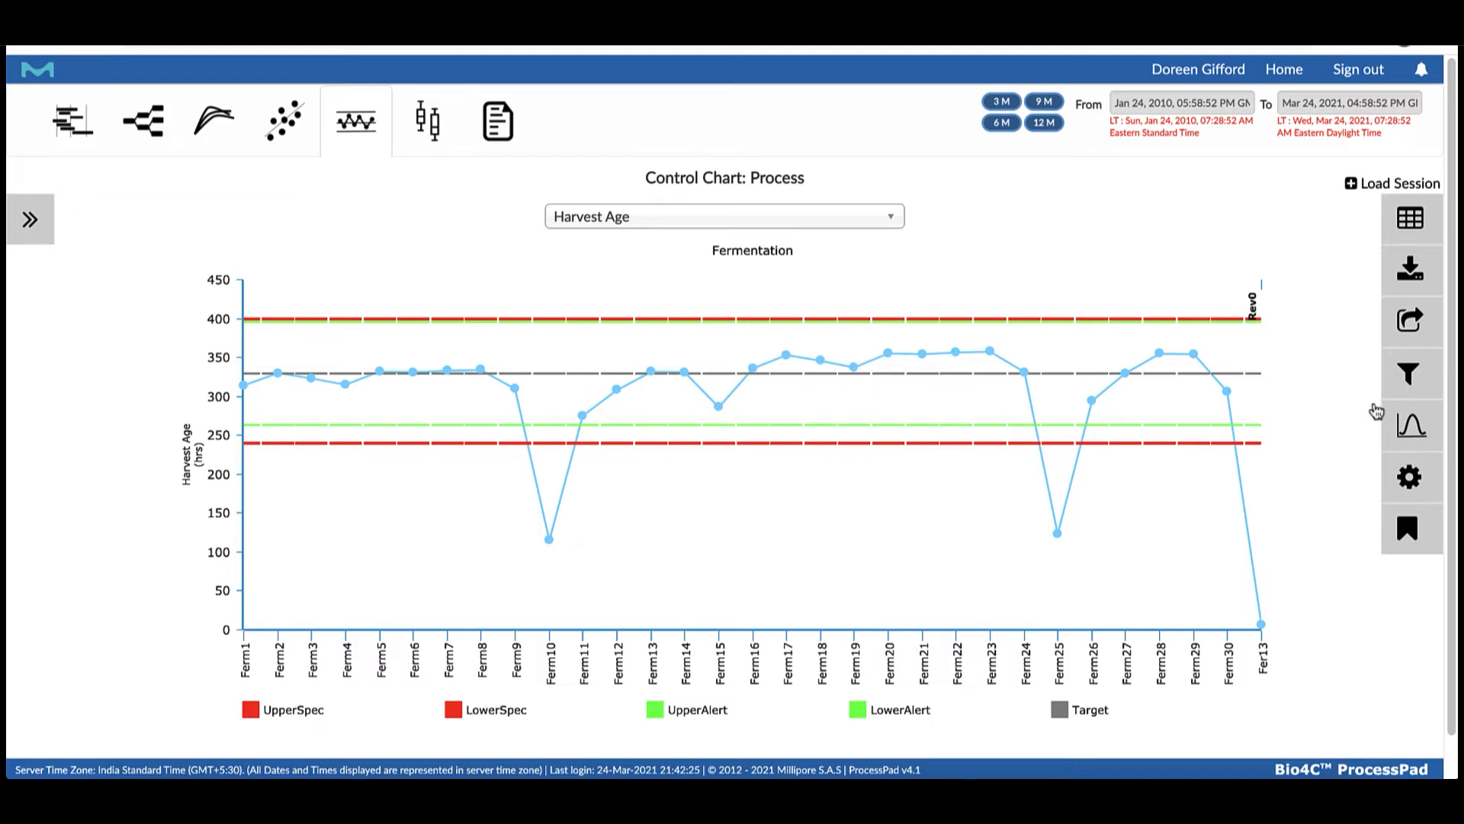
pyautogui.click(1409, 428)
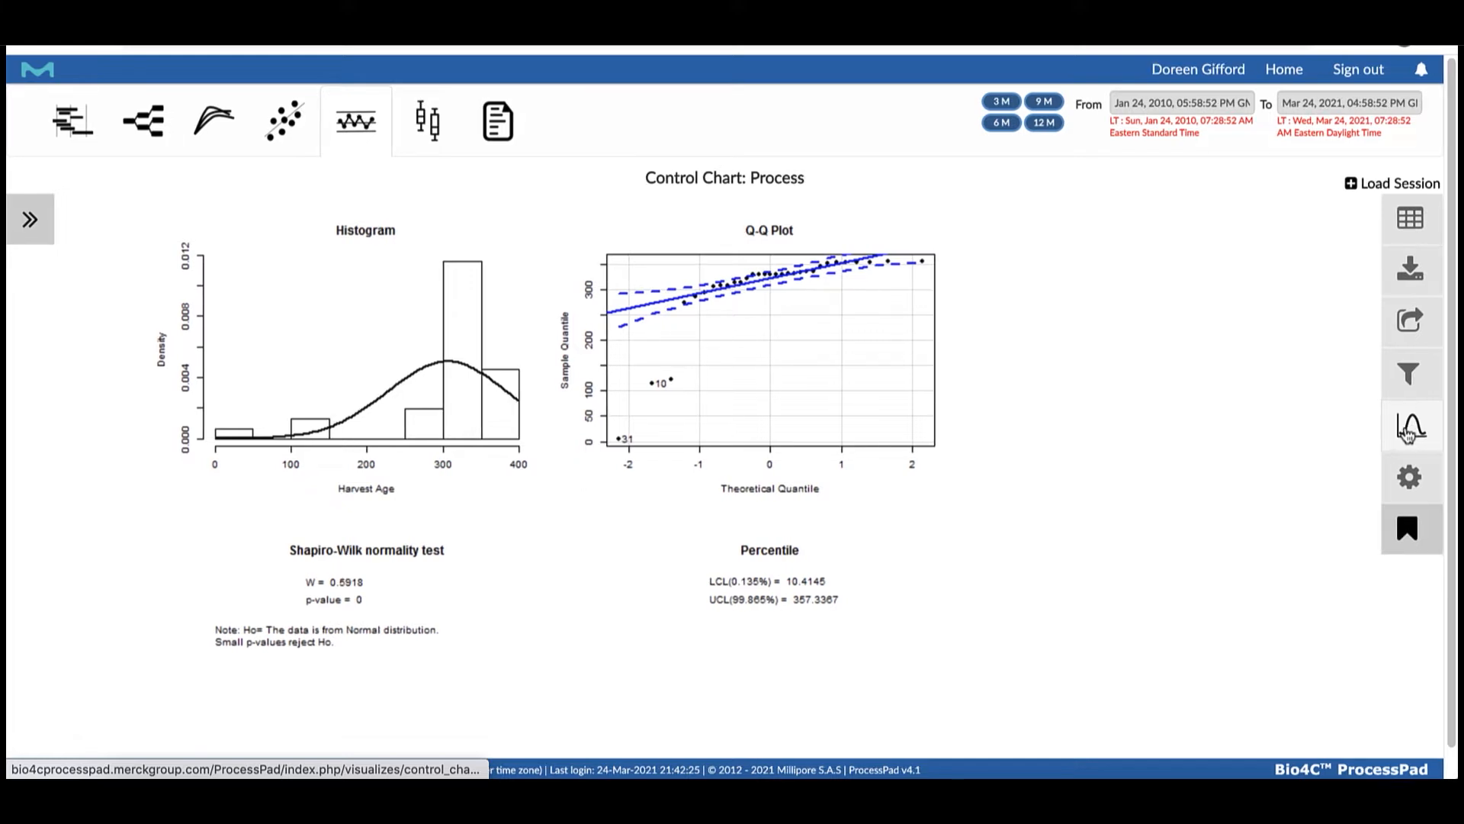
pyautogui.click(1416, 431)
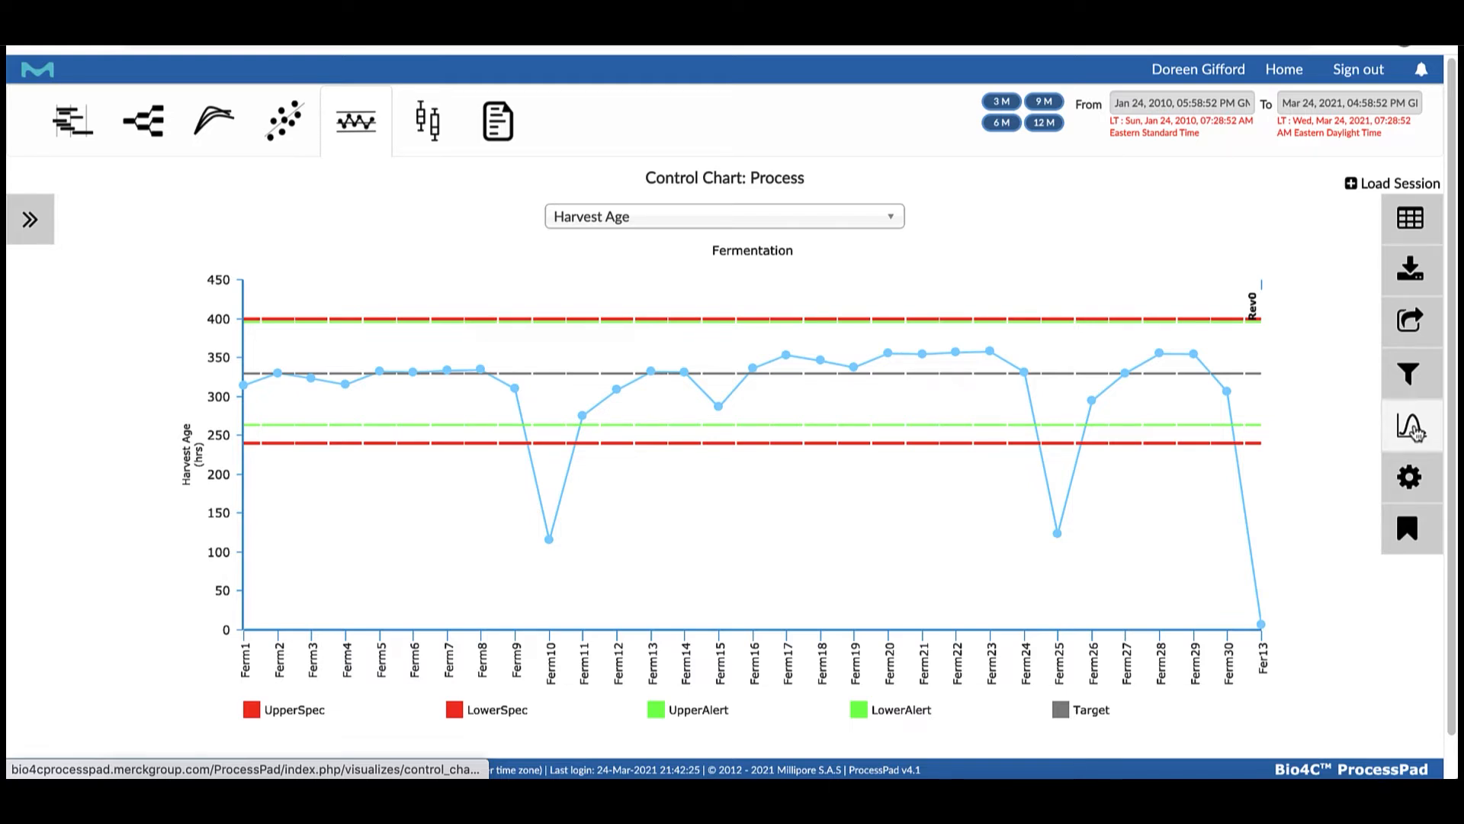
# Apply Nelson Rules 1 to 5 and the capability calculation to the Harvest Age chart and inspect the flagged batches
pyautogui.click(1408, 372)
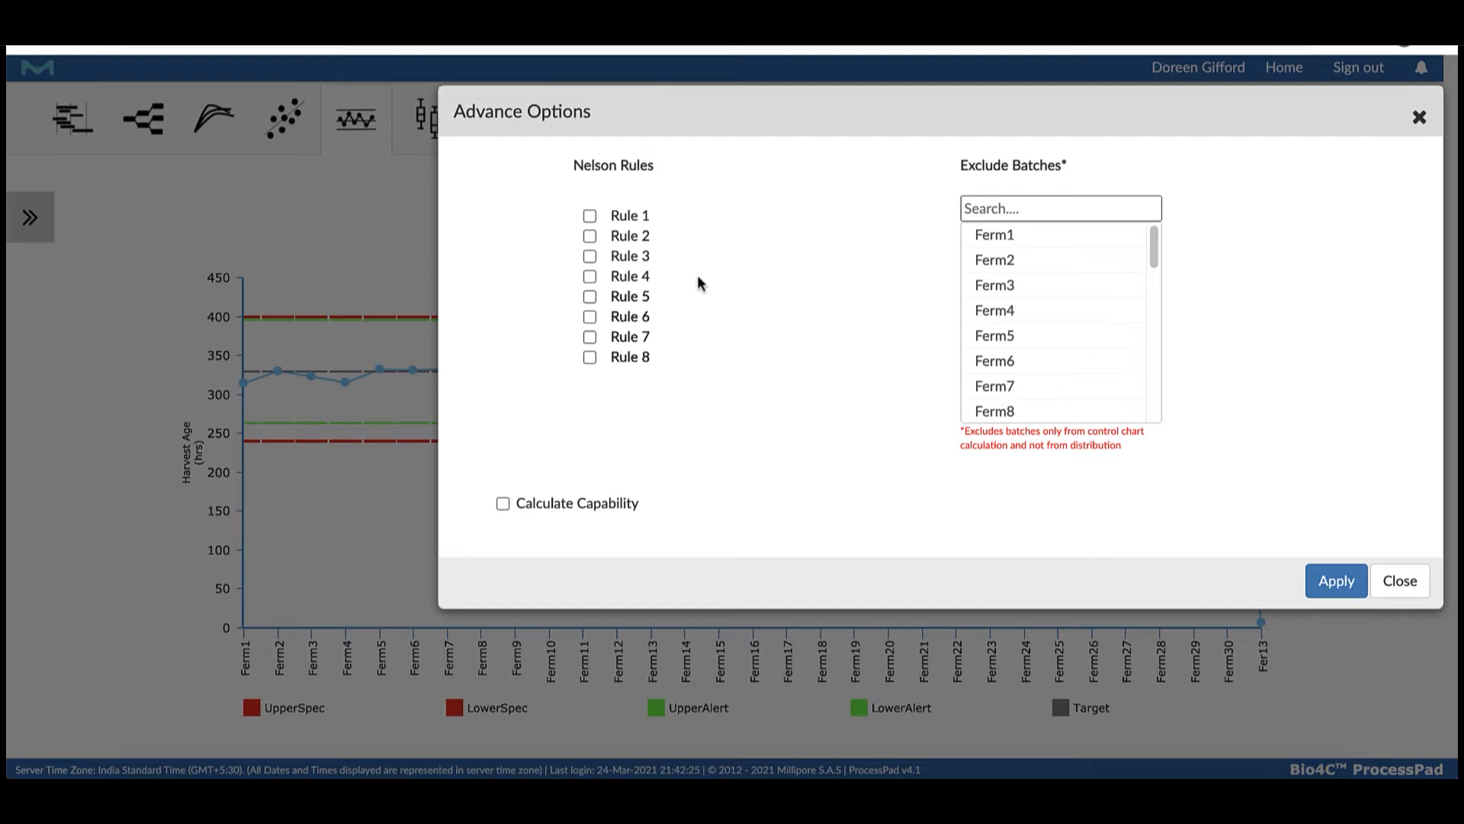
pyautogui.click(590, 216)
pyautogui.click(589, 236)
pyautogui.click(590, 256)
pyautogui.click(590, 276)
pyautogui.click(589, 297)
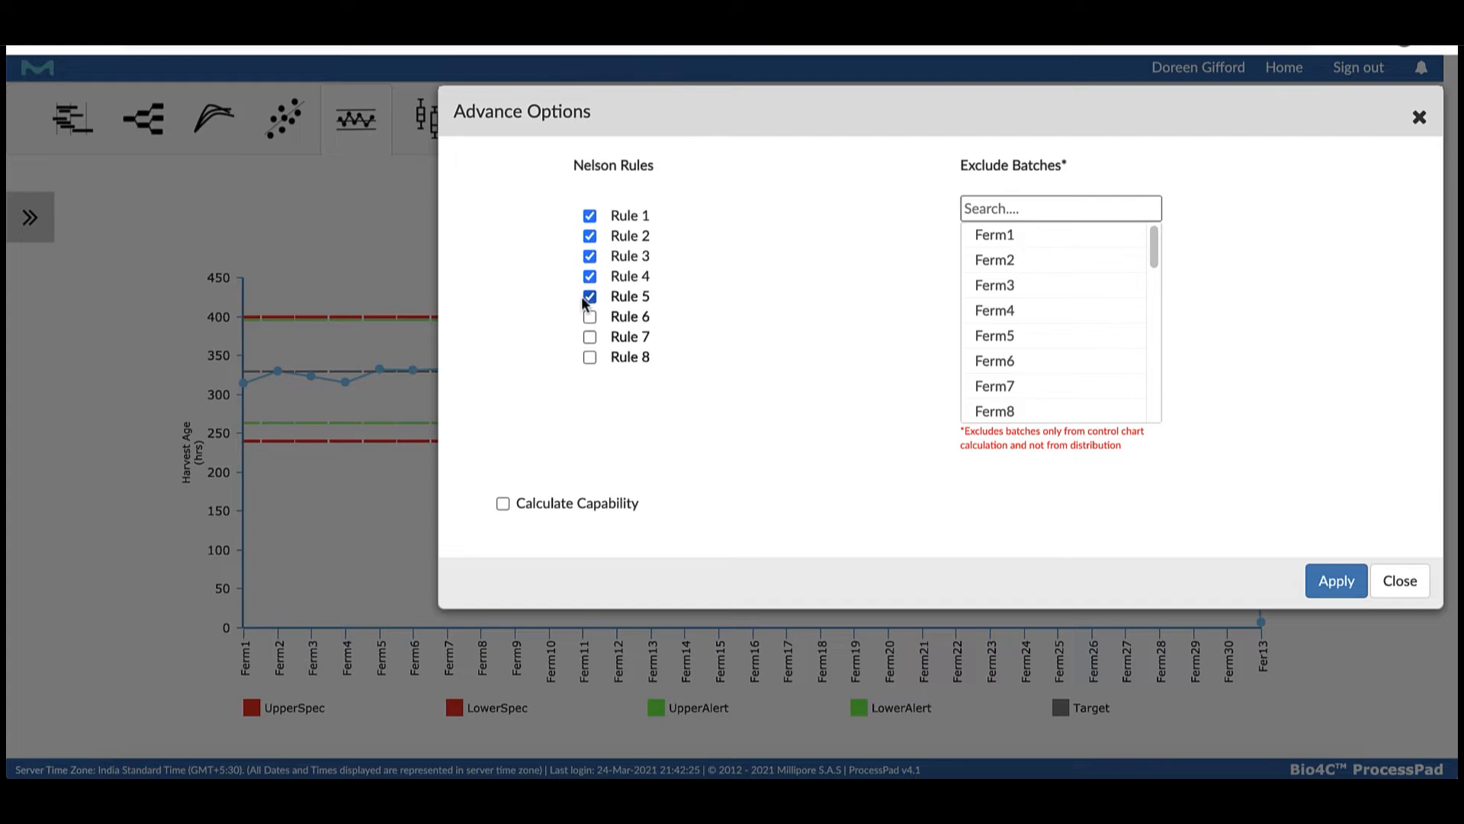
pyautogui.click(503, 504)
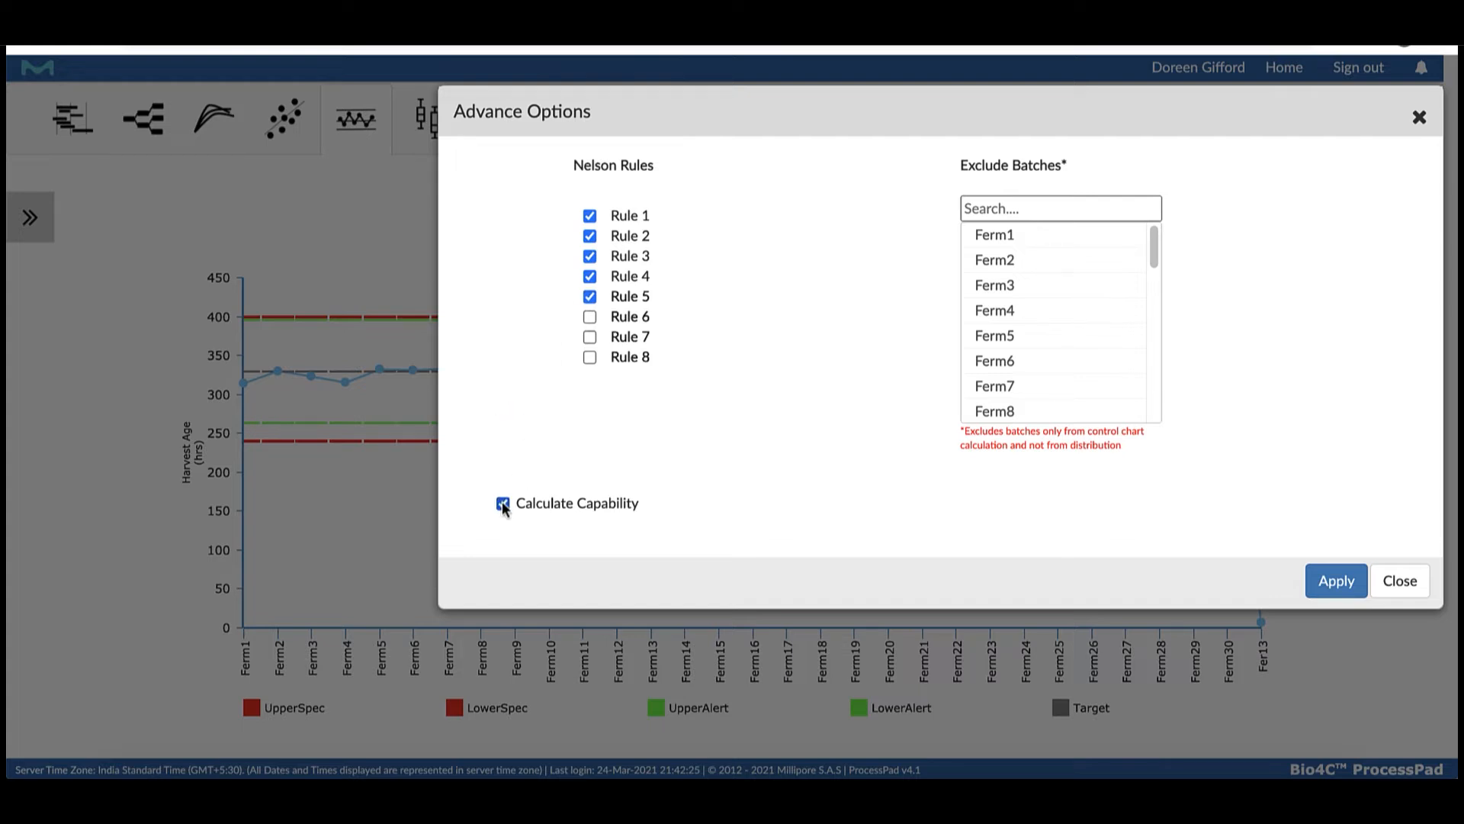
pyautogui.click(1320, 582)
pyautogui.moveTo(546, 572)
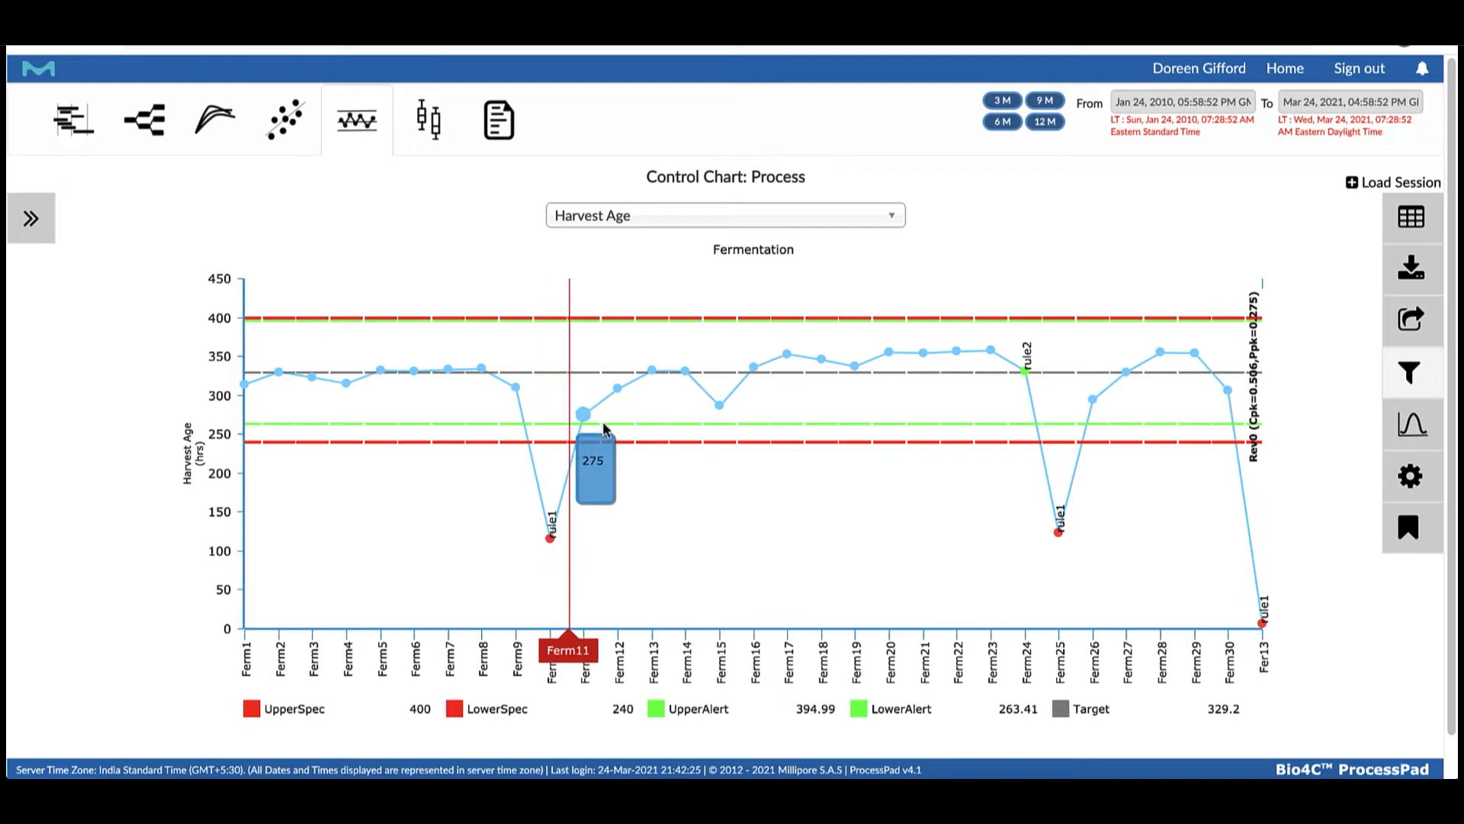
pyautogui.scroll(-1, 620, 529)
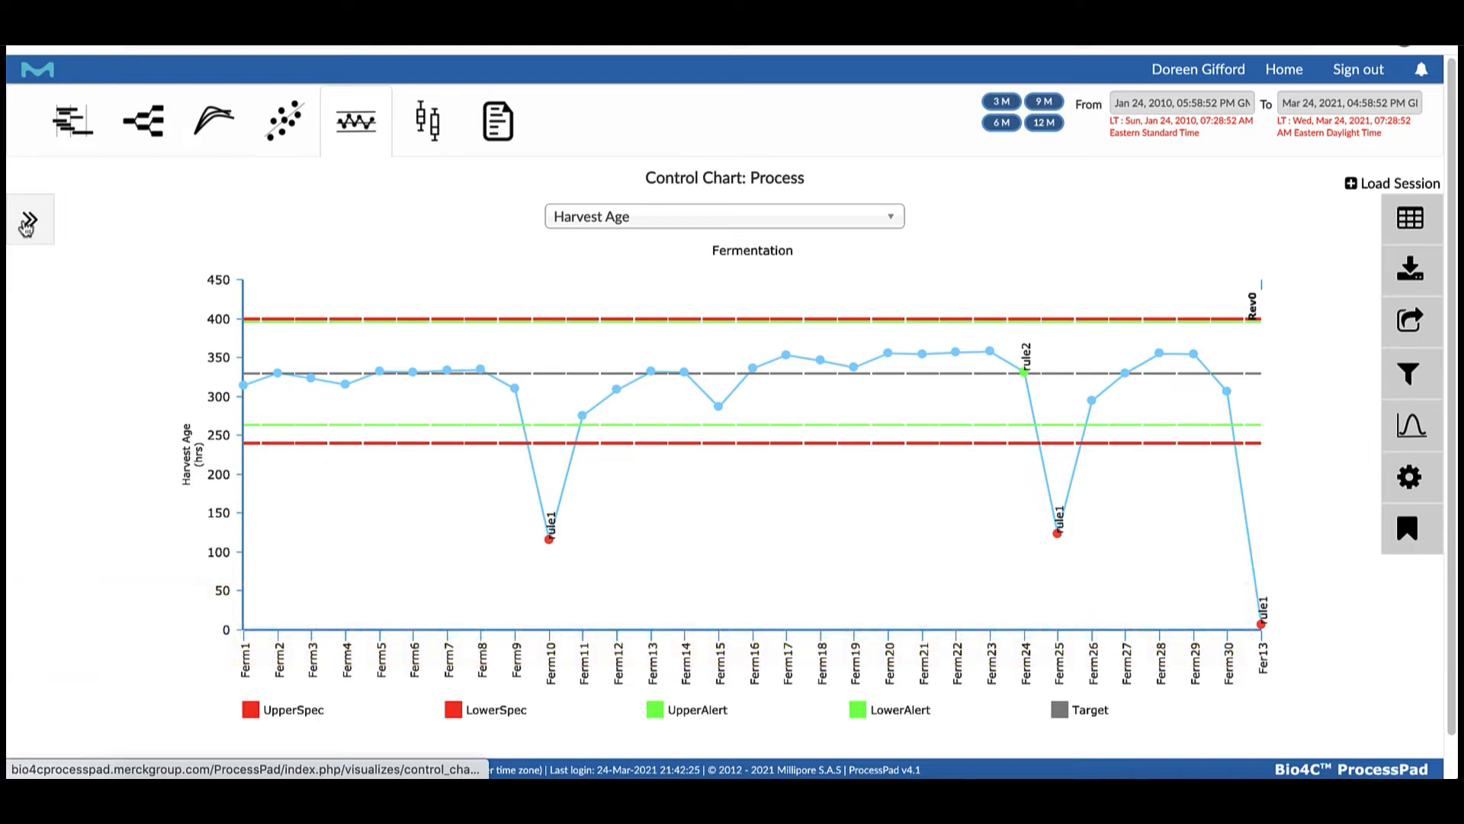
# Change the control chart's individual limits to Statistical Limits and plot it again
pyautogui.click(27, 223)
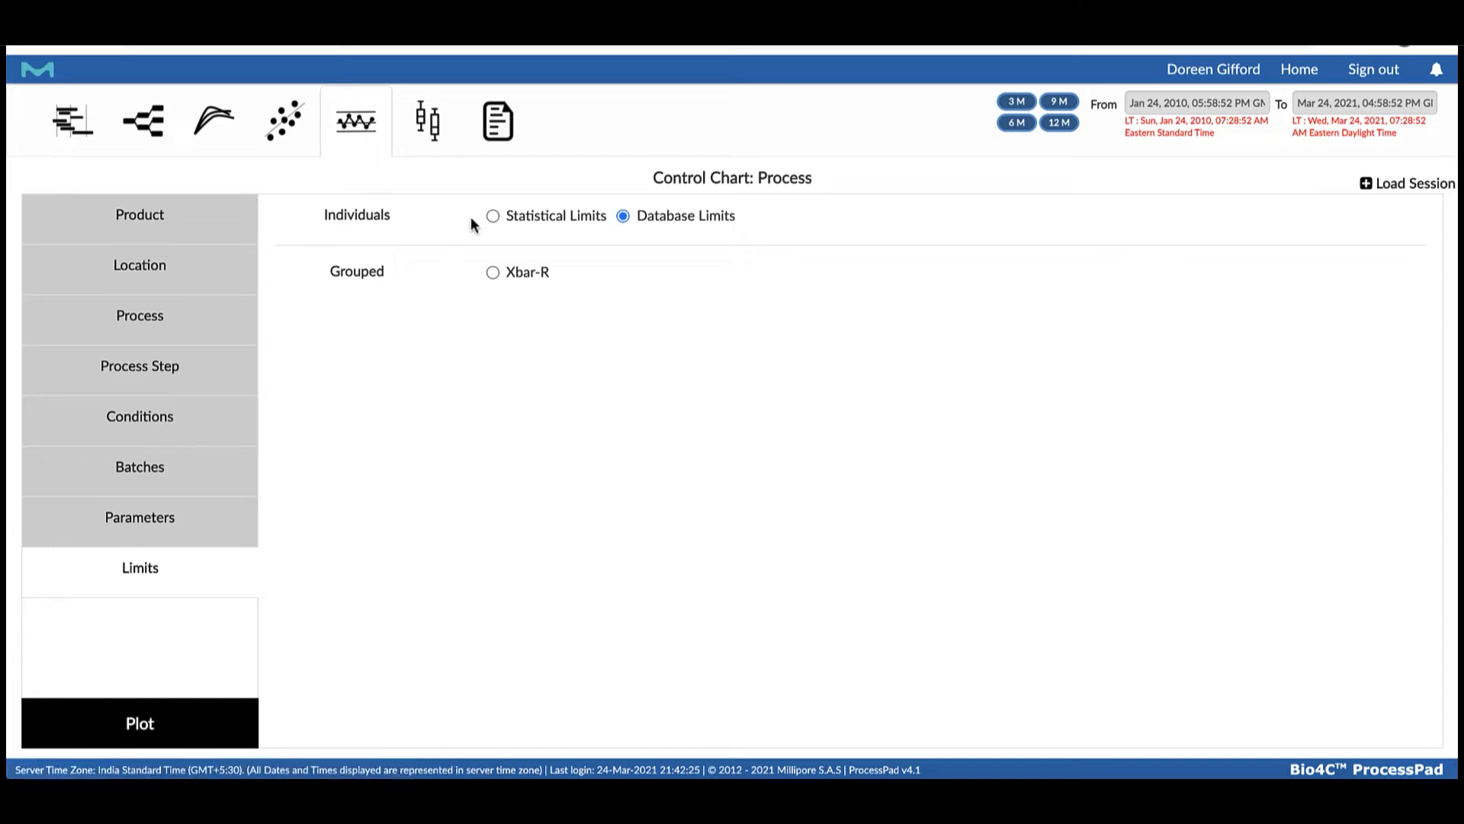
pyautogui.click(492, 217)
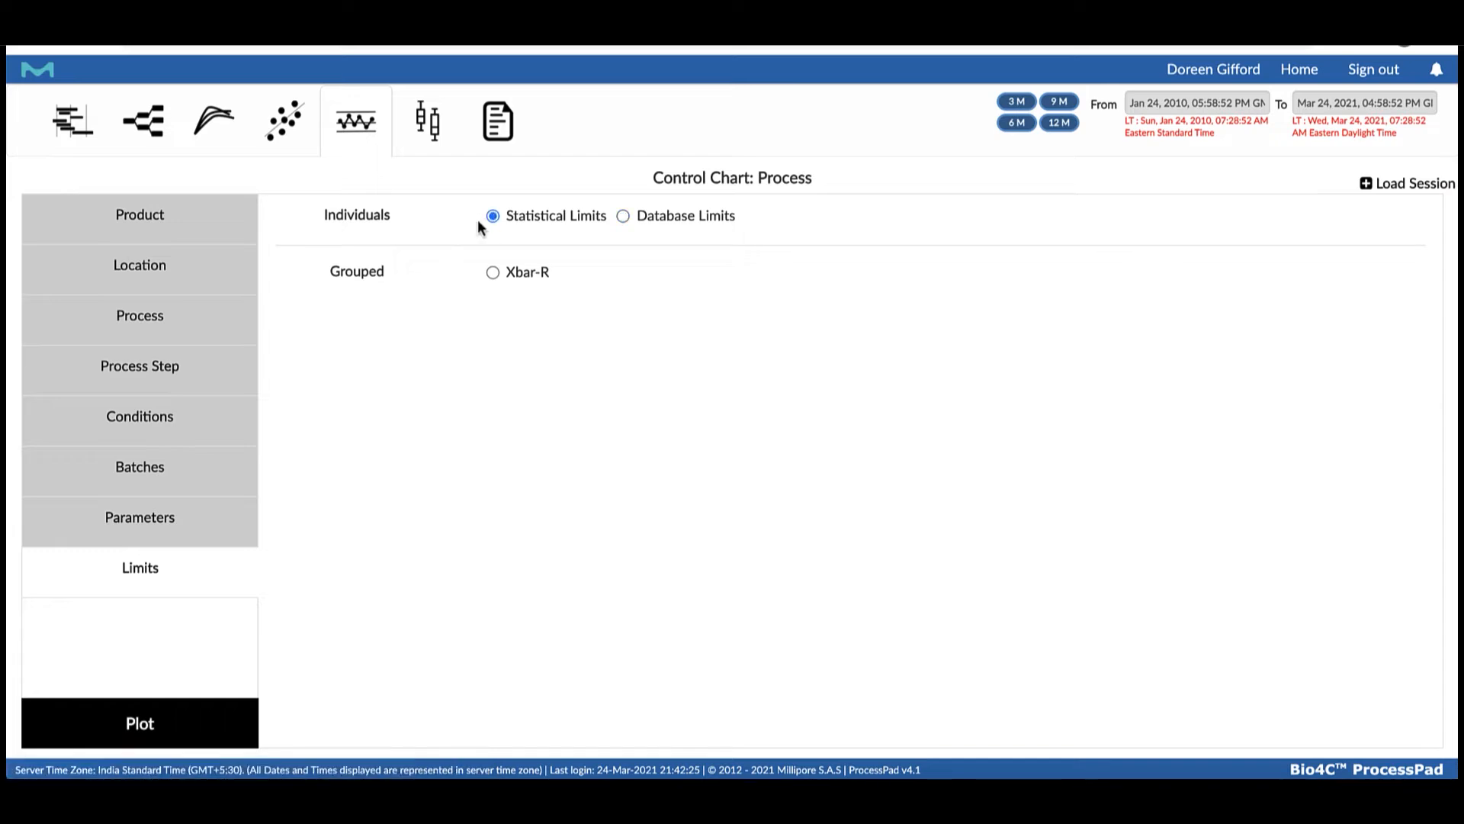
pyautogui.click(108, 726)
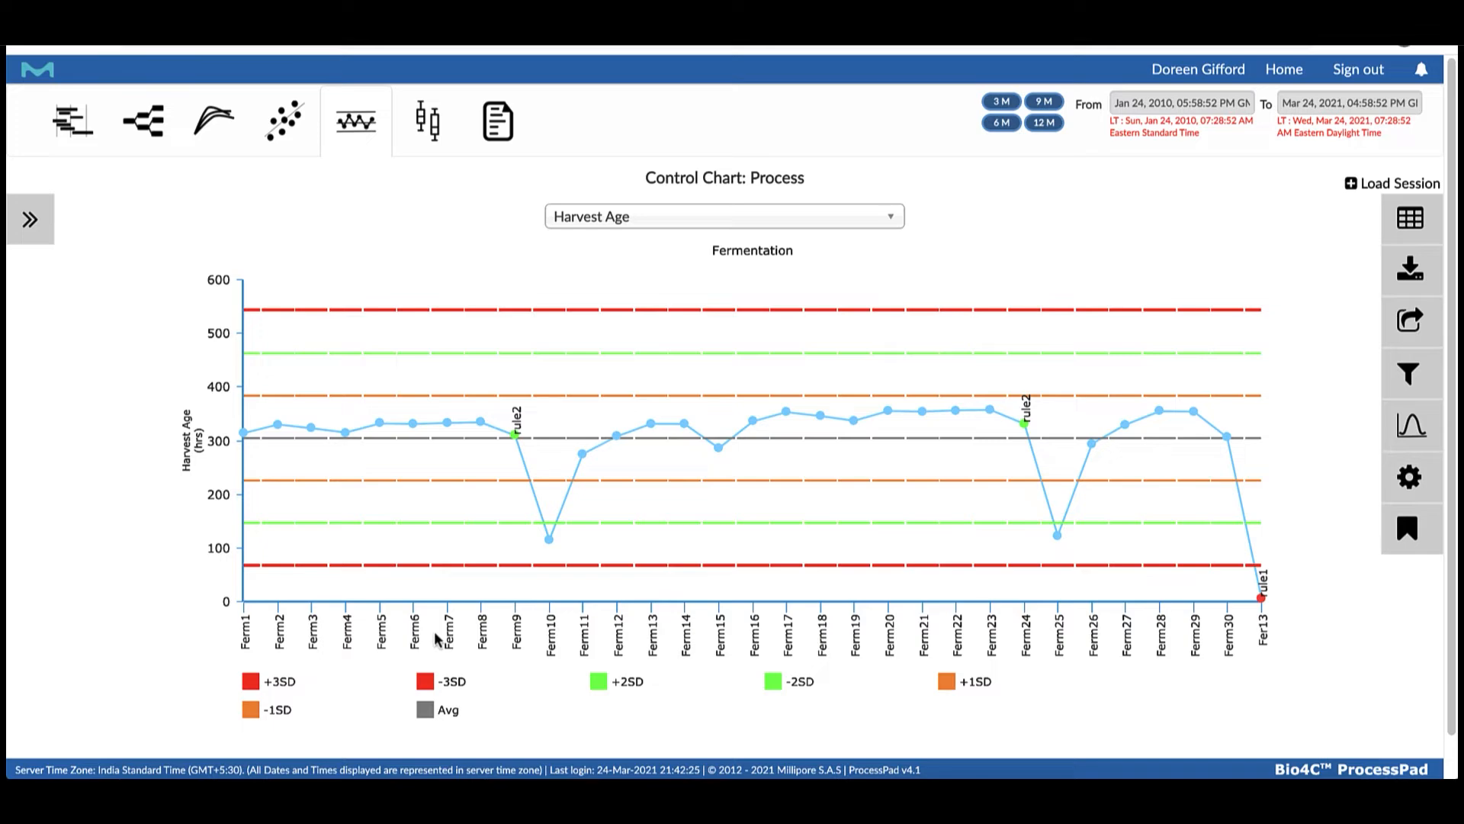
# Phase the Harvest Age control chart by the pH Probe no attribute and plot Harvest Age again
pyautogui.scroll(-1, 1400, 370)
pyautogui.click(1400, 370)
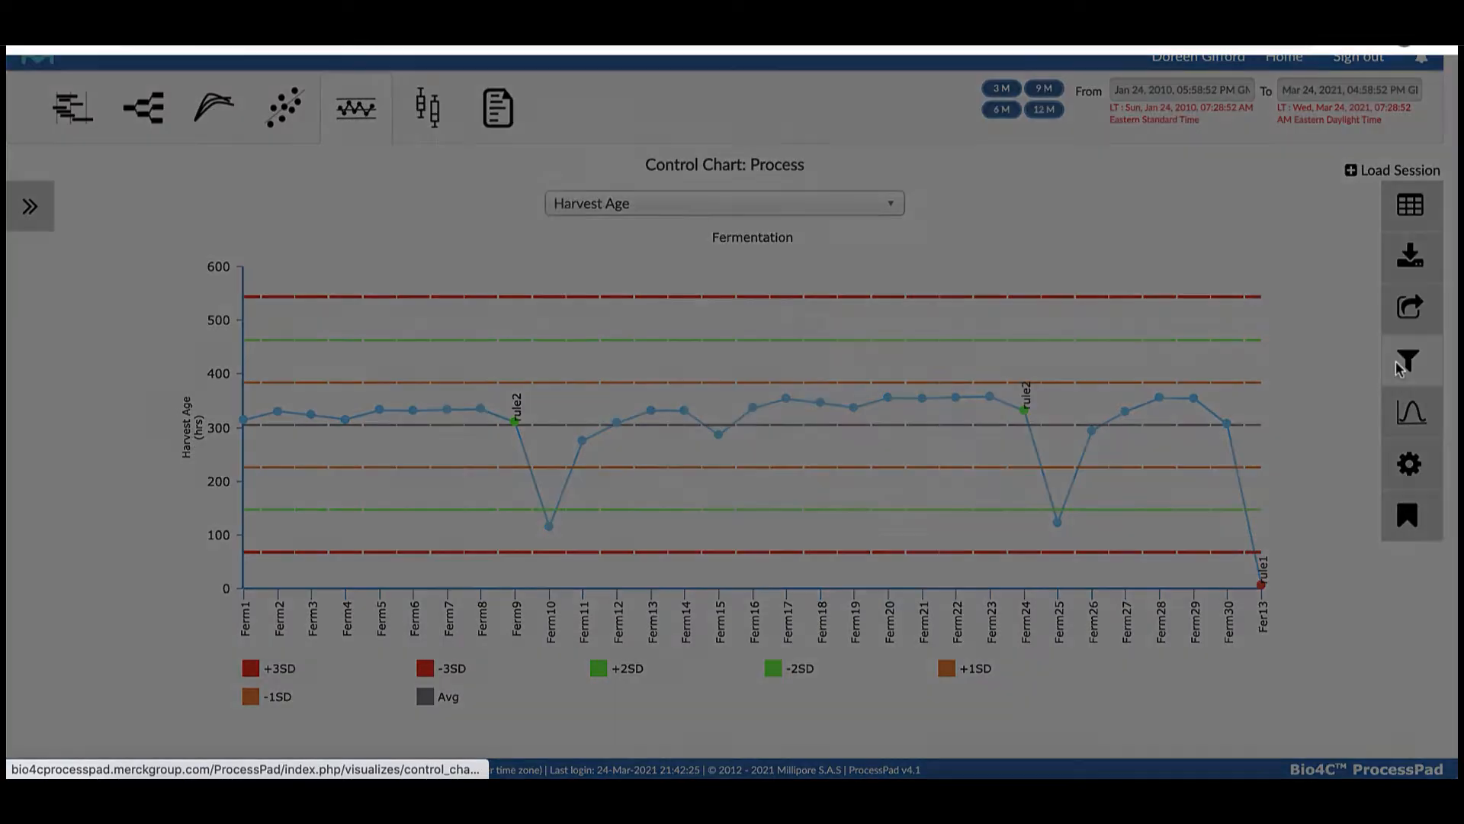
pyautogui.click(889, 252)
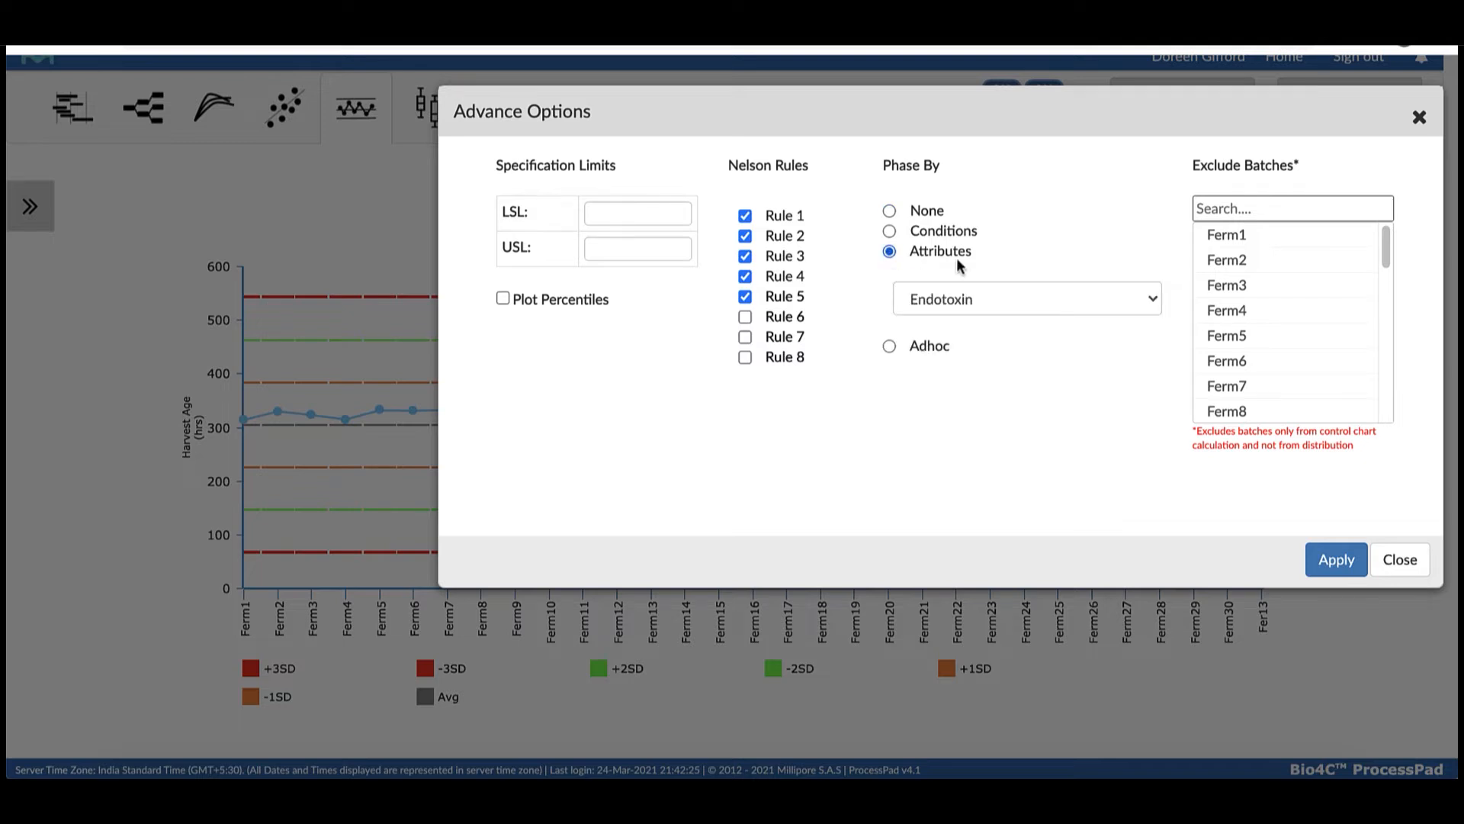
pyautogui.click(1148, 303)
pyautogui.click(1085, 357)
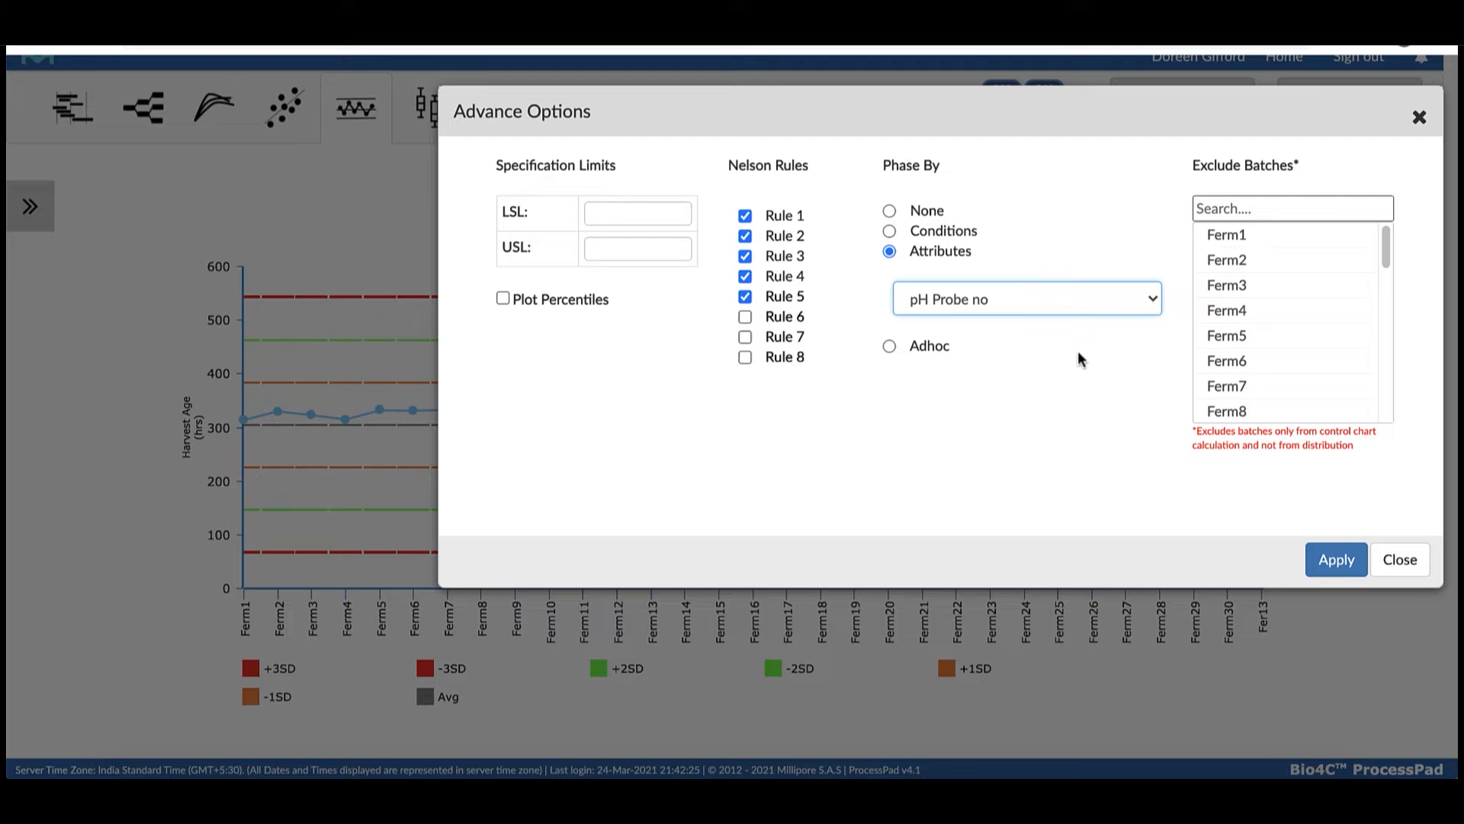
pyautogui.click(1339, 560)
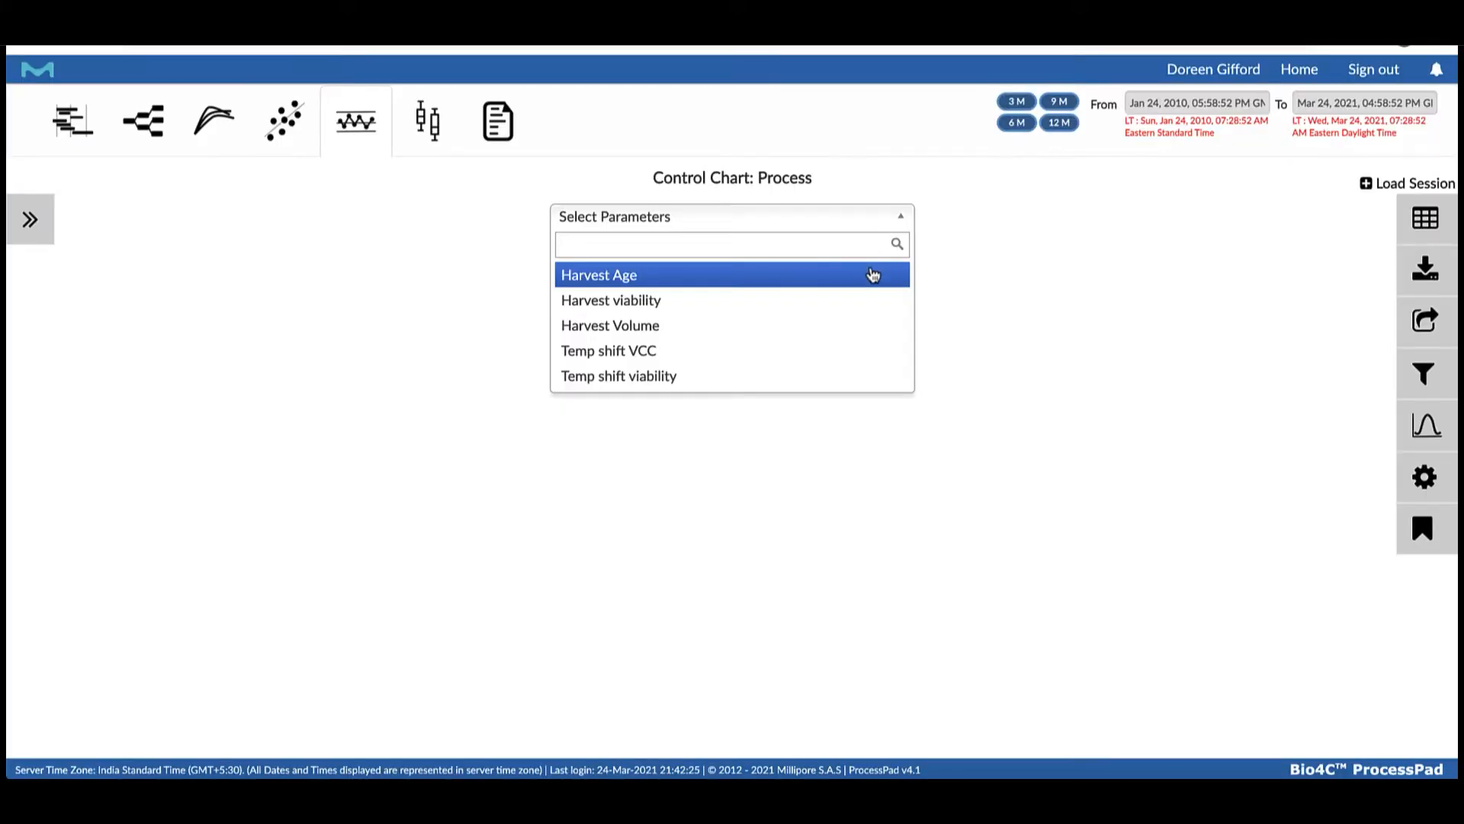
pyautogui.click(873, 275)
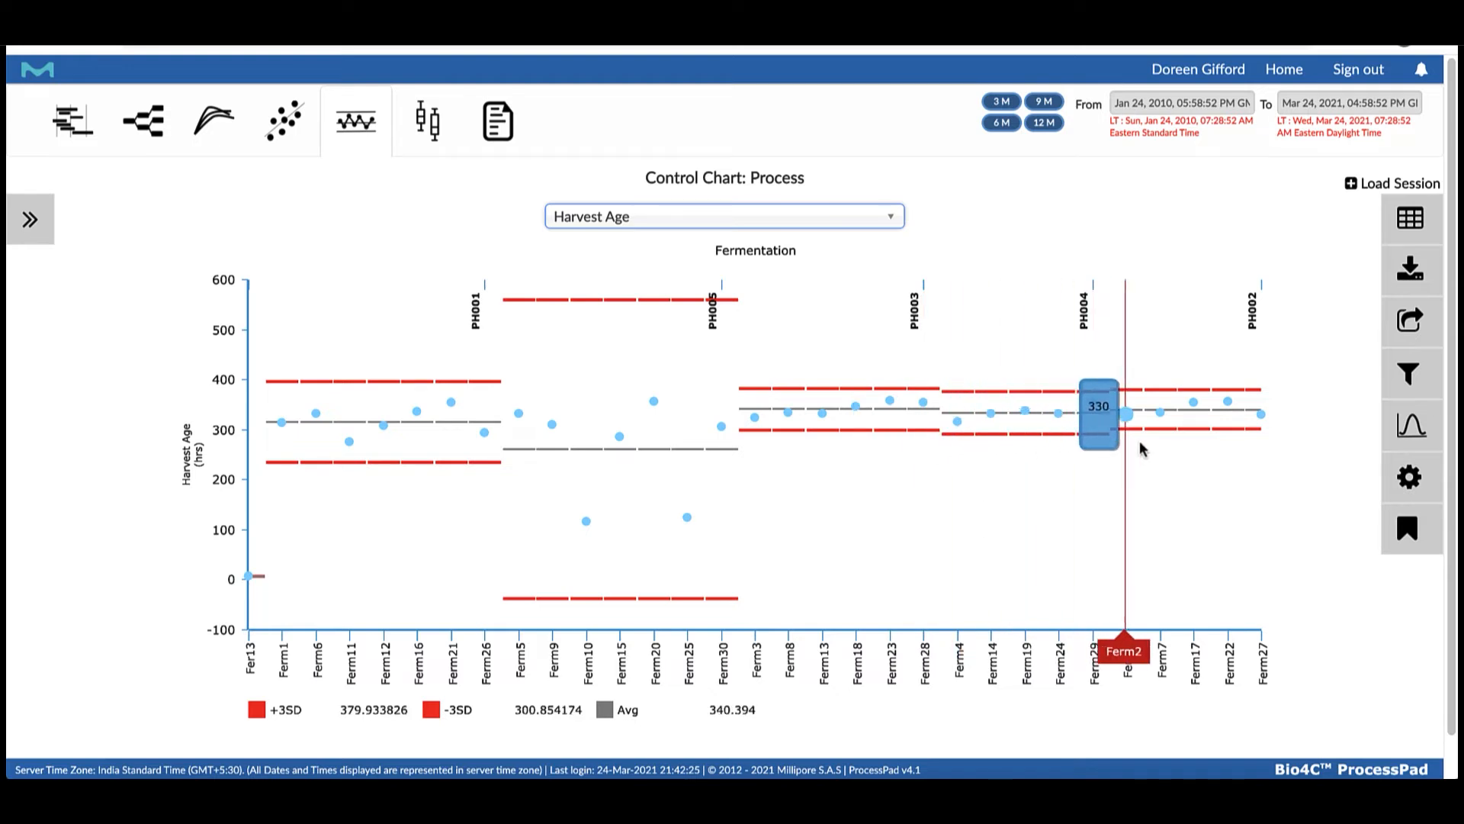
# Switch the control chart's phasing to Adhoc and define three phases named Group1, Group2 and Group3
pyautogui.click(1409, 373)
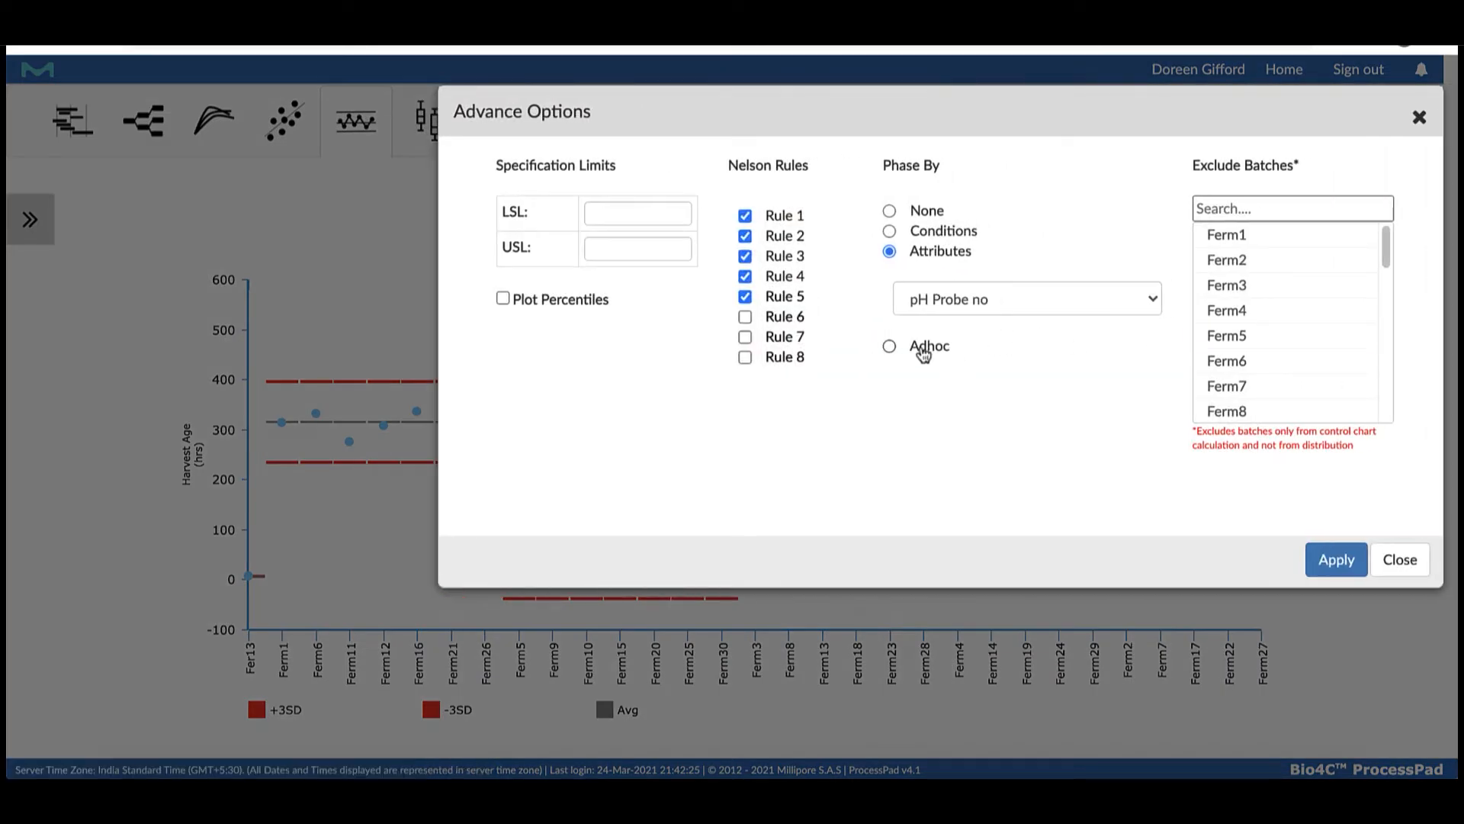
pyautogui.click(889, 347)
pyautogui.click(942, 343)
pyautogui.write('Group1')
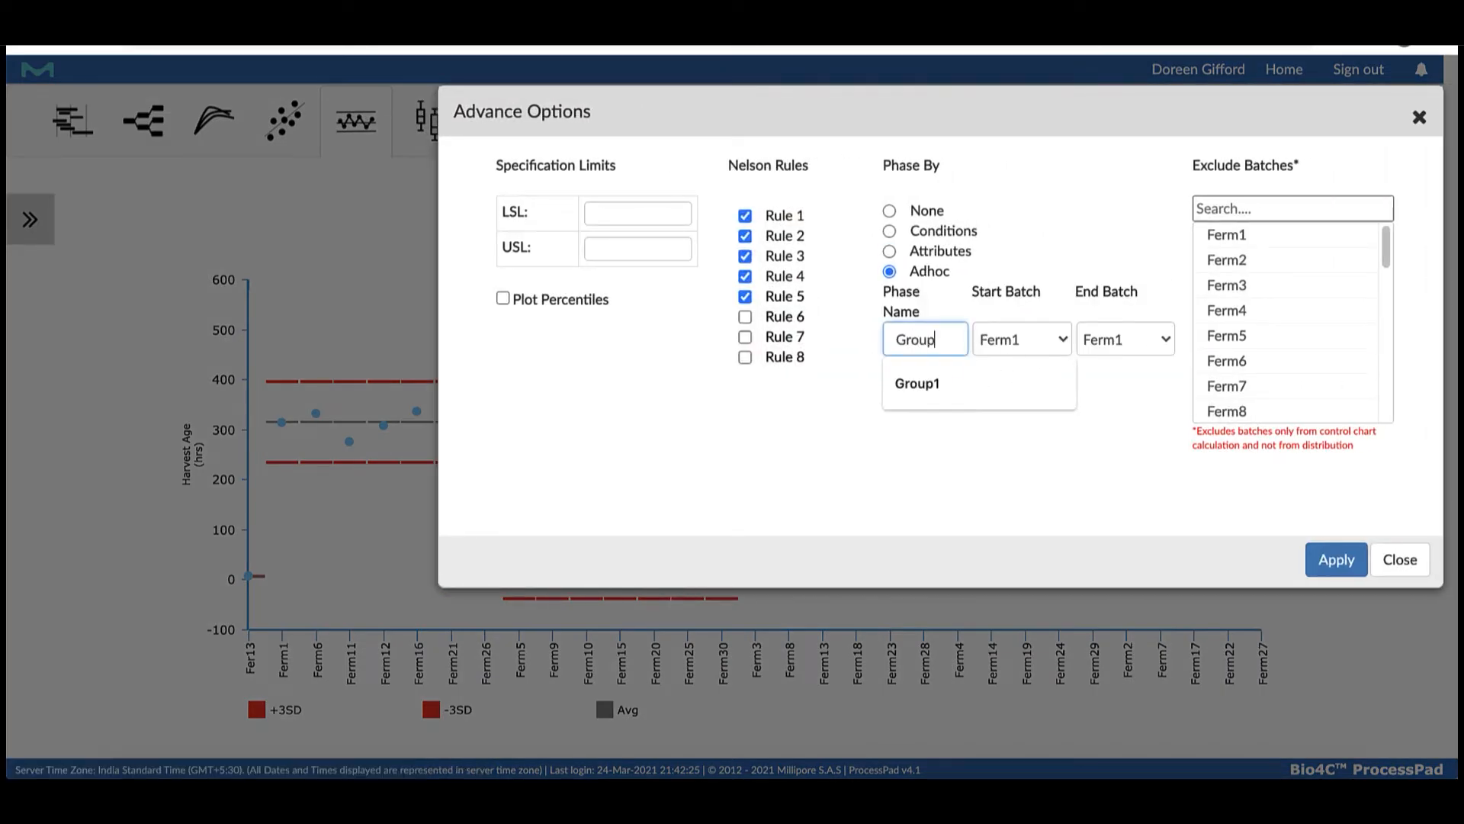
pyautogui.click(921, 374)
pyautogui.click(925, 377)
pyautogui.write('Group2')
pyautogui.click(918, 412)
pyautogui.click(918, 412)
pyautogui.write('Group3')
# Set the phase batch ranges to end at Ferm10 for Group1, Ferm11 to Ferm20 for Group2, and Ferm21 to Ferm27 for Group3
pyautogui.click(1125, 340)
pyautogui.click(1110, 512)
pyautogui.click(1021, 380)
pyautogui.click(1002, 571)
pyautogui.click(1136, 379)
pyautogui.click(1111, 743)
pyautogui.click(1022, 420)
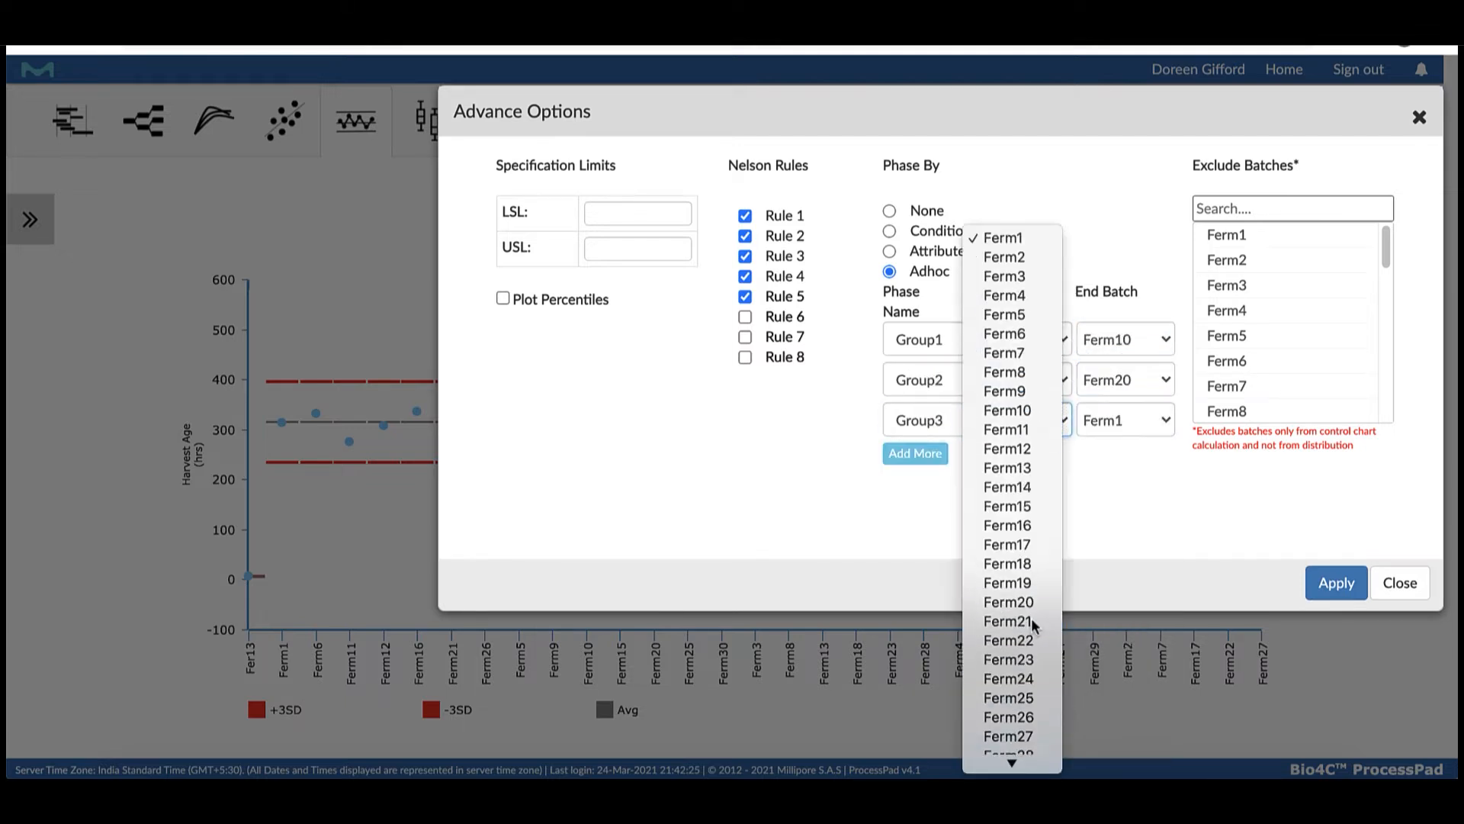
pyautogui.click(1012, 621)
pyautogui.click(1125, 420)
pyautogui.click(1114, 755)
# Apply the ad hoc phases and plot the Harvest Age control chart with them
pyautogui.click(1317, 582)
pyautogui.click(902, 219)
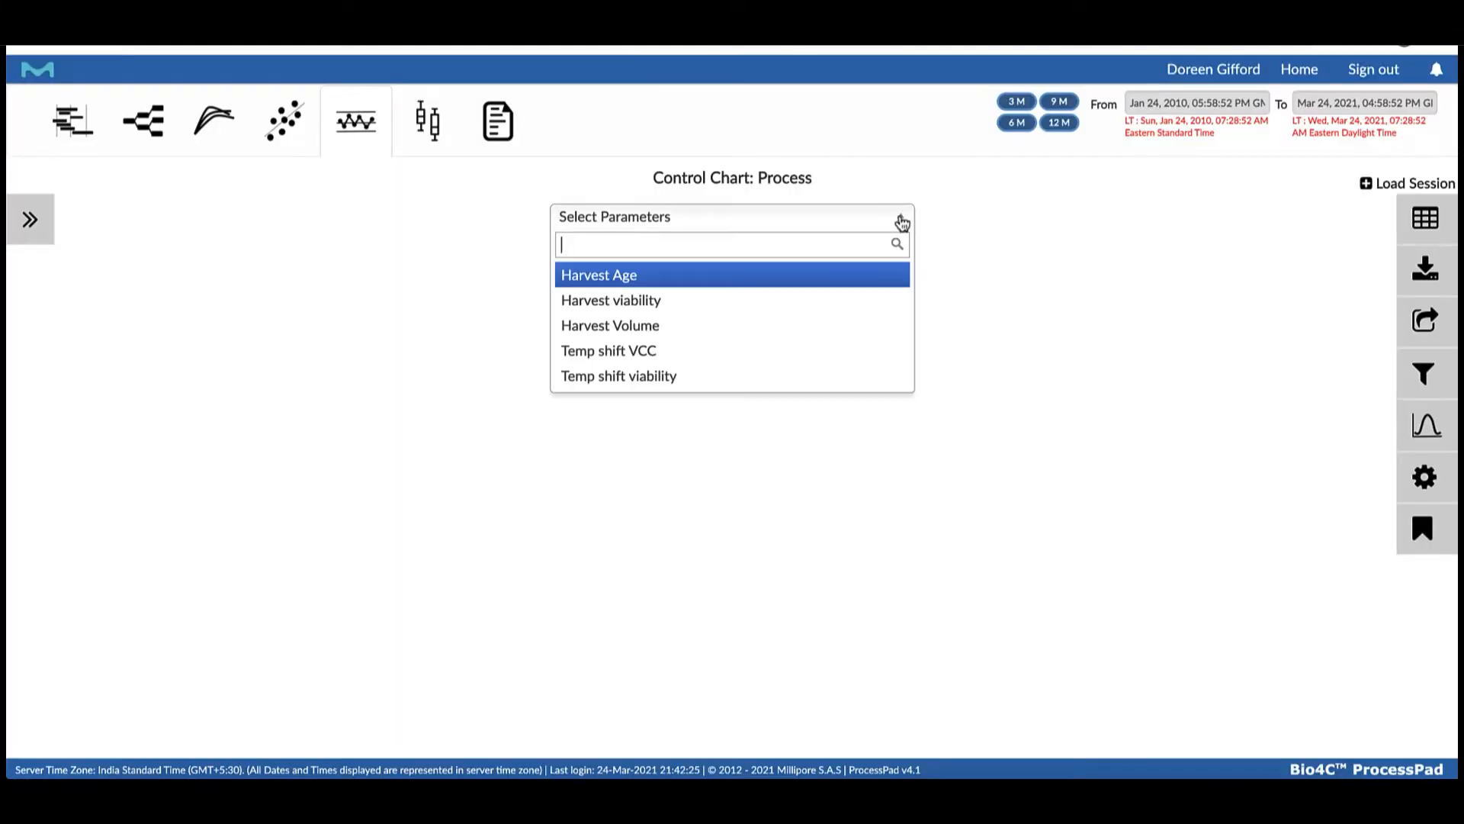
pyautogui.click(841, 278)
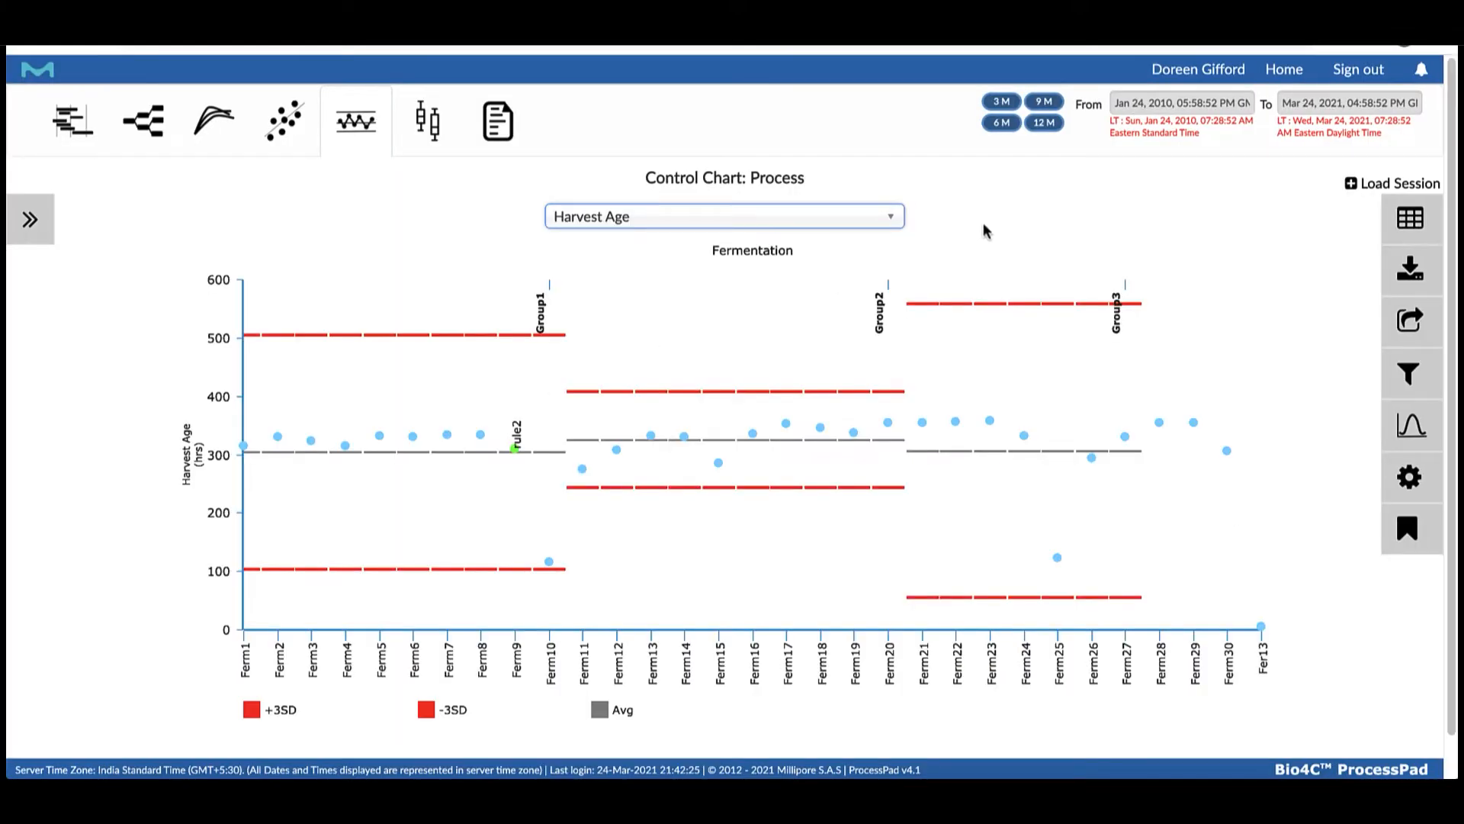
pyautogui.scroll(-1, 844, 397)
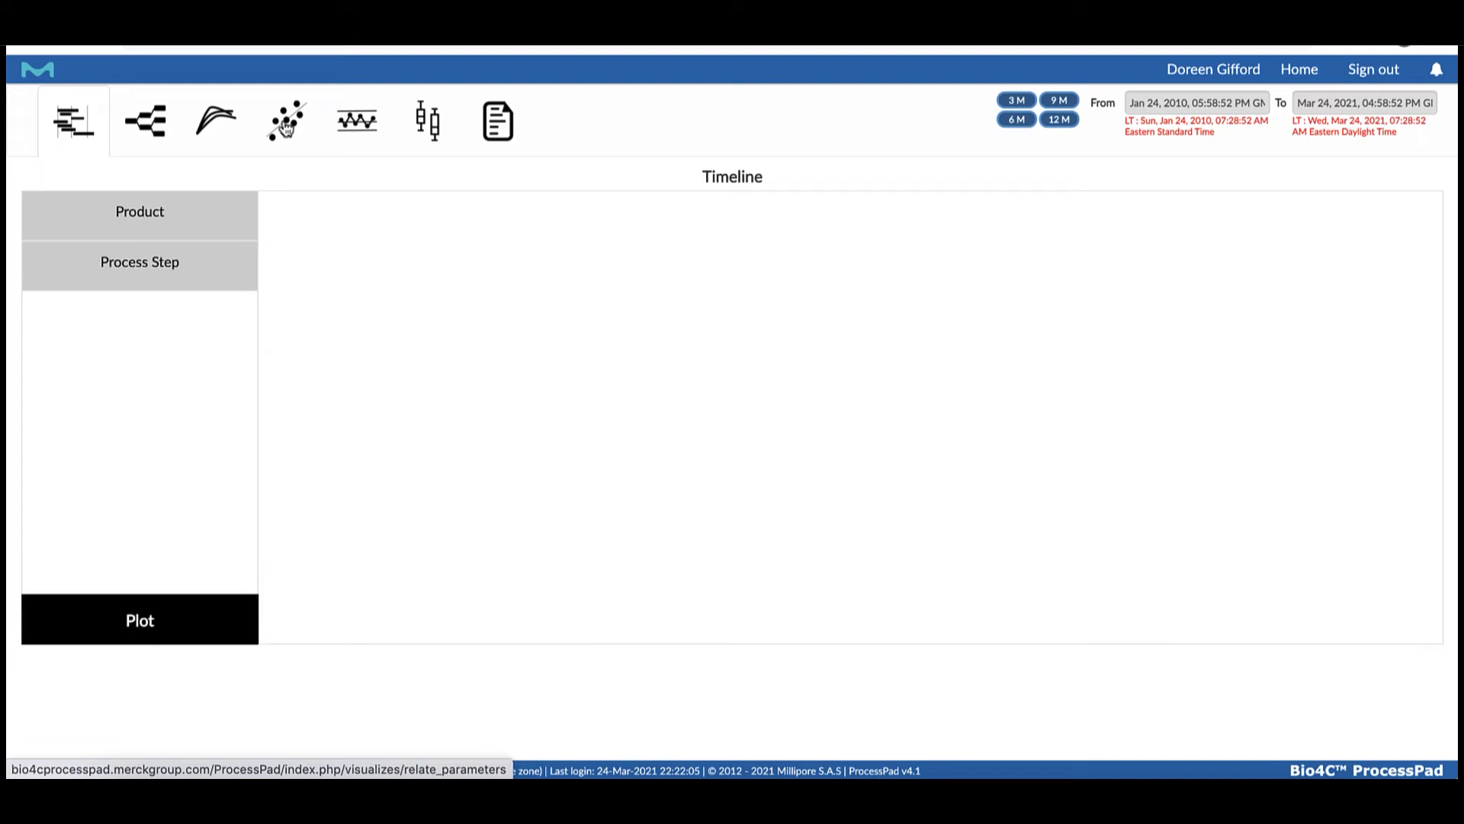
# Open the saved Demo Fermentation Data Set in Relate Parameters and bring up its bivariate analysis
pyautogui.click(286, 126)
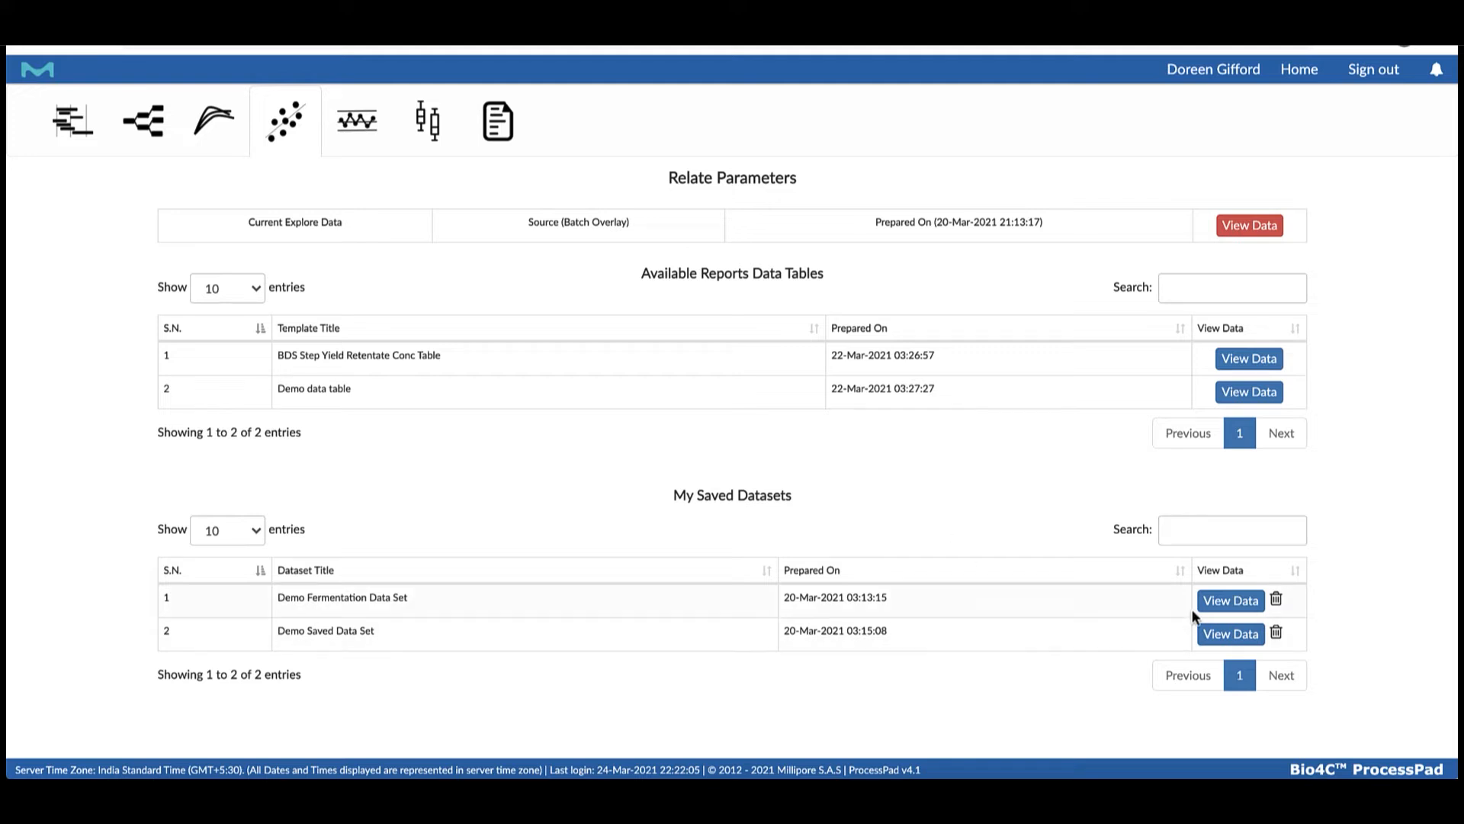
pyautogui.click(1223, 600)
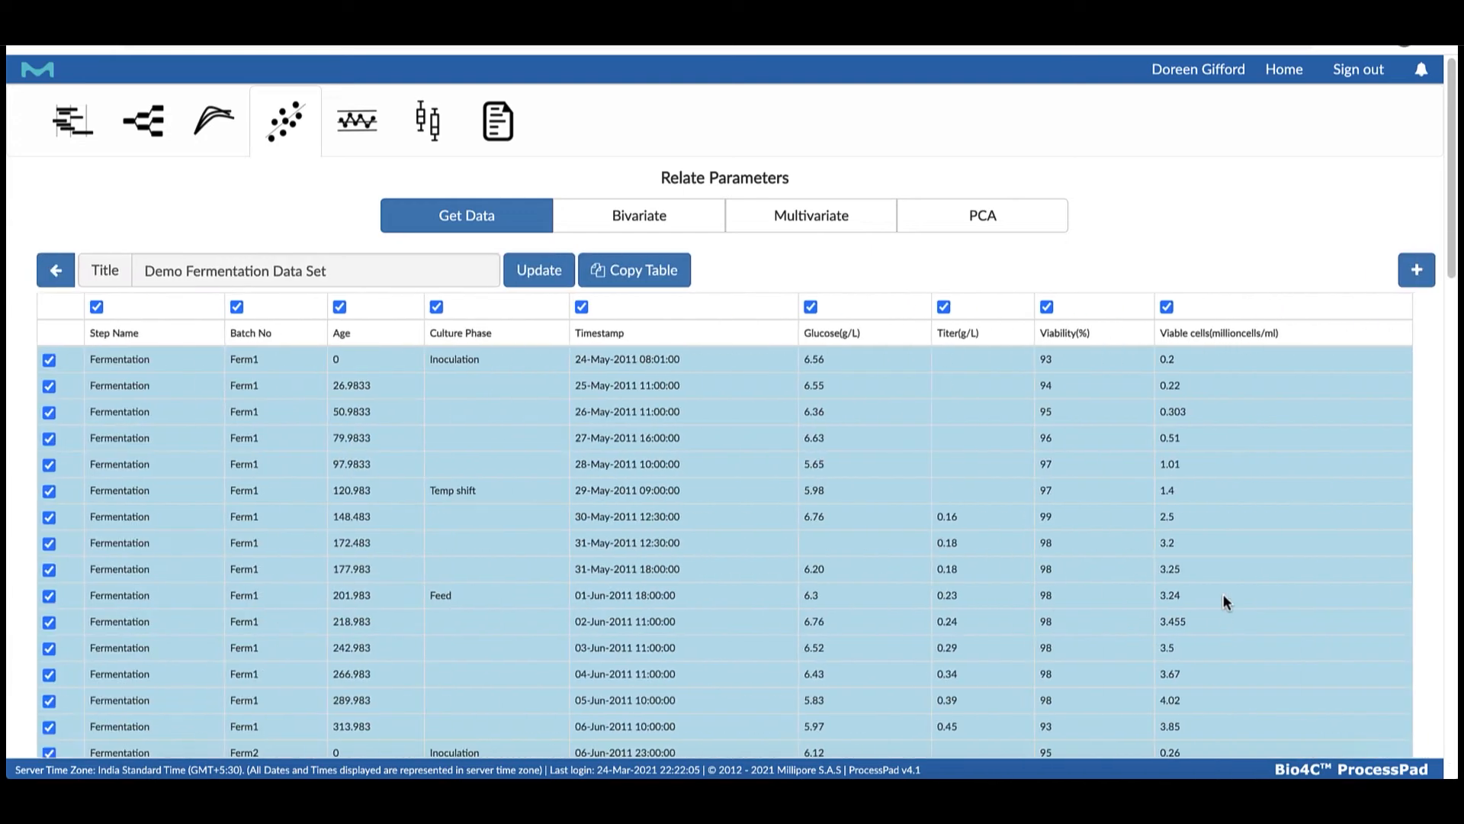
pyautogui.click(648, 217)
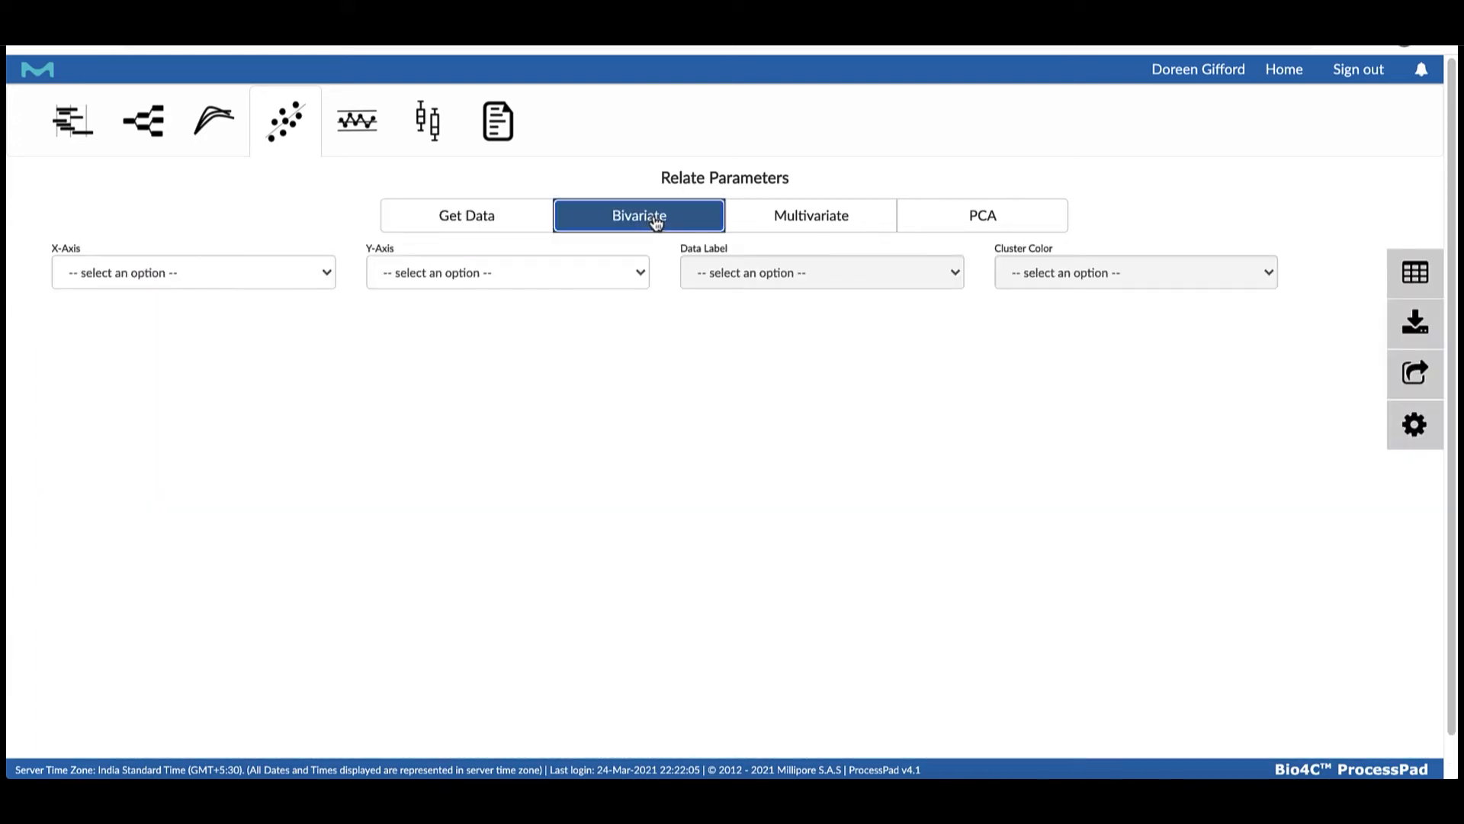
# Plot Age on the Y-axis against Viable cells(millioncells/ml) on the X-axis
pyautogui.click(325, 274)
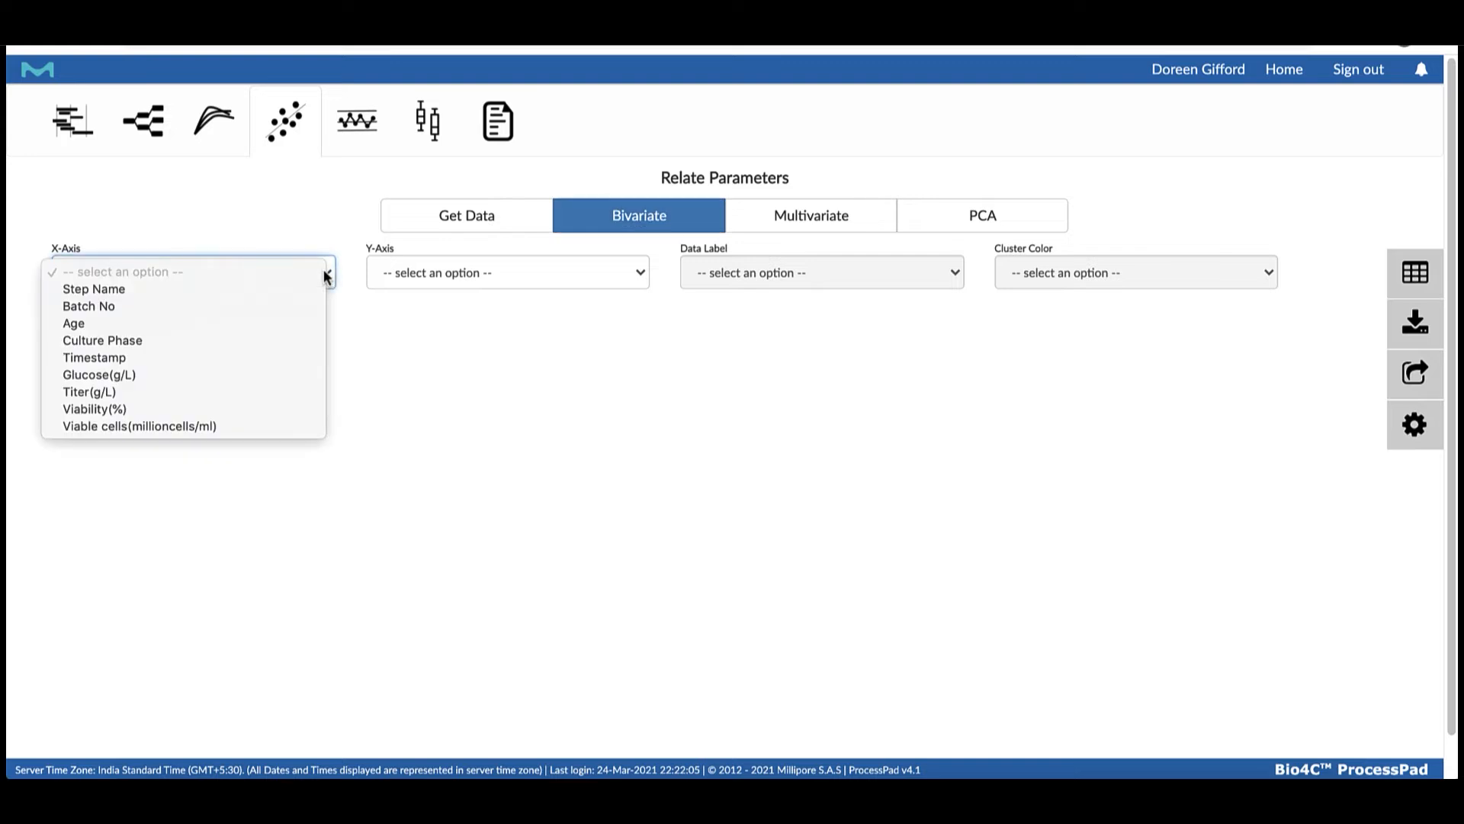
pyautogui.click(251, 429)
pyautogui.scroll(-1, 643, 279)
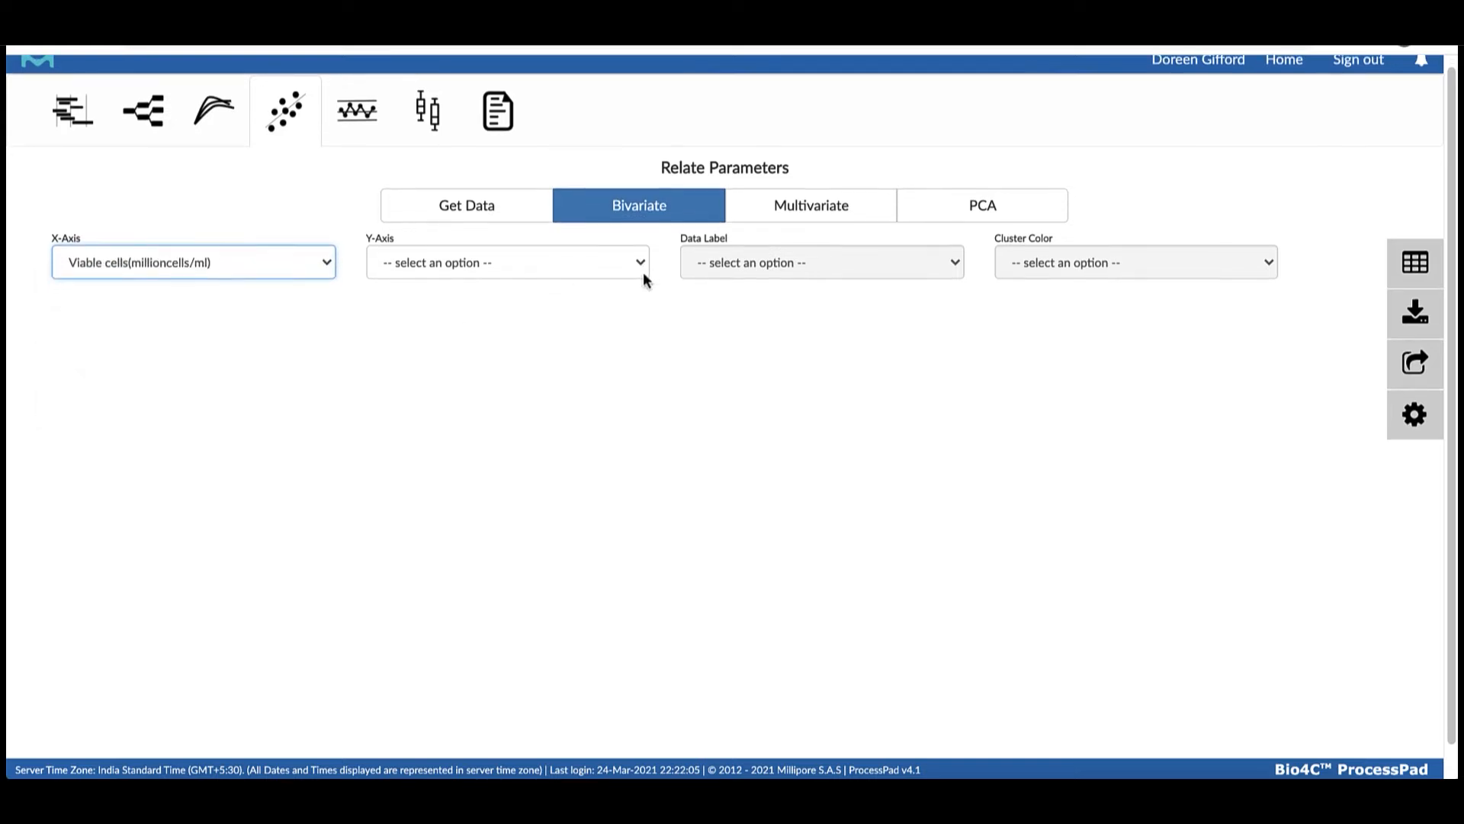
pyautogui.click(642, 273)
pyautogui.click(587, 279)
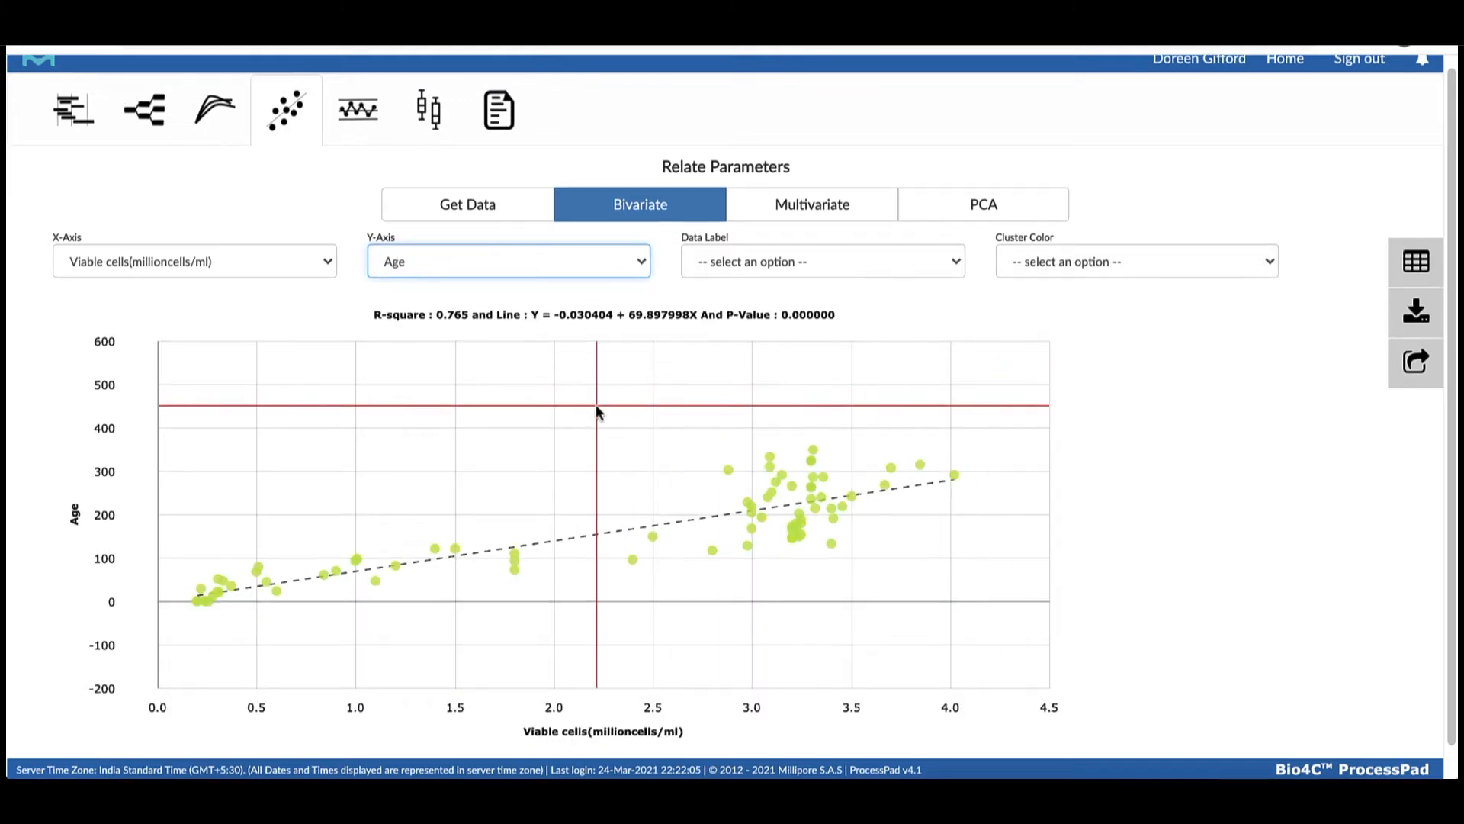
pyautogui.scroll(-3, 198, 446)
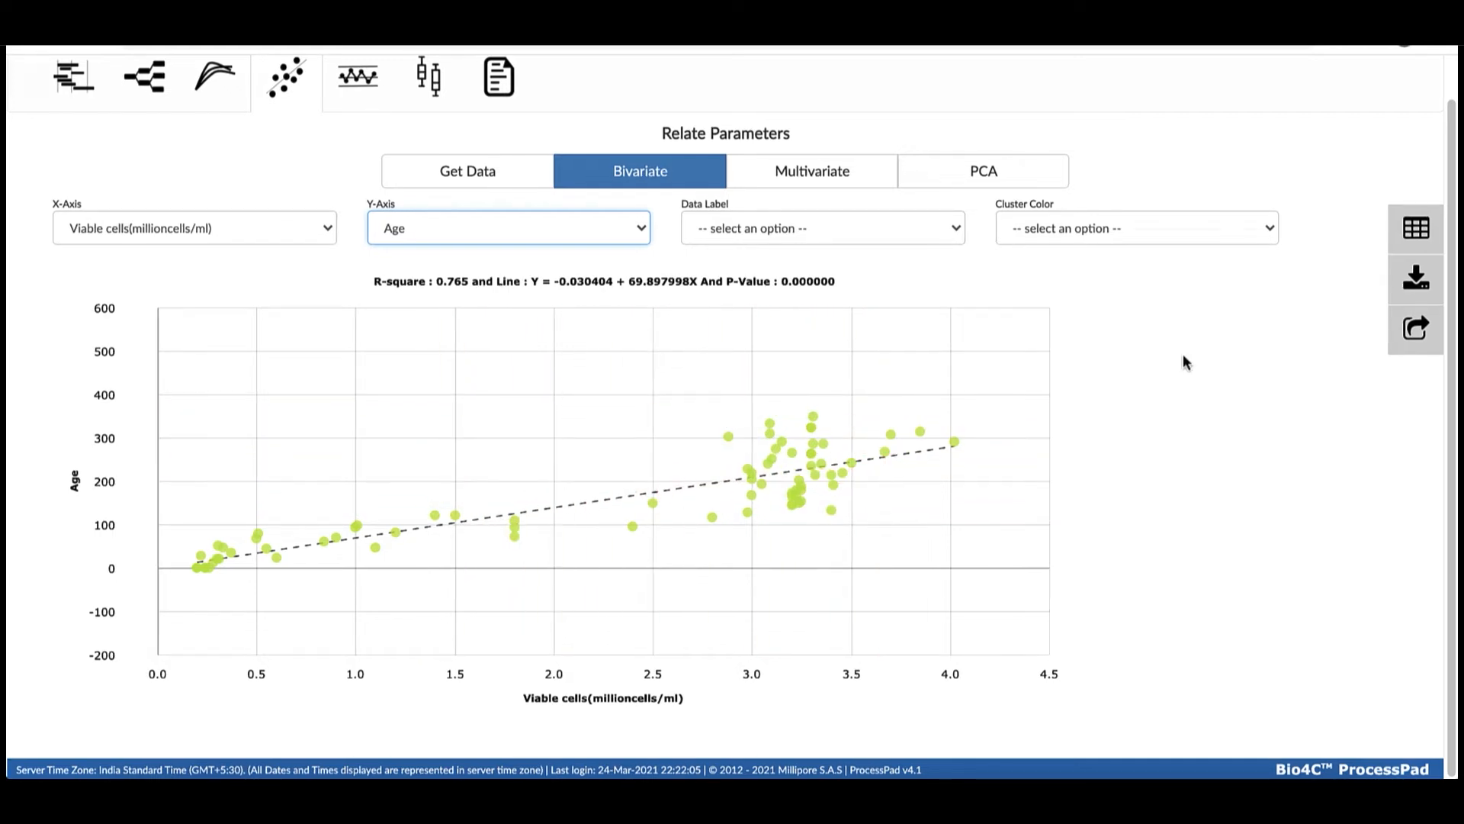
# Color the scatter points by Titer(g/L) and add two more color ranges, about 0.27 to 0.57 and 0.61 to 0.84
pyautogui.scroll(1, 1205, 277)
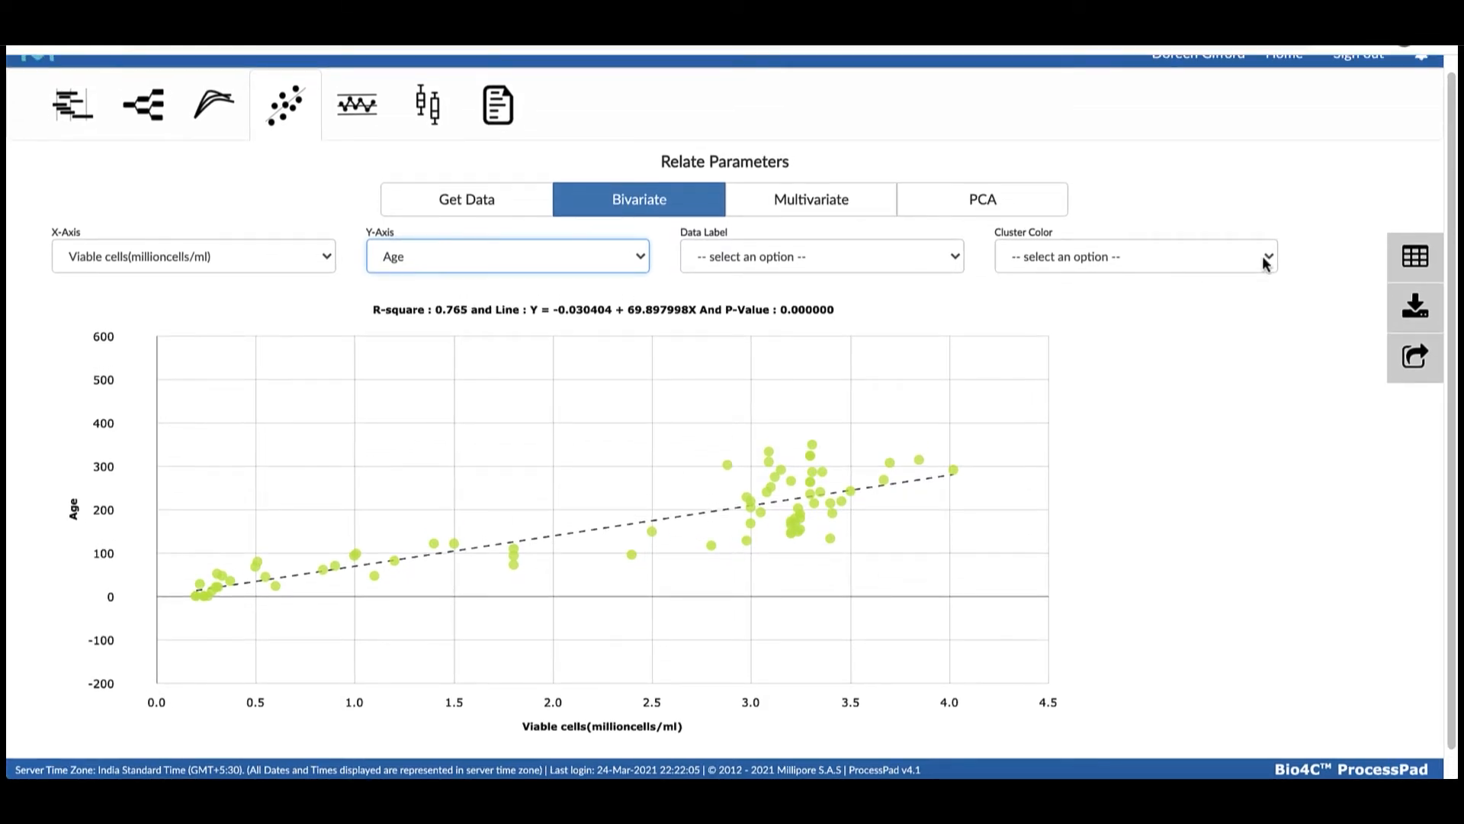
pyautogui.click(1268, 260)
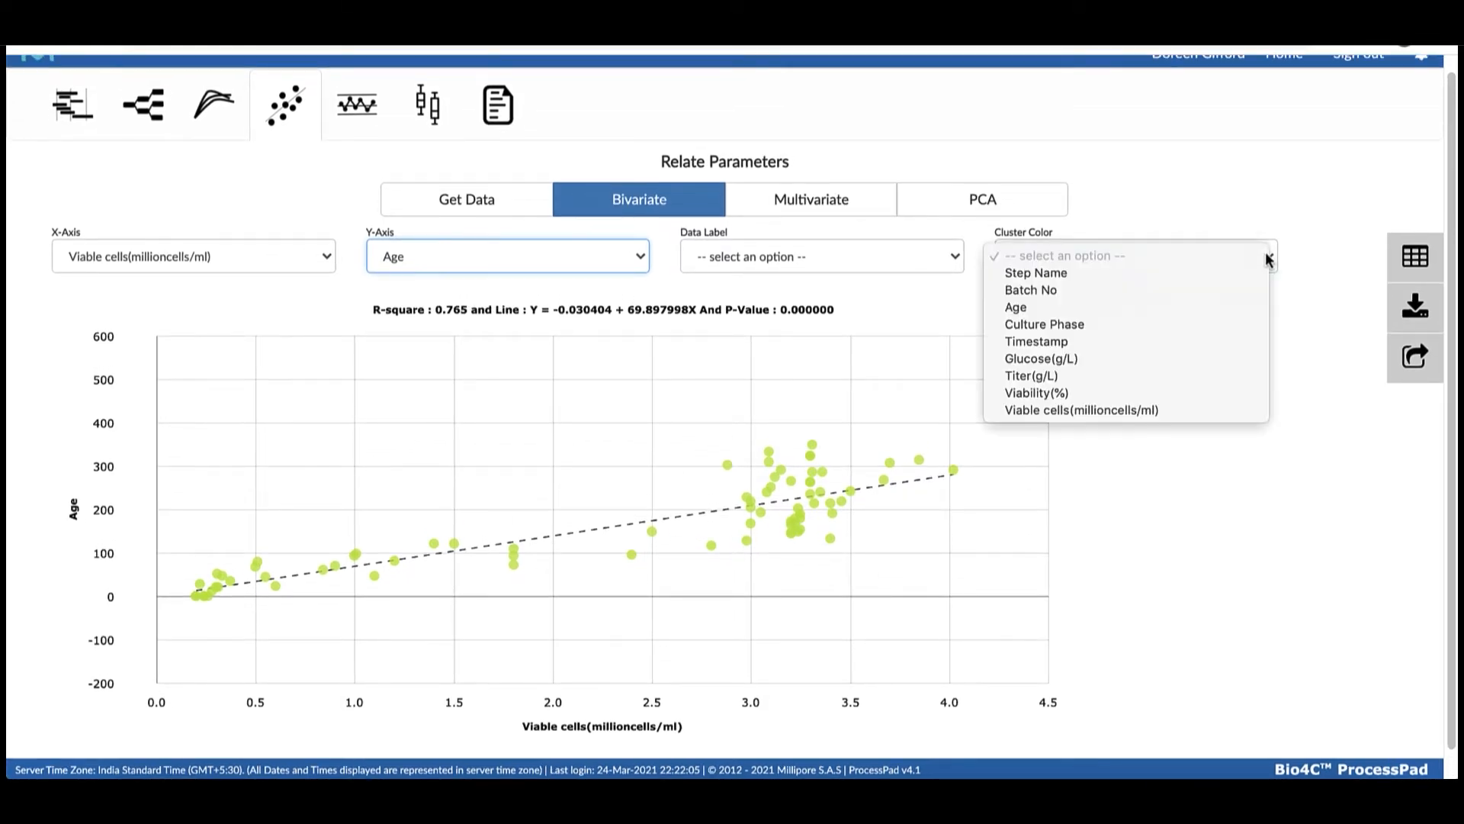
pyautogui.click(1130, 375)
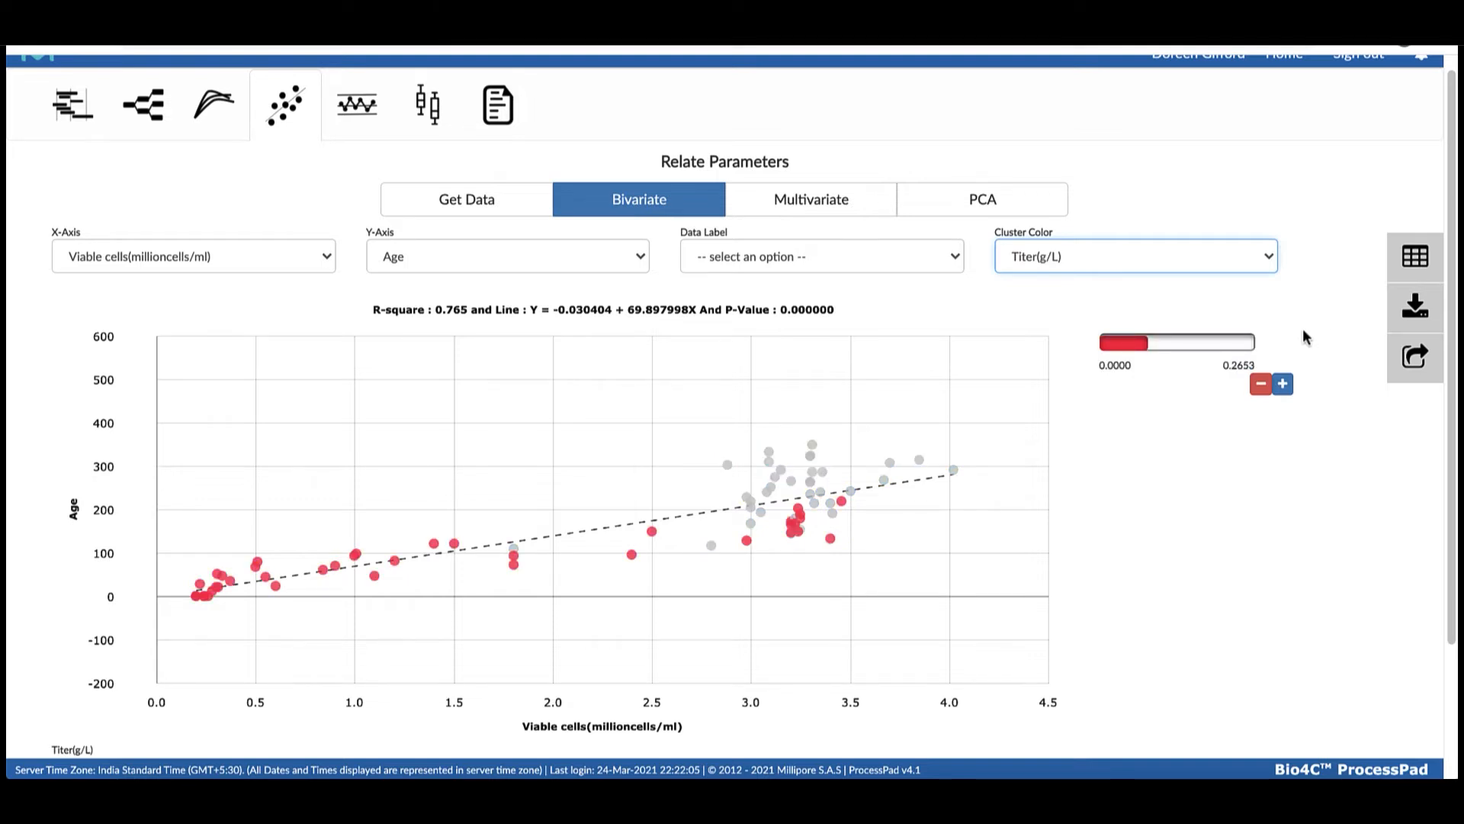
pyautogui.click(1282, 383)
pyautogui.moveTo(1245, 396); pyautogui.dragTo(1199, 392)
pyautogui.click(1282, 431)
pyautogui.moveTo(1103, 436); pyautogui.dragTo(1212, 440)
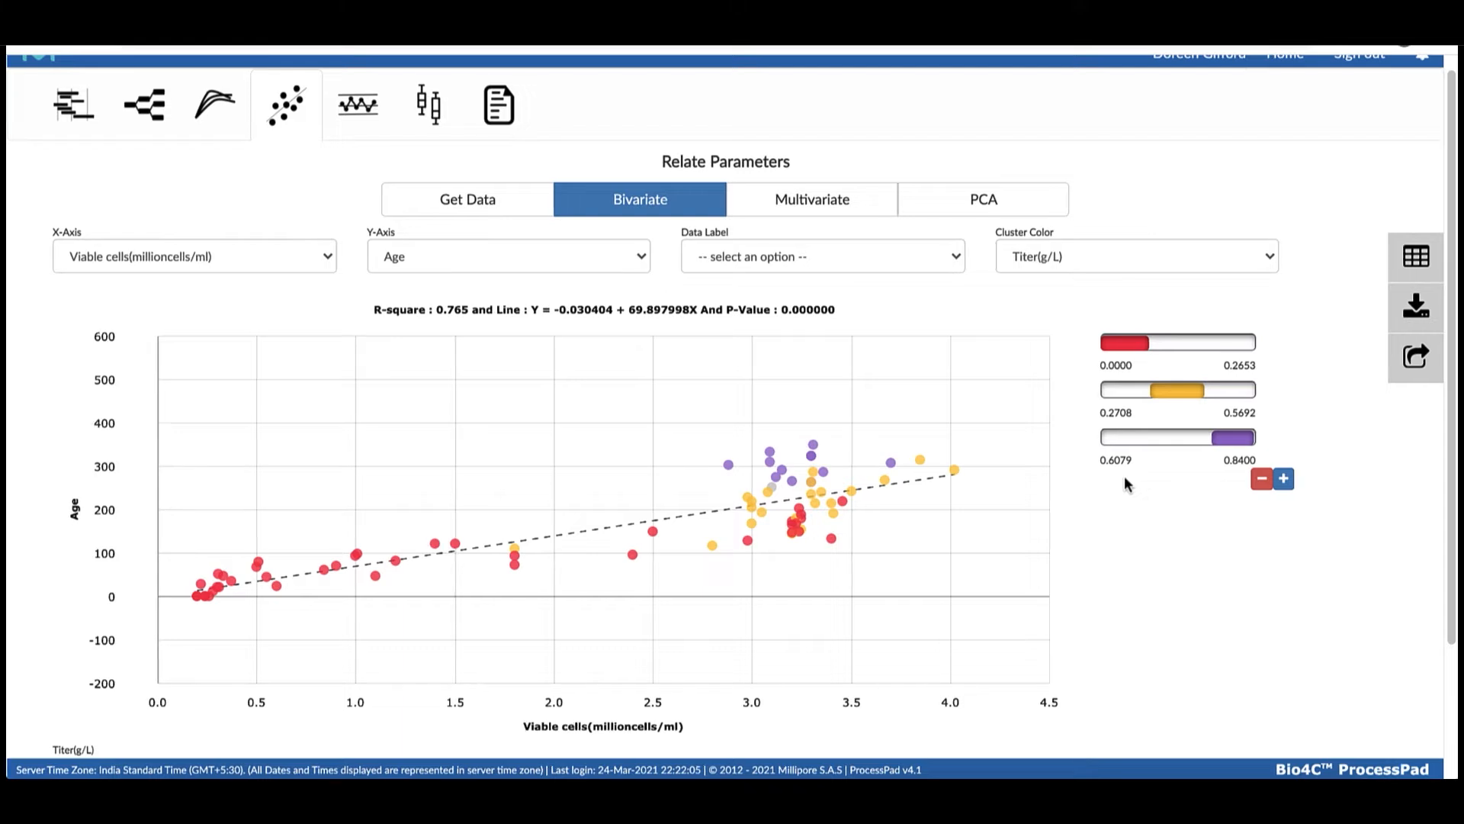
# Create a multivariate plot of Age, Glucose, Titer, Viability and Viable cells, clustered by Batch No
pyautogui.click(827, 197)
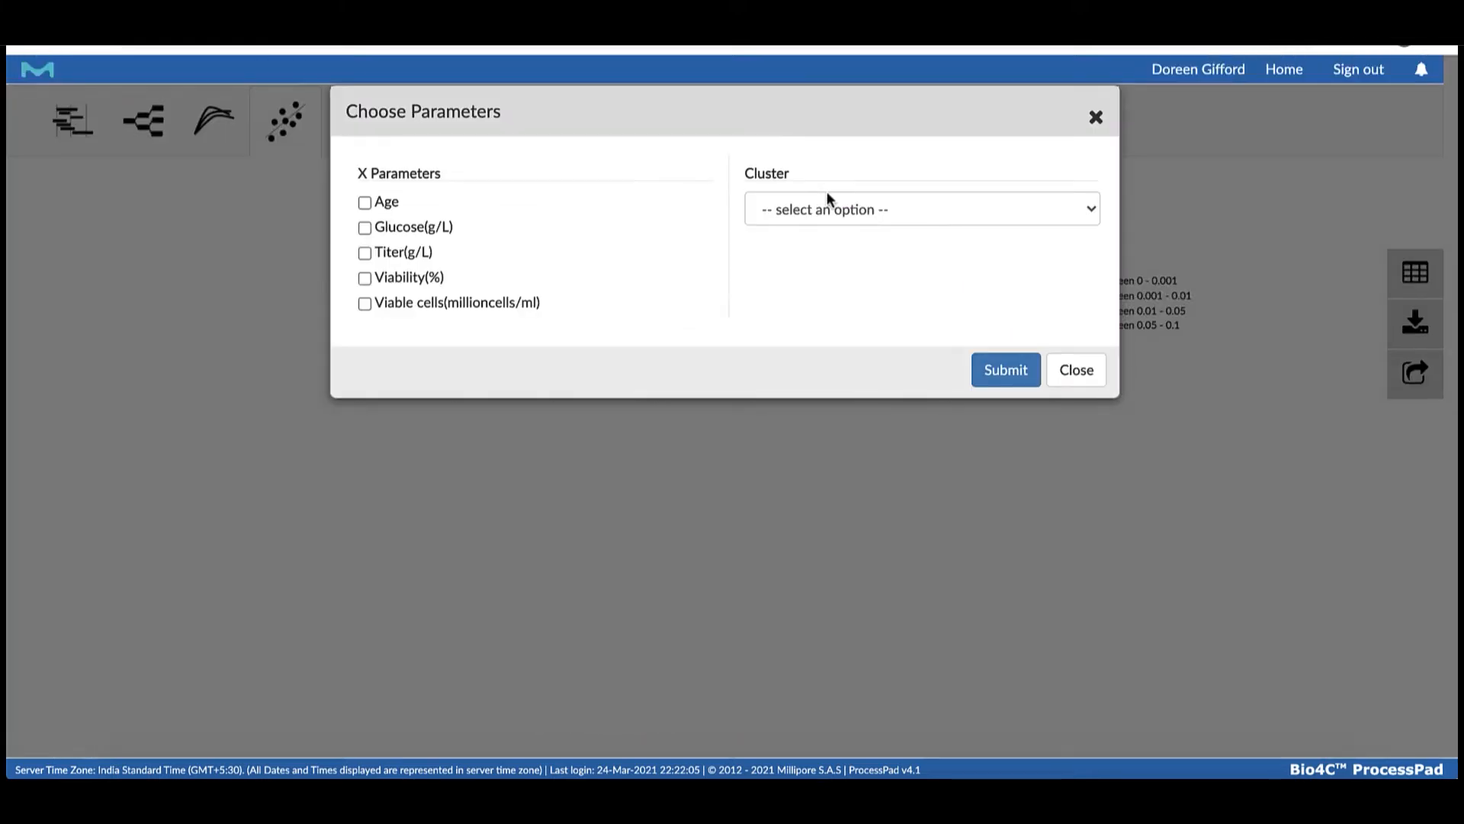
pyautogui.click(364, 203)
pyautogui.click(364, 227)
pyautogui.click(364, 252)
pyautogui.click(364, 278)
pyautogui.click(365, 305)
pyautogui.click(1088, 211)
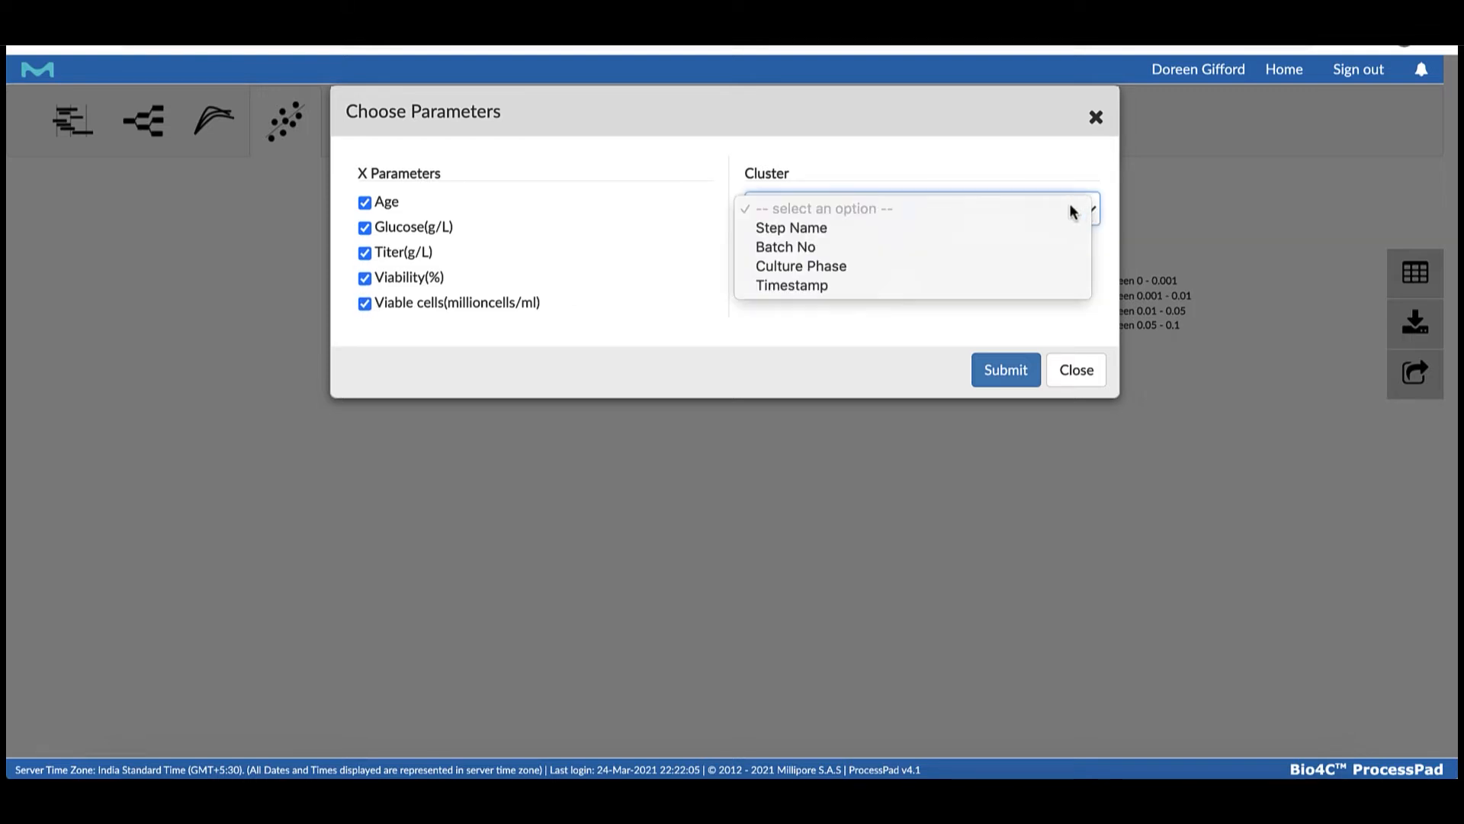
pyautogui.click(976, 245)
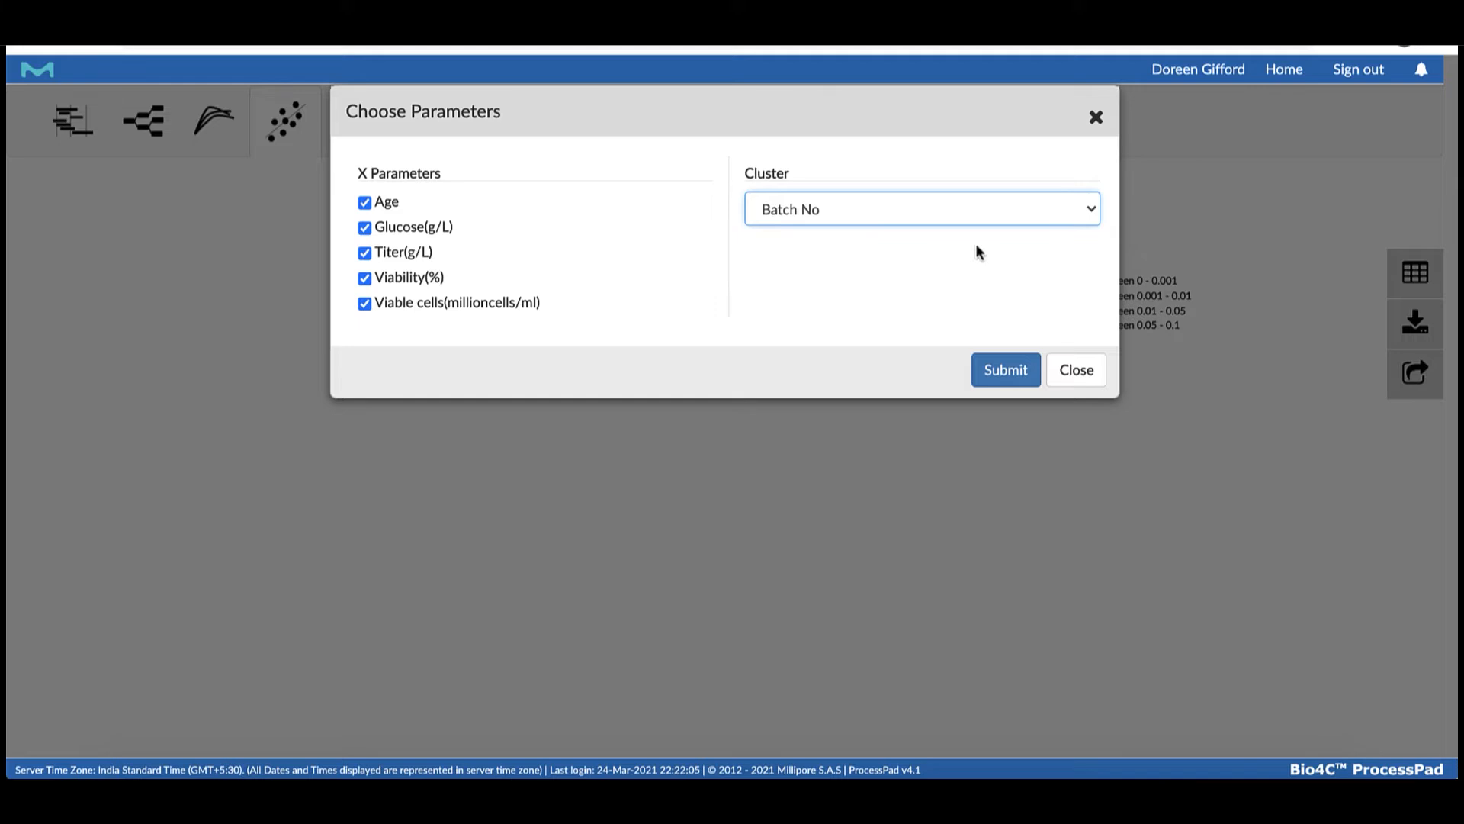
pyautogui.click(1003, 369)
# Set the multivariate matrix's grouping option to Batch No and view the redrawn plot
pyautogui.scroll(-2, 960, 370)
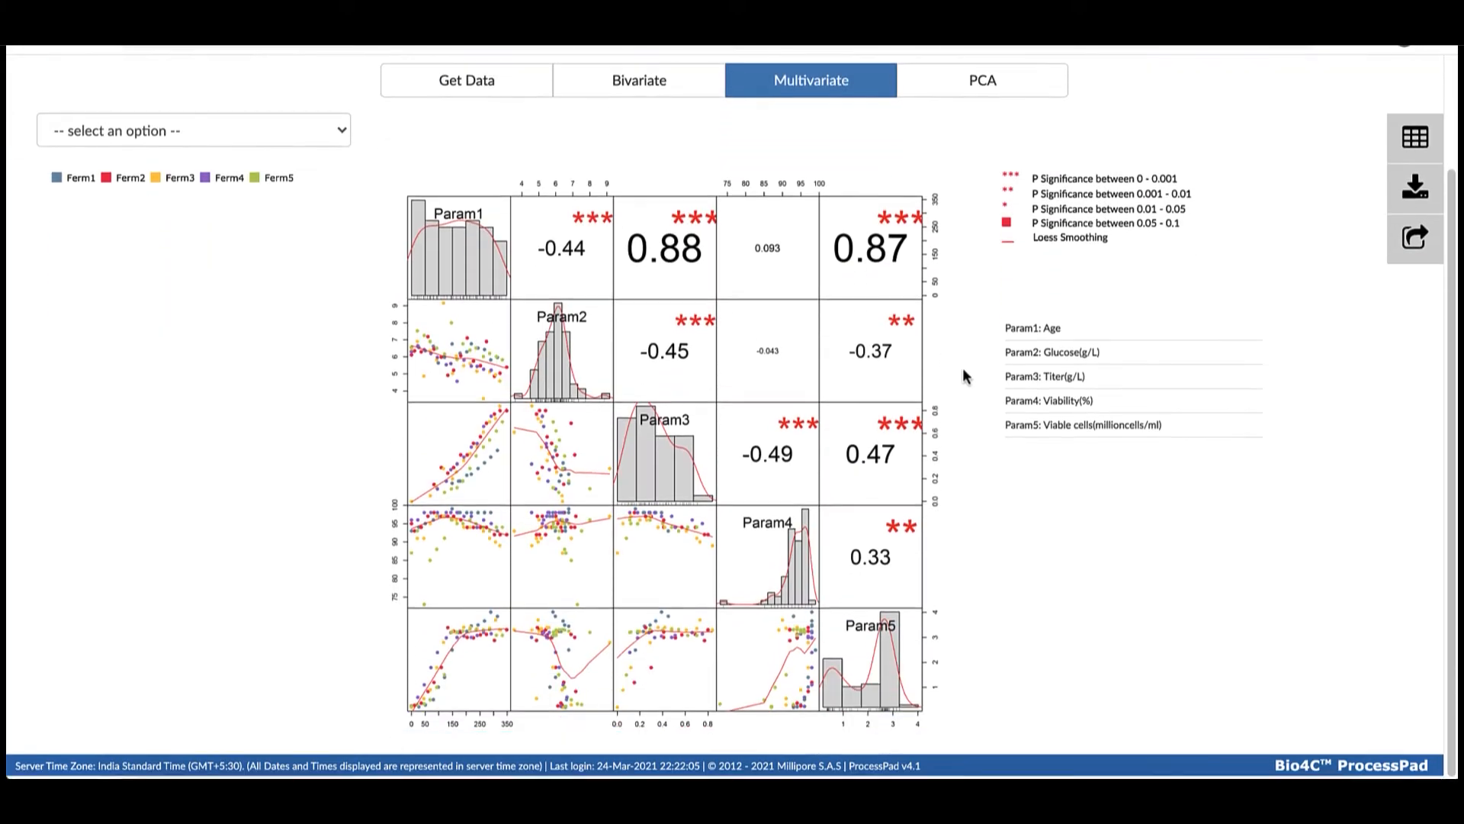
pyautogui.click(338, 133)
pyautogui.click(212, 169)
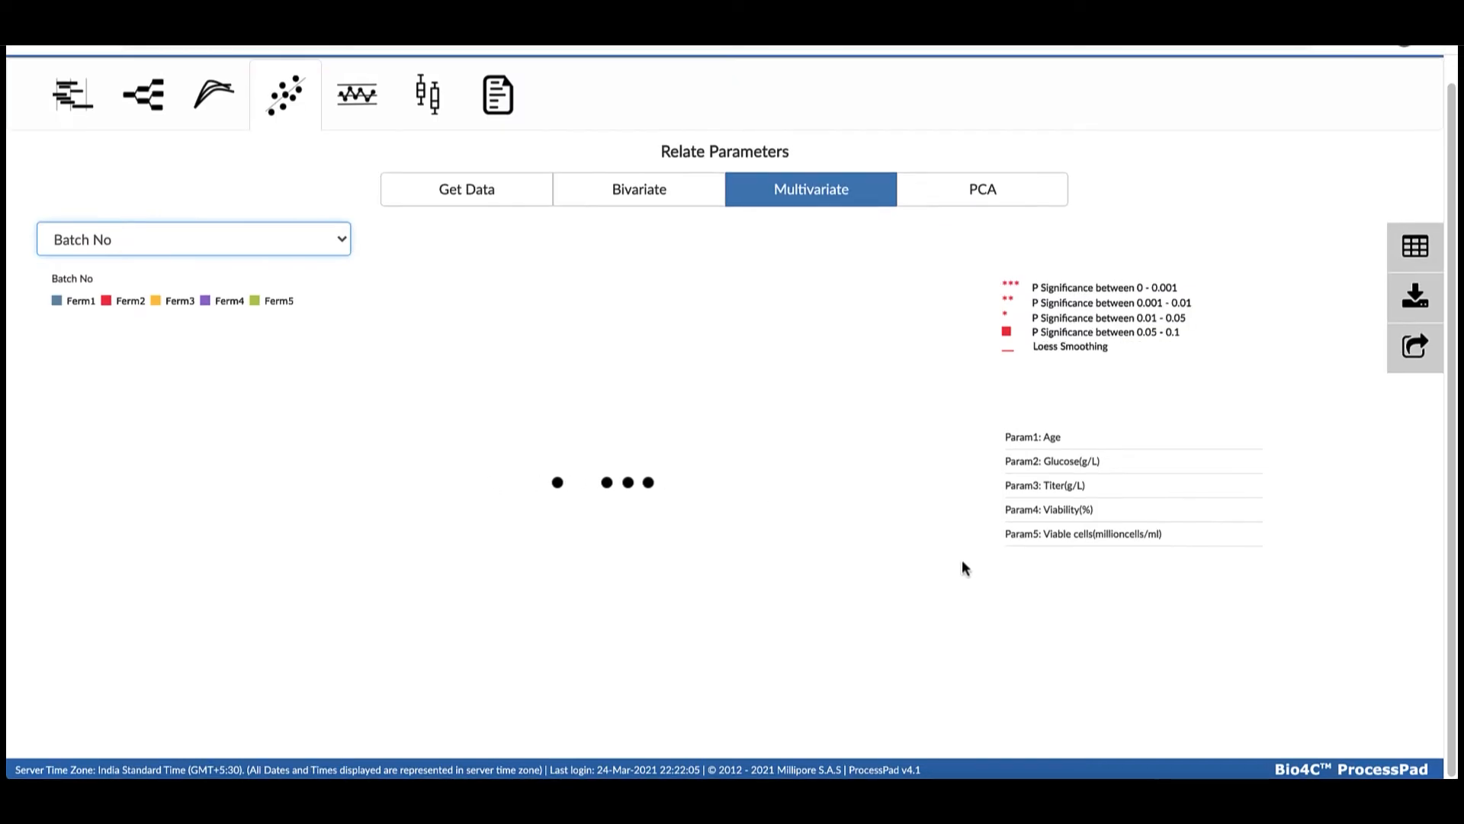
pyautogui.scroll(-2, 962, 570)
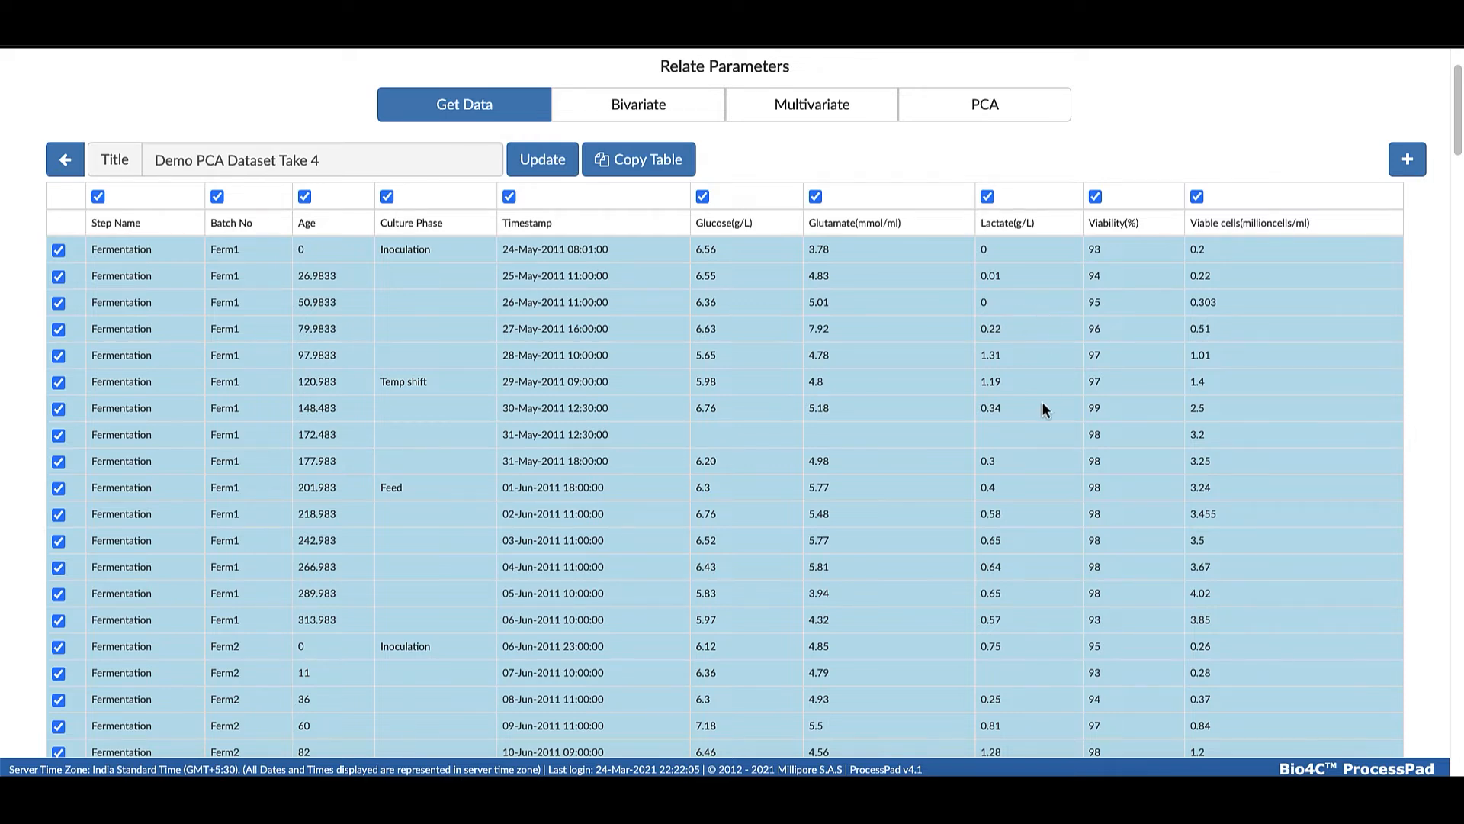
# Start a PCA on Demo PCA Dataset Take 4 with Batch No and Age as the observation ID columns
pyautogui.scroll(-1, 980, 97)
pyautogui.click(984, 84)
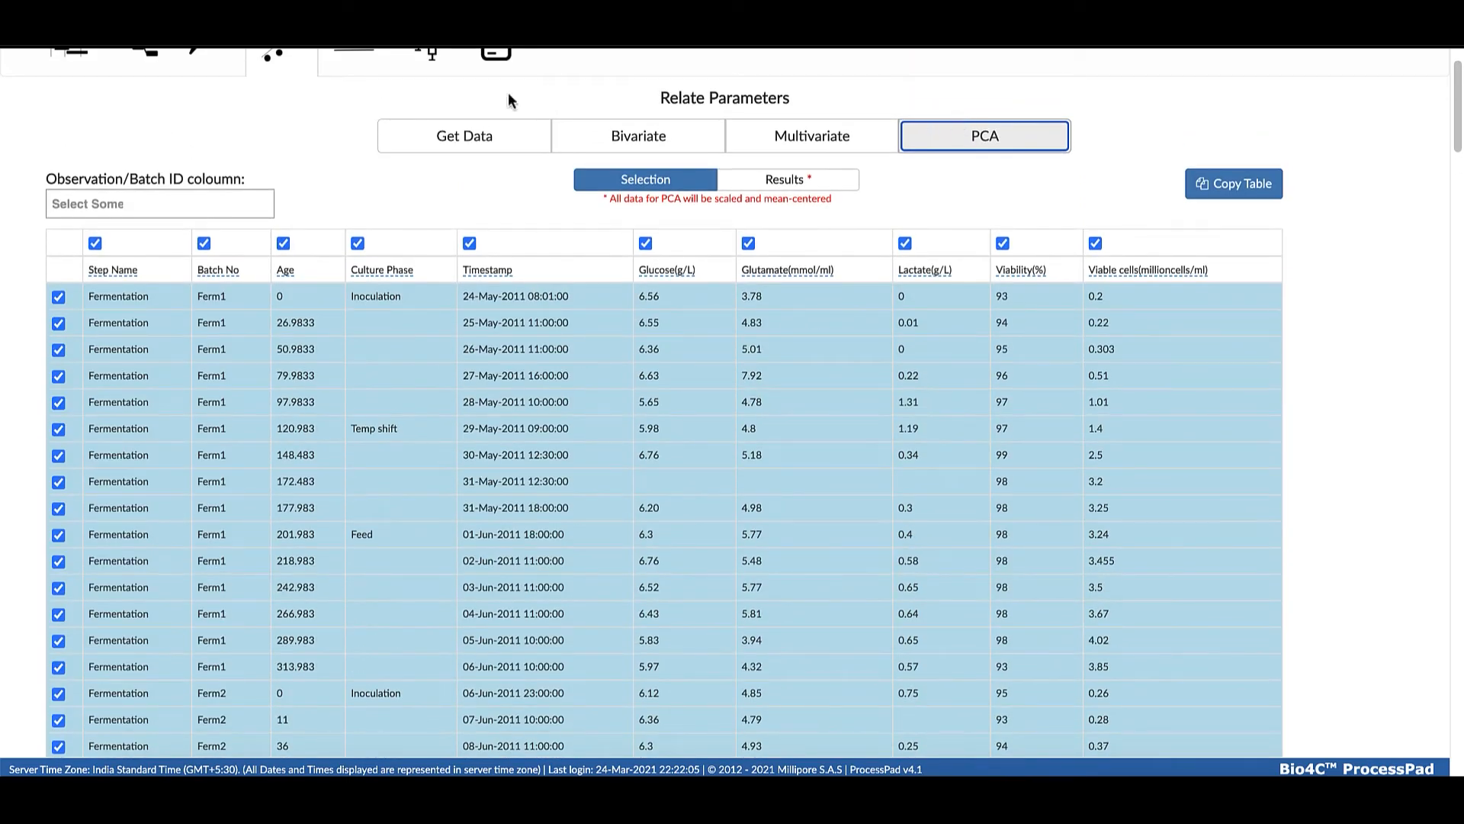
pyautogui.scroll(-1, 162, 161)
pyautogui.click(162, 163)
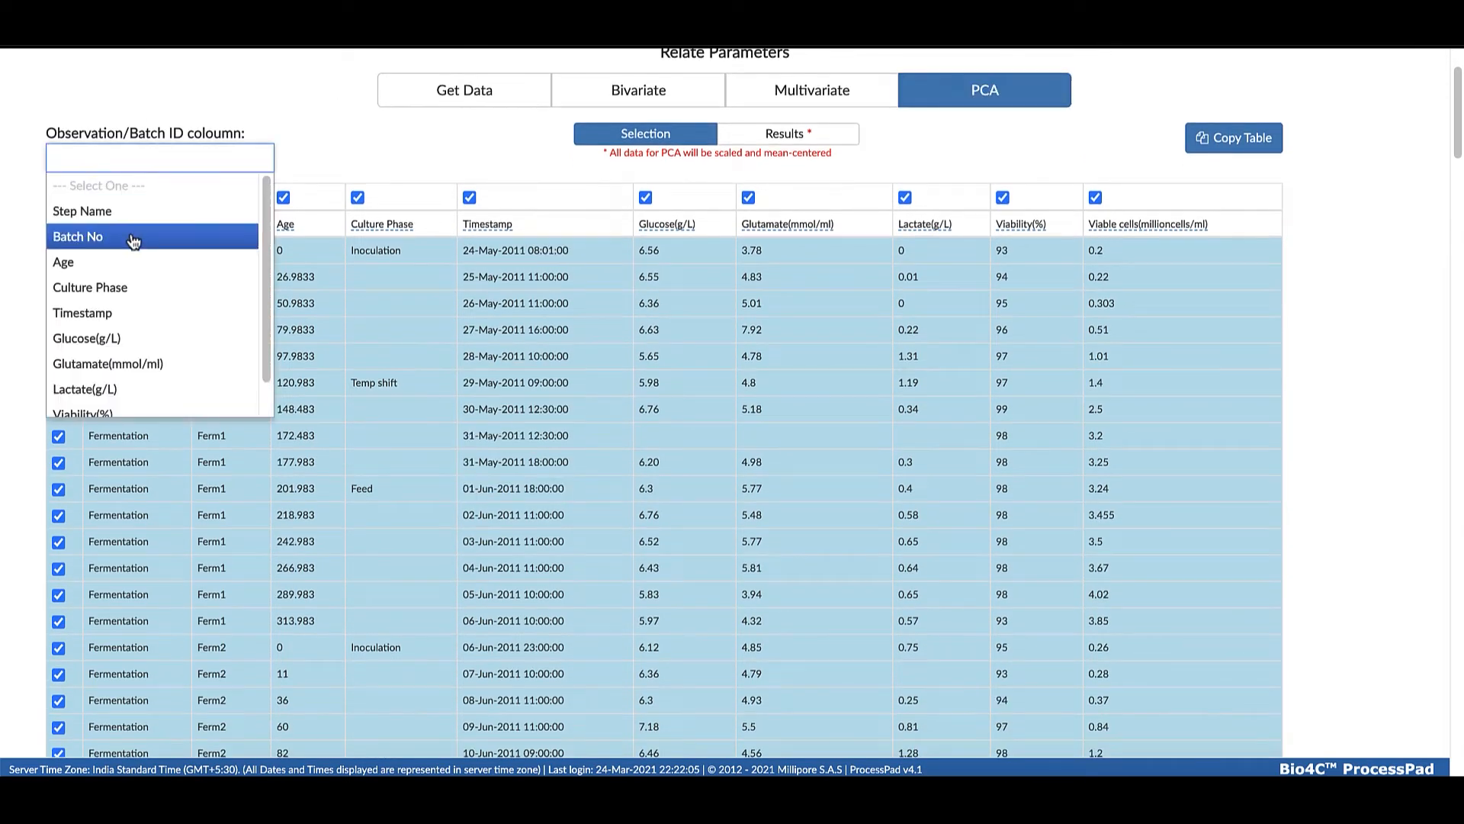
pyautogui.click(134, 241)
pyautogui.click(199, 163)
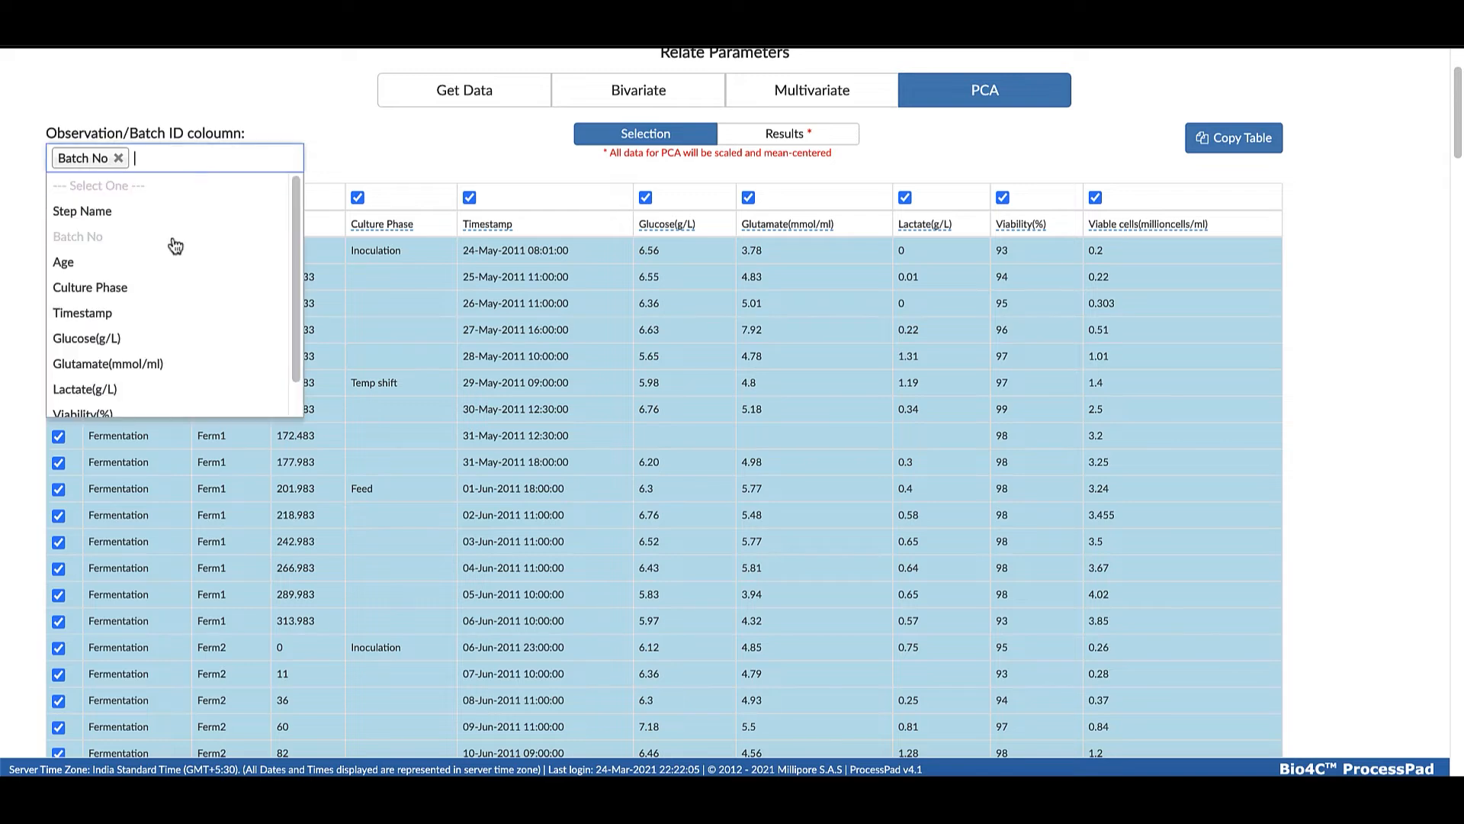
pyautogui.click(145, 259)
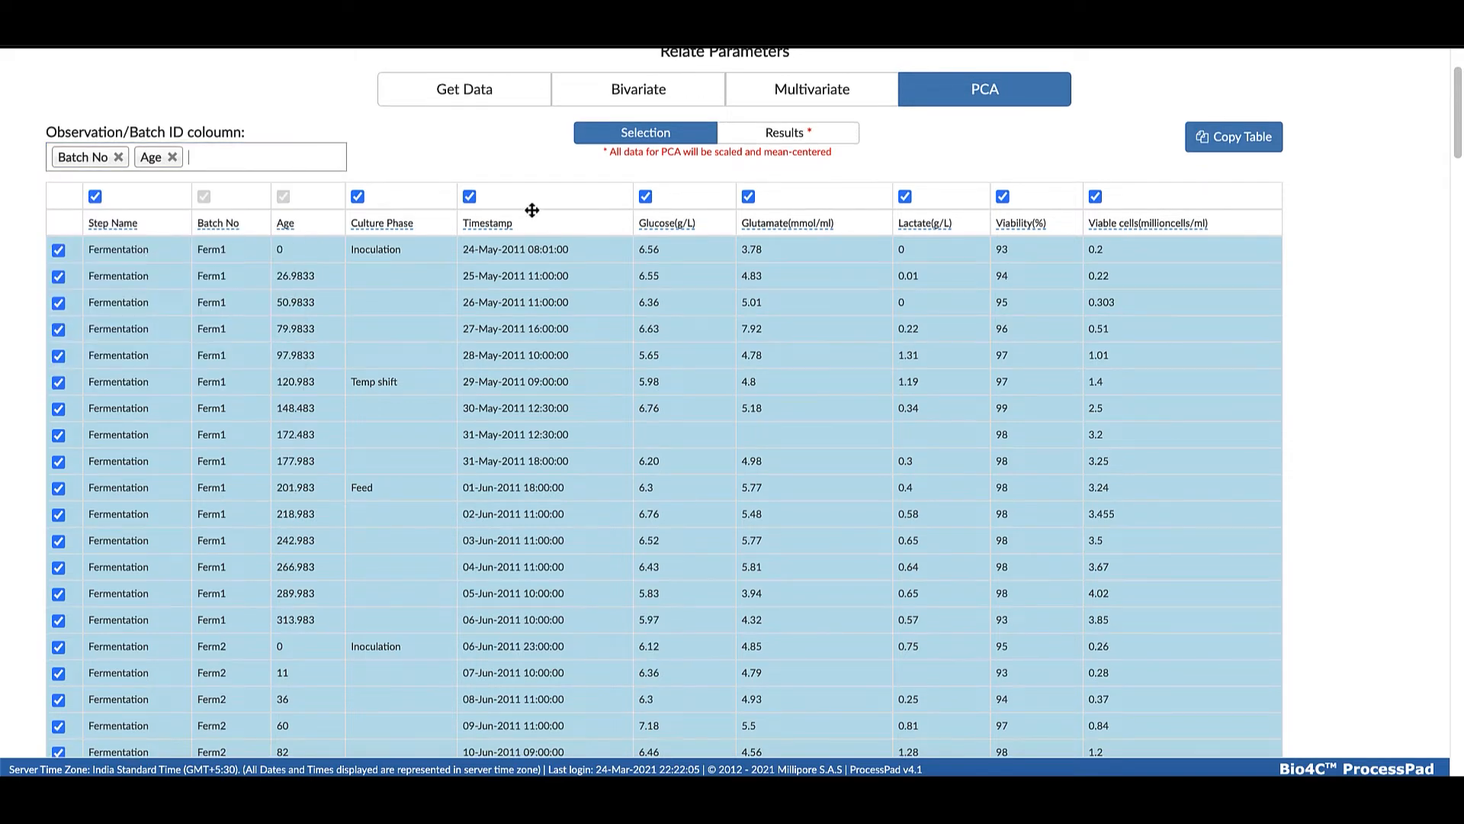
# Exclude the Step Name, Culture Phase and Timestamp columns from the PCA data selection
pyautogui.scroll(-1, 531, 210)
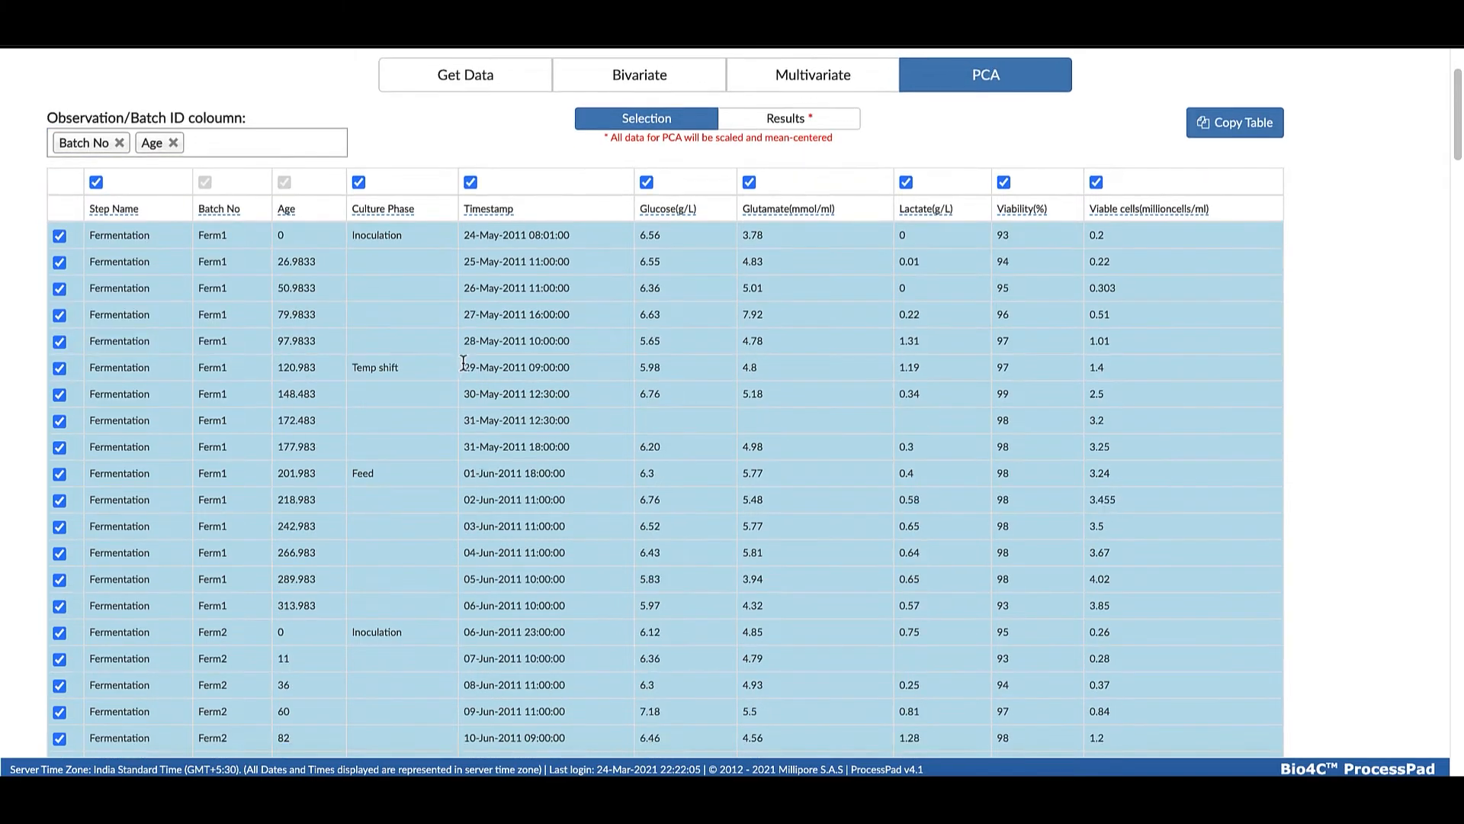
pyautogui.click(95, 181)
pyautogui.click(358, 180)
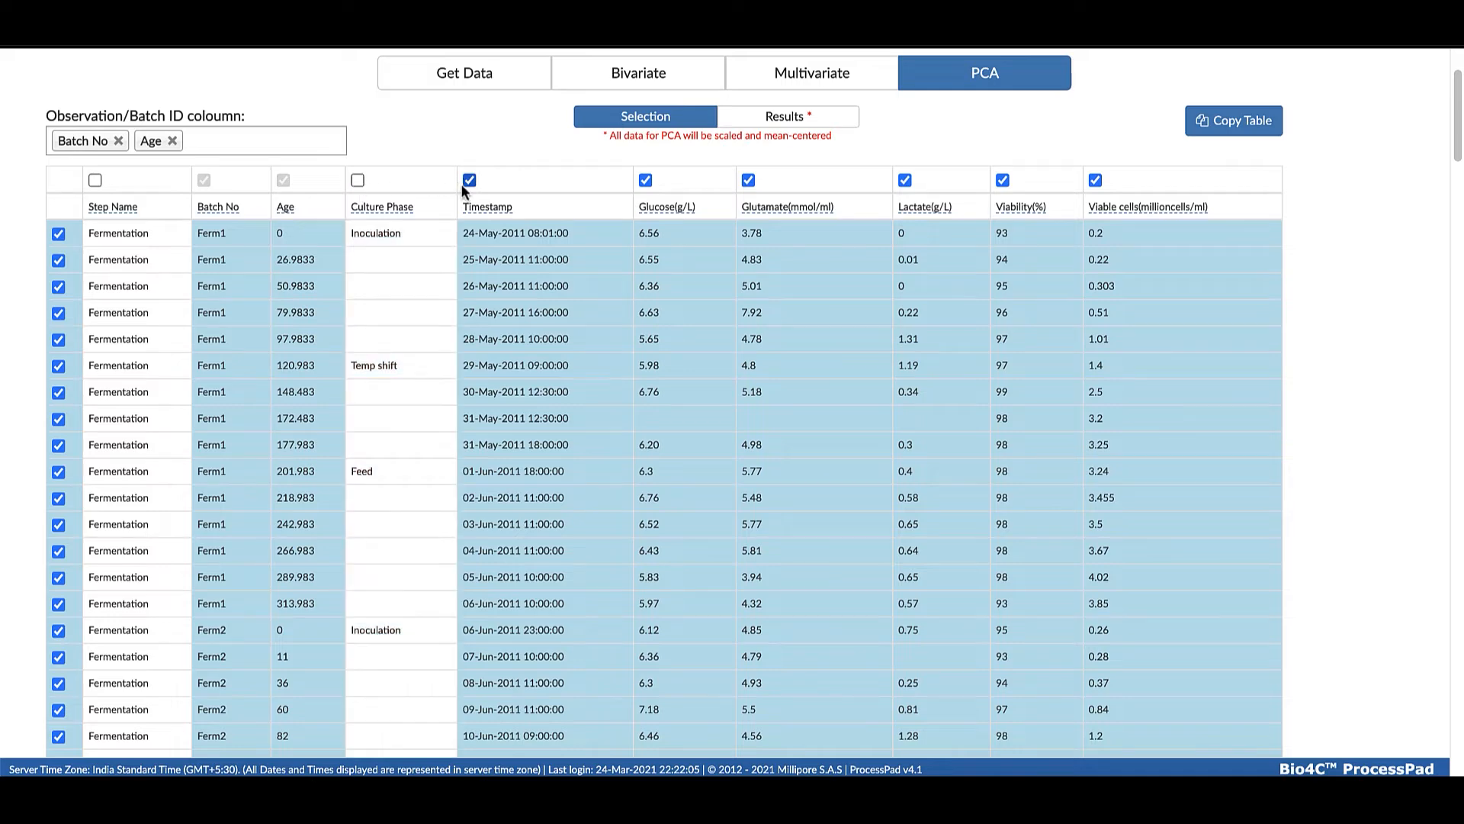
pyautogui.click(469, 181)
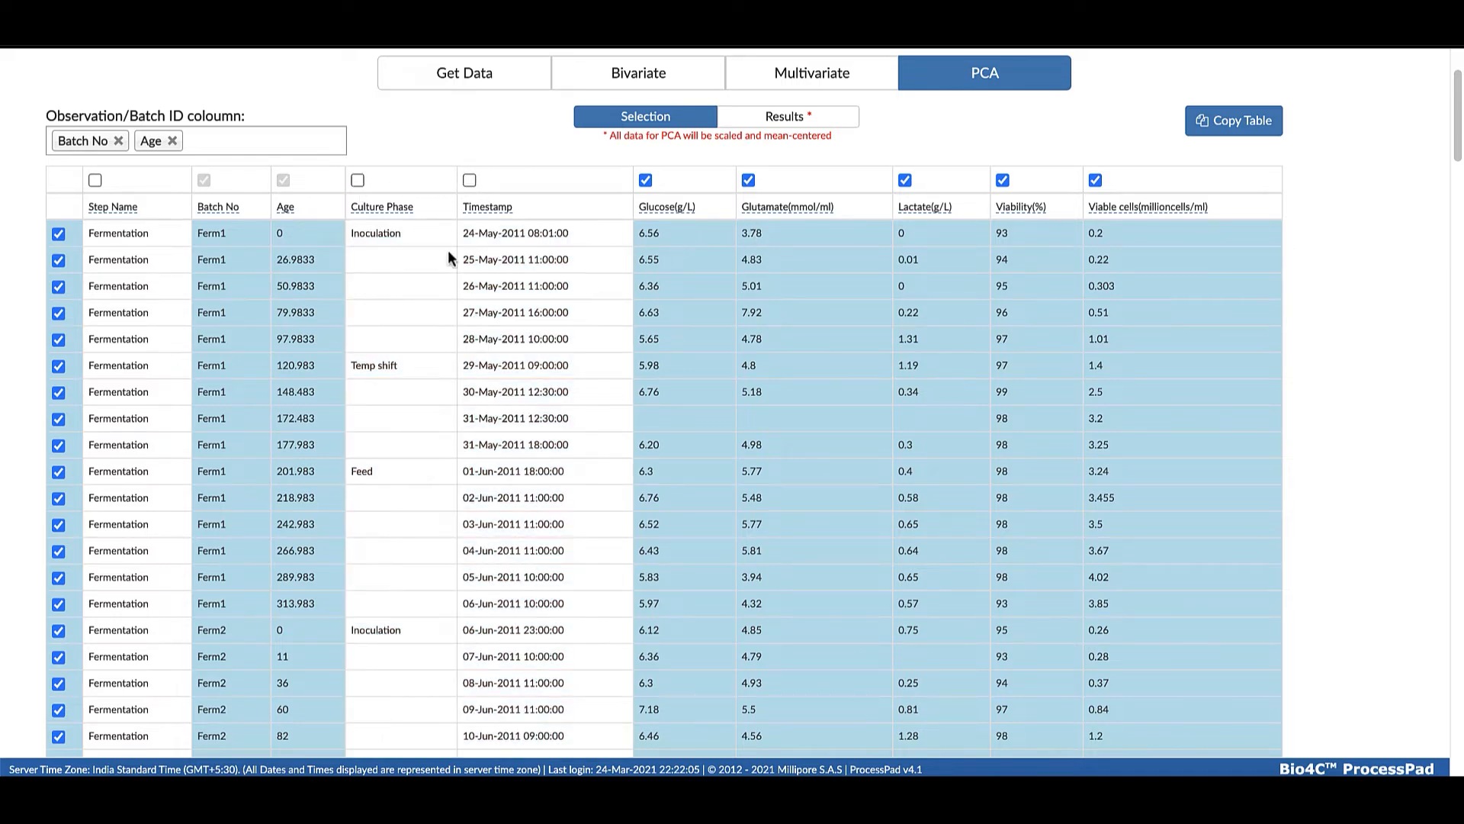
# Exclude the Ferm1 row at age 172.483 and the Ferm2 row at age 11, and try to plot the PCA results
pyautogui.click(58, 418)
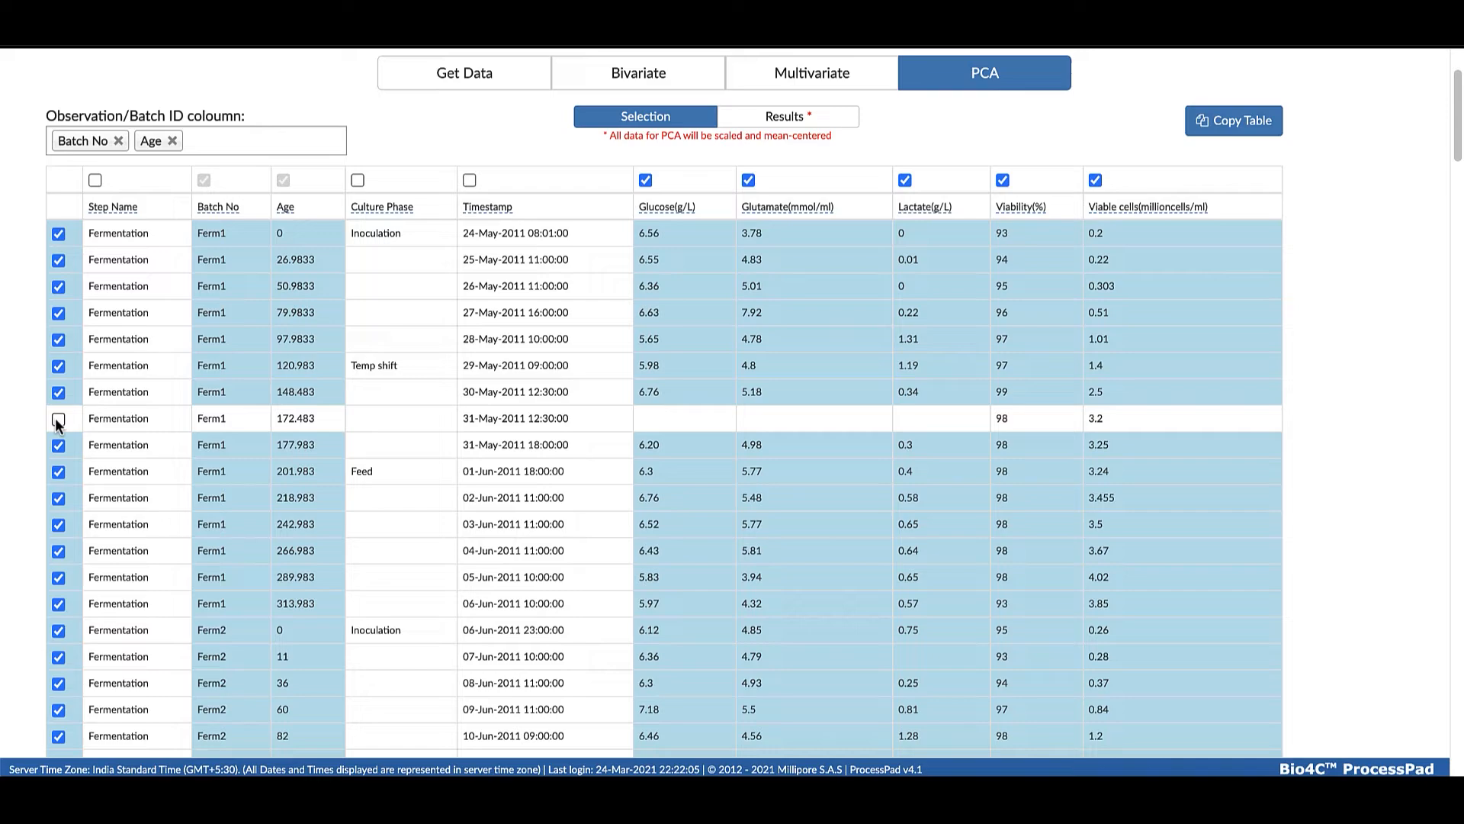
pyautogui.scroll(-4, 55, 417)
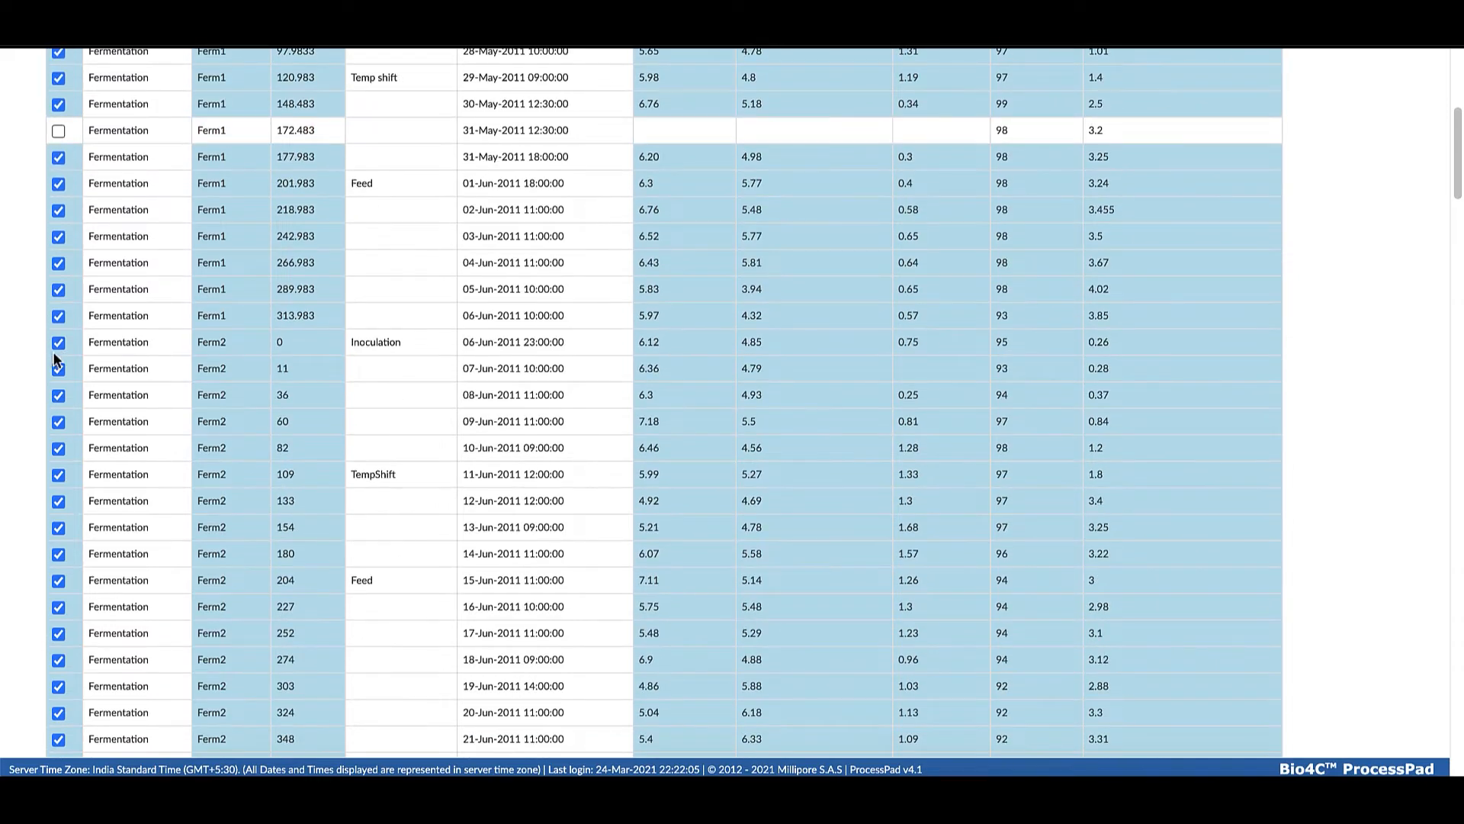
pyautogui.scroll(-15, 54, 358)
pyautogui.scroll(-10, 58, 361)
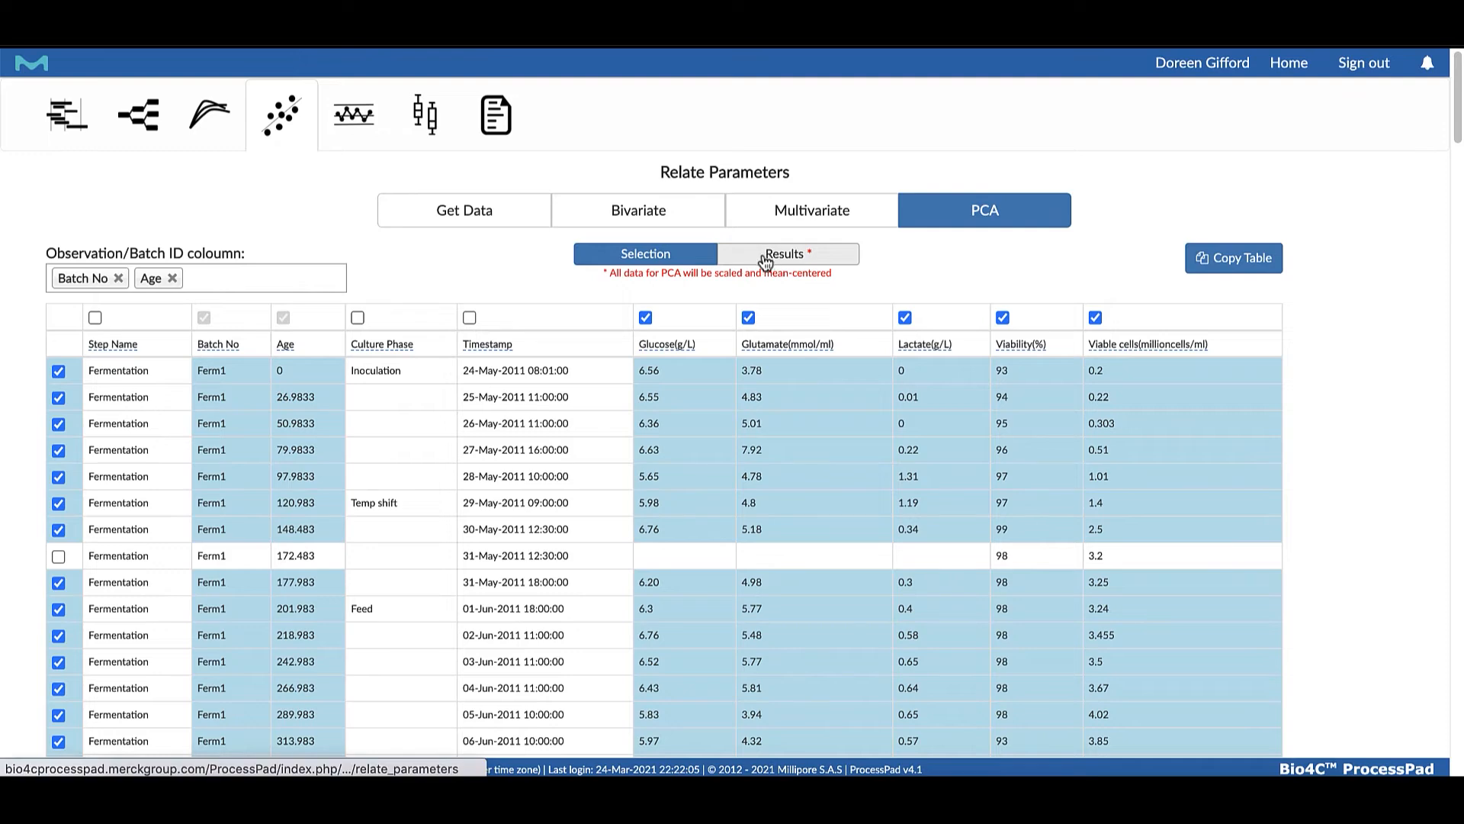
pyautogui.click(765, 257)
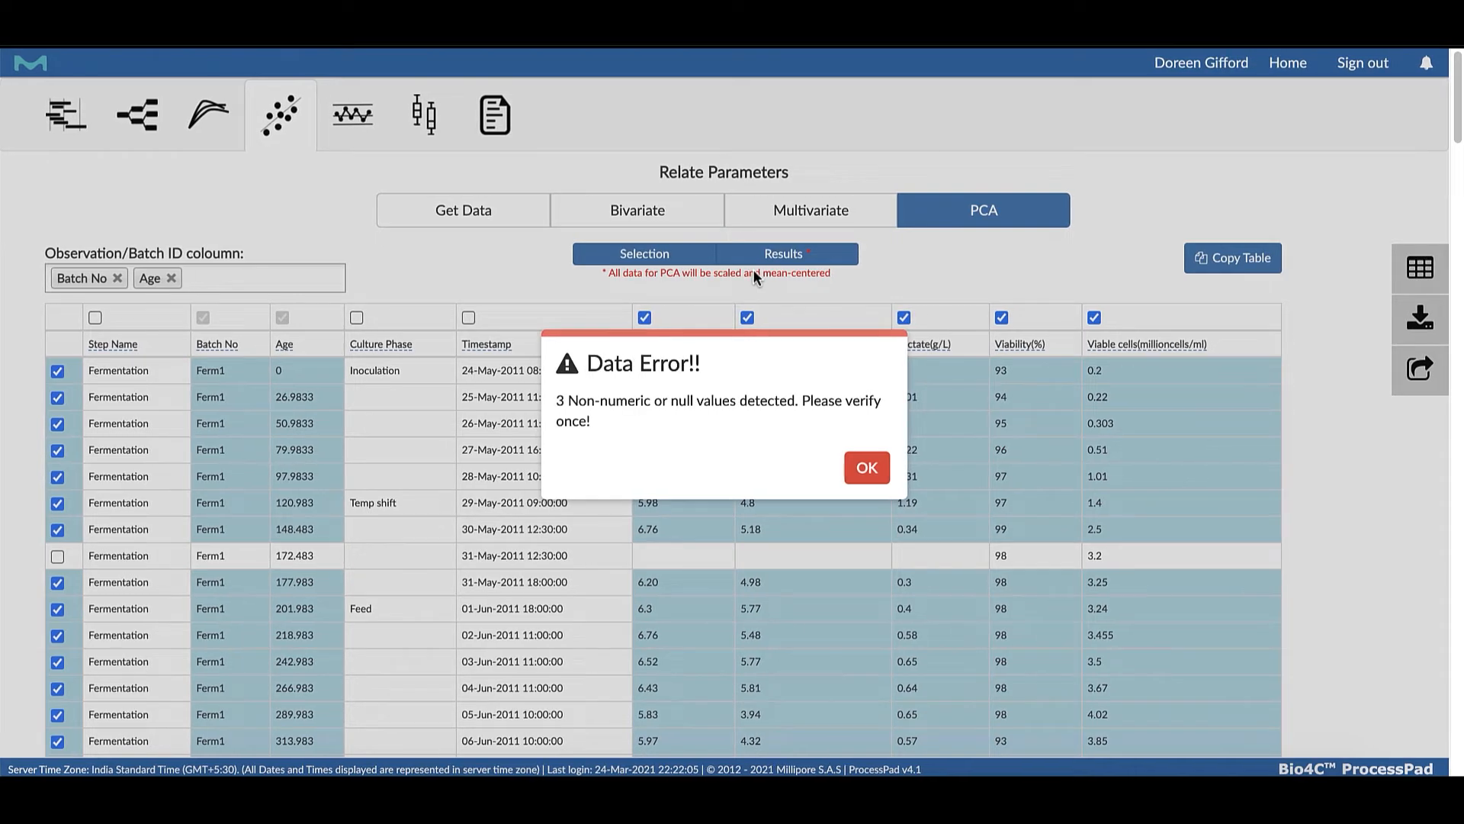
pyautogui.click(867, 468)
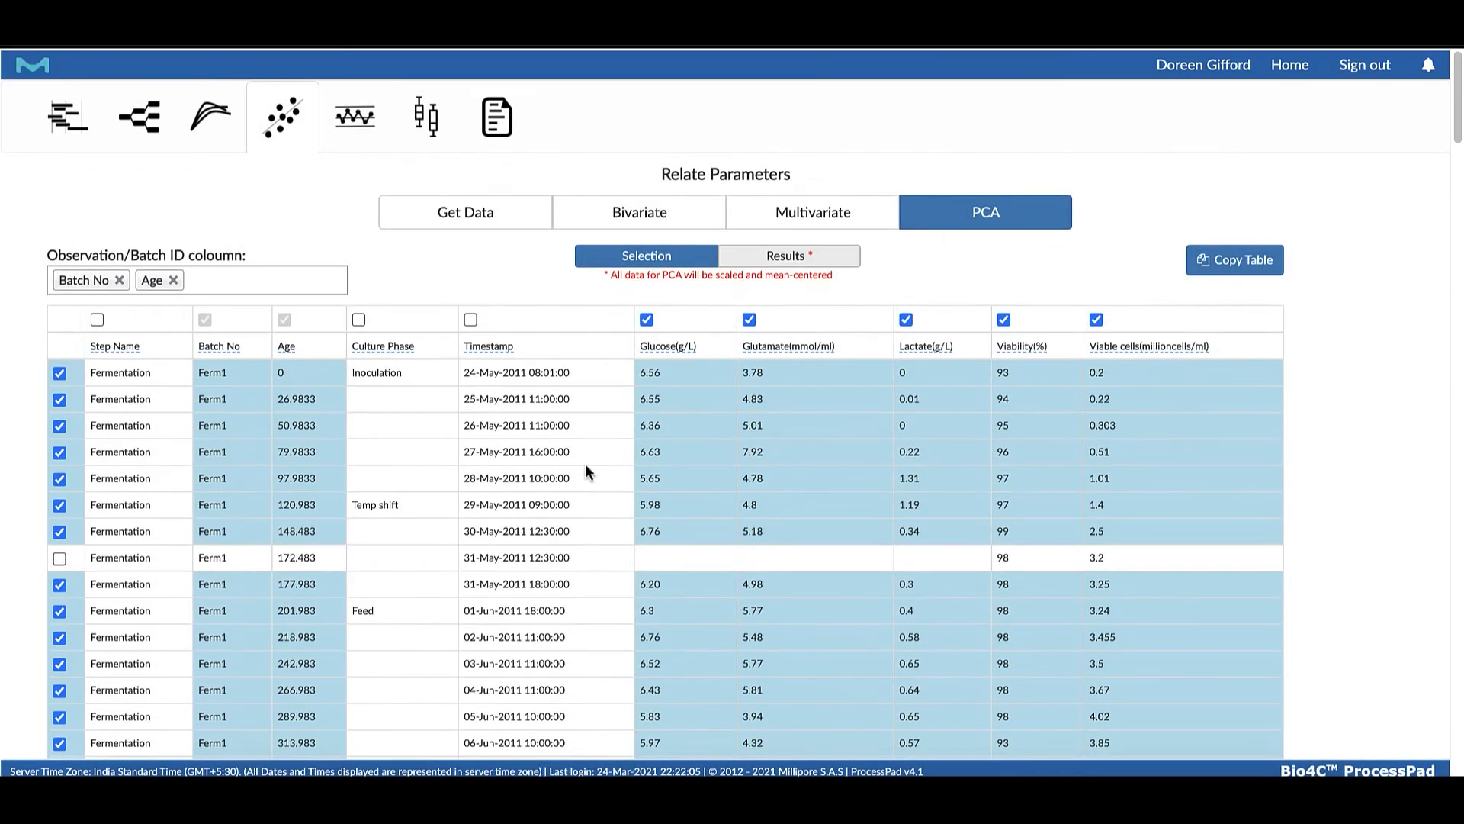
# Exclude the Ferm31 row at age 171.483 from the data selection and plot the PCA results
pyautogui.scroll(-20, 578, 464)
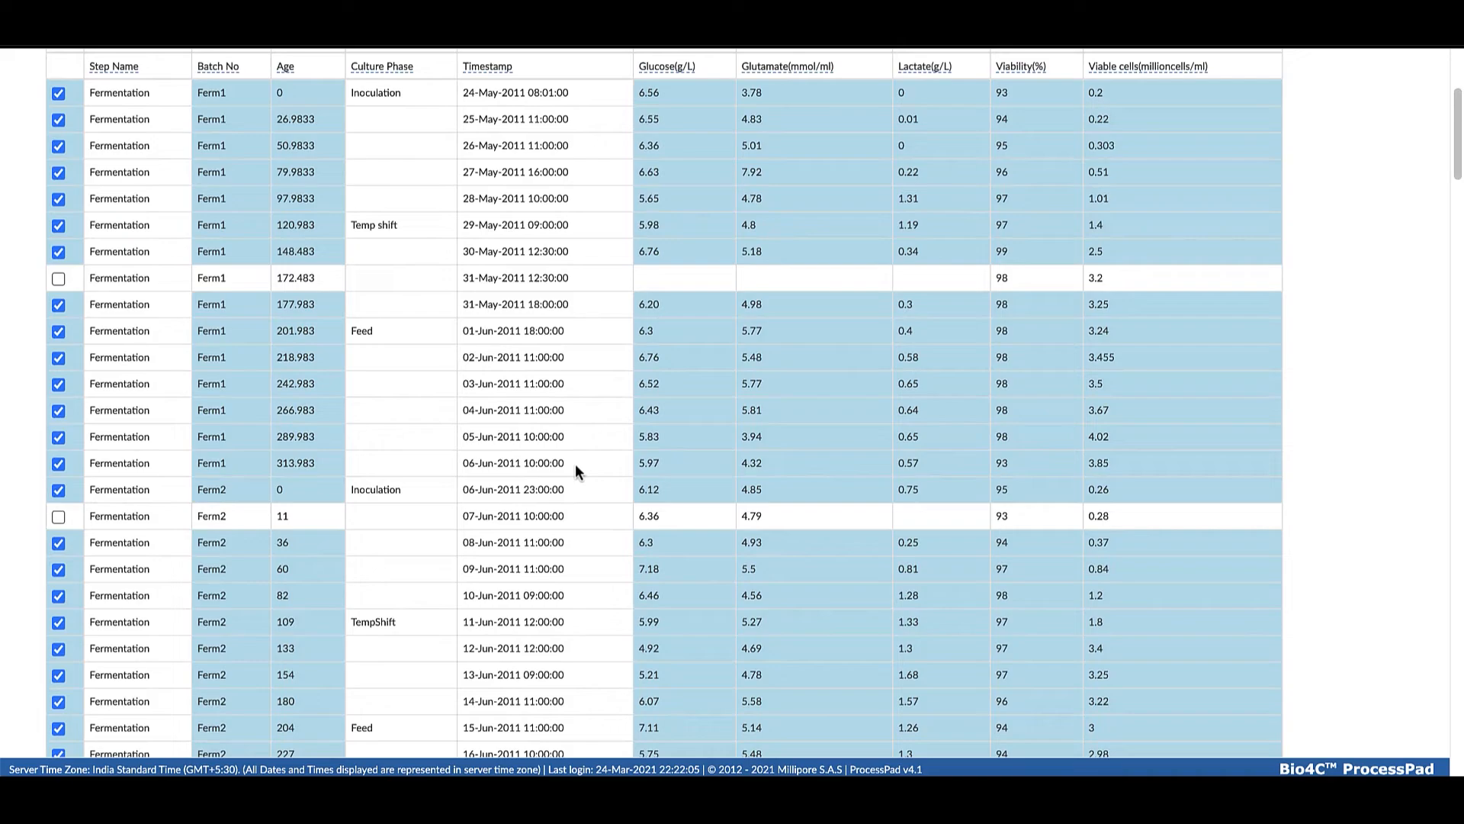
pyautogui.scroll(-8, 582, 456)
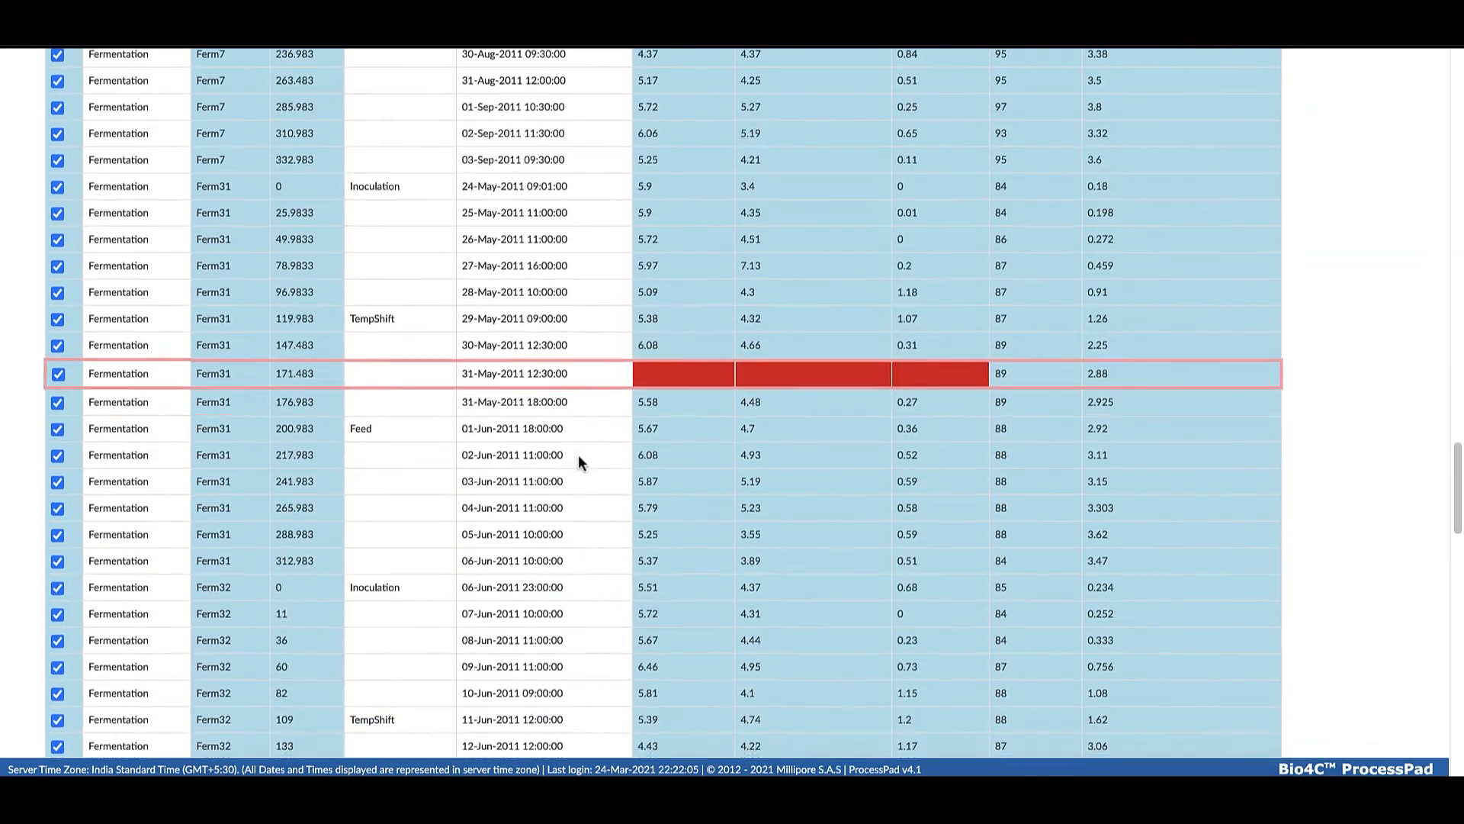
pyautogui.click(58, 363)
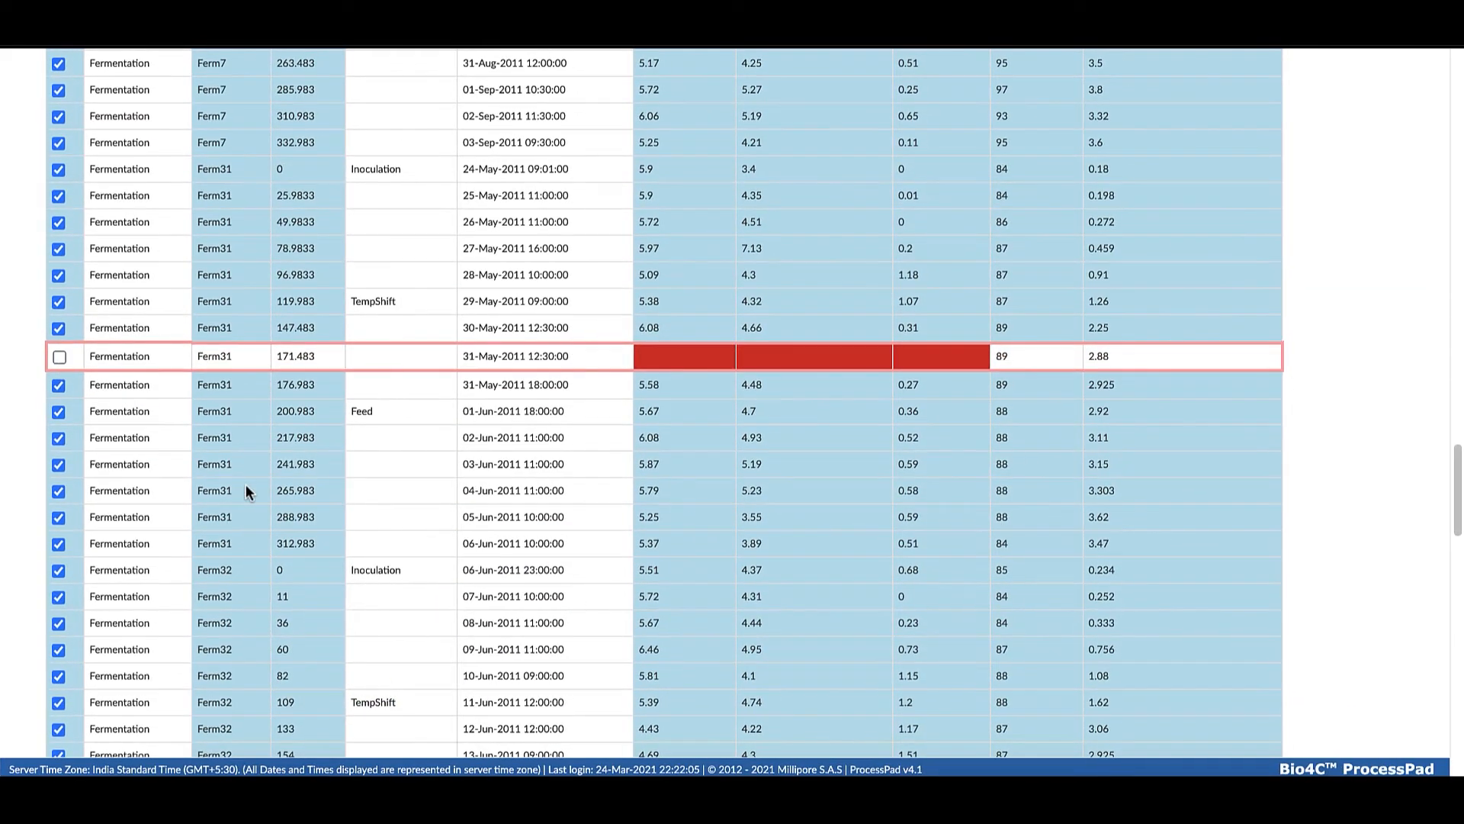
pyautogui.scroll(-12, 245, 485)
pyautogui.scroll(20, 245, 480)
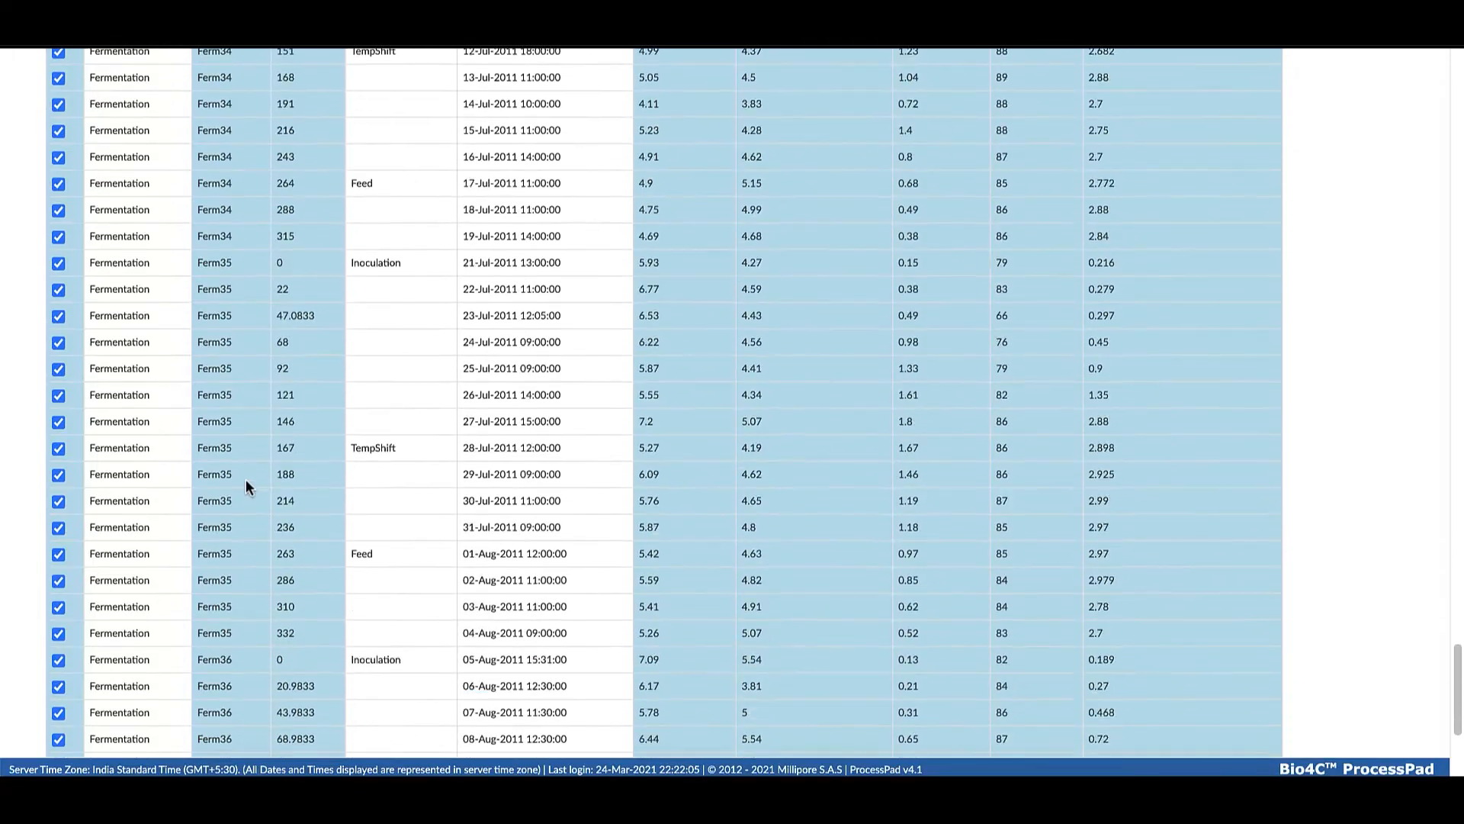
pyautogui.scroll(15, 245, 507)
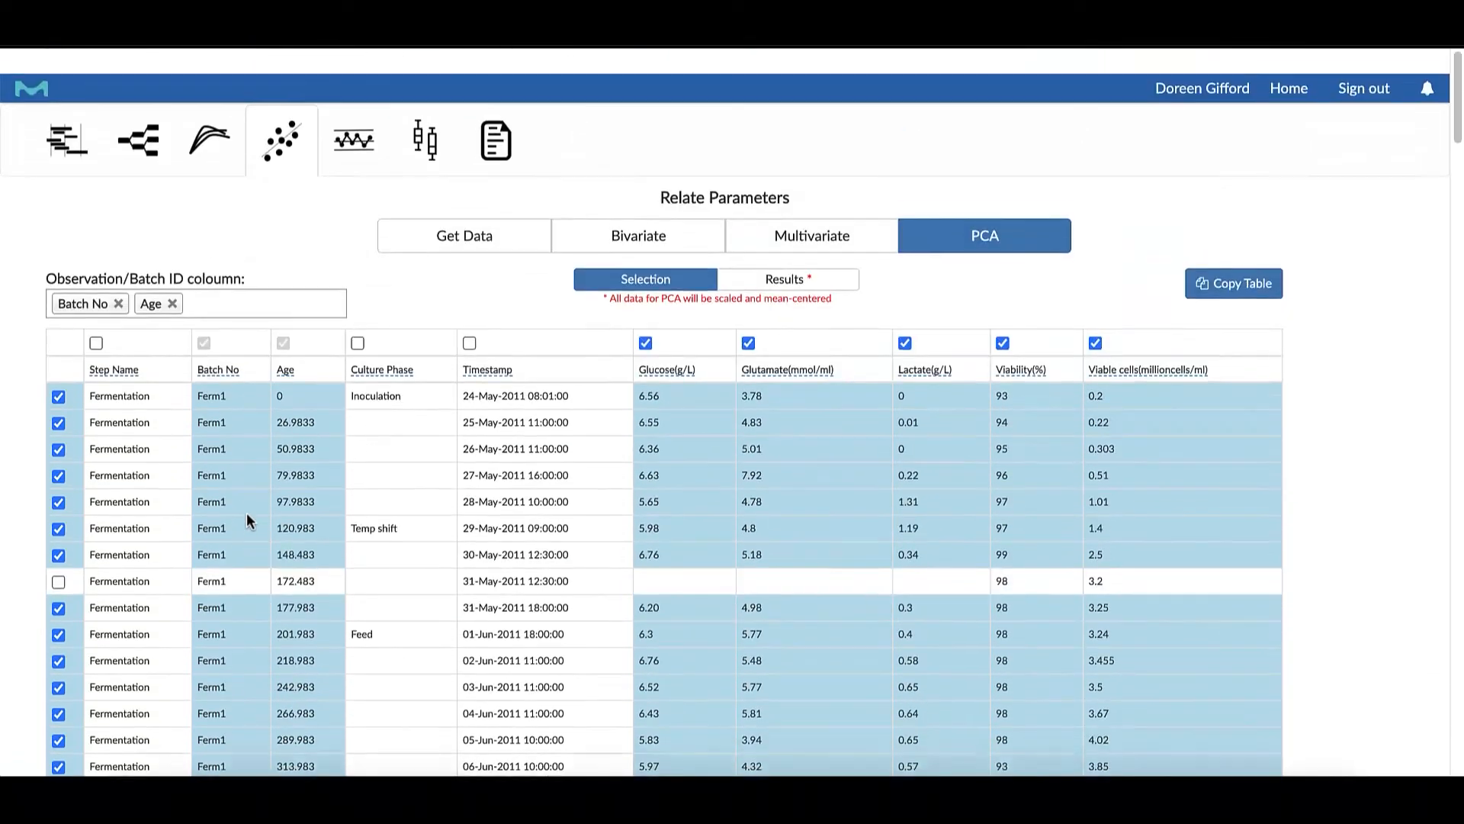
pyautogui.scroll(-1, 246, 512)
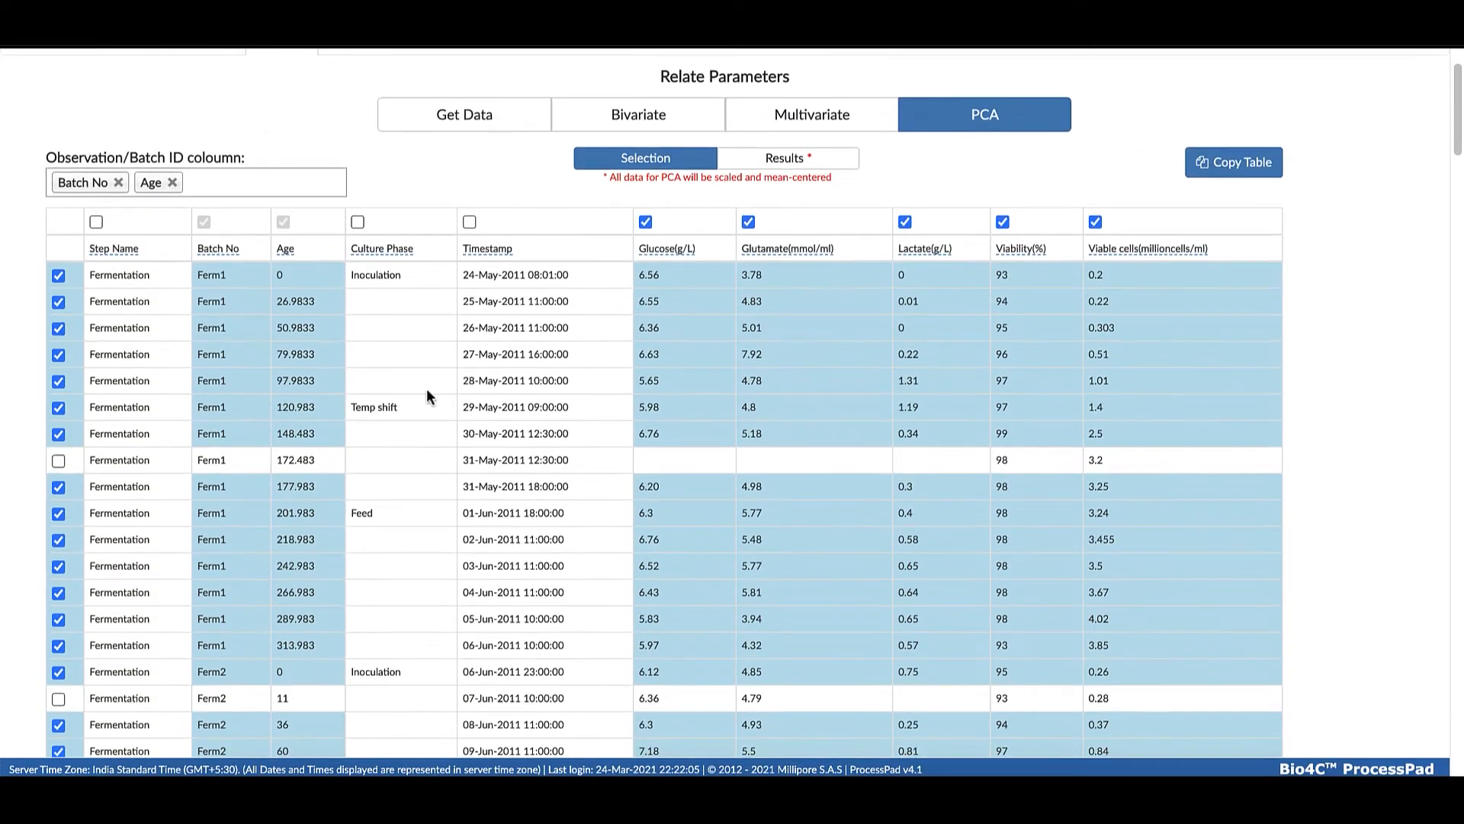
pyautogui.scroll(-1, 786, 164)
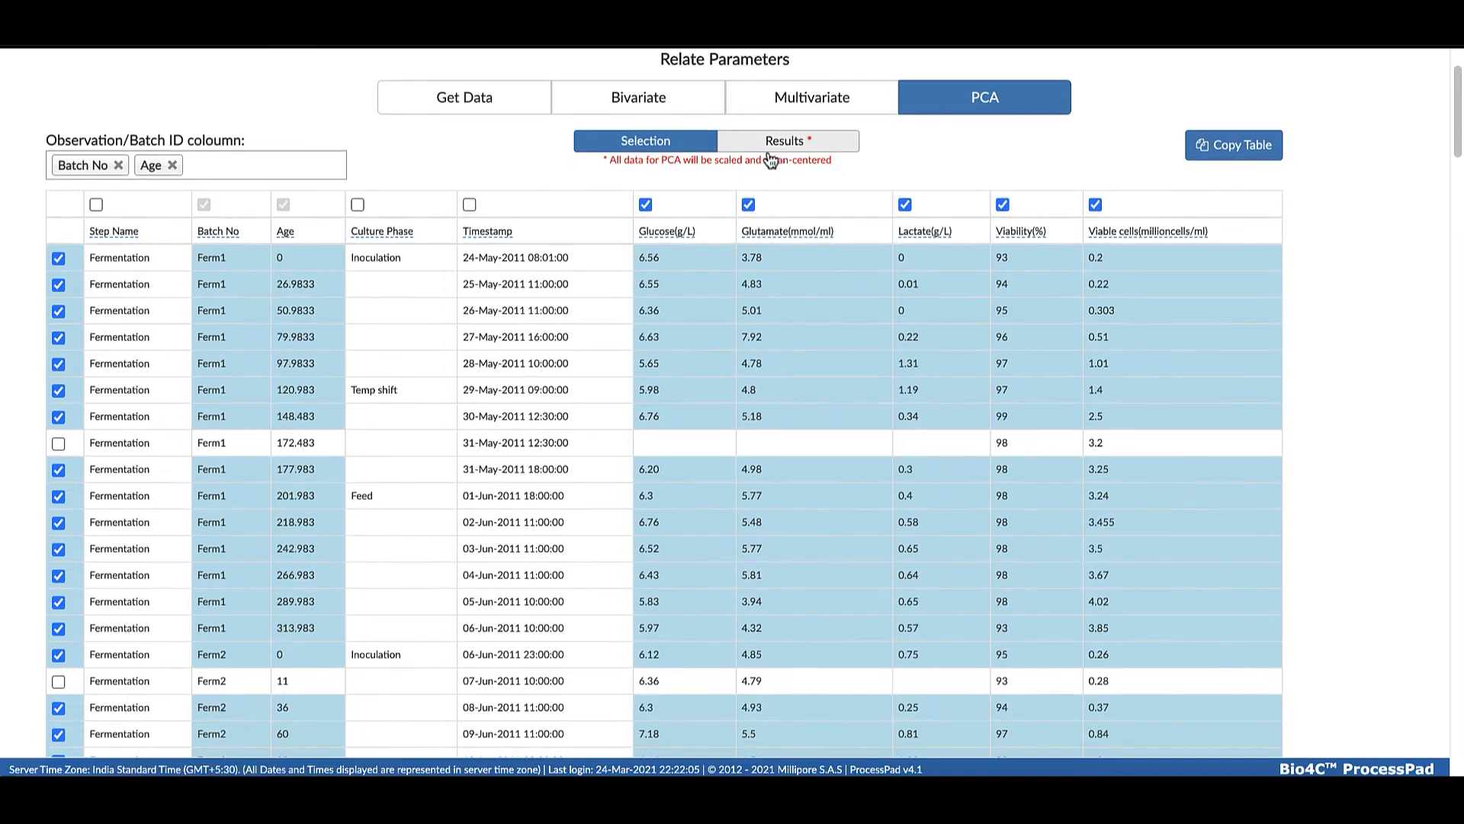
pyautogui.click(774, 145)
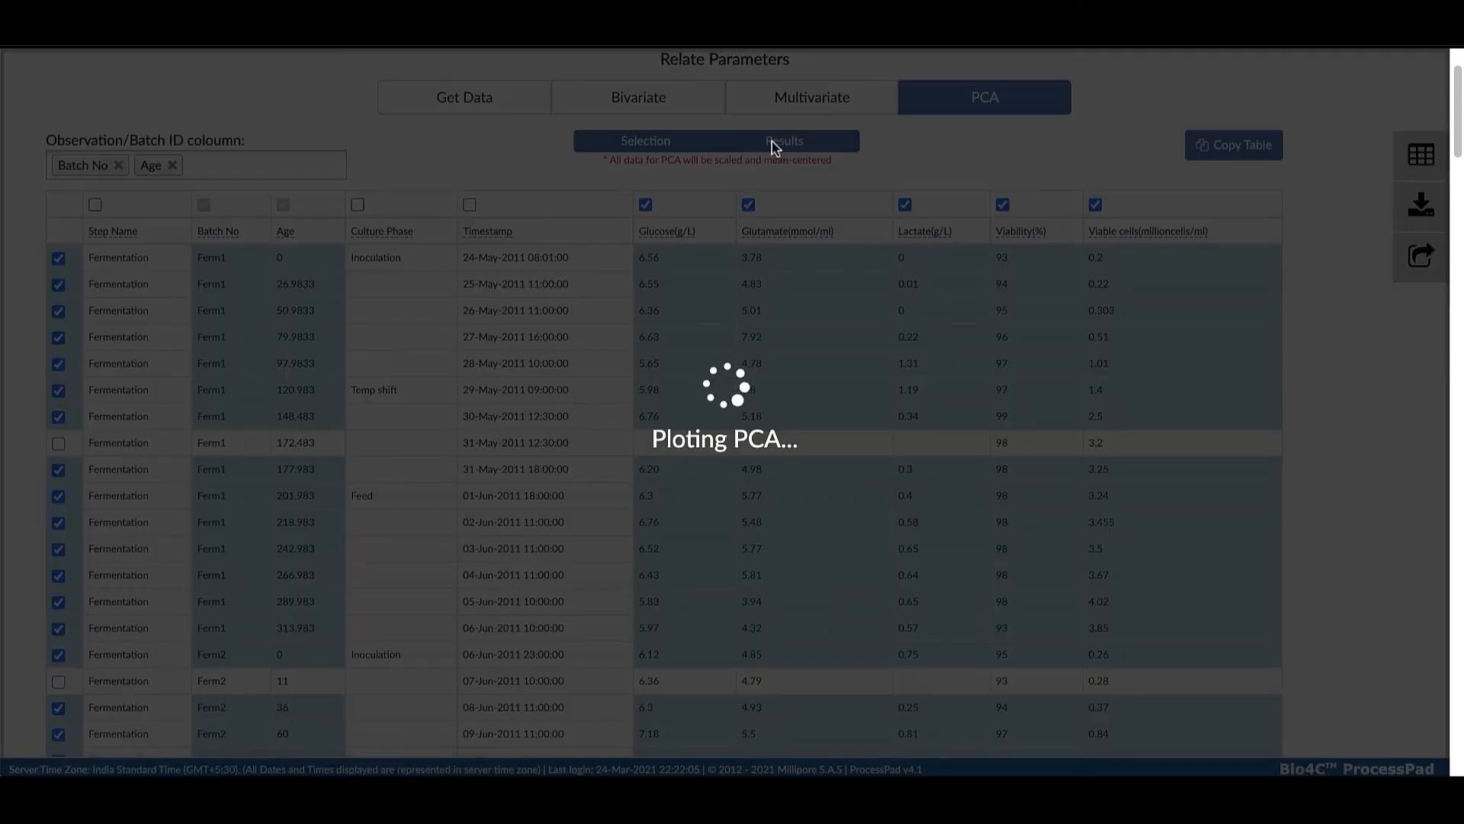
# Highlight the outlying observation Ferm3_117, far above the ellipse in the PCA scores plot
pyautogui.scroll(3, 940, 227)
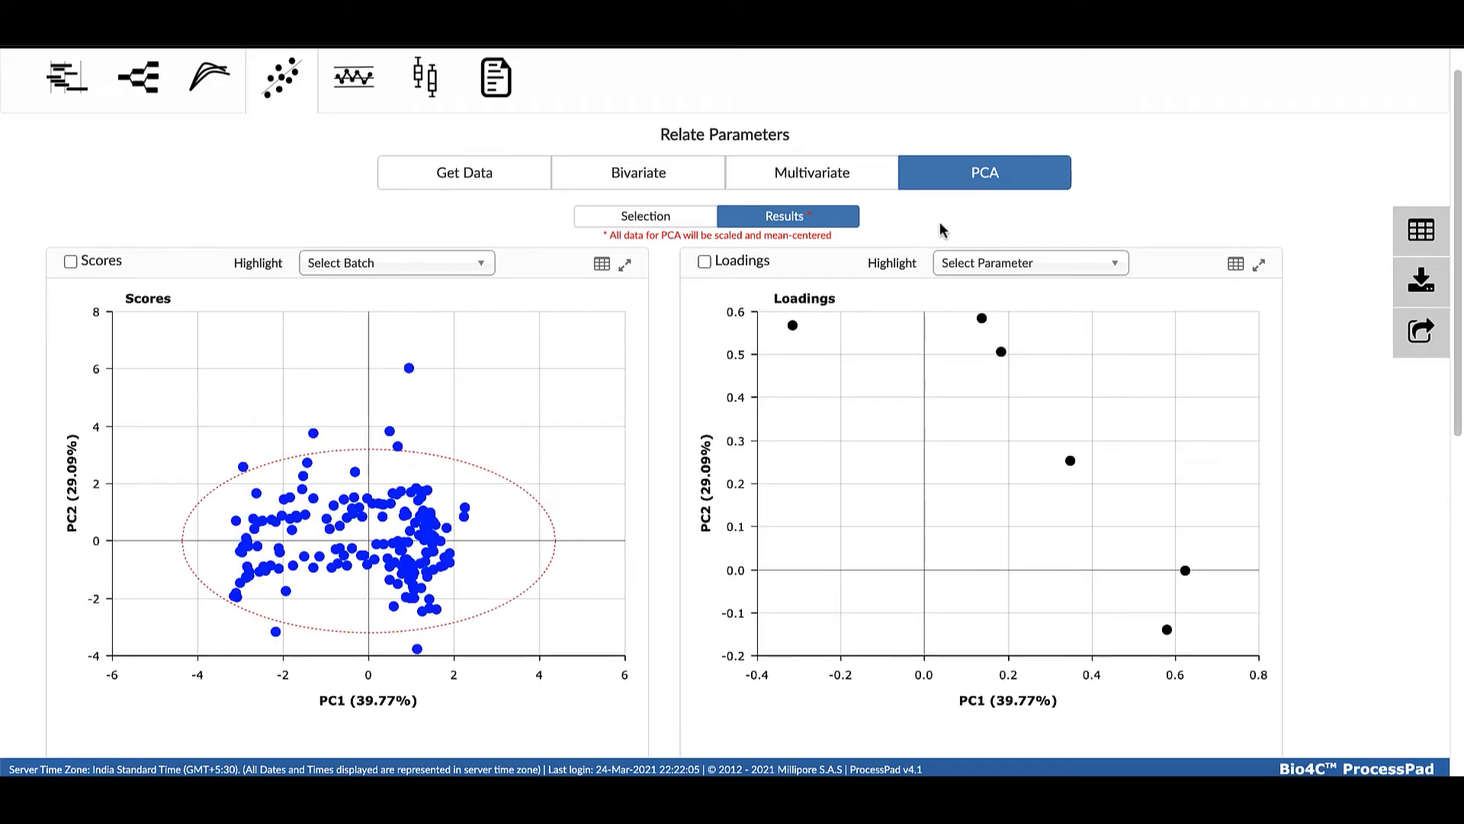
pyautogui.scroll(-1, 402, 401)
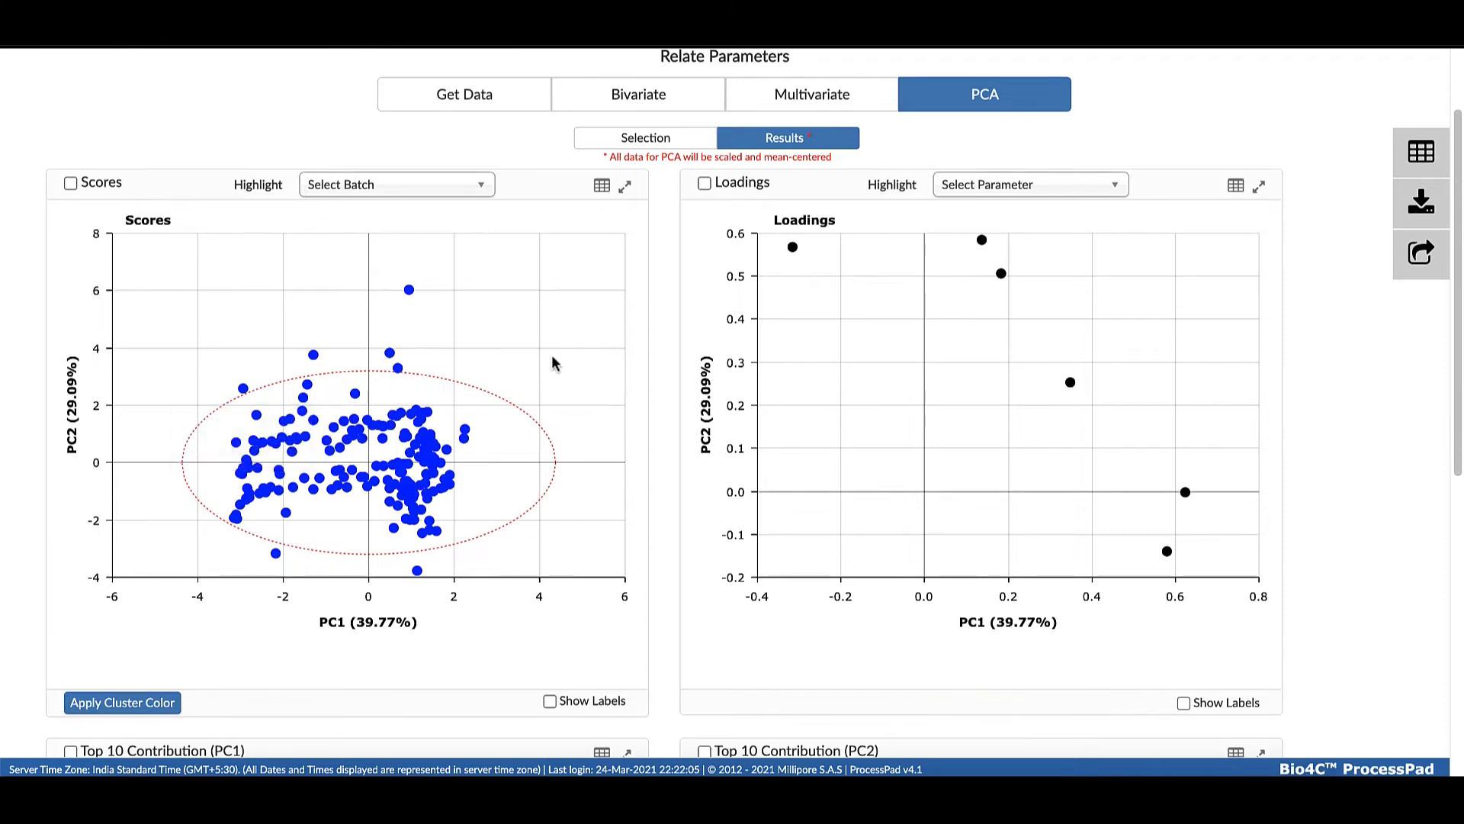
pyautogui.scroll(-1, 407, 287)
pyautogui.click(409, 283)
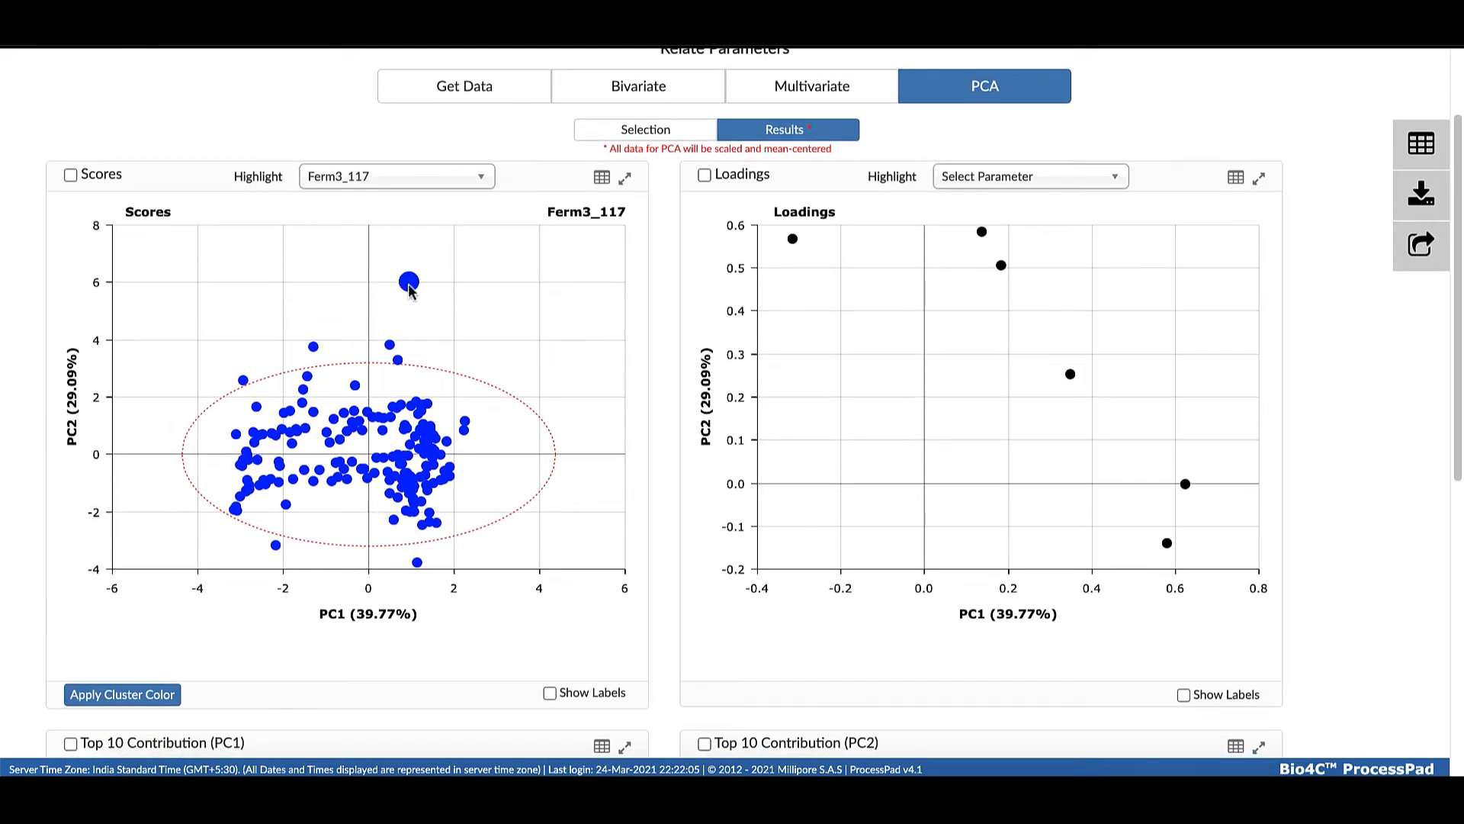
# Examine the parameter contributions to PC1 and PC2 for Ferm3_117, including the Glucose and Glutamate bars
pyautogui.scroll(-5, 485, 338)
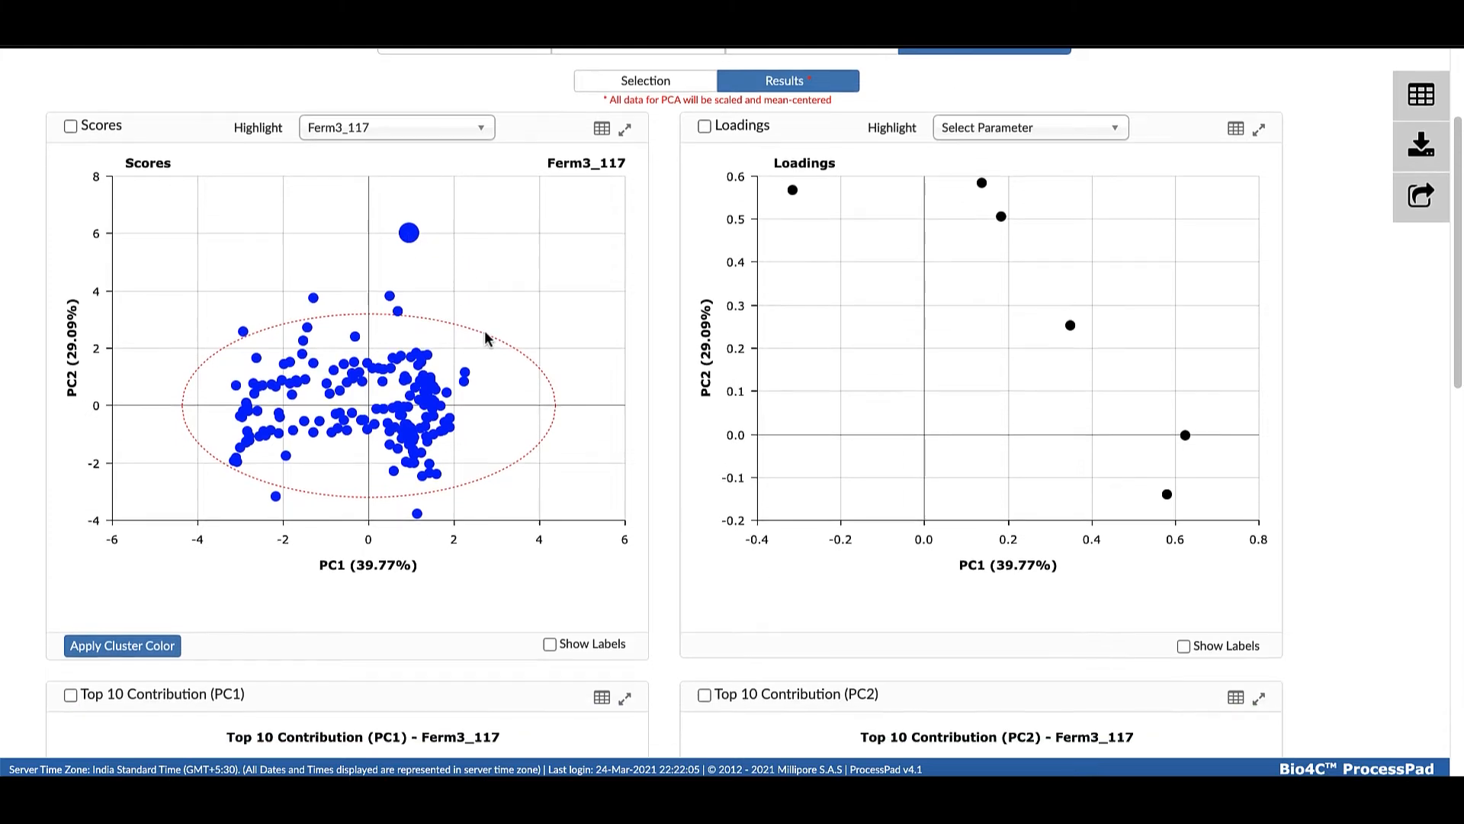
pyautogui.scroll(-1, 395, 366)
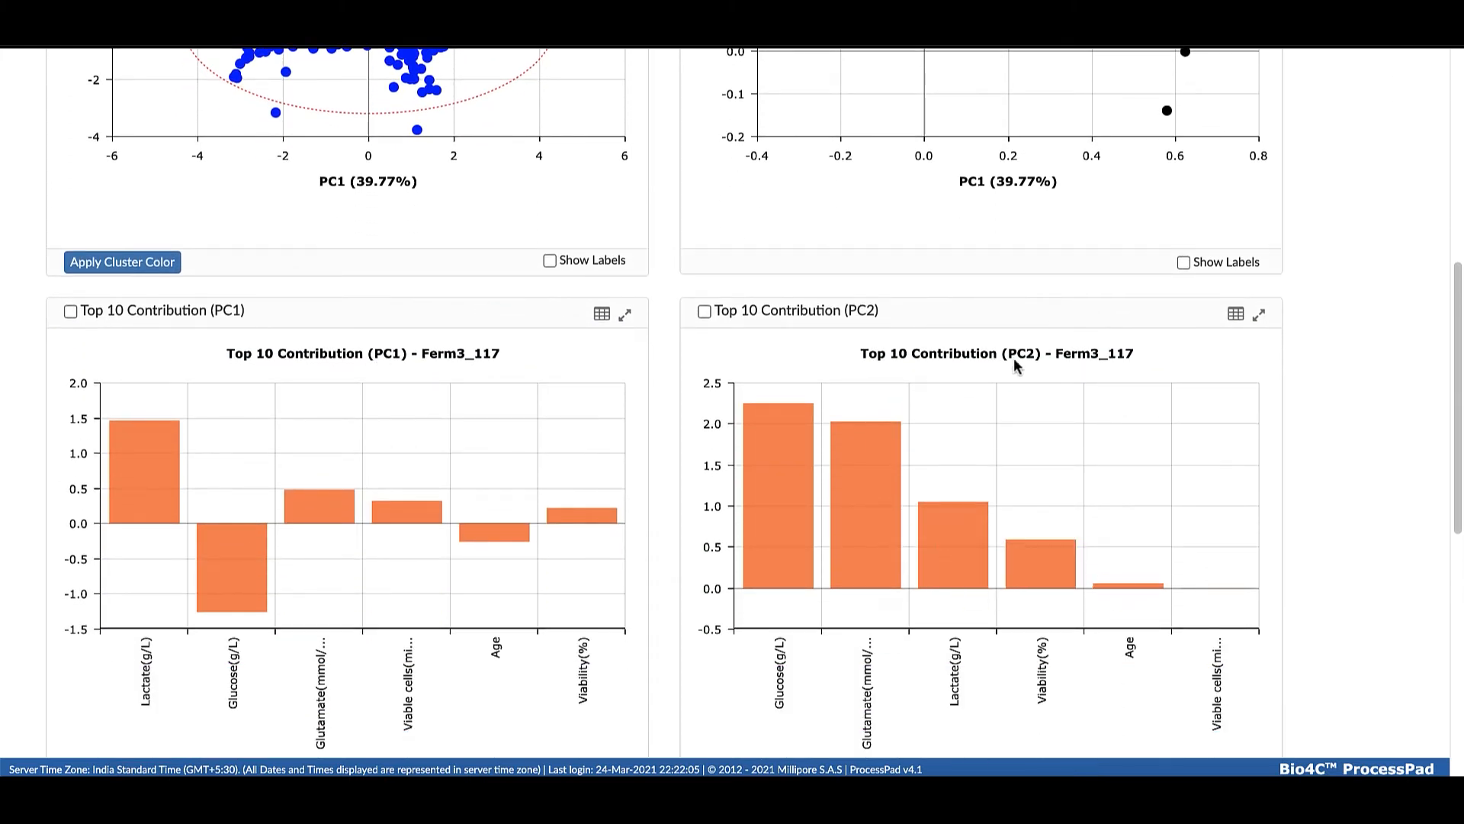
pyautogui.scroll(-1, 433, 410)
pyautogui.moveTo(433, 410)
pyautogui.scroll(1, 435, 408)
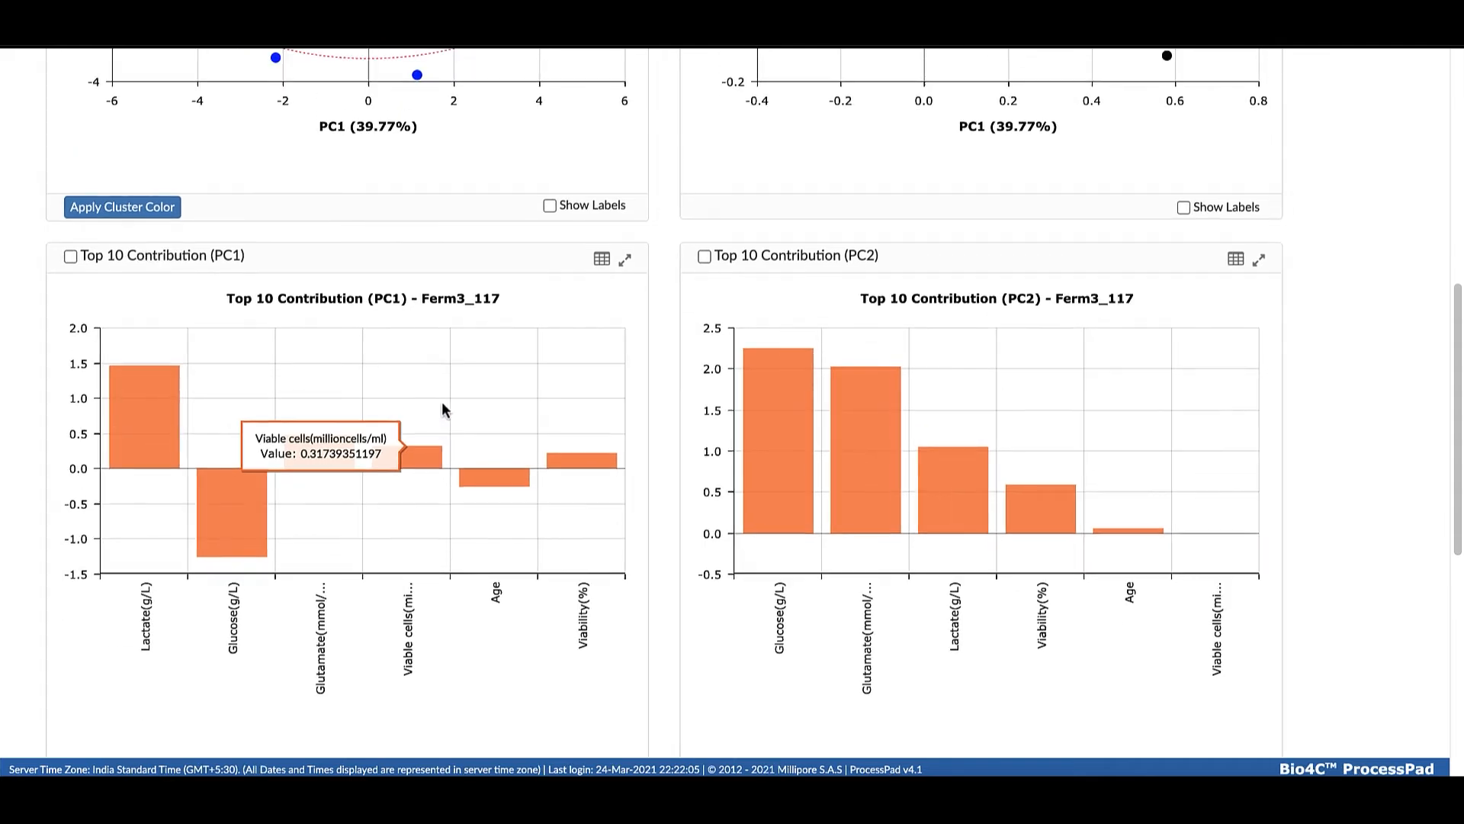
pyautogui.scroll(1, 153, 457)
pyautogui.scroll(-1, 206, 522)
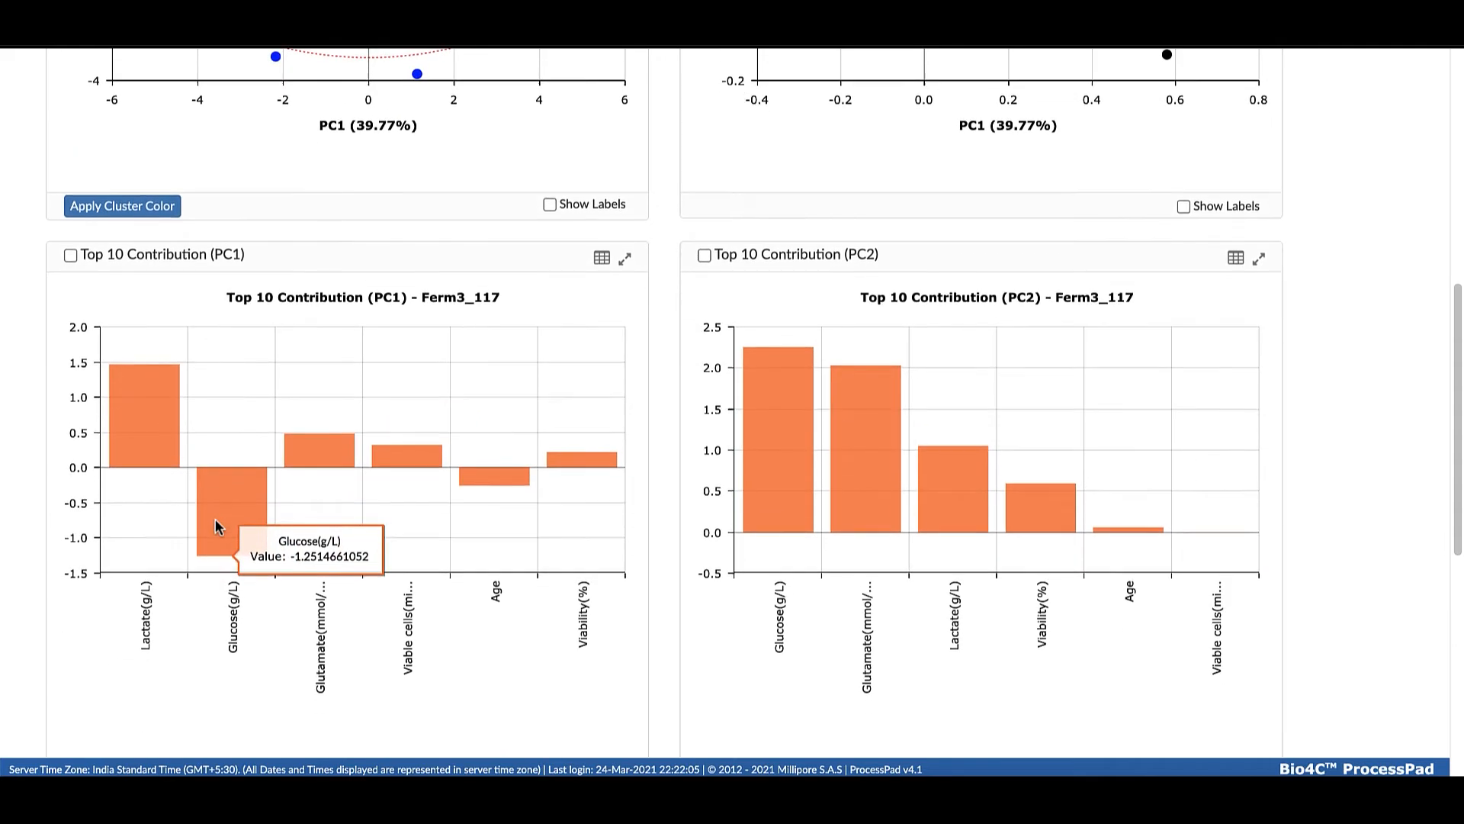
pyautogui.moveTo(767, 422)
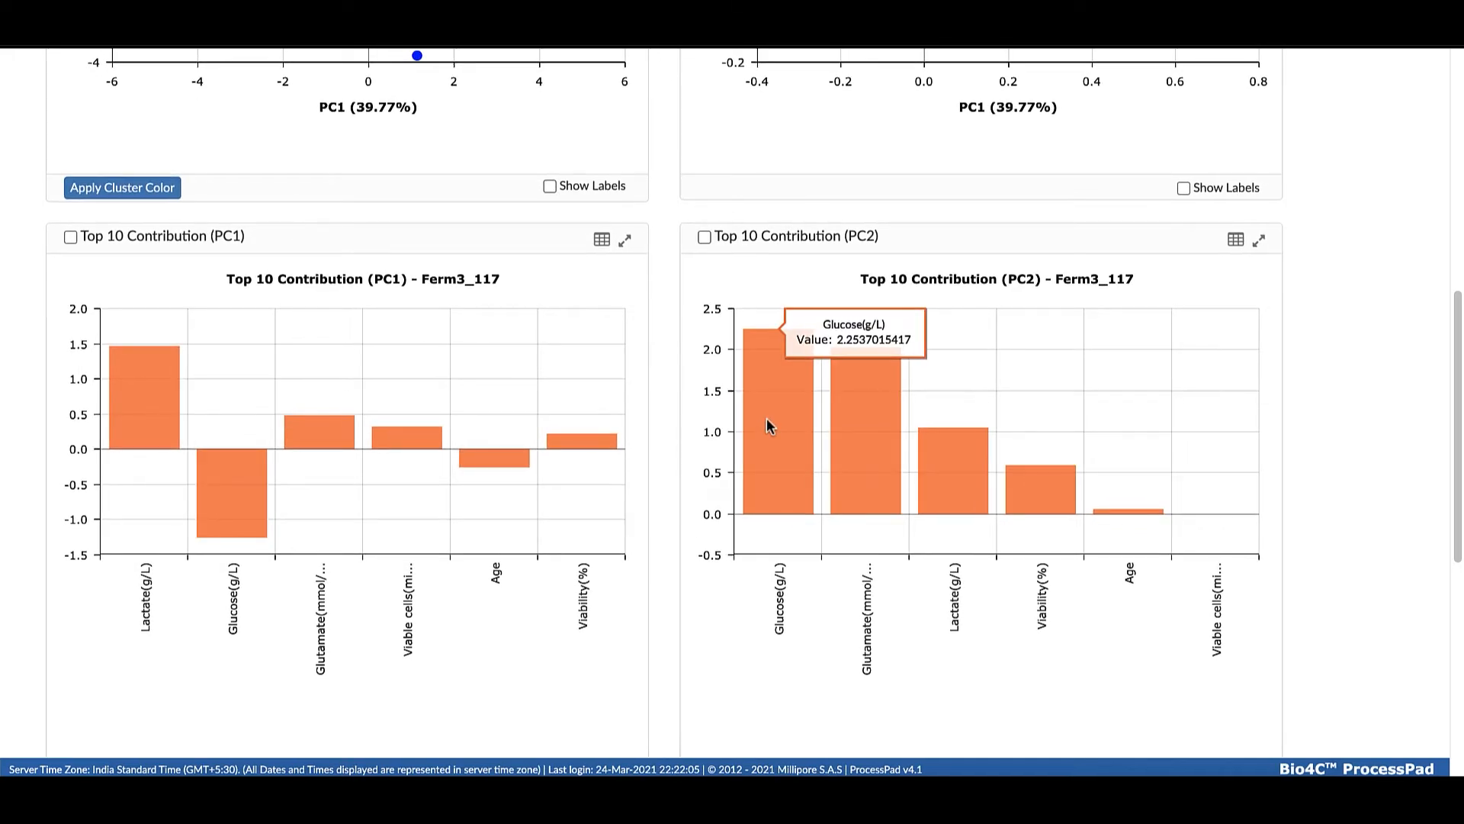
pyautogui.moveTo(848, 474)
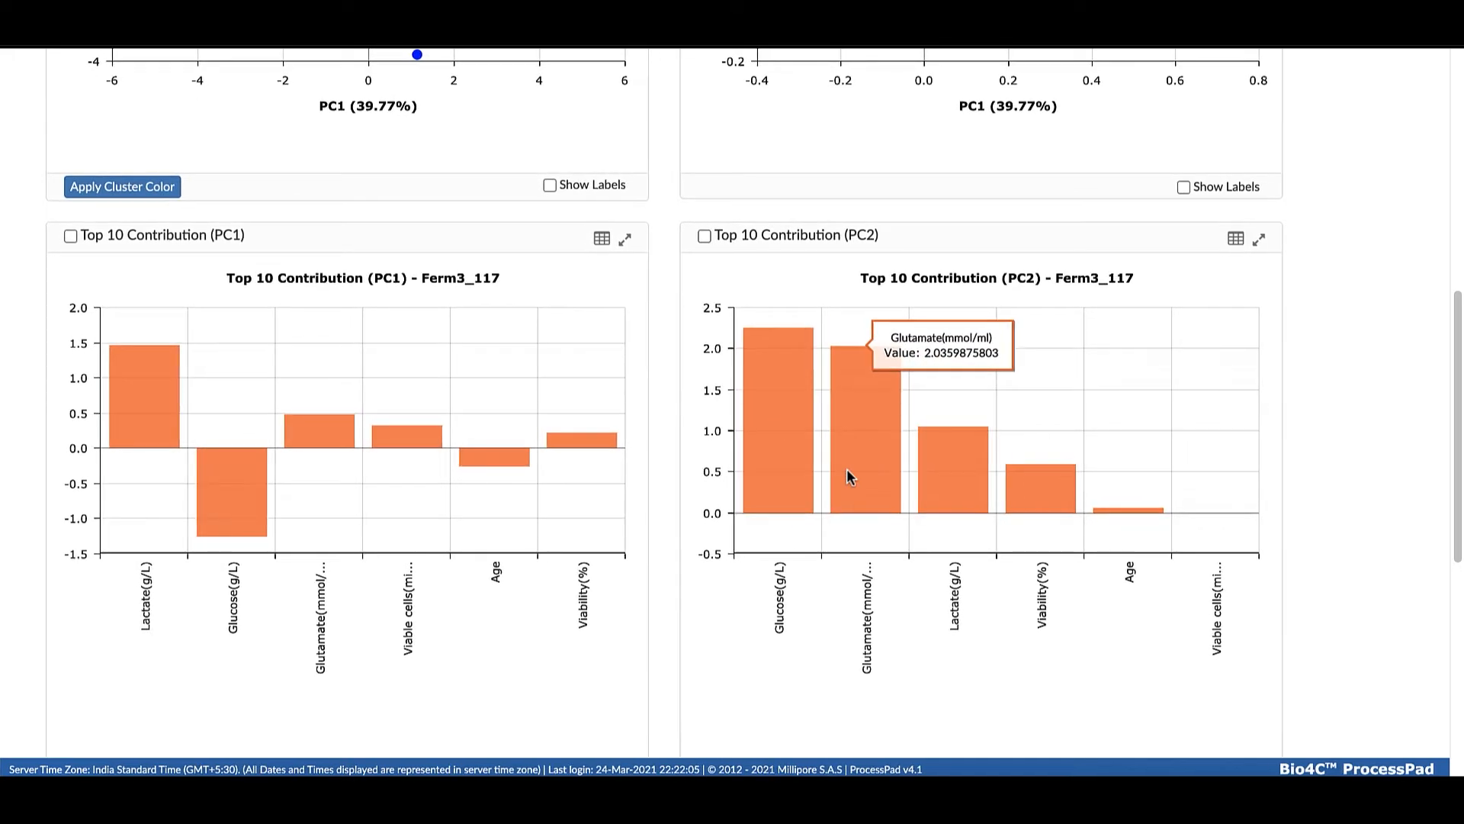
# Compare the scores plot with the loadings plot, inspecting the PC1 and PC2 axes and the Glucose and Age loadings
pyautogui.scroll(6, 507, 429)
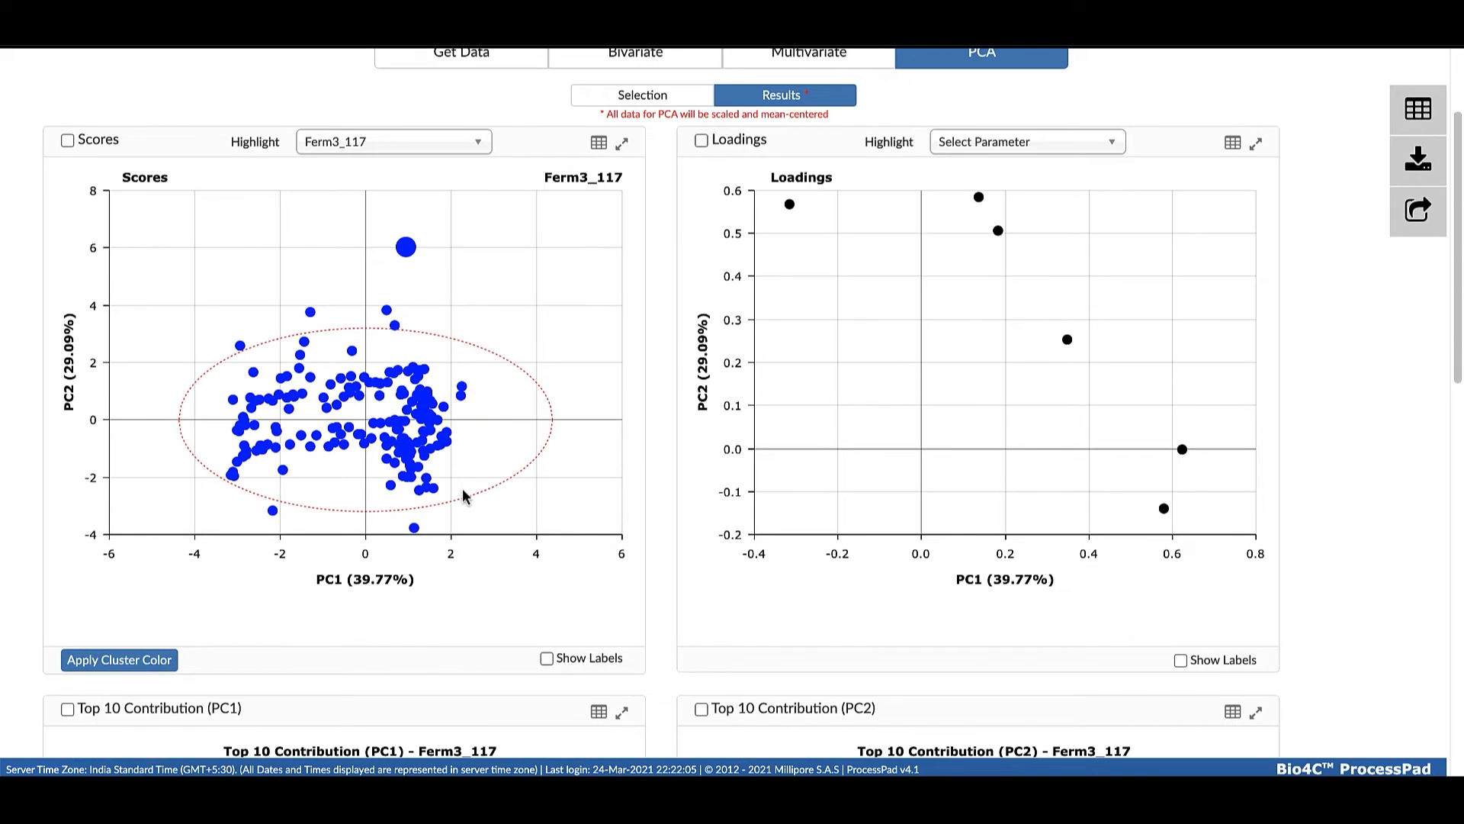
pyautogui.scroll(-1, 353, 595)
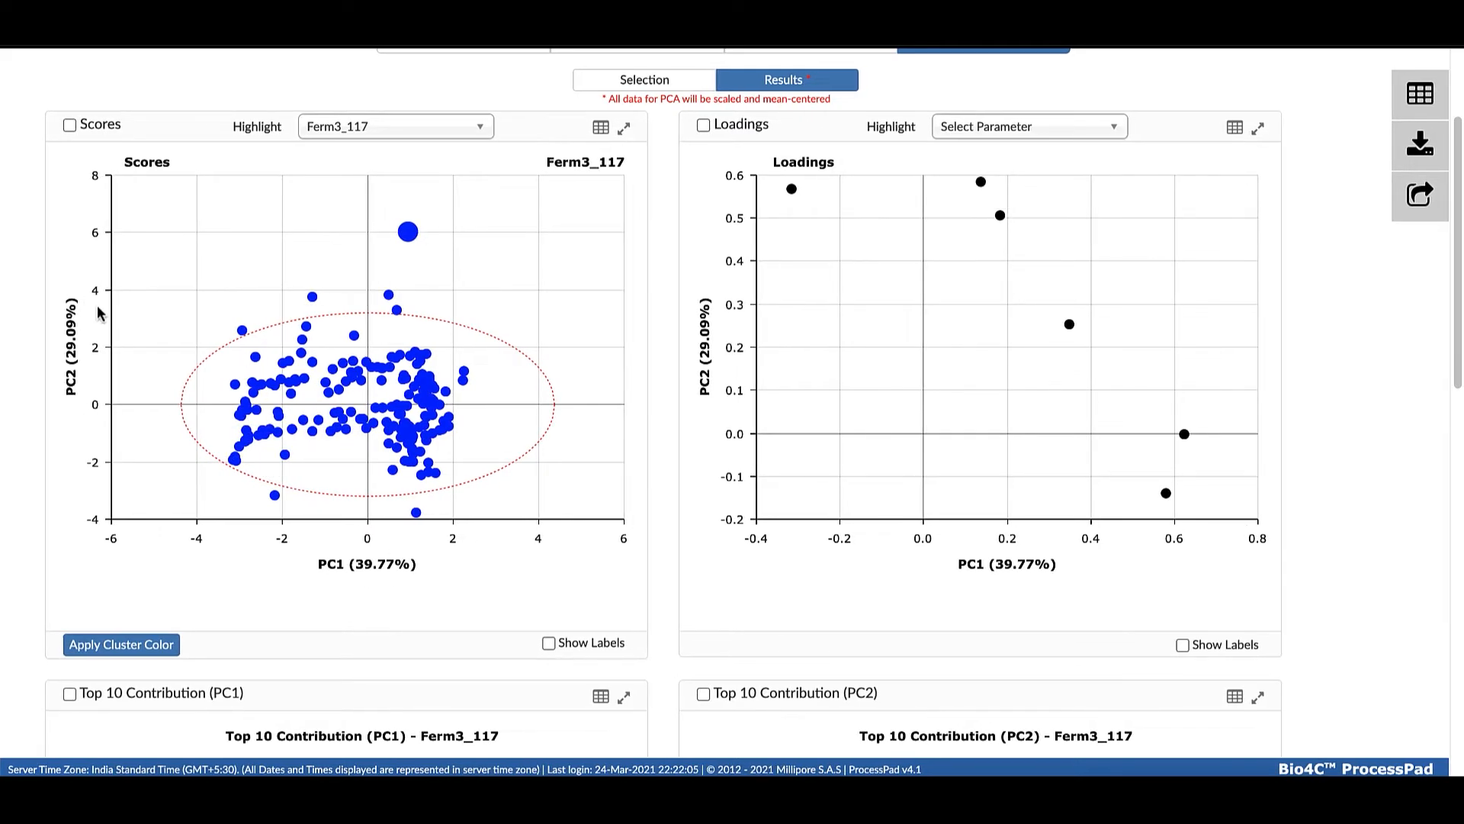
pyautogui.scroll(-1, 117, 330)
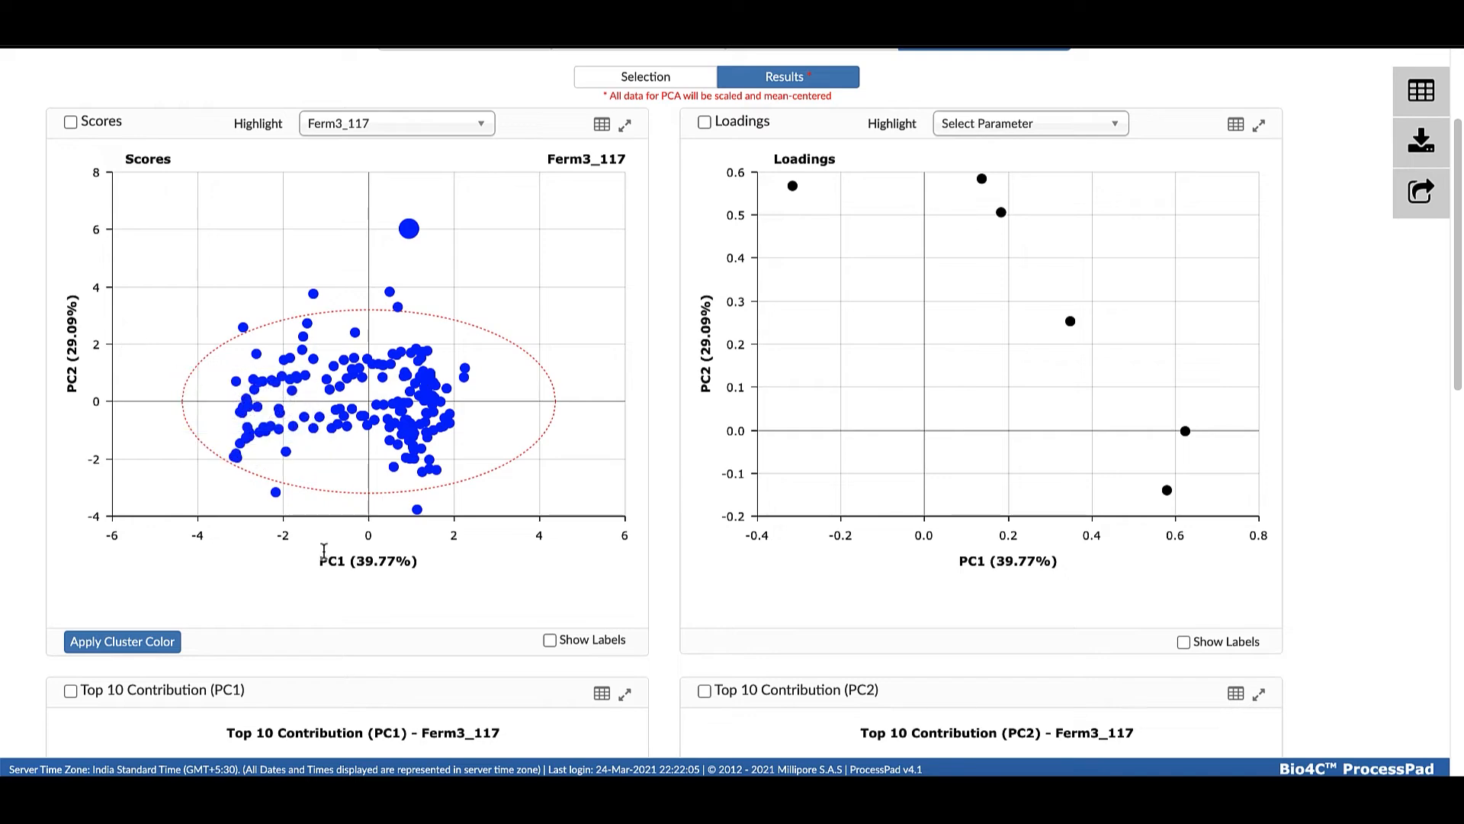
pyautogui.scroll(1, 327, 557)
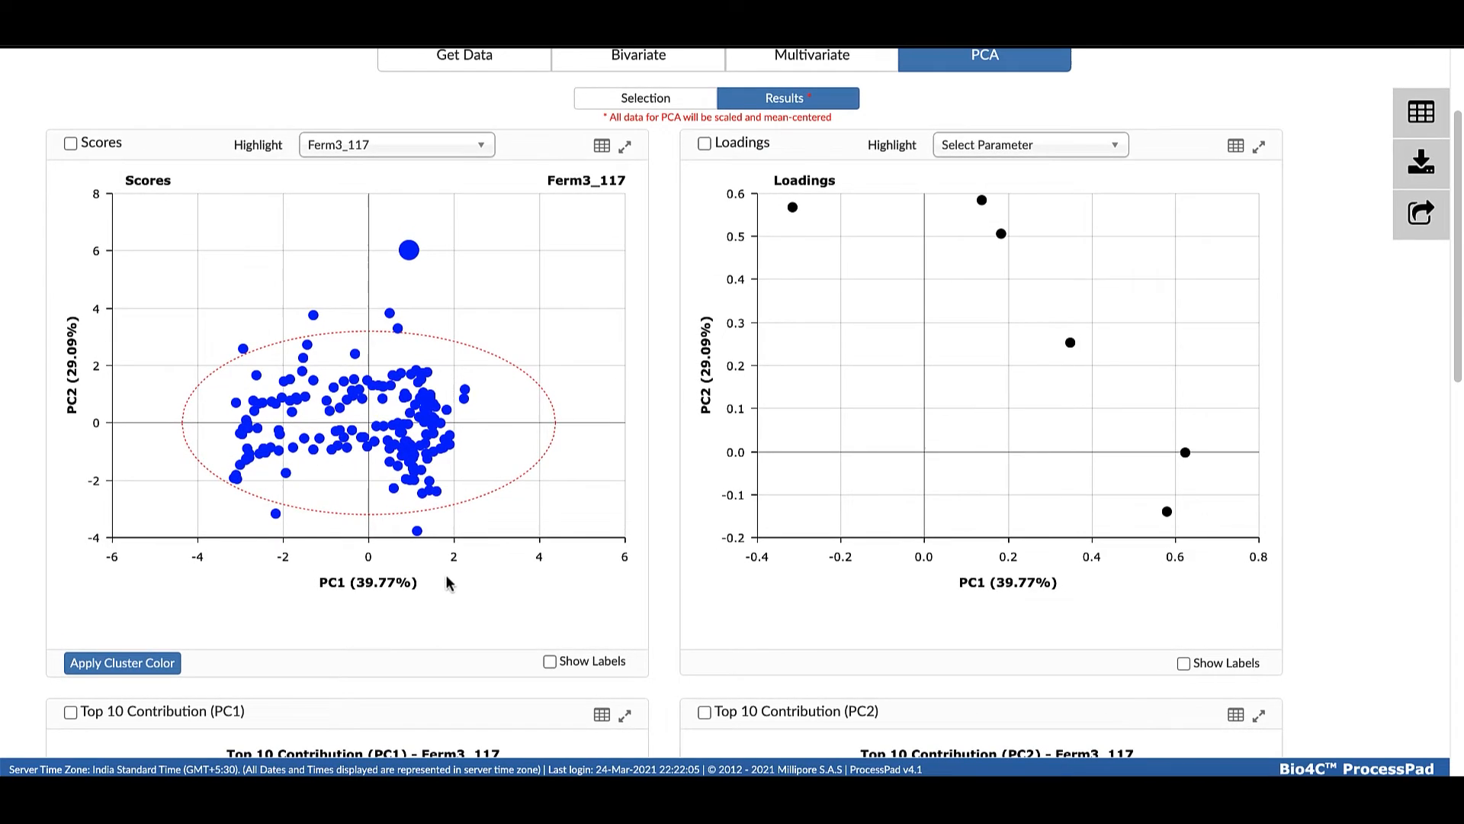
pyautogui.scroll(-1, 922, 282)
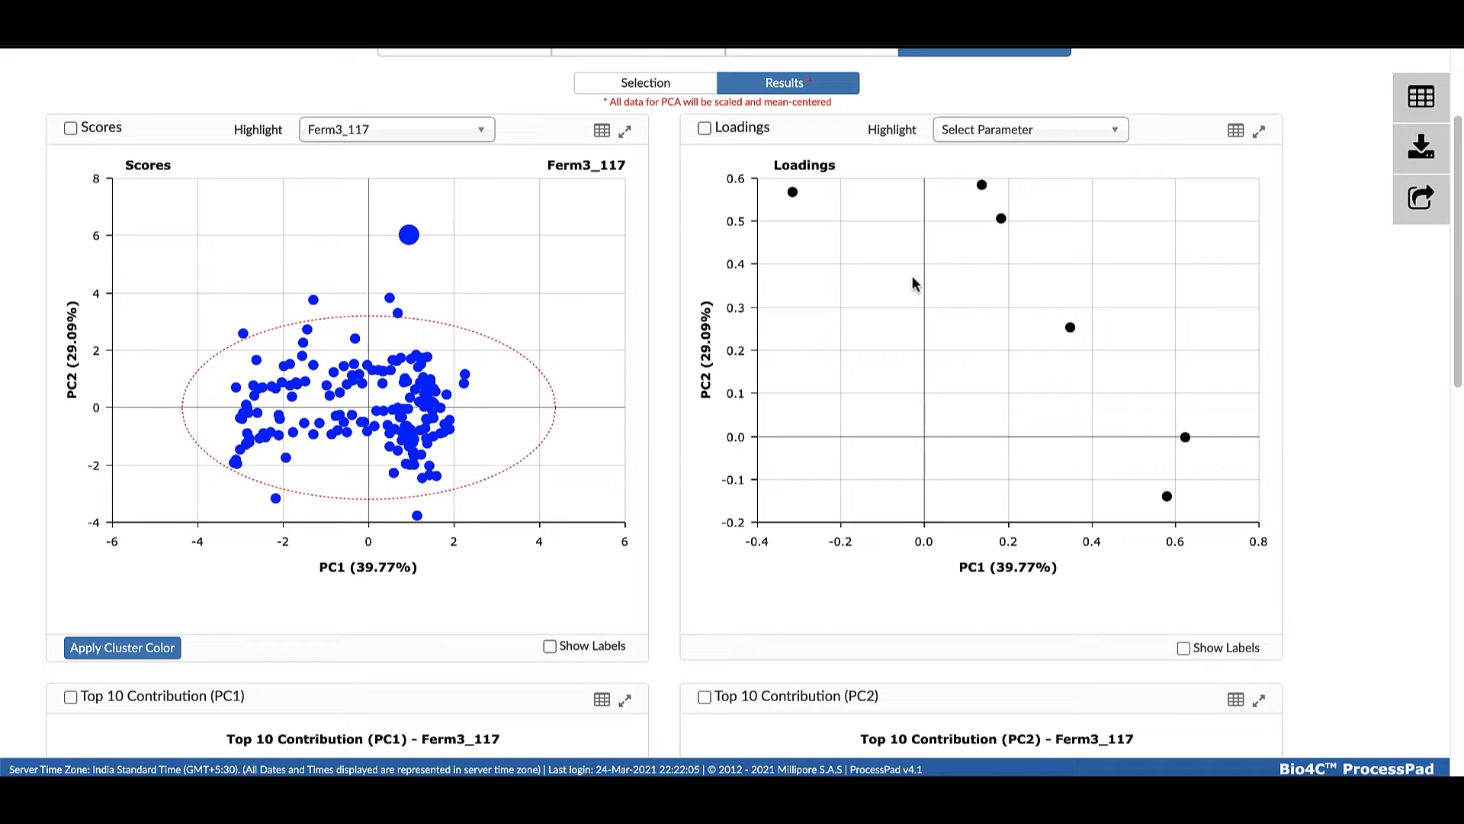
pyautogui.scroll(-1, 912, 280)
pyautogui.moveTo(793, 139)
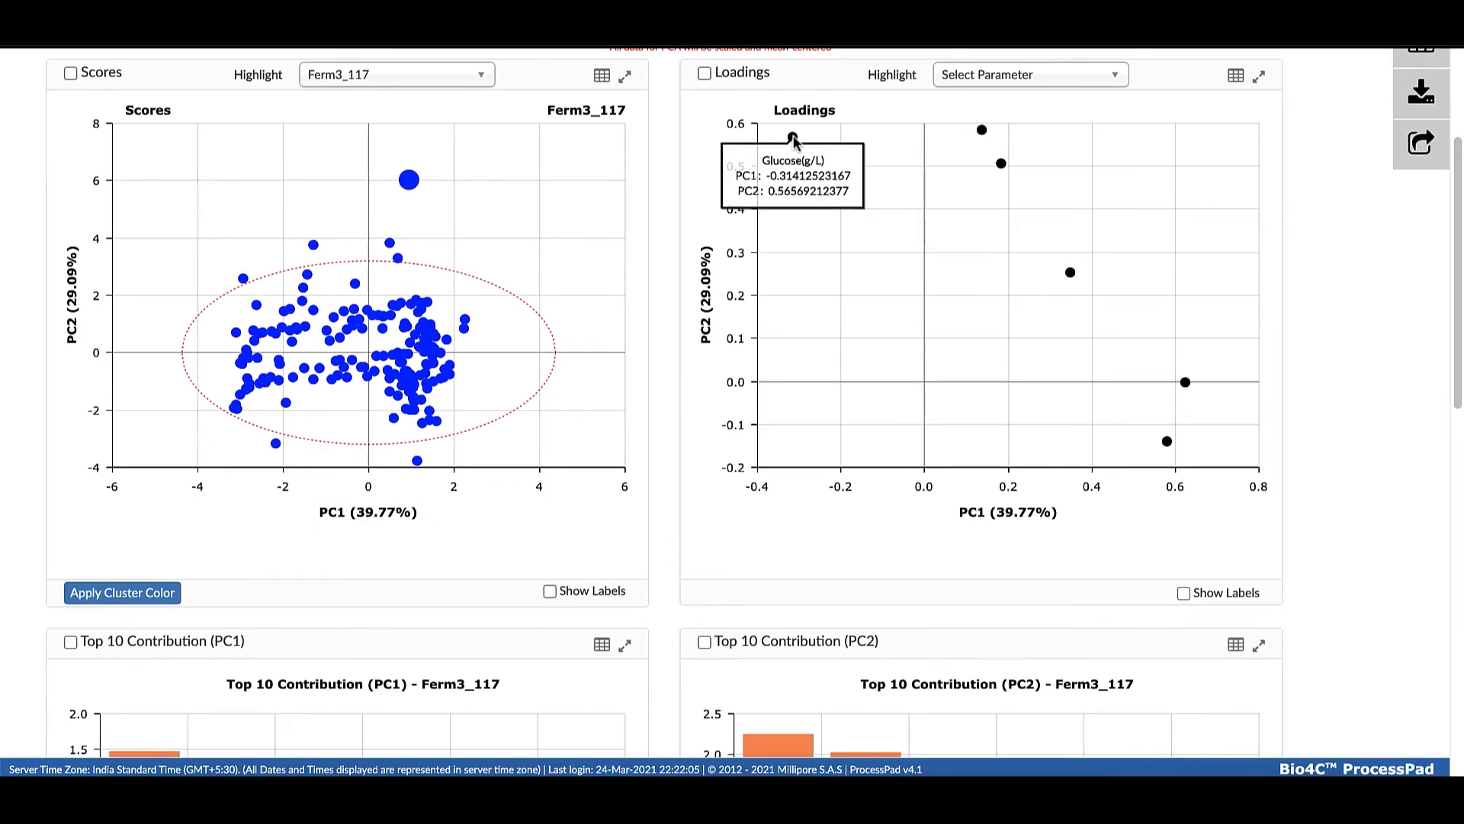
pyautogui.scroll(-1, 1133, 348)
pyautogui.scroll(-1, 1166, 427)
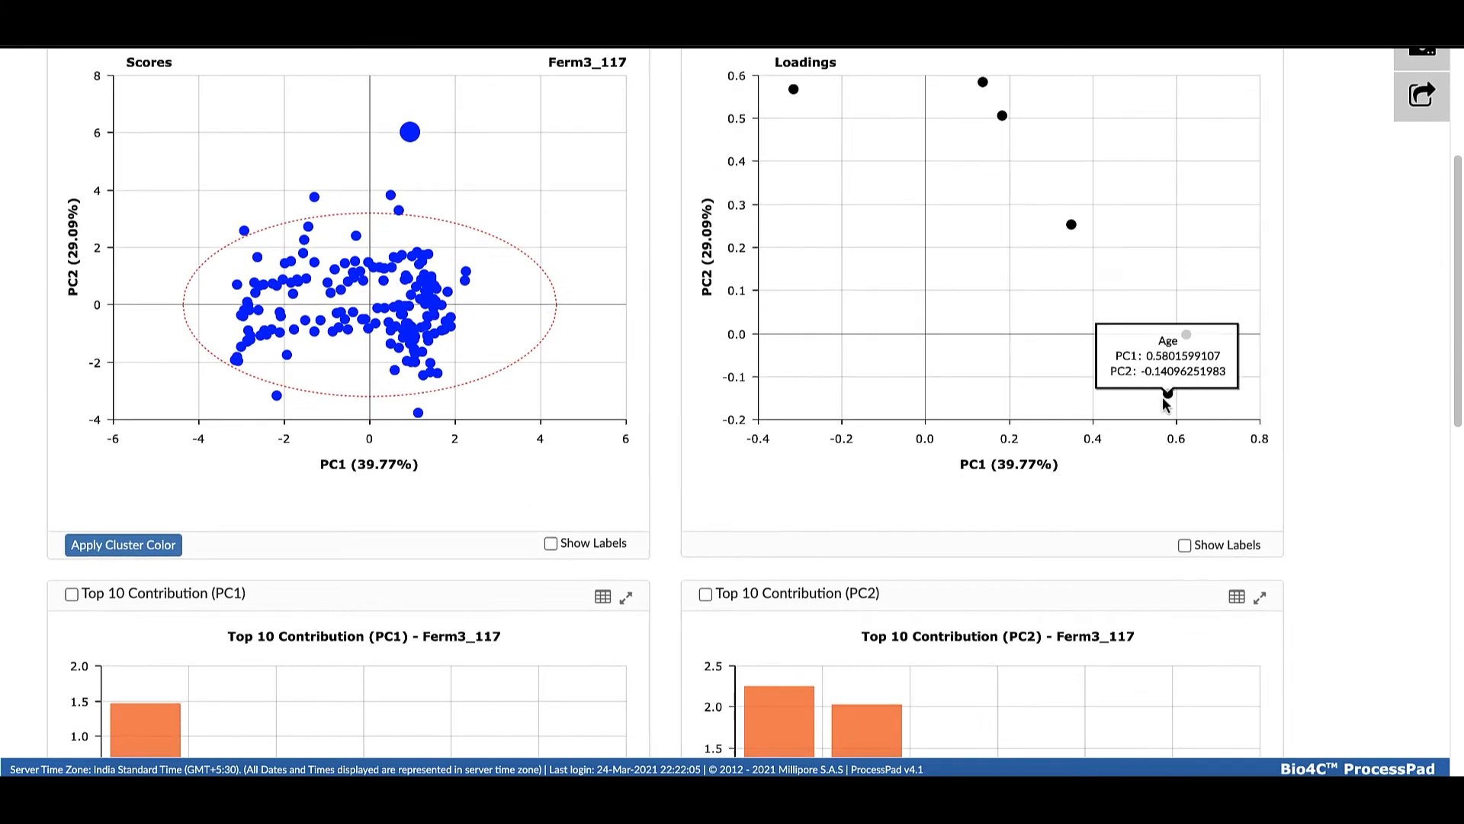
# Color the PCA scores plot's points by Culture Phase cluster
pyautogui.click(143, 544)
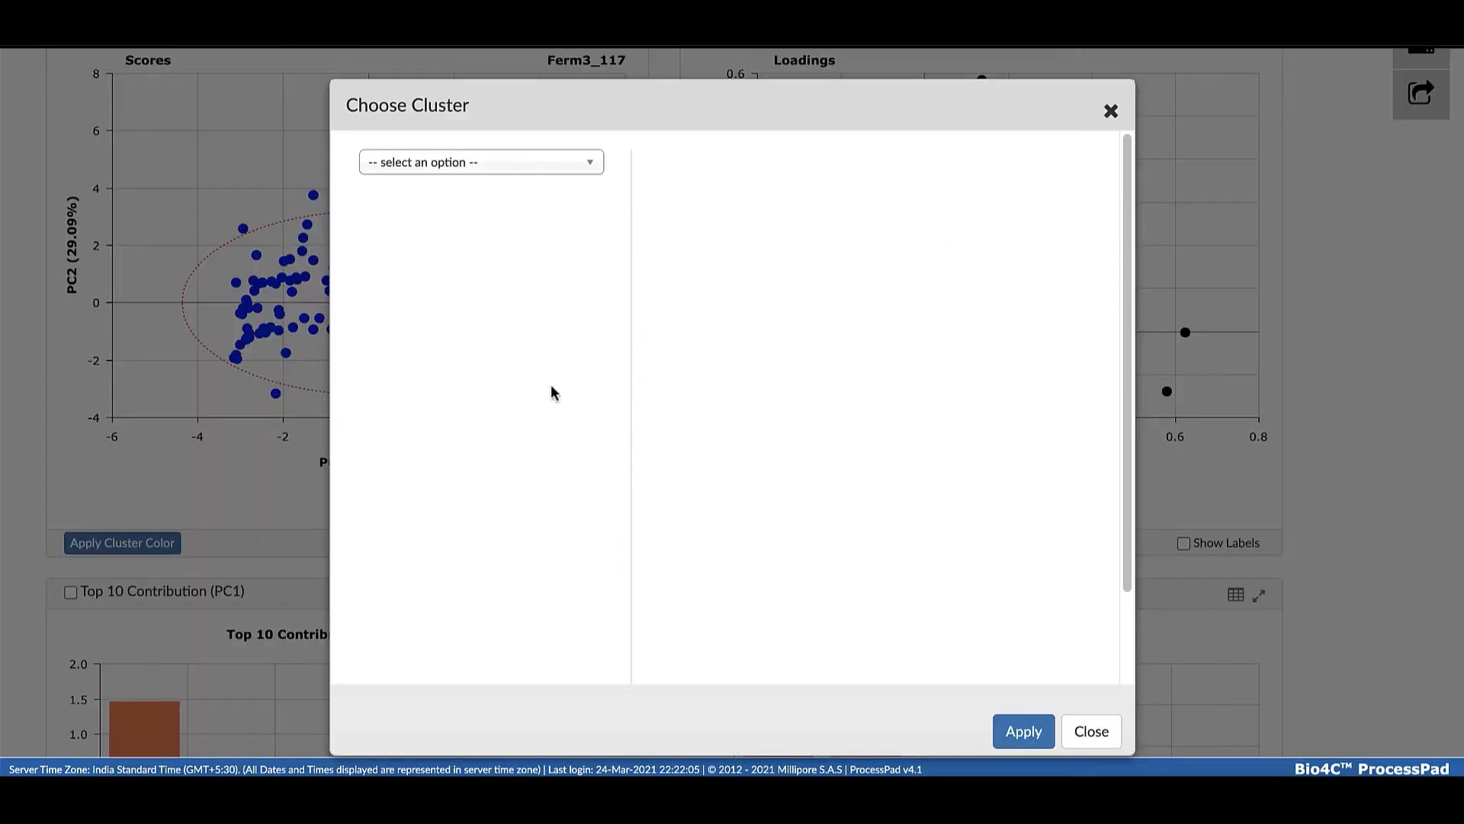
pyautogui.click(593, 170)
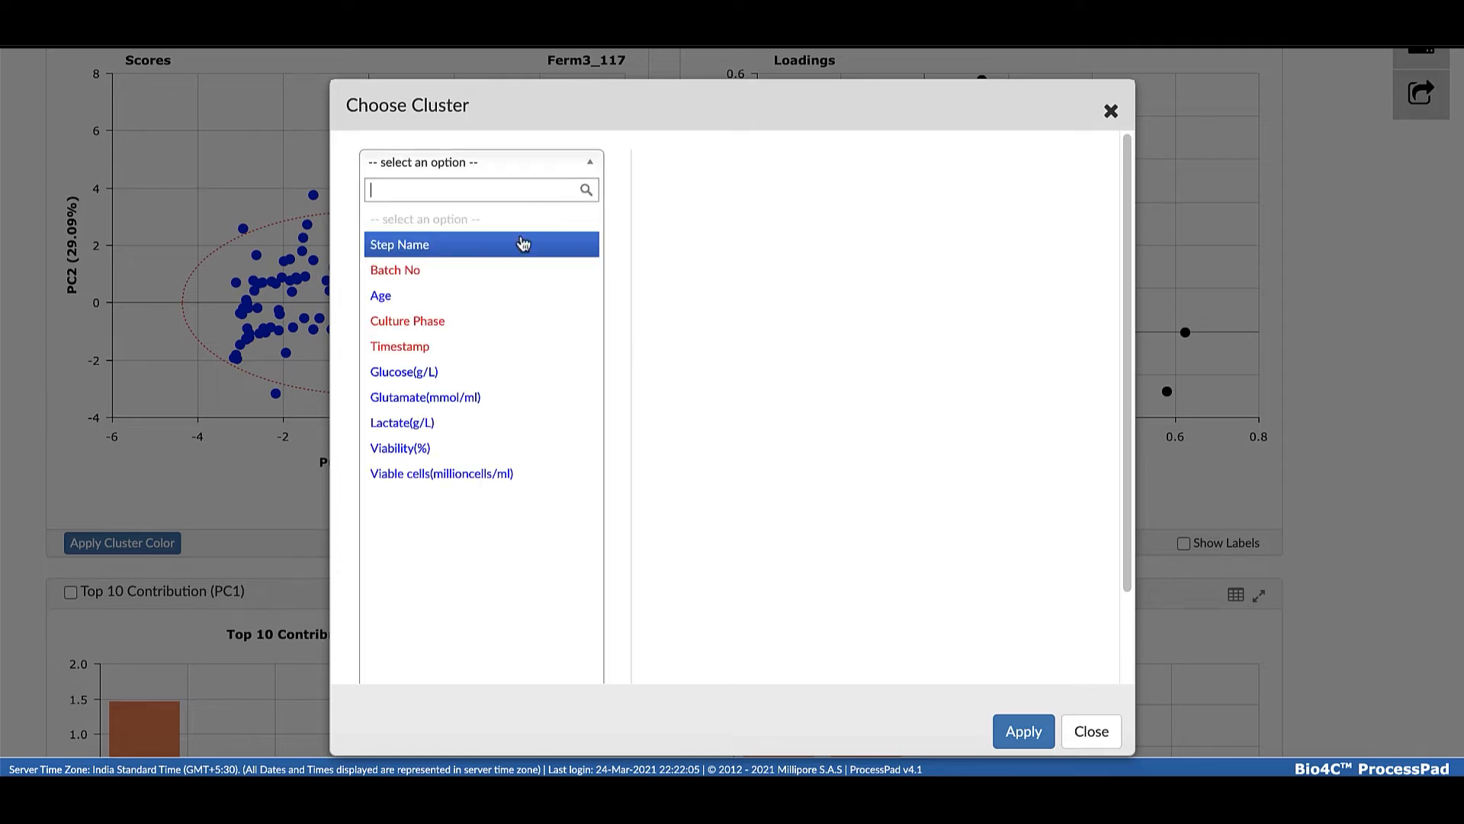
pyautogui.click(481, 323)
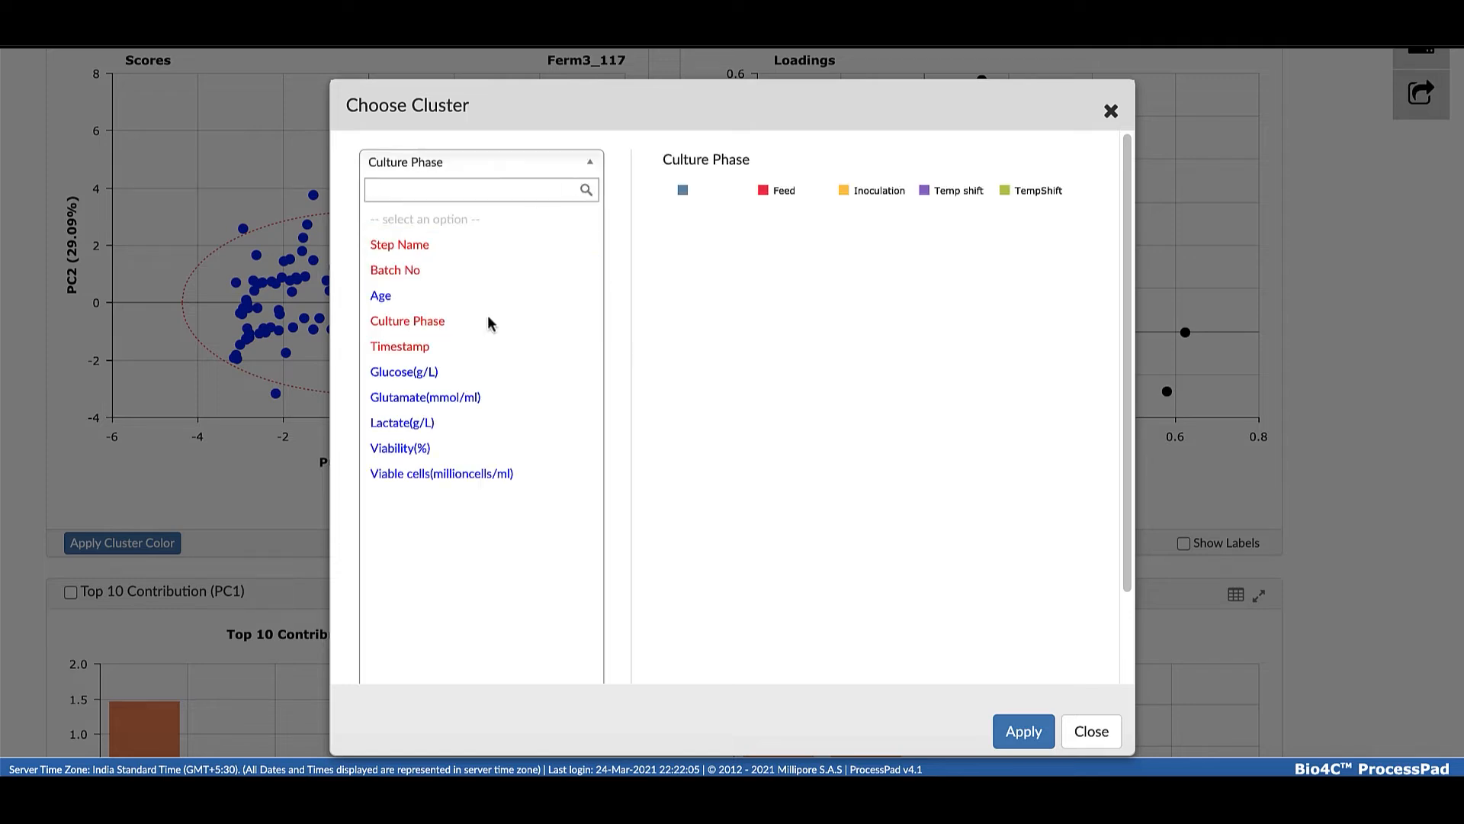
pyautogui.click(1016, 732)
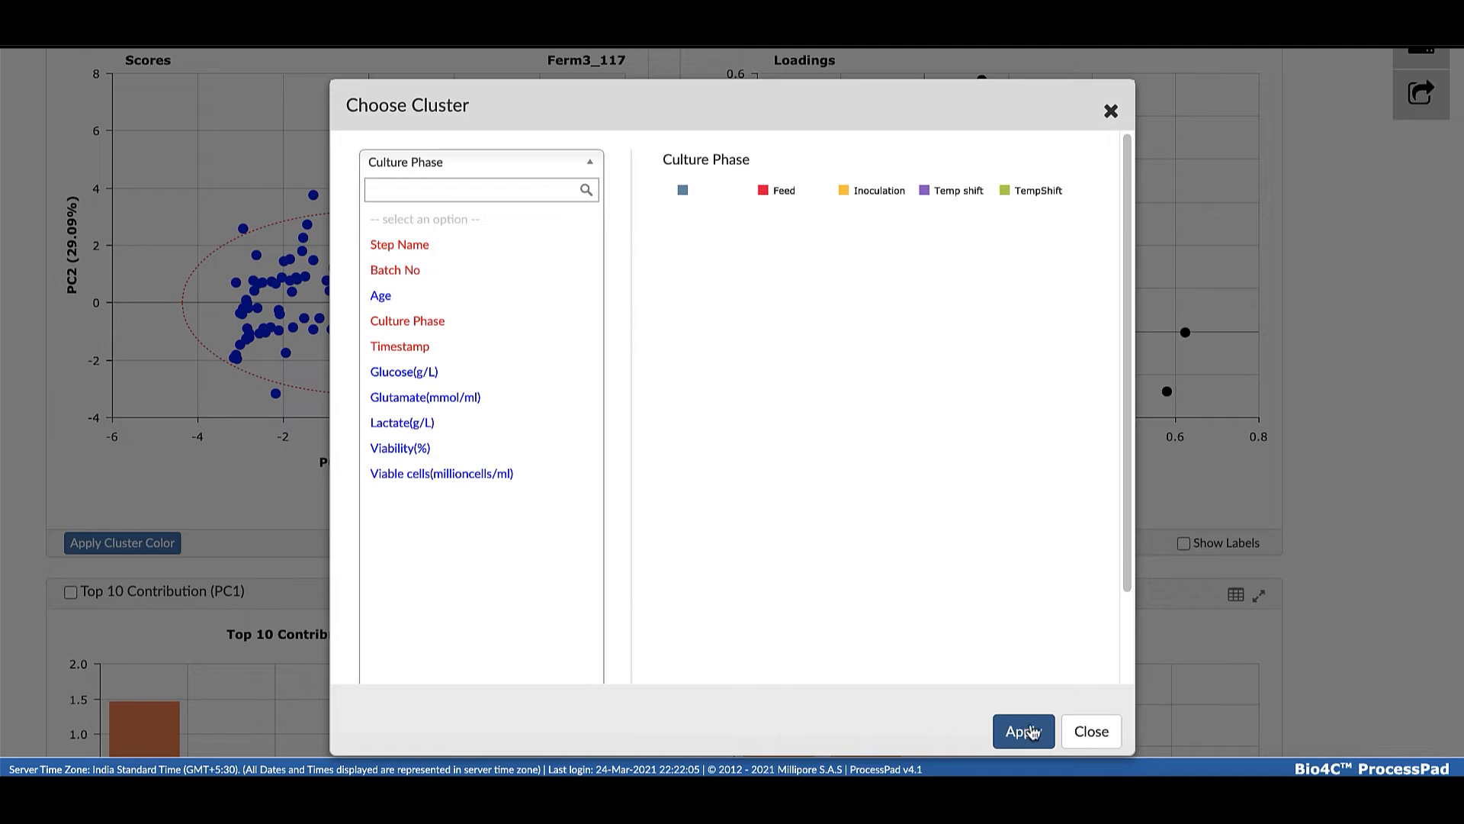
# Inspect Ferm3_117 in the Hotelling's T2 plot and check the outlying points in the colored scores plot
pyautogui.scroll(-5, 533, 473)
pyautogui.scroll(-6, 537, 473)
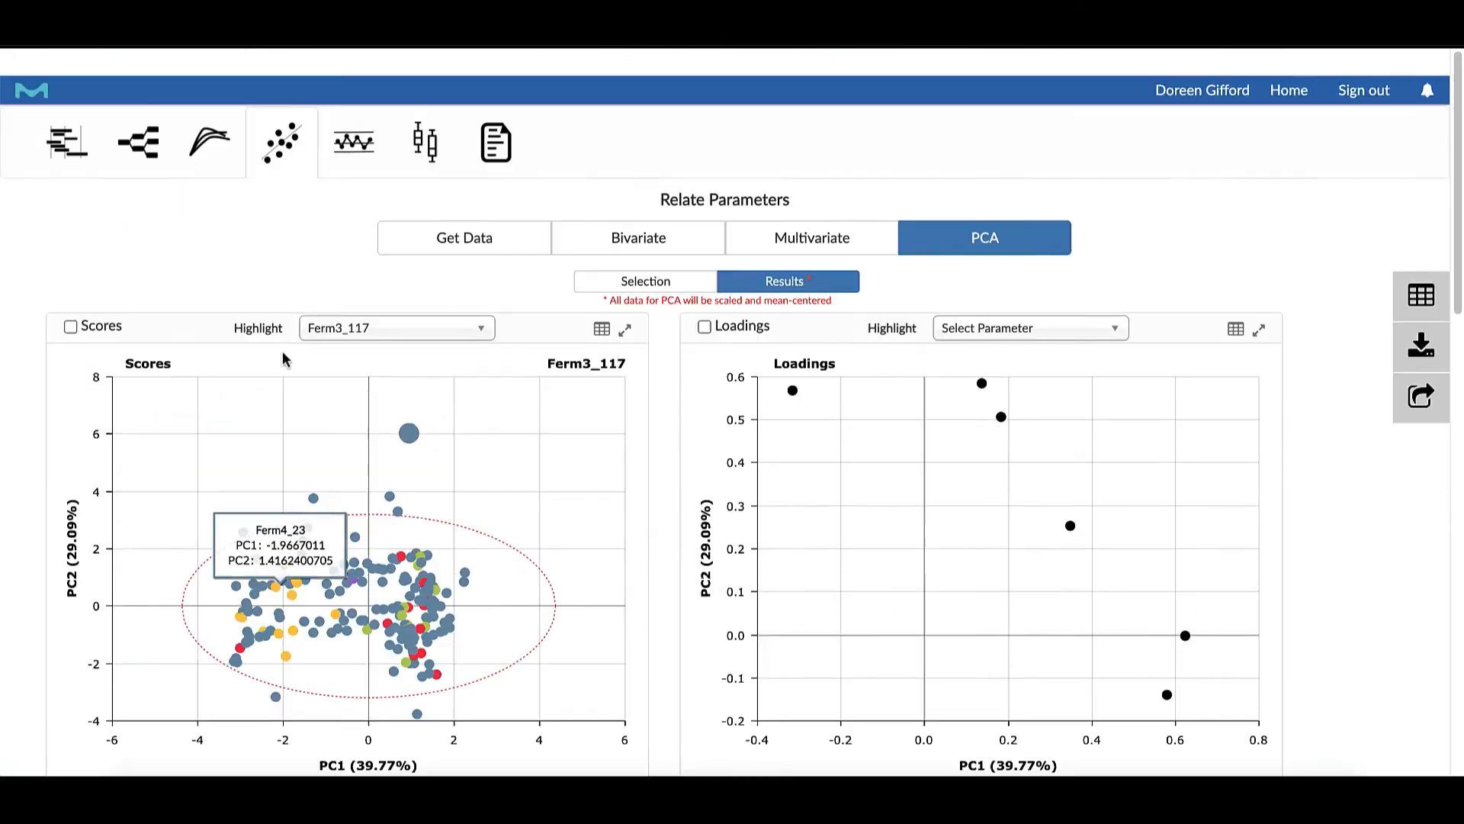
pyautogui.scroll(-1, 408, 401)
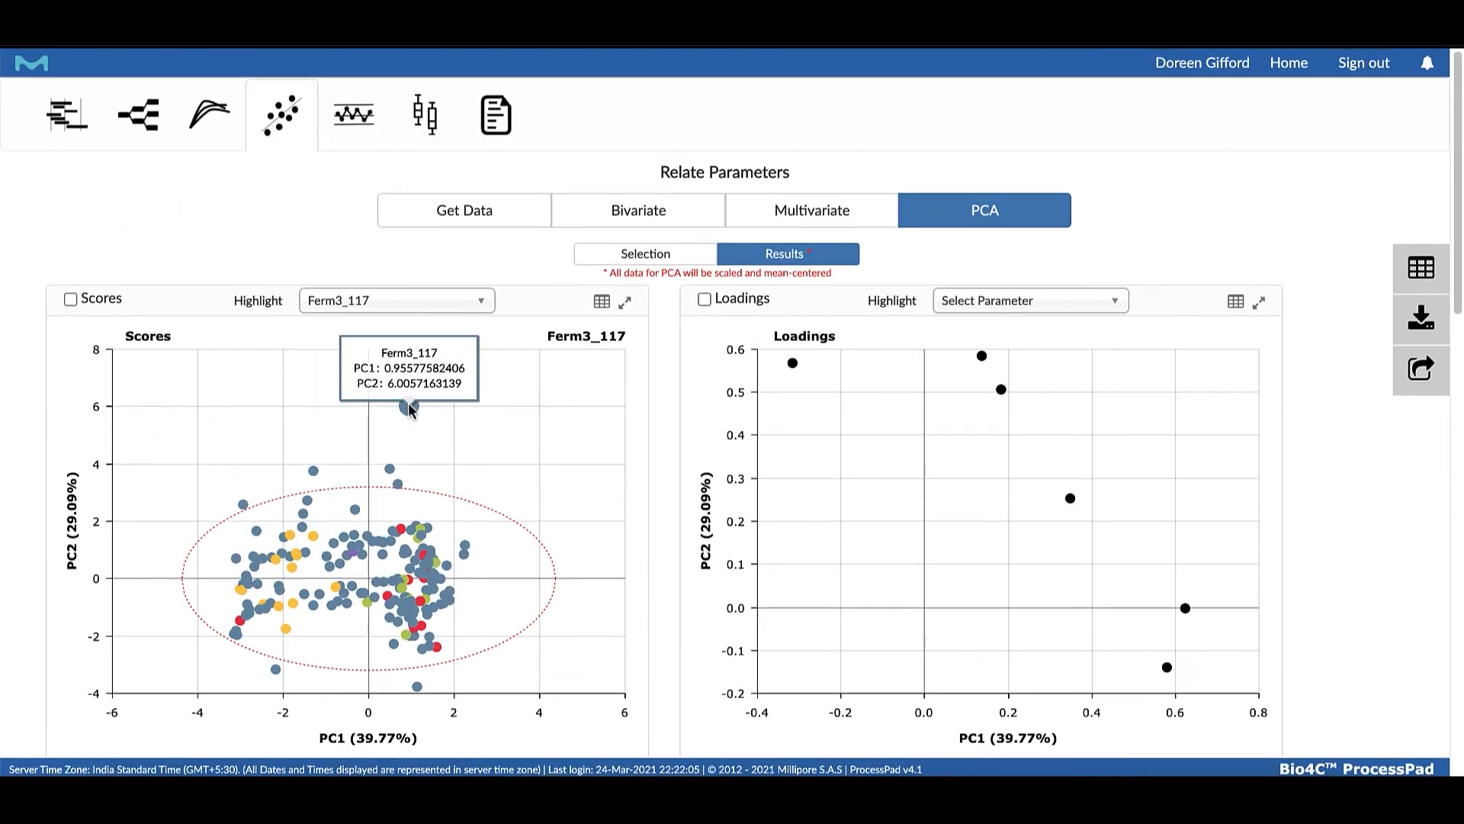
pyautogui.scroll(-10, 408, 406)
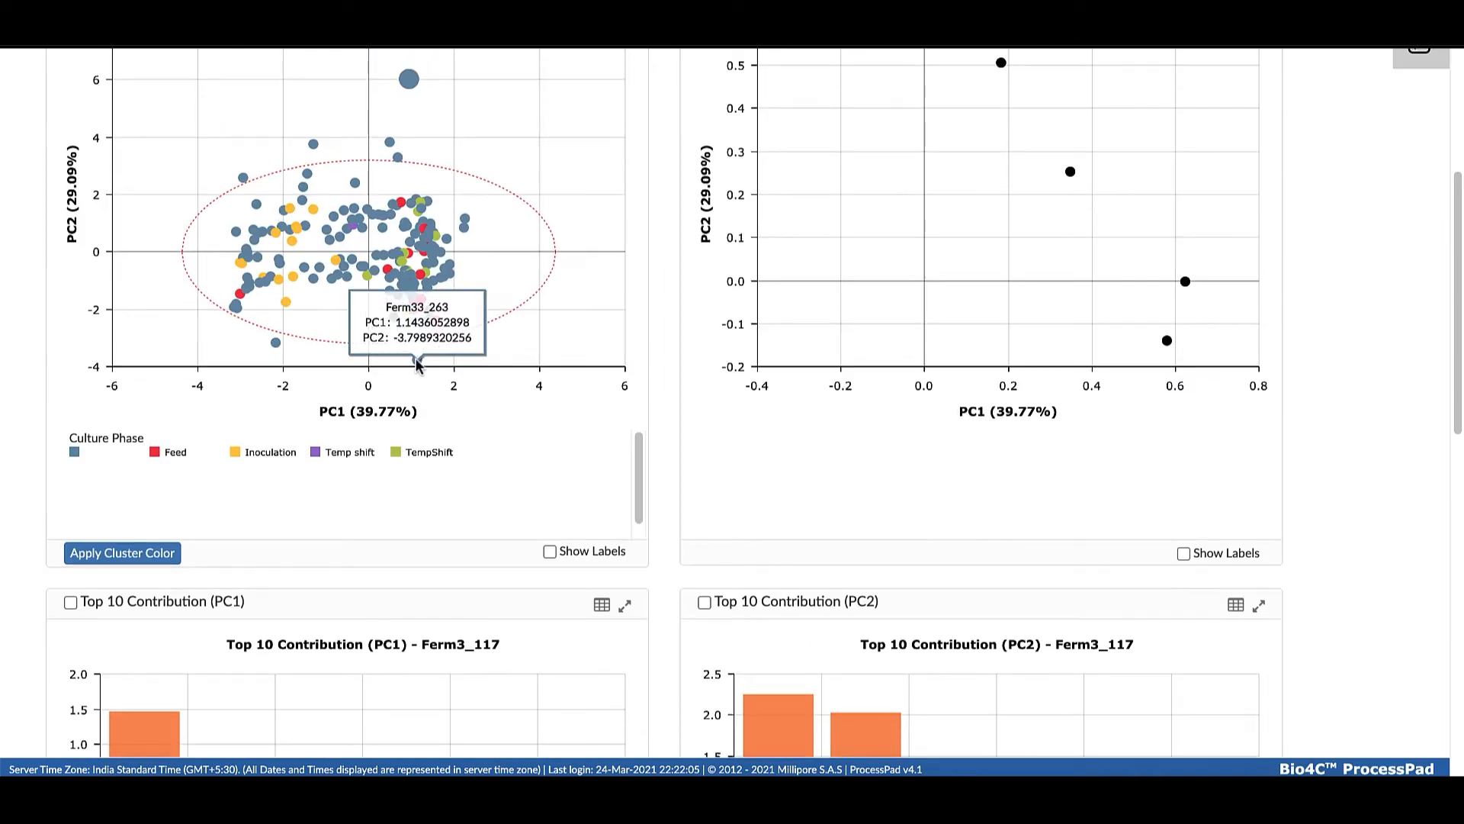
# Compare the Hotelling's T2 plot with the scores plot, and inspect the cumulative variance proportion at PC2 in the scree plot
pyautogui.scroll(-10, 454, 392)
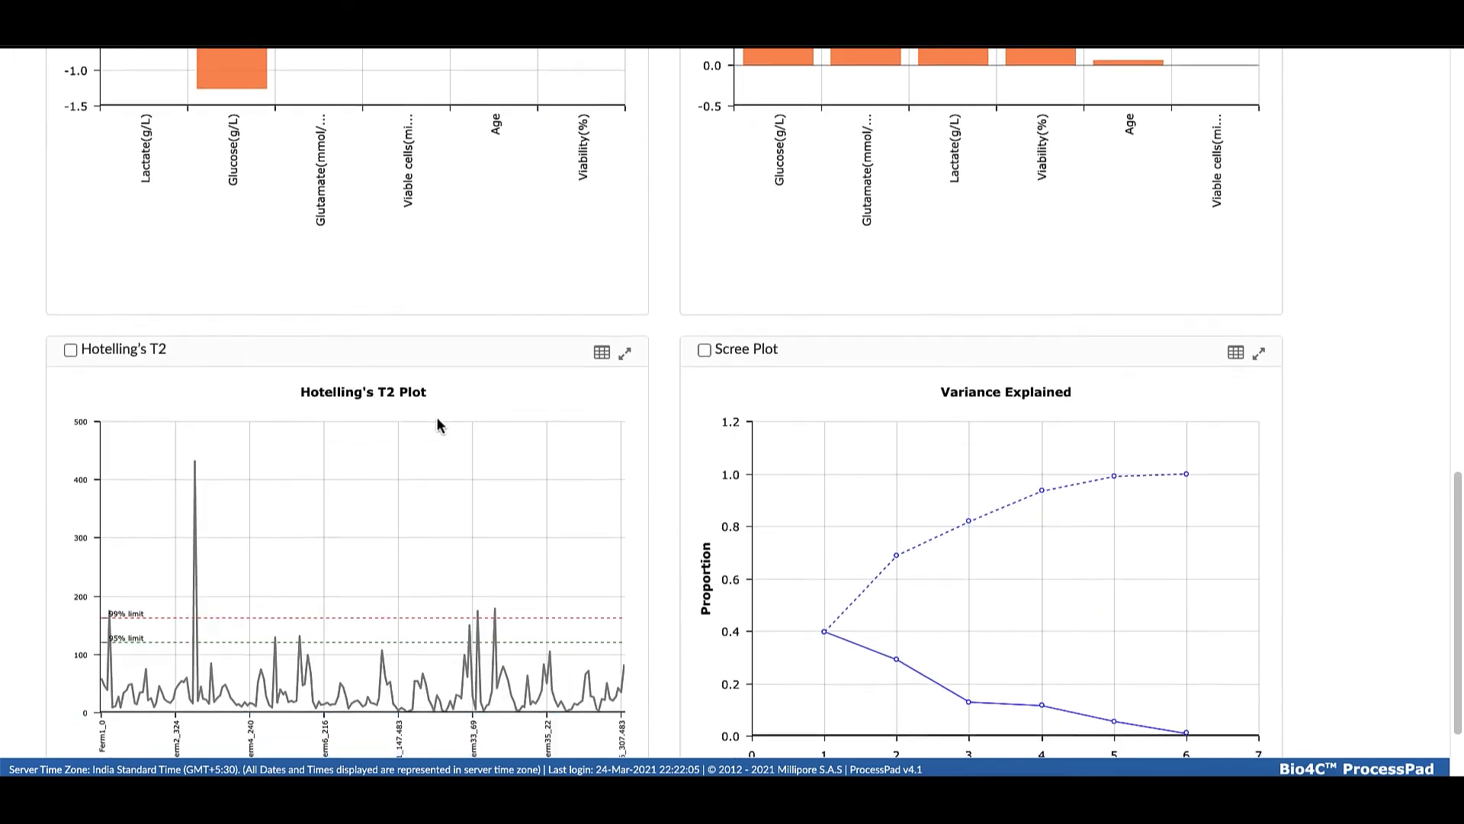
pyautogui.scroll(10, 437, 414)
pyautogui.scroll(-1, 472, 409)
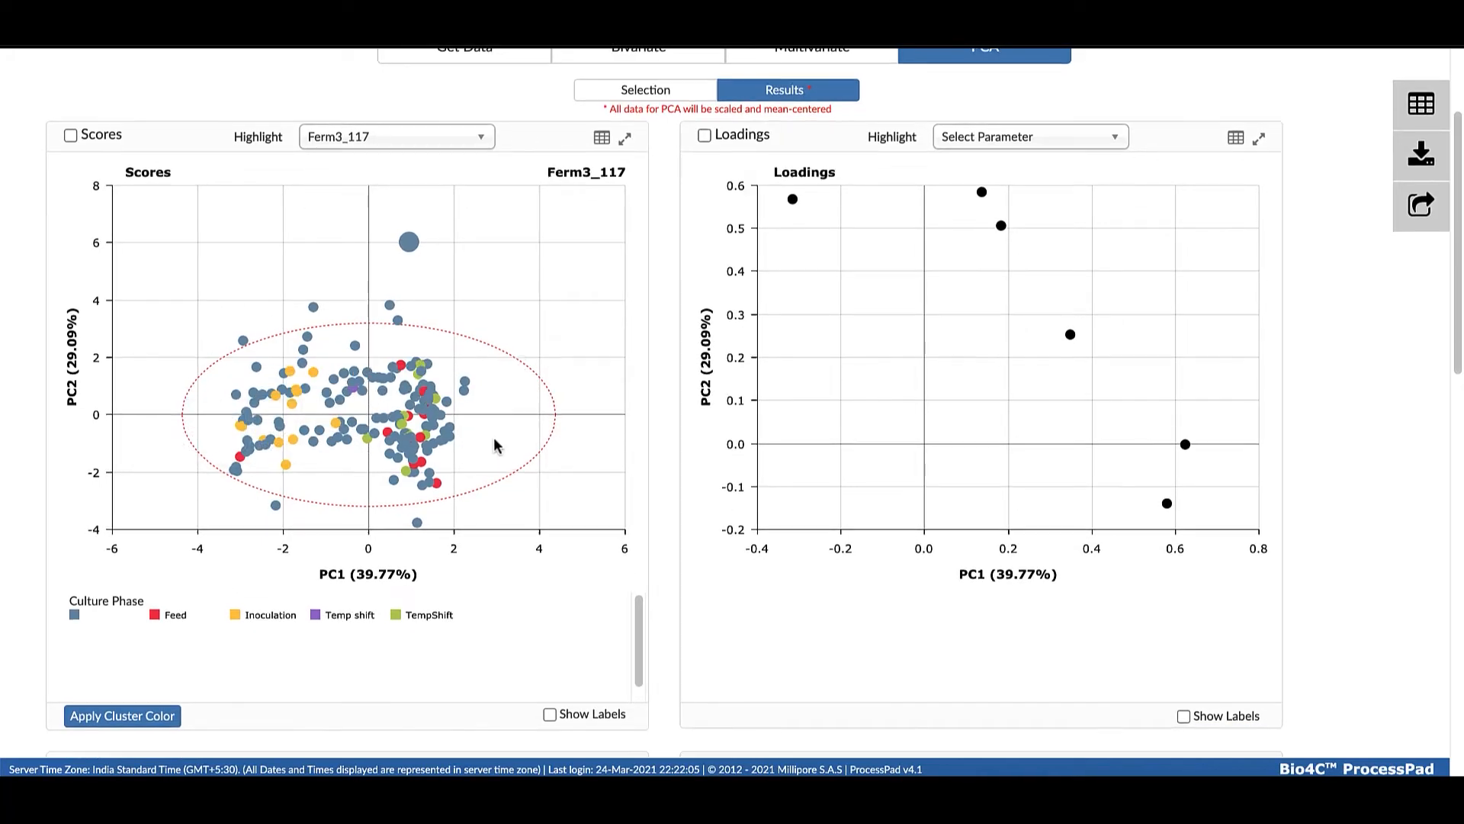
pyautogui.scroll(-10, 497, 503)
pyautogui.scroll(-3, 497, 492)
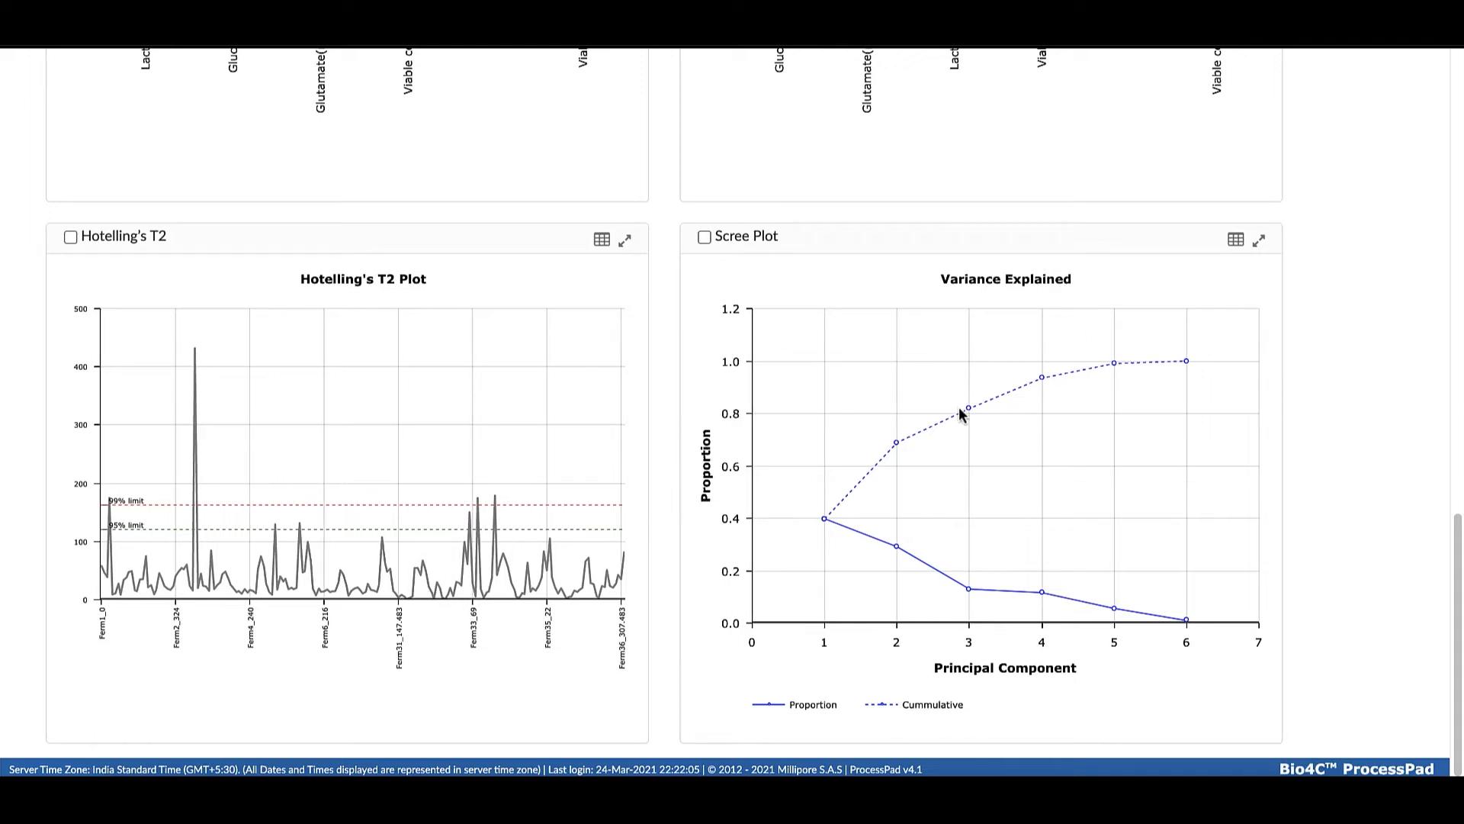
pyautogui.scroll(1, 958, 404)
pyautogui.scroll(-1, 890, 469)
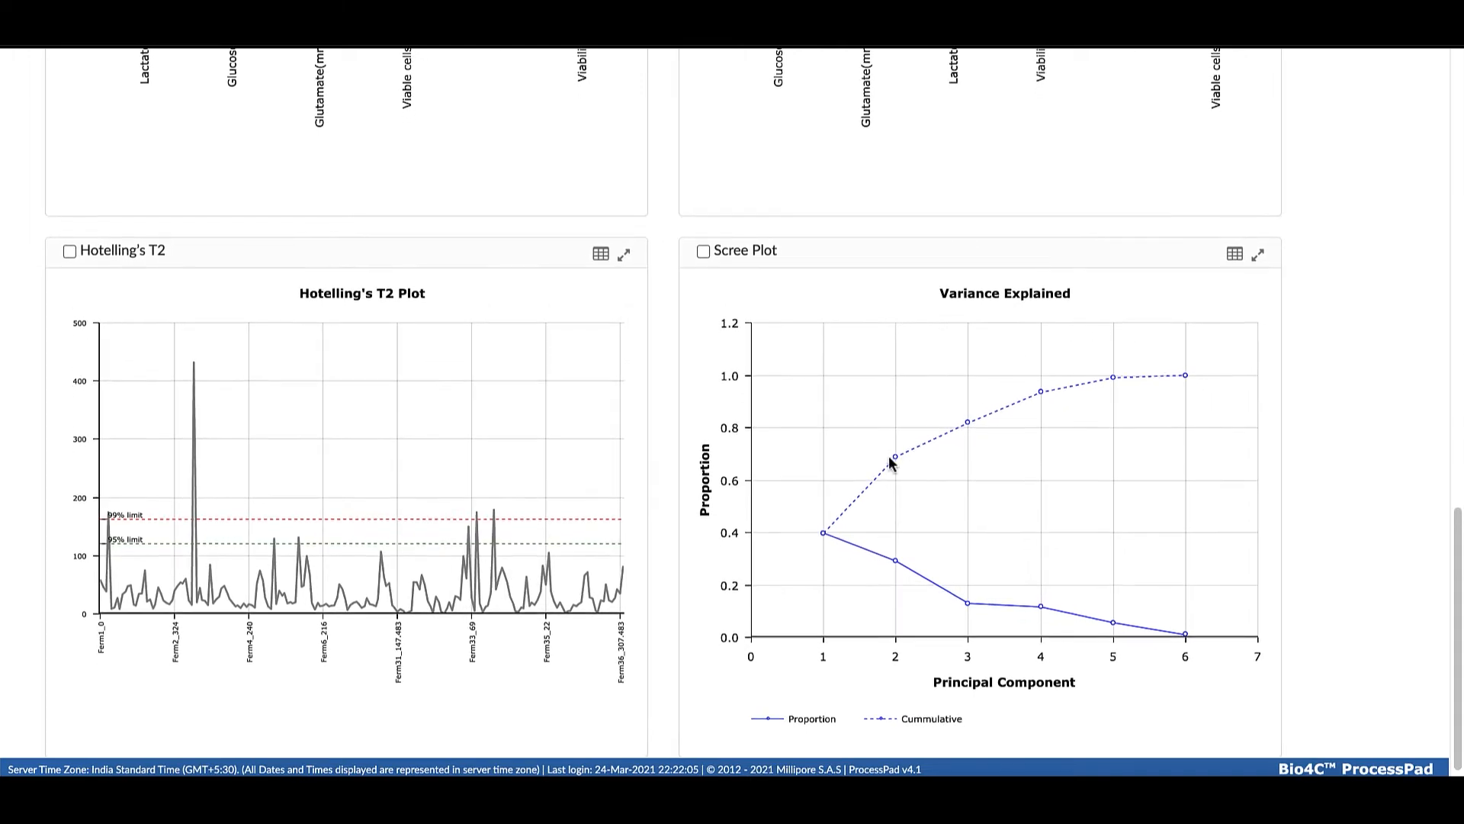
pyautogui.moveTo(895, 459)
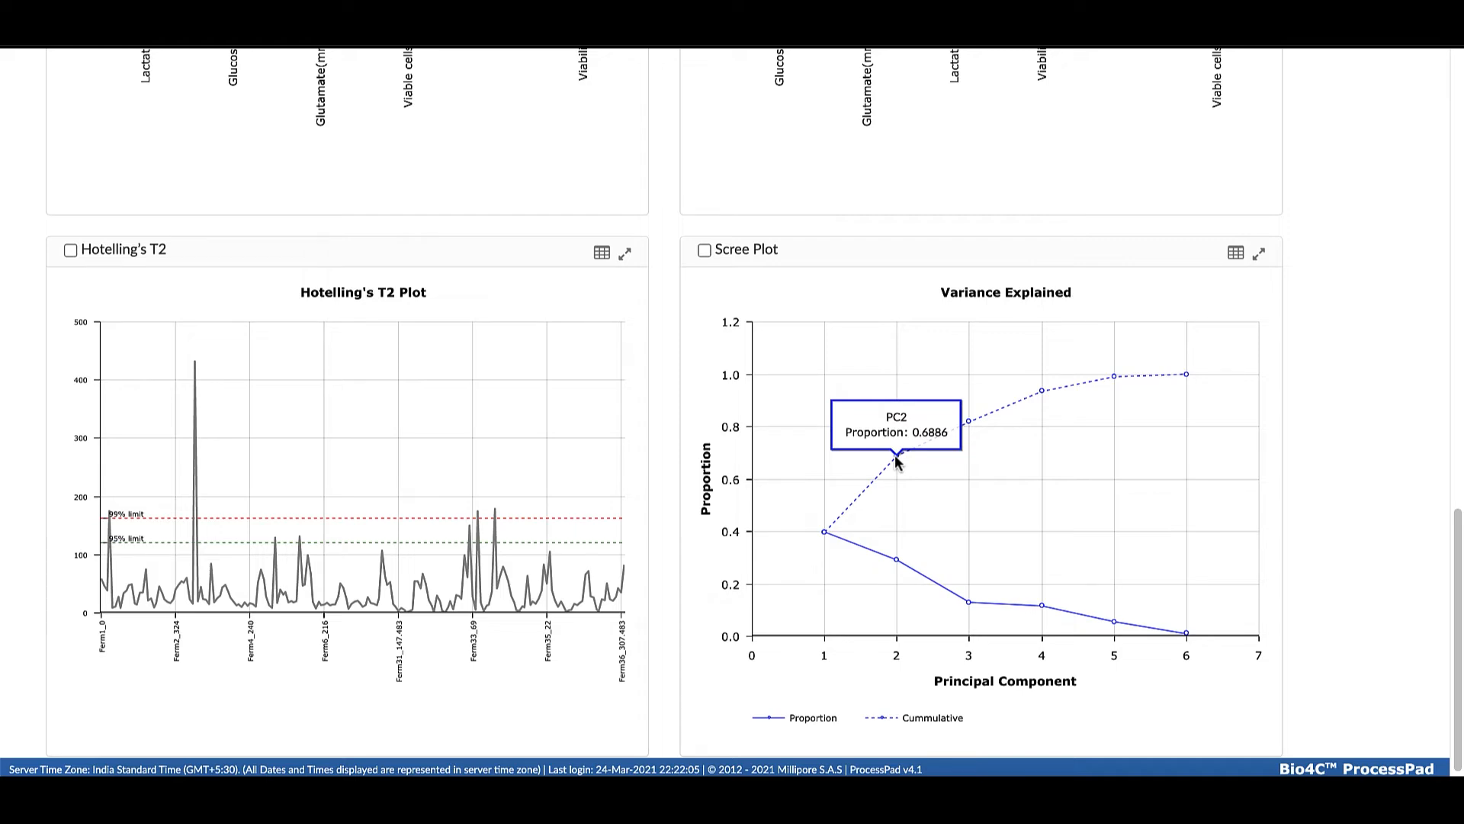
# Review the scaled and mean-centered data table for the PCA, and close it
pyautogui.scroll(15, 898, 461)
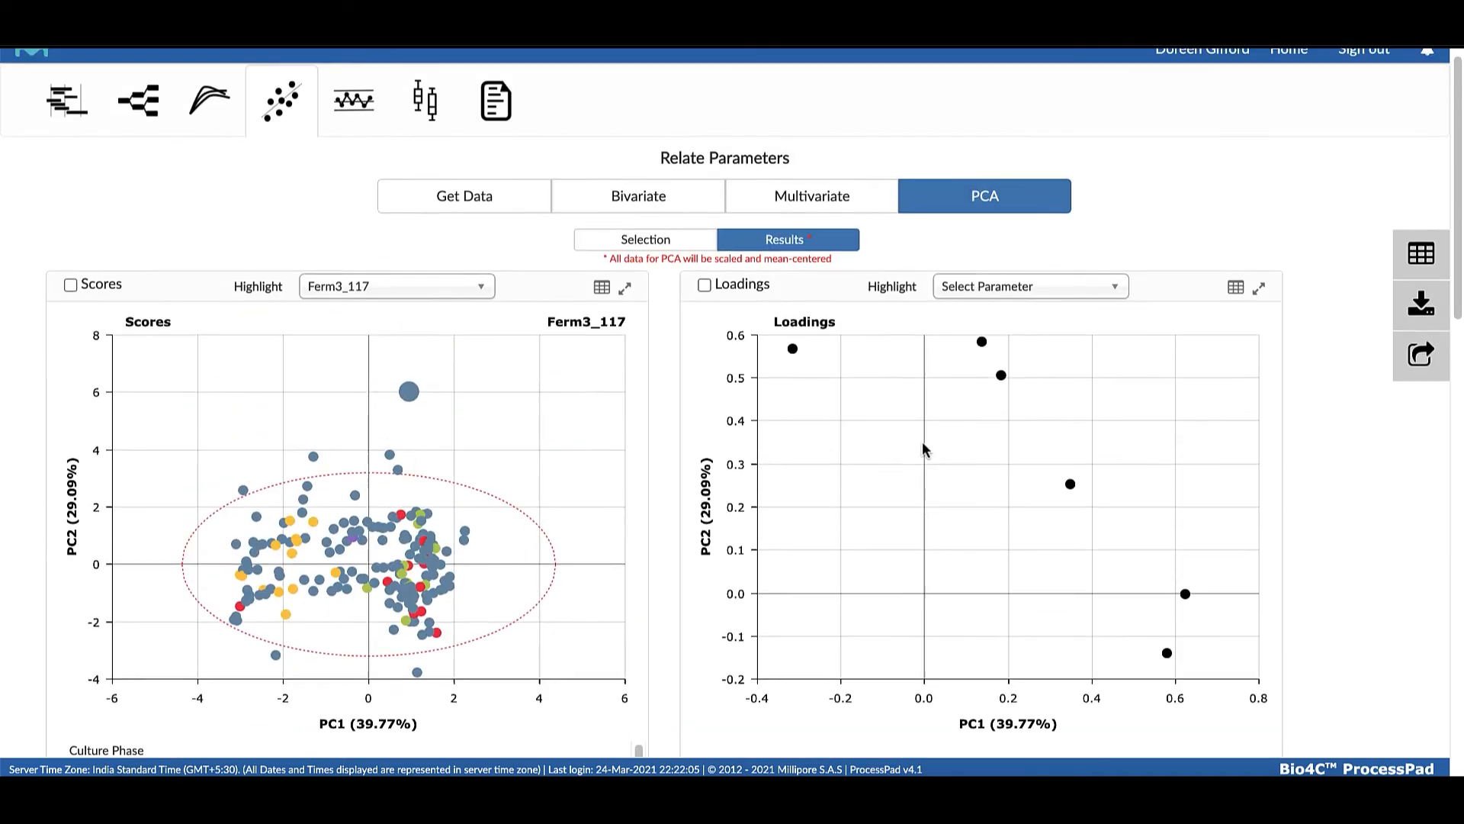
pyautogui.click(1420, 271)
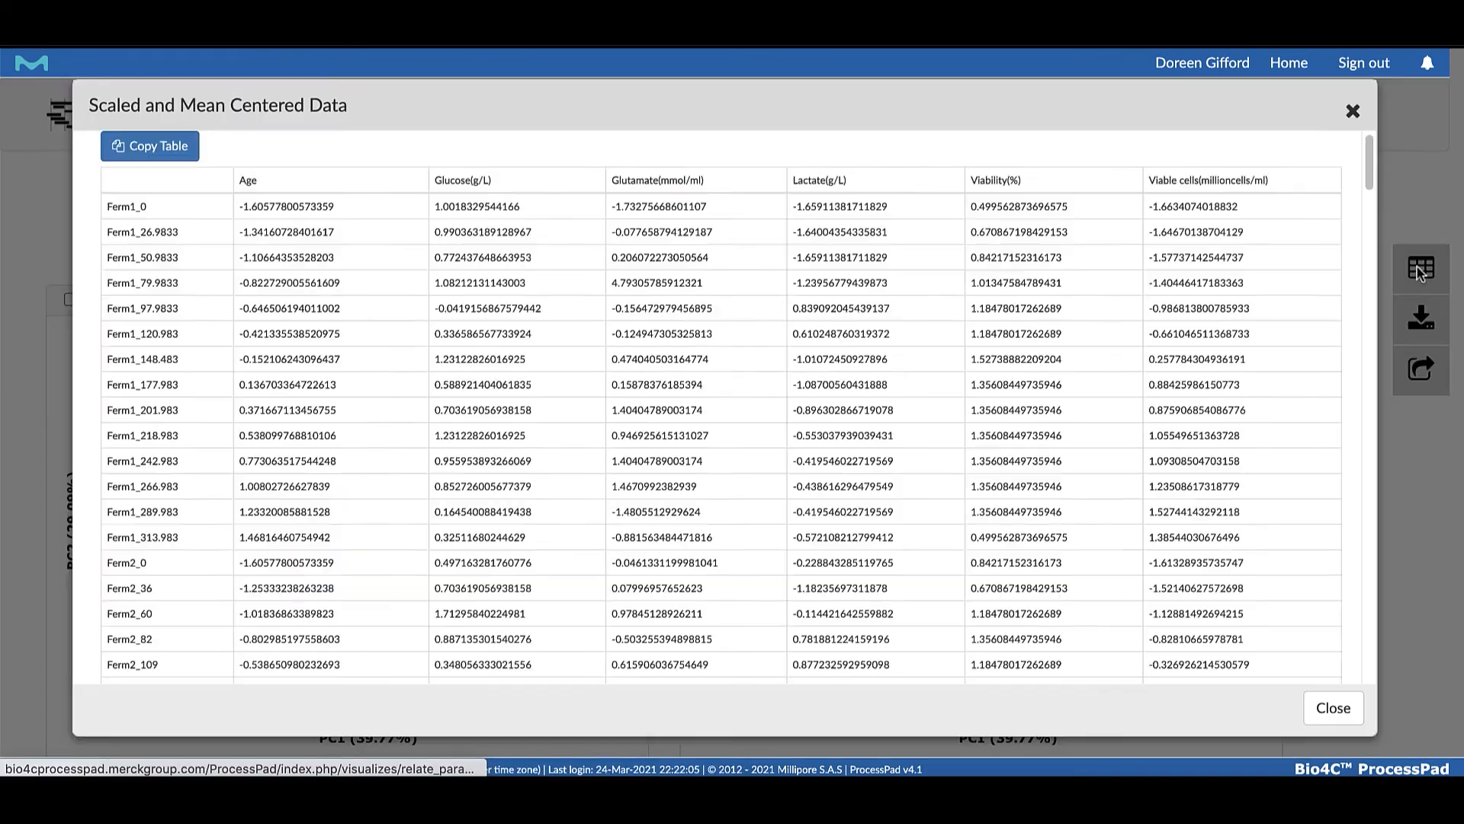
pyautogui.scroll(-1, 1238, 445)
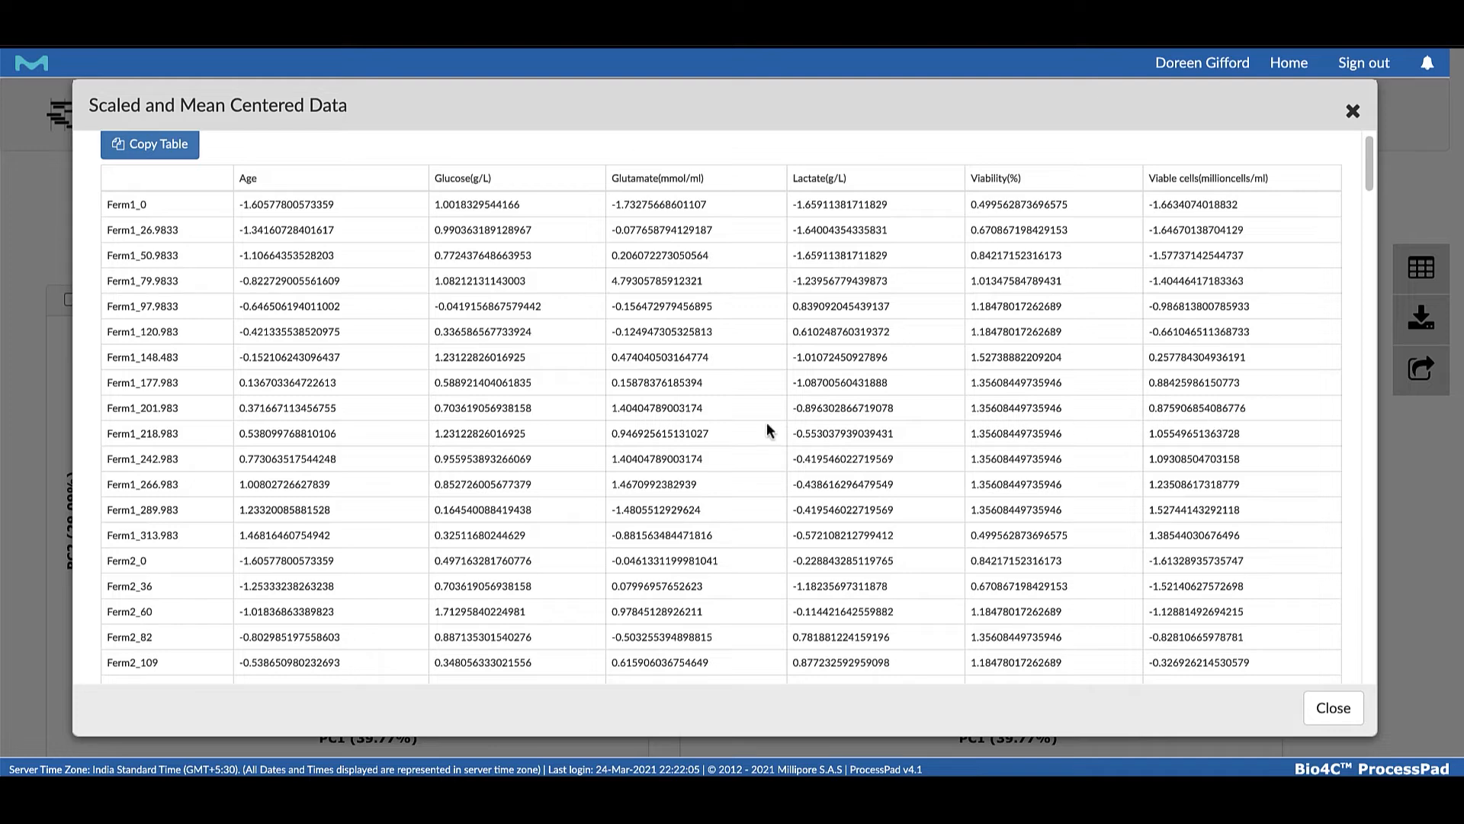
pyautogui.scroll(-1, 312, 257)
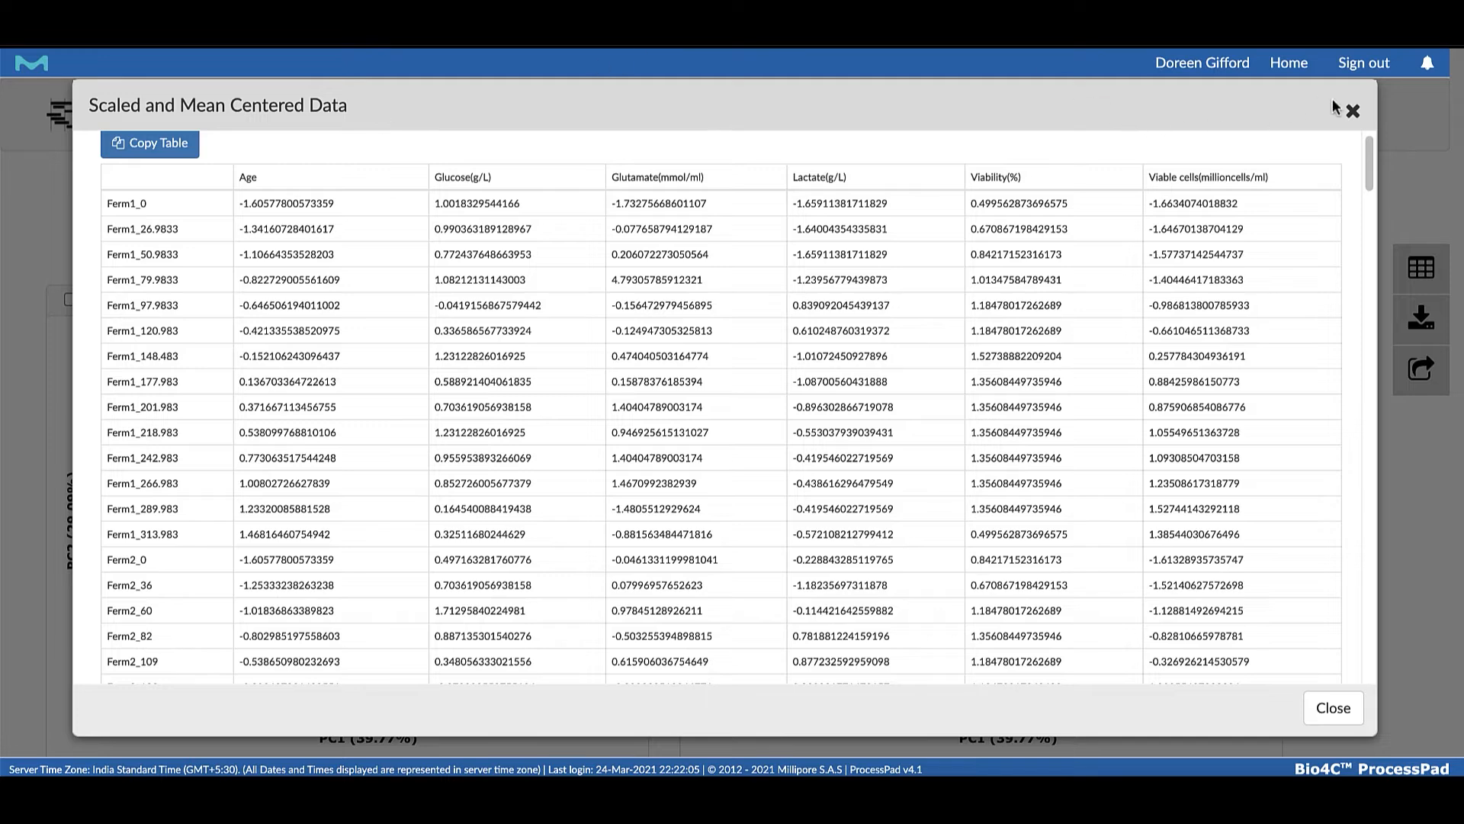
pyautogui.click(1353, 111)
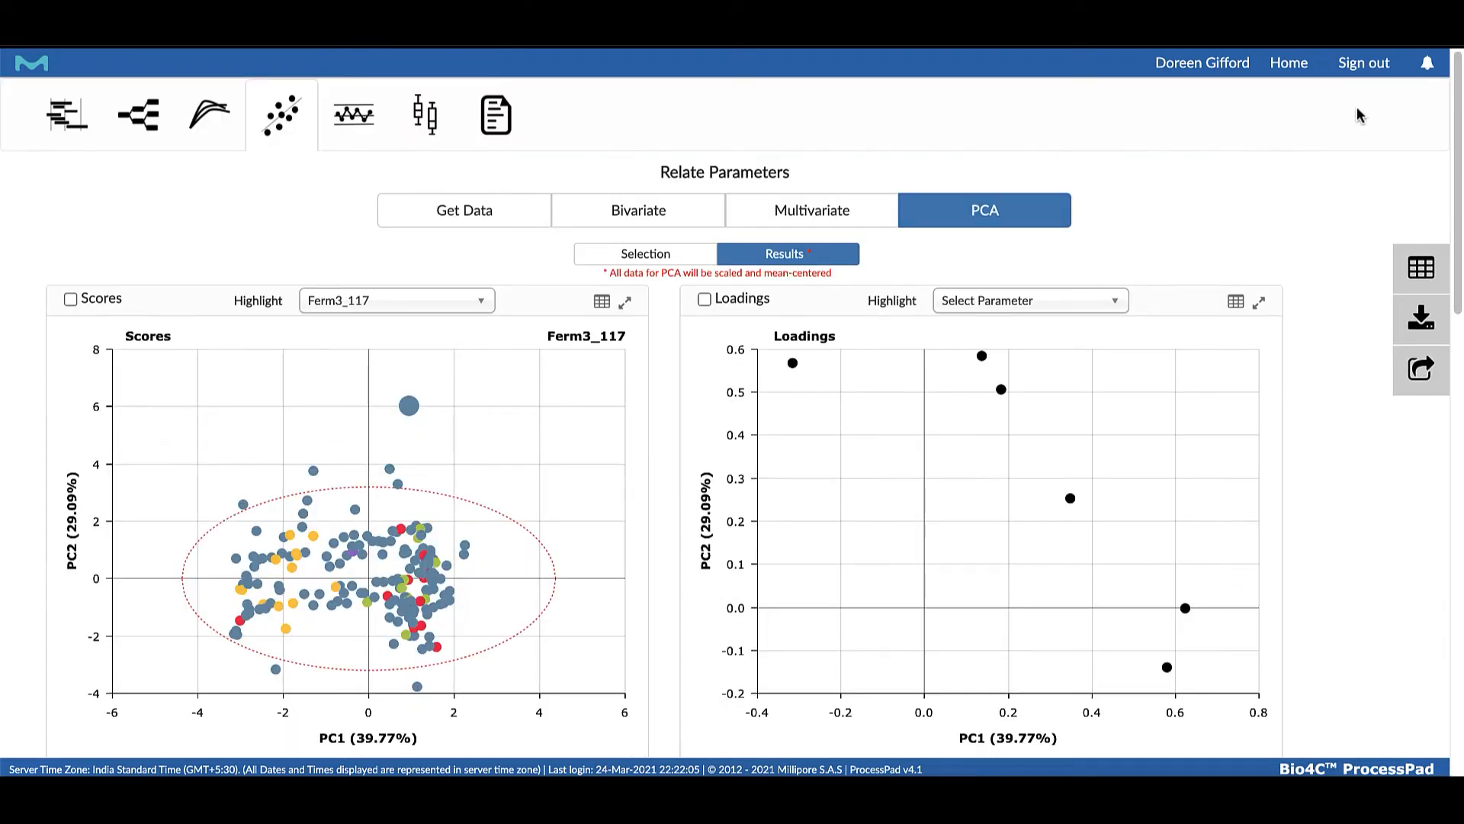
# Review the output tables behind the scores plot and the loadings plot for PC1 to PC6, closing each one
pyautogui.click(603, 301)
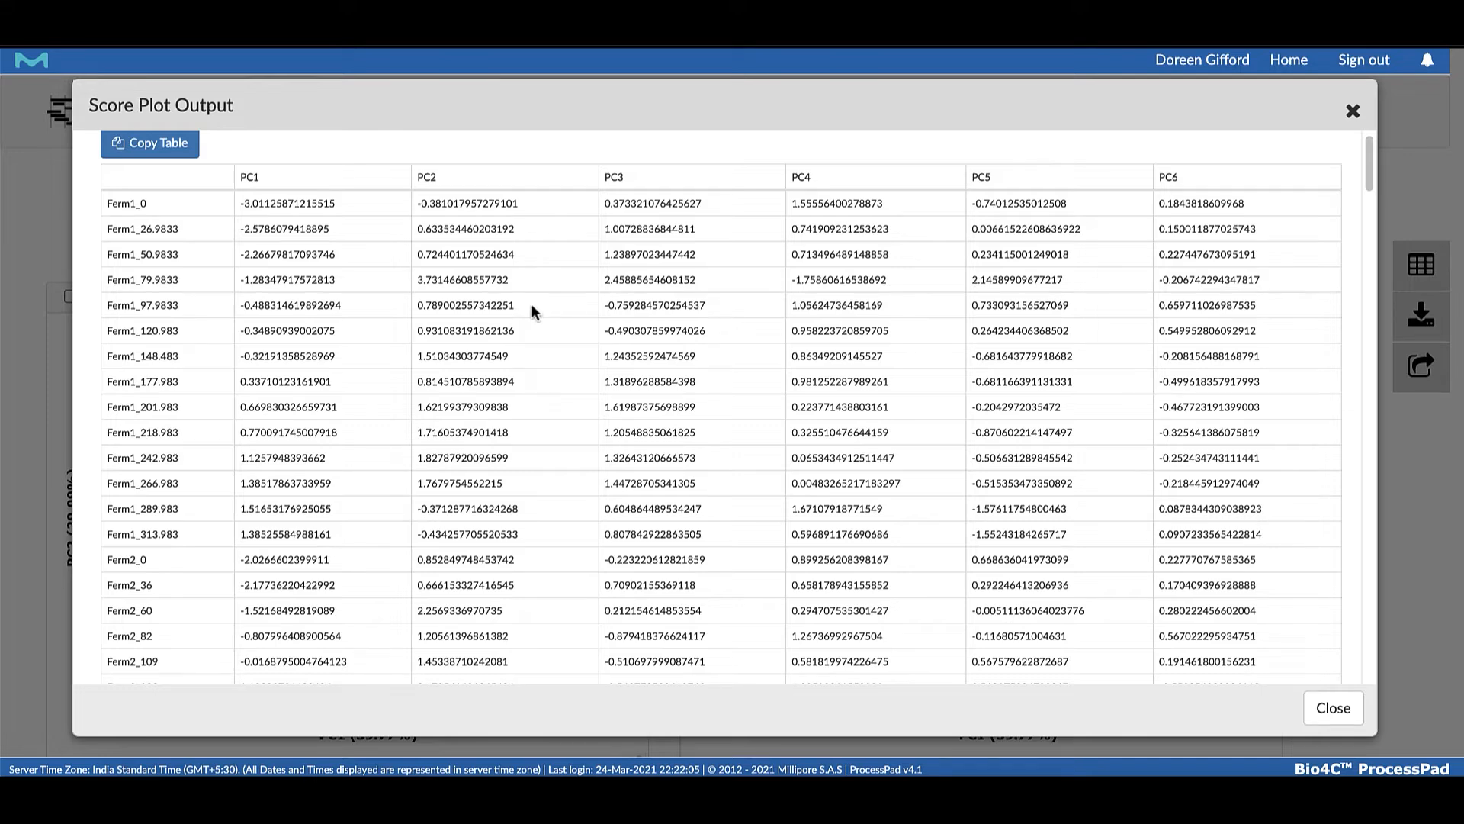
pyautogui.click(1352, 112)
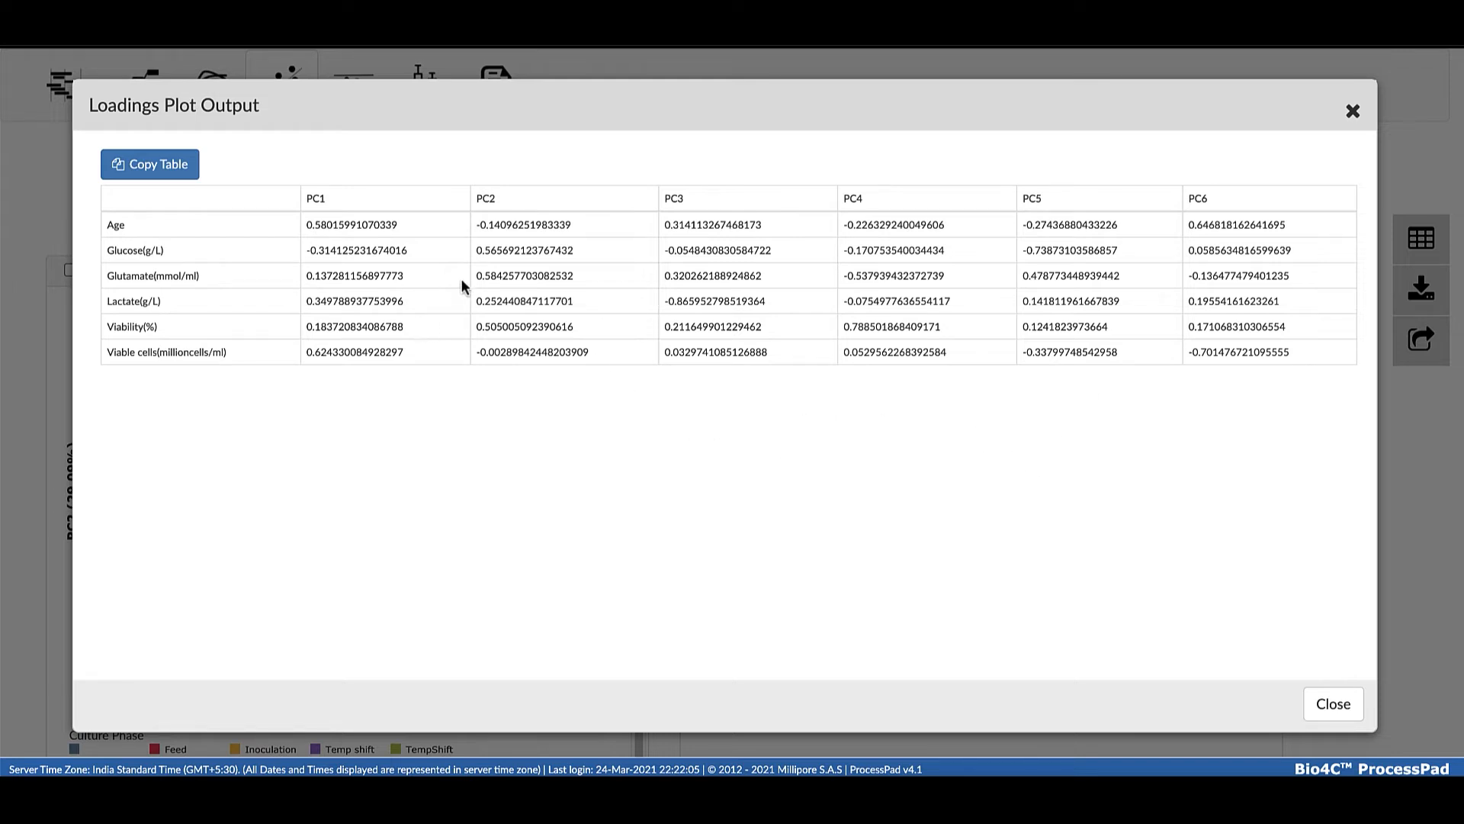
pyautogui.click(1352, 112)
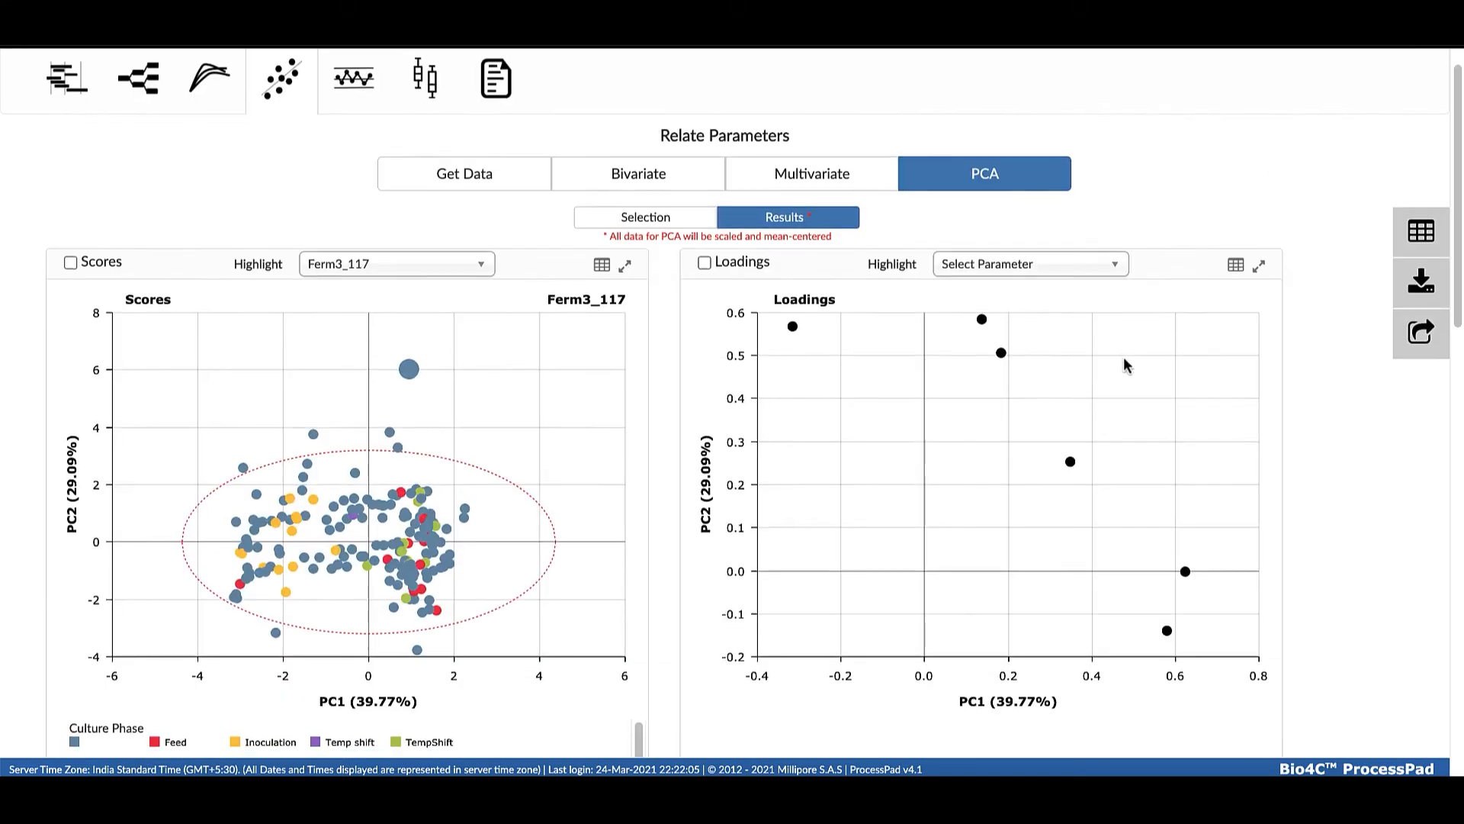
# Select only the Scores plot among the PCA results and download it as a chart archive
pyautogui.scroll(-1, 1095, 448)
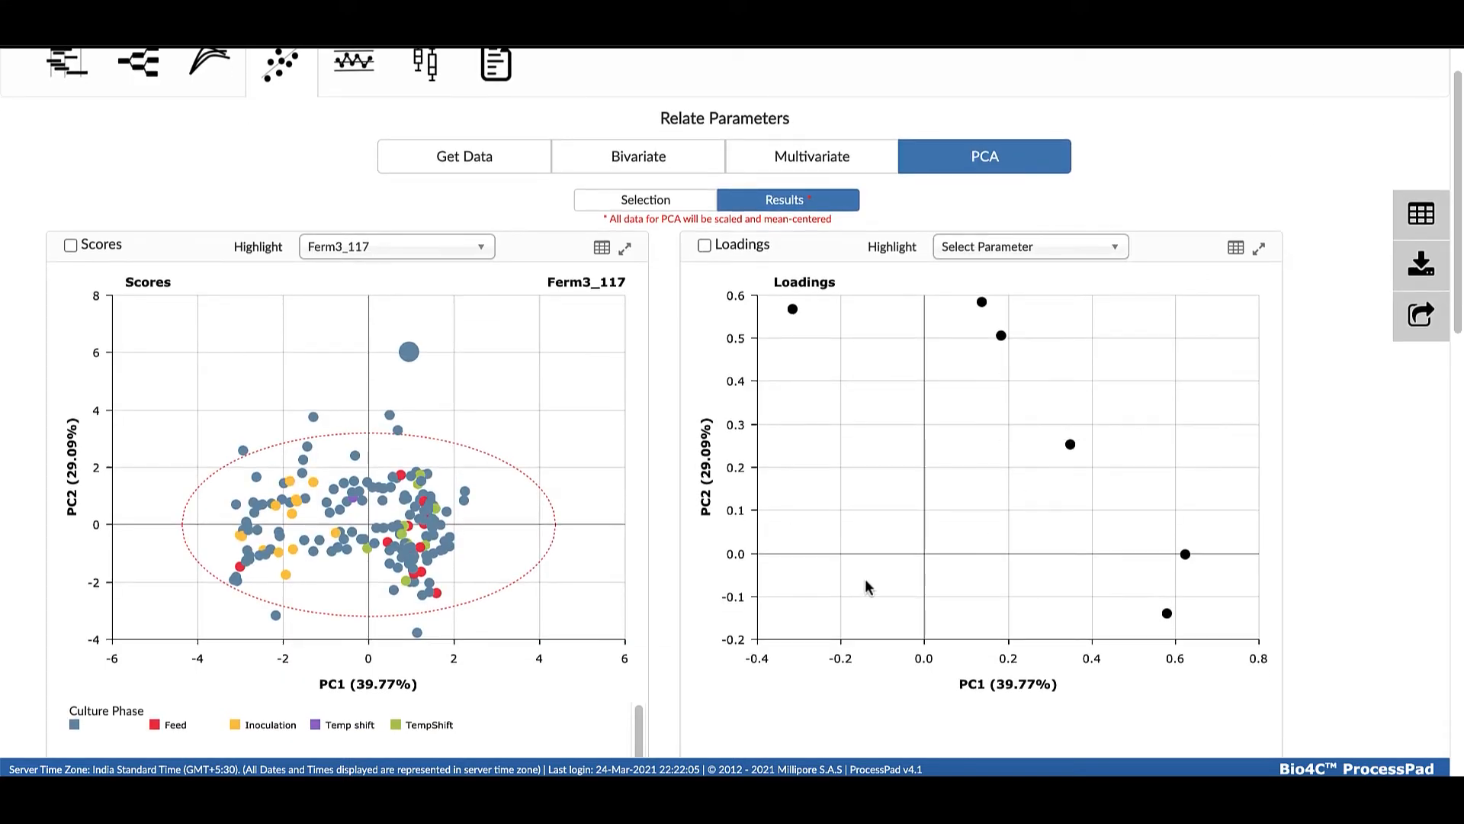
pyautogui.scroll(-3, 867, 578)
pyautogui.scroll(-3, 874, 565)
pyautogui.scroll(5, 602, 514)
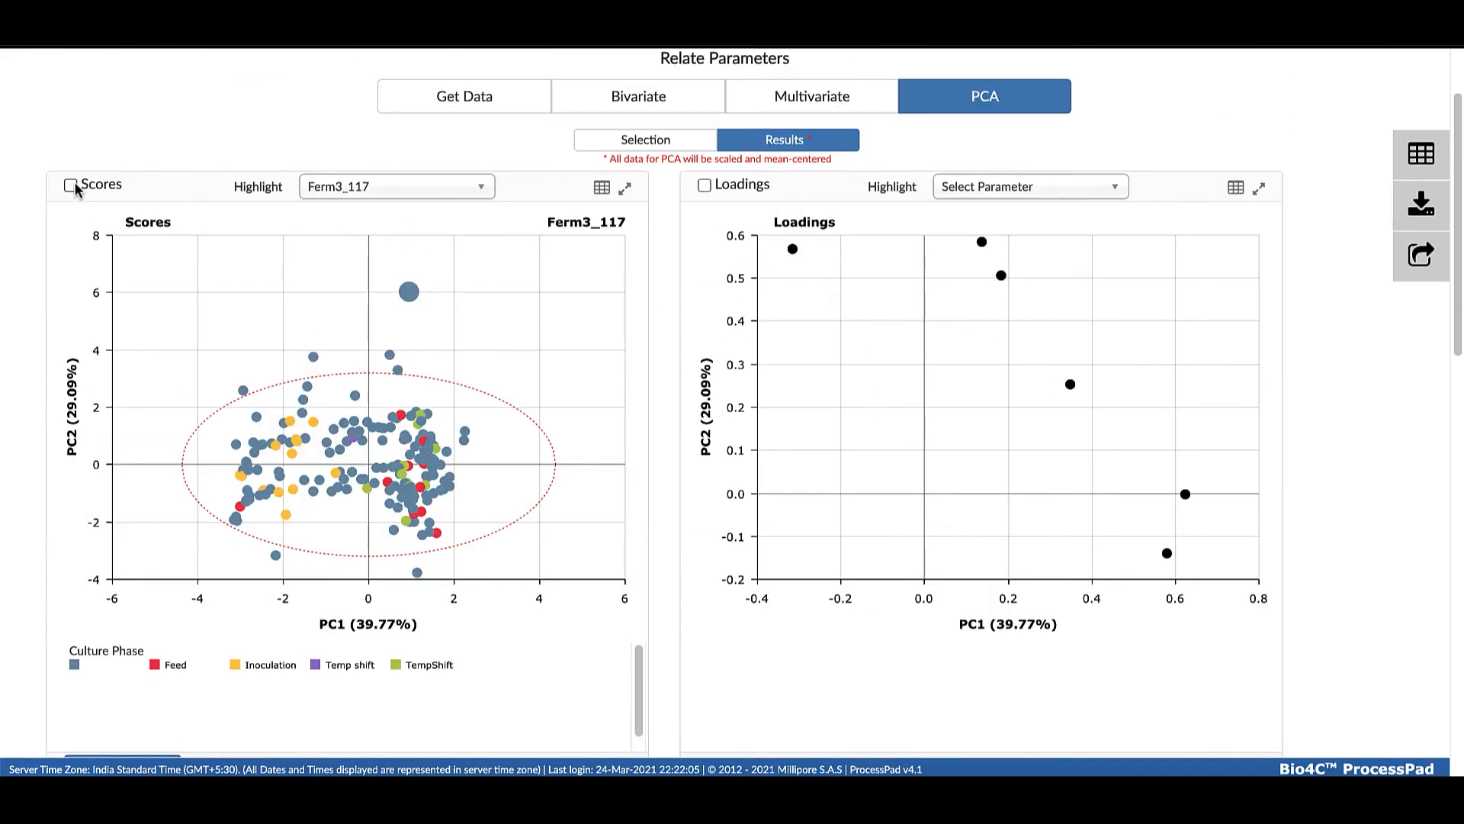
pyautogui.click(71, 186)
pyautogui.scroll(-1, 117, 198)
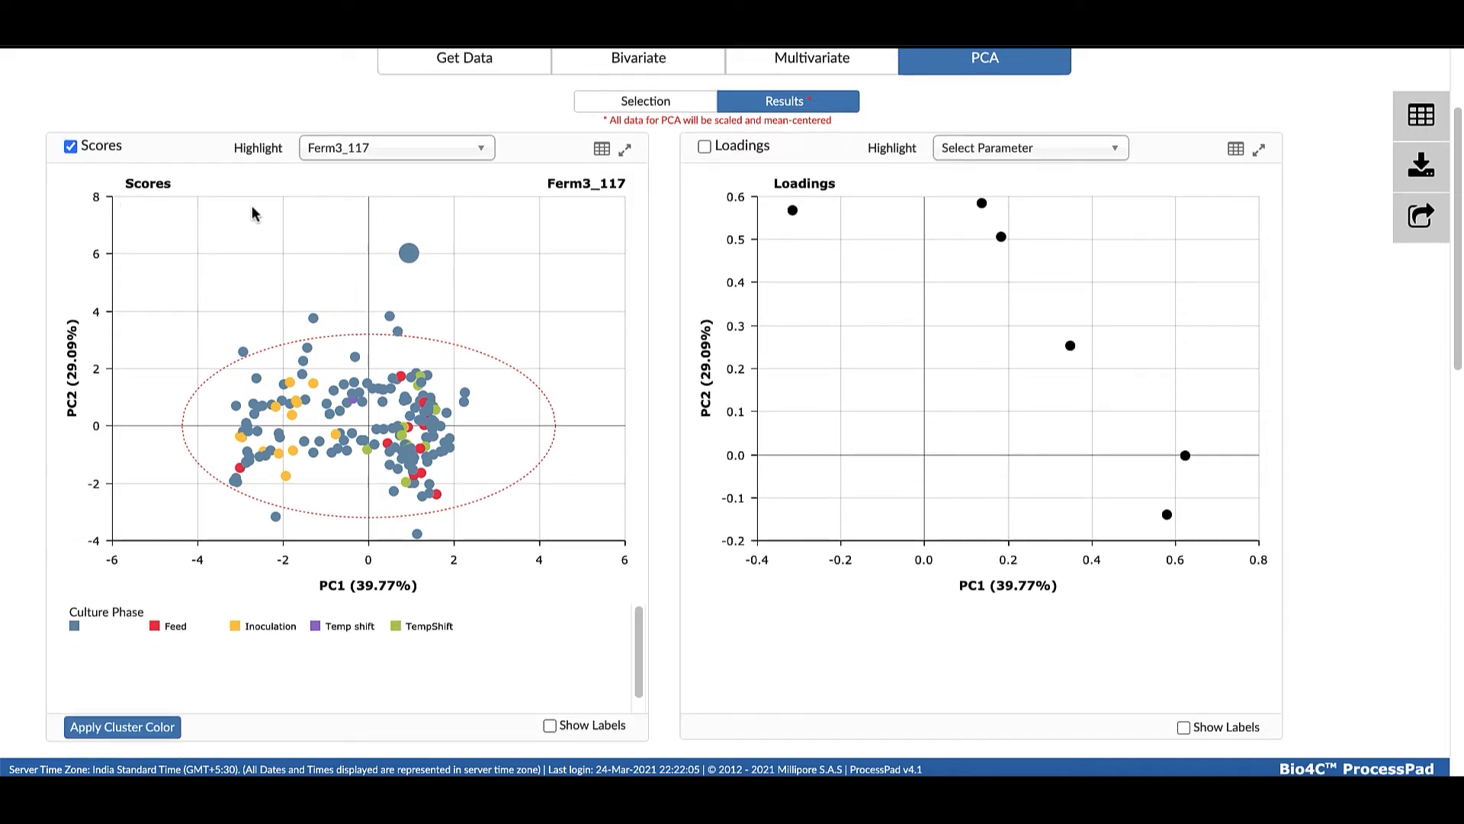
pyautogui.click(1422, 170)
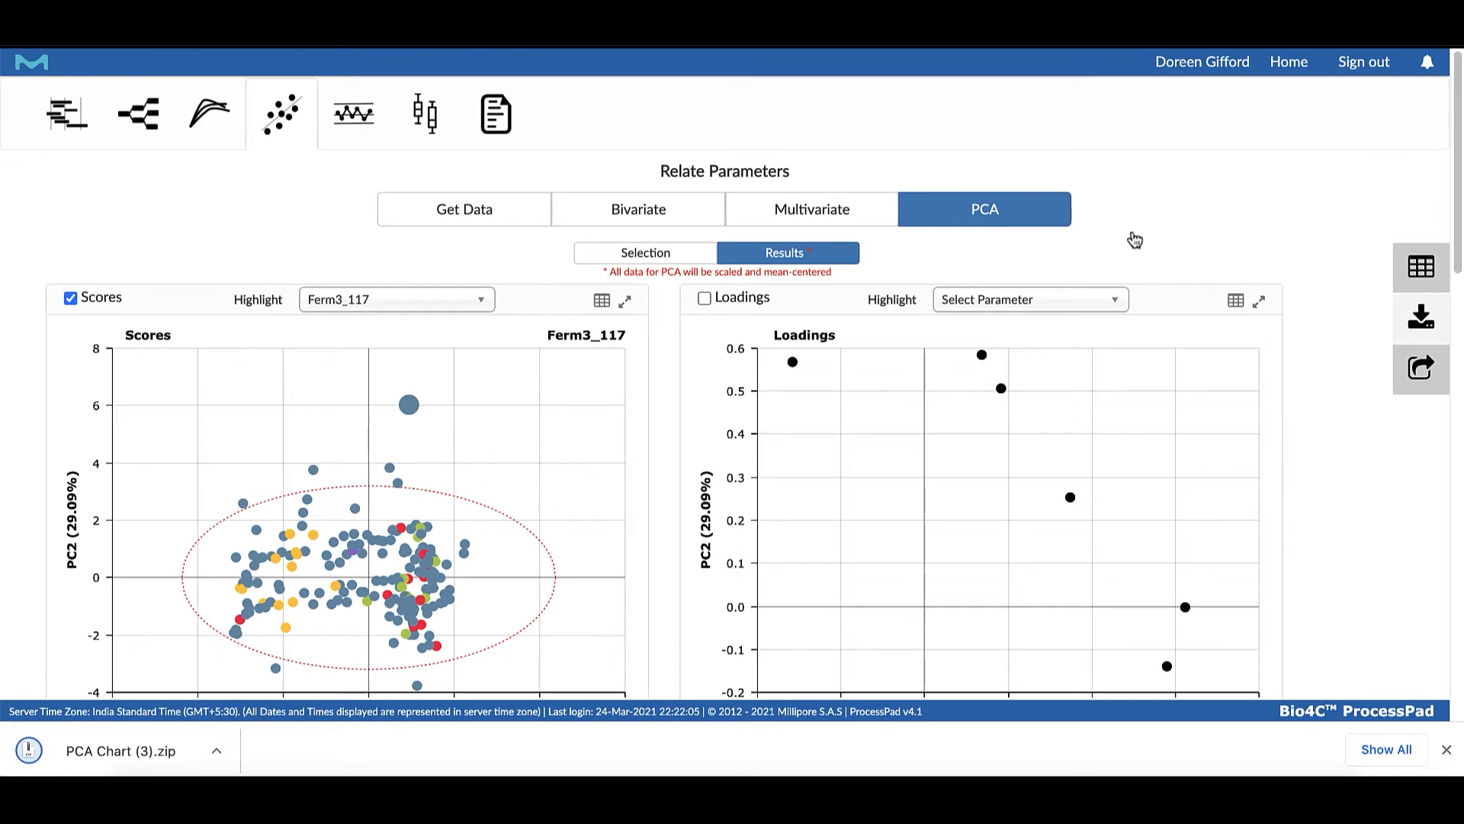
# Extract the downloaded PCA Chart (3).zip and open Score.png from the extracted folder to view the exported scores plot
pyautogui.click(122, 751)
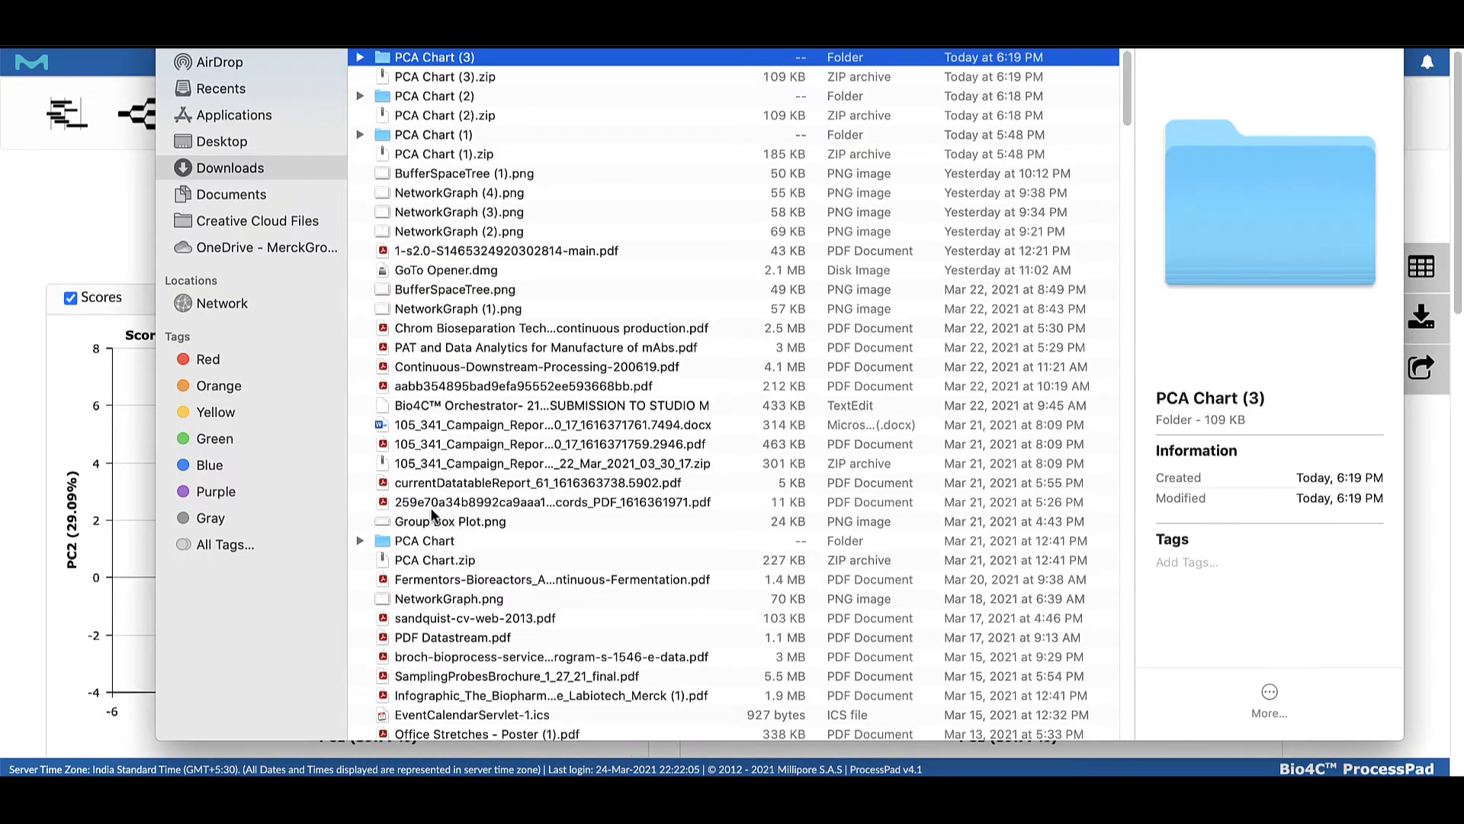
pyautogui.doubleClick(437, 58)
pyautogui.doubleClick(440, 61)
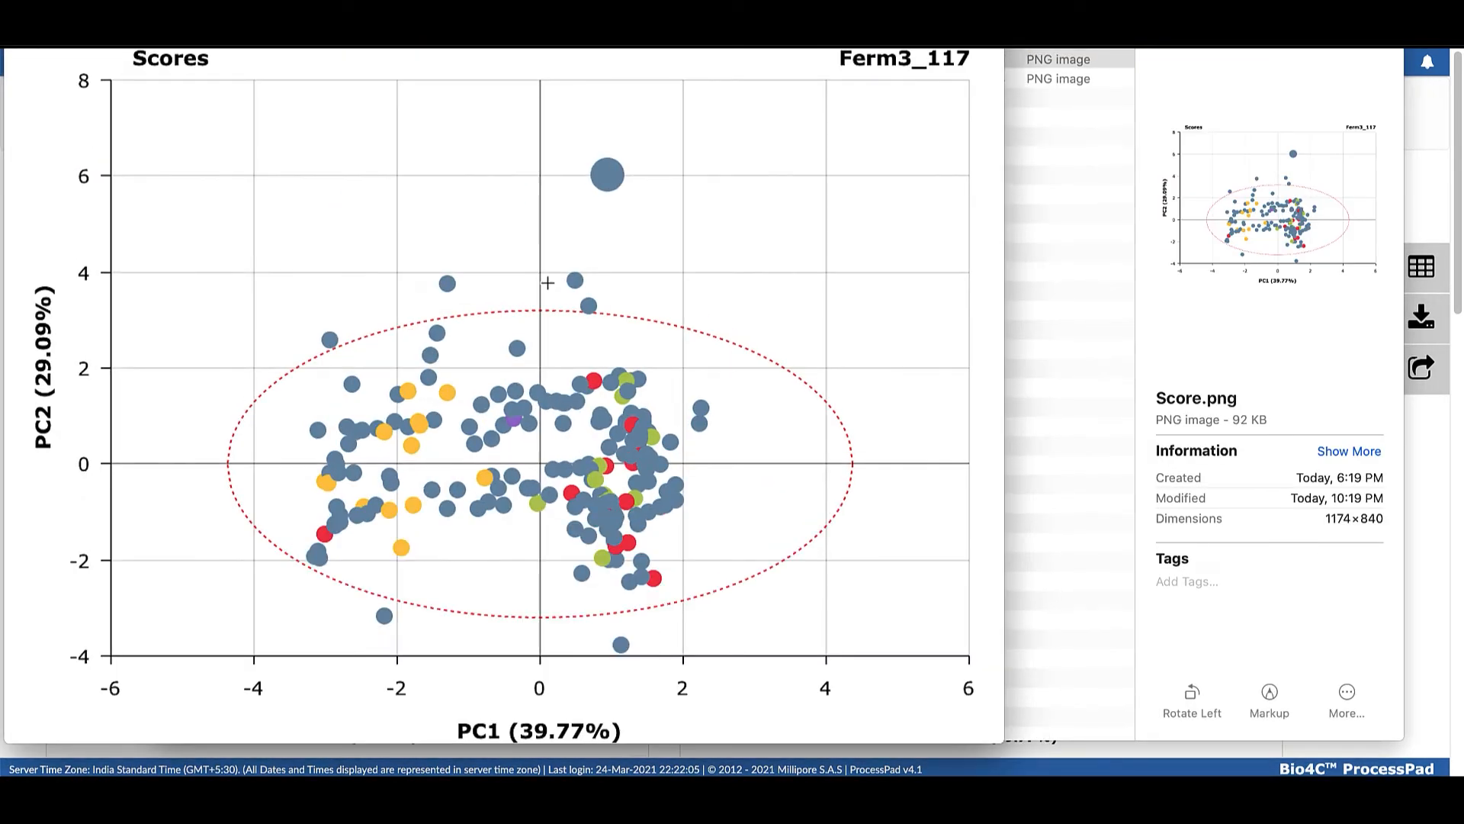
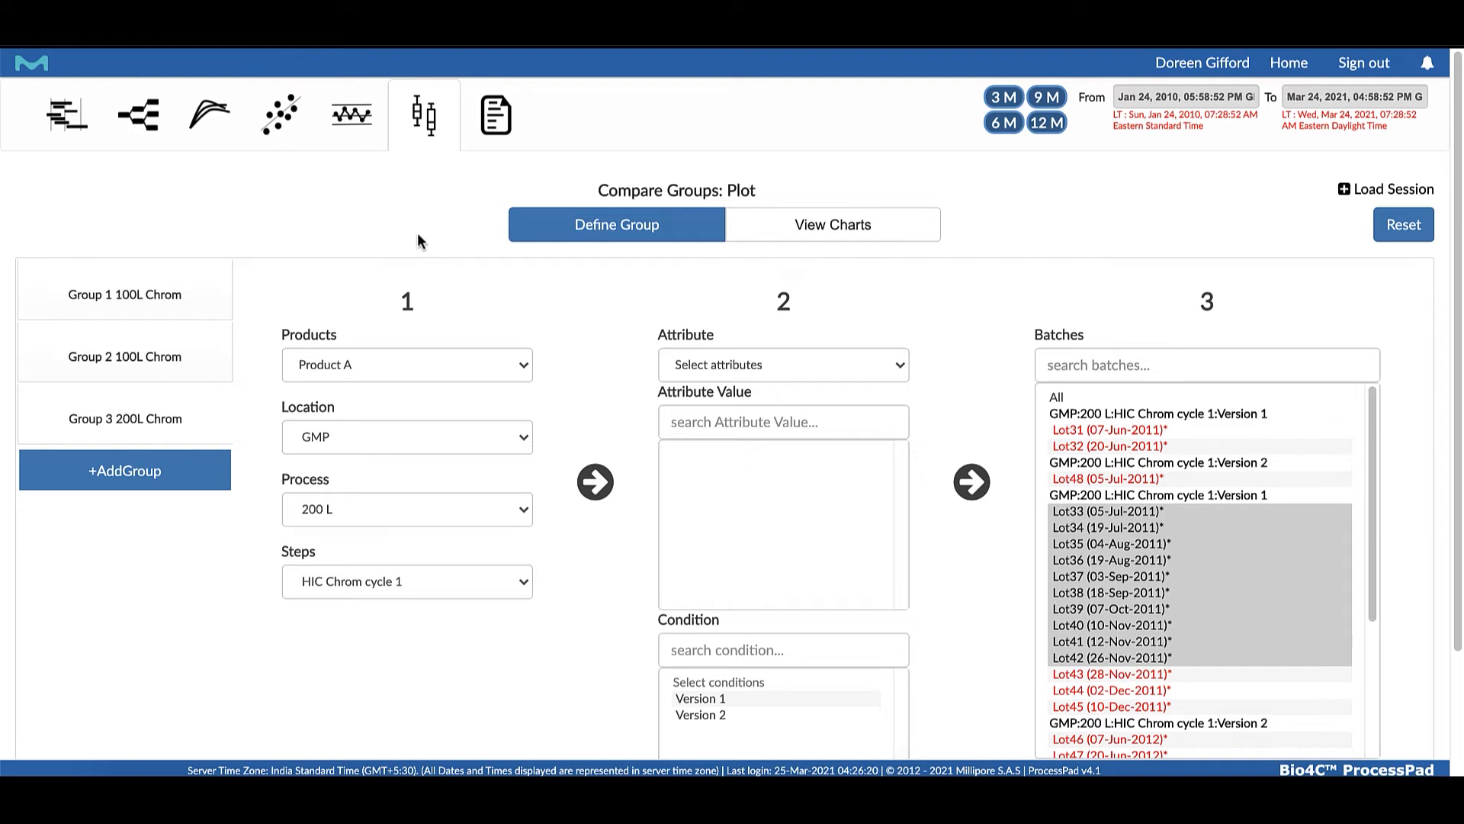
# Add a fourth comparison group for Product A with location GMP, process 200 L and step HIC Chrom cycle 1
pyautogui.click(424, 126)
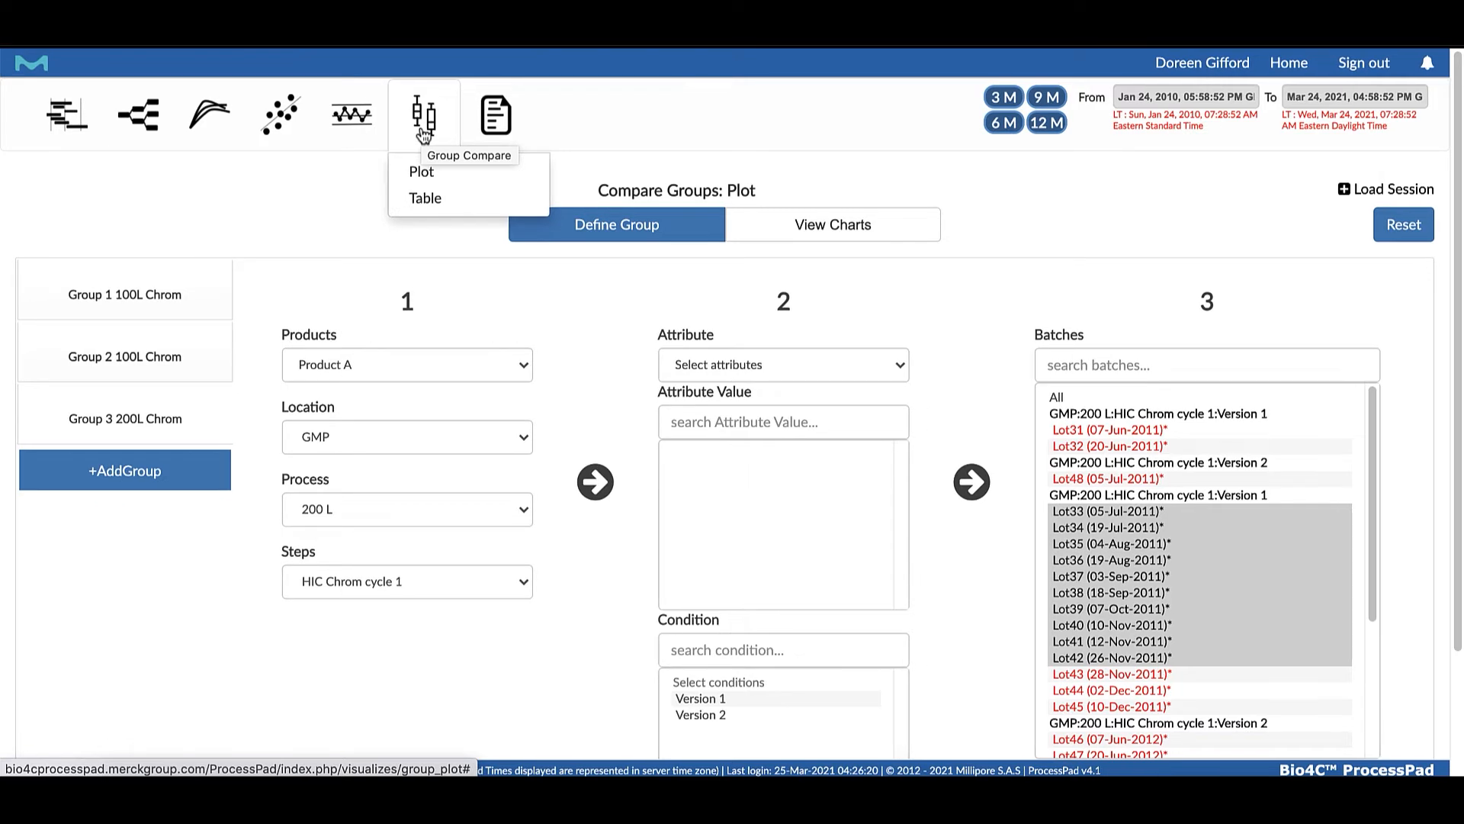
pyautogui.scroll(-1, 186, 274)
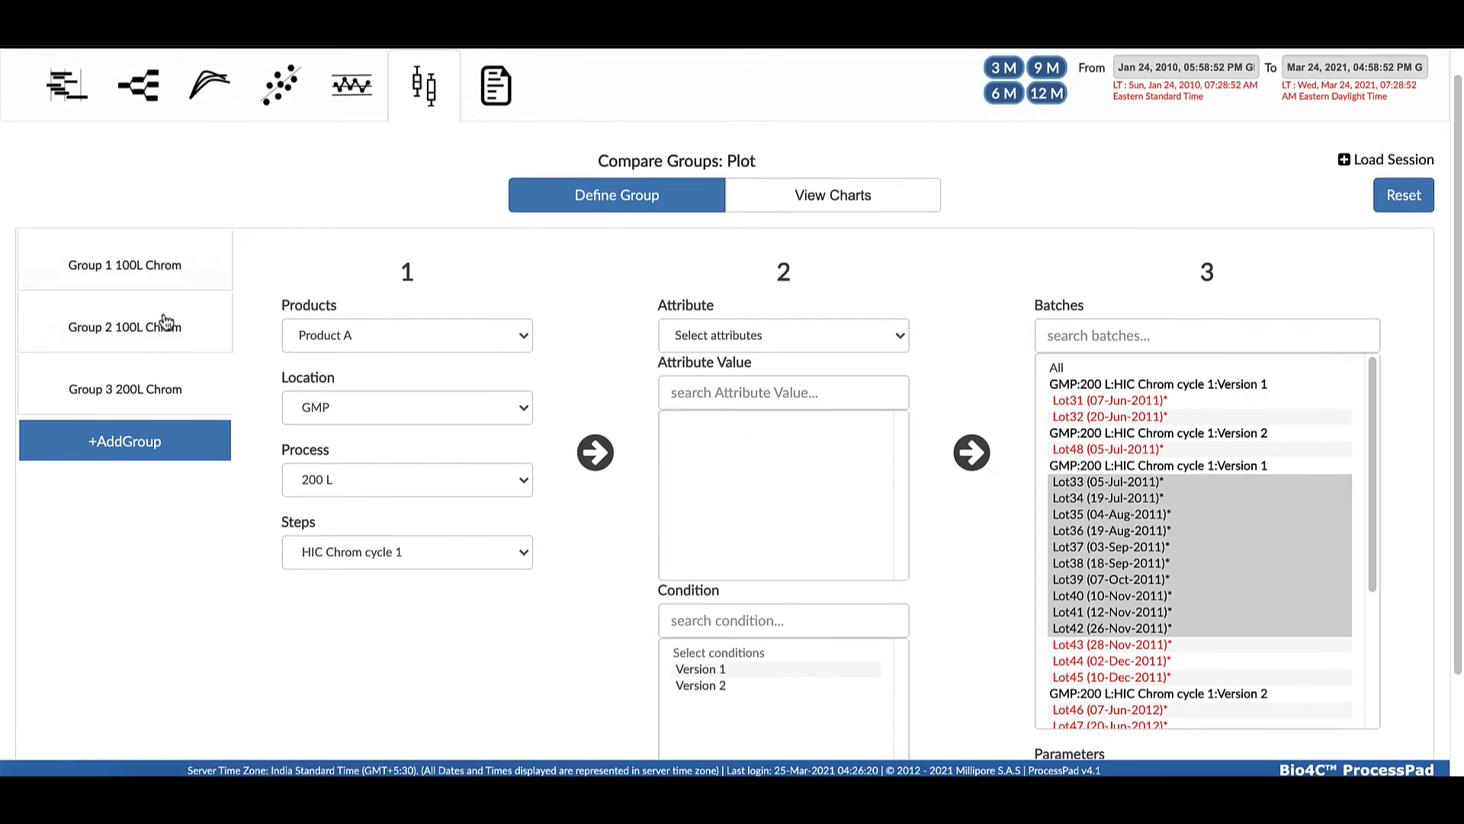
pyautogui.scroll(-1, 167, 412)
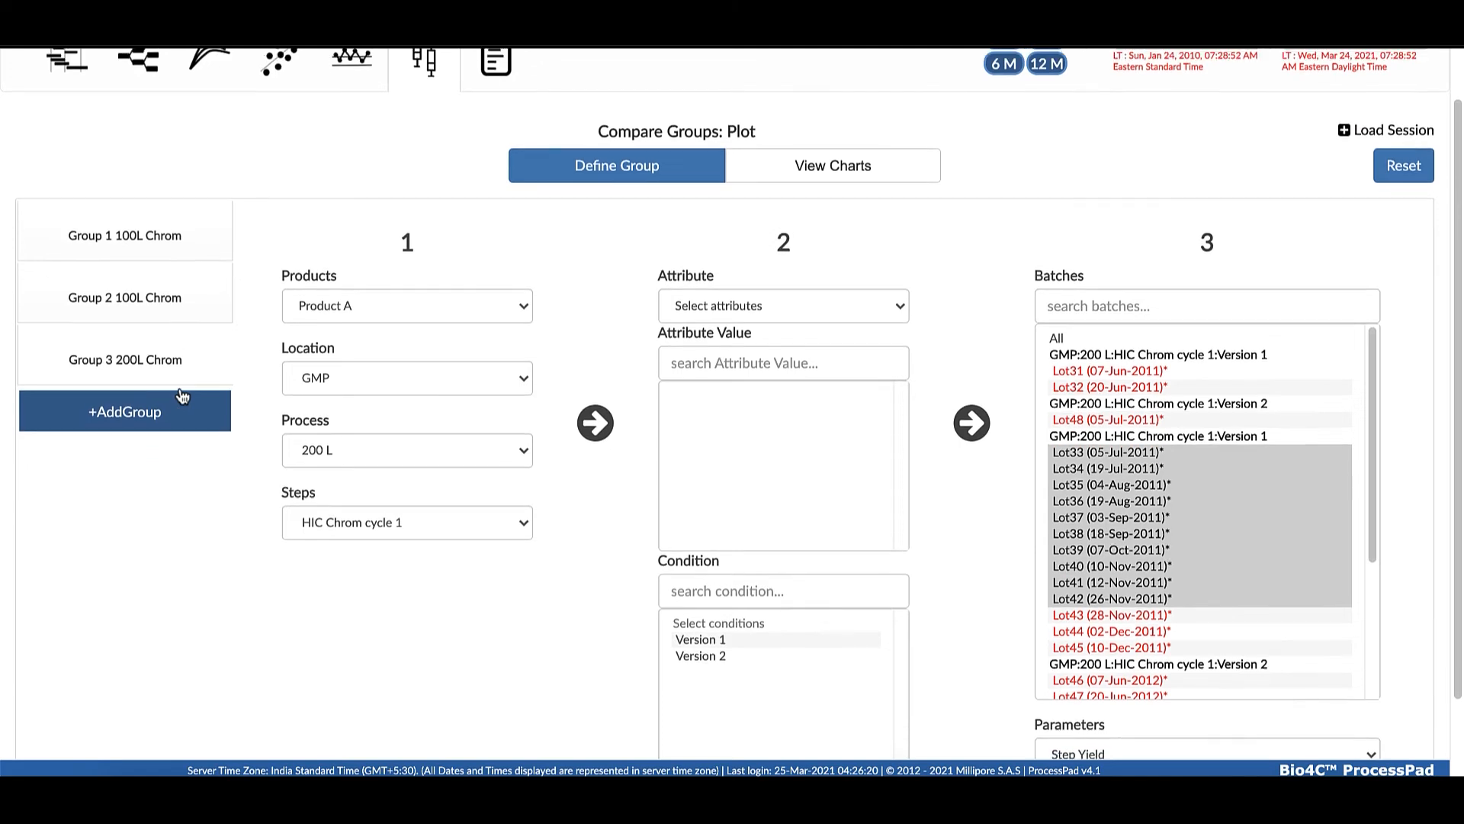
pyautogui.scroll(1, 186, 392)
pyautogui.click(191, 435)
pyautogui.click(457, 338)
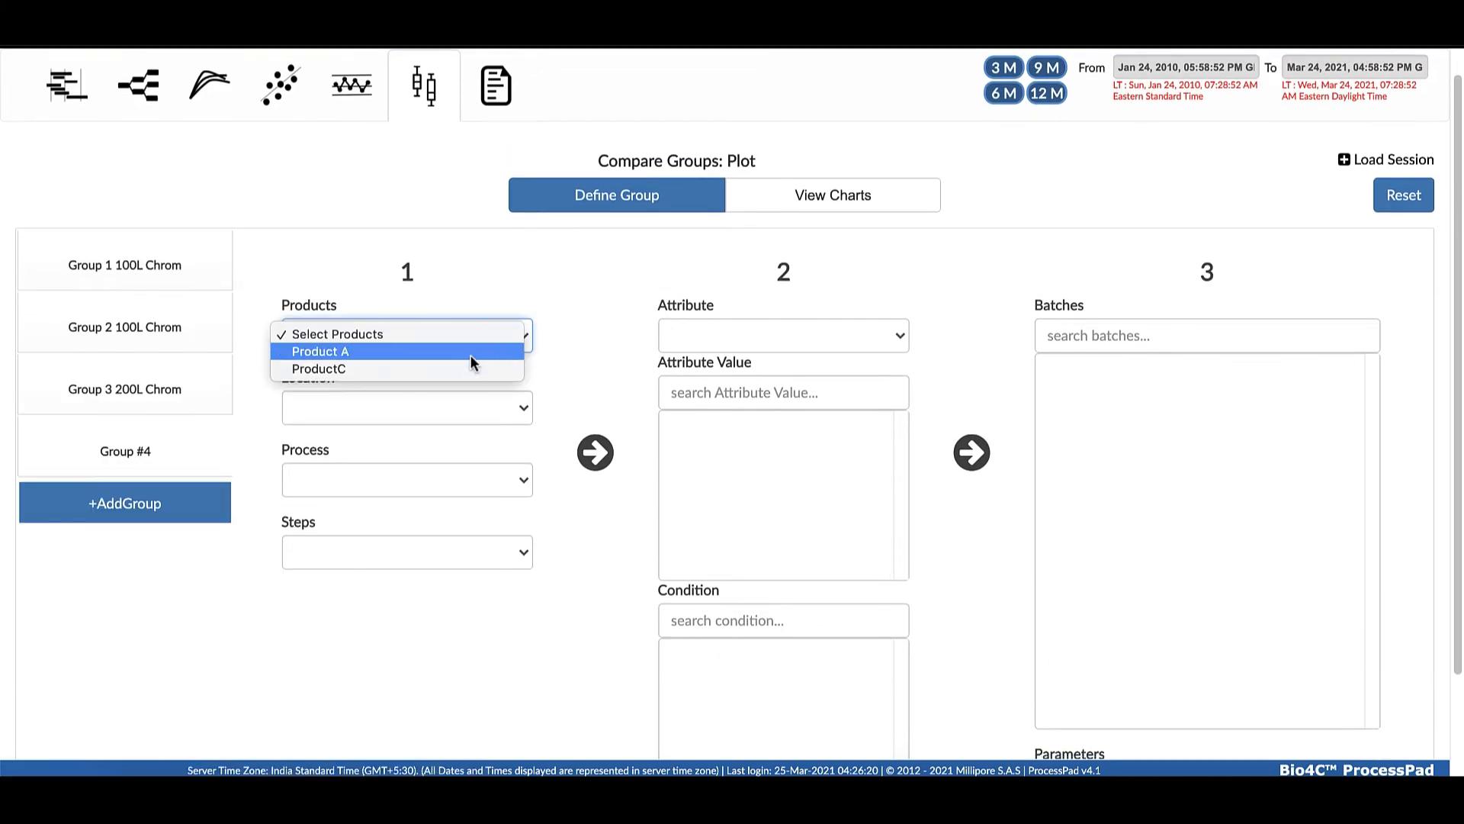
pyautogui.click(470, 354)
pyautogui.click(523, 409)
pyautogui.click(490, 423)
pyautogui.click(506, 487)
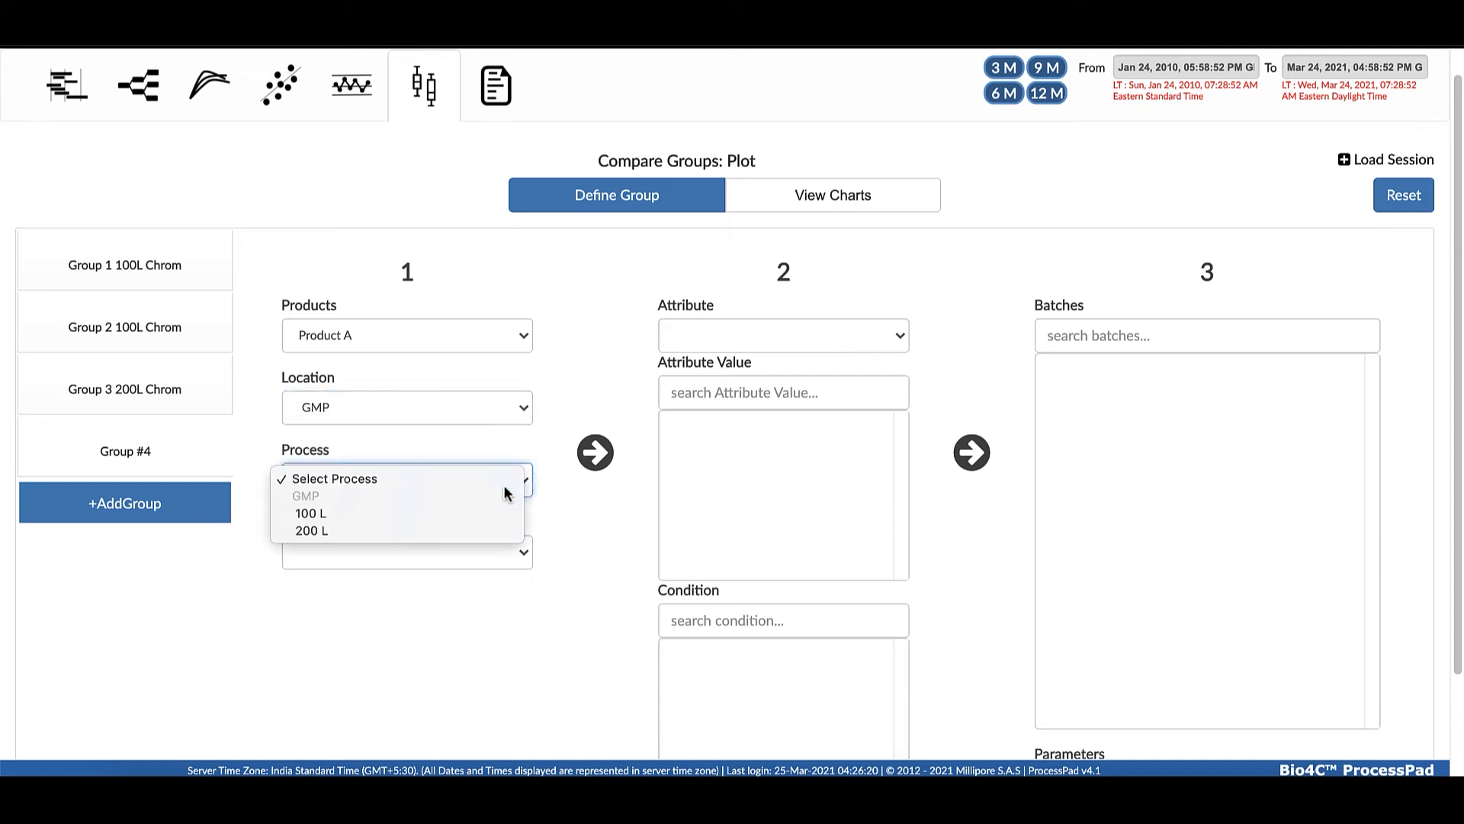
pyautogui.click(452, 530)
pyautogui.scroll(-1, 524, 533)
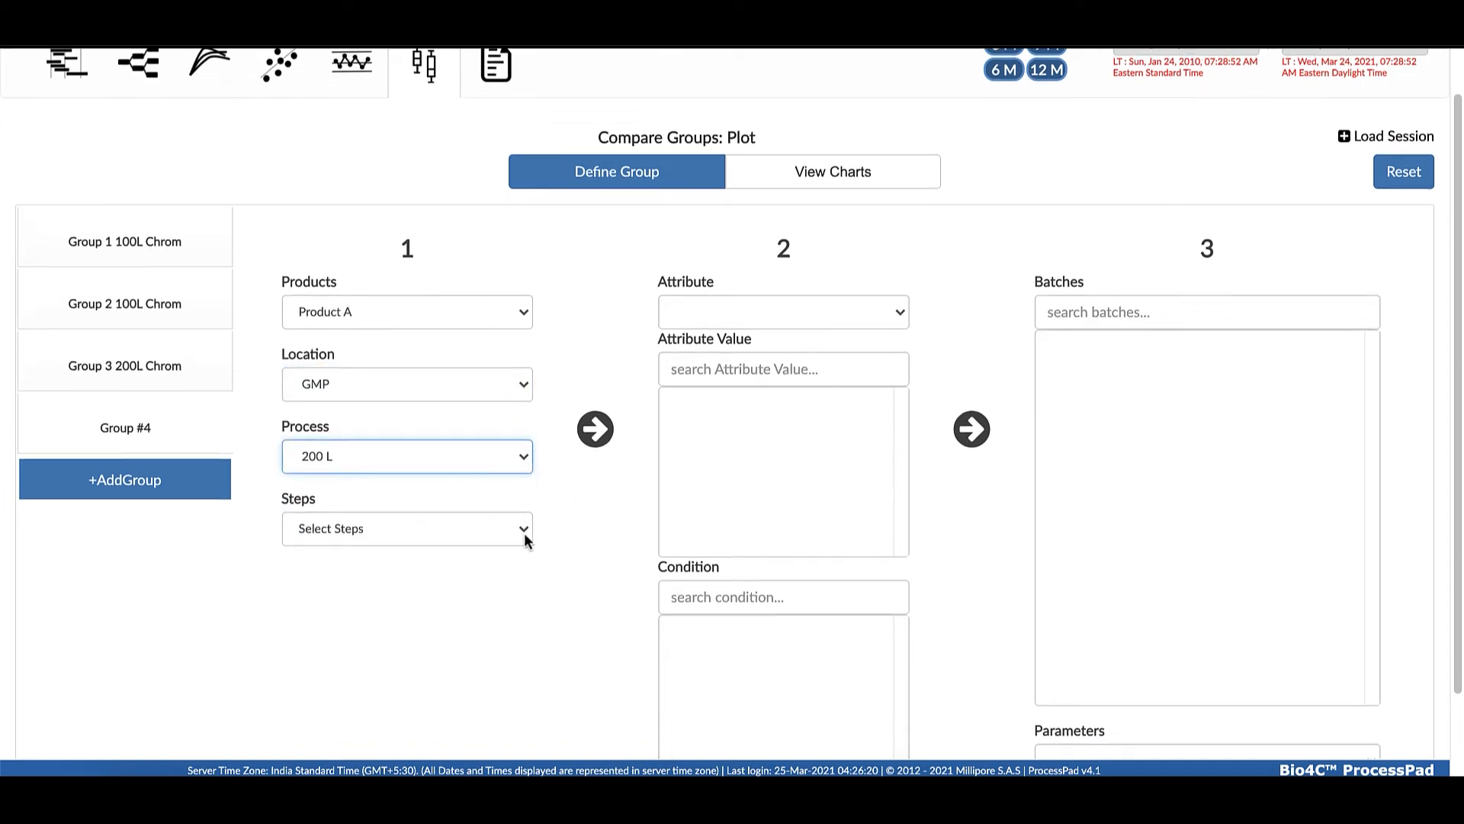
pyautogui.click(524, 529)
pyautogui.click(467, 595)
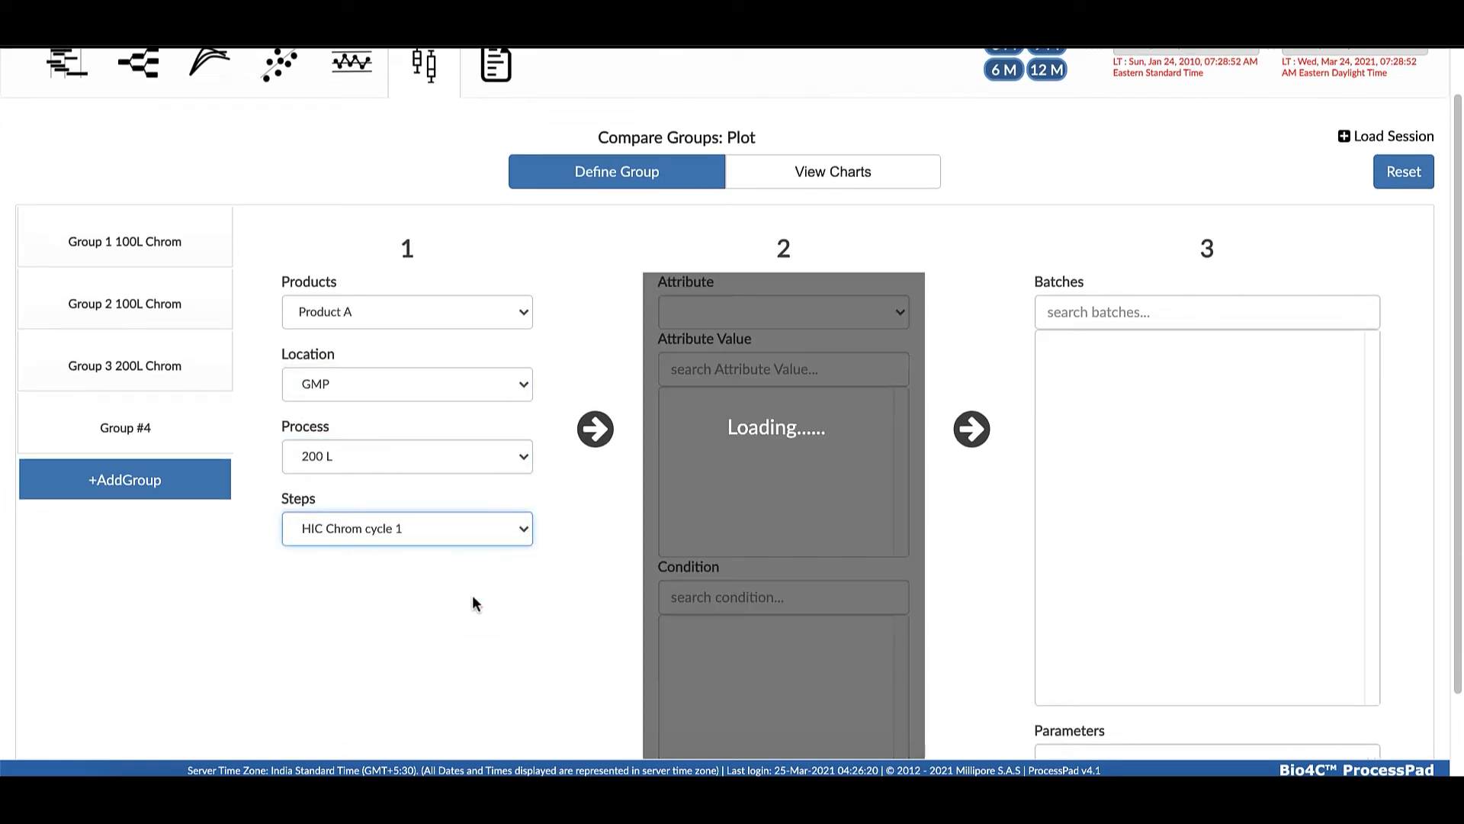
# Load the fourth group's batches, select only Version 2 batches Lot46 to Lot59, and choose Step Yield as the parameter
pyautogui.click(972, 431)
pyautogui.scroll(-5, 1161, 584)
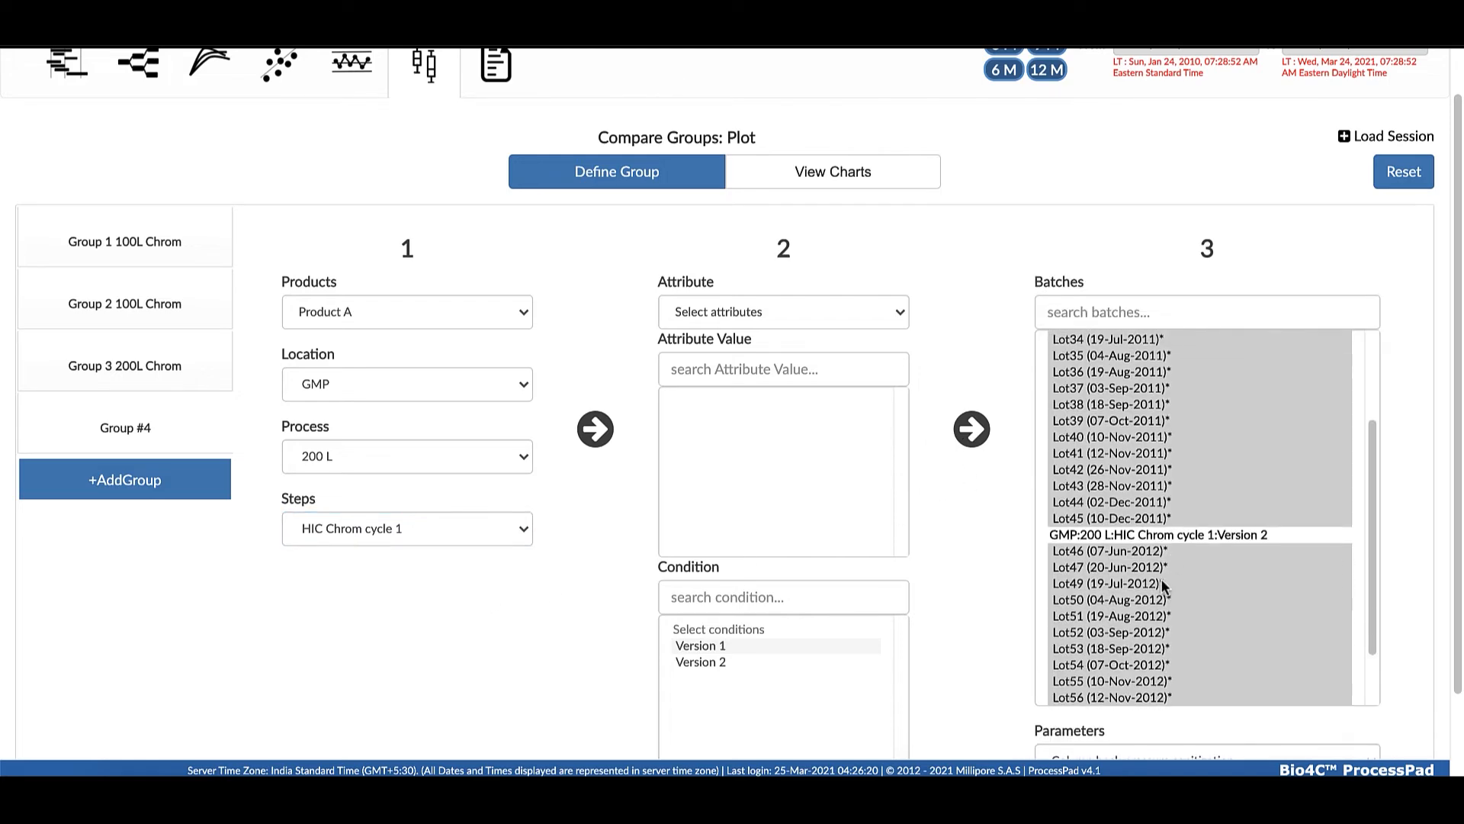
pyautogui.moveTo(1133, 550); pyautogui.dragTo(1130, 675)
pyautogui.scroll(-2, 1388, 653)
pyautogui.click(1370, 661)
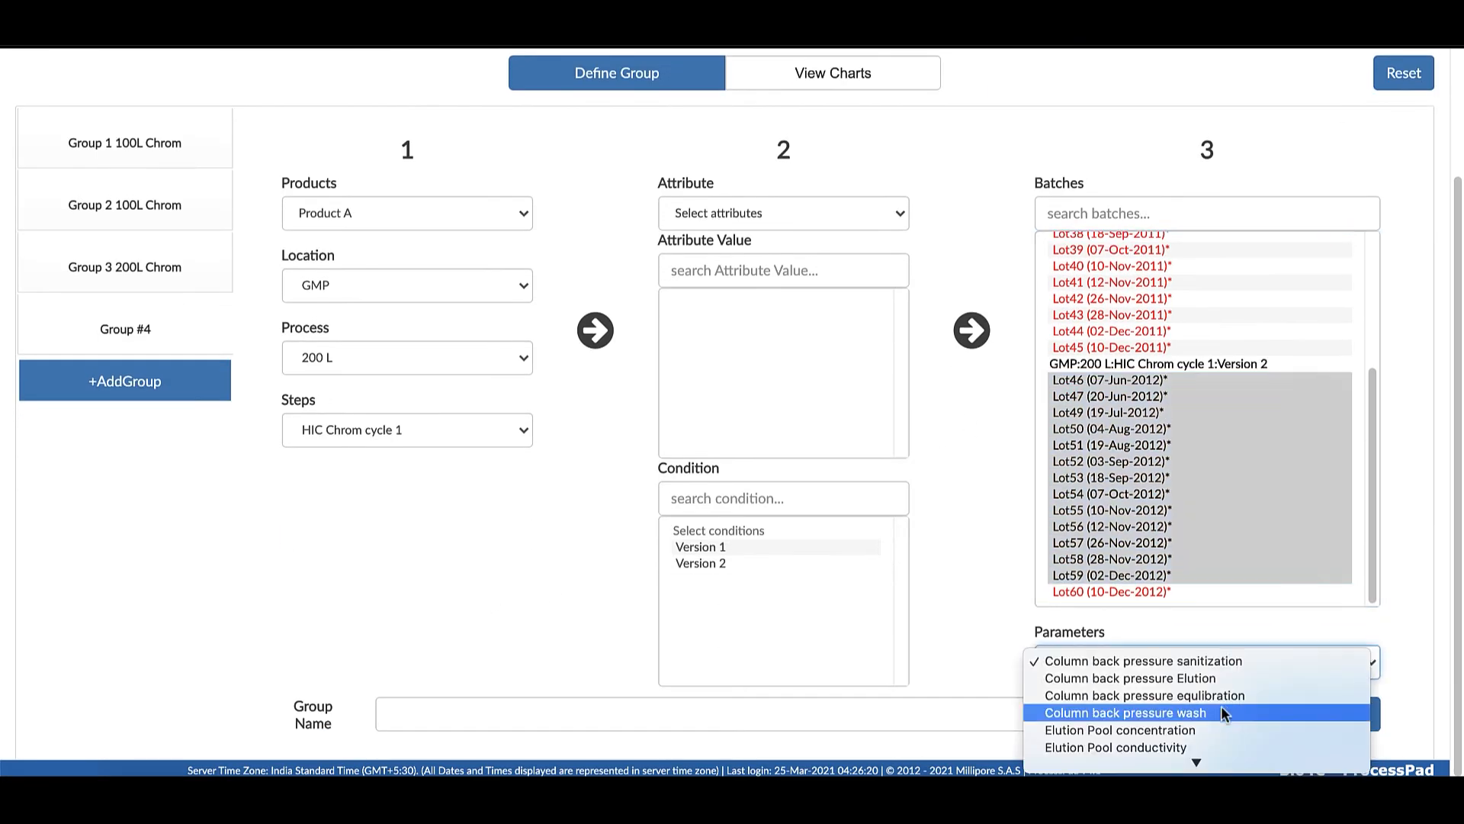
pyautogui.scroll(-3, 1201, 716)
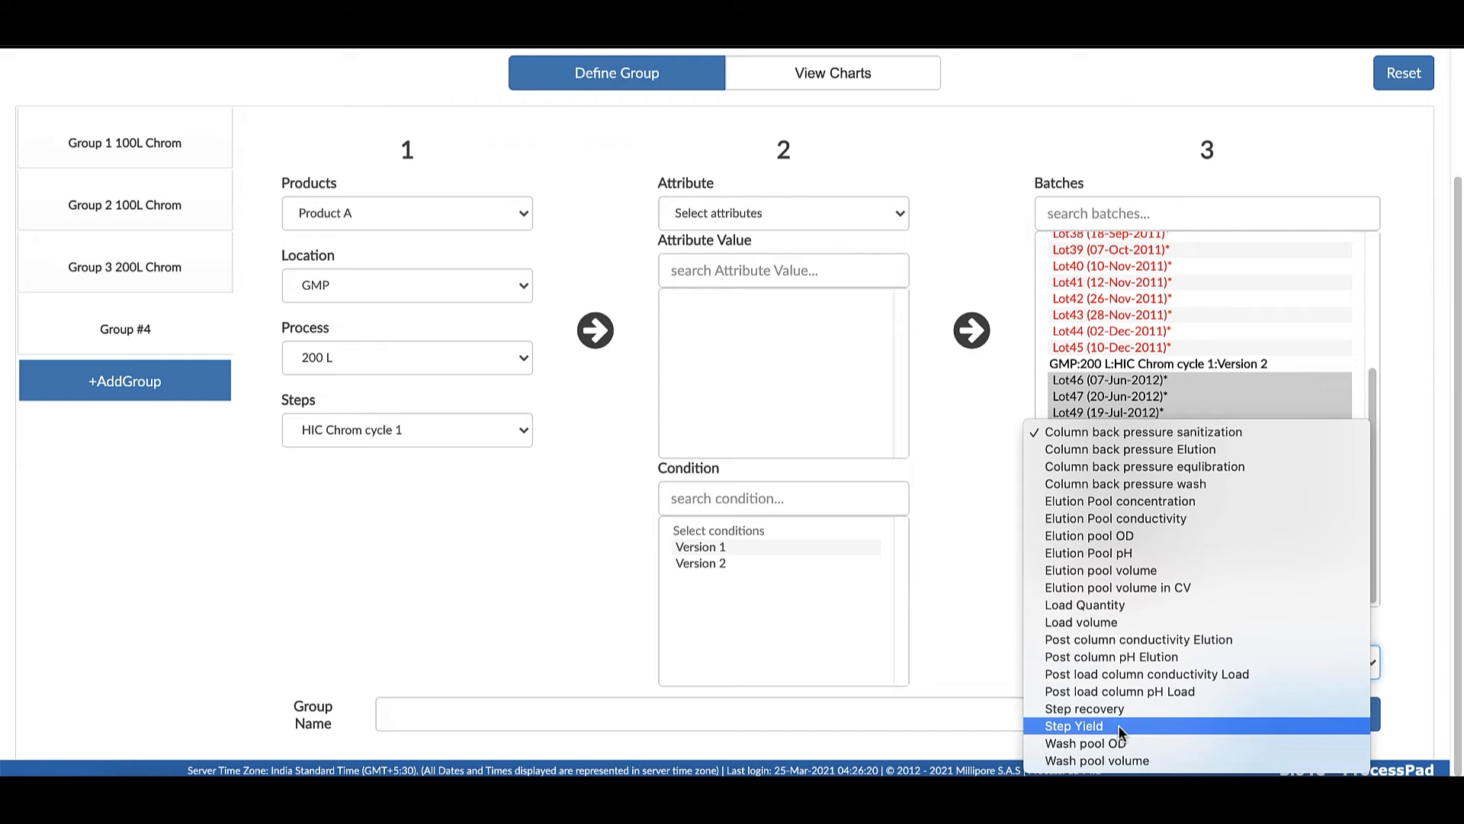
pyautogui.click(1118, 724)
# Name the new group "Group 4 200L Chrom" and save its definition
pyautogui.click(919, 714)
pyautogui.write('Gro')
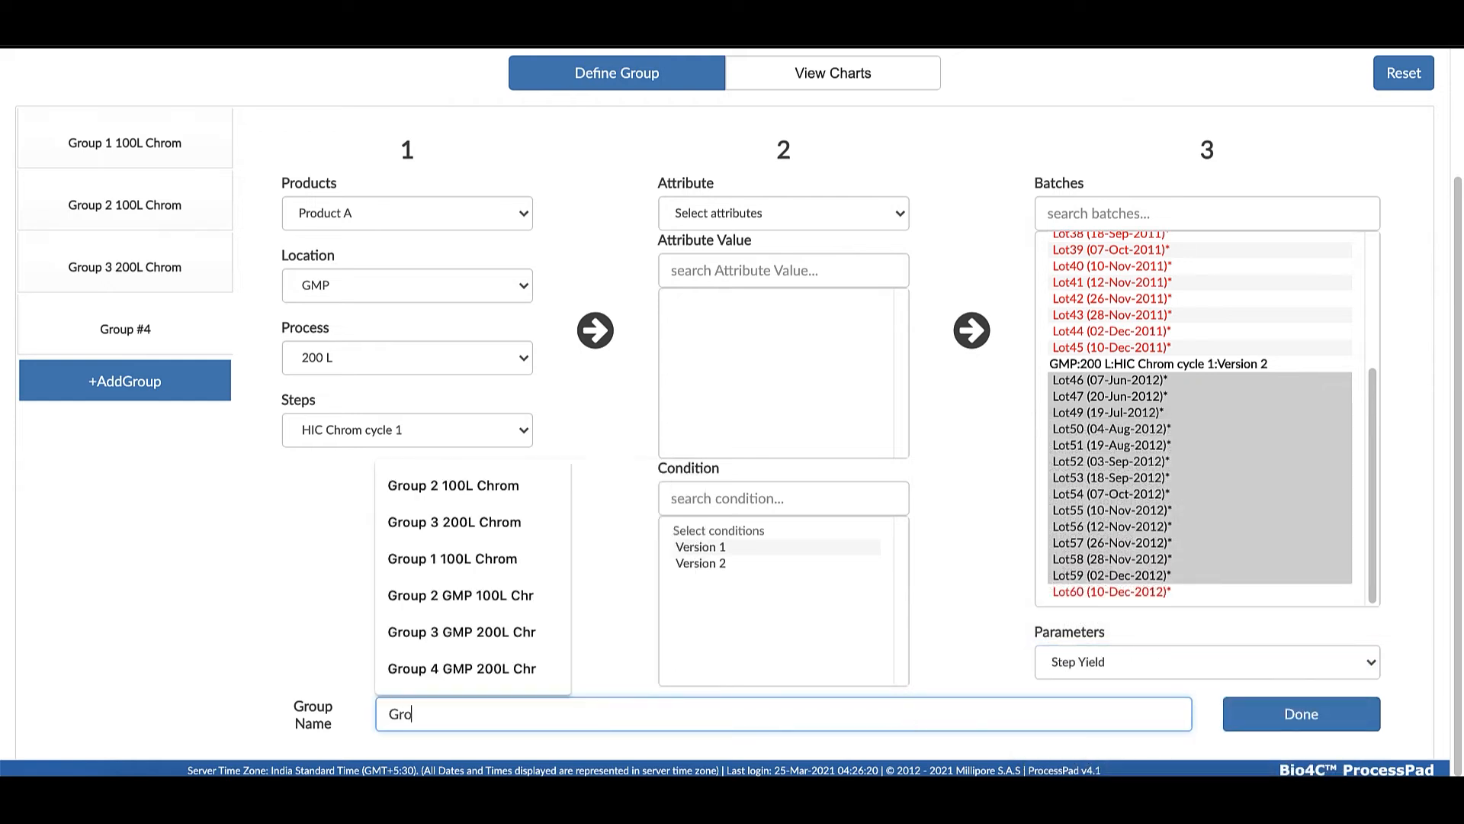
pyautogui.write('up 4 200L Chrom')
pyautogui.click(919, 338)
# Generate the comparison charts and inspect the box plot statistics for the four groups
pyautogui.click(860, 74)
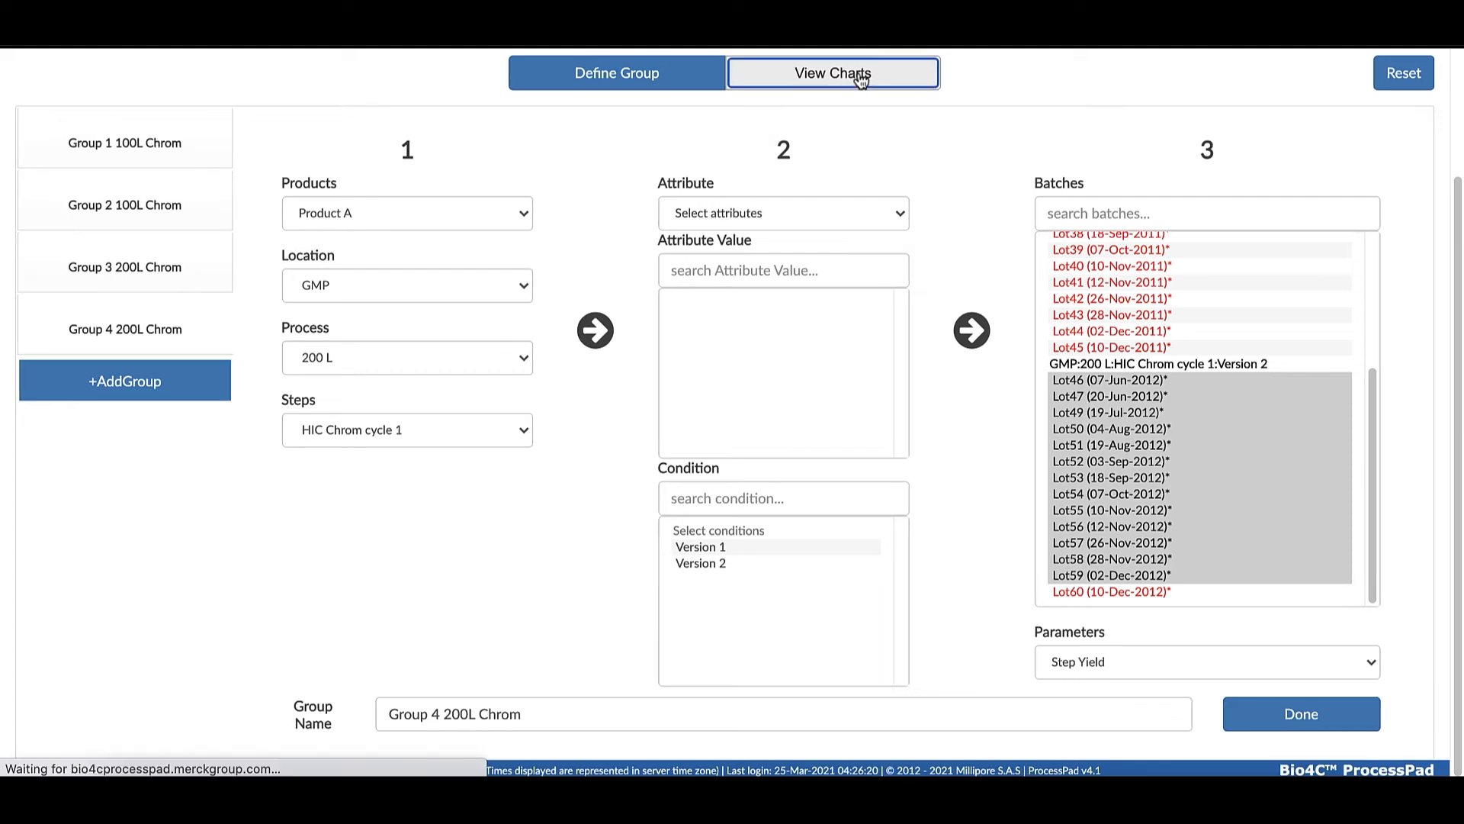
pyautogui.scroll(-1, 862, 75)
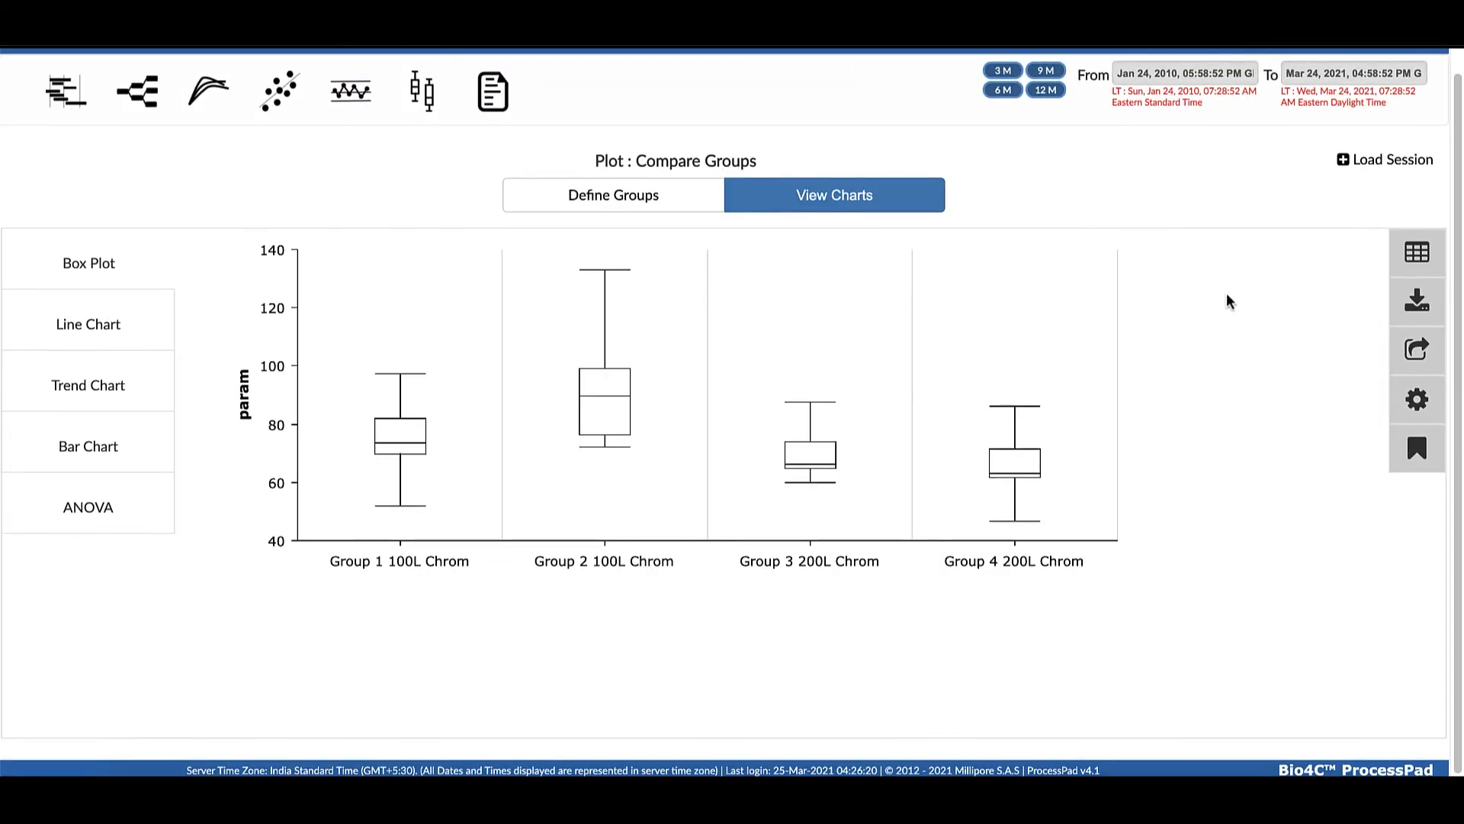
pyautogui.moveTo(400, 416)
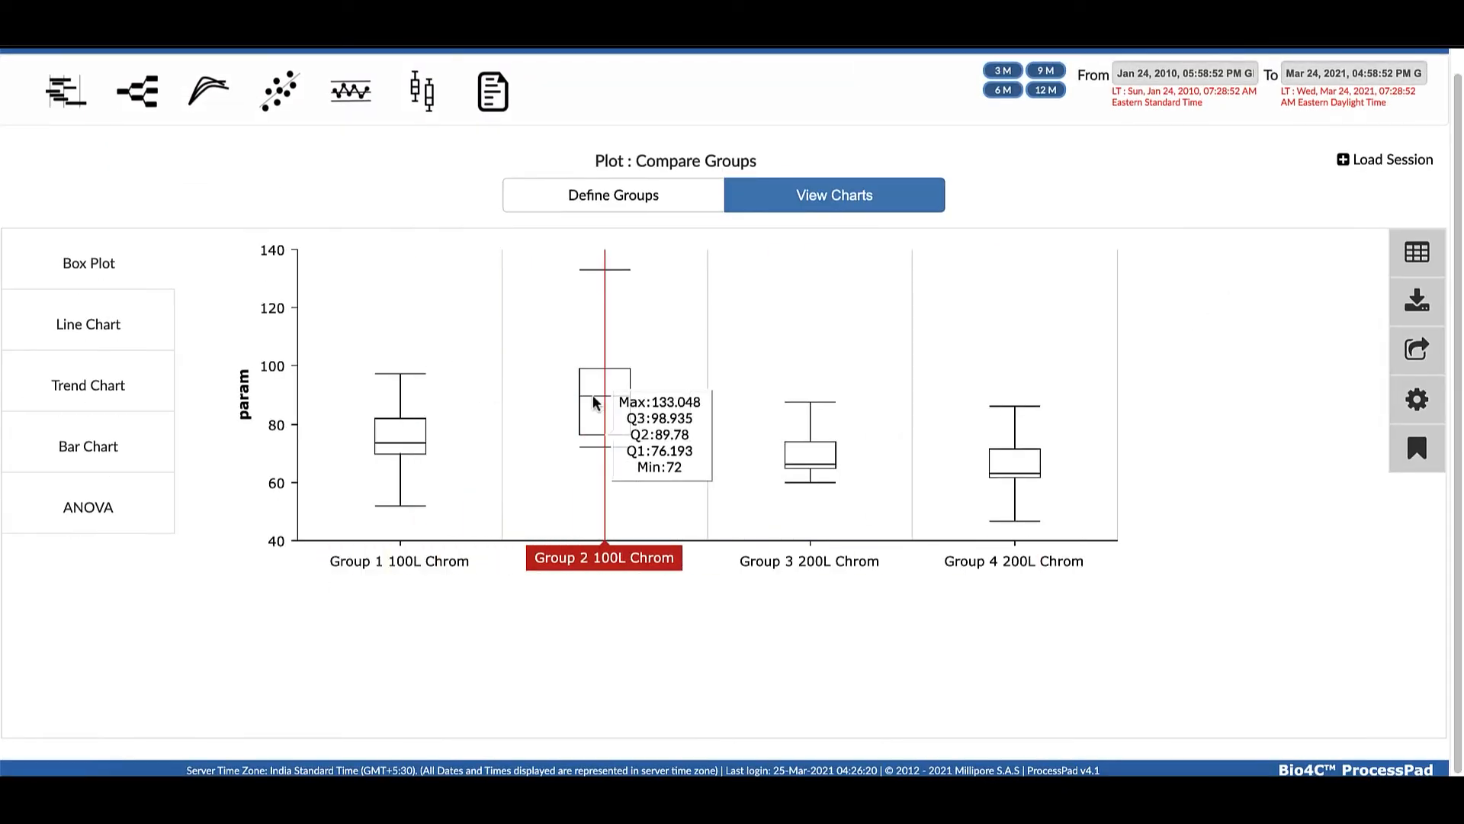
pyautogui.moveTo(1088, 476)
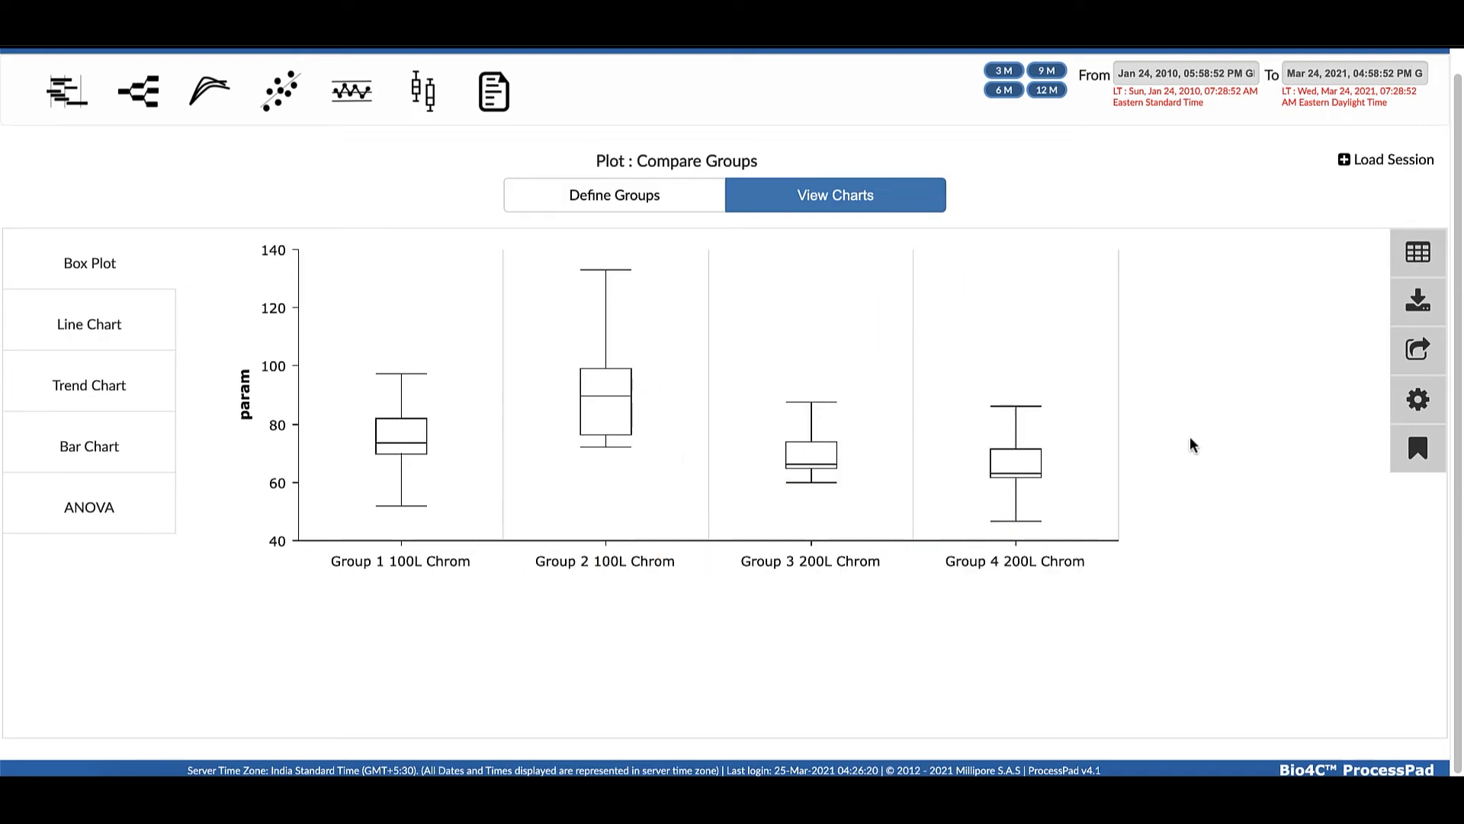
pyautogui.scroll(1, 88, 363)
# View the group comparison as a line chart, a trend chart and a bar chart
pyautogui.click(86, 359)
pyautogui.scroll(-1, 84, 355)
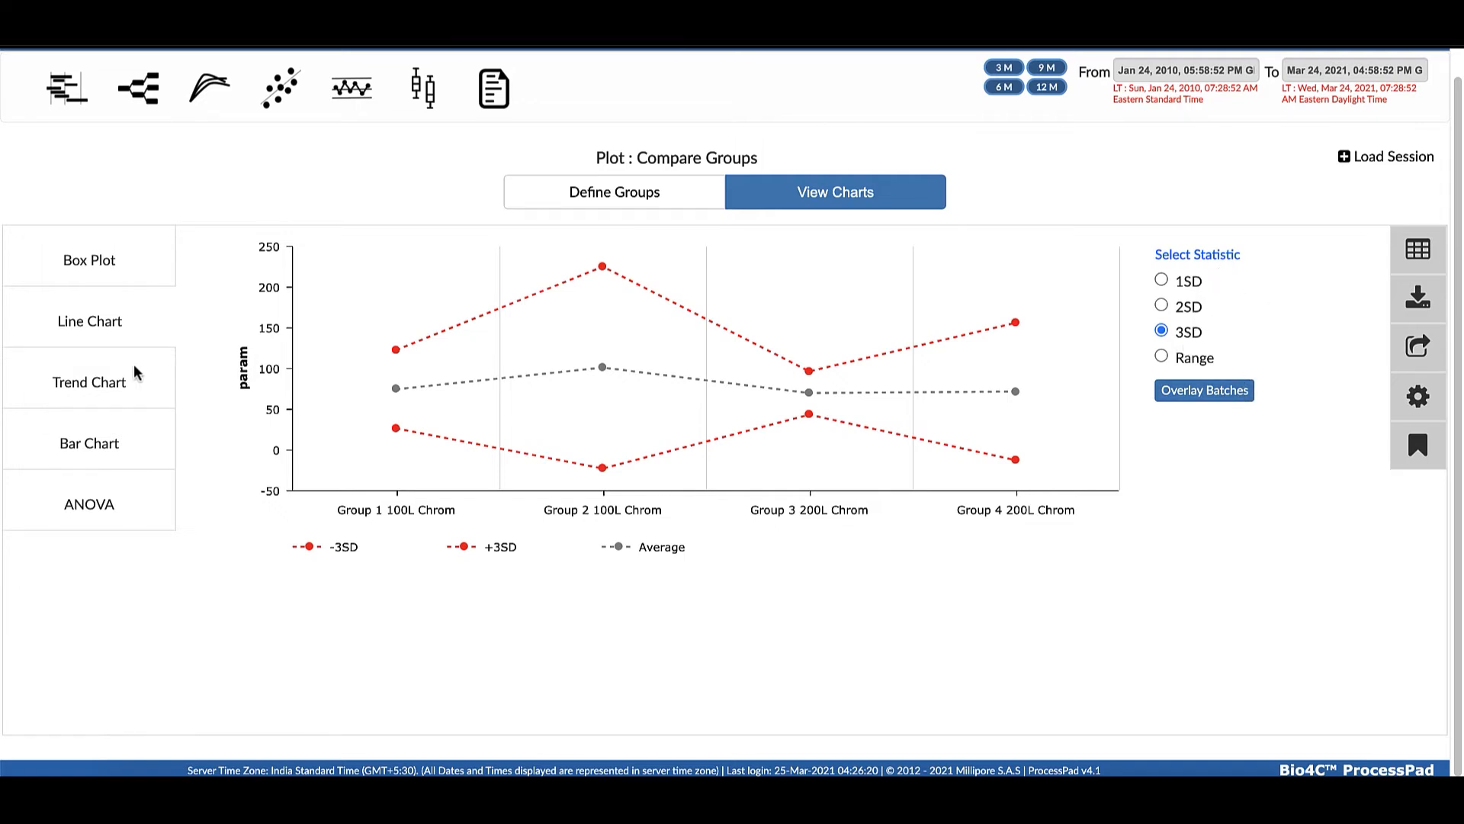
pyautogui.click(83, 389)
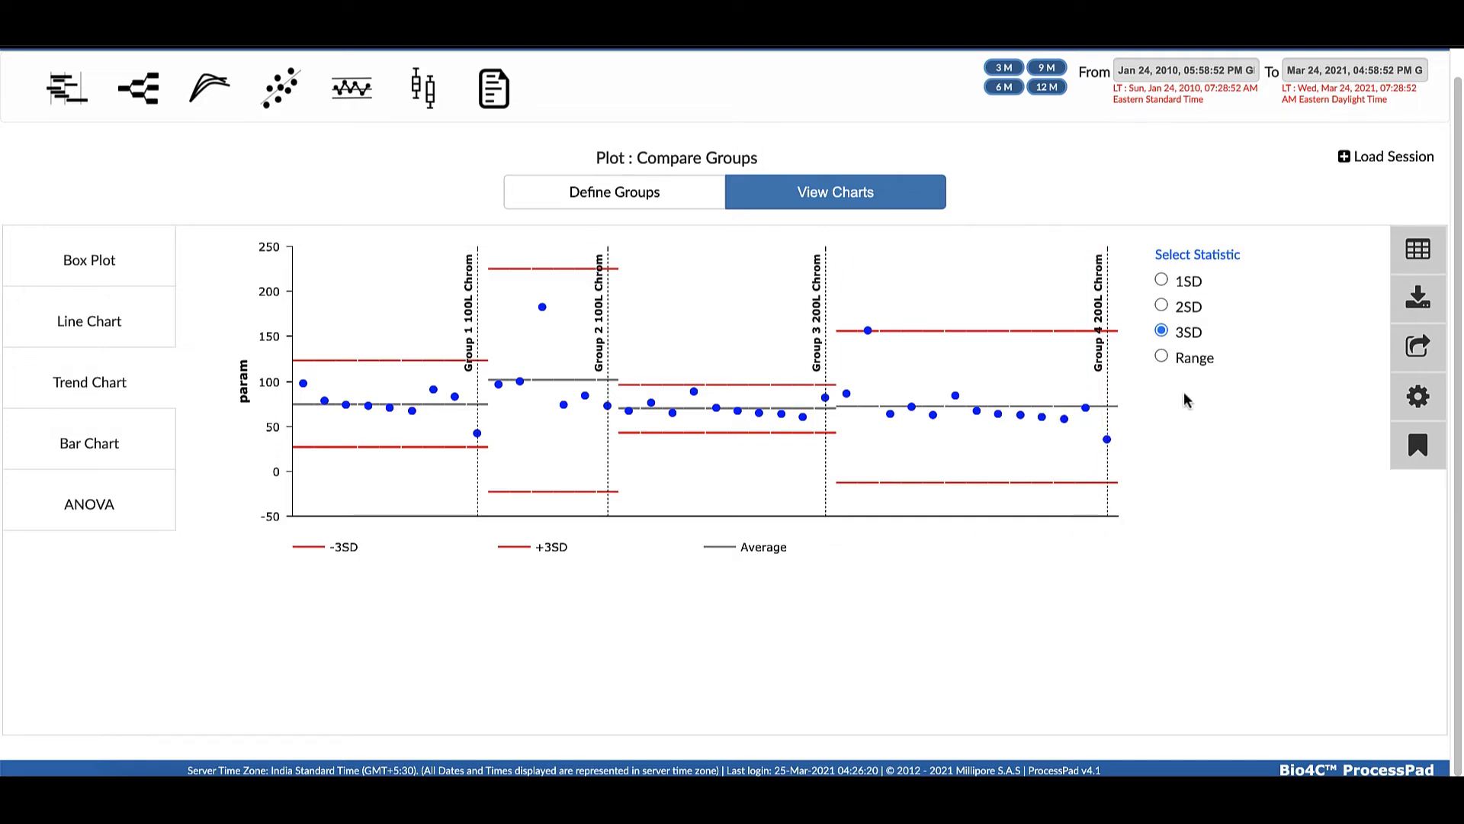
pyautogui.click(84, 451)
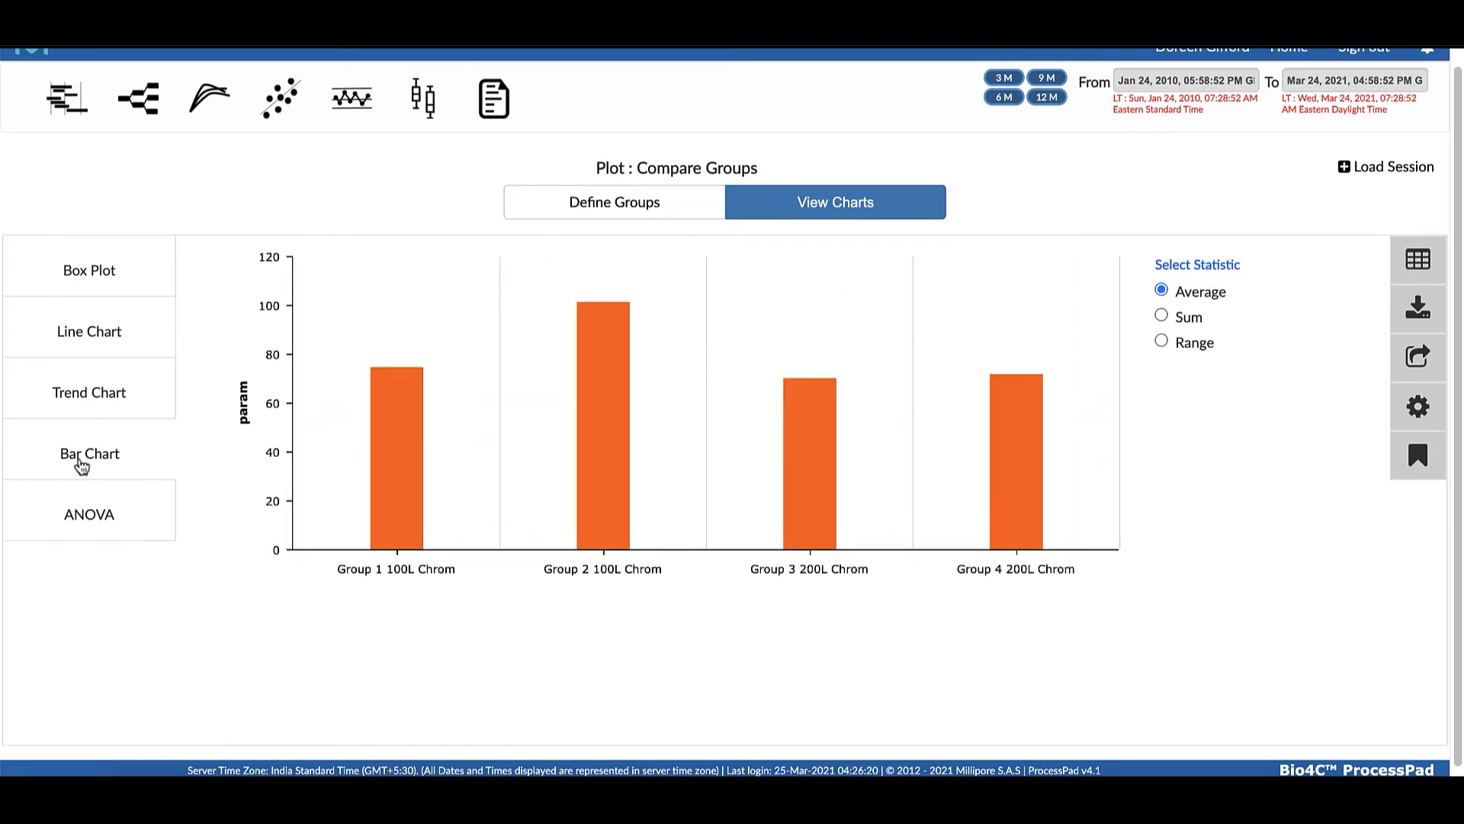
# View the one-way ANOVA results for the four groups and examine the batch data table behind them
pyautogui.click(98, 520)
pyautogui.scroll(1, 1067, 585)
pyautogui.scroll(-1, 1403, 610)
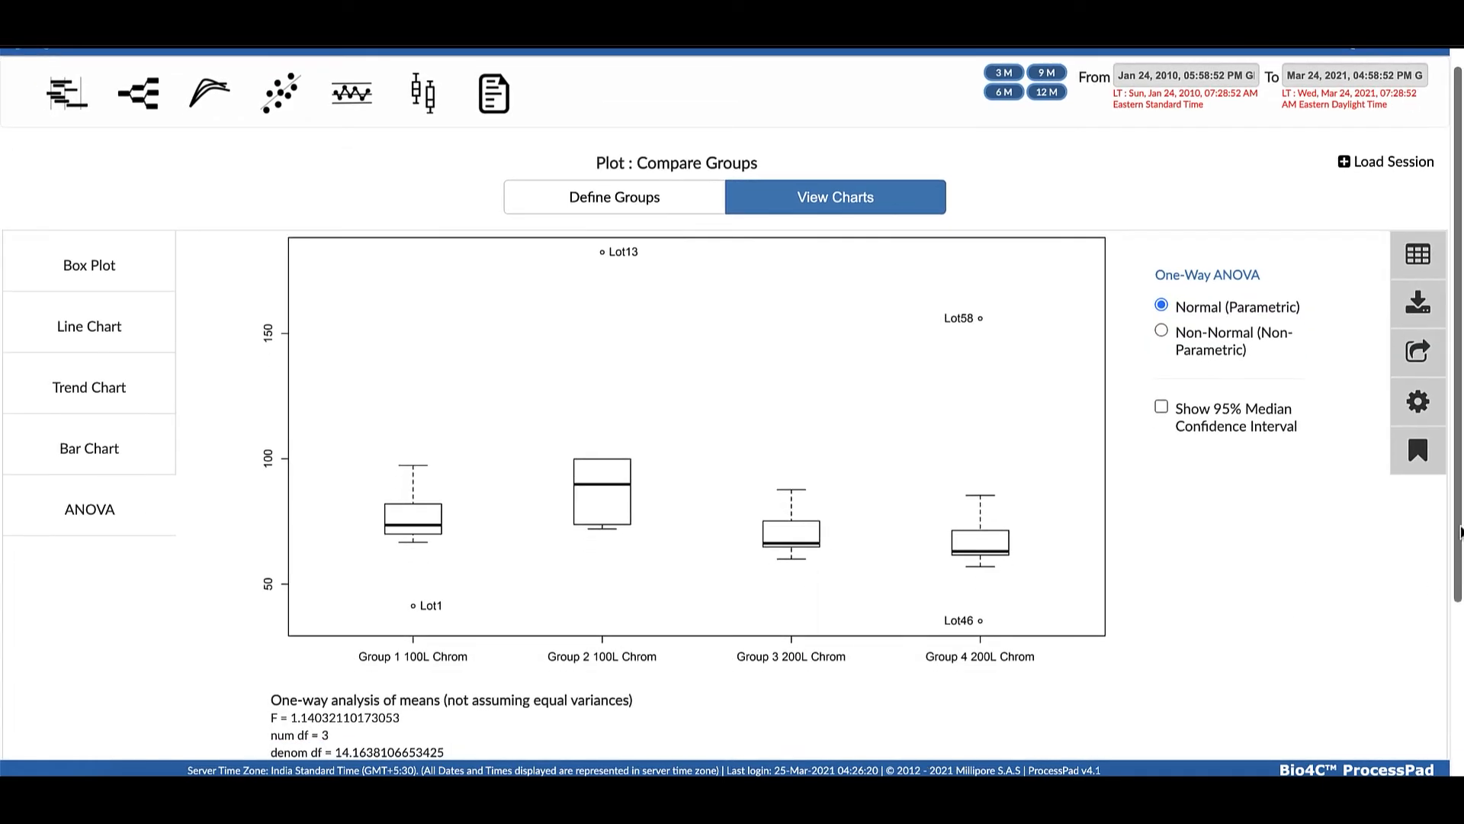
pyautogui.click(1420, 252)
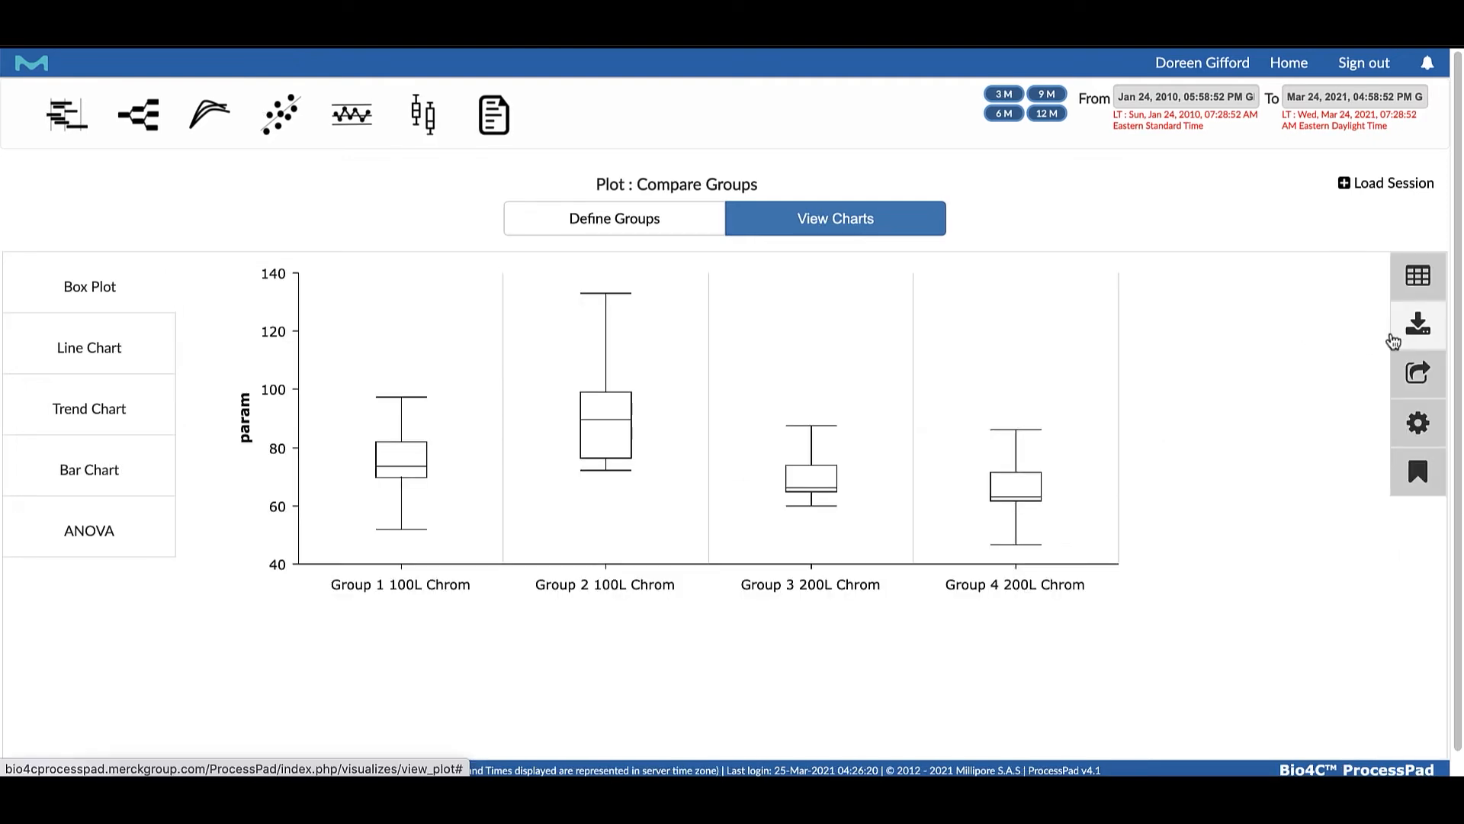
pyautogui.scroll(-1, 1419, 332)
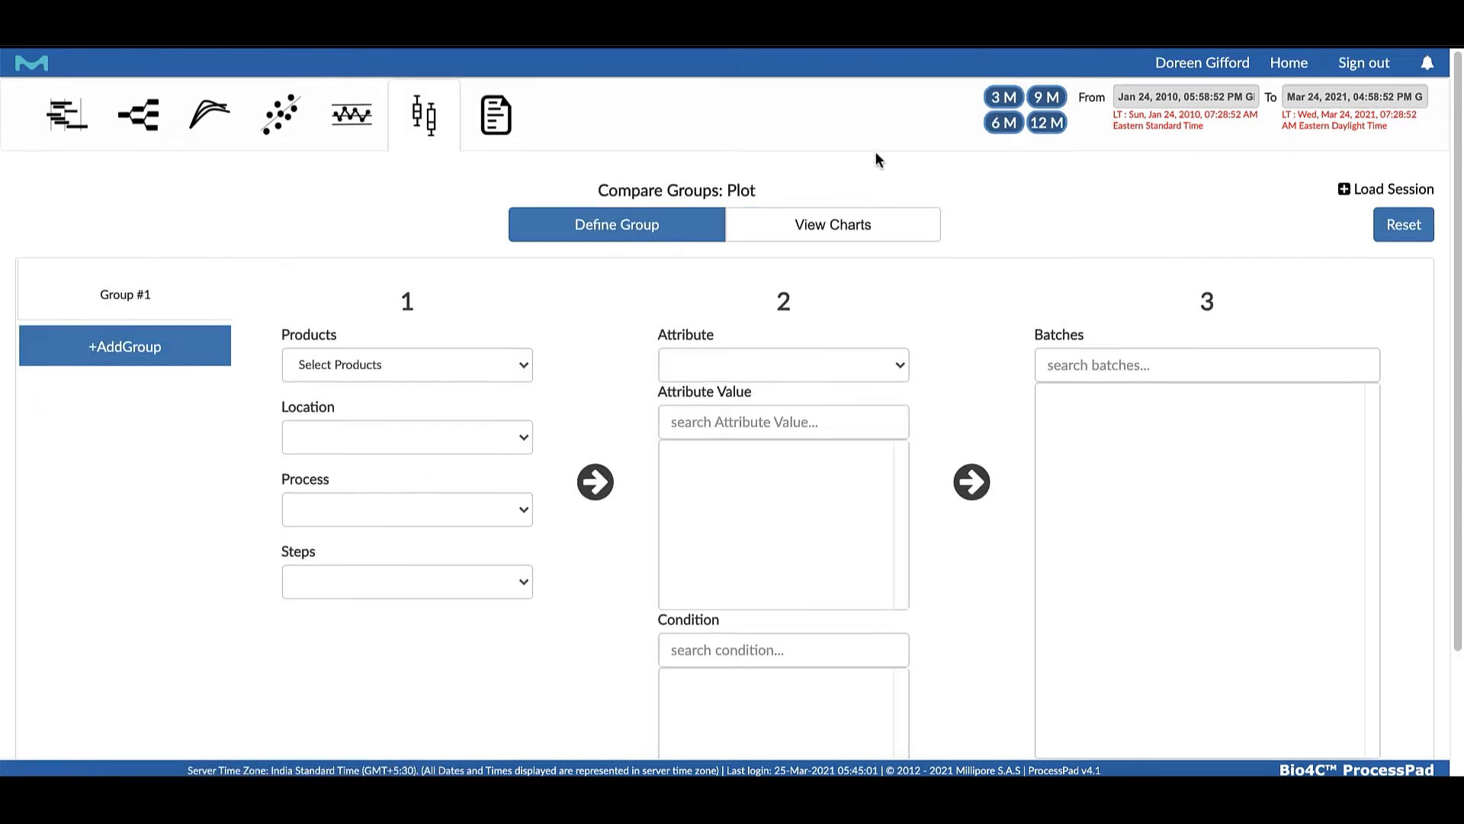
# Start a Process Batch eRecord and choose location GMP, process 100 L and process step Fermentation
pyautogui.scroll(-1, 581, 98)
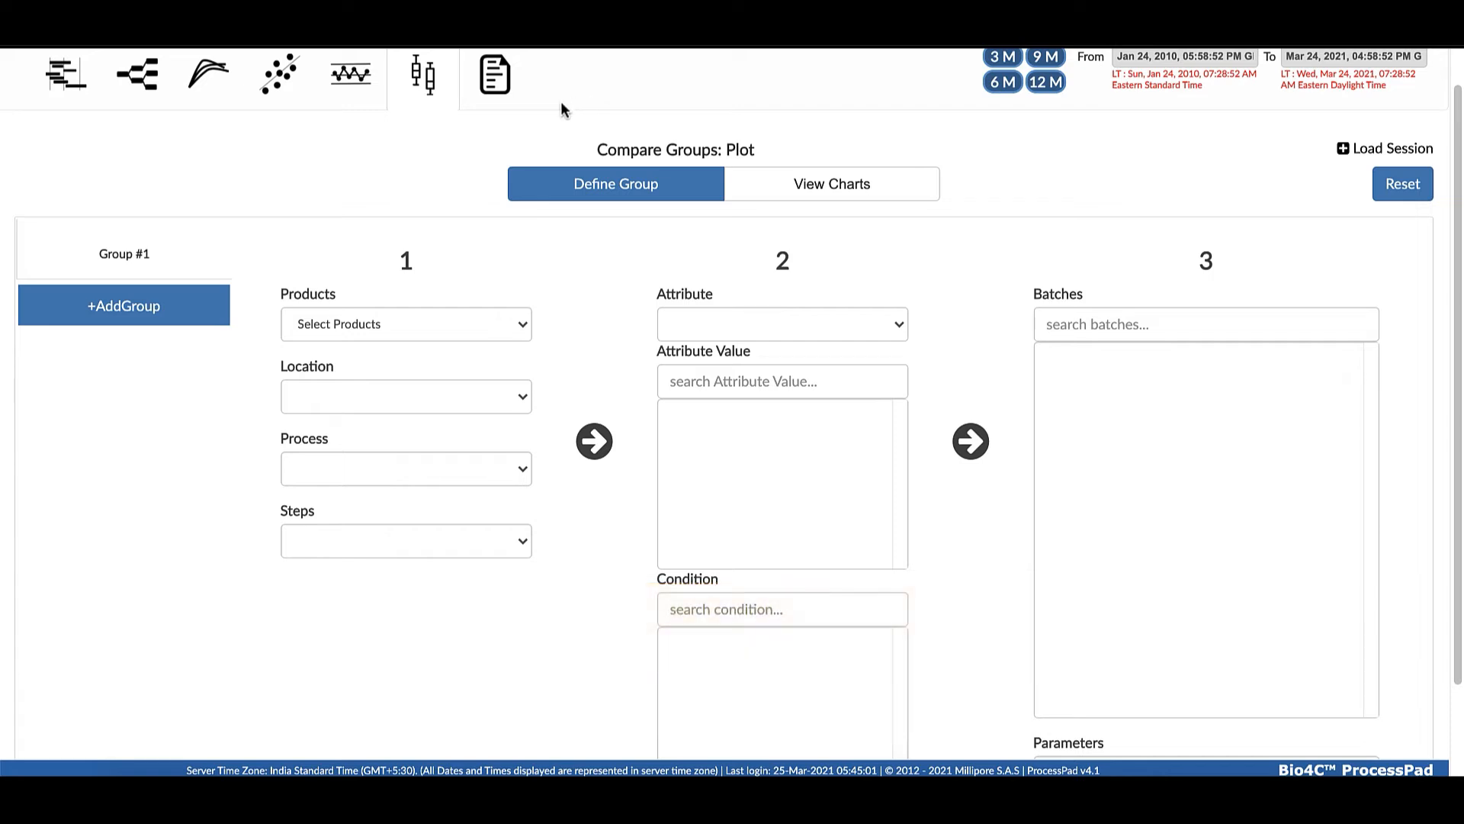
pyautogui.moveTo(500, 90)
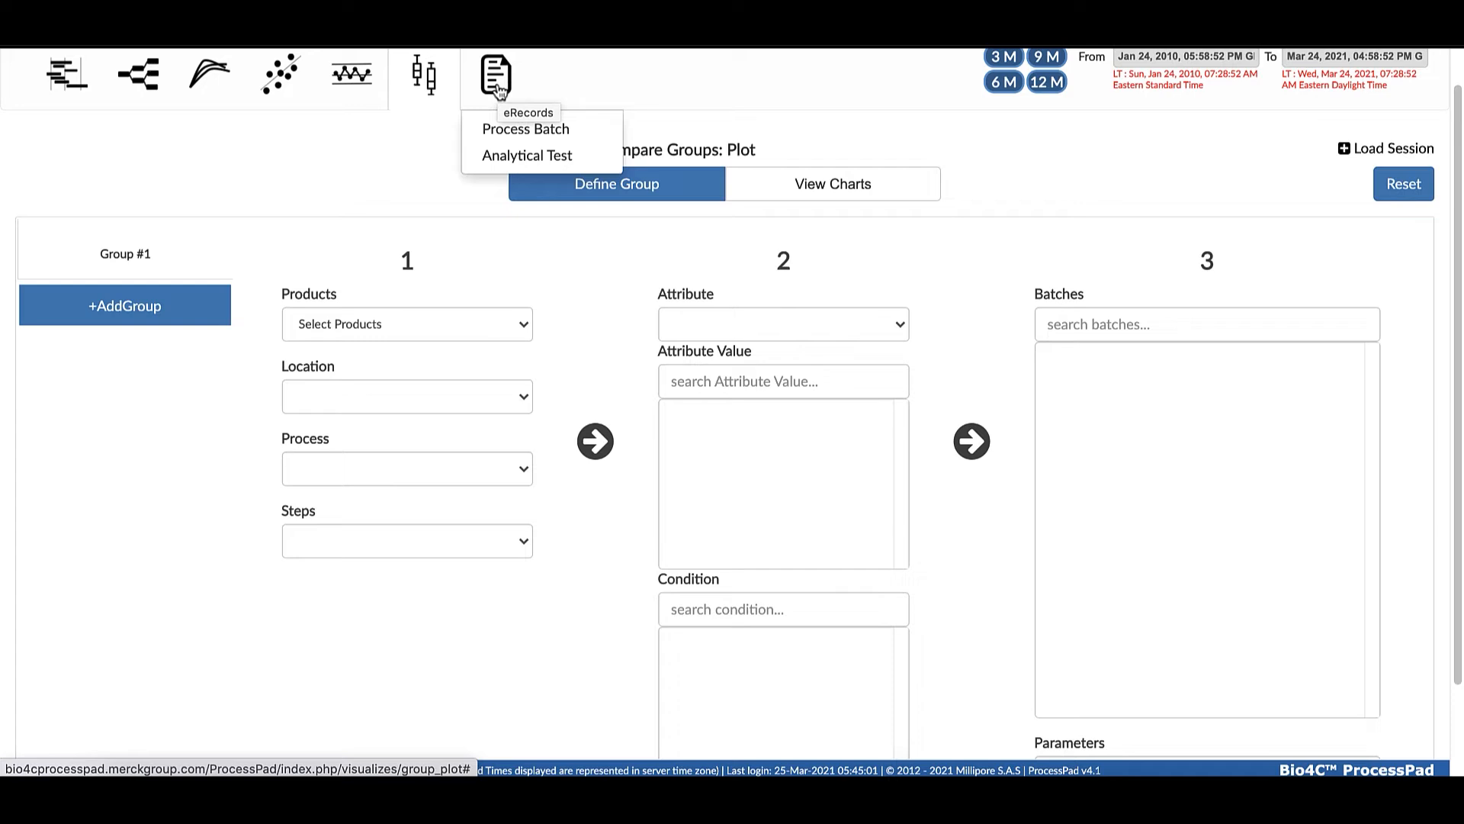
pyautogui.click(523, 132)
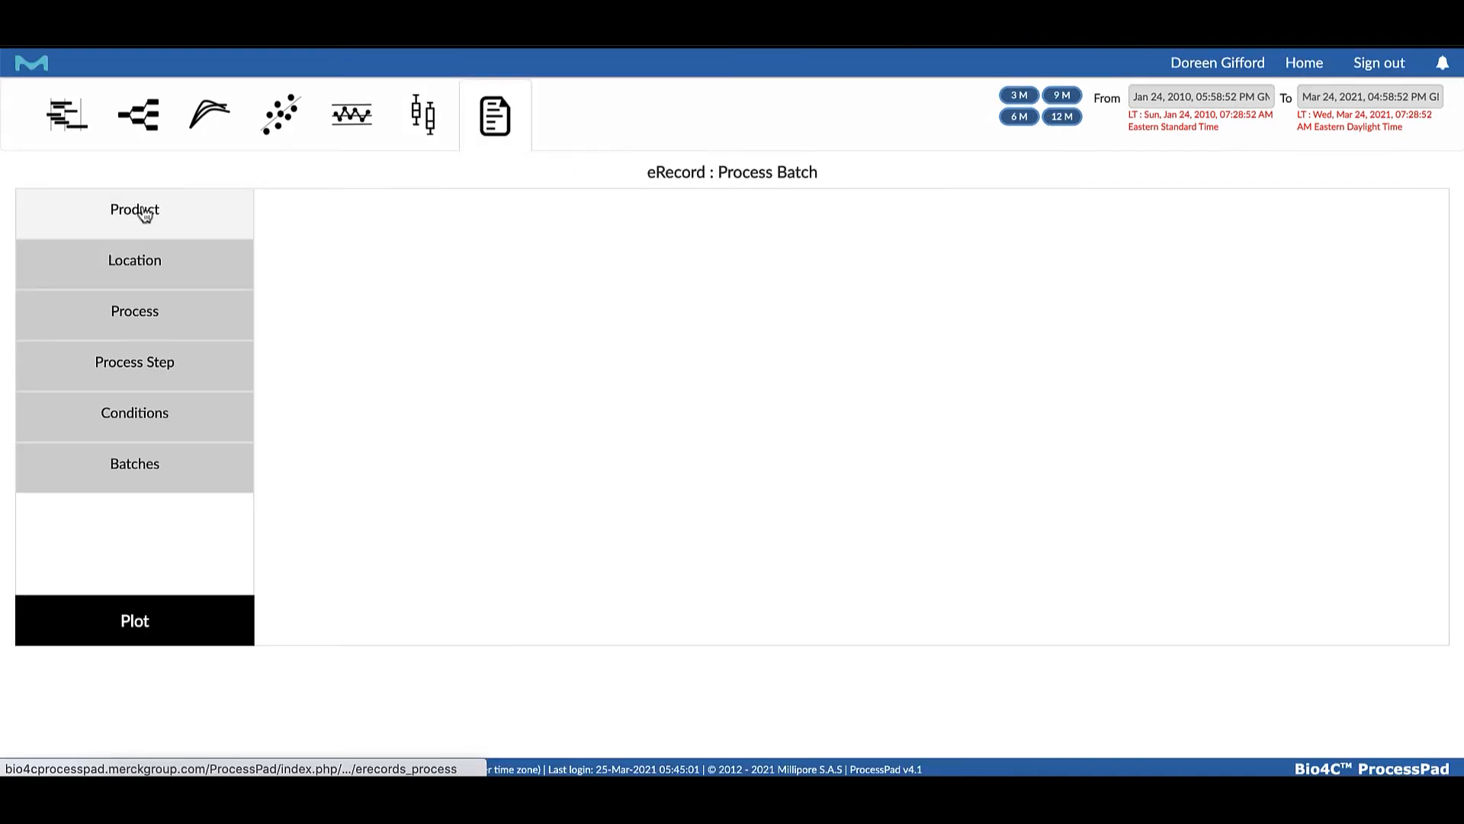
pyautogui.click(145, 213)
pyautogui.click(180, 265)
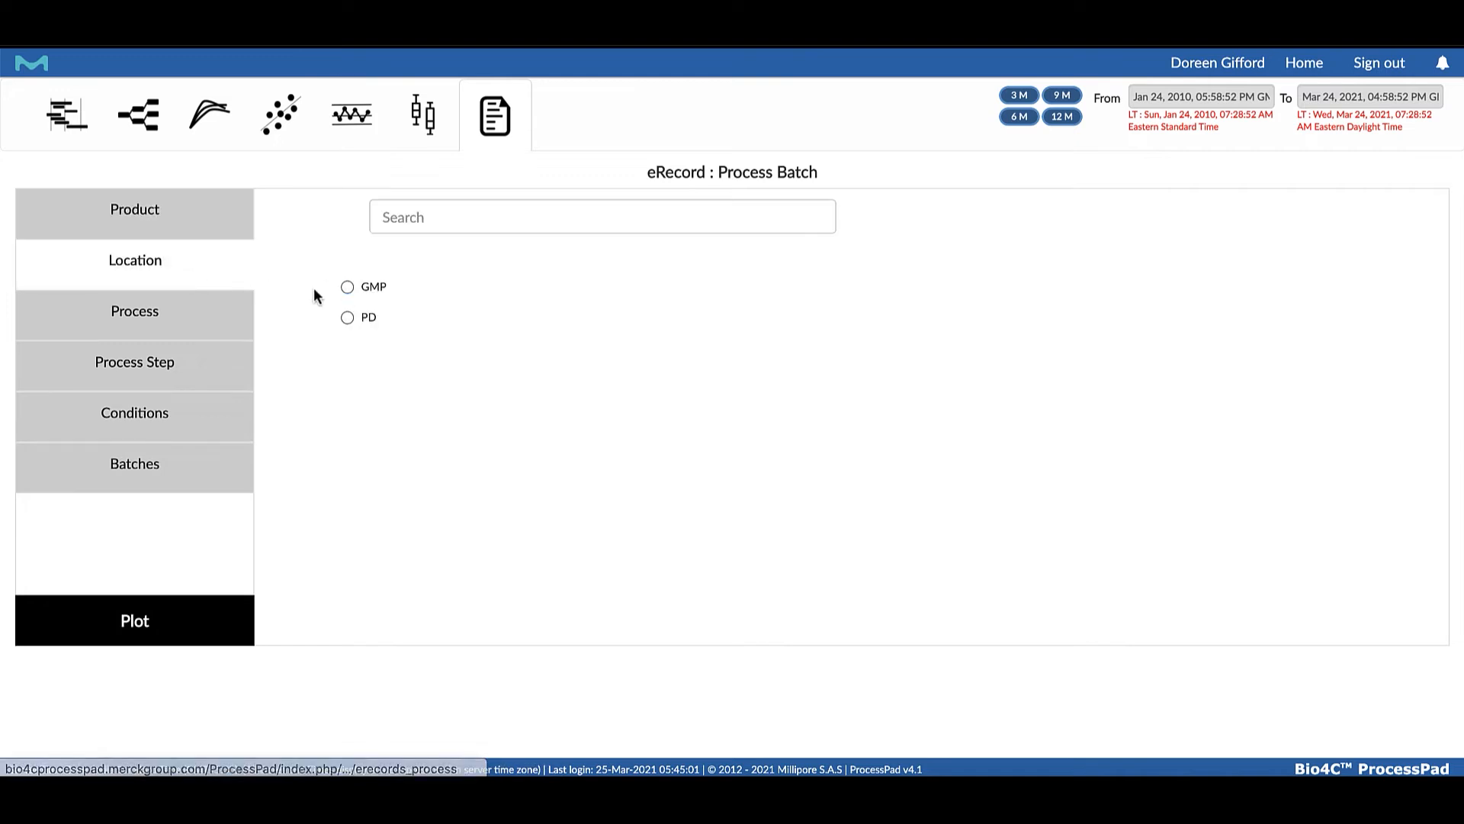
pyautogui.click(347, 287)
pyautogui.click(149, 310)
pyautogui.click(347, 318)
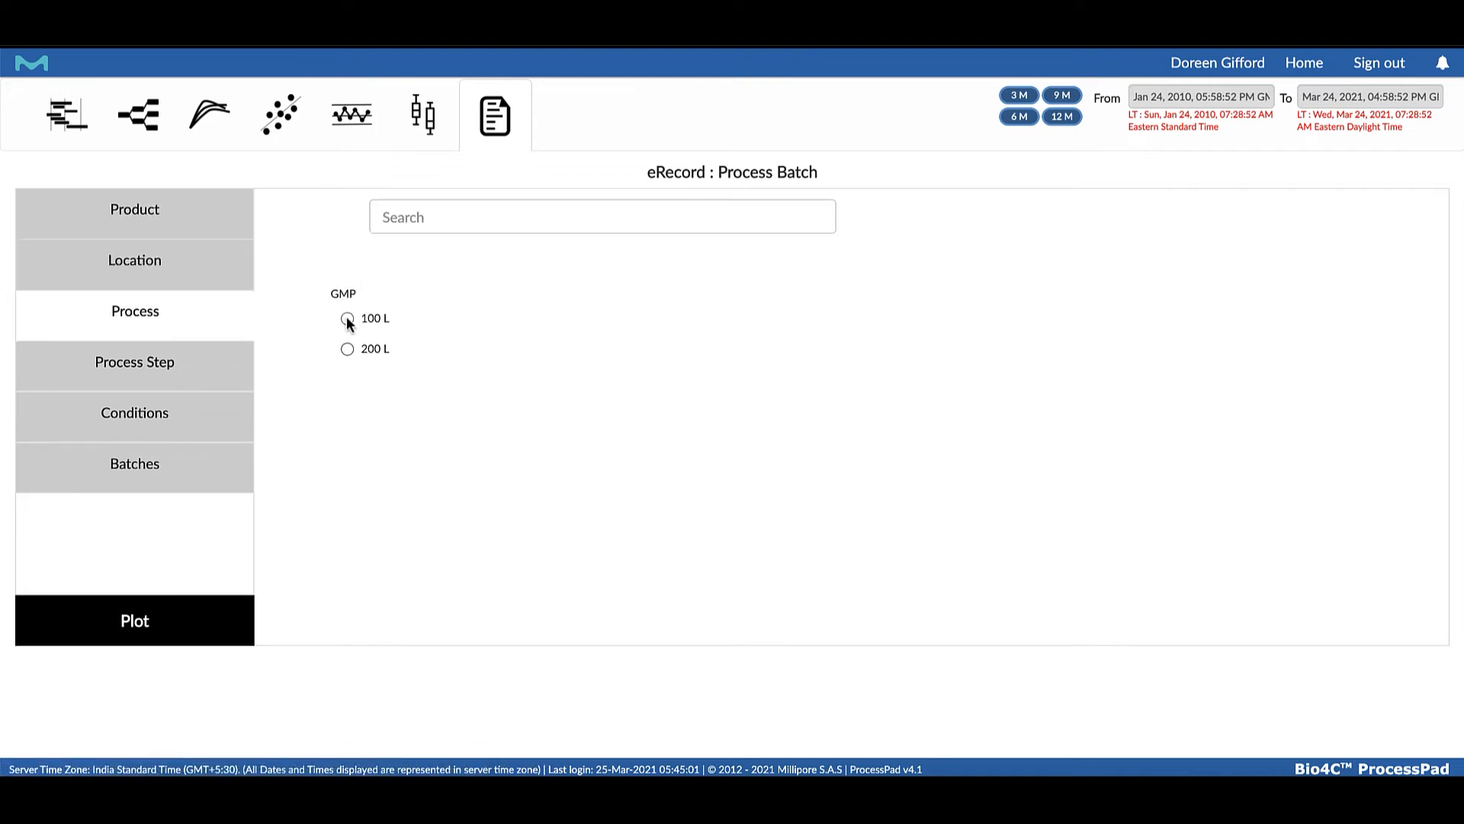
pyautogui.click(150, 358)
pyautogui.click(347, 349)
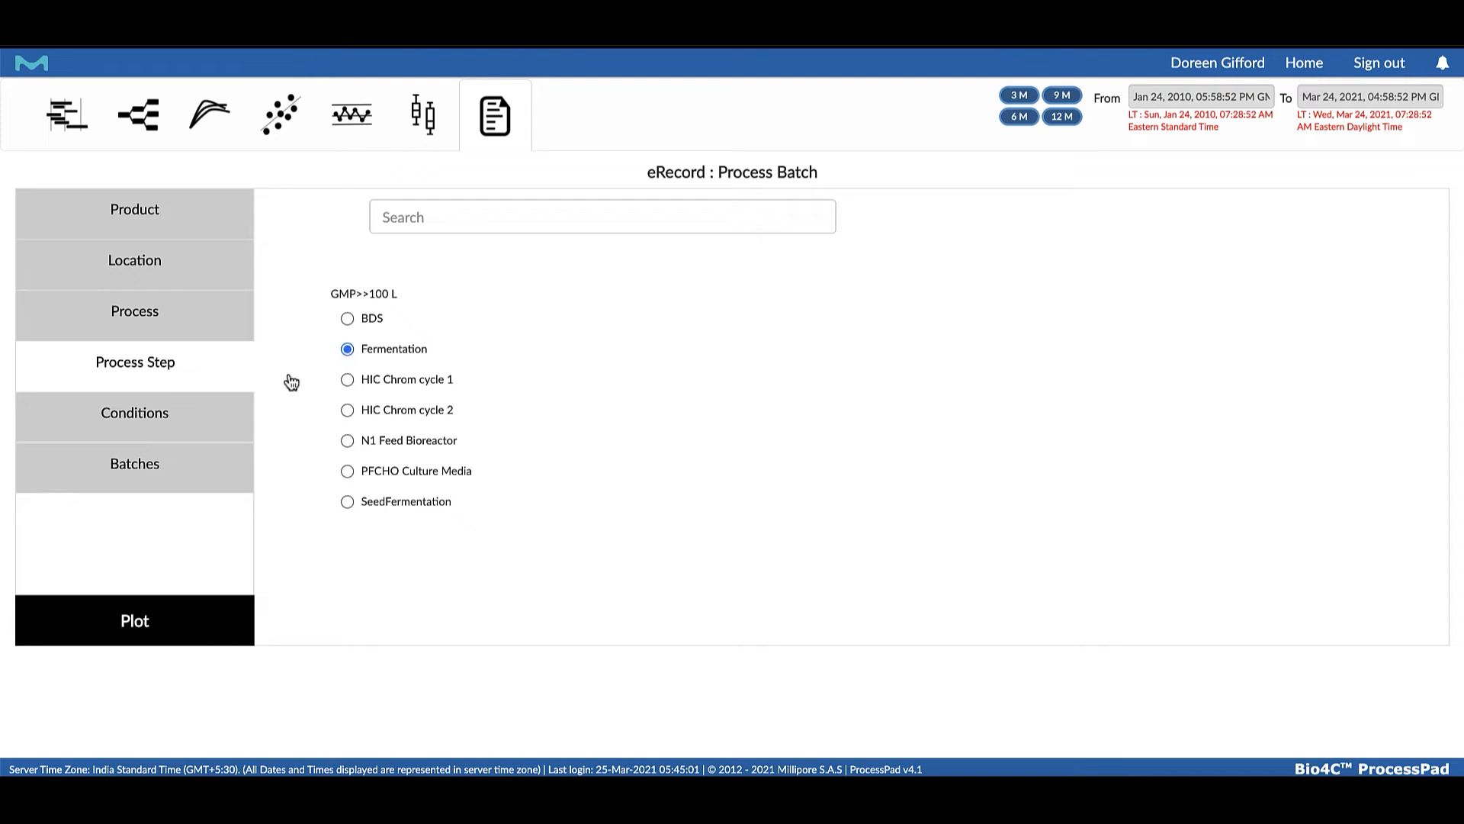
# Limit the eRecord to the Version 1 serum-based condition, select a batch and generate the record
pyautogui.click(236, 412)
pyautogui.click(347, 323)
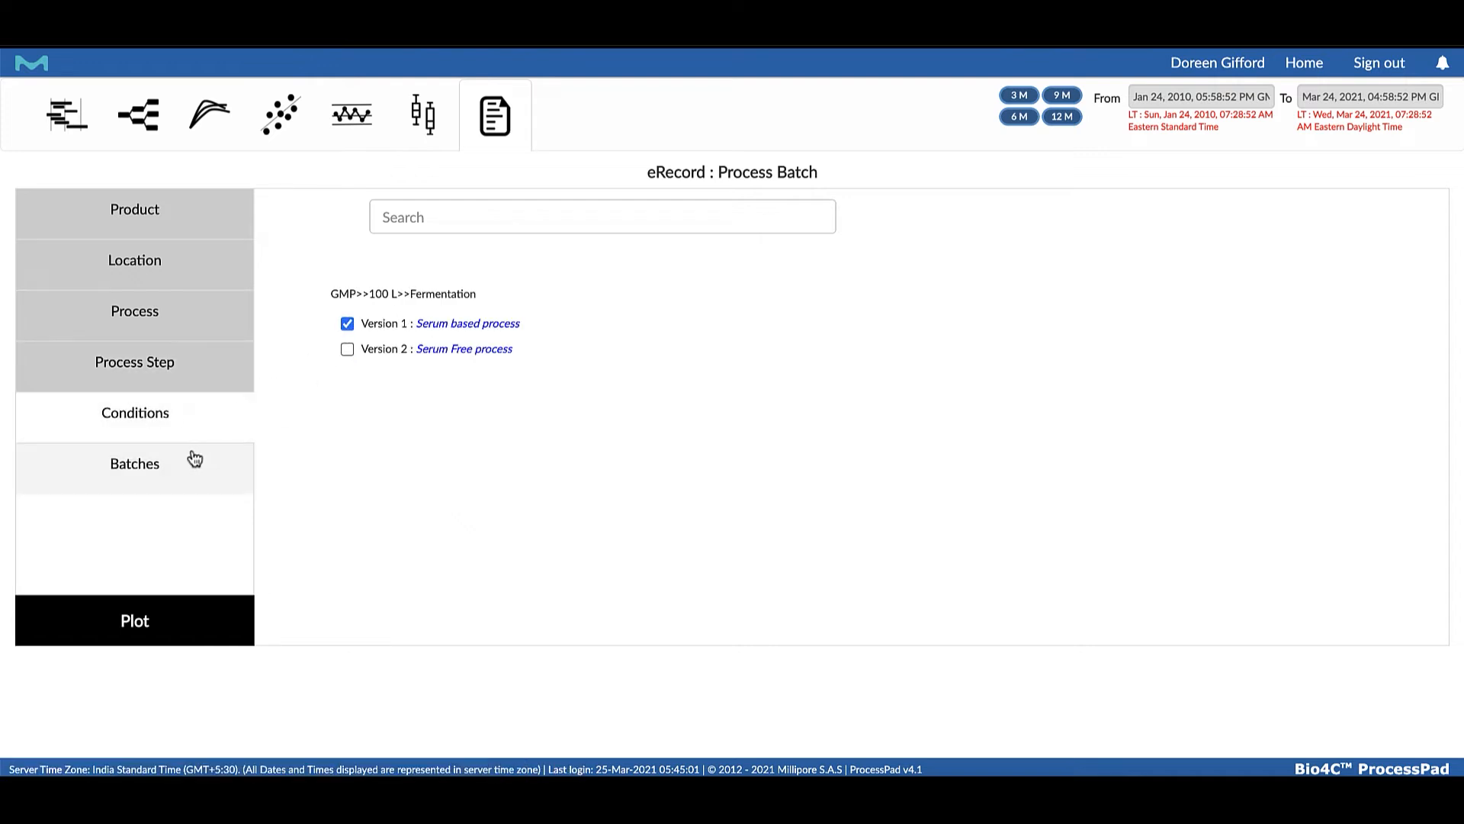
pyautogui.click(141, 466)
pyautogui.click(347, 432)
pyautogui.click(131, 610)
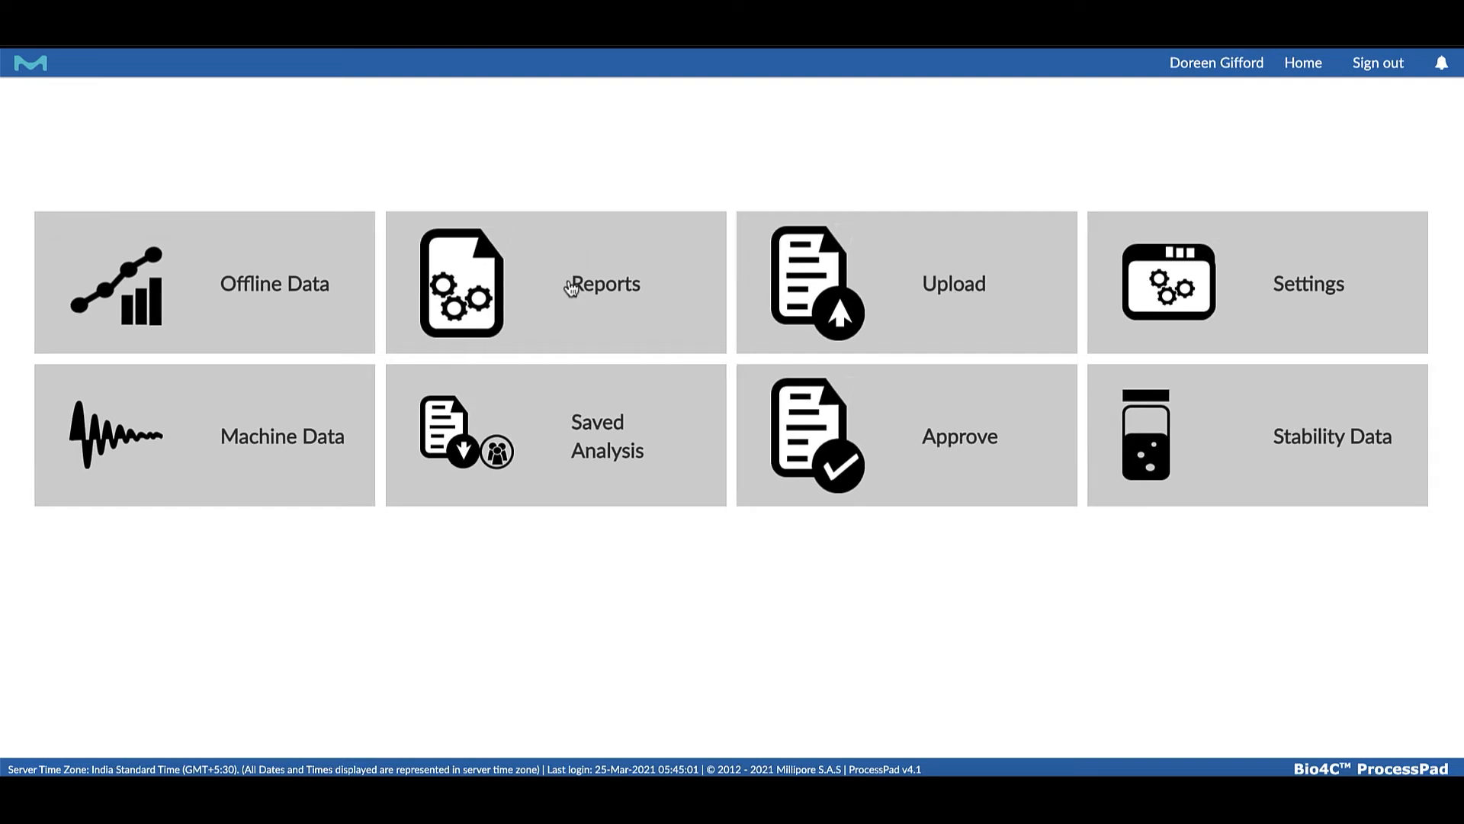
# Start a new campaign report template for Product A, location GMP and process 100 L, and continue to parameter selection
pyautogui.click(570, 285)
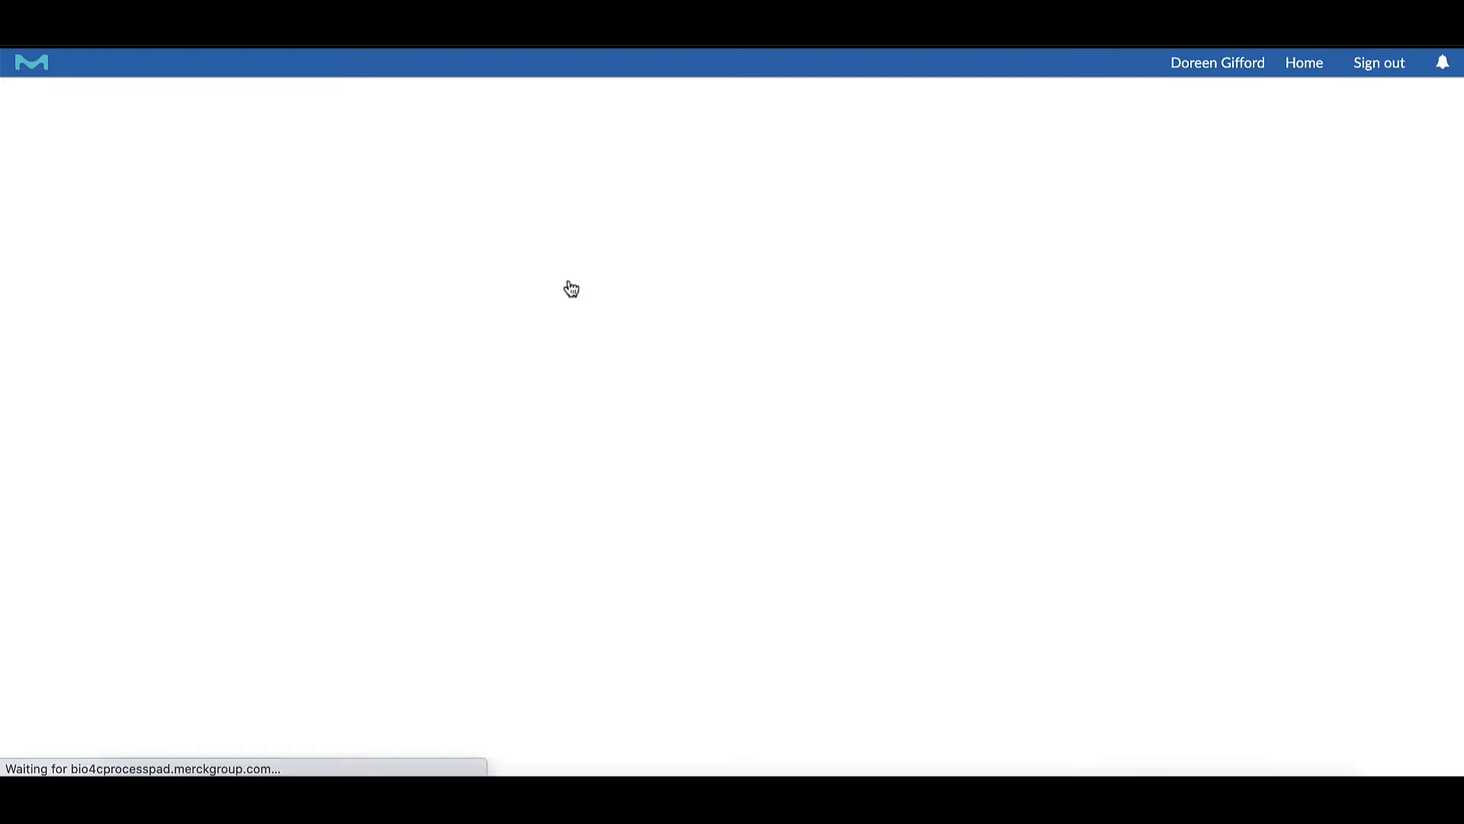
pyautogui.click(247, 103)
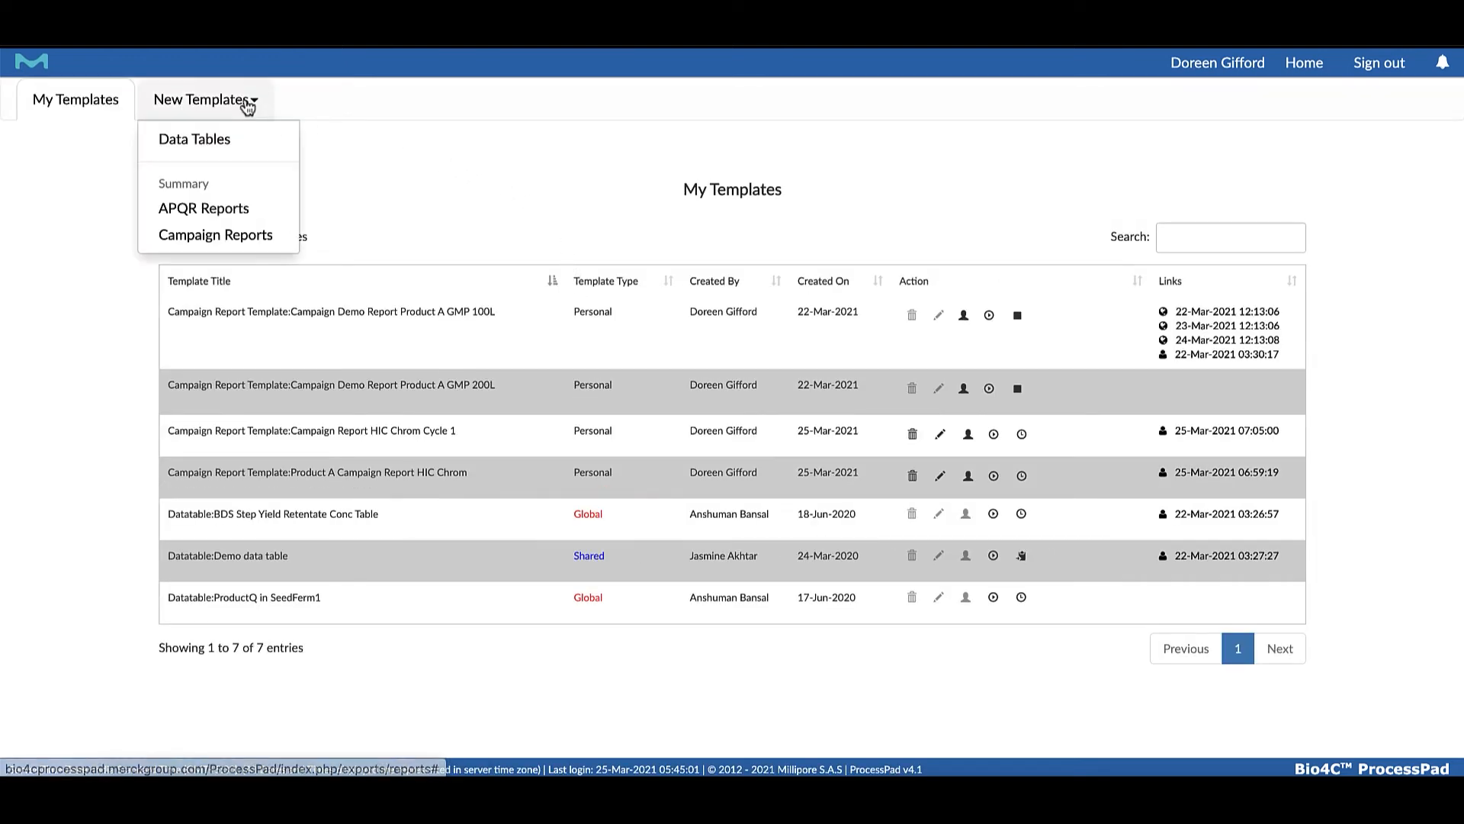
pyautogui.click(209, 237)
pyautogui.click(909, 292)
pyautogui.click(831, 310)
pyautogui.click(909, 366)
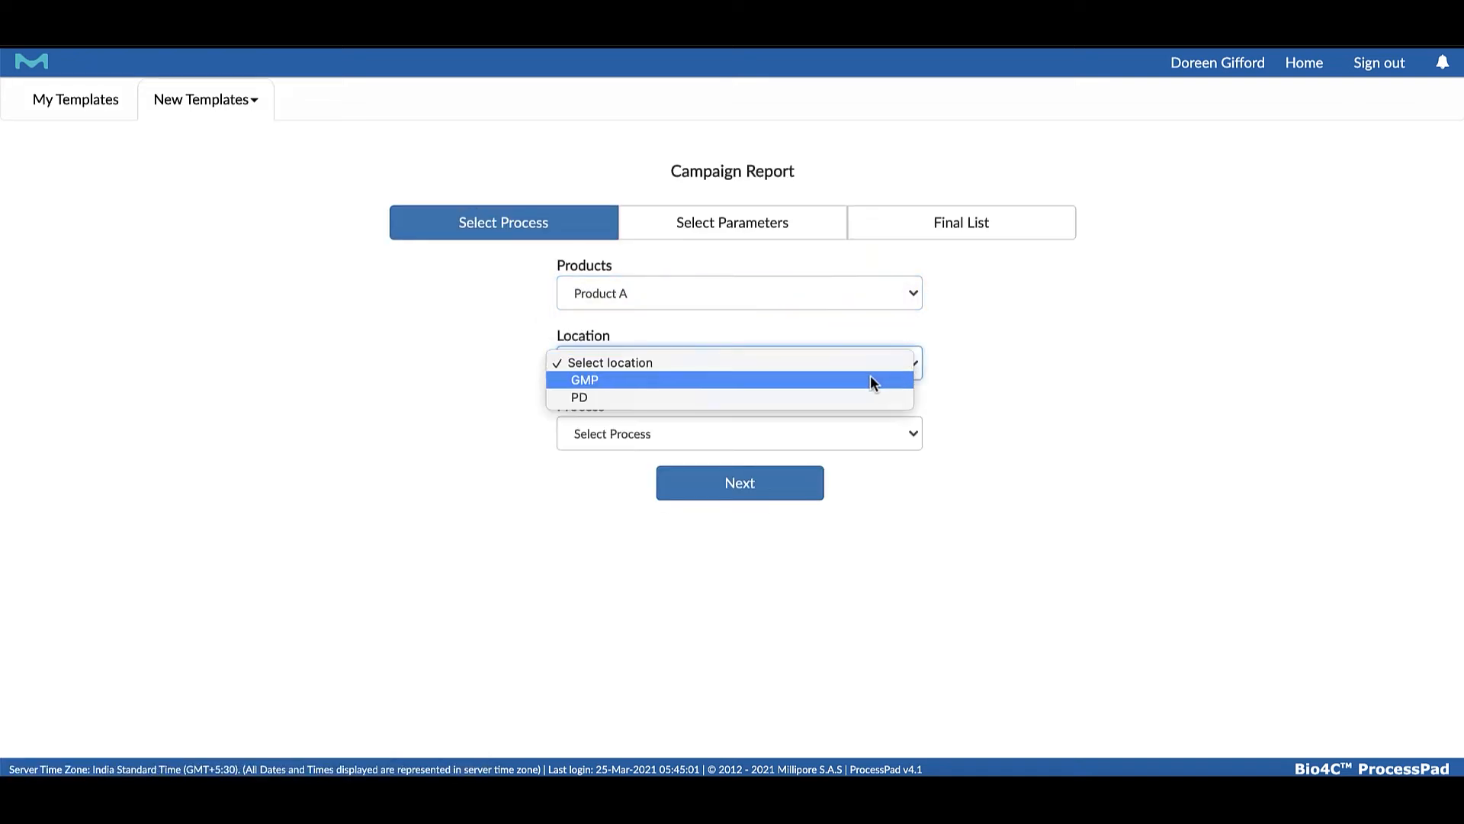
pyautogui.click(872, 377)
pyautogui.click(915, 435)
pyautogui.click(847, 462)
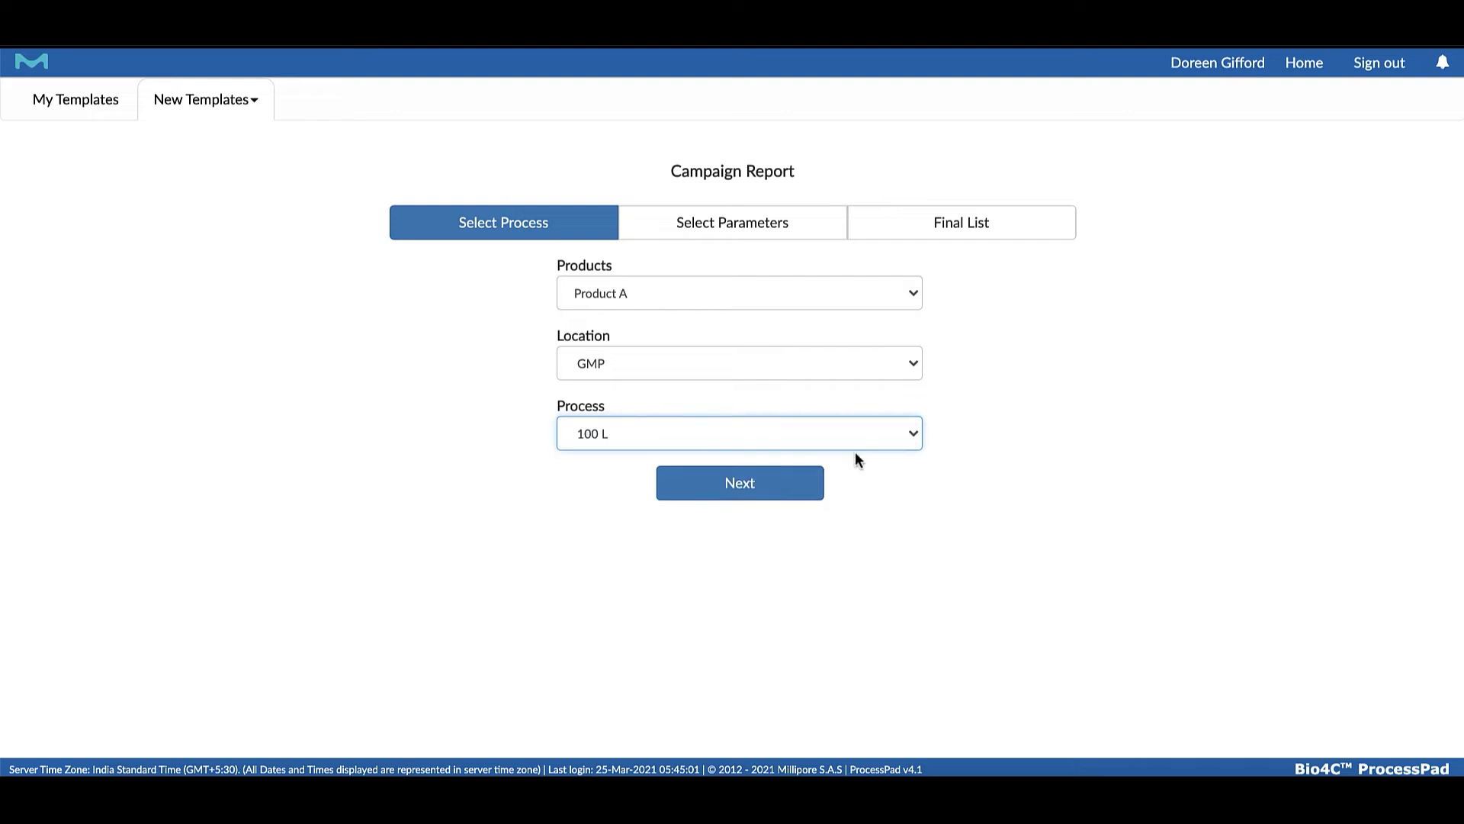
pyautogui.click(773, 492)
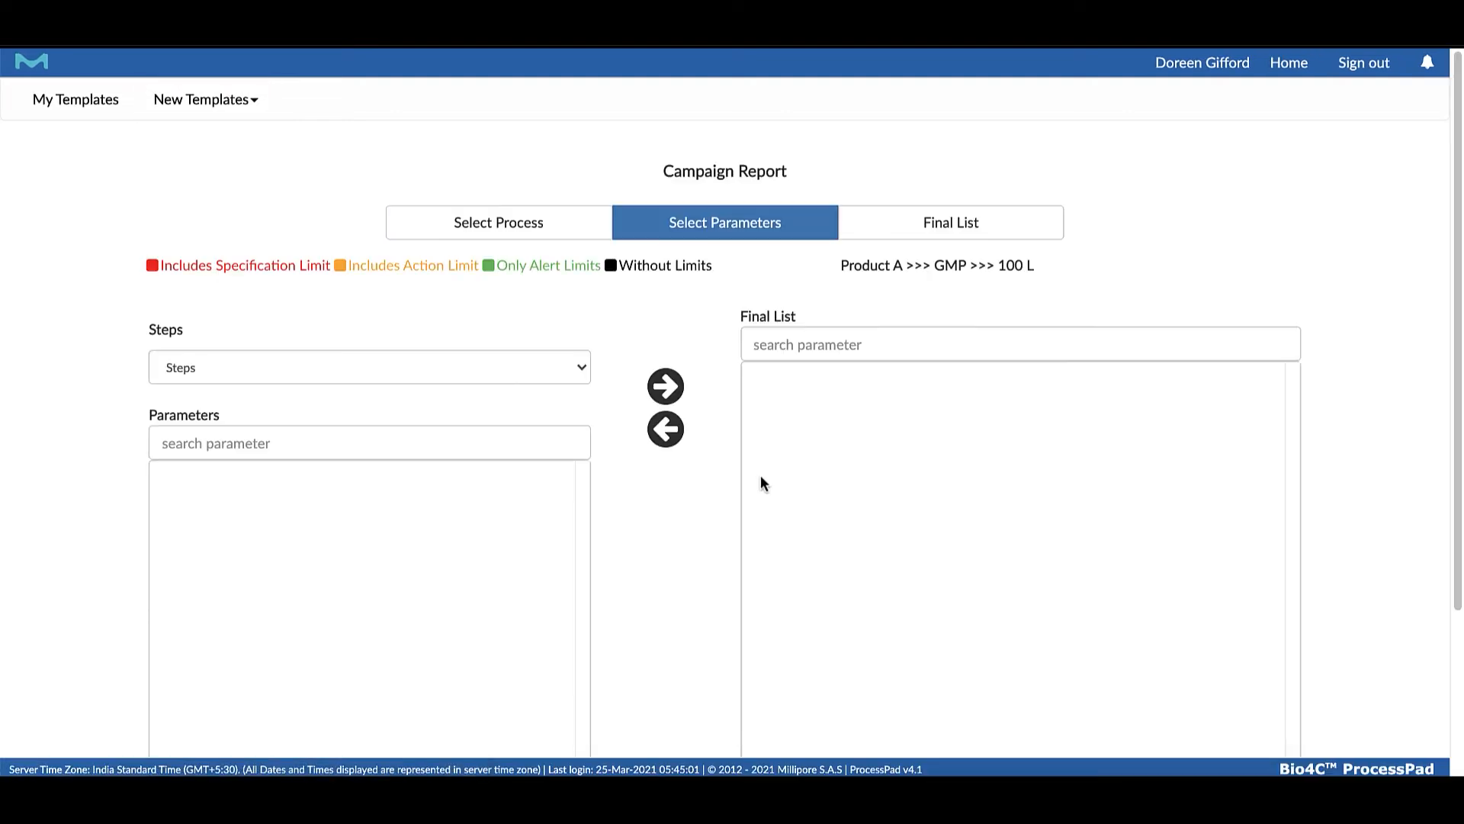
# Add the HIC Chrom cycle 1 parameters from Elution Pool concentration through Step Yield to the final list and proceed to its review
pyautogui.scroll(-1, 578, 268)
pyautogui.click(578, 278)
pyautogui.click(510, 347)
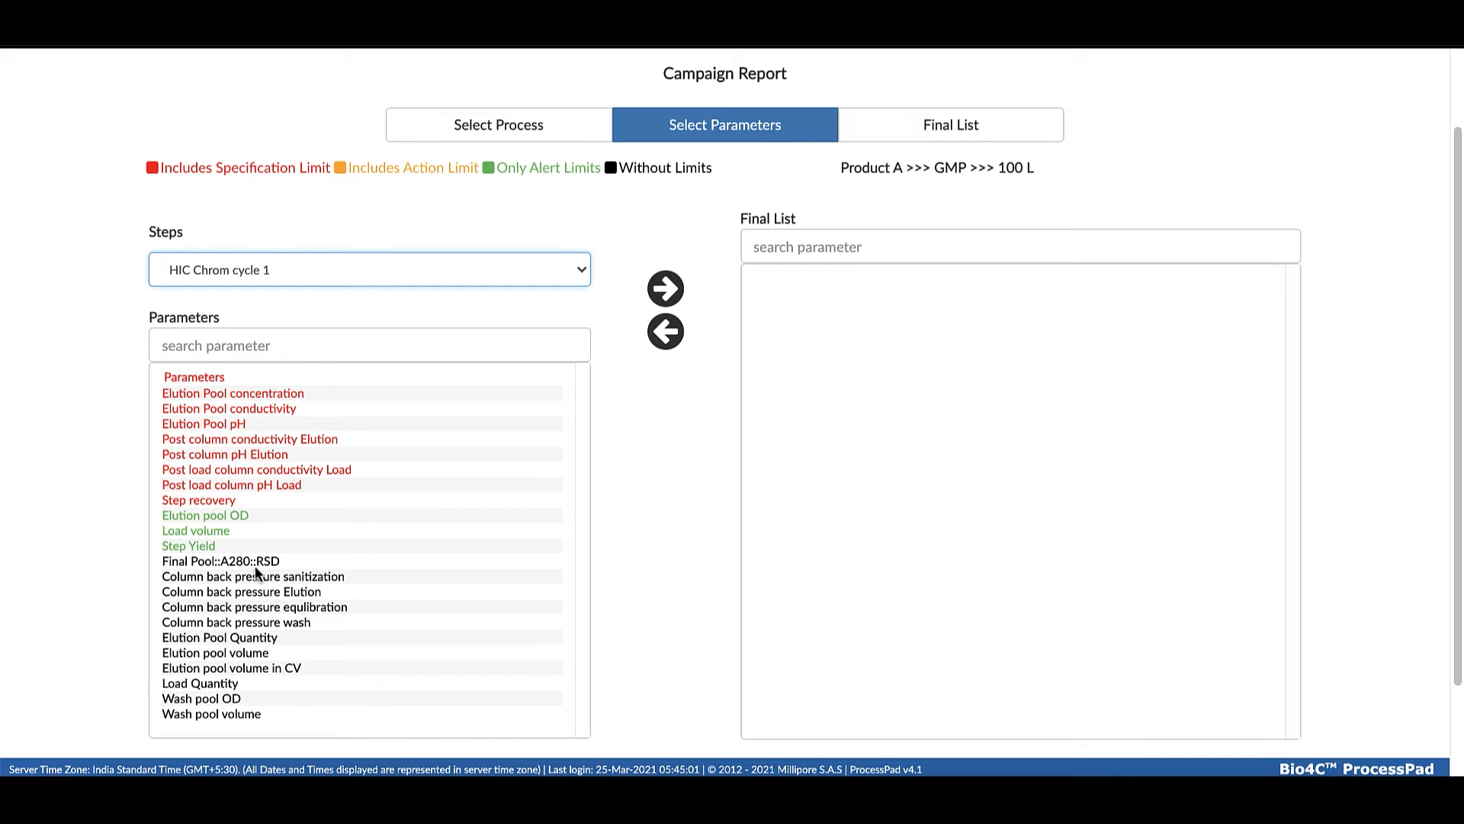
pyautogui.click(180, 501)
pyautogui.moveTo(220, 547); pyautogui.dragTo(215, 373)
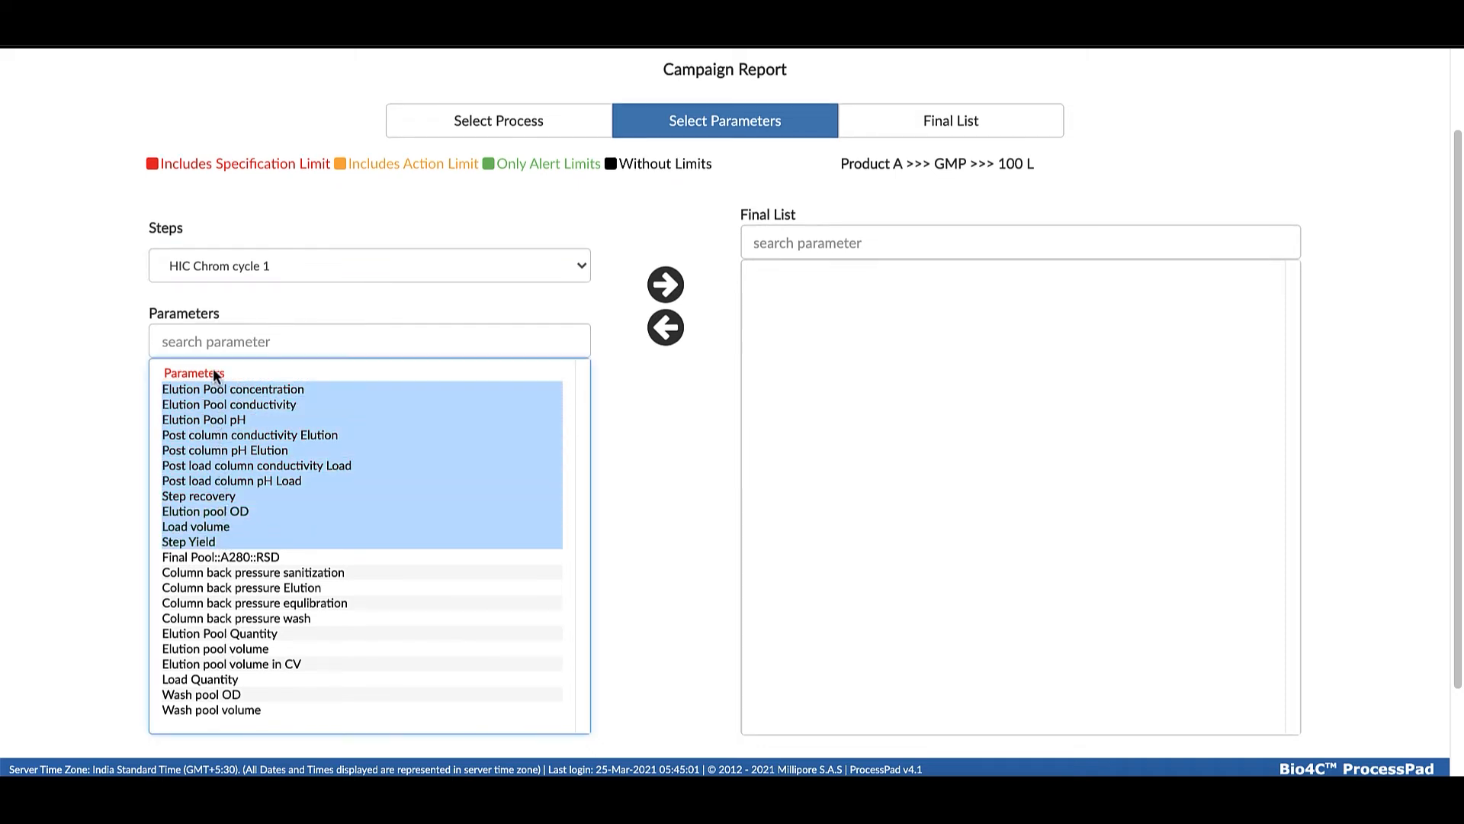
pyautogui.click(666, 286)
pyautogui.scroll(-2, 724, 686)
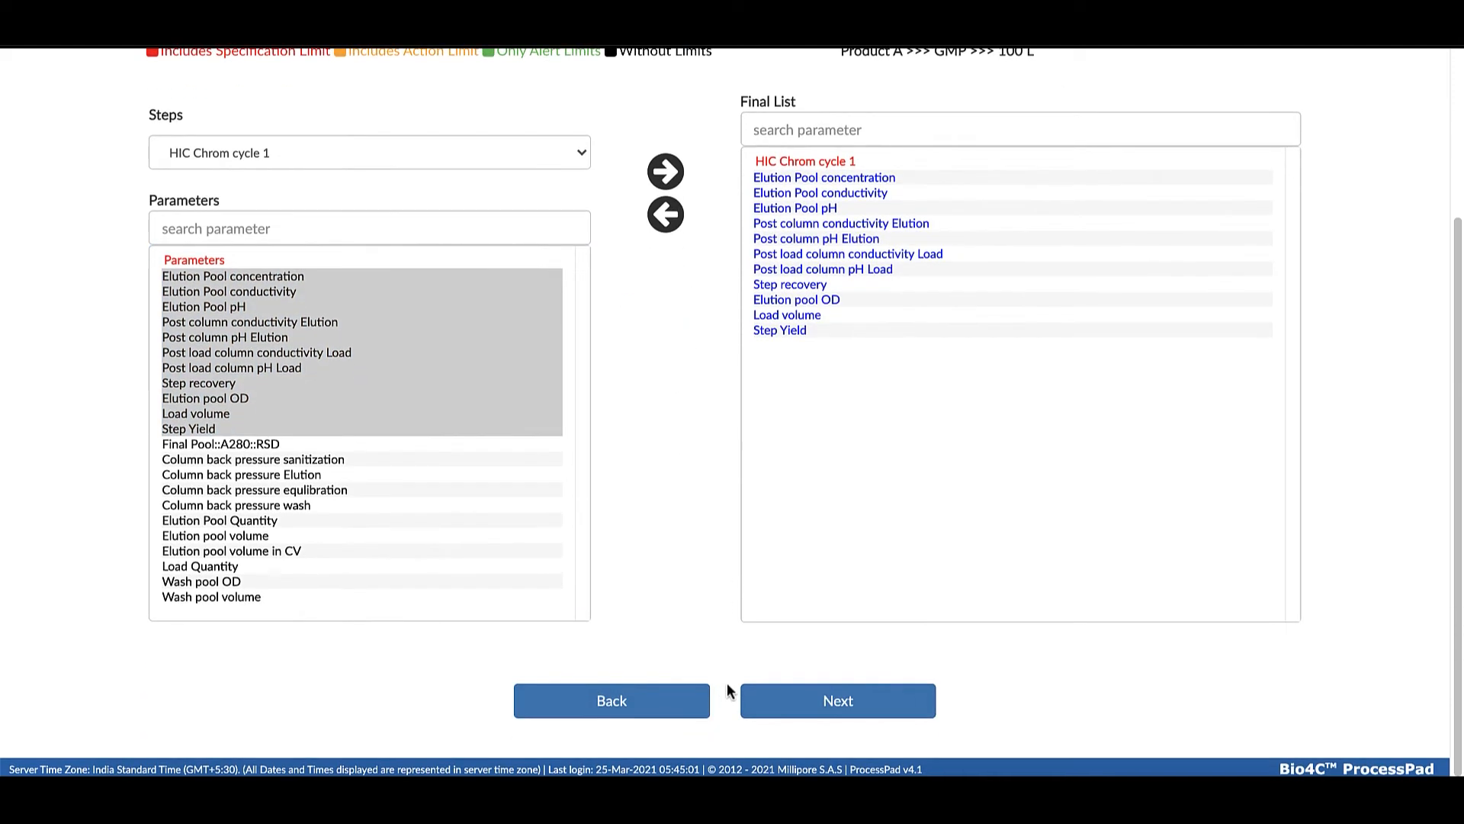
pyautogui.click(755, 700)
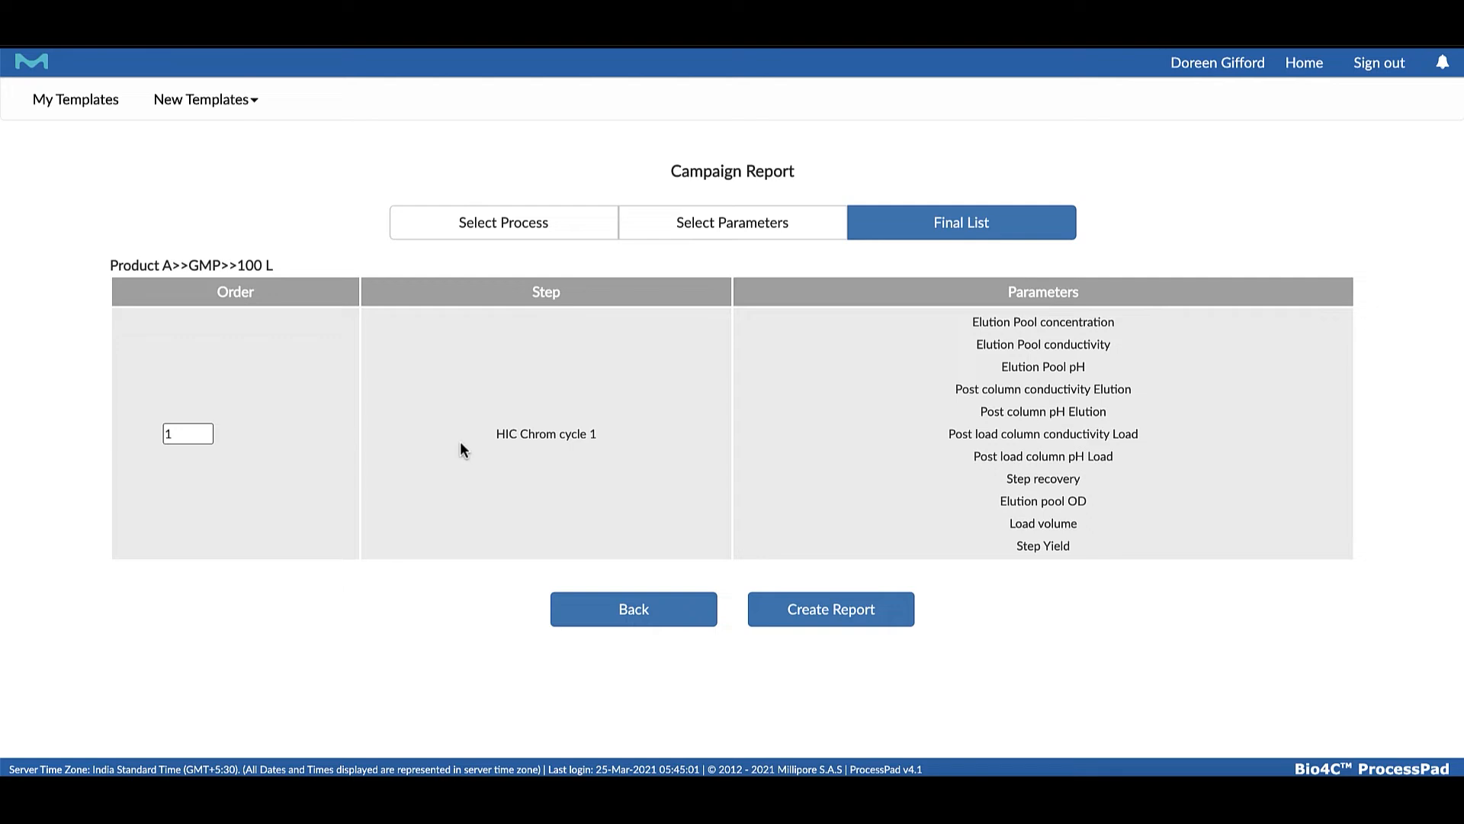
# Create the report template under the name "Campaign Report GMP HIC Chrom Cycle 1"
pyautogui.click(831, 615)
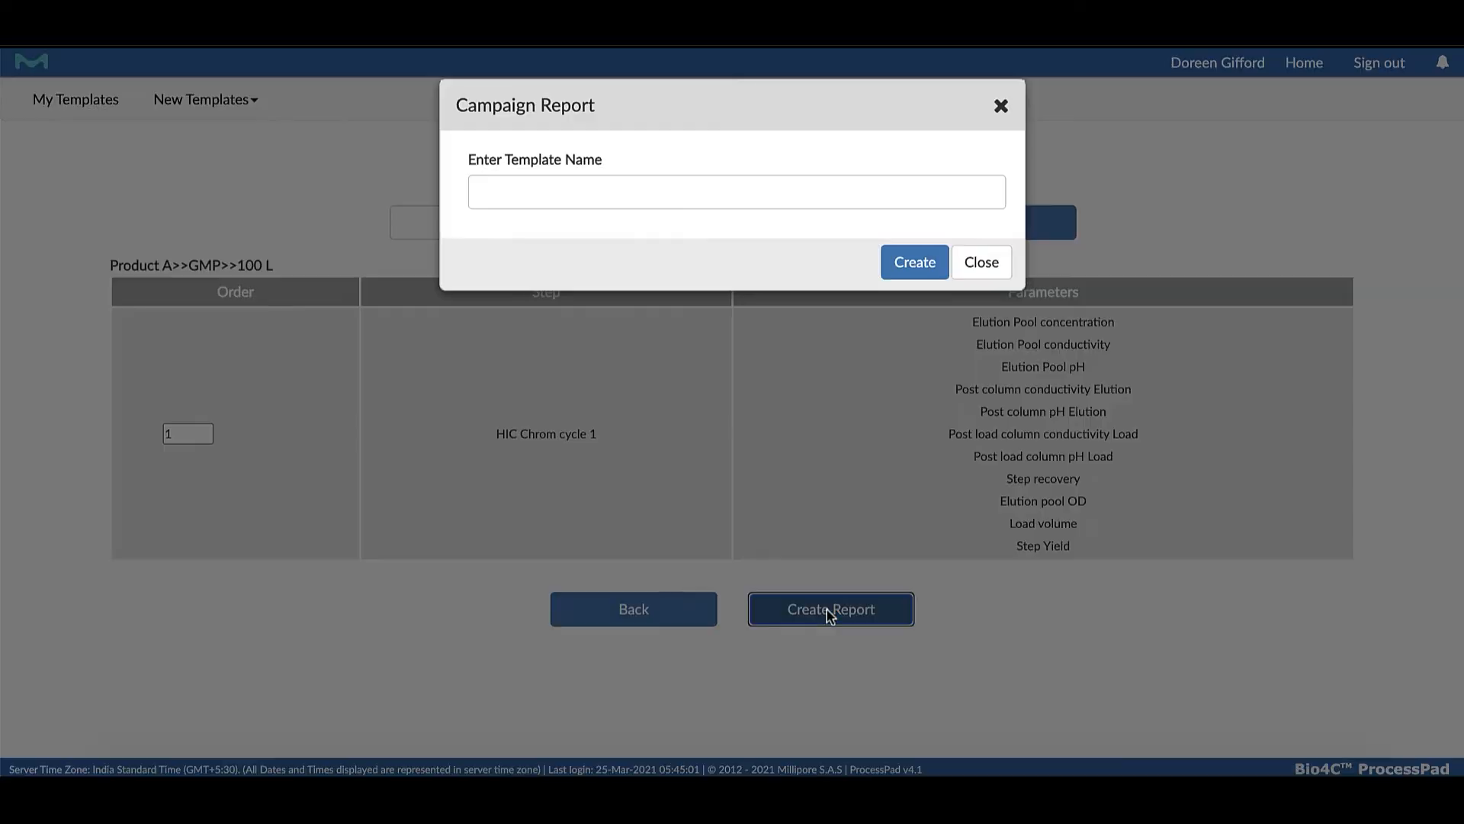
pyautogui.click(705, 196)
pyautogui.write('Campaign Report GMP HIC Chrom Cycle 1')
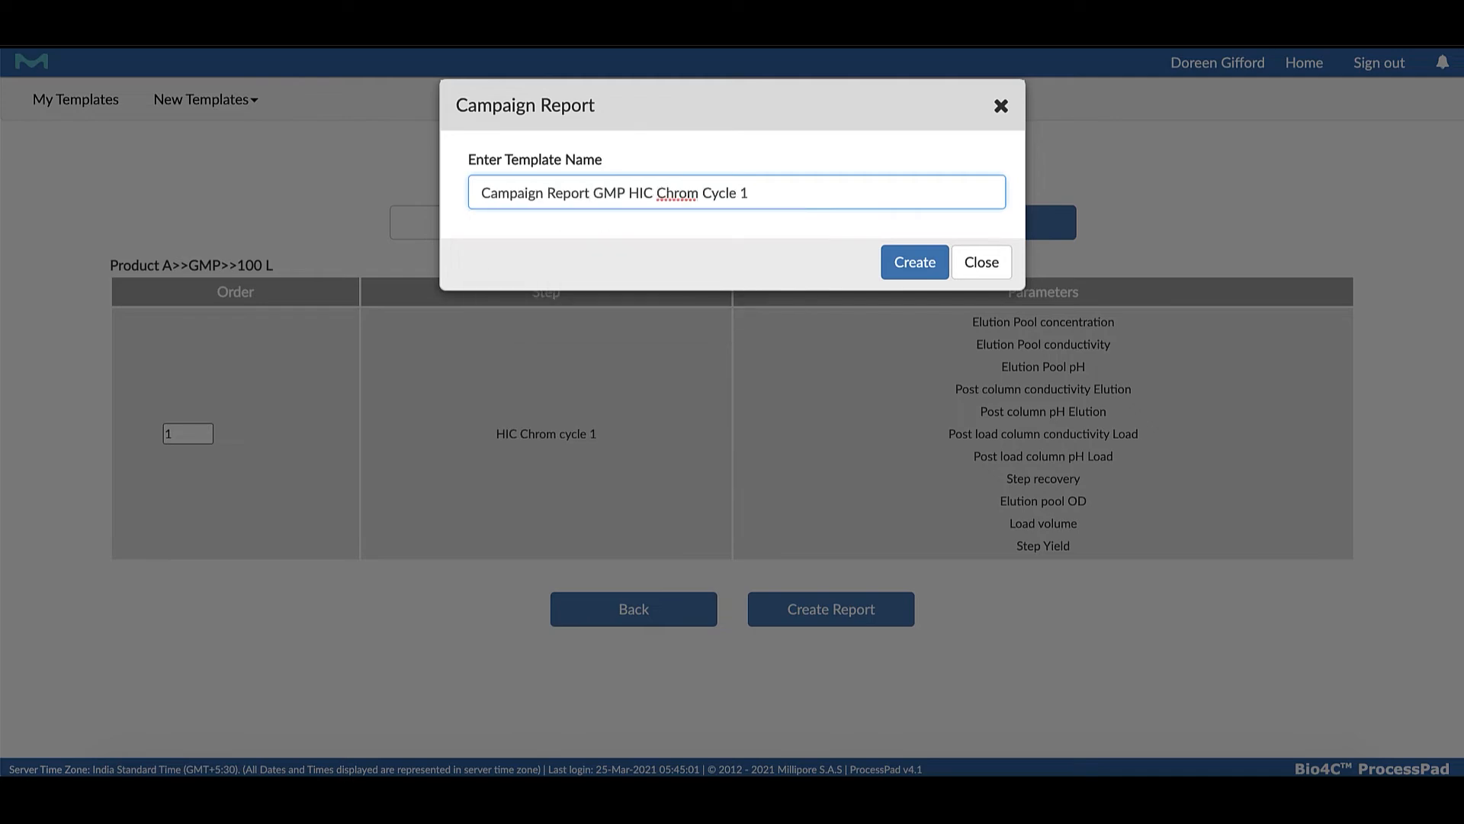
pyautogui.click(908, 263)
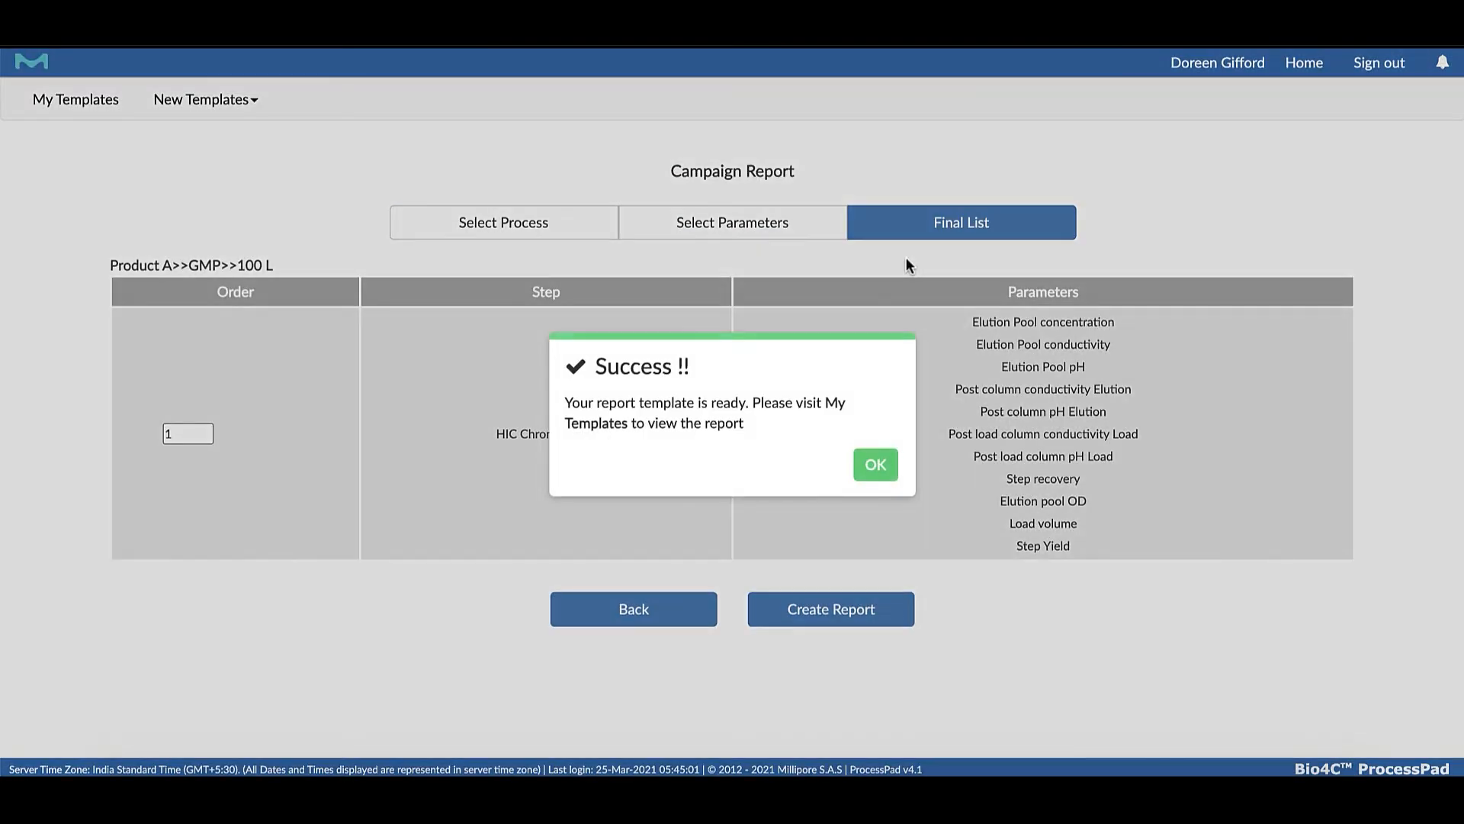
pyautogui.click(880, 467)
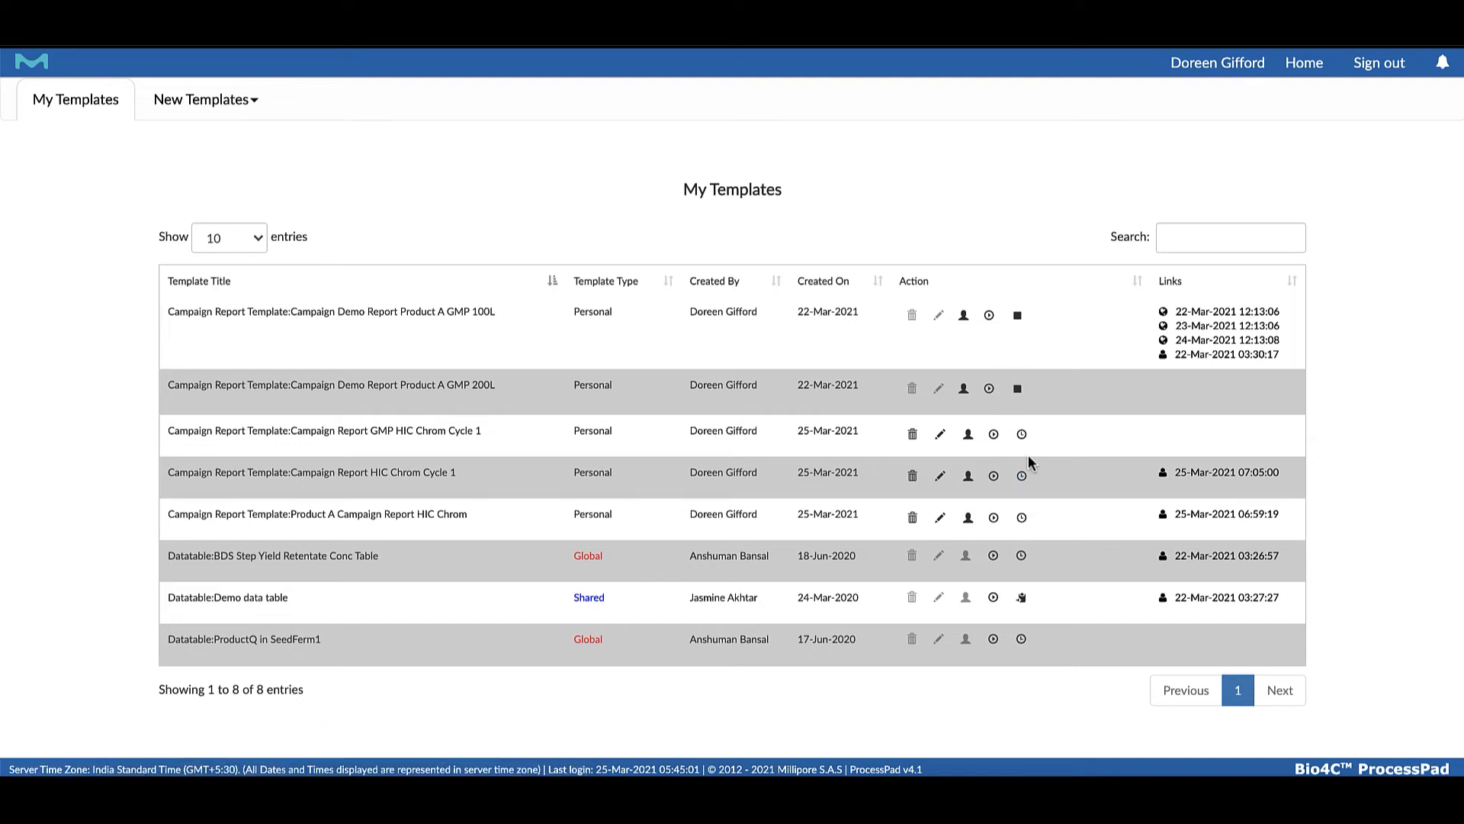
# Start running the Campaign Report HIC Chrom Cycle 1 template with a time range from 03/01/2011 to a date in March 2021
pyautogui.click(994, 475)
pyautogui.click(716, 316)
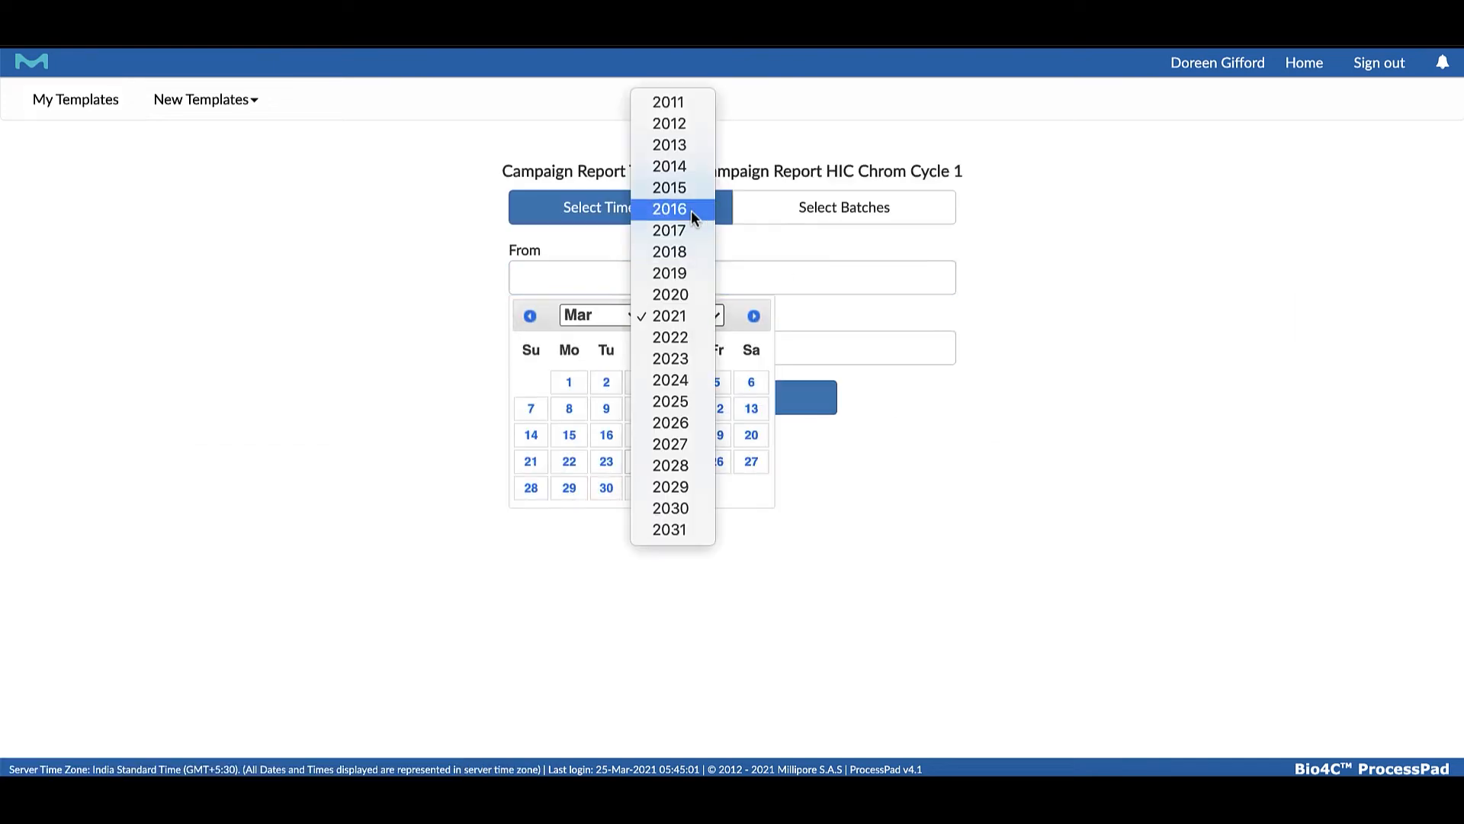
pyautogui.click(669, 103)
pyautogui.click(606, 382)
pyautogui.click(640, 347)
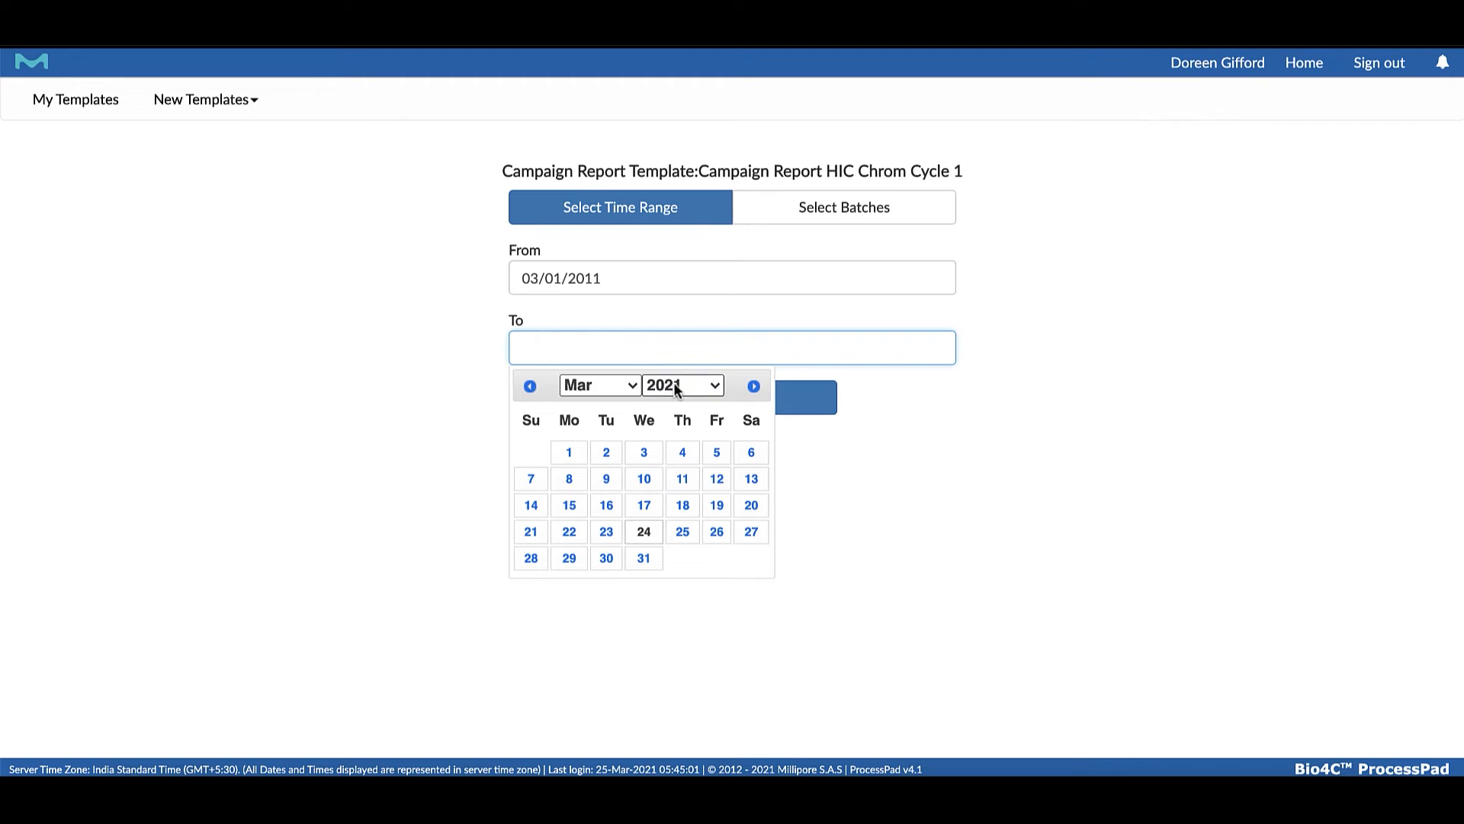
pyautogui.click(620, 535)
pyautogui.click(734, 401)
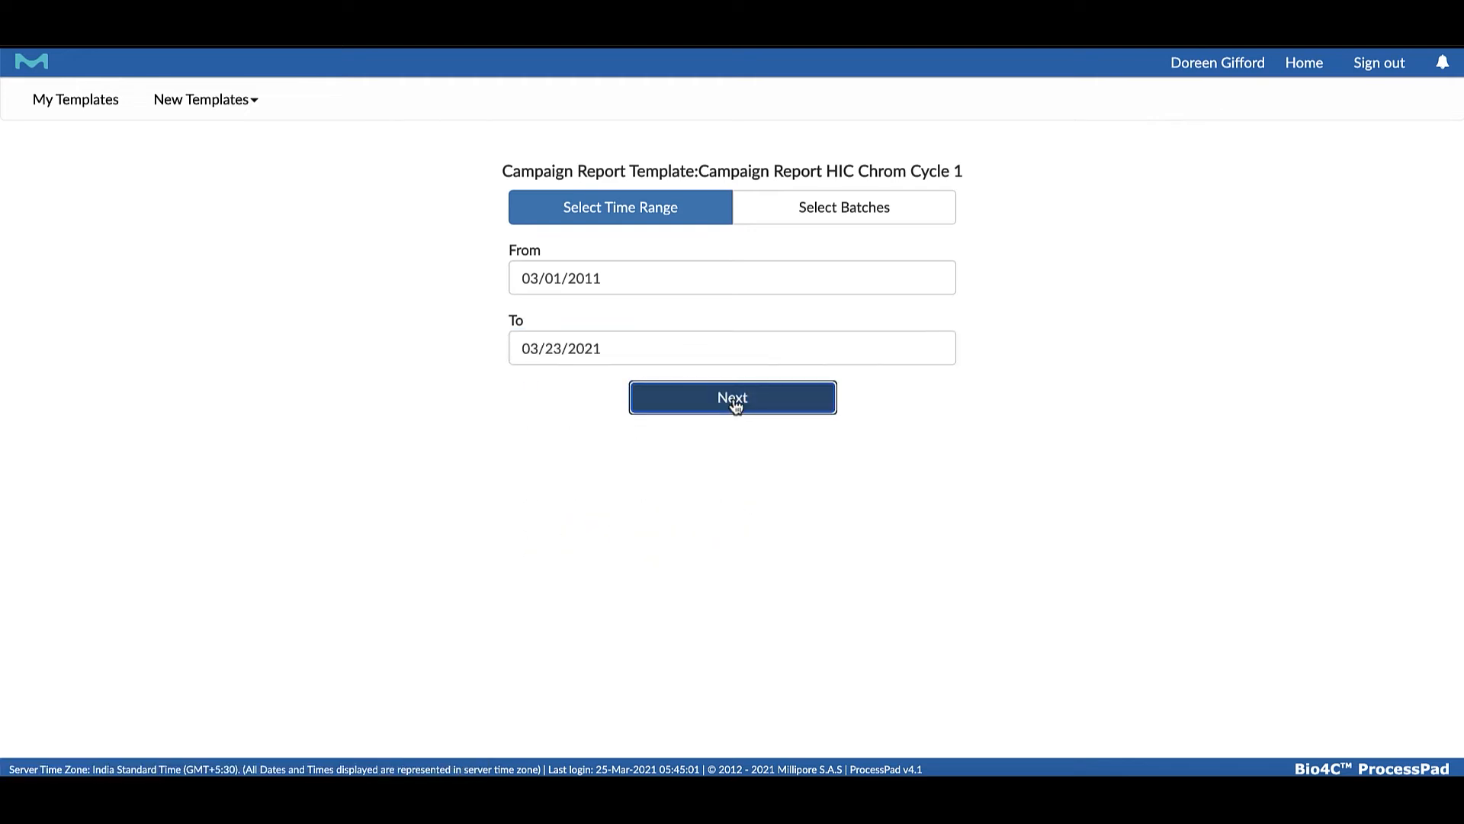
# Select HIC Chrom cycle 1 batches Lot1 through Lot12, create the report and return to the template list
pyautogui.click(951, 282)
pyautogui.click(890, 343)
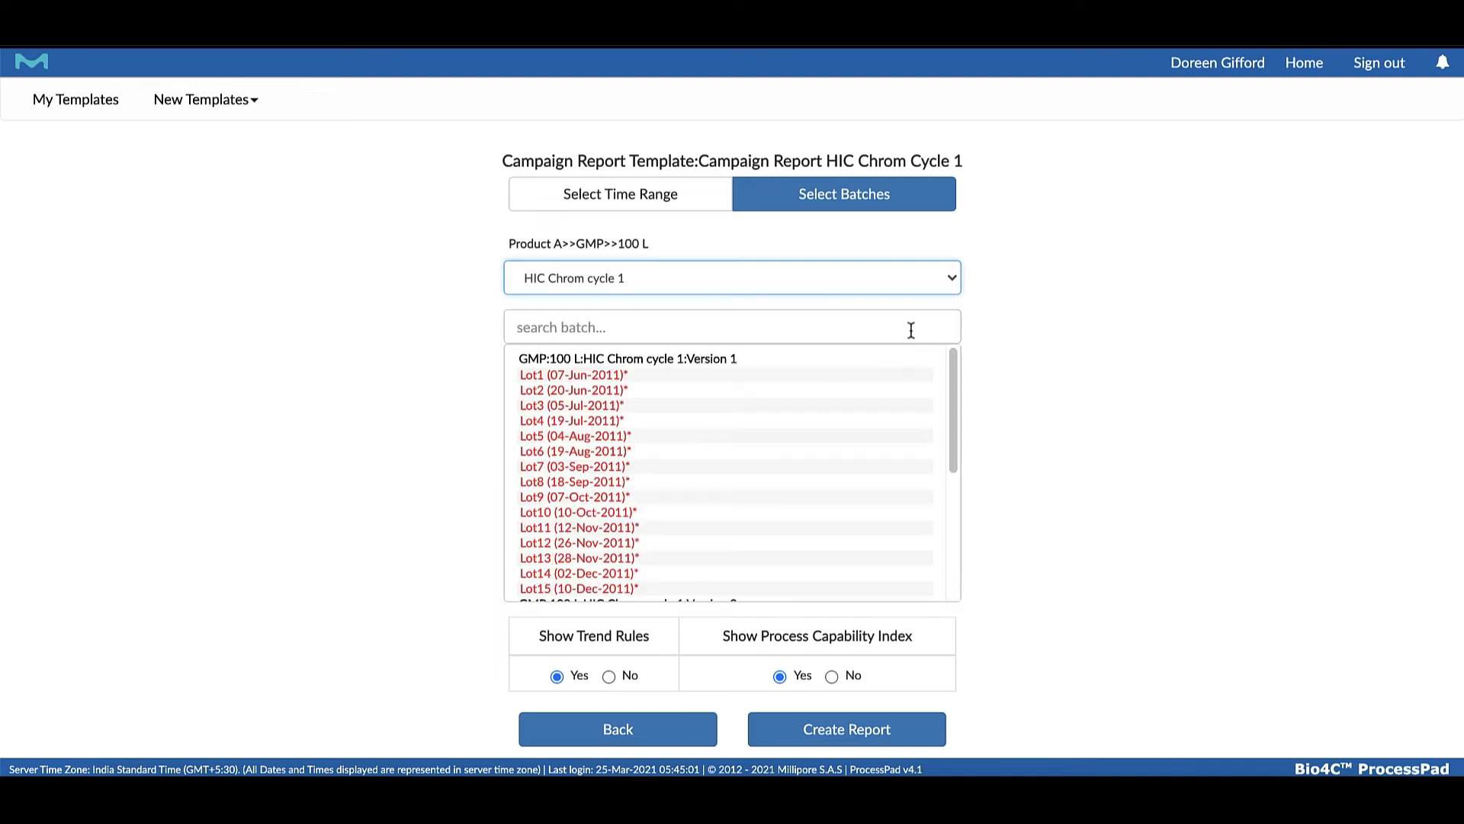
pyautogui.moveTo(584, 375); pyautogui.dragTo(610, 542)
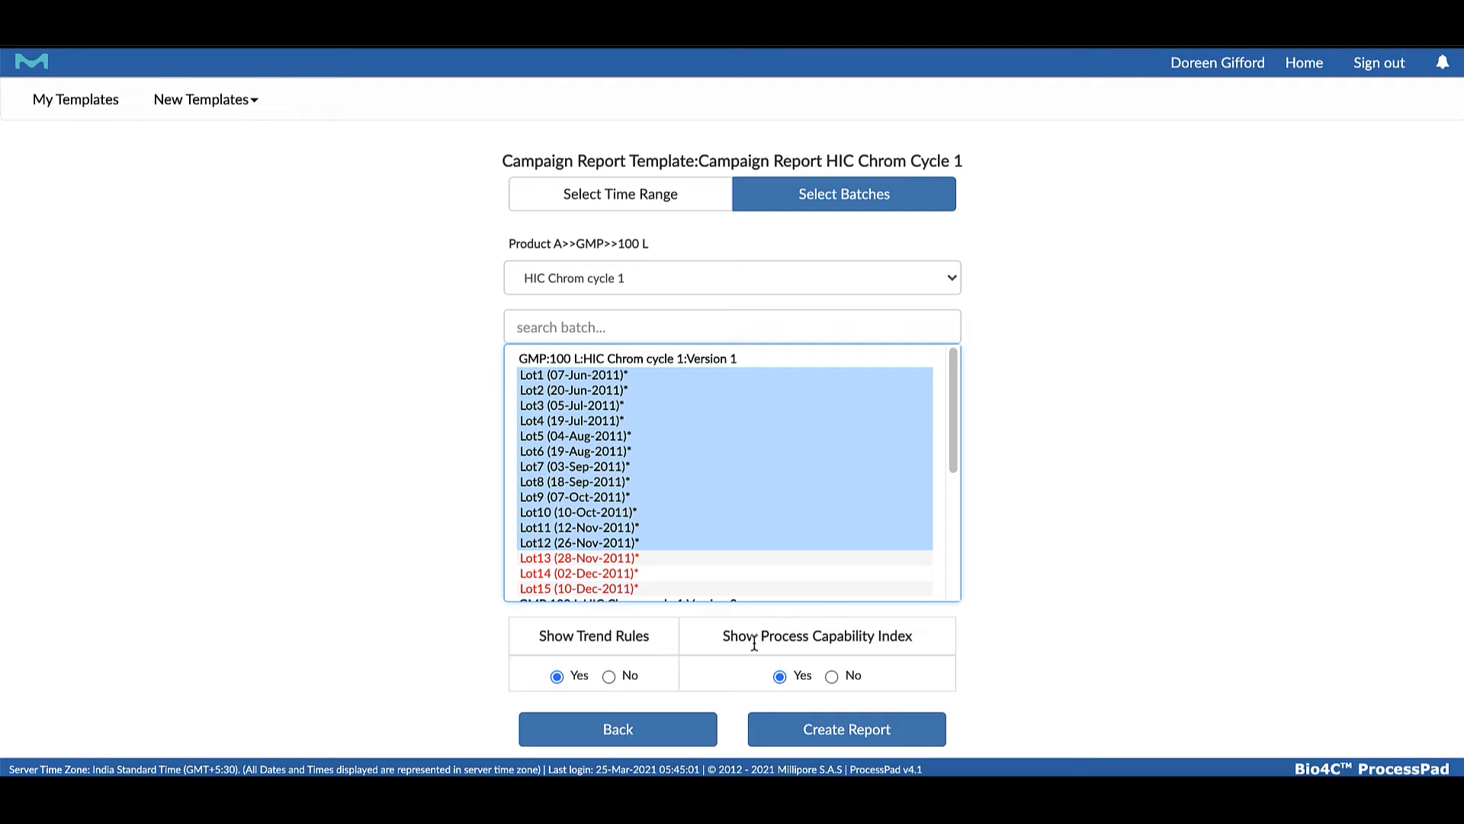
pyautogui.click(903, 732)
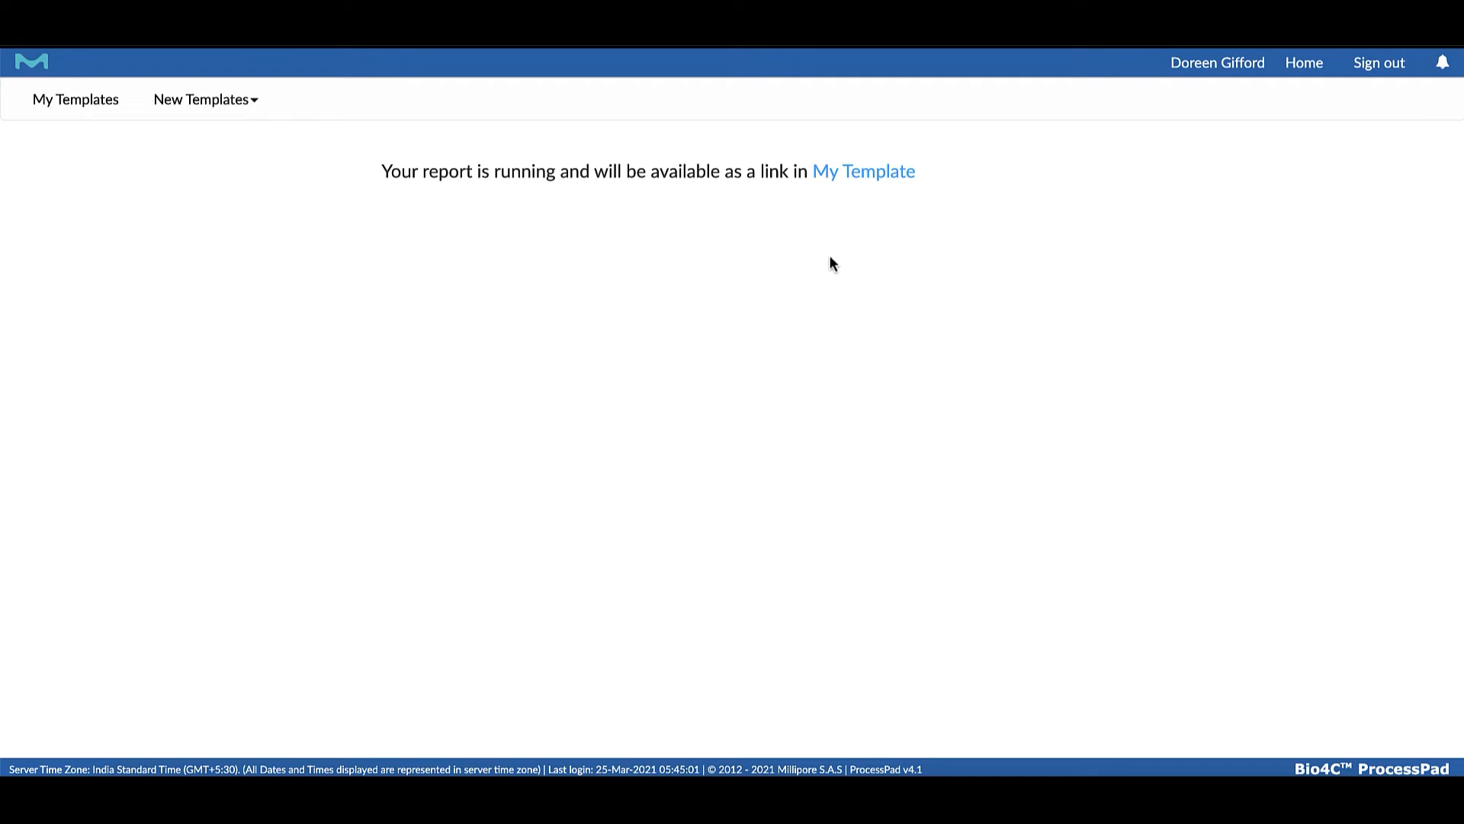
pyautogui.click(866, 173)
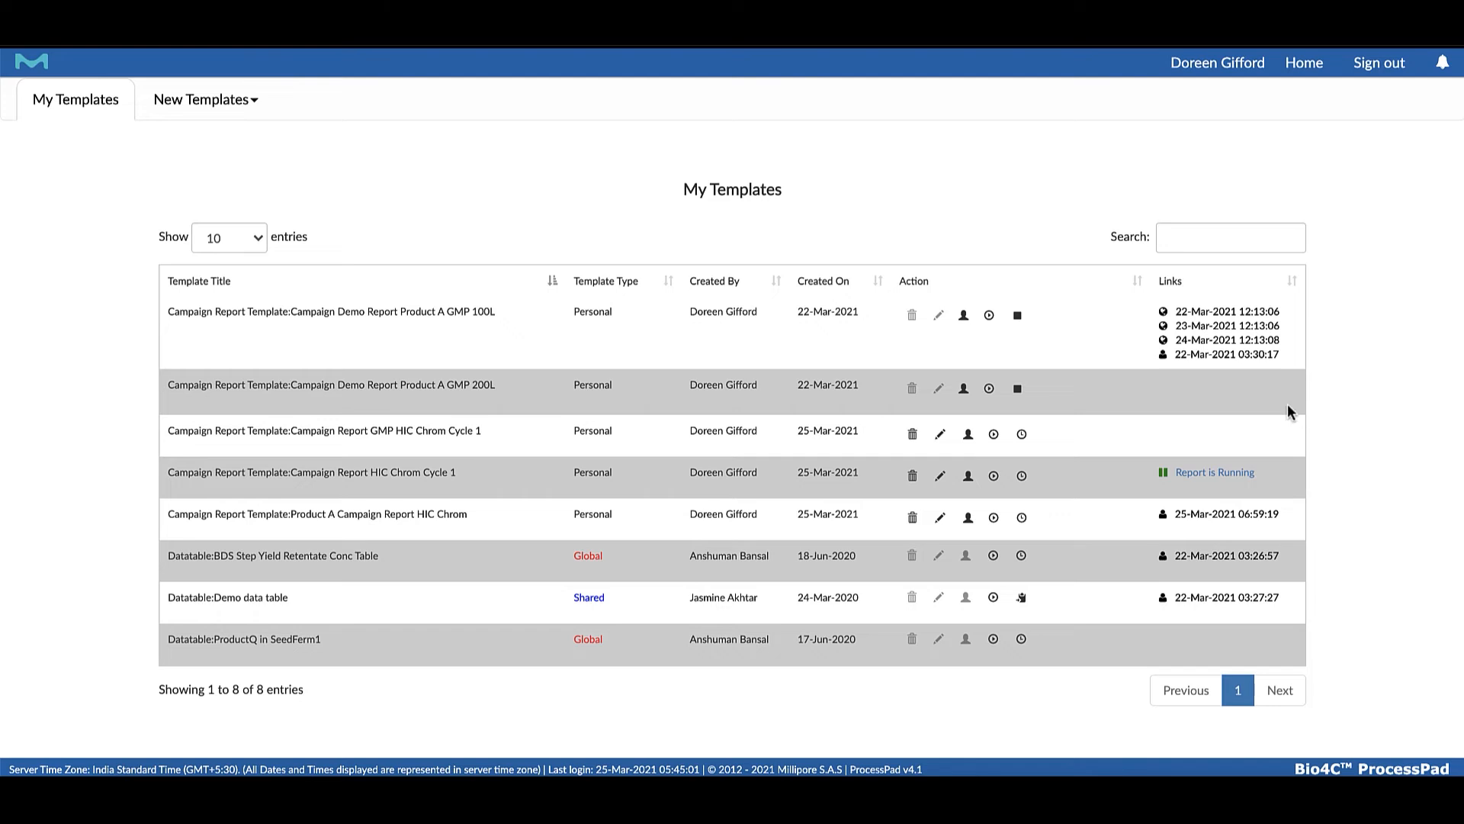
# Open the 24-Mar-2021 report of Campaign Demo Report Product A GMP 100L and examine its batch lists, trend charts, limits and data tables
pyautogui.click(1220, 341)
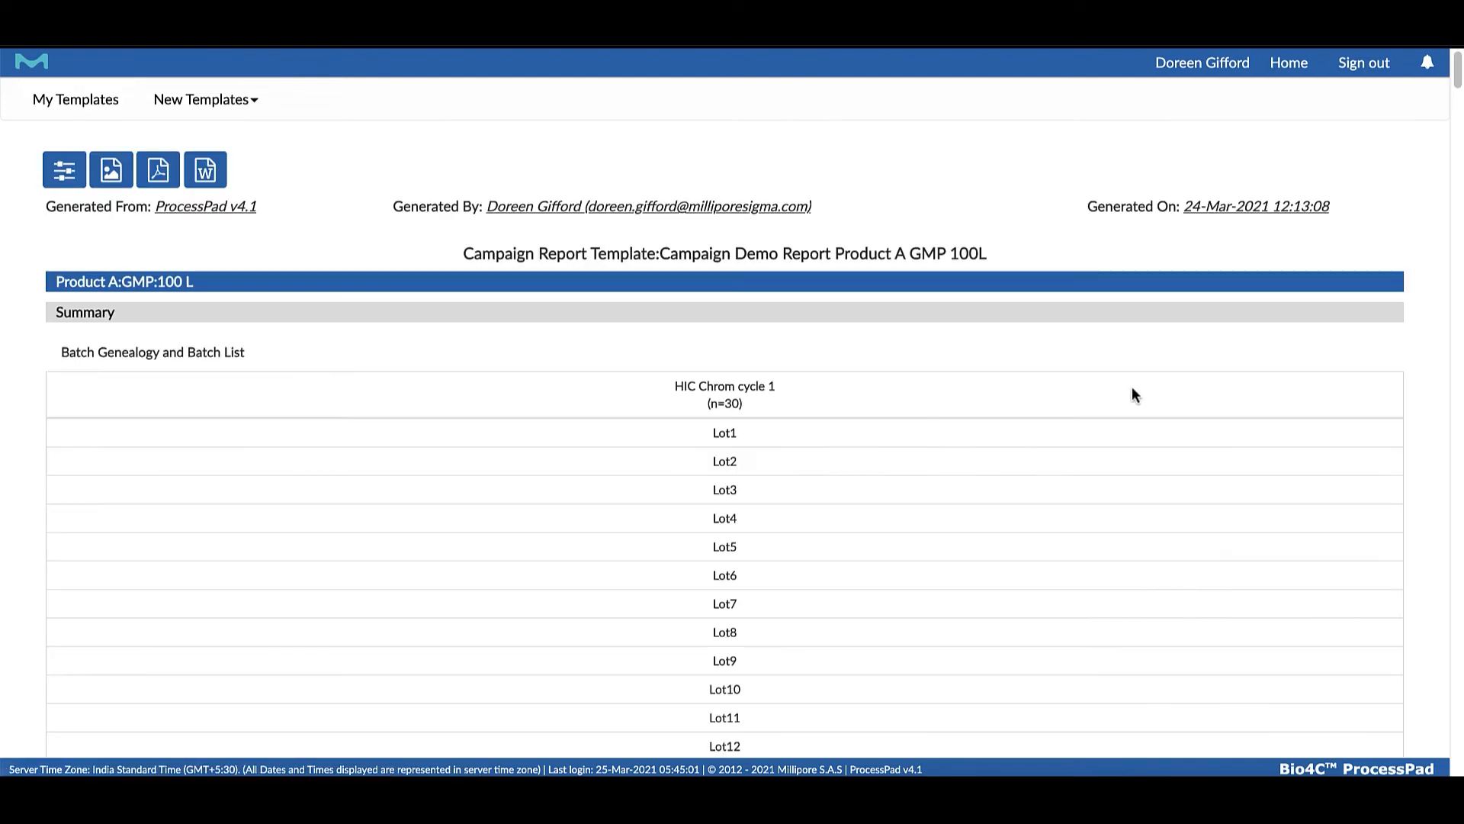
pyautogui.scroll(-2, 1039, 456)
pyautogui.scroll(-11, 1041, 457)
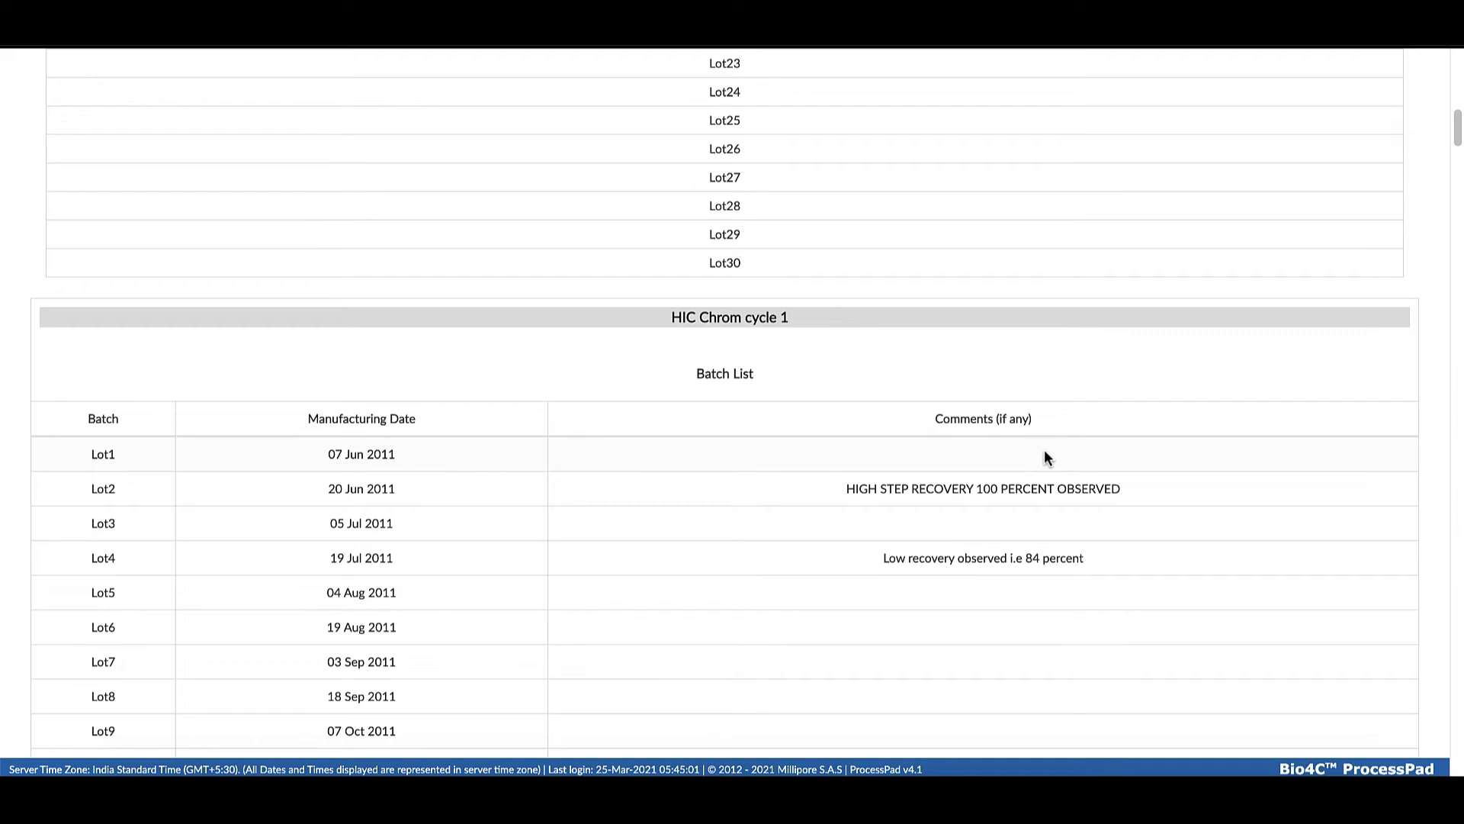
pyautogui.scroll(-4, 1044, 456)
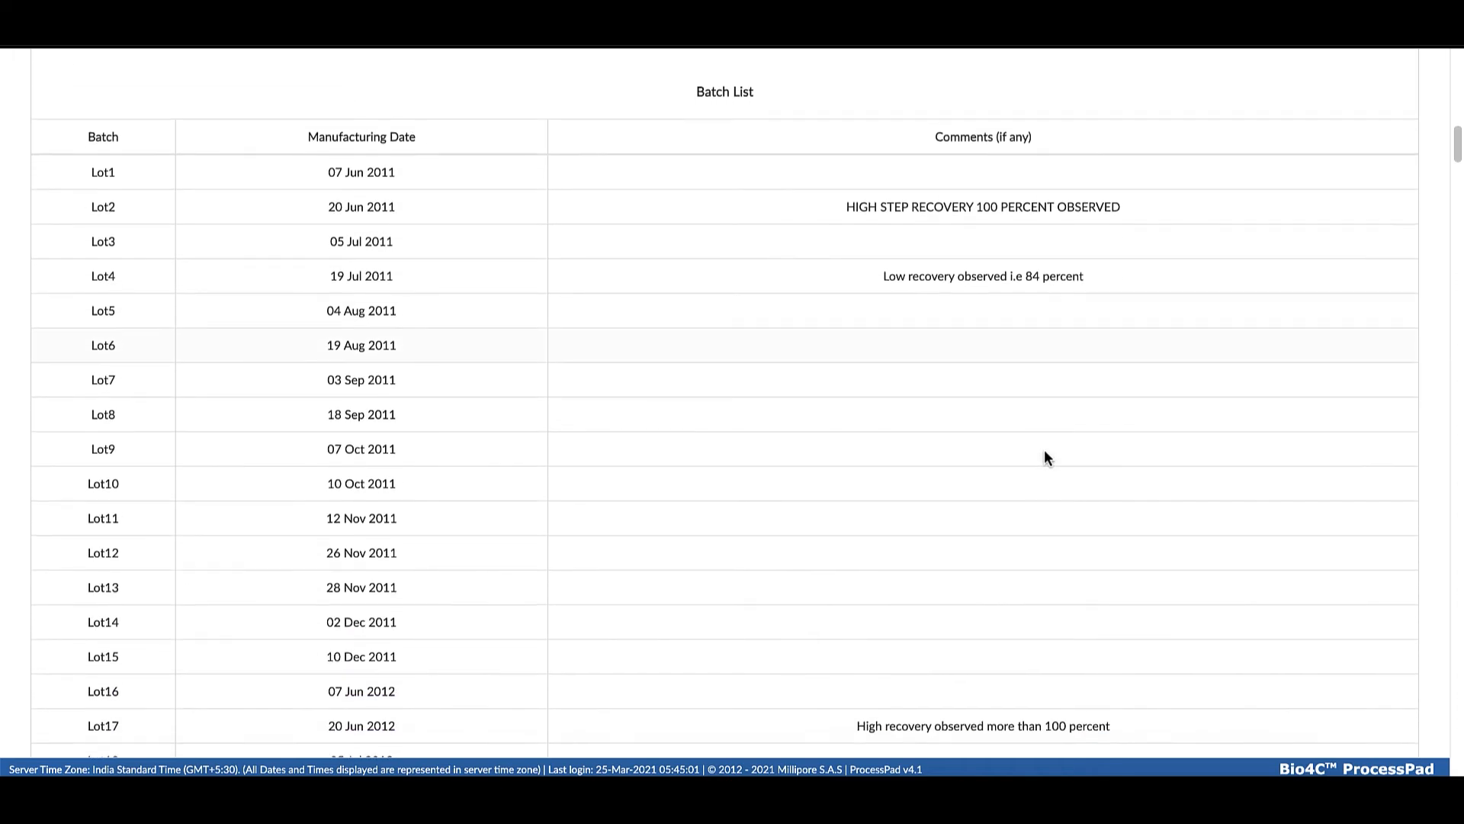
pyautogui.scroll(-15, 1046, 448)
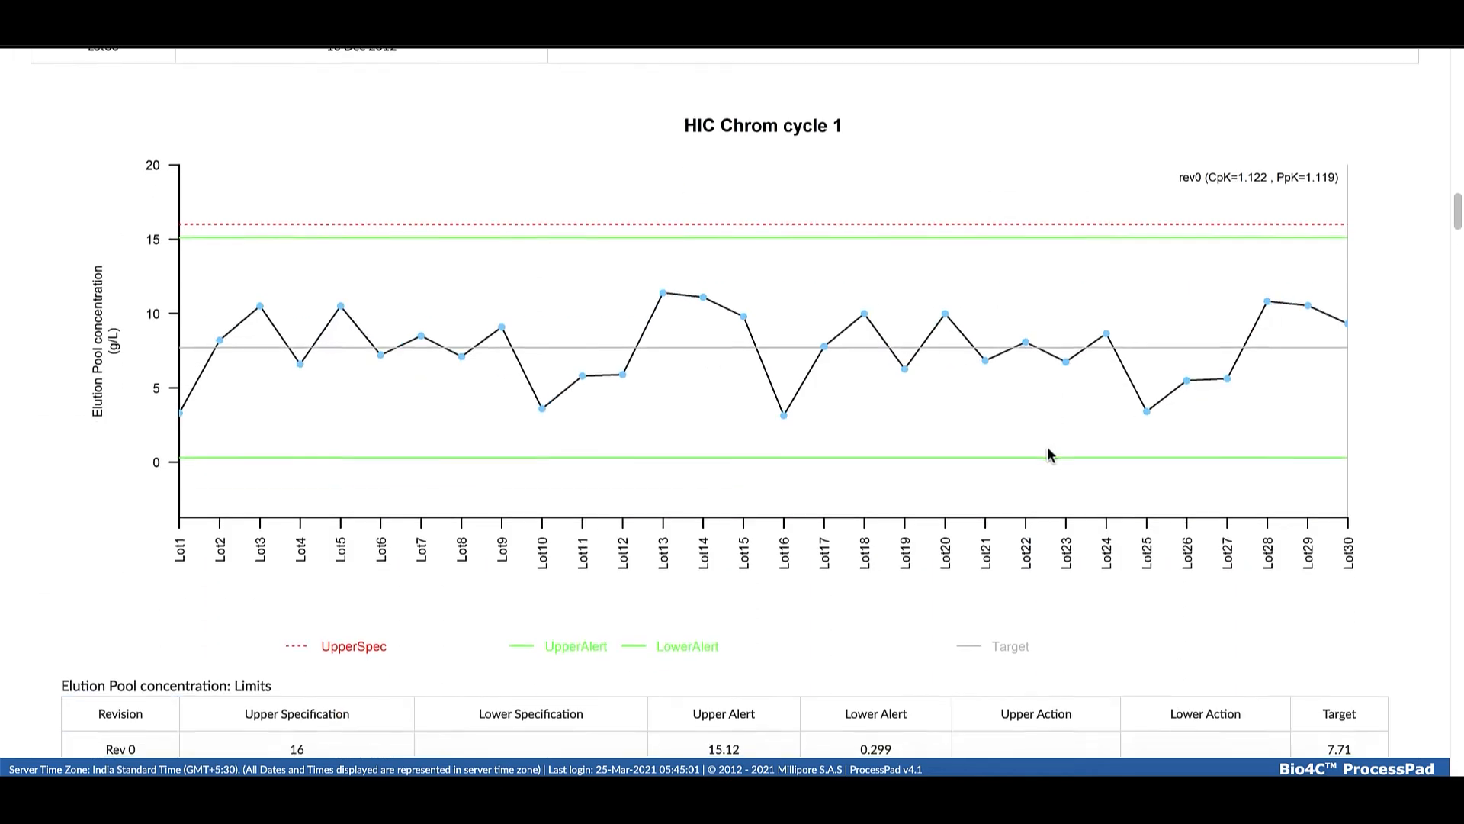
pyautogui.scroll(-7, 918, 471)
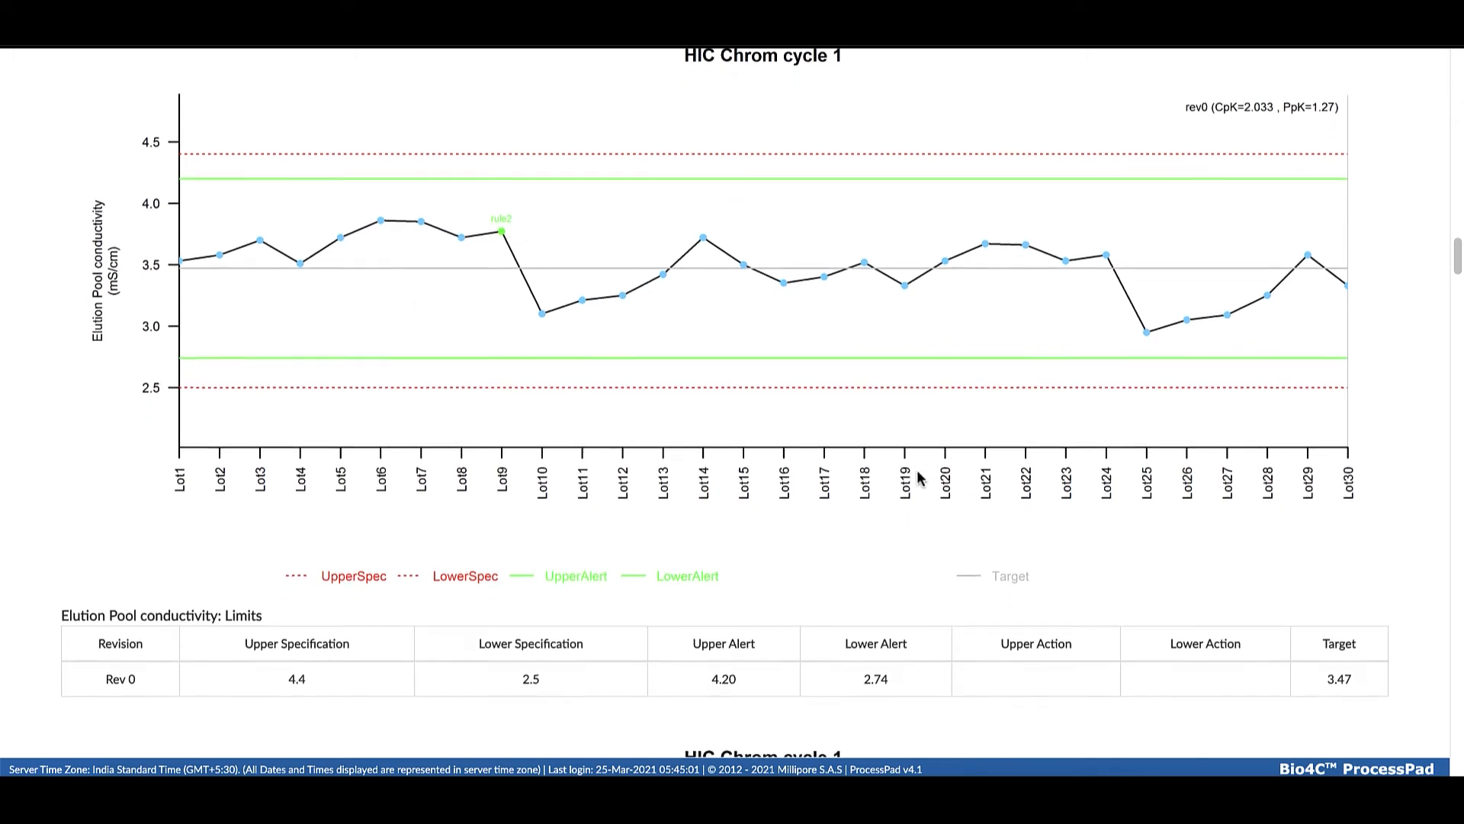
pyautogui.scroll(-12, 918, 473)
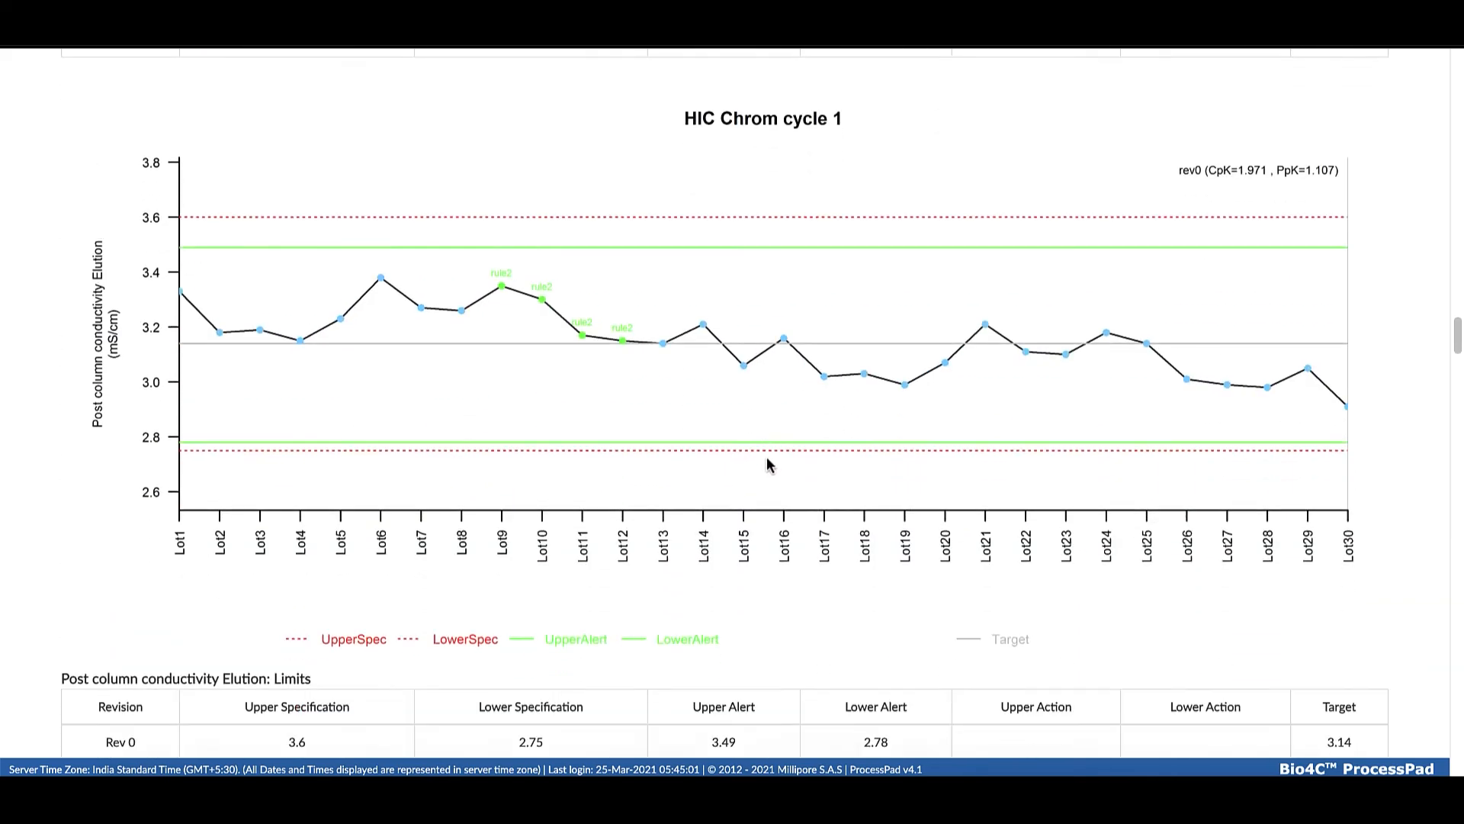
pyautogui.scroll(-20, 748, 456)
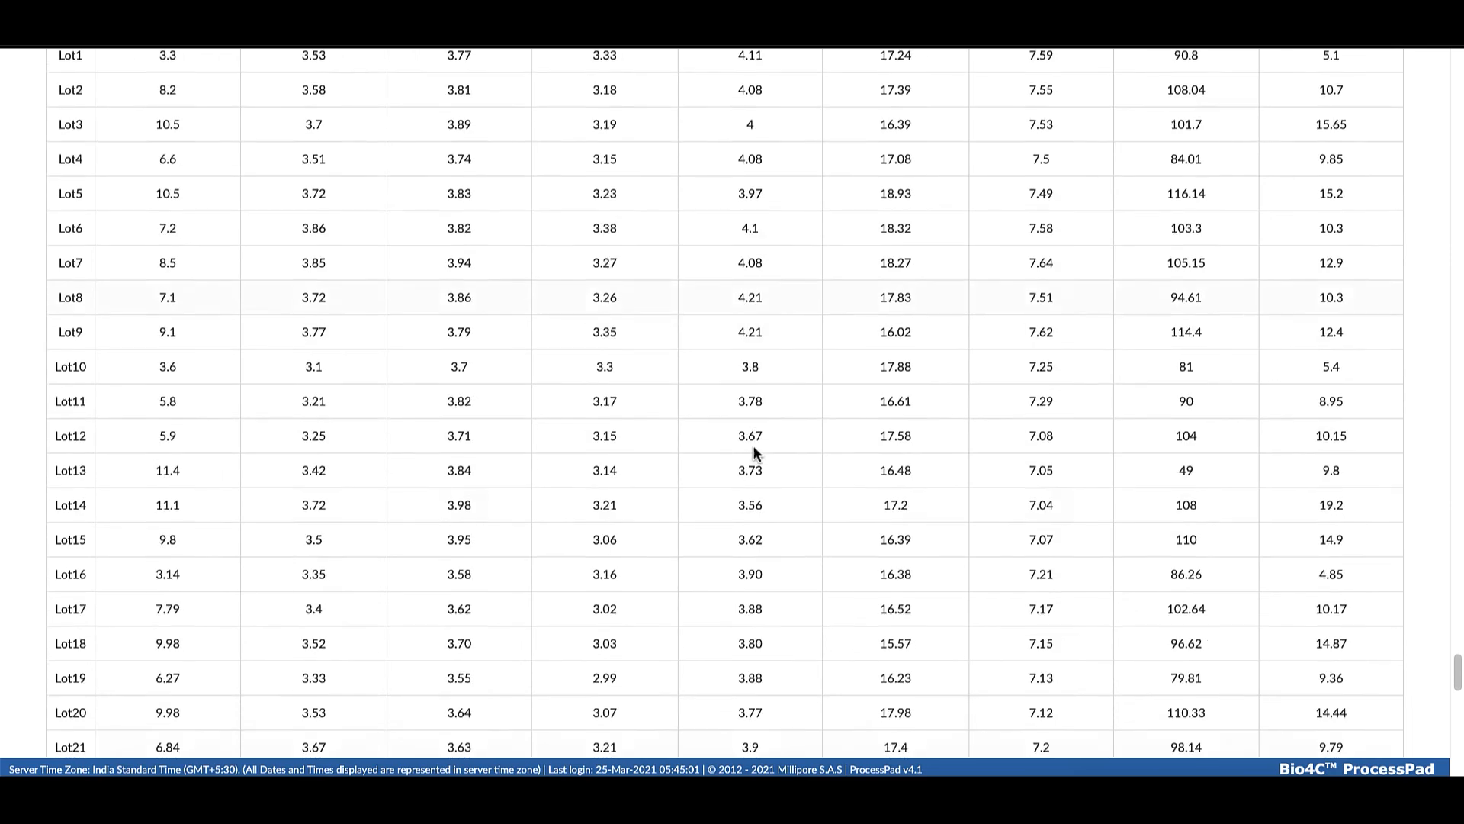
pyautogui.scroll(-1, 752, 445)
pyautogui.scroll(20, 755, 445)
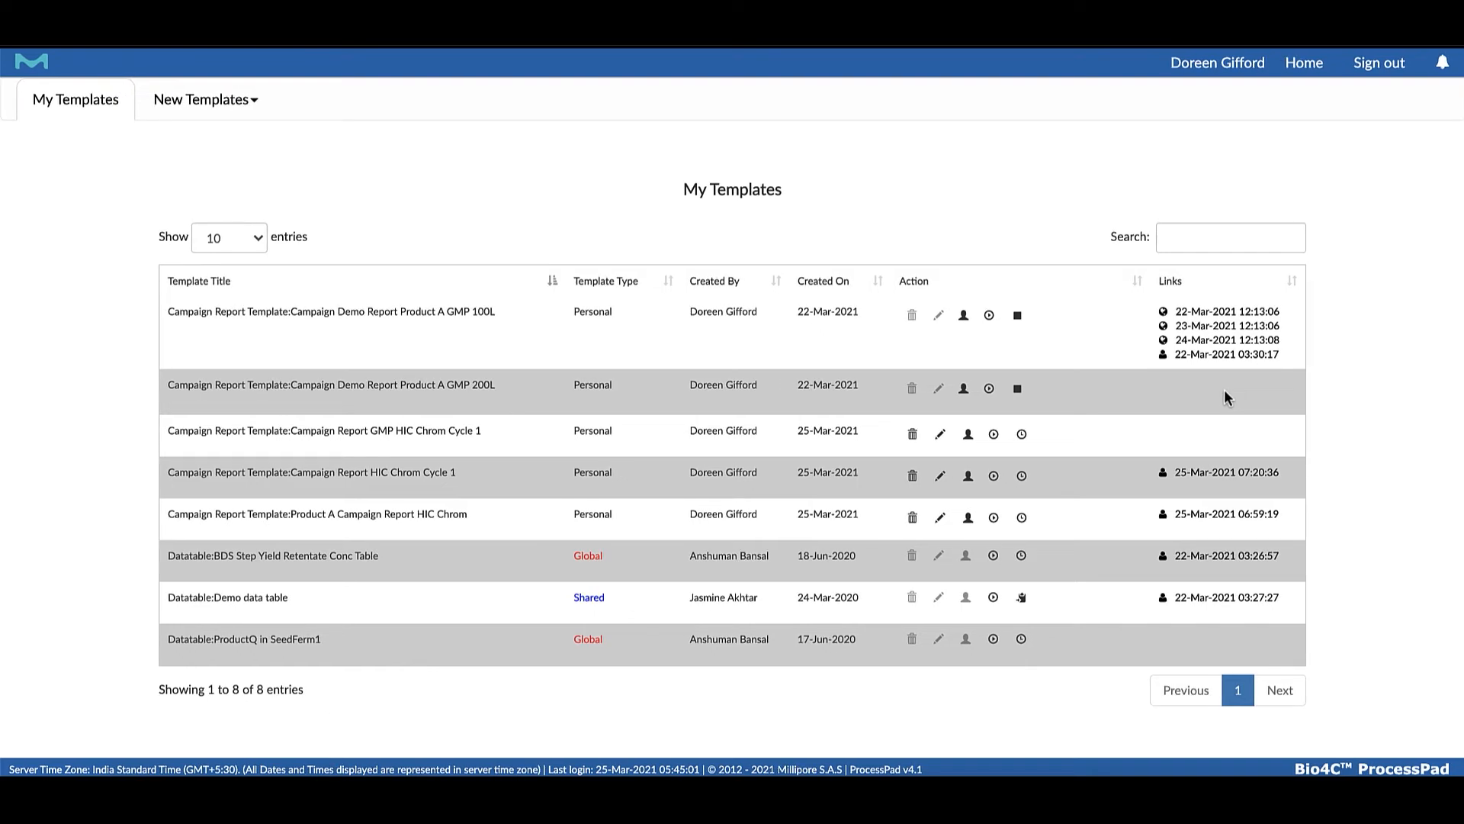
# Start scheduling the Campaign Report GMP HIC Chrom Cycle 1 template, choose its reference step and proceed through batch selection to the frequency settings
pyautogui.click(1018, 437)
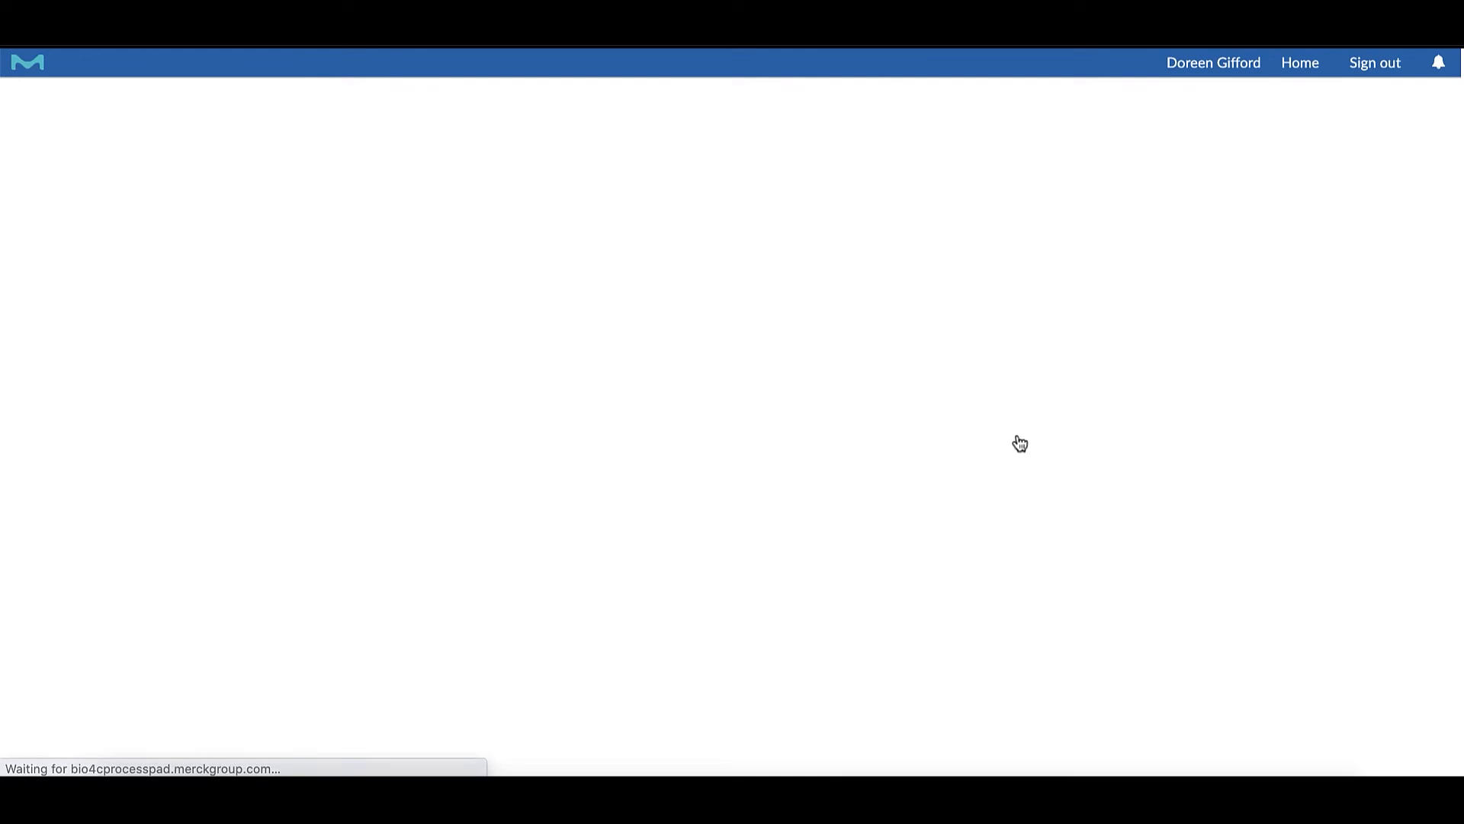
pyautogui.click(887, 310)
pyautogui.click(831, 322)
pyautogui.click(755, 356)
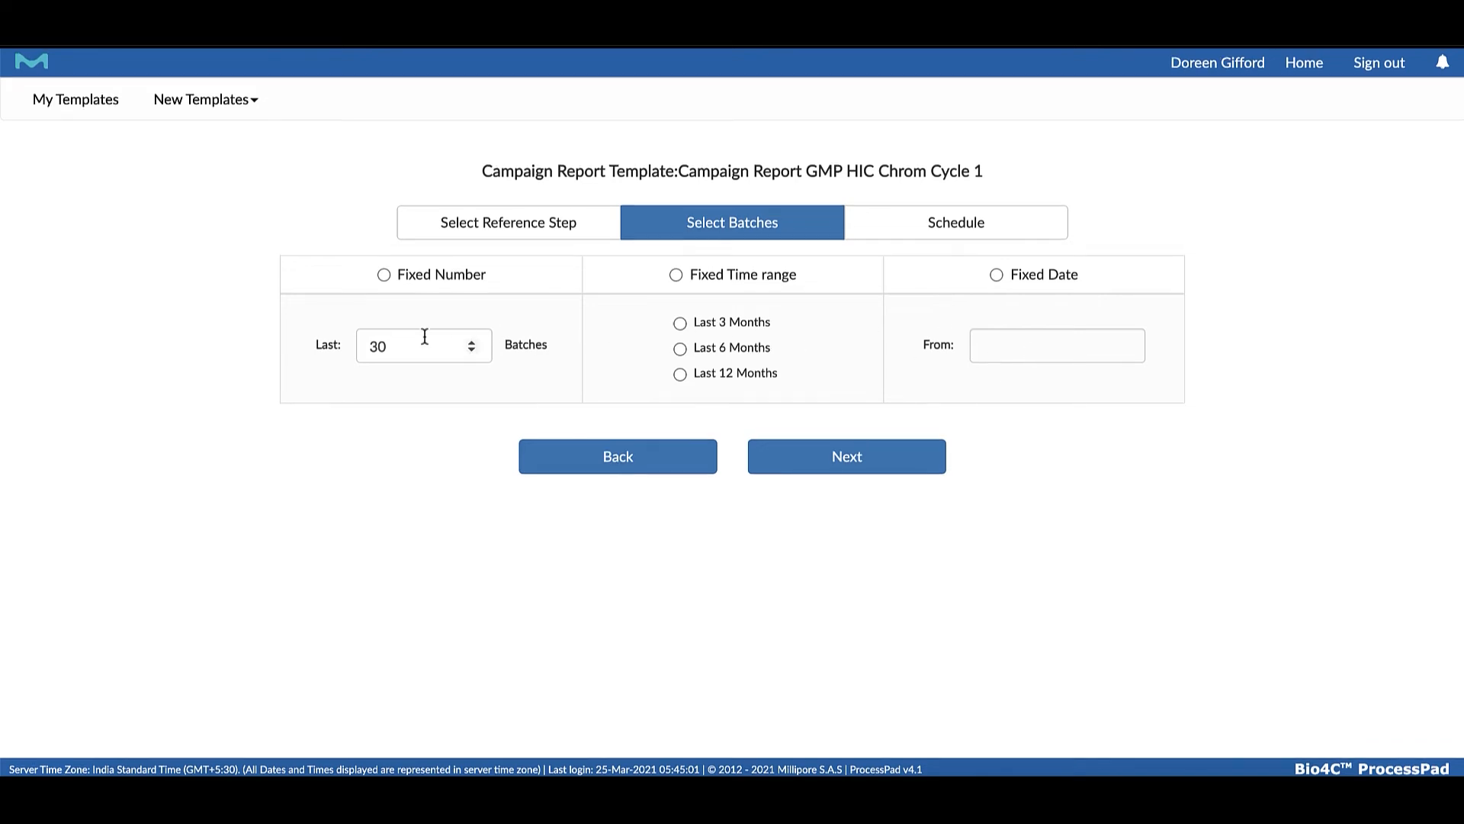
pyautogui.click(818, 465)
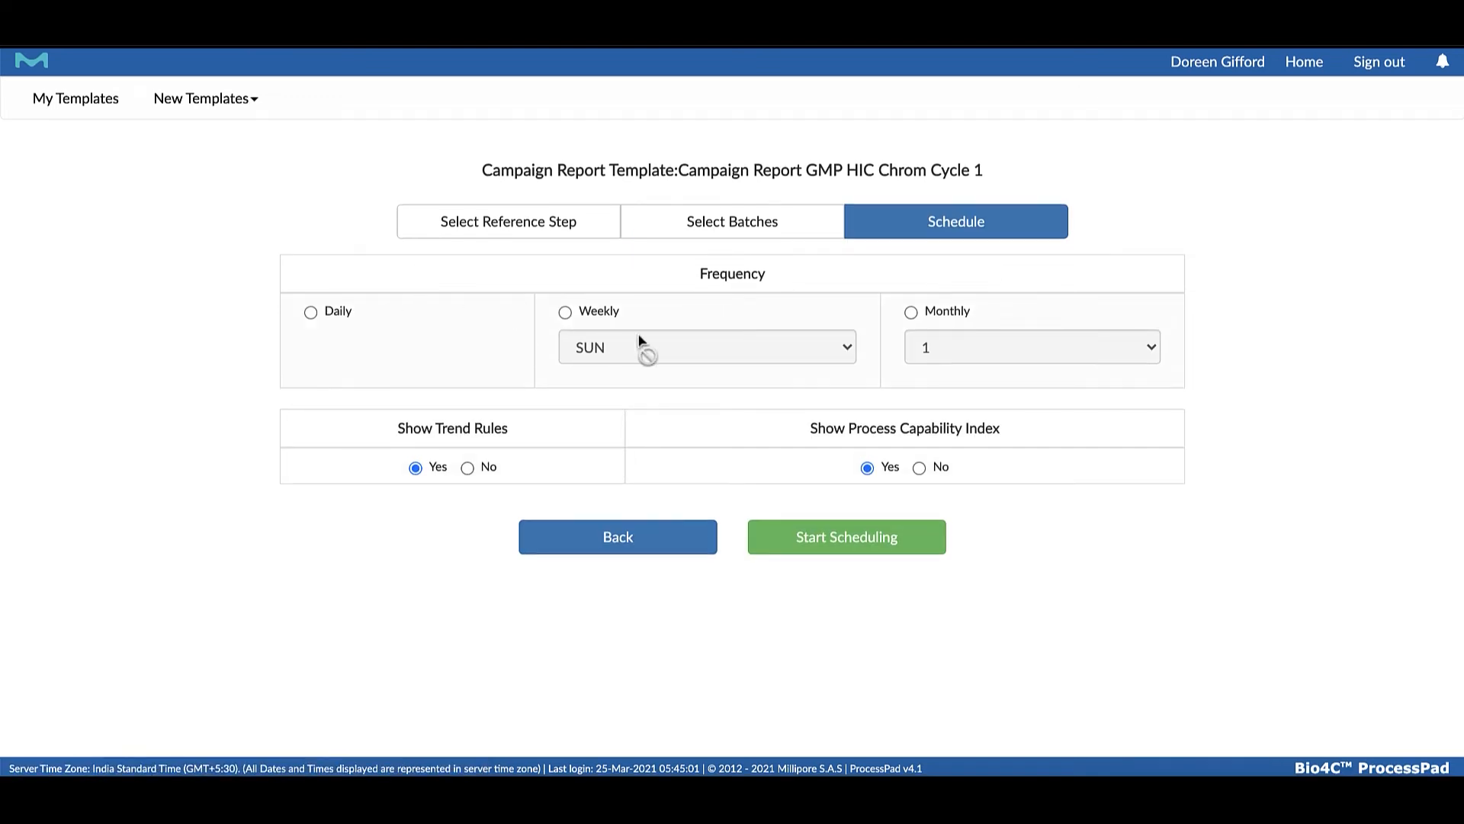
# Schedule the report to run weekly on Sunday and return to the template list
pyautogui.click(565, 313)
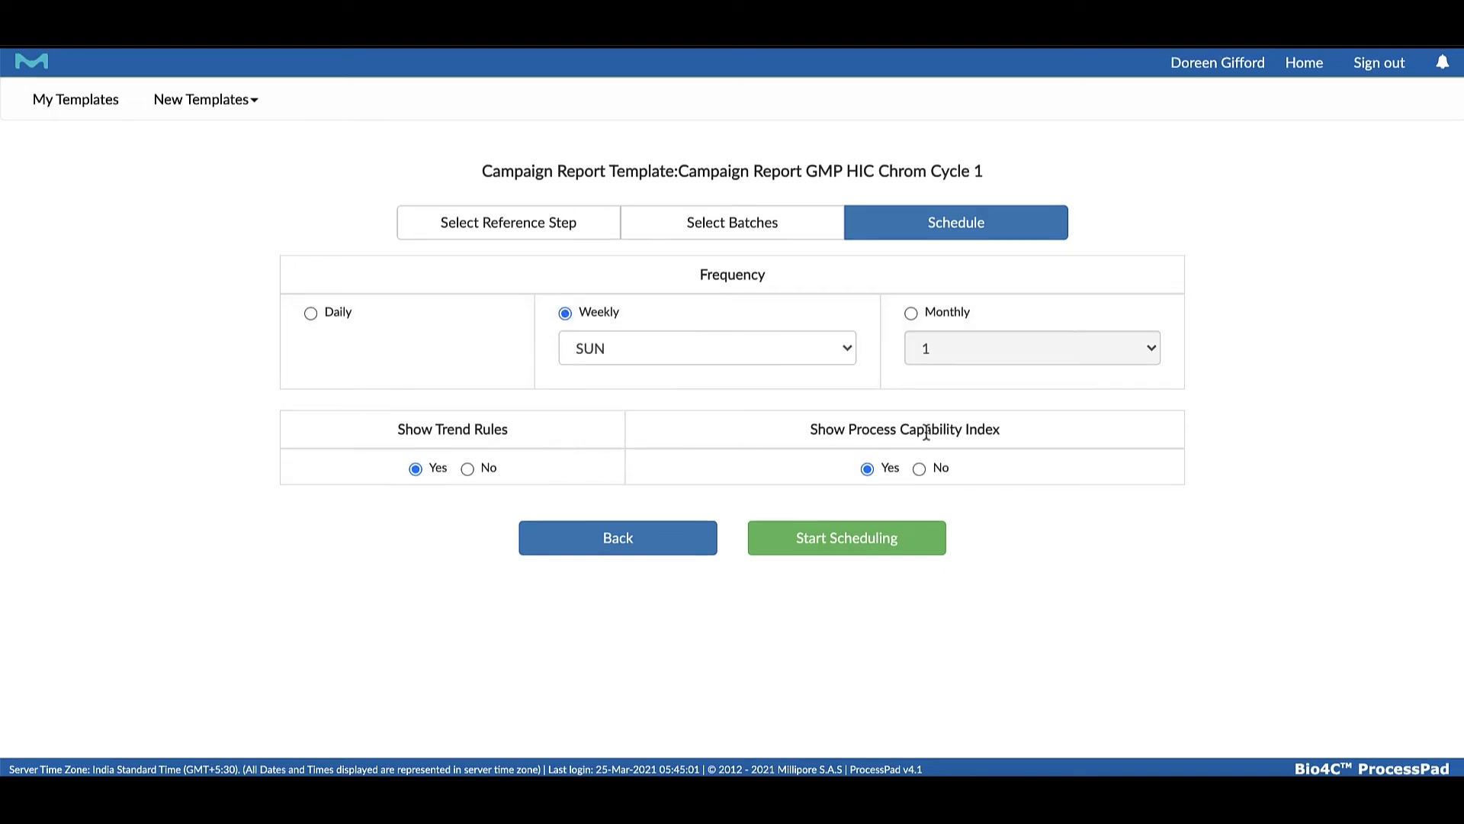
pyautogui.click(846, 547)
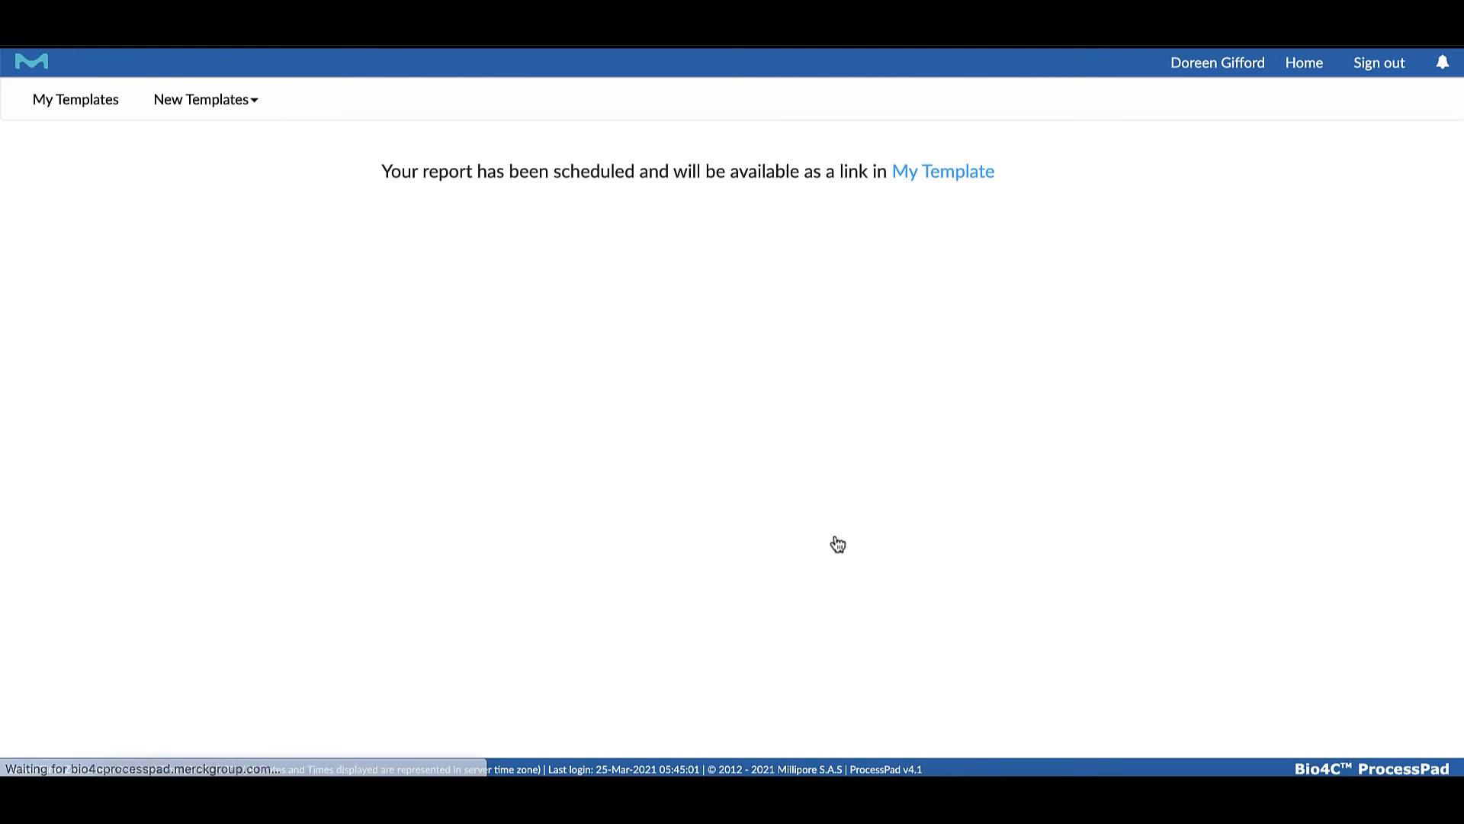
pyautogui.click(966, 177)
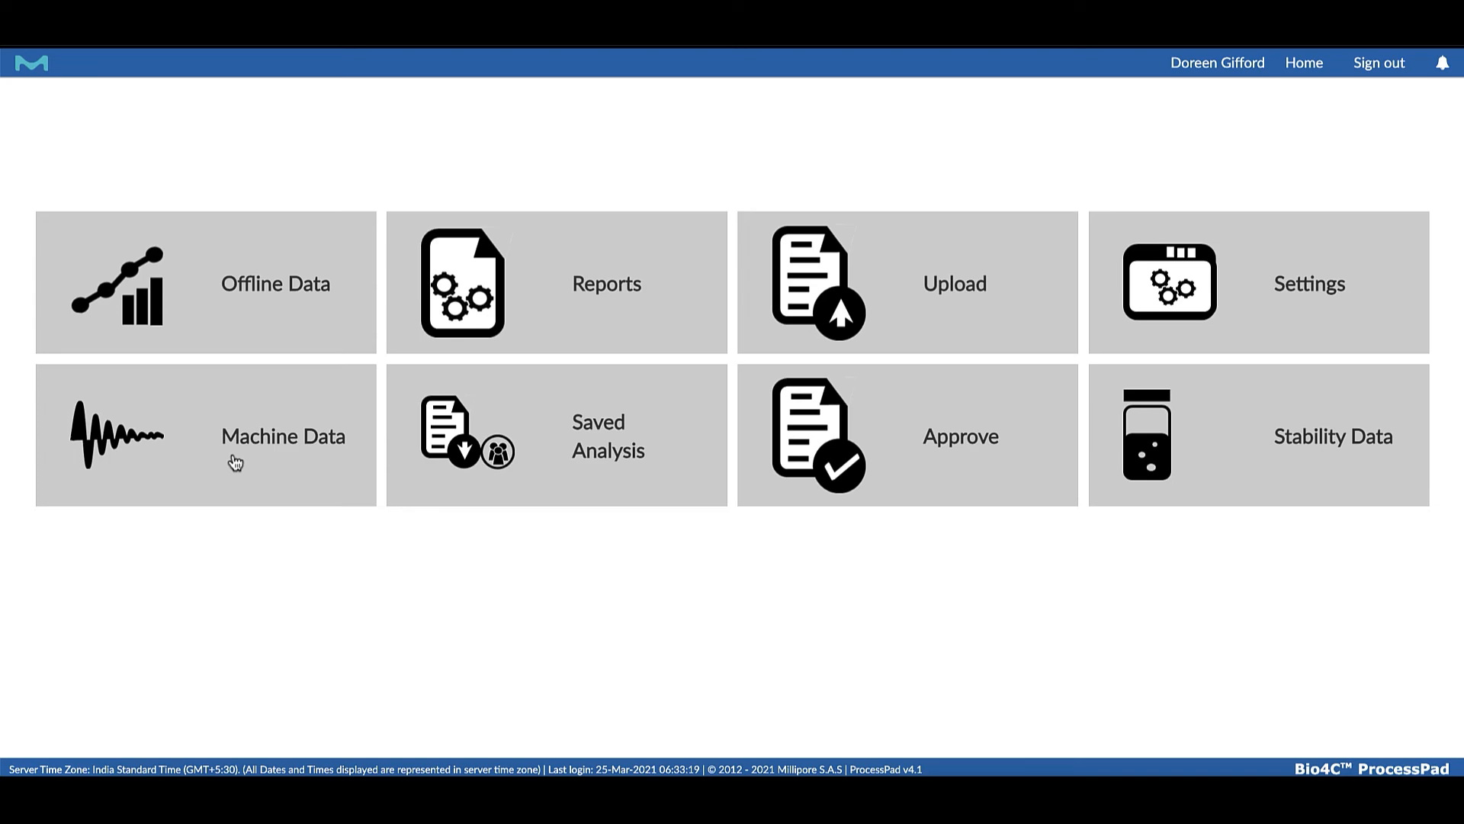
# Open the Plant View of the machine data, list the last 7 days' batches for a selected template and examine the table
pyautogui.click(236, 463)
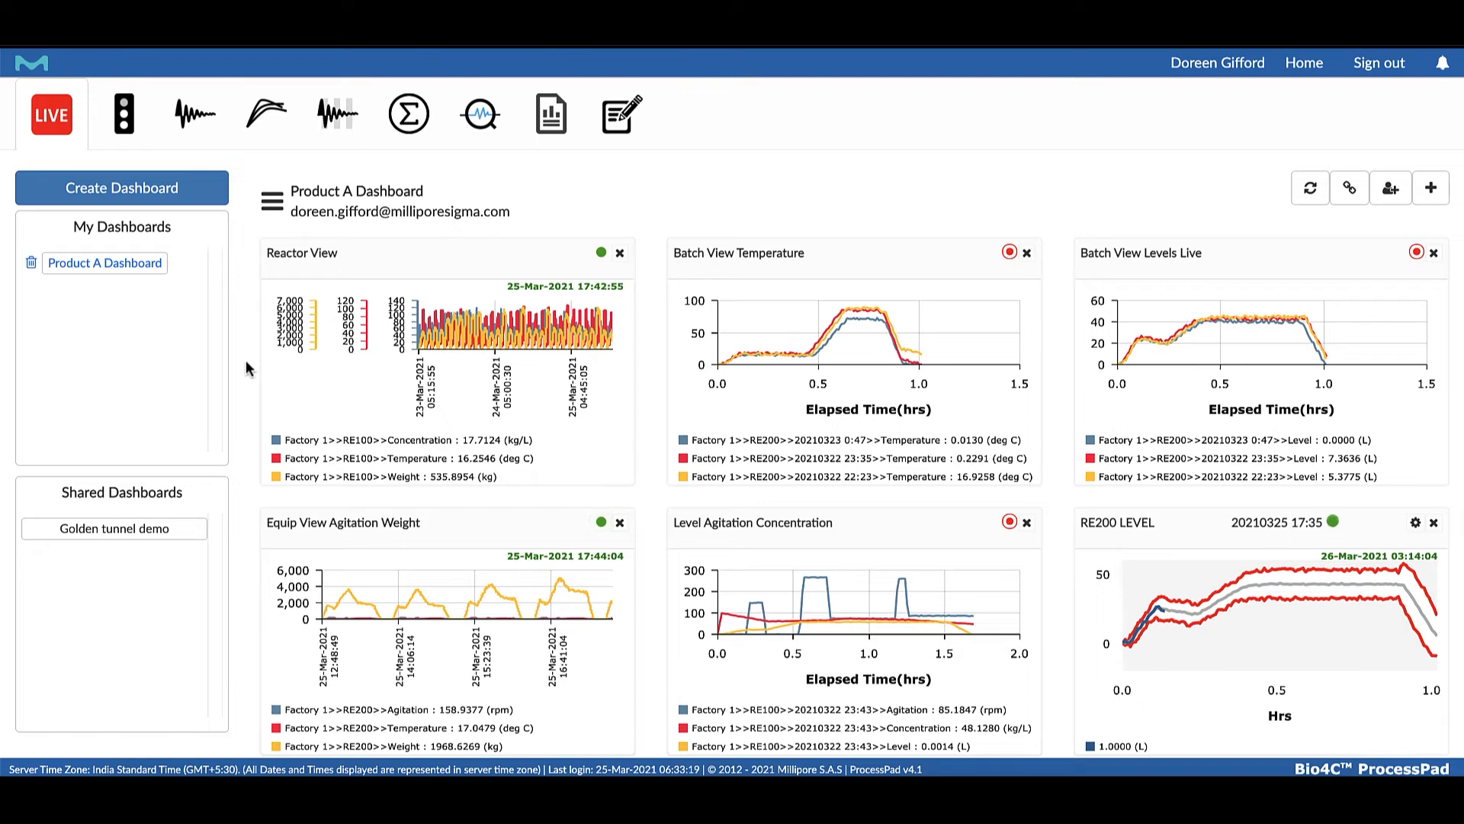
pyautogui.click(126, 126)
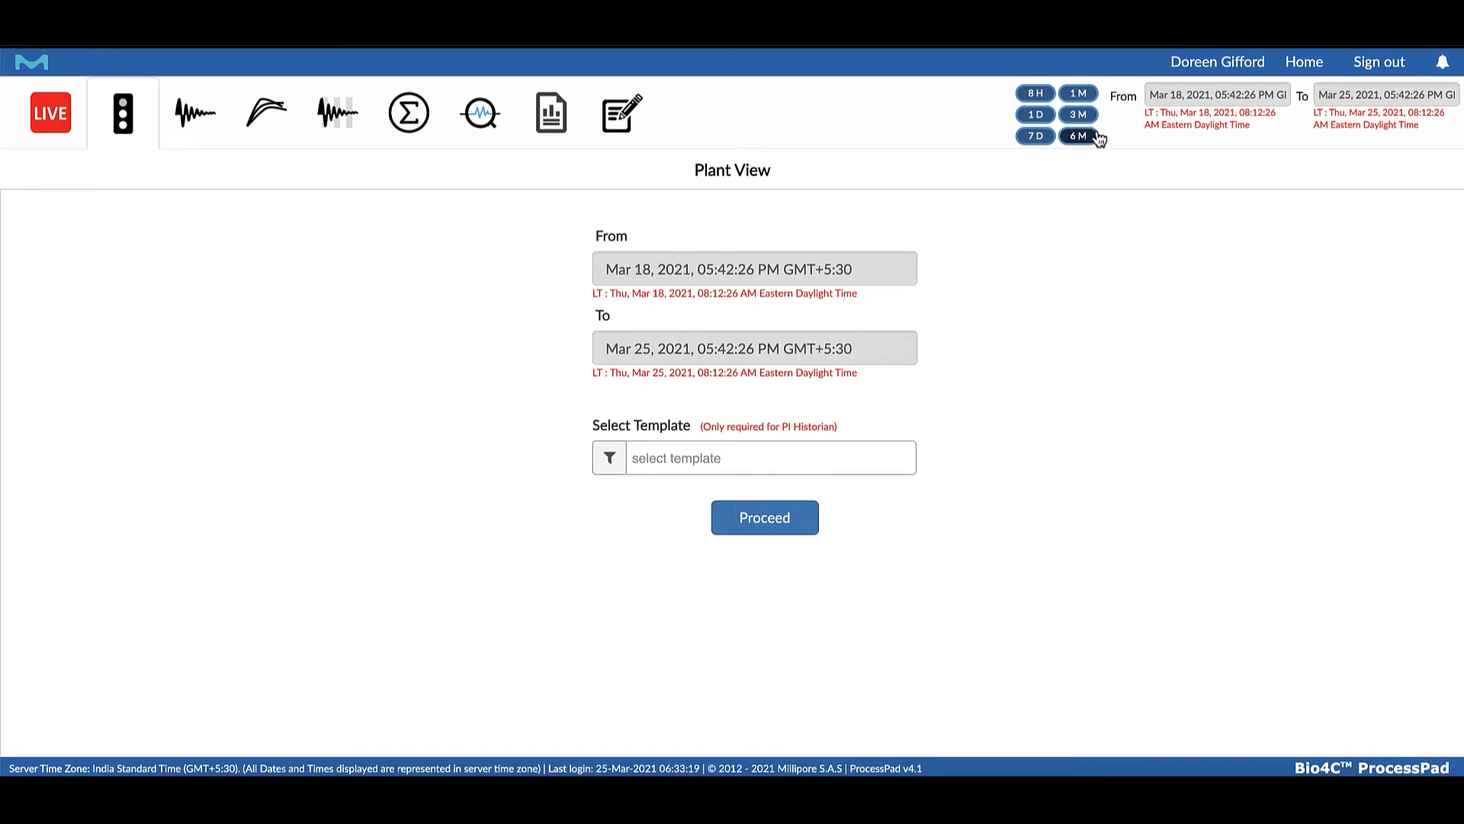
pyautogui.click(1038, 139)
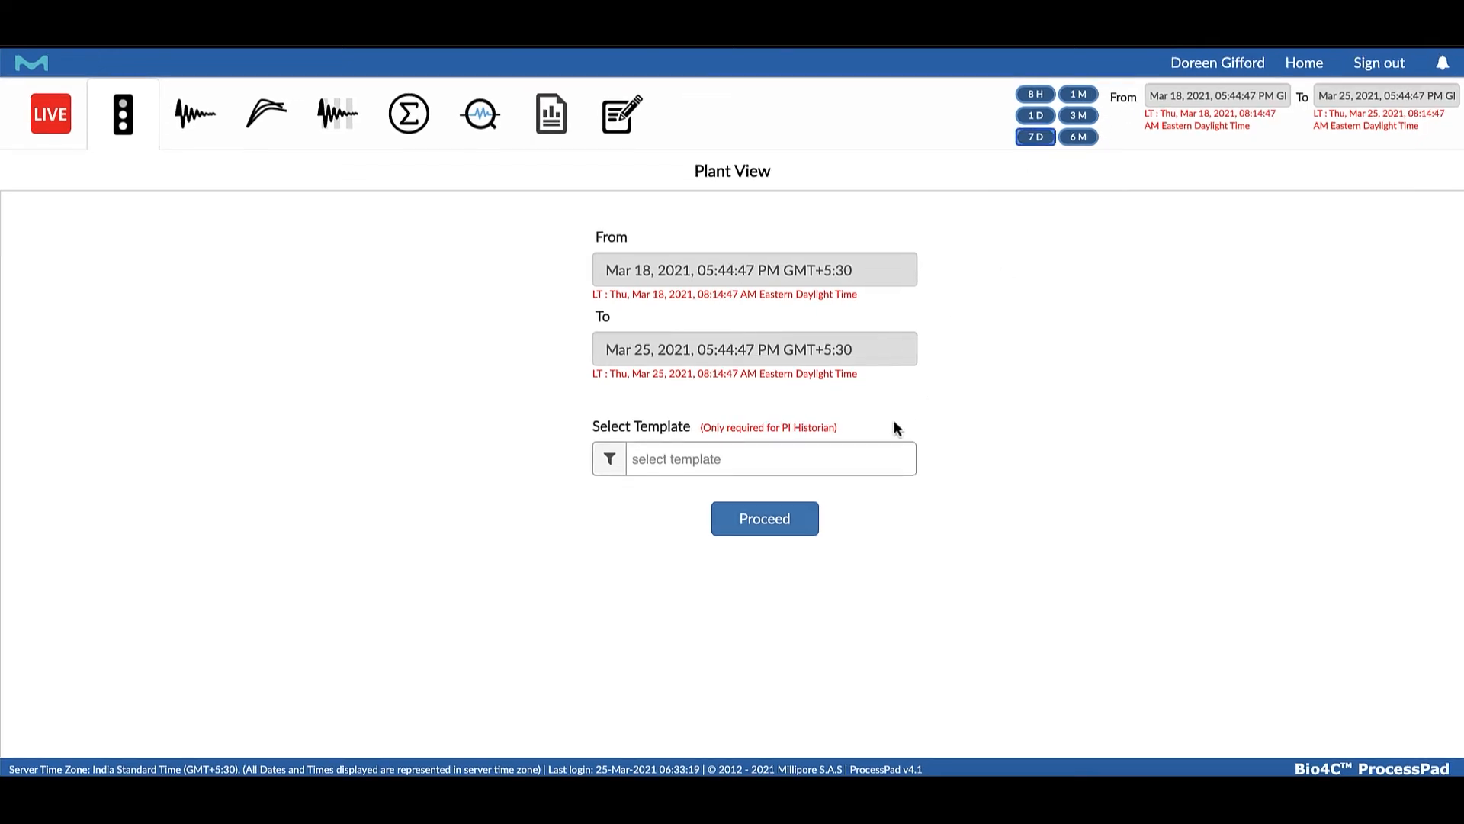
pyautogui.click(866, 456)
pyautogui.click(782, 567)
pyautogui.click(758, 518)
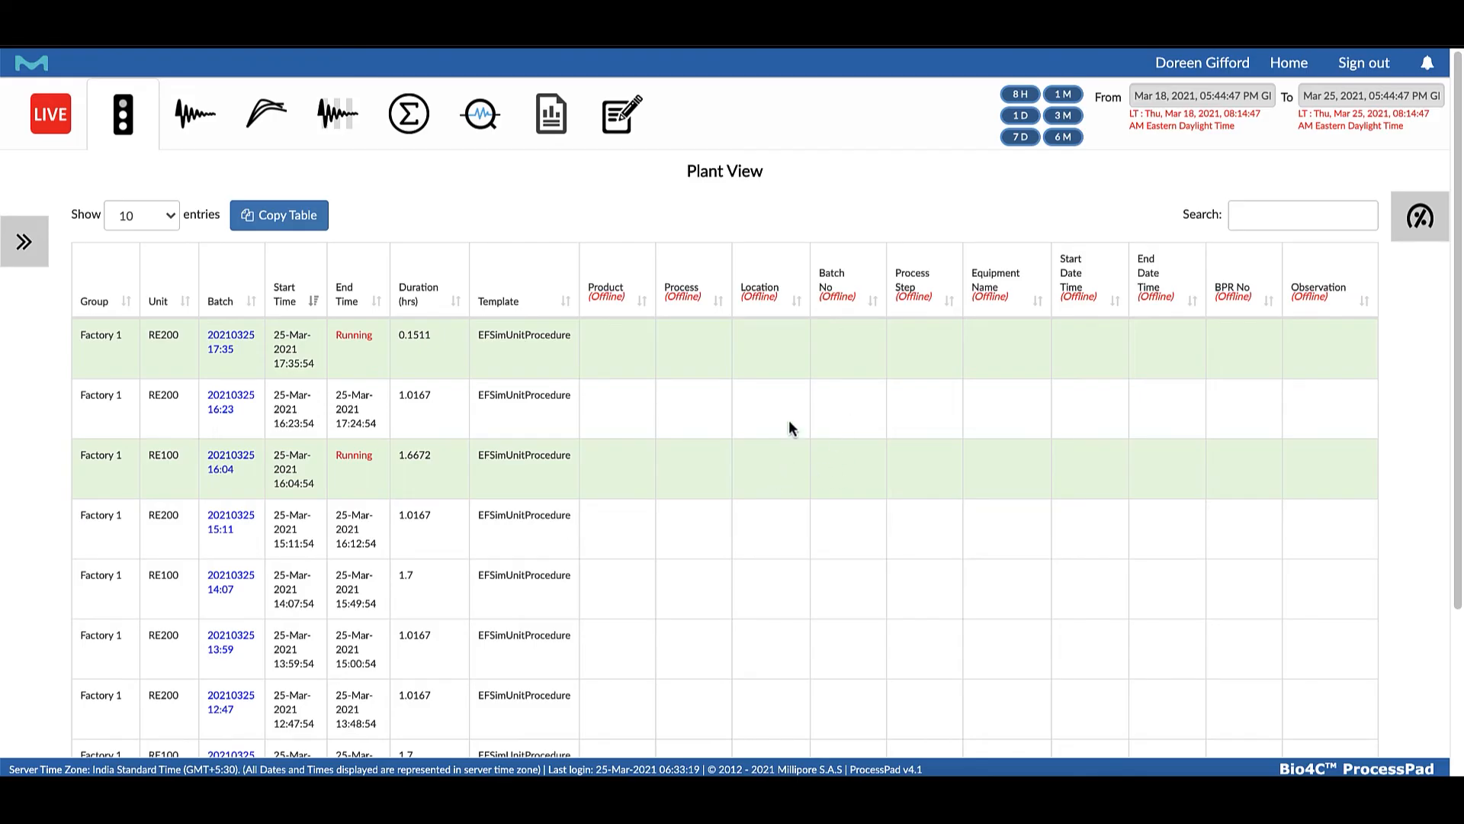
pyautogui.scroll(-1, 602, 396)
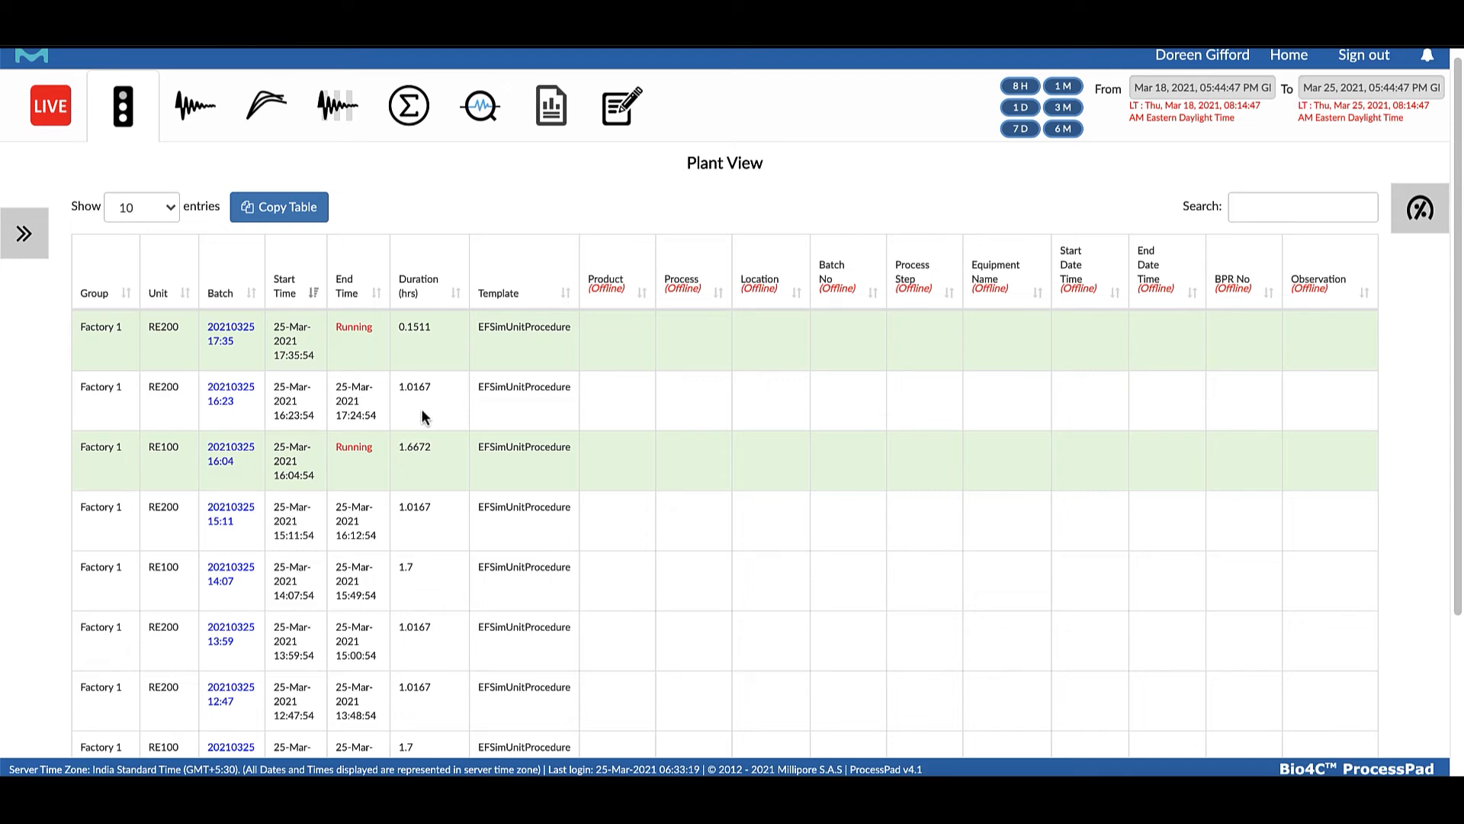
pyautogui.scroll(-1, 201, 510)
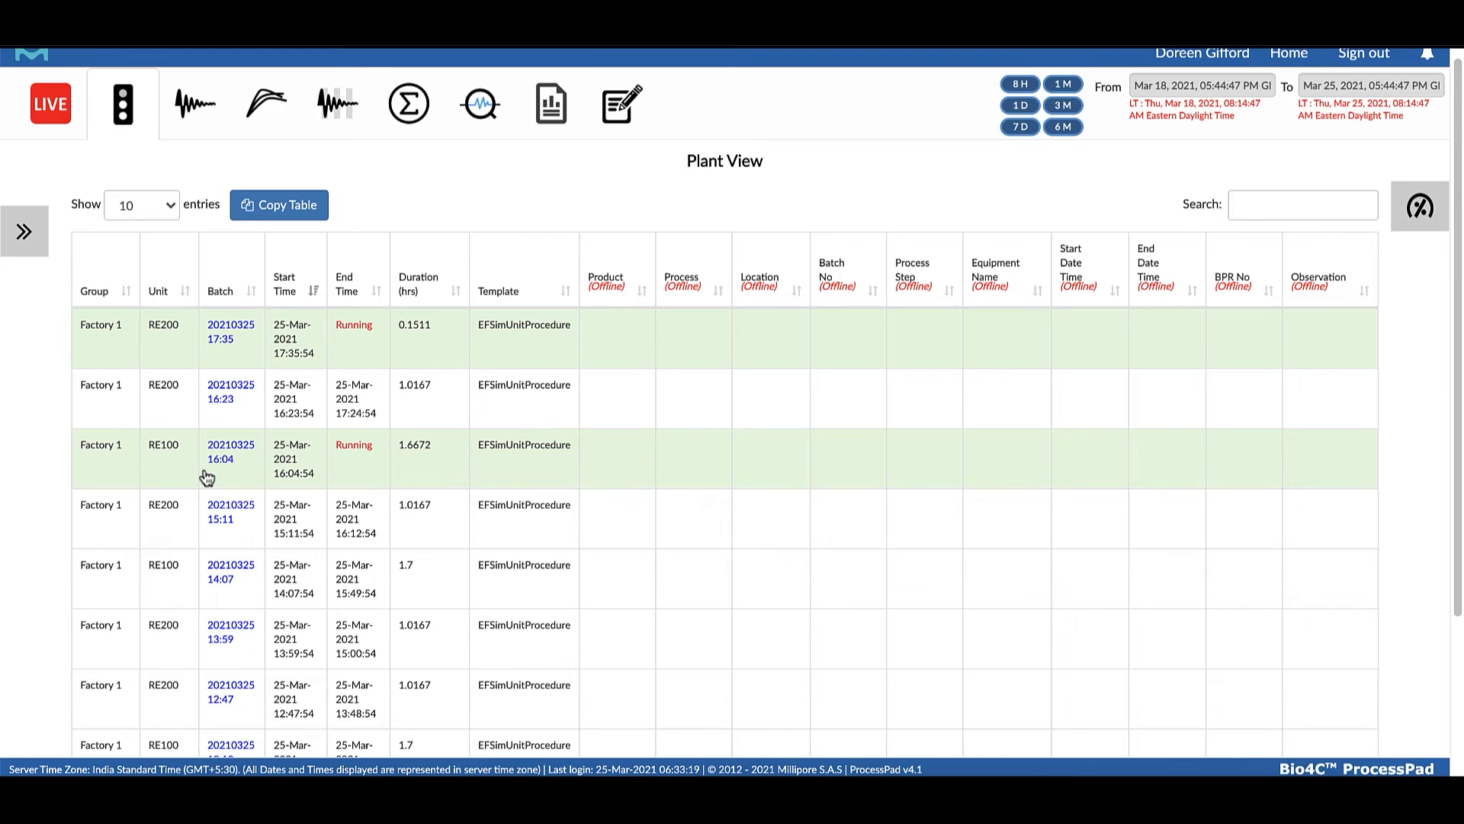
pyautogui.click(219, 457)
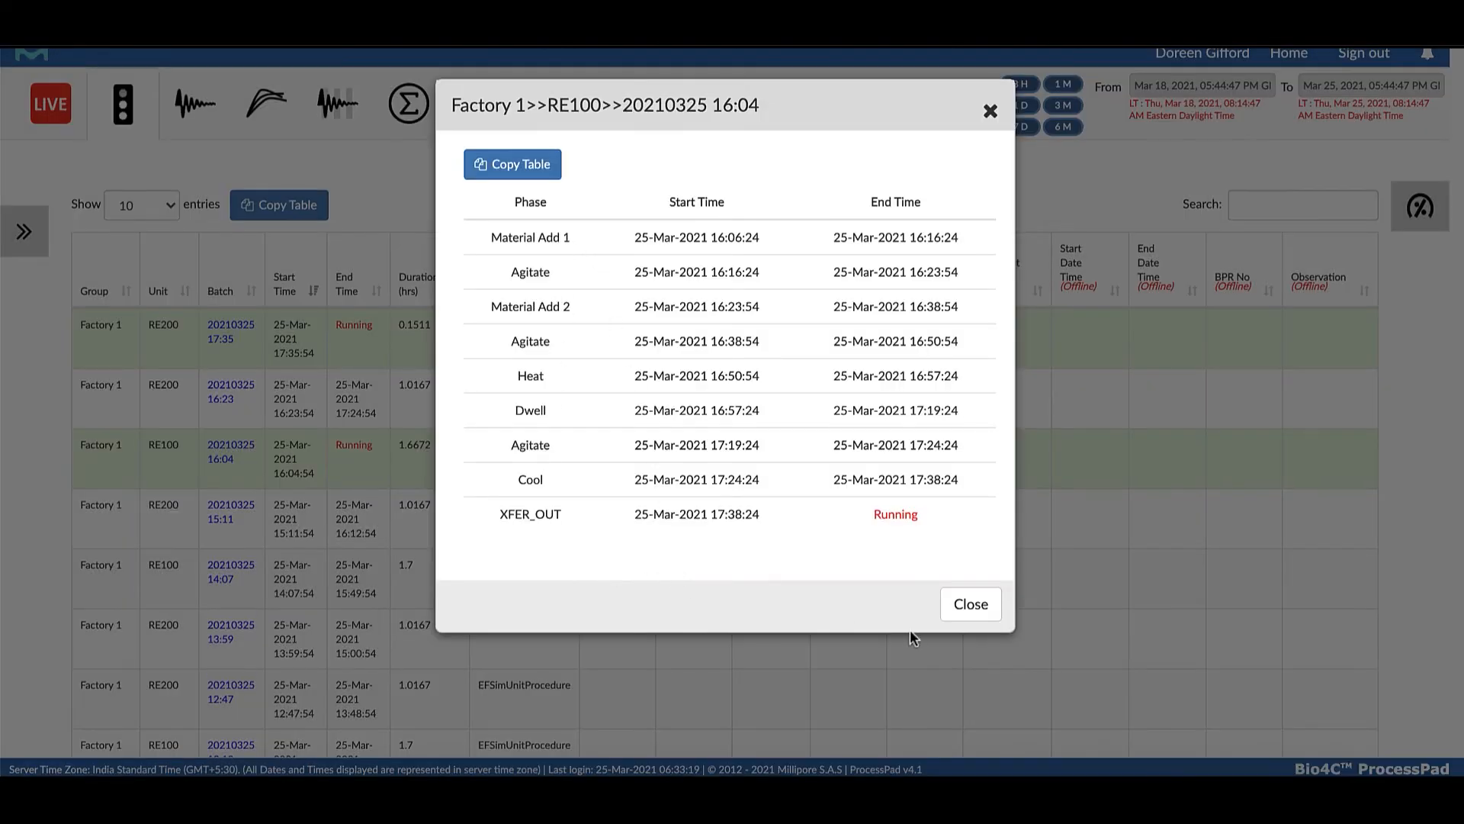
pyautogui.click(958, 610)
pyautogui.scroll(-1, 959, 616)
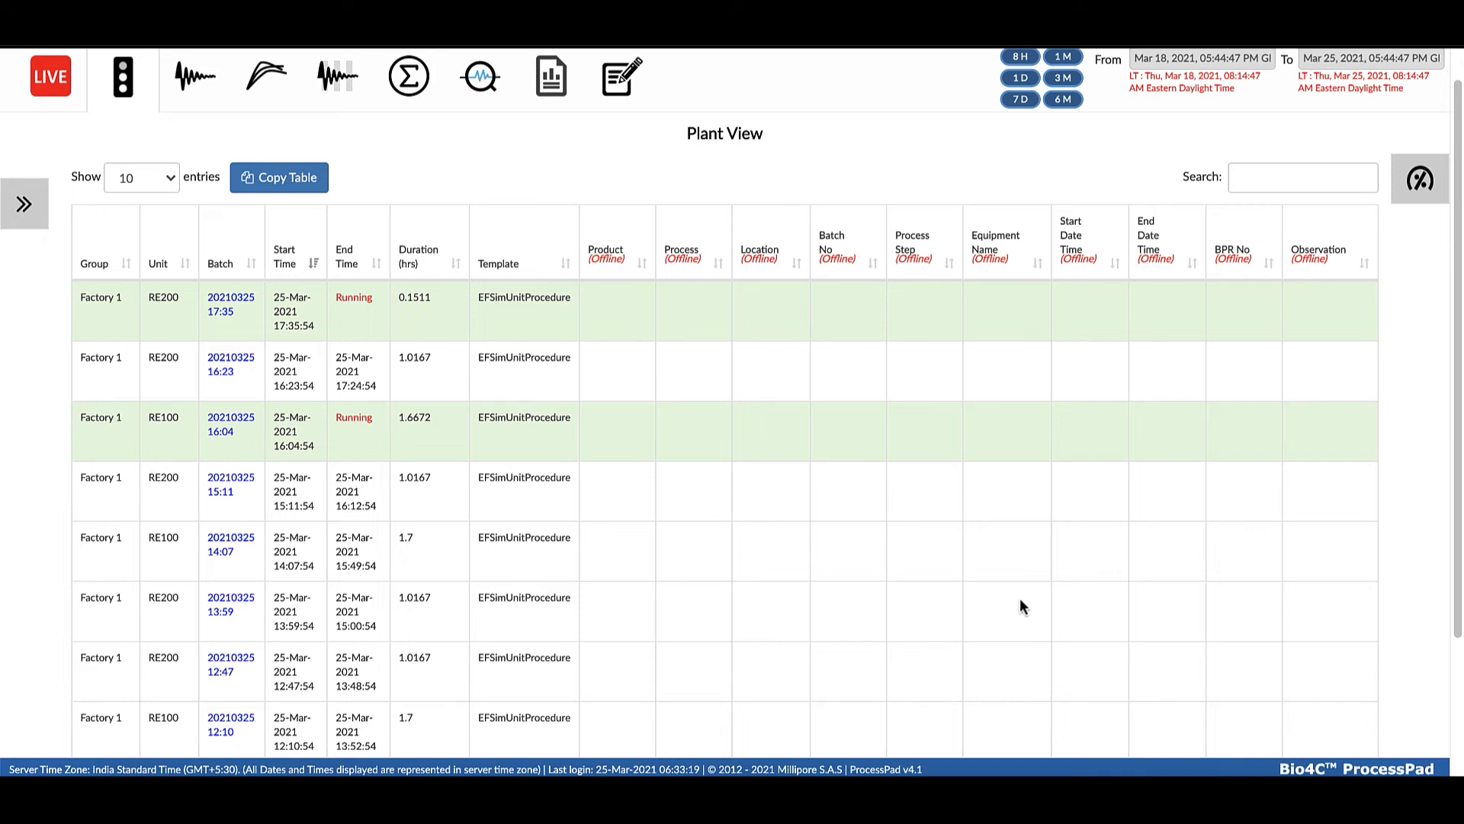
pyautogui.scroll(1, 1333, 474)
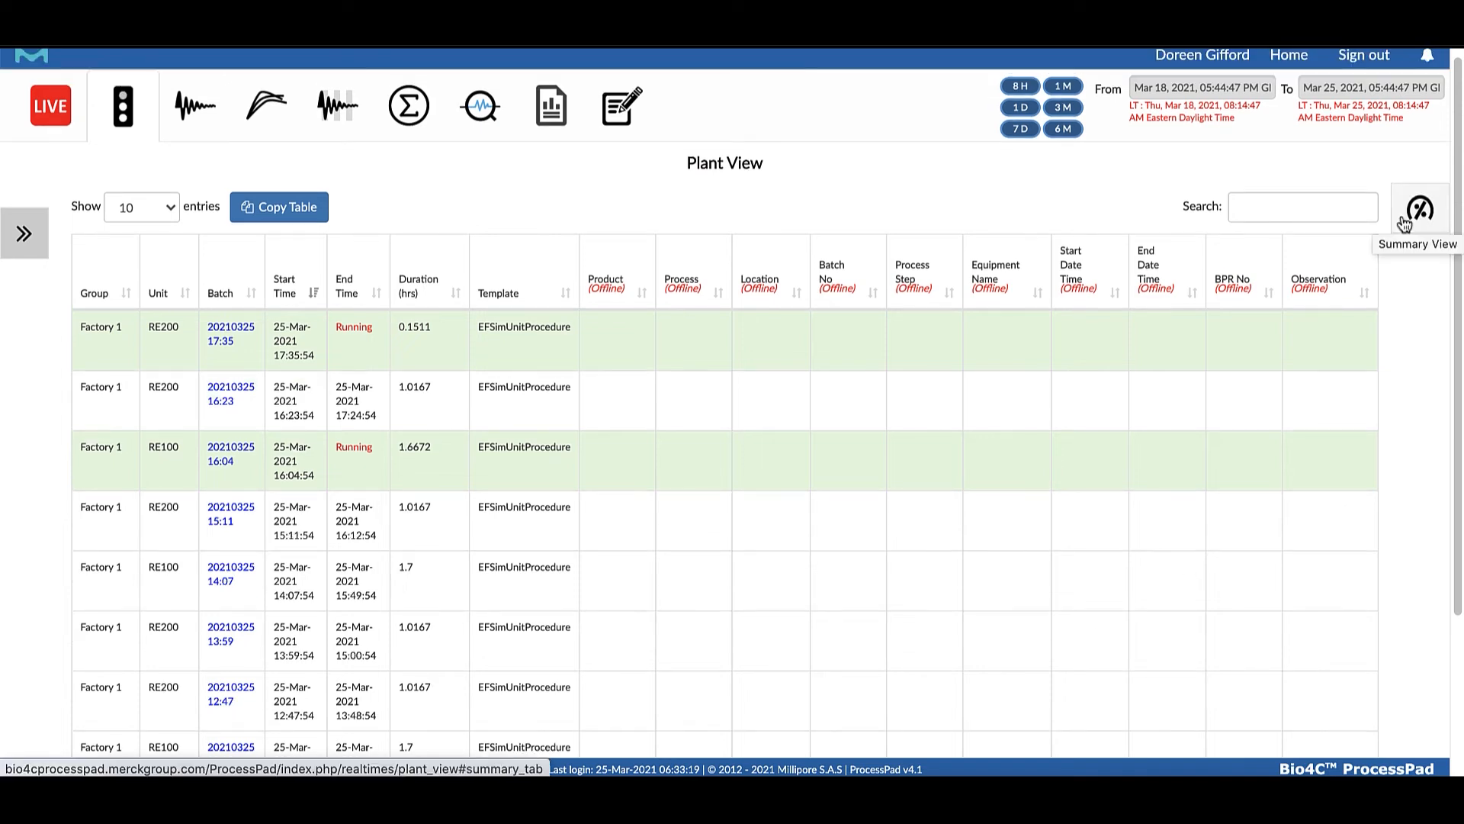
# Open the operations summary for Factory 1 and examine the utilization of RE100 and RE200 in the chart and the table
pyautogui.click(1403, 217)
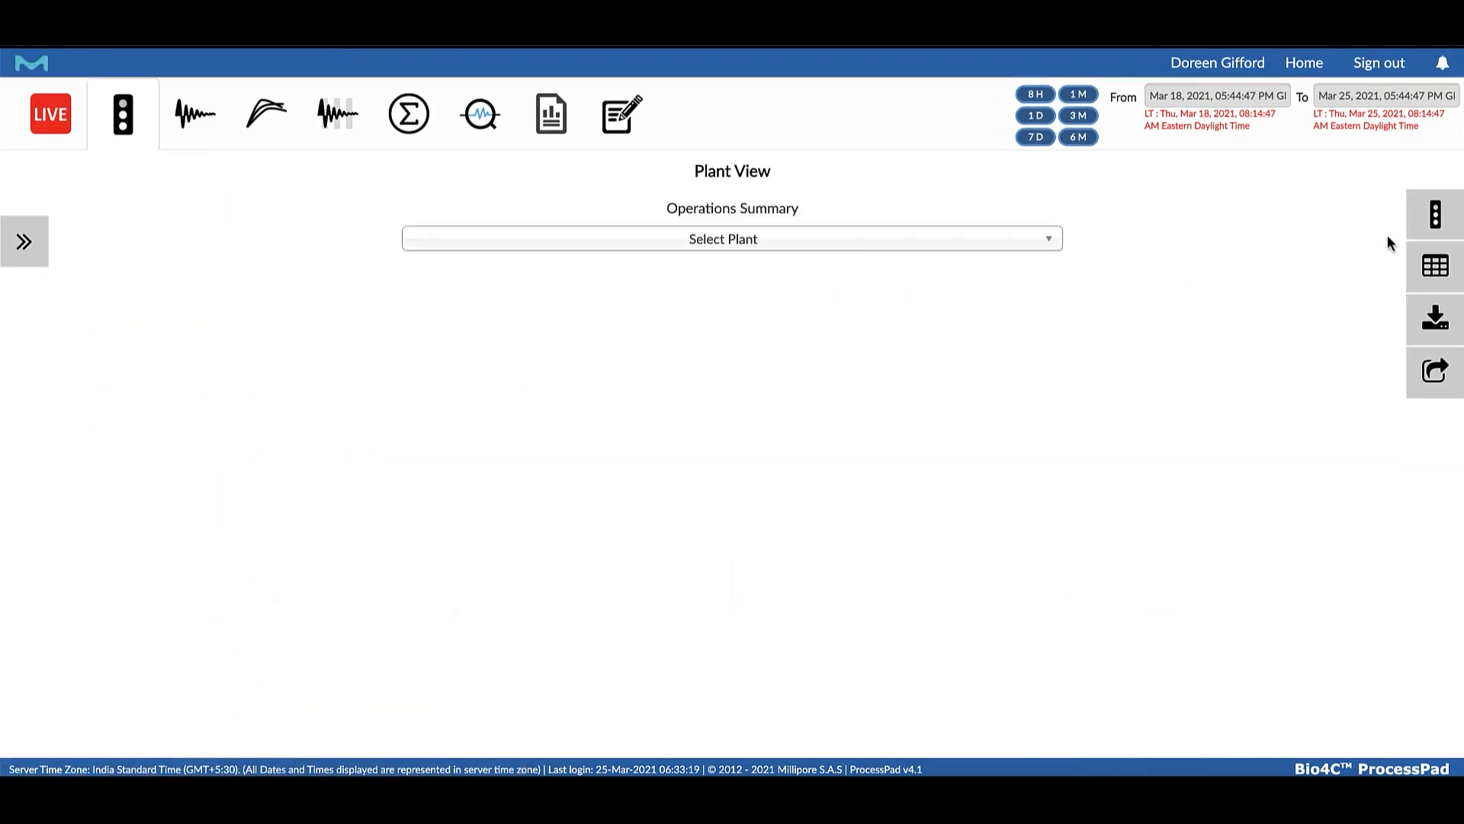
pyautogui.click(1051, 242)
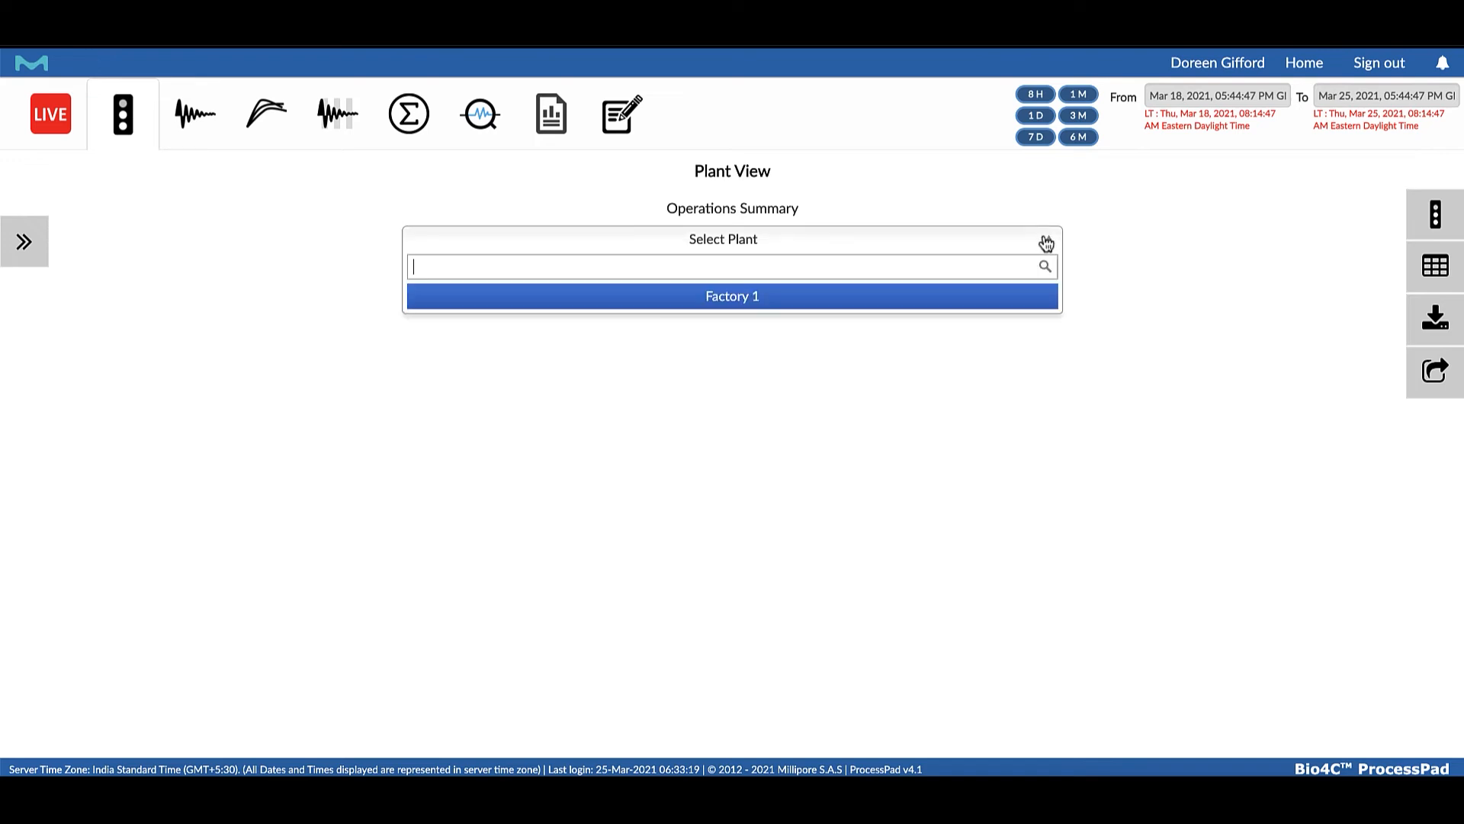
pyautogui.click(959, 299)
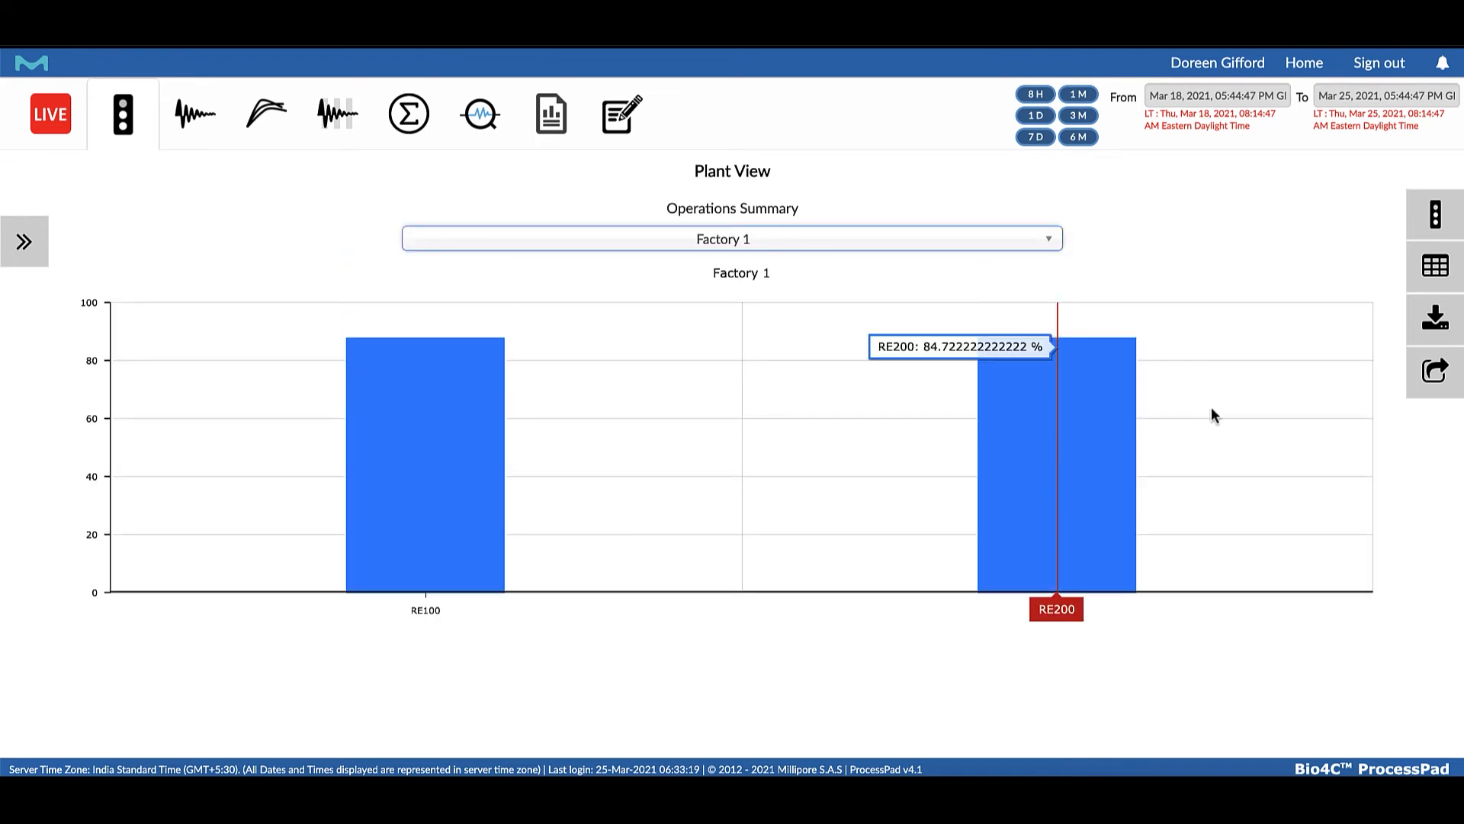
pyautogui.moveTo(442, 540)
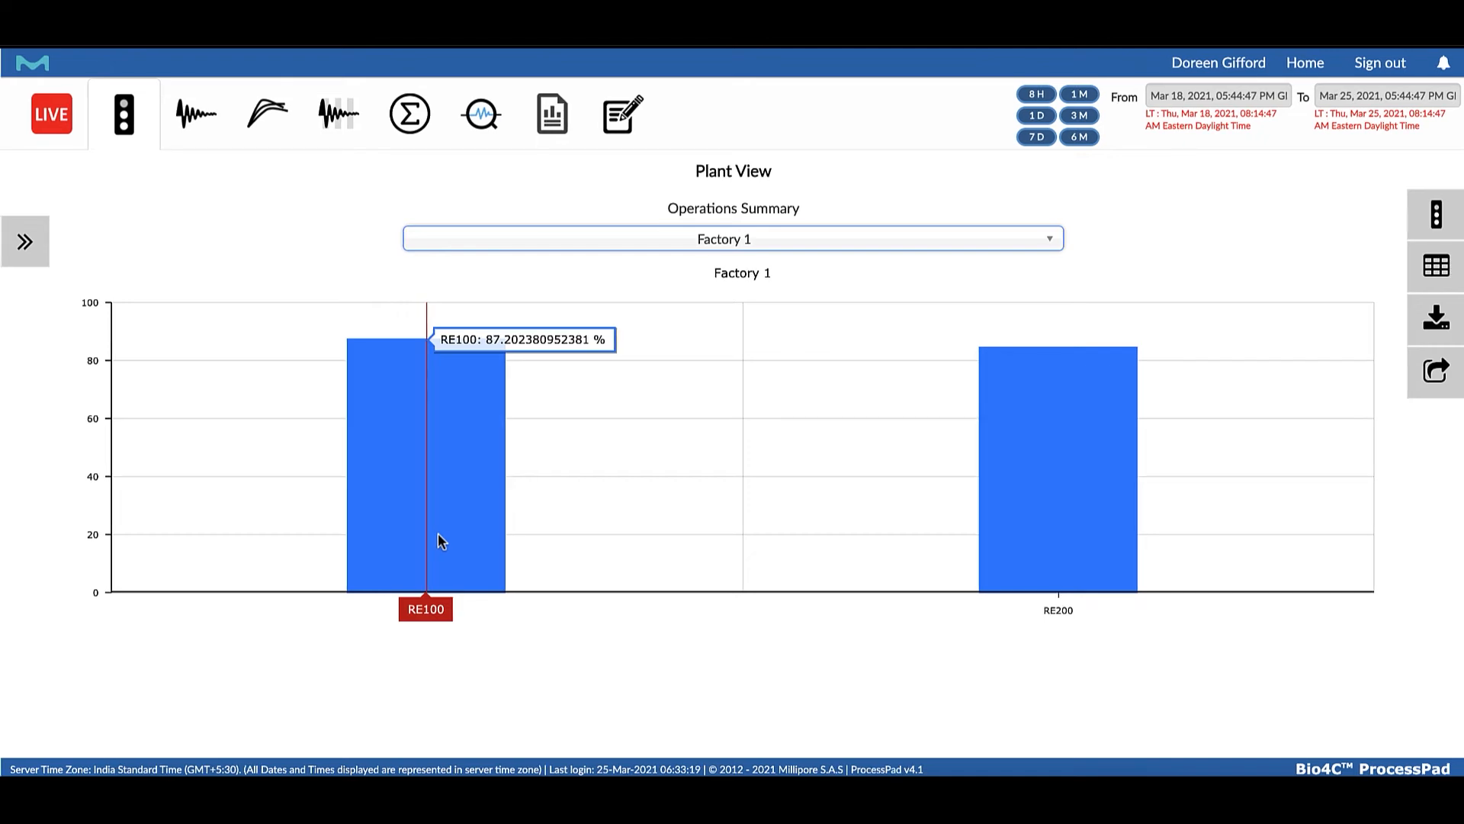
pyautogui.moveTo(1056, 516)
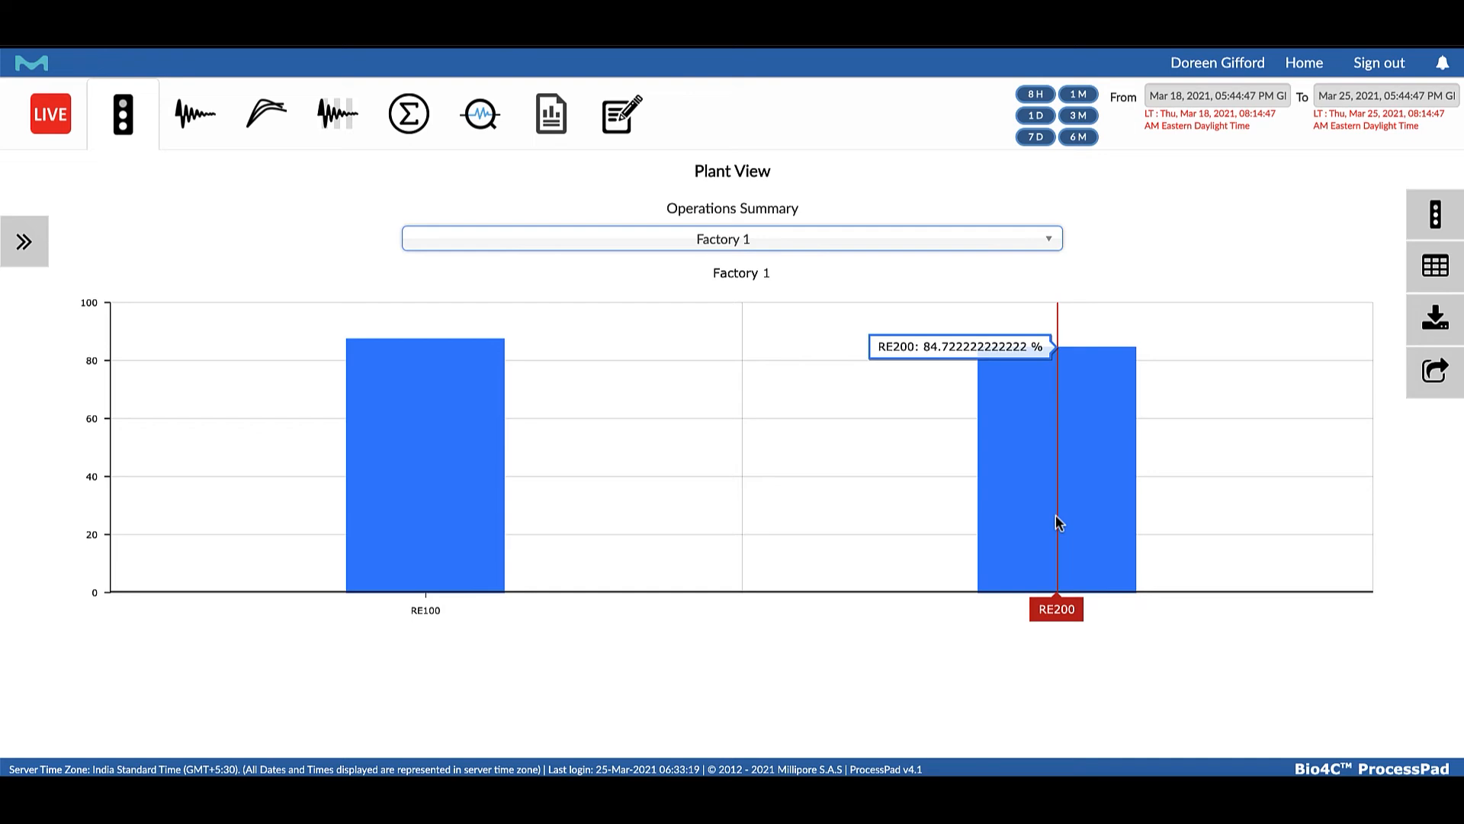
pyautogui.click(1444, 261)
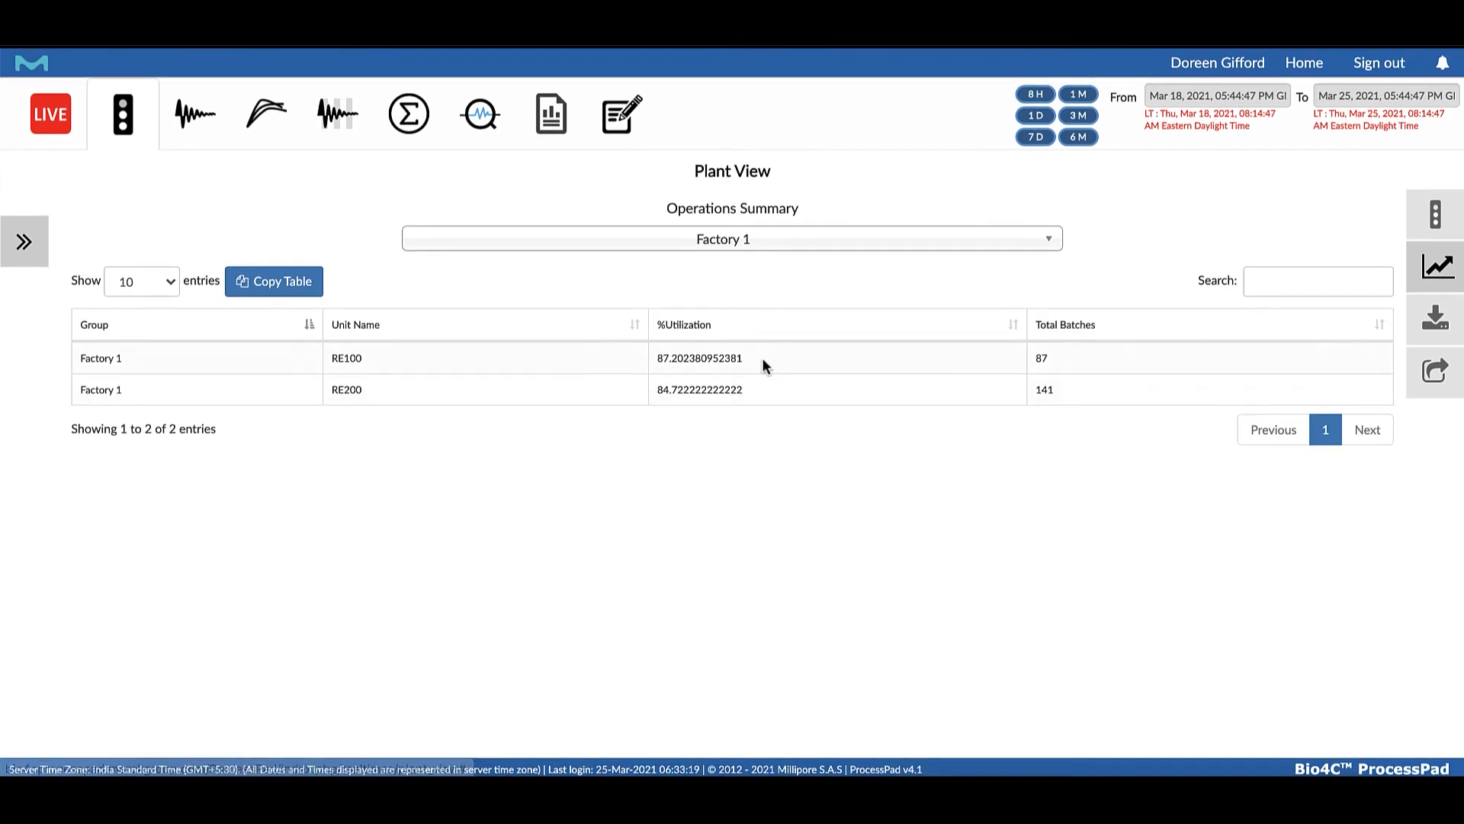
pyautogui.click(1436, 267)
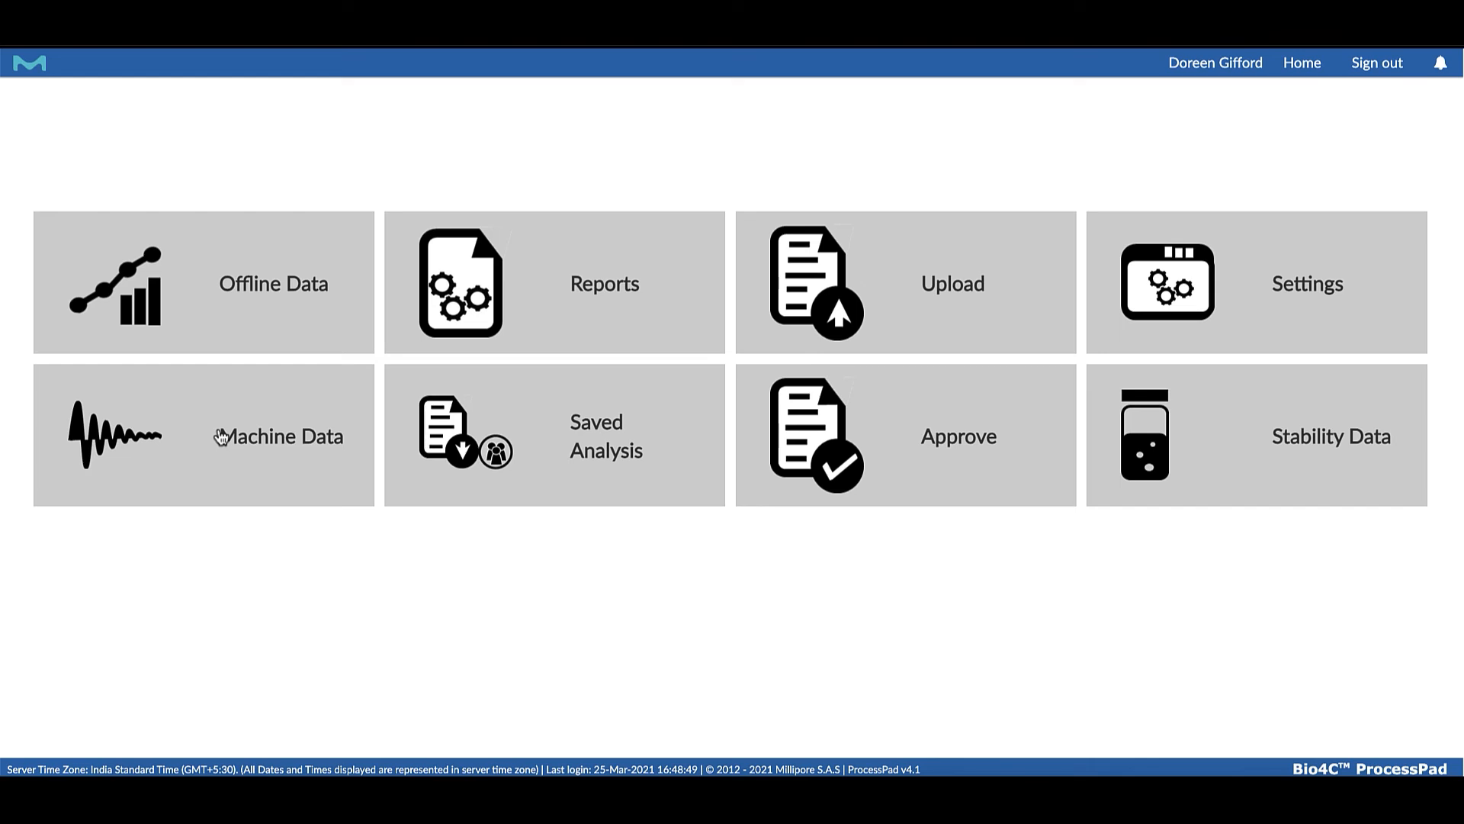
# In the machine data's Equipment View, plot Agitation, Concentration and Temperature of RE100 on a single axis and zoom into part of the time range
pyautogui.click(221, 436)
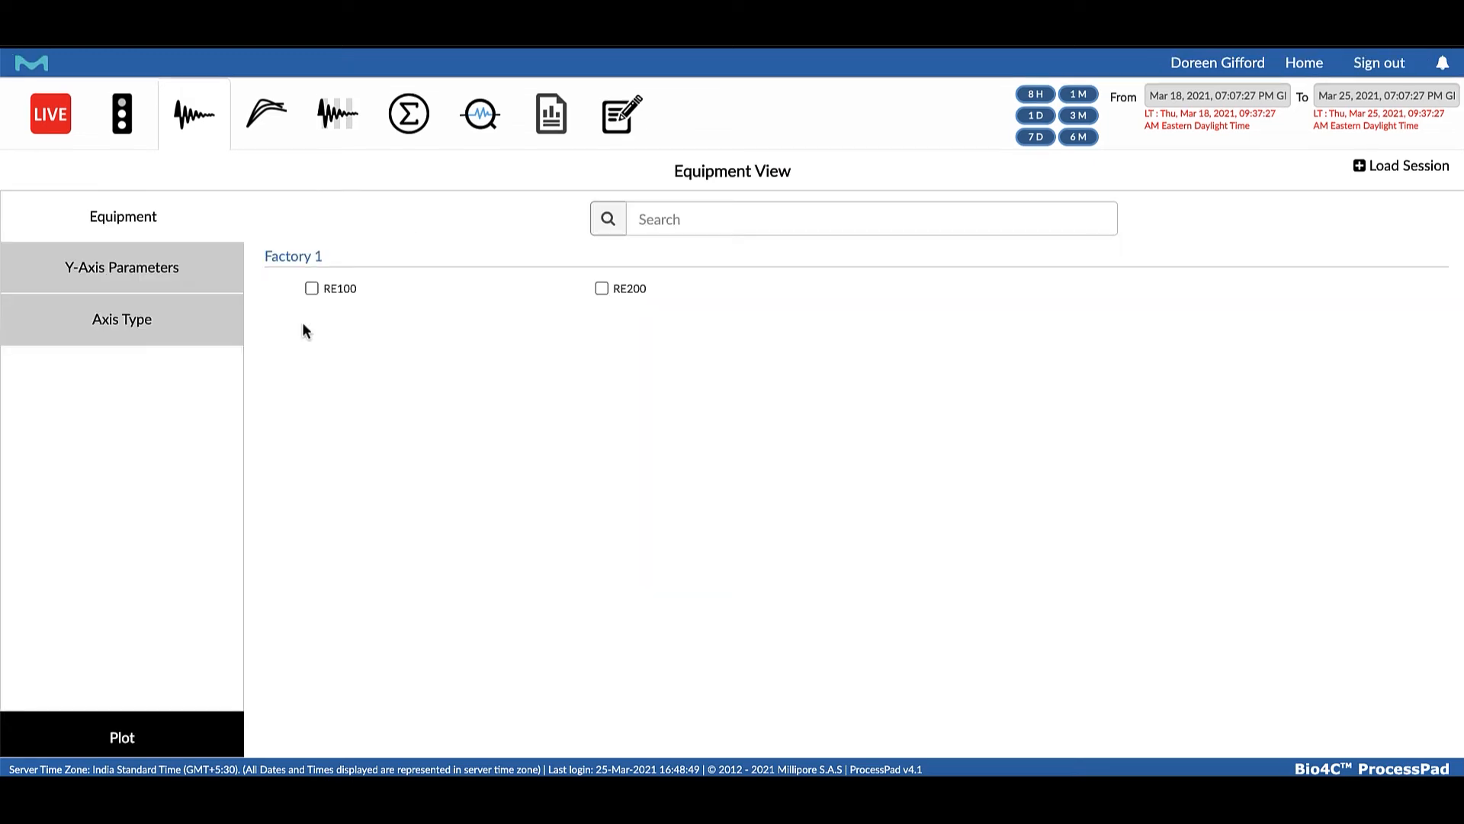
pyautogui.click(311, 289)
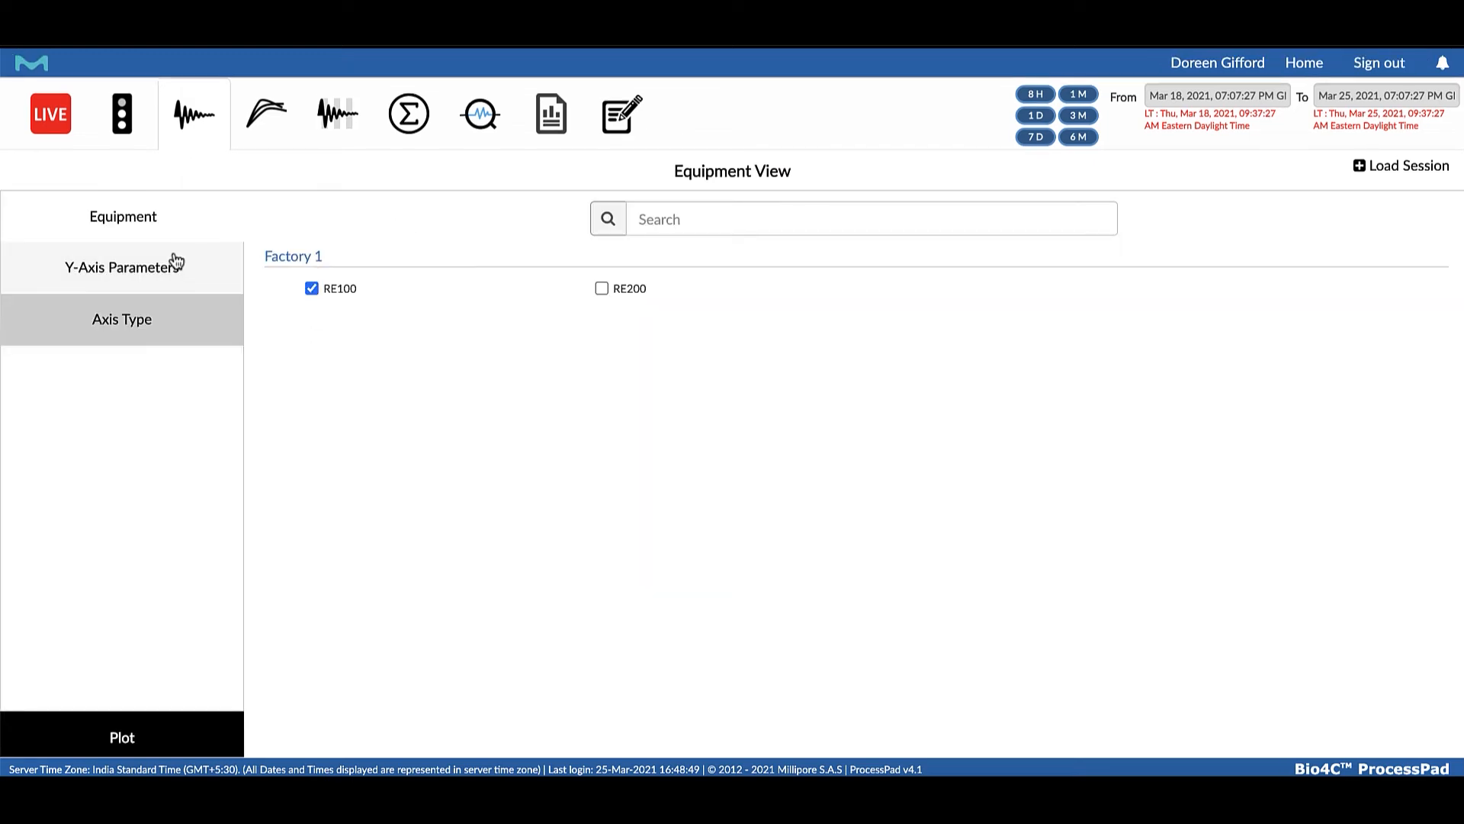
pyautogui.click(170, 260)
pyautogui.click(311, 315)
pyautogui.click(311, 372)
pyautogui.click(891, 288)
pyautogui.click(1180, 315)
pyautogui.click(131, 322)
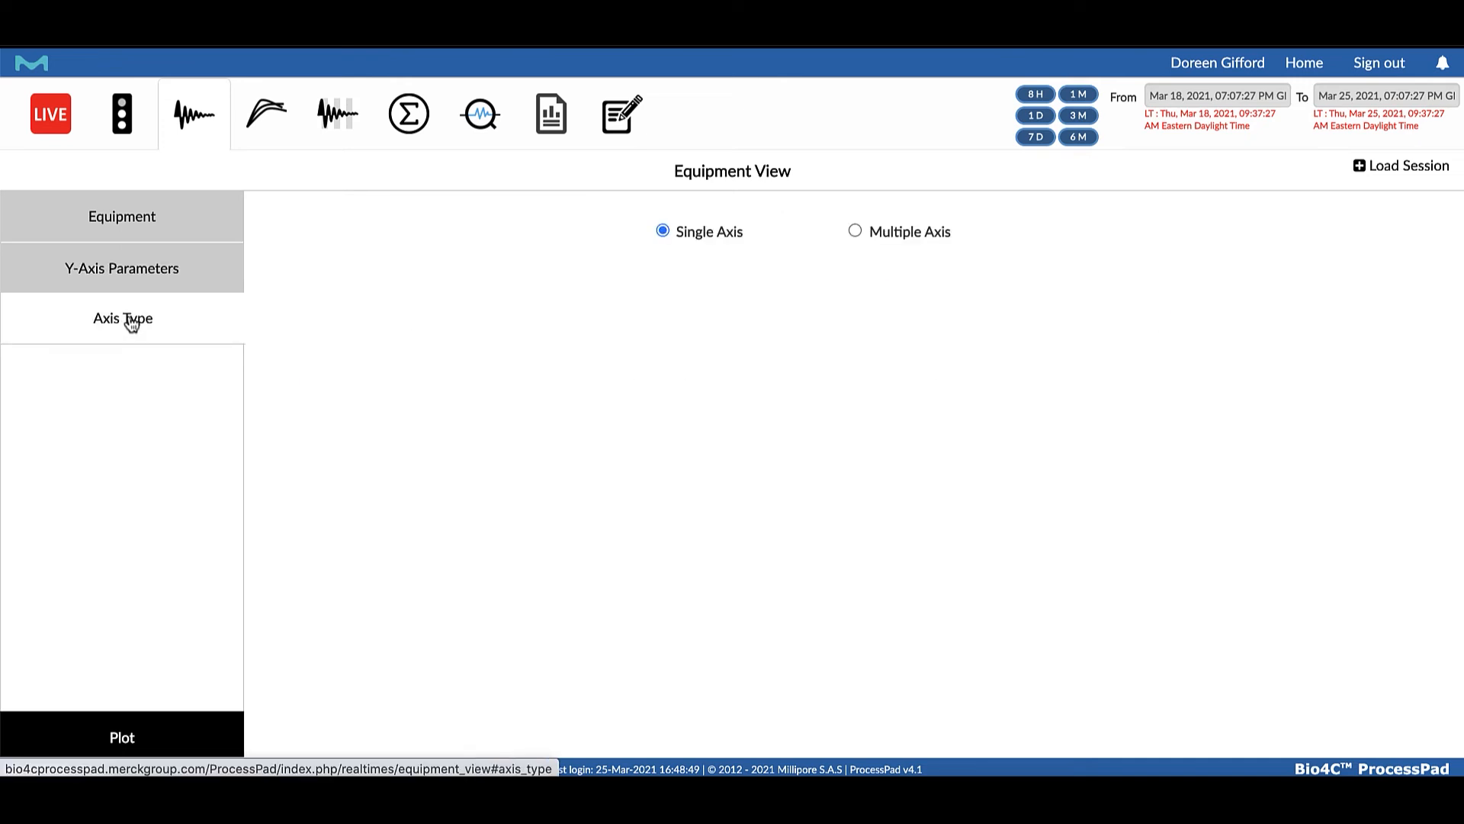
pyautogui.click(90, 738)
pyautogui.moveTo(518, 488); pyautogui.dragTo(702, 507)
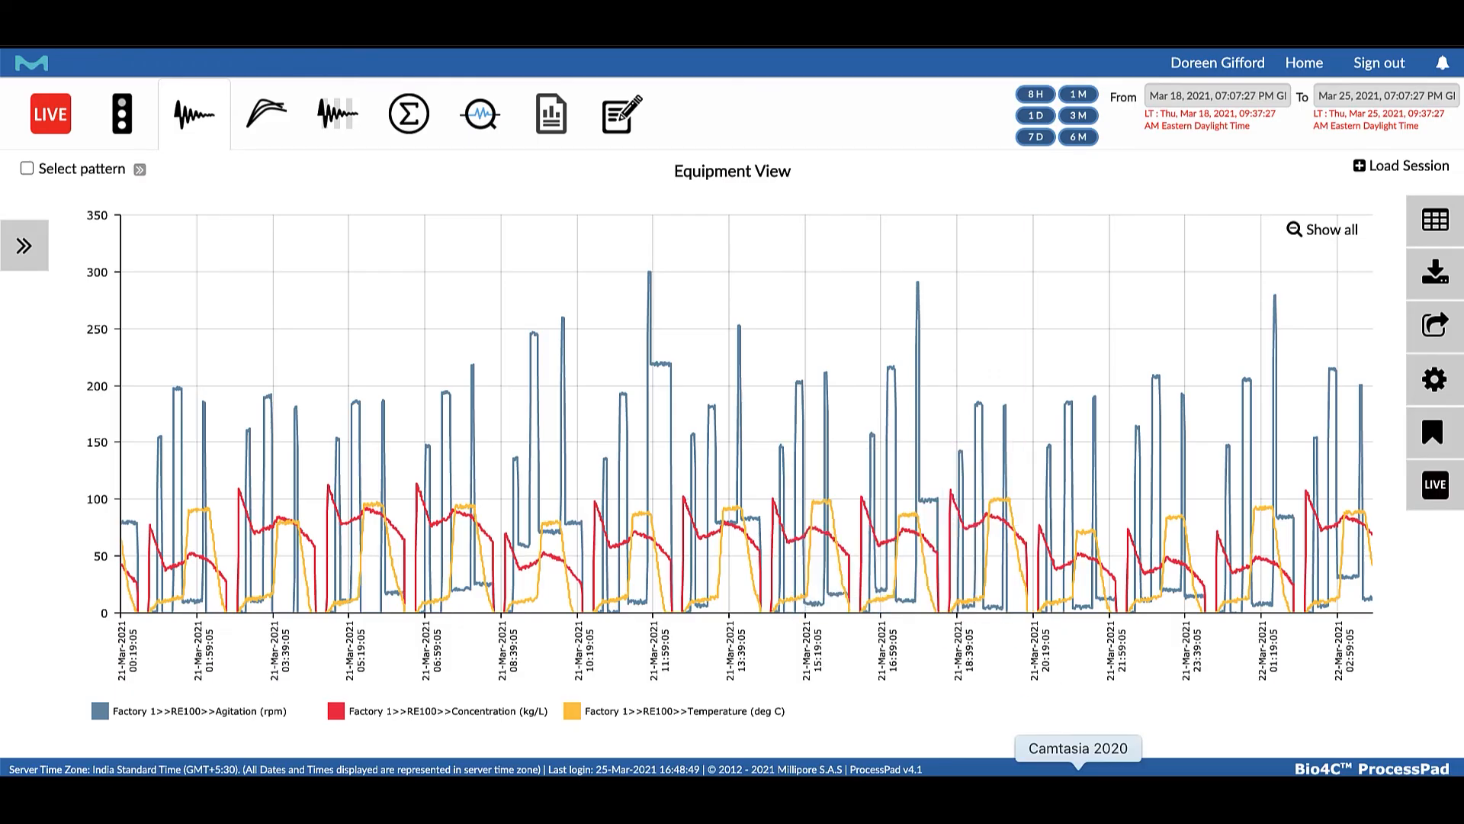
# Push the equipment chart to the live Product A Dashboard under the name Reactor View Live
pyautogui.click(1436, 488)
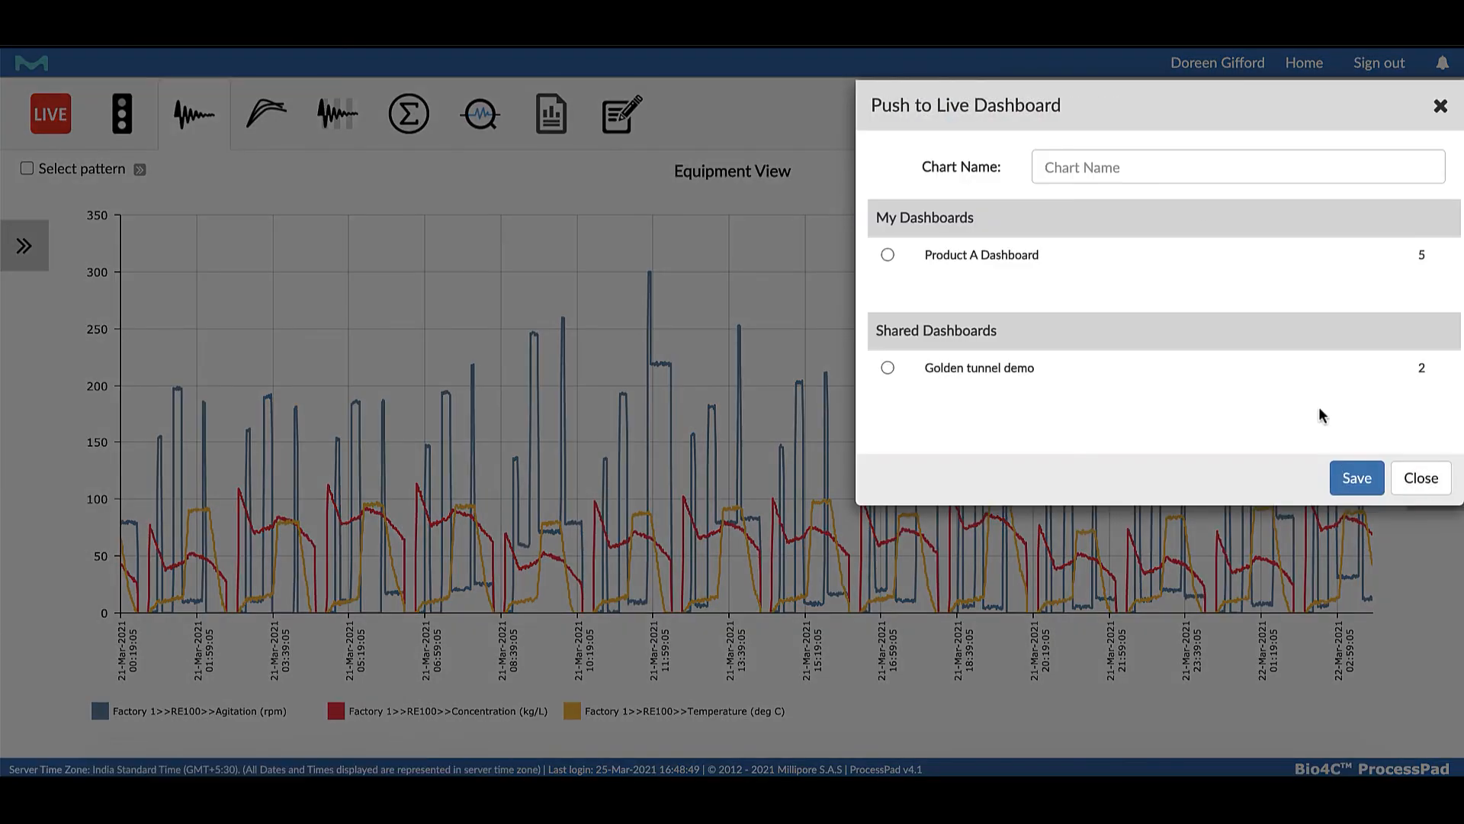
pyautogui.click(1188, 164)
pyautogui.write('Rea')
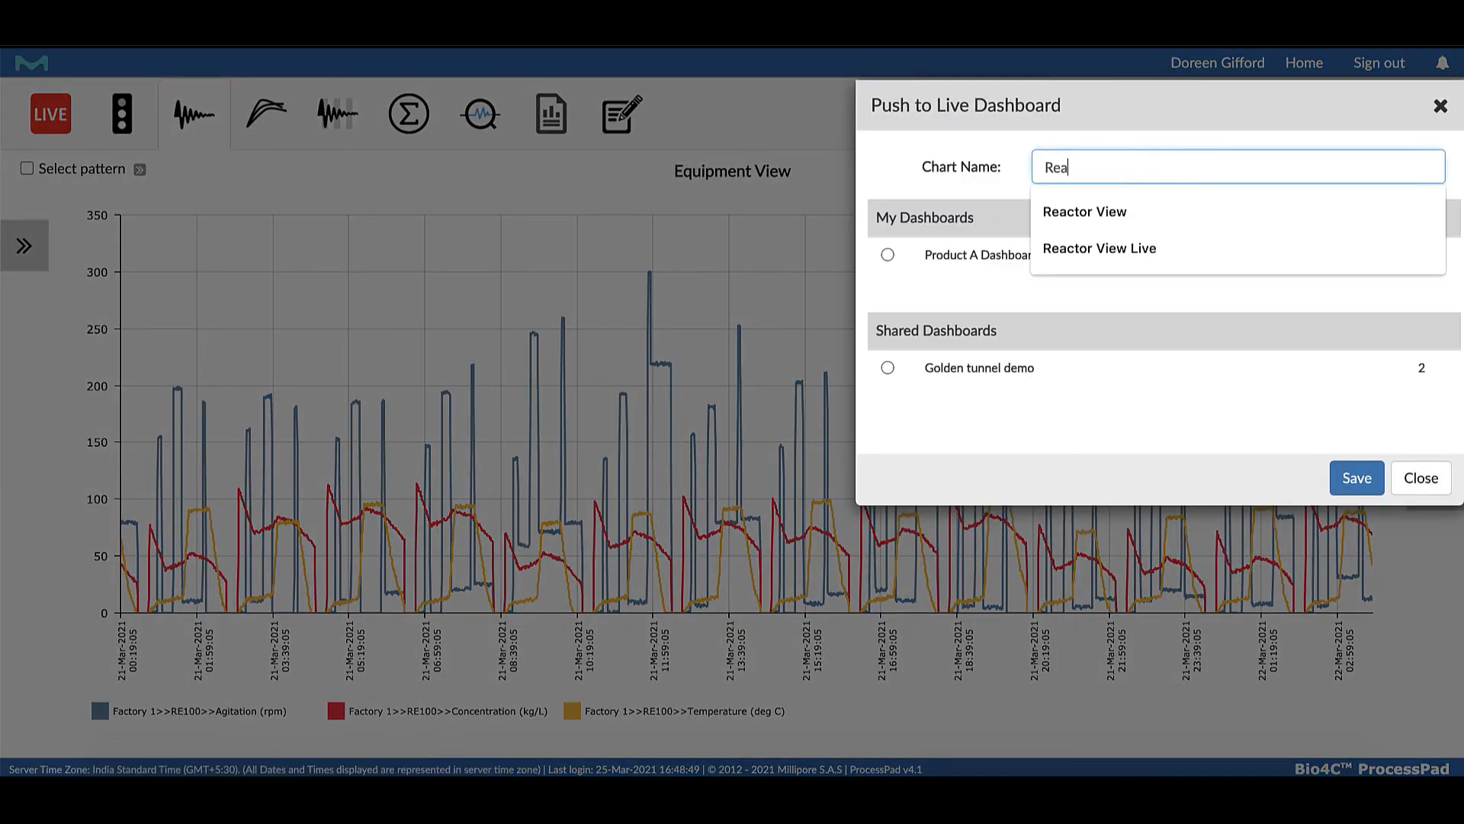
pyautogui.click(1100, 248)
pyautogui.click(893, 255)
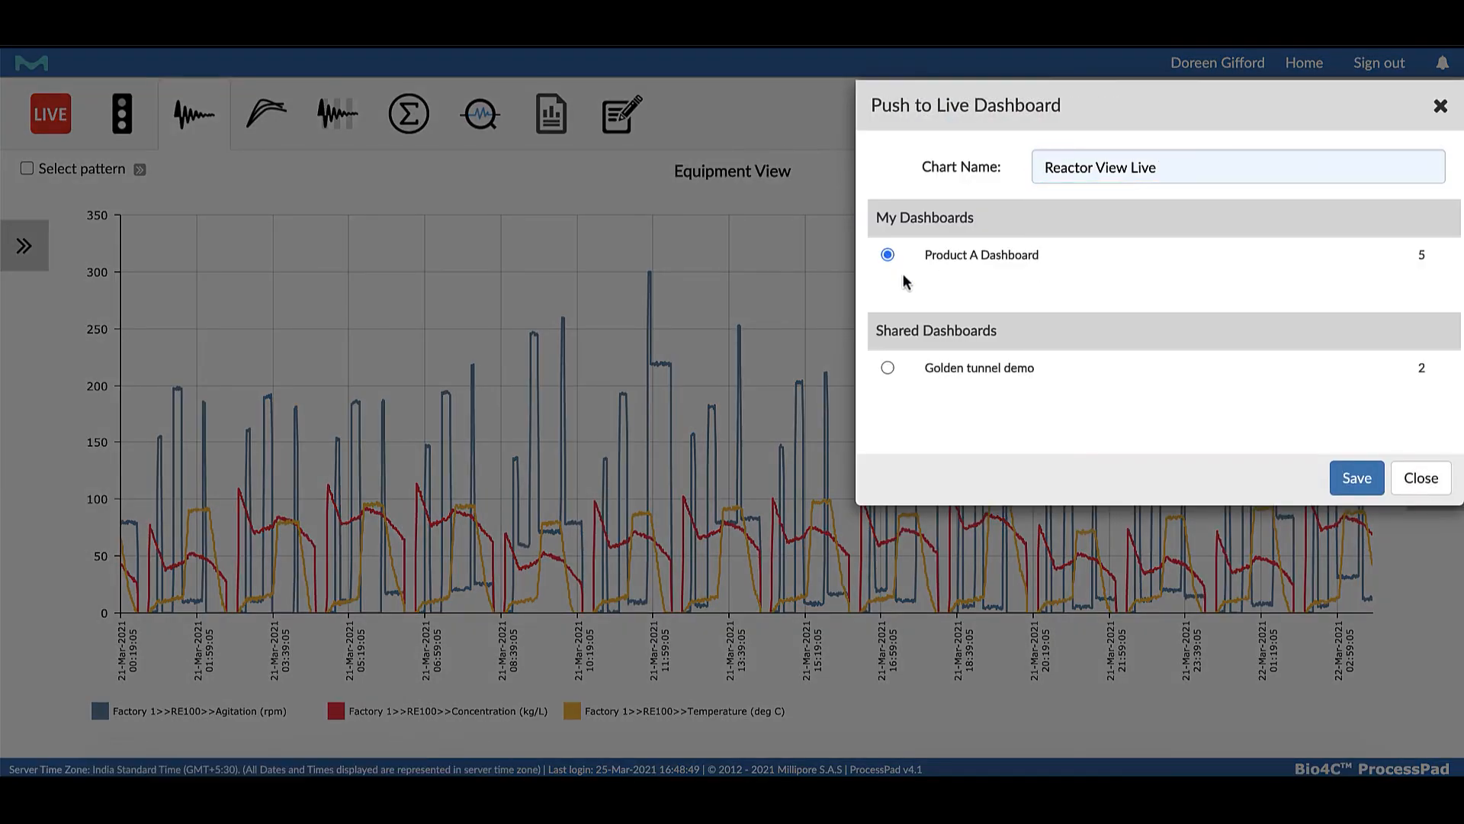
pyautogui.click(1354, 476)
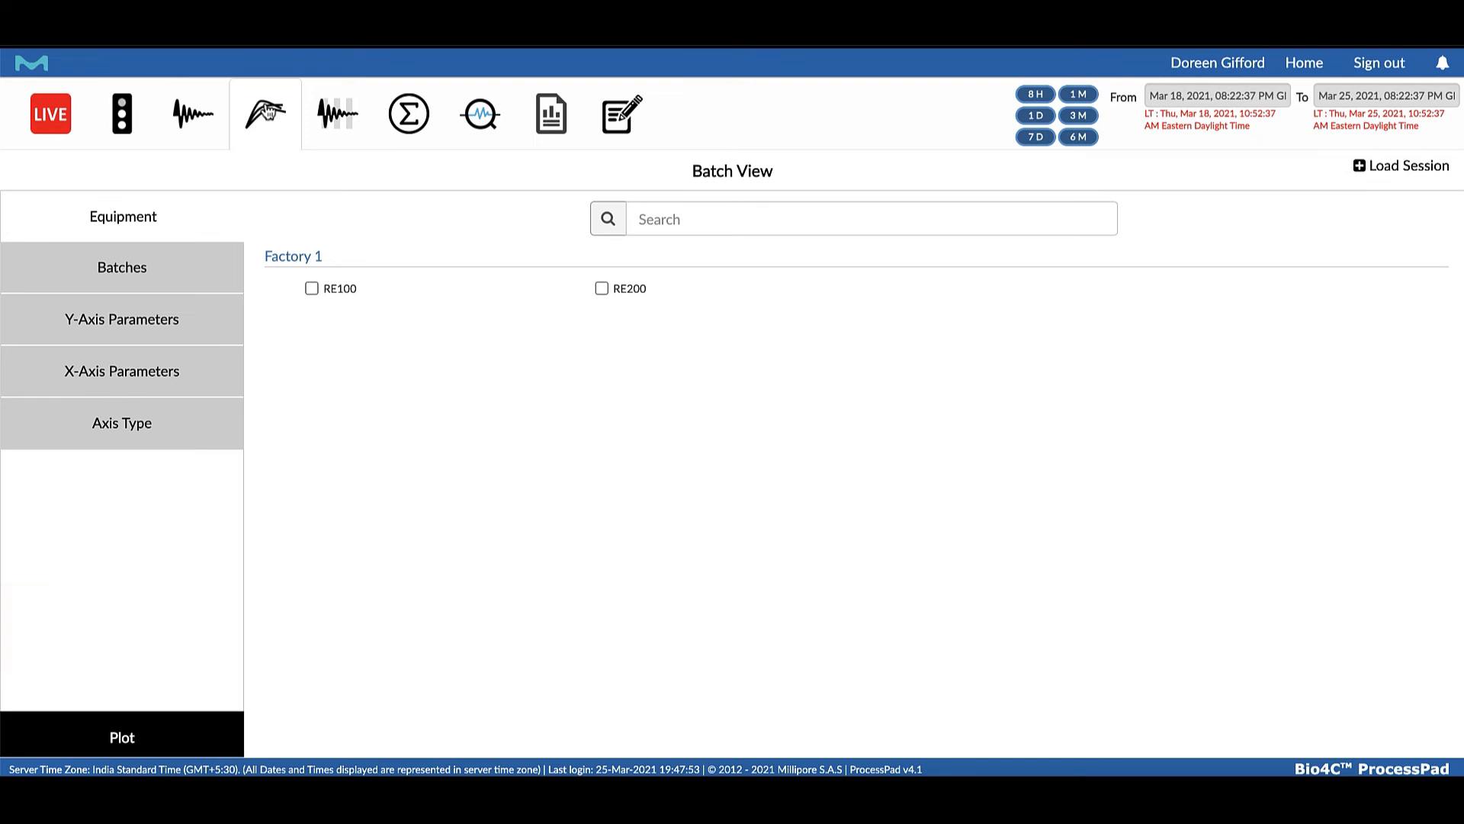
pyautogui.click(163, 273)
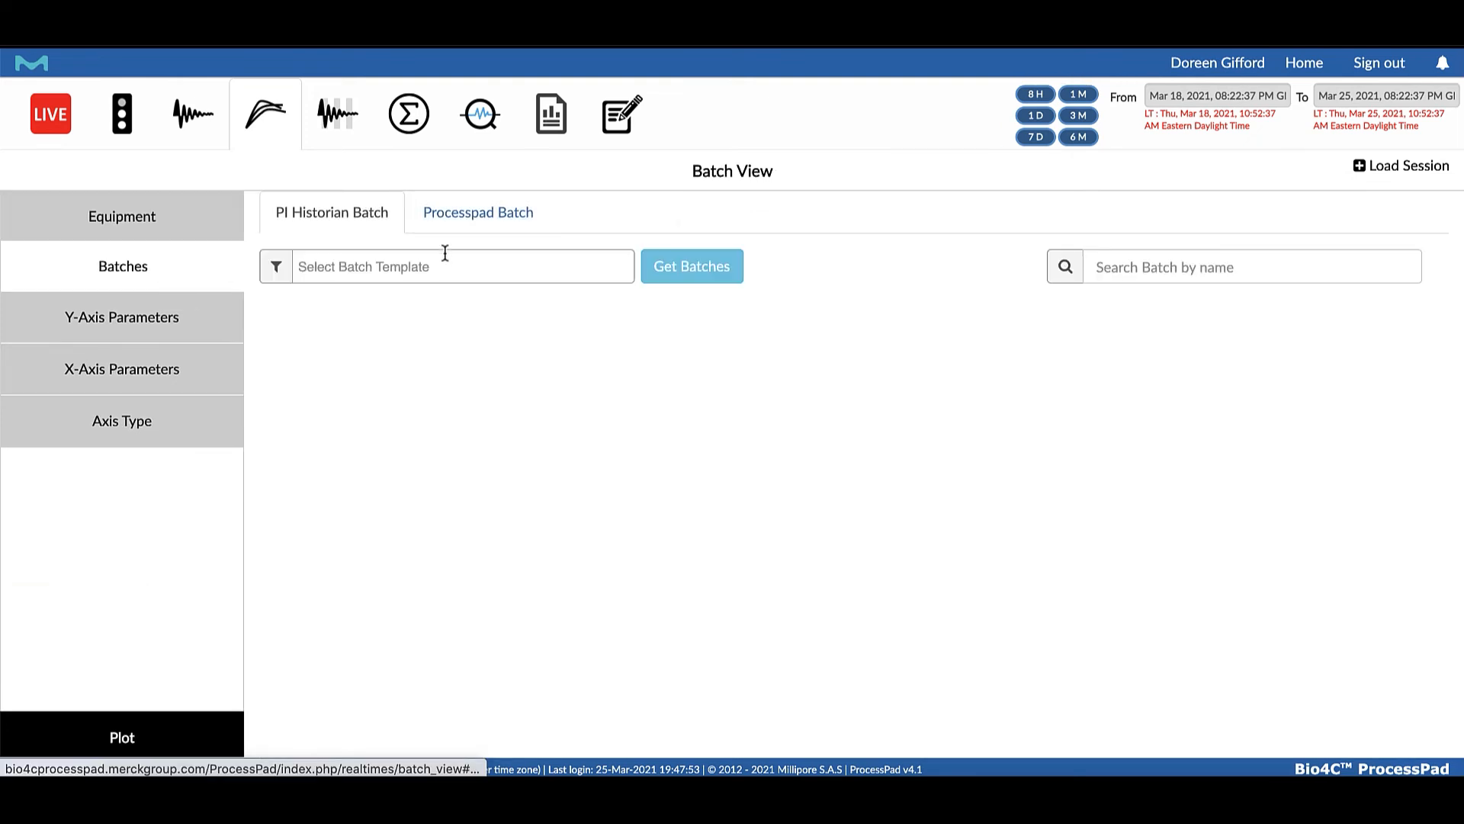
pyautogui.click(441, 266)
pyautogui.click(438, 372)
pyautogui.click(709, 267)
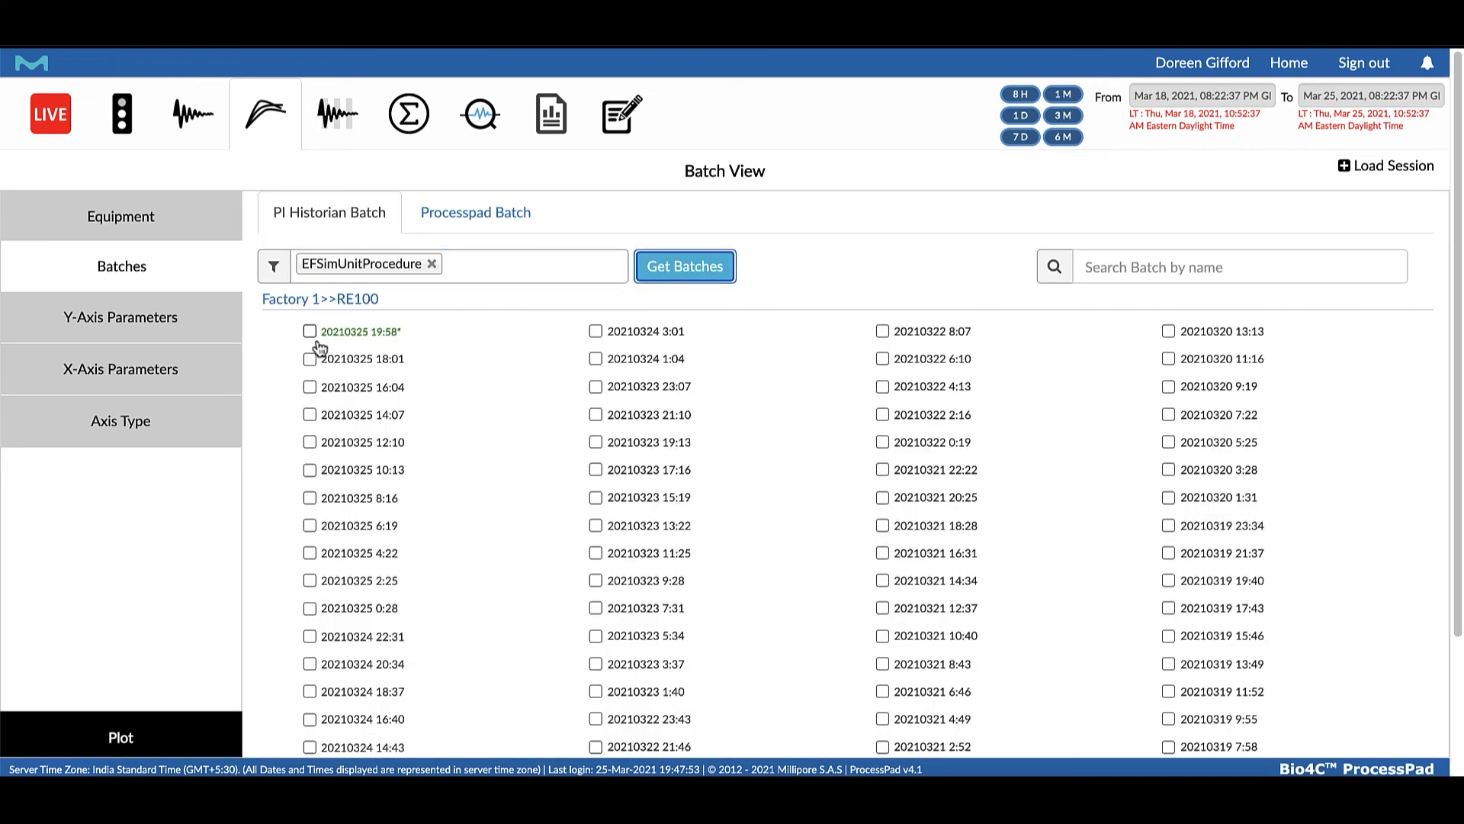
pyautogui.click(311, 331)
pyautogui.click(311, 359)
pyautogui.click(310, 387)
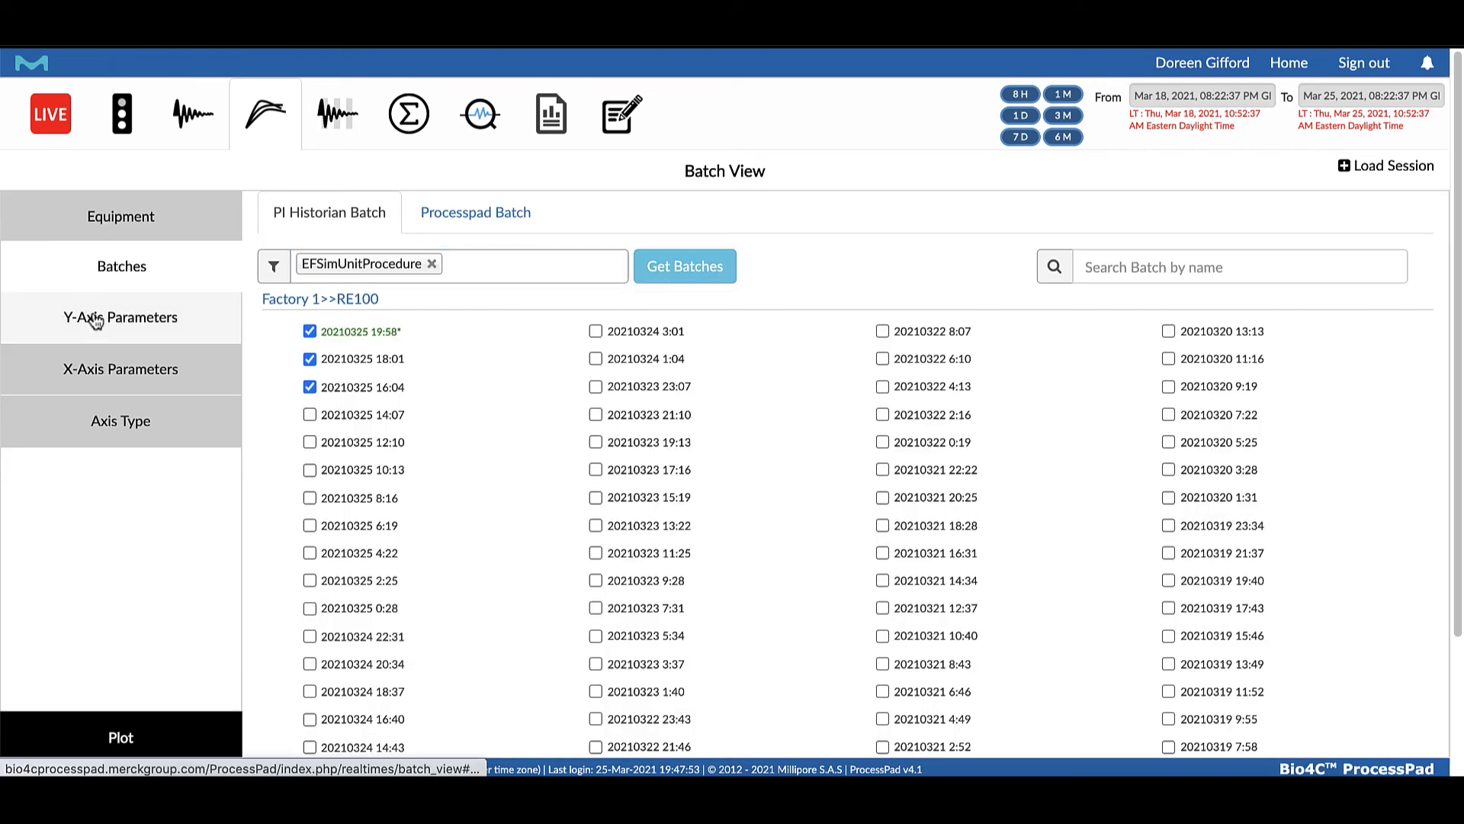
# Plot Agitation and Concentration of the selected batches against elapsed time on a single axis and examine the curves
pyautogui.click(96, 319)
pyautogui.click(311, 316)
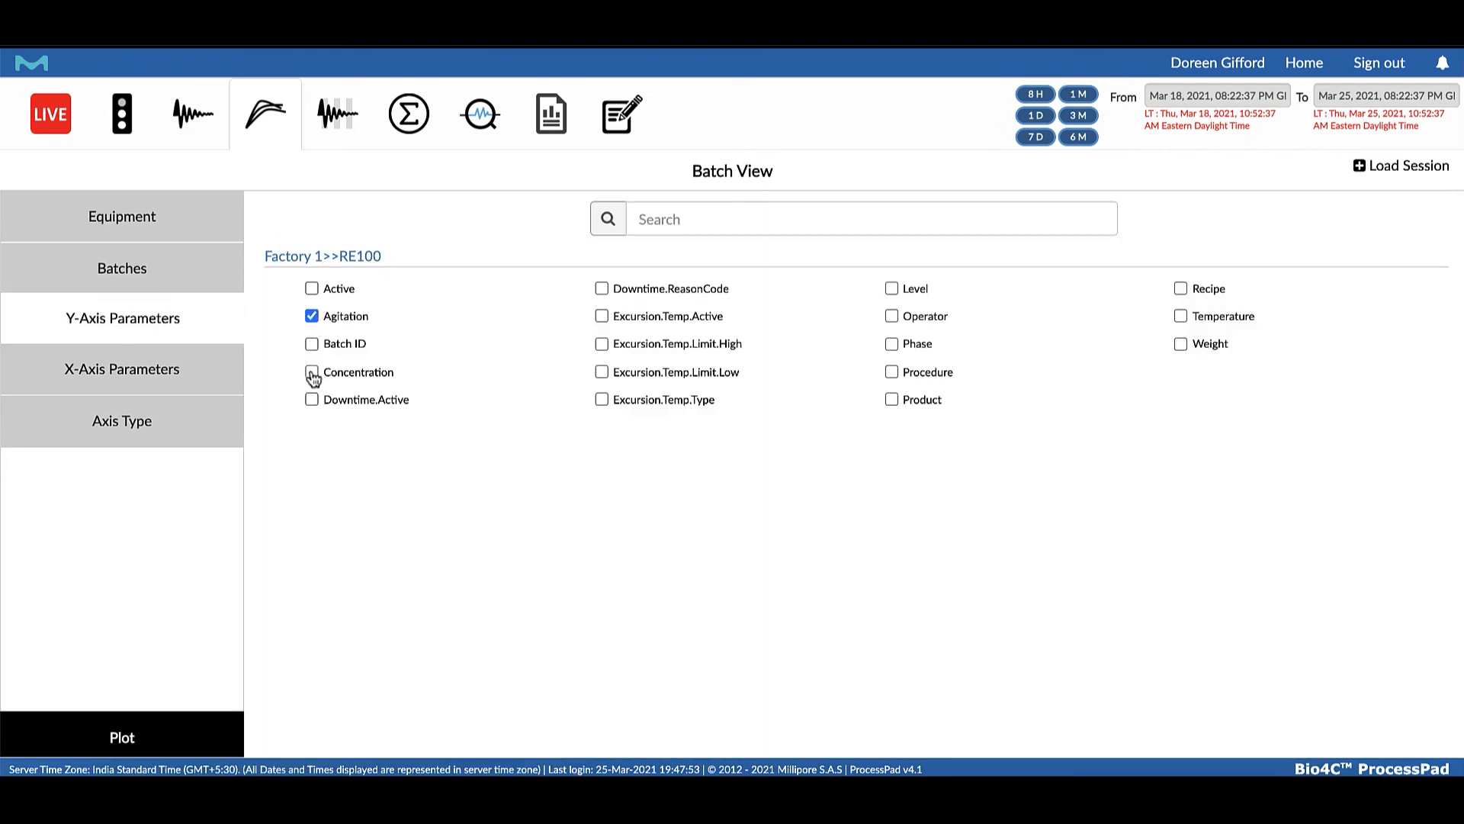
pyautogui.click(311, 372)
pyautogui.click(114, 371)
pyautogui.click(115, 421)
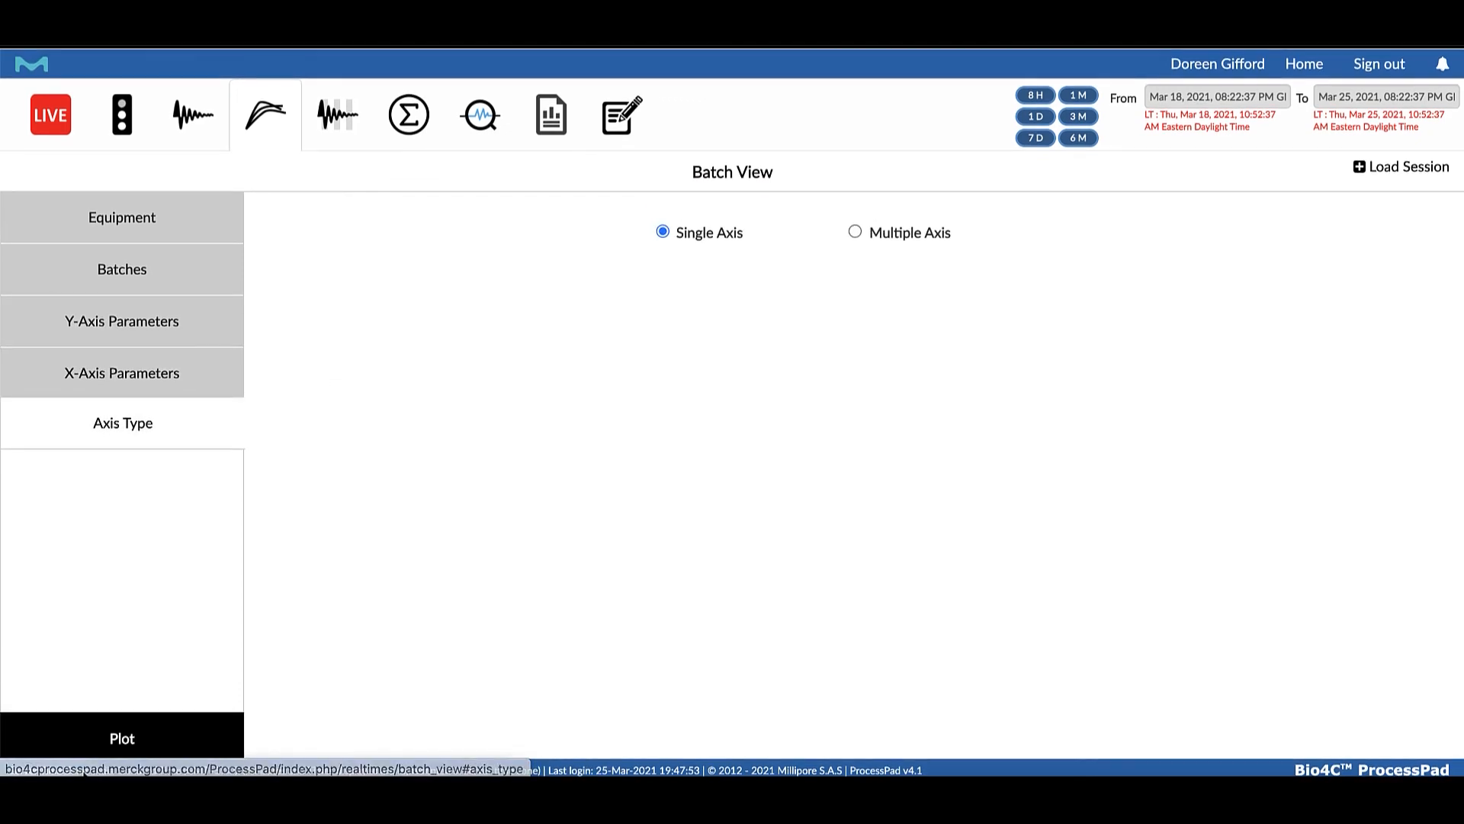
pyautogui.click(122, 738)
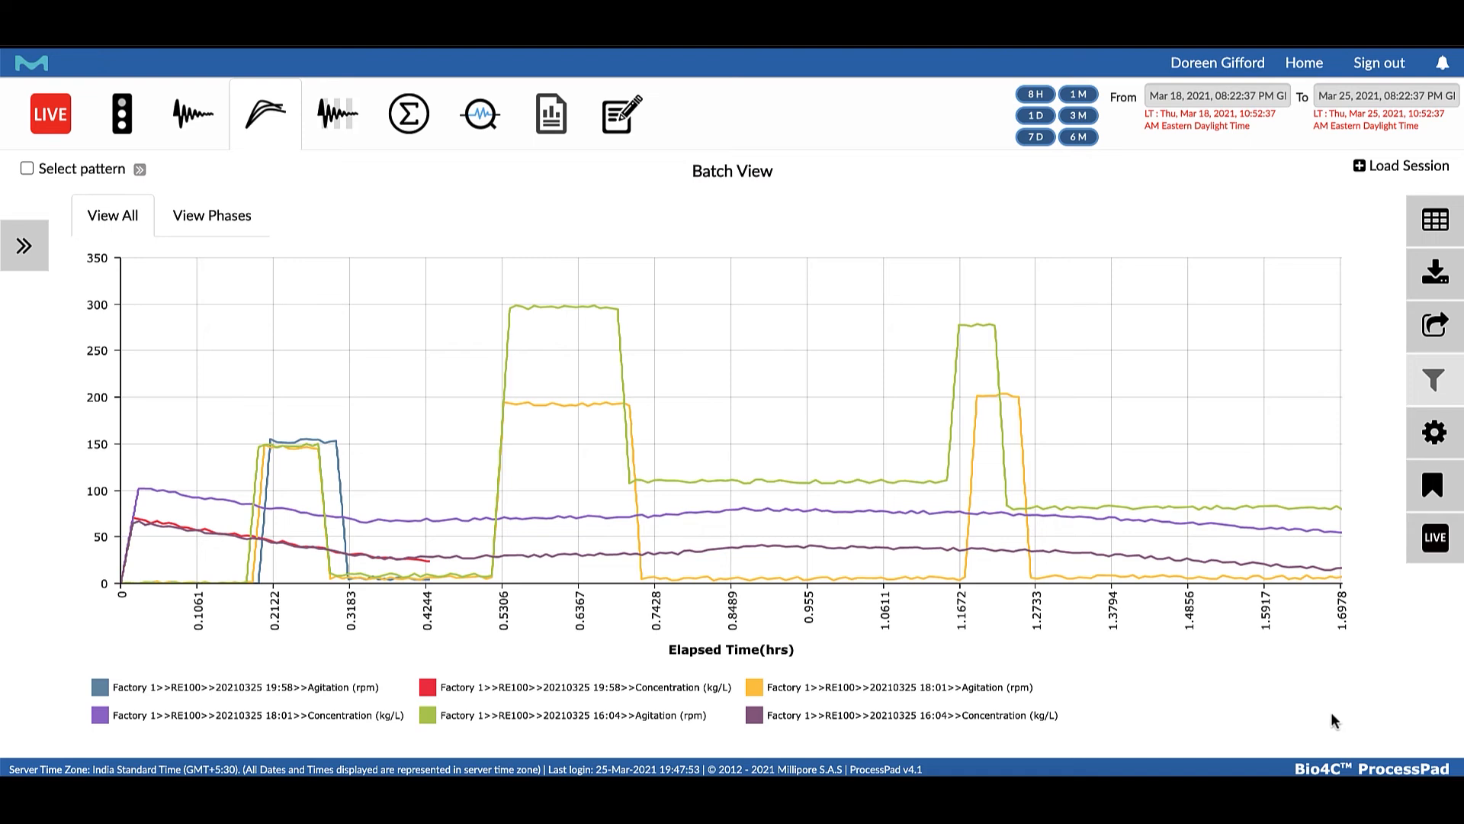
pyautogui.moveTo(687, 497)
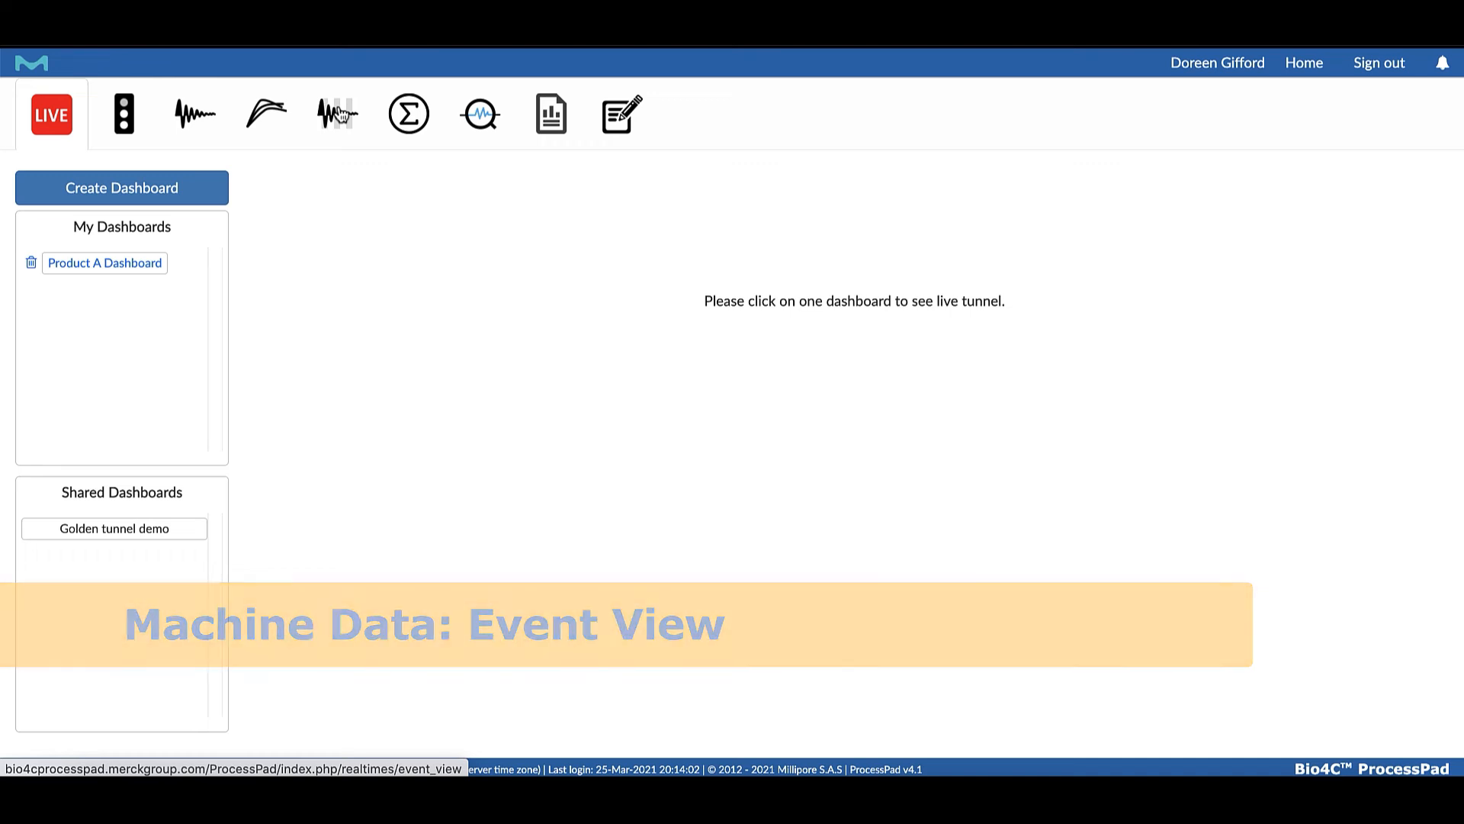
pyautogui.click(339, 115)
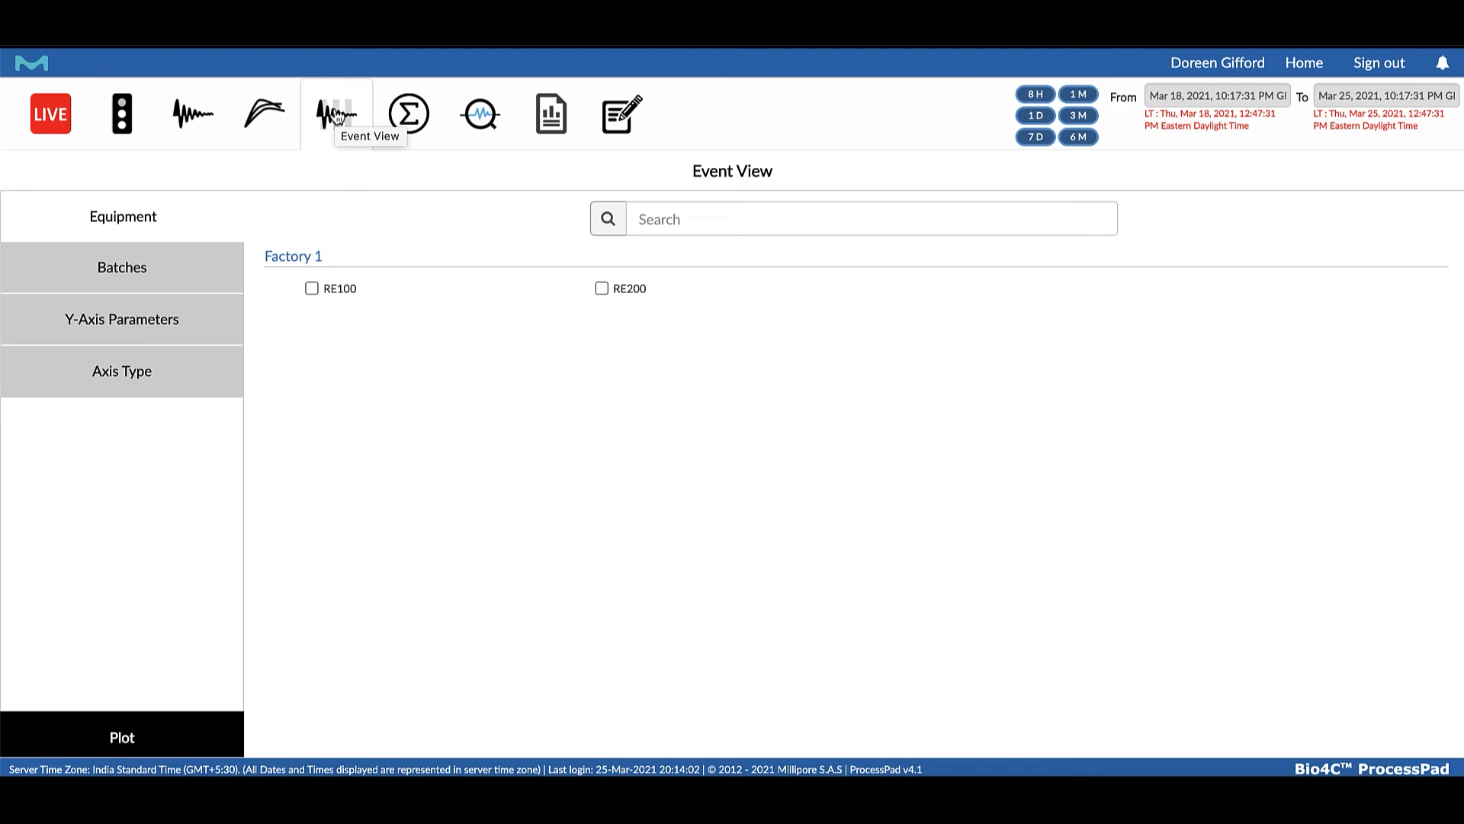
pyautogui.click(311, 289)
pyautogui.click(162, 284)
pyautogui.click(507, 265)
pyautogui.click(457, 369)
pyautogui.click(658, 278)
pyautogui.click(310, 331)
pyautogui.click(309, 359)
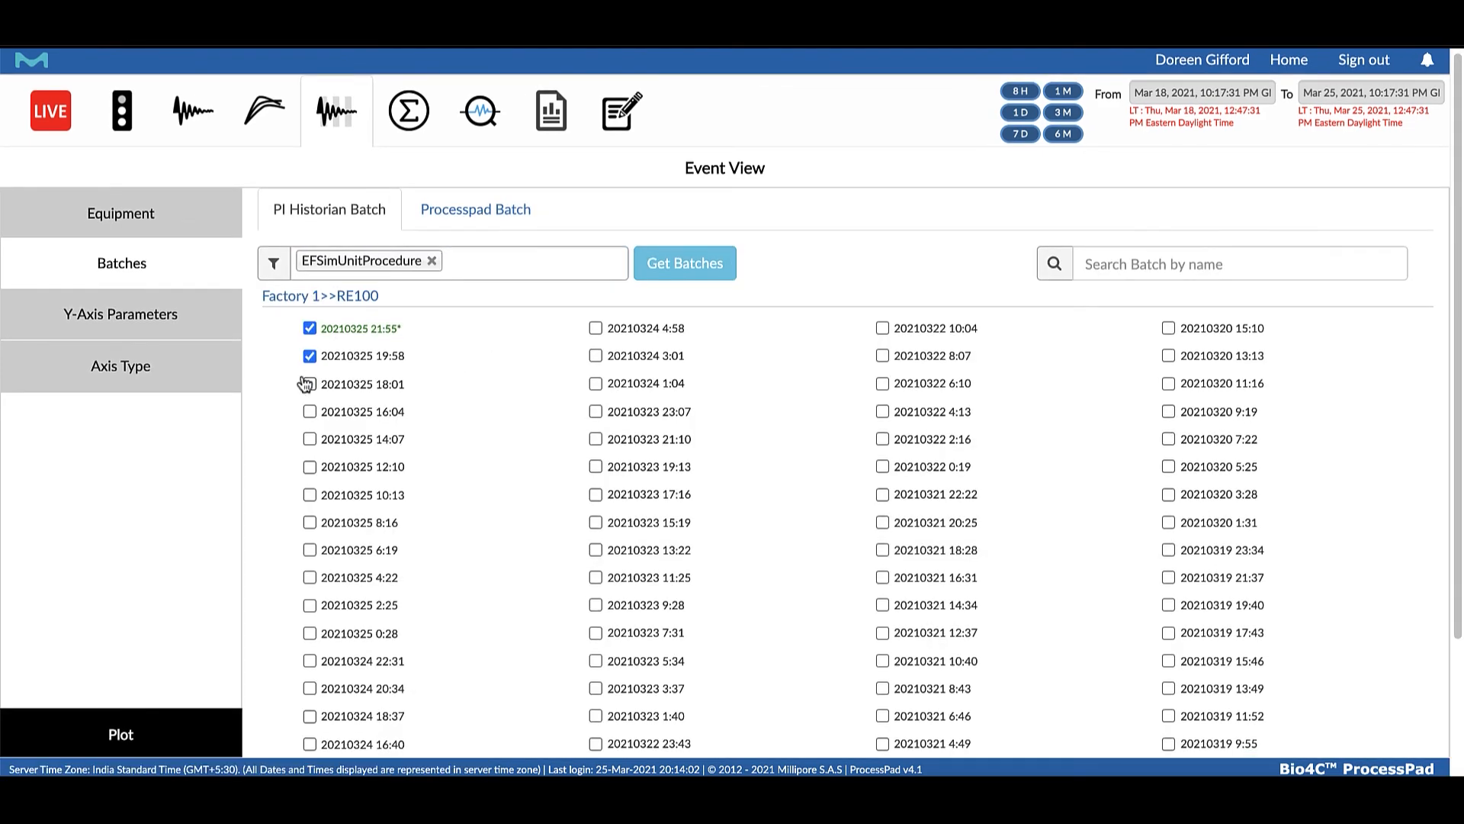
# Plot Agitation and Concentration for the batches selected in the Event View and examine each batch's phases and values
pyautogui.click(170, 317)
pyautogui.click(311, 316)
pyautogui.click(312, 372)
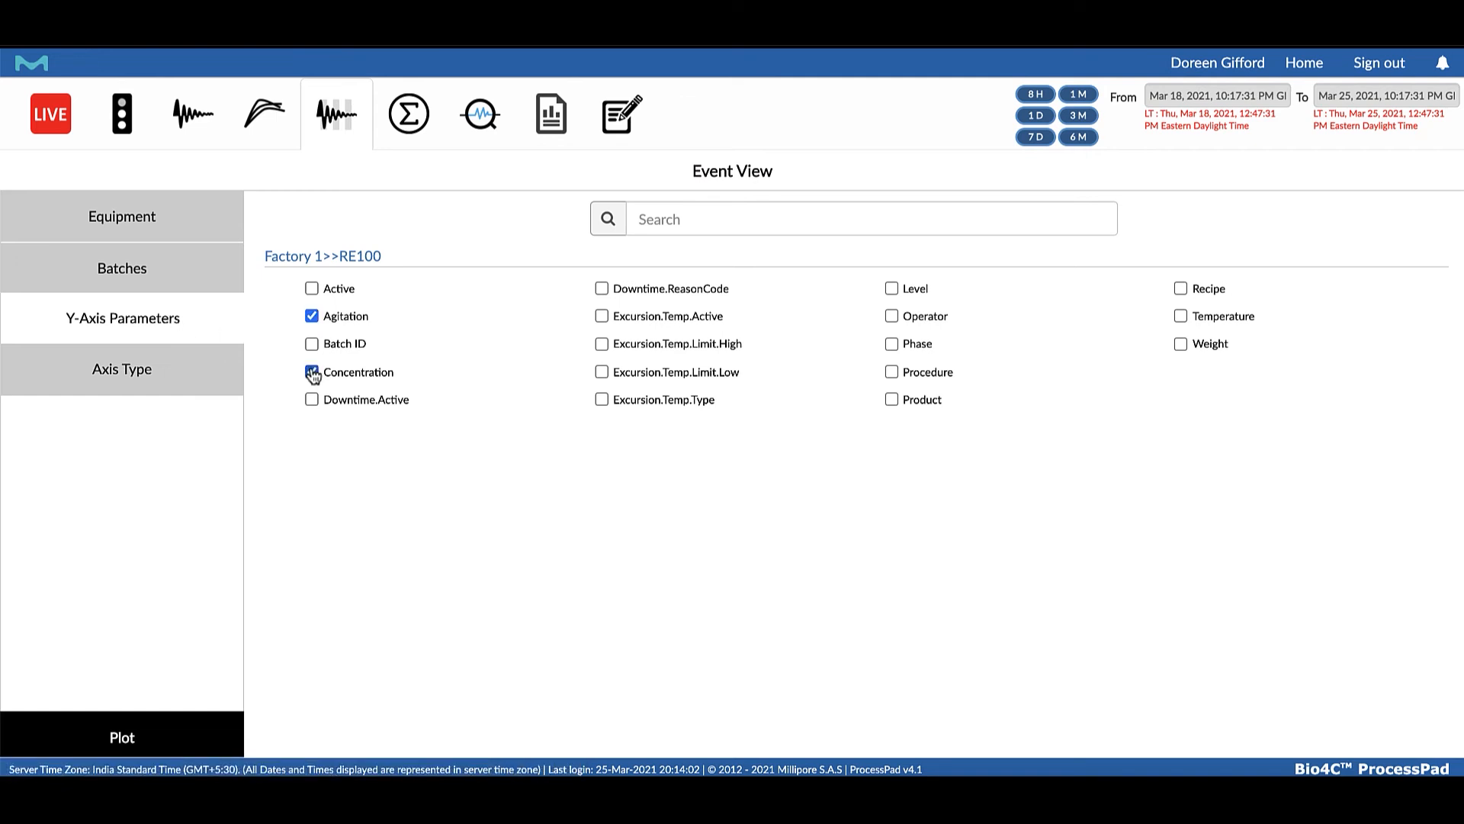
pyautogui.click(239, 379)
pyautogui.click(133, 734)
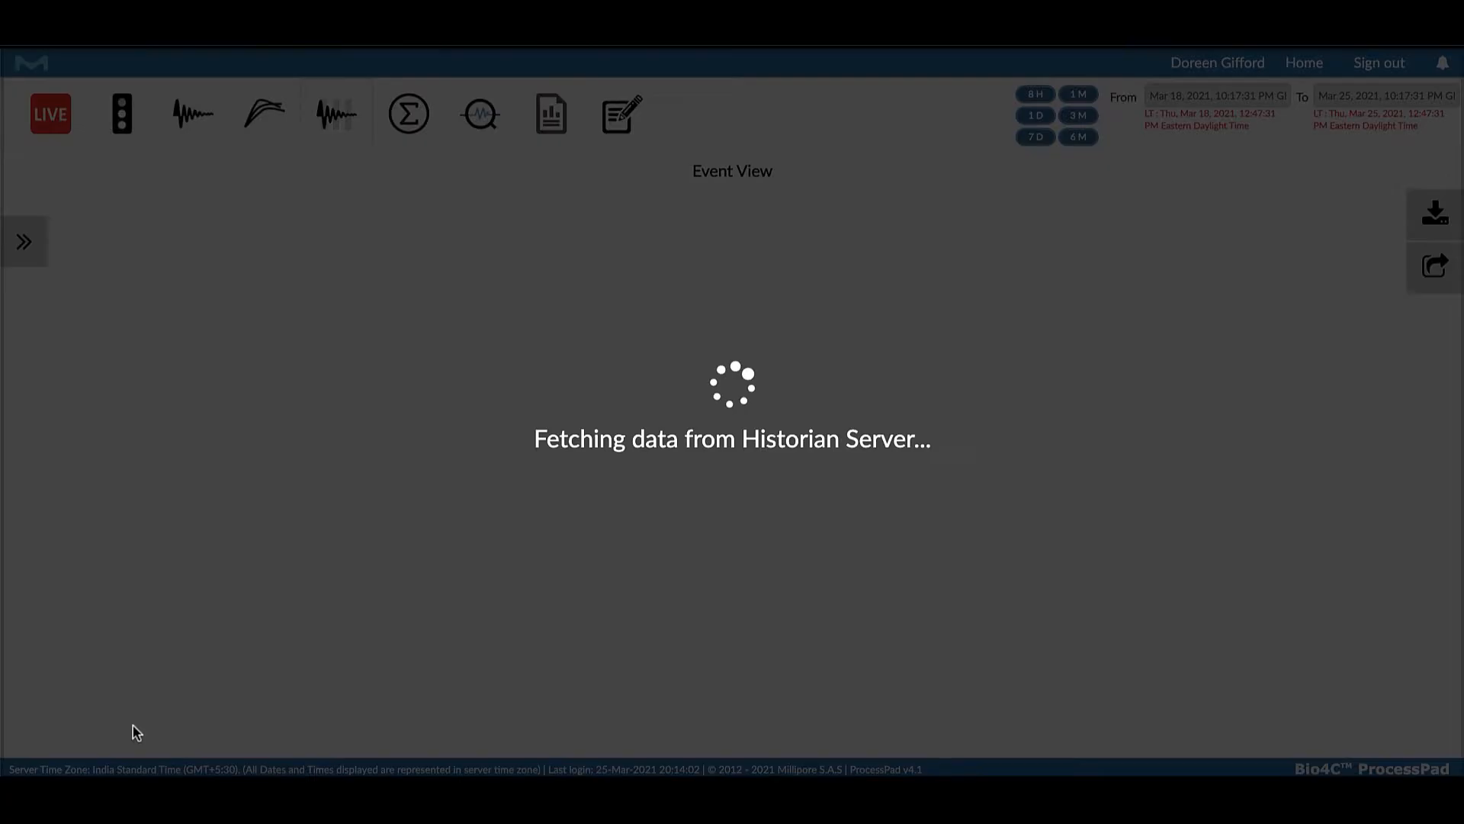
pyautogui.scroll(-5, 355, 358)
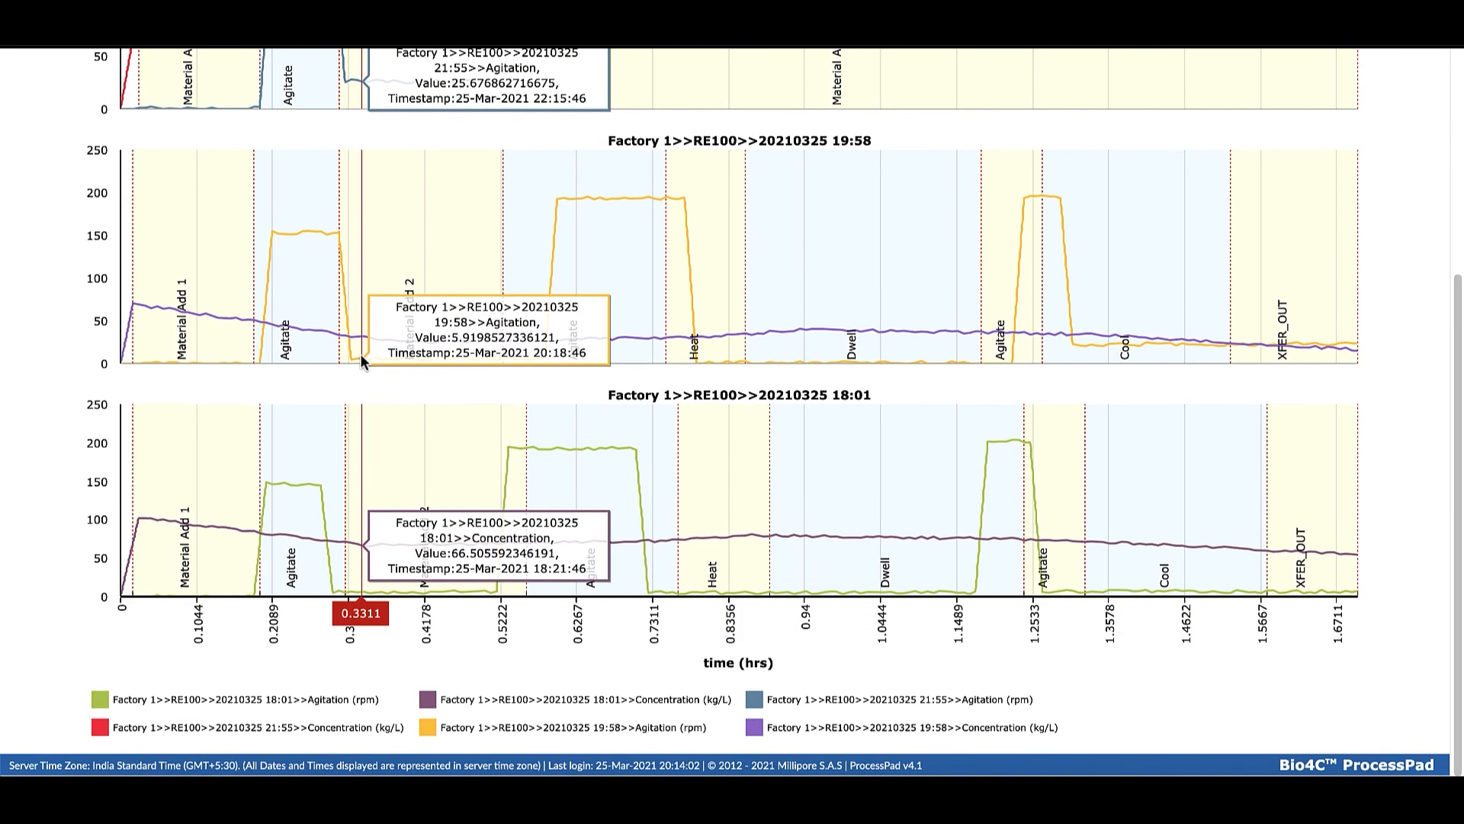
pyautogui.scroll(5, 359, 358)
pyautogui.scroll(-1, 359, 362)
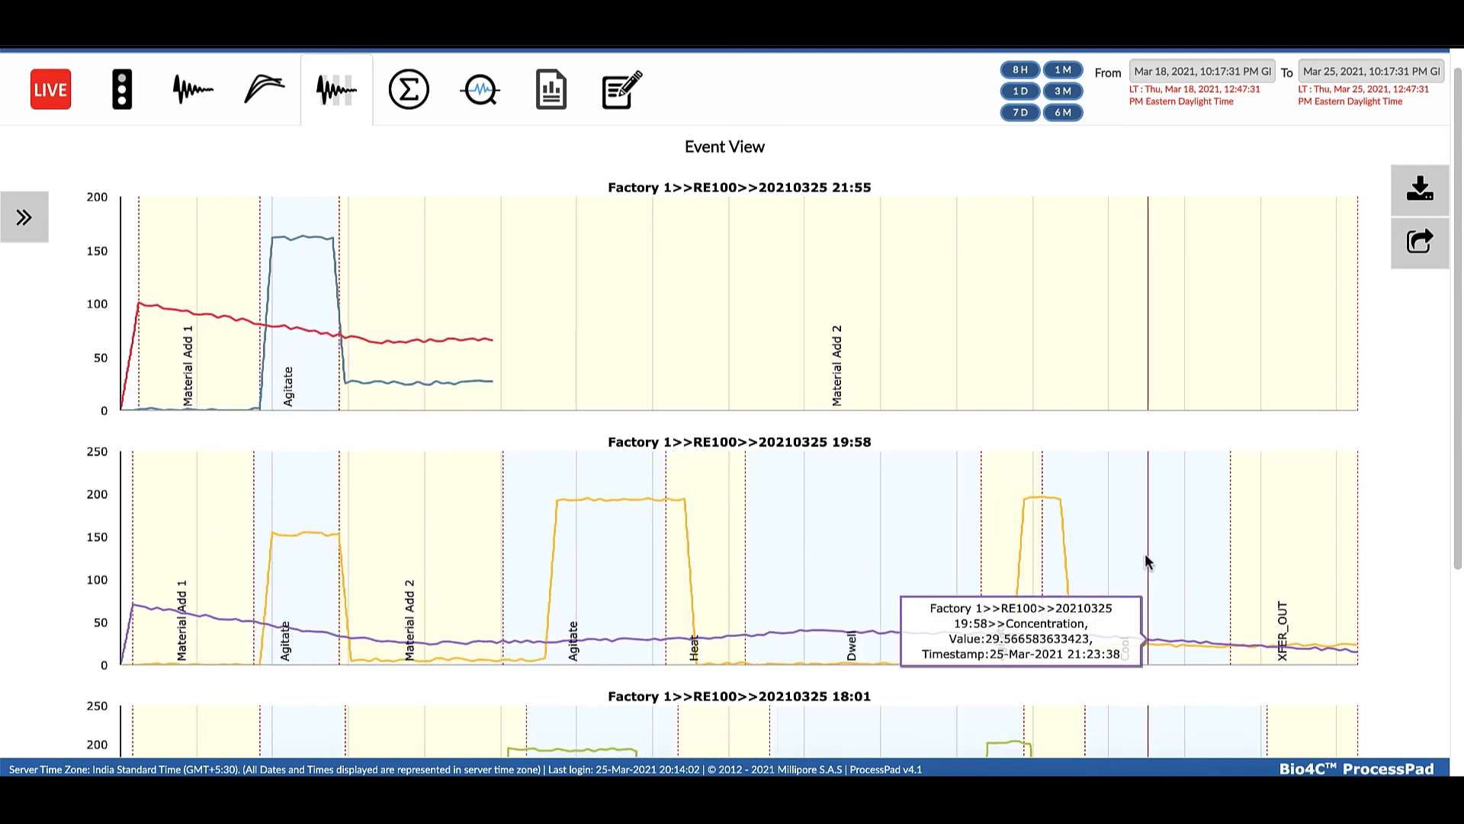
pyautogui.scroll(-2, 691, 541)
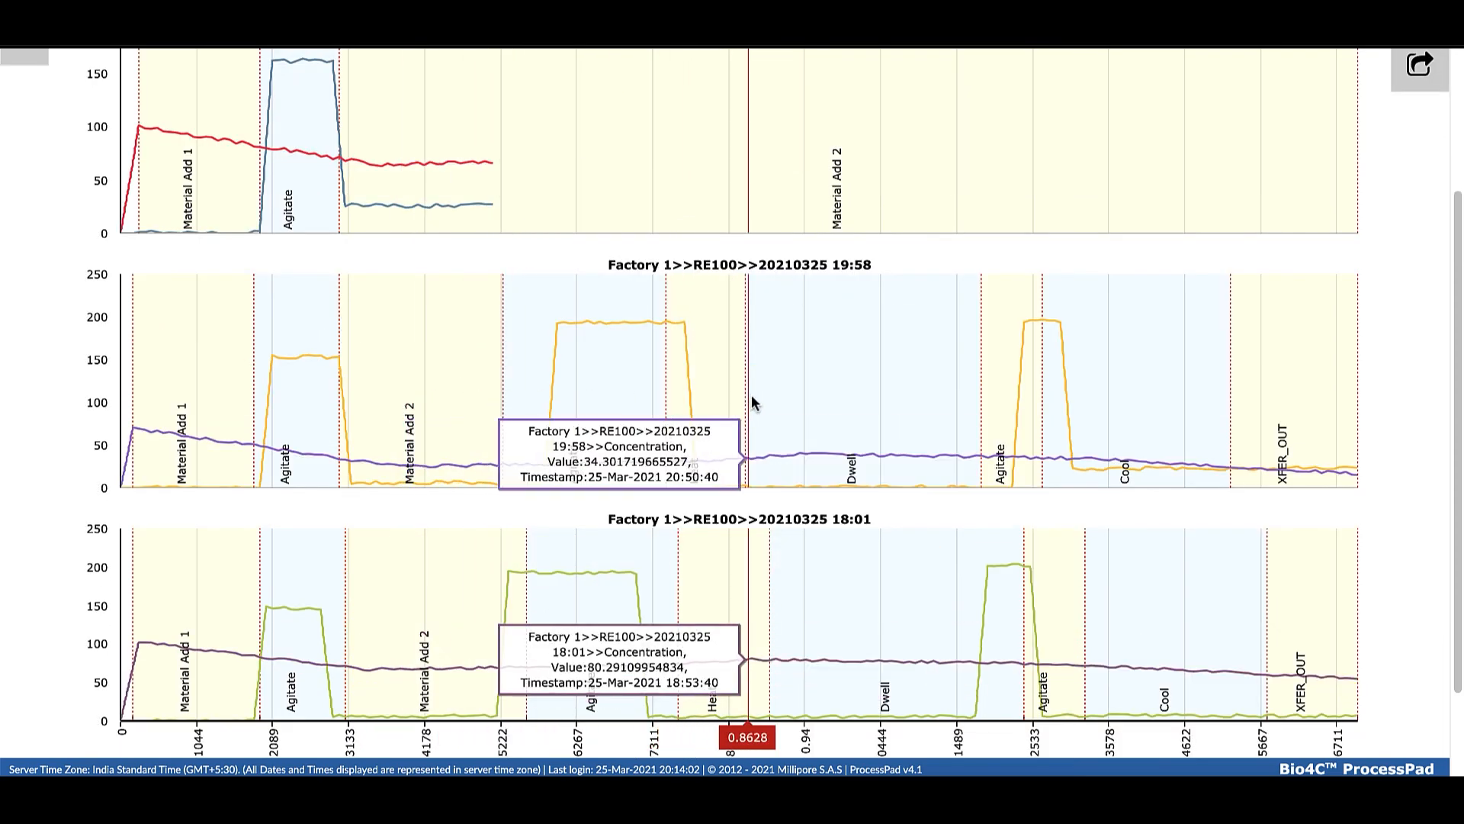
pyautogui.scroll(-1, 348, 389)
pyautogui.scroll(1, 348, 387)
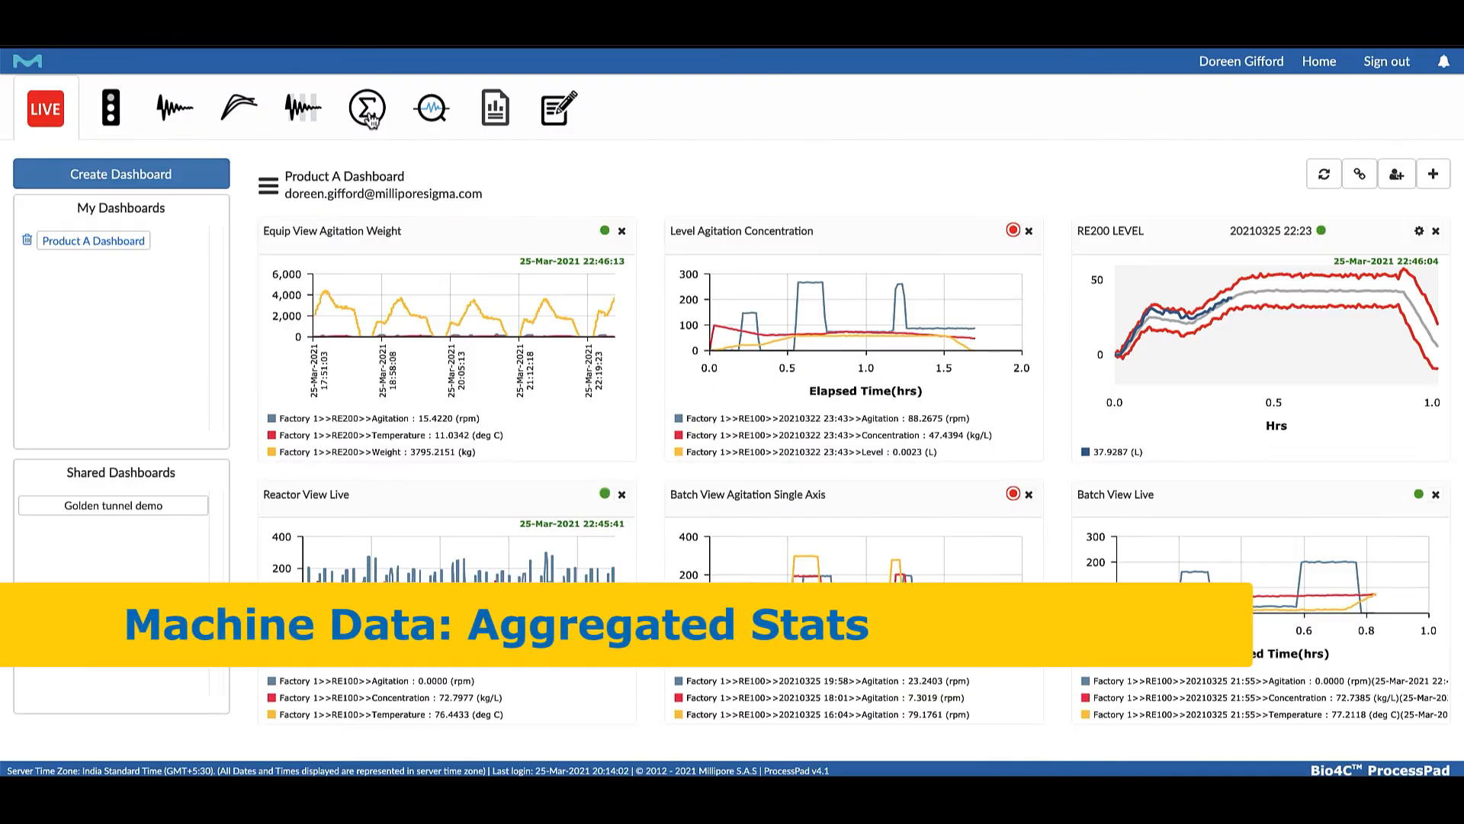
# In Aggregated Stats, choose the RE100 equipment and fetch its EFSimUnitProcedure batches from the PI historian
pyautogui.click(369, 116)
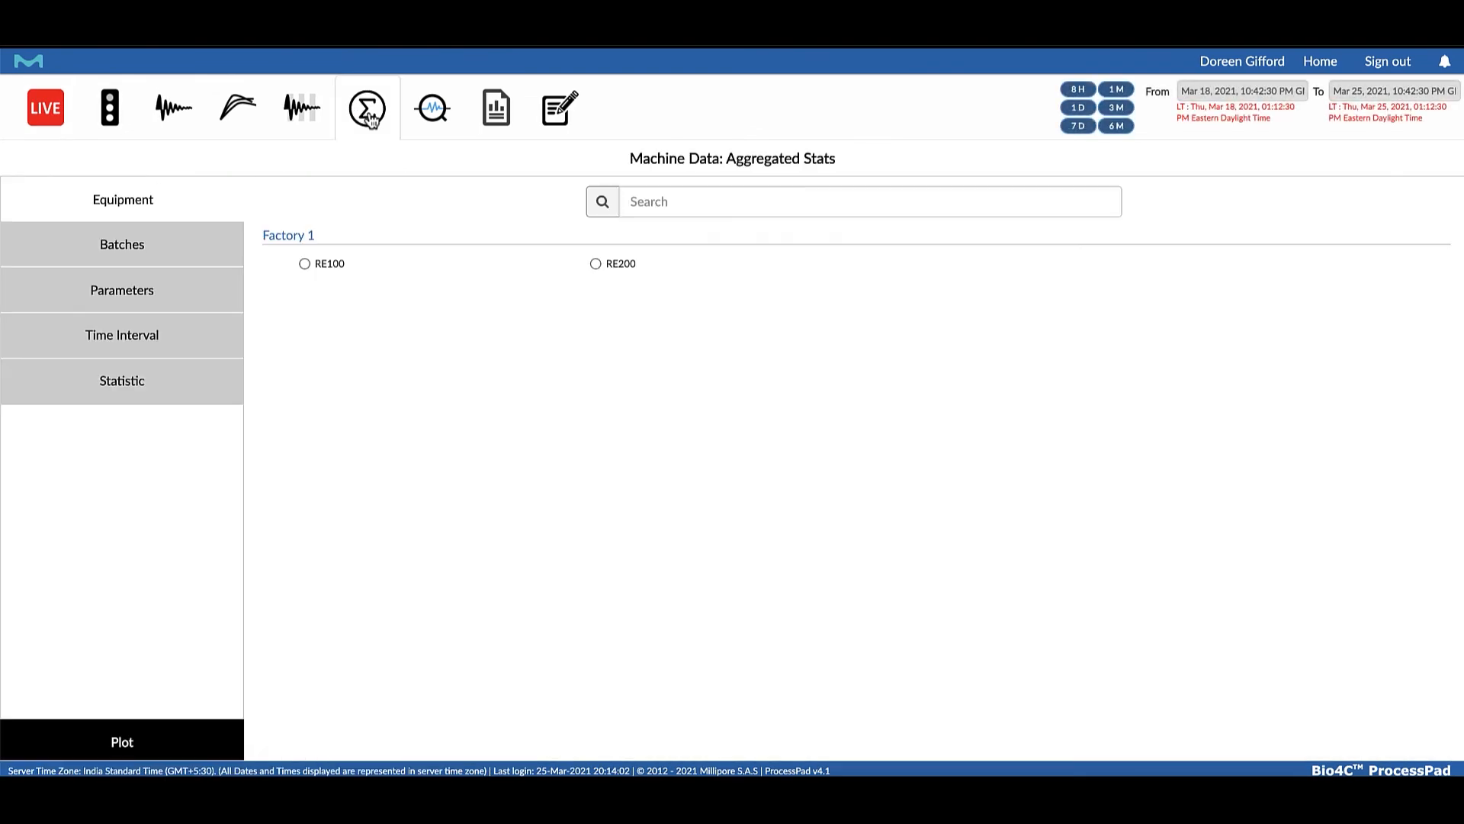
pyautogui.moveTo(304, 268)
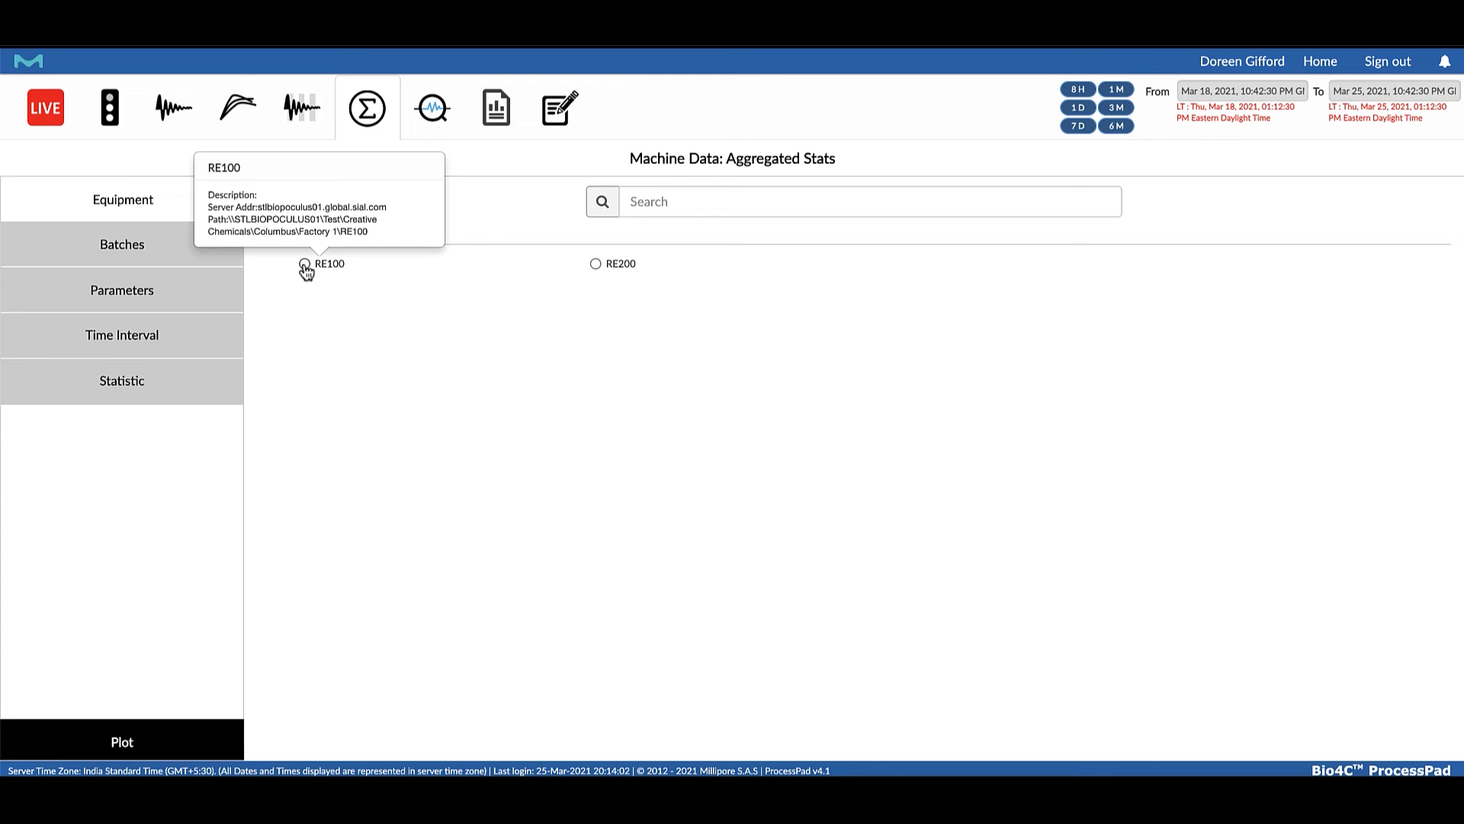
pyautogui.click(305, 266)
pyautogui.click(148, 252)
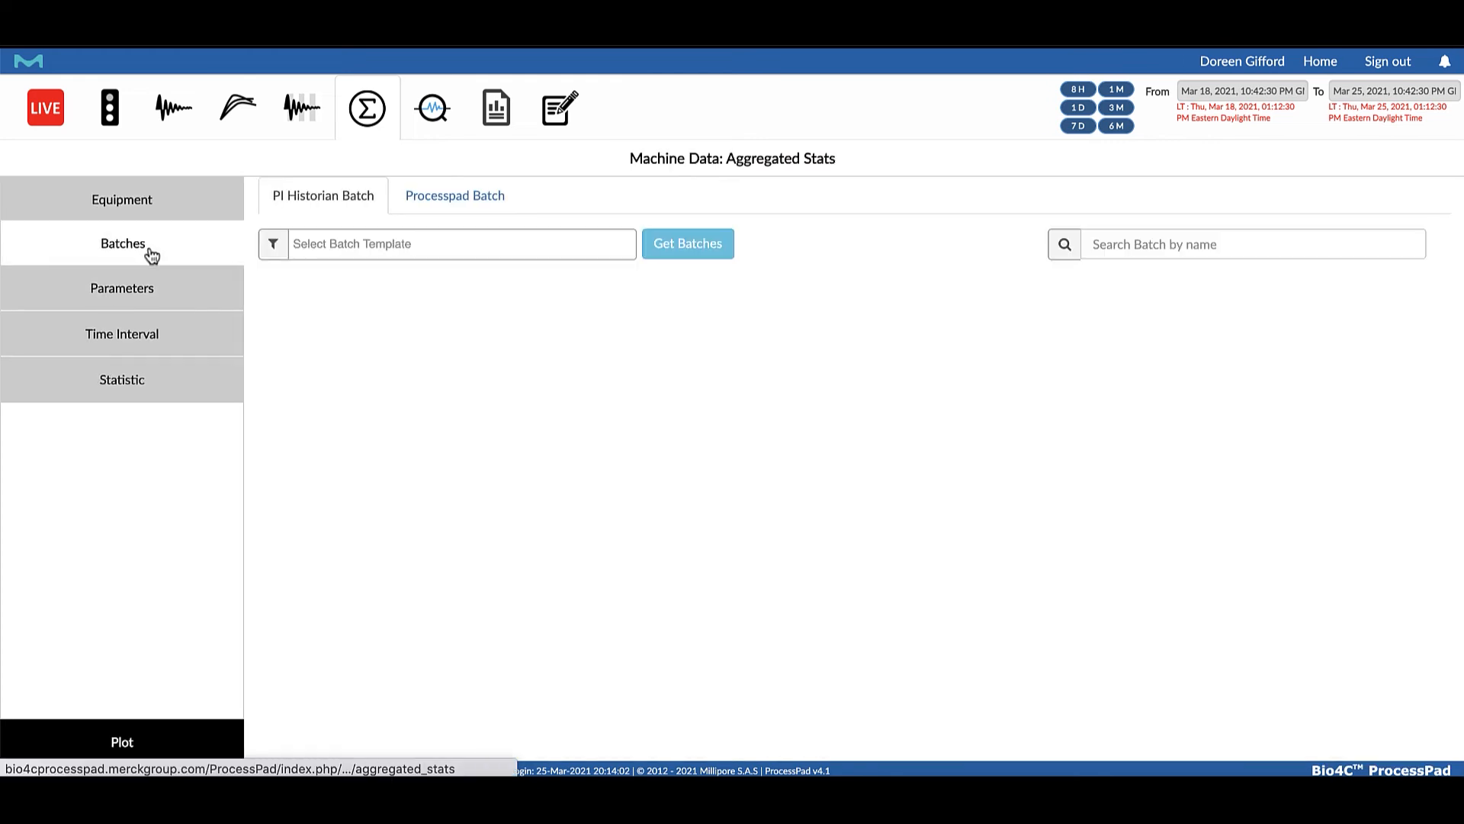
pyautogui.click(539, 257)
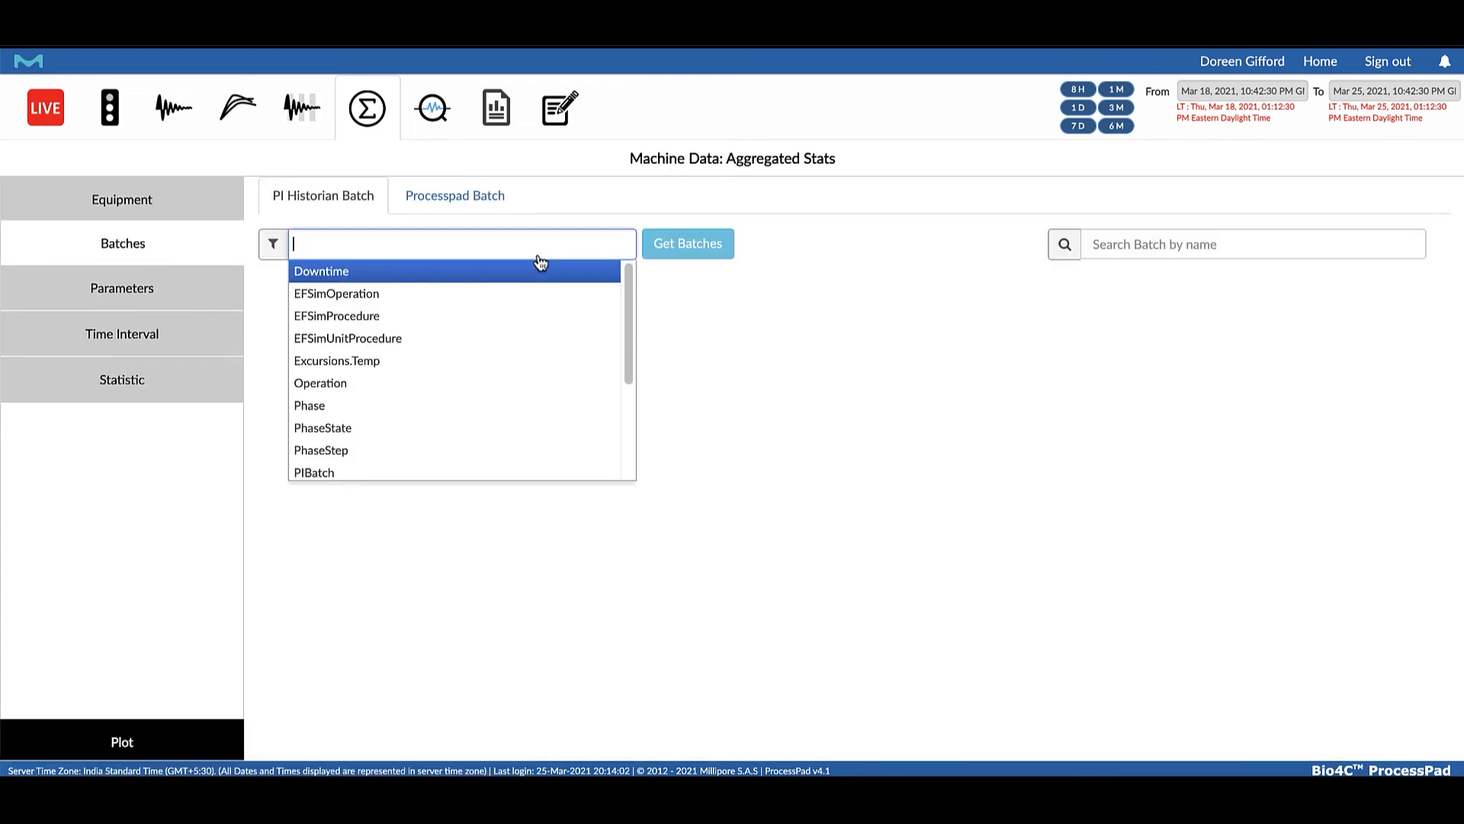
pyautogui.click(502, 340)
pyautogui.click(694, 244)
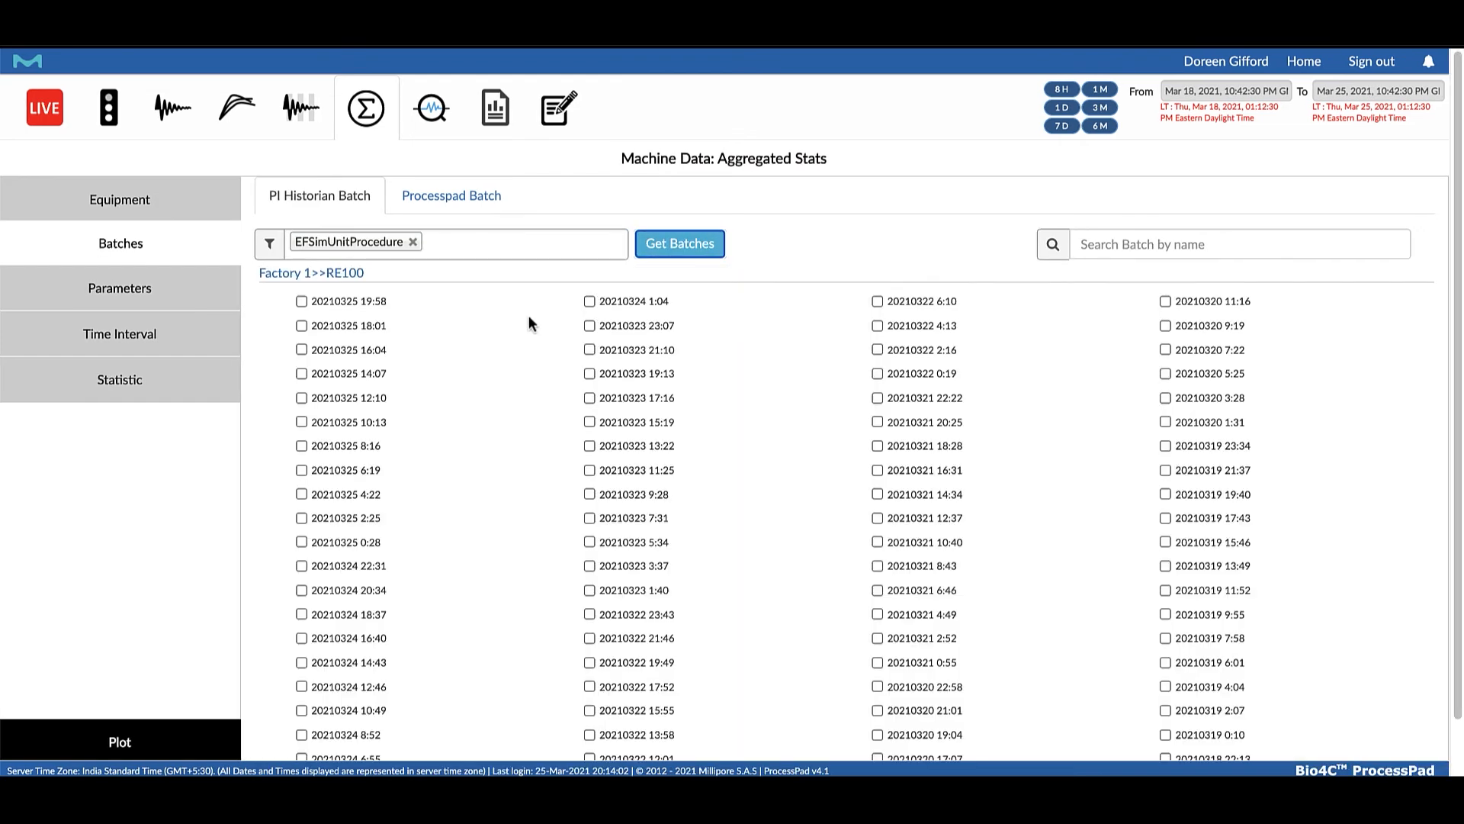
pyautogui.click(301, 302)
pyautogui.click(302, 325)
pyautogui.scroll(-1, 301, 336)
pyautogui.click(301, 348)
pyautogui.click(180, 293)
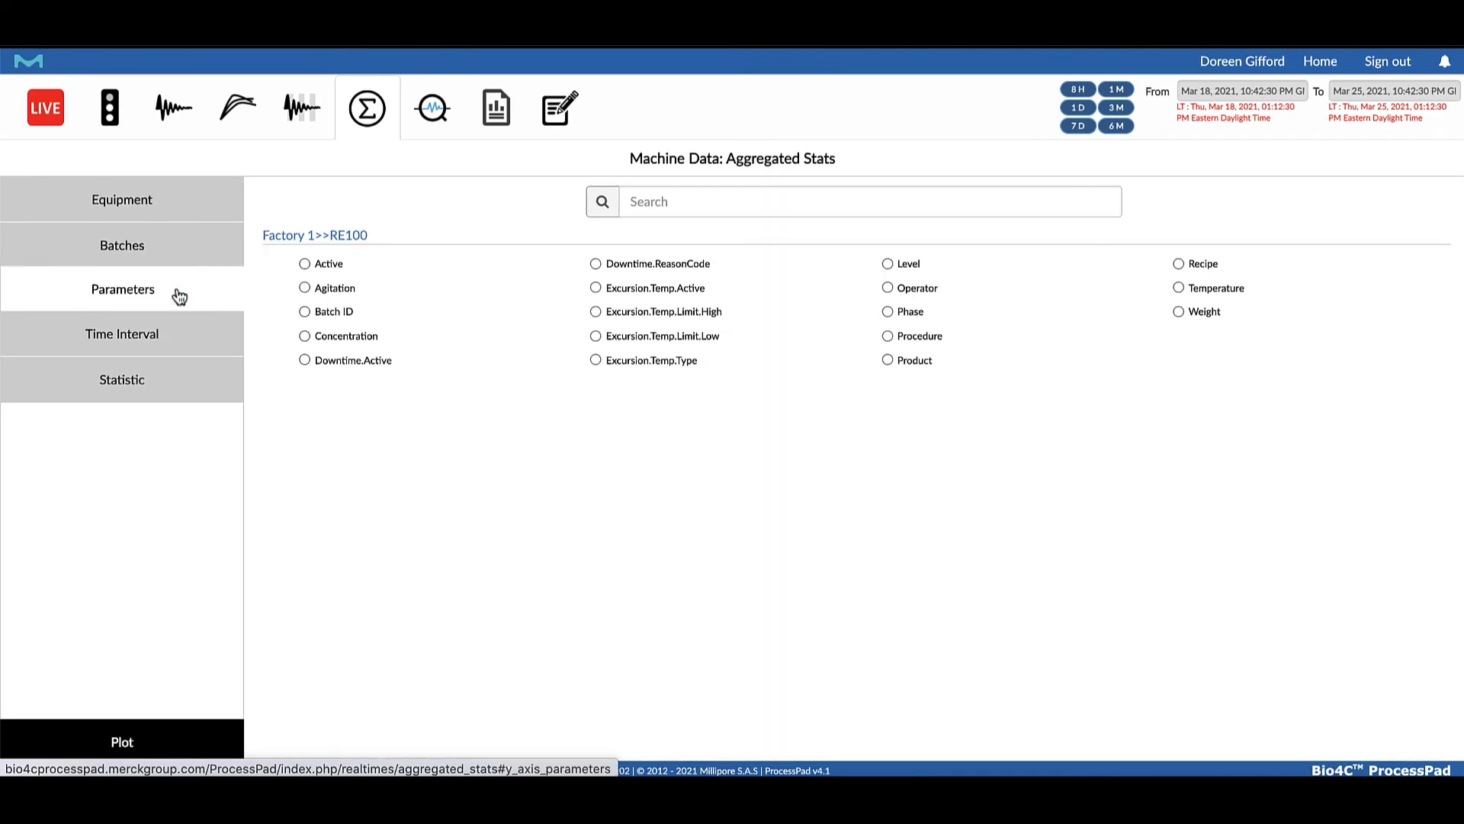
pyautogui.click(304, 336)
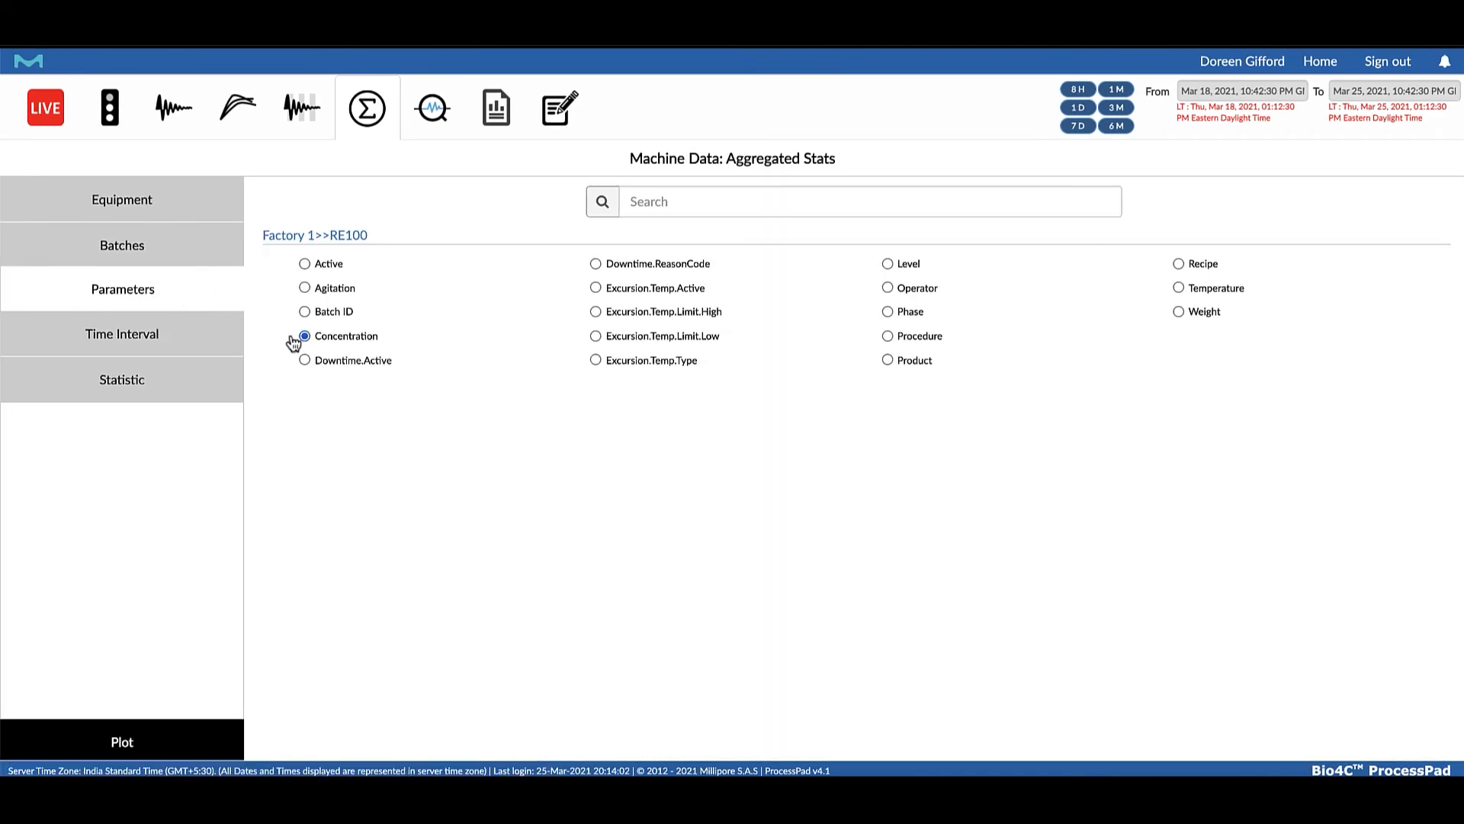
# Set a 5-second time interval and plot Average, Maximum, Minimum and Standard Deviation with SD lines
pyautogui.click(171, 338)
pyautogui.click(752, 242)
pyautogui.write('5')
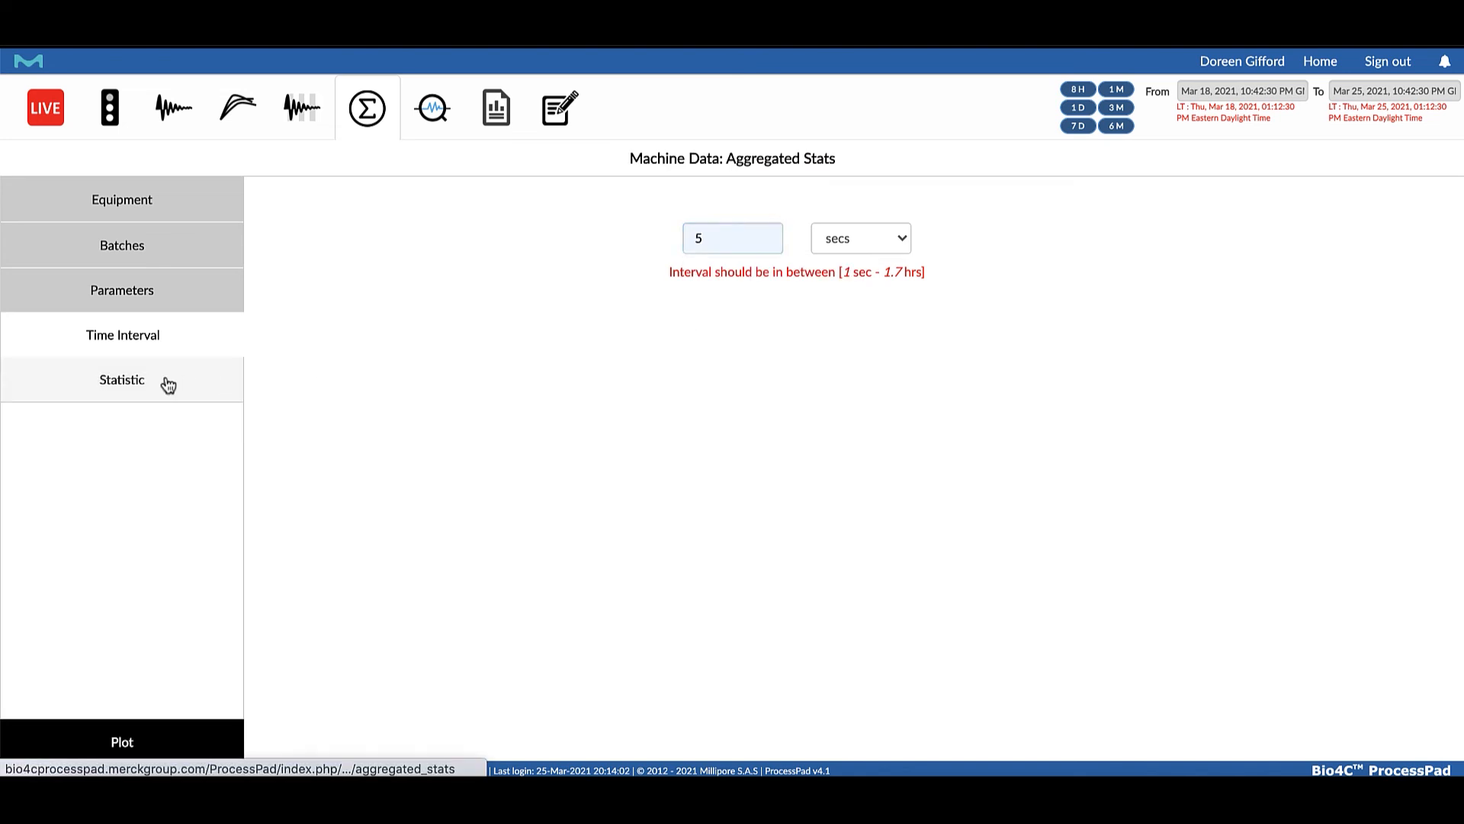
pyautogui.click(167, 381)
pyautogui.click(596, 412)
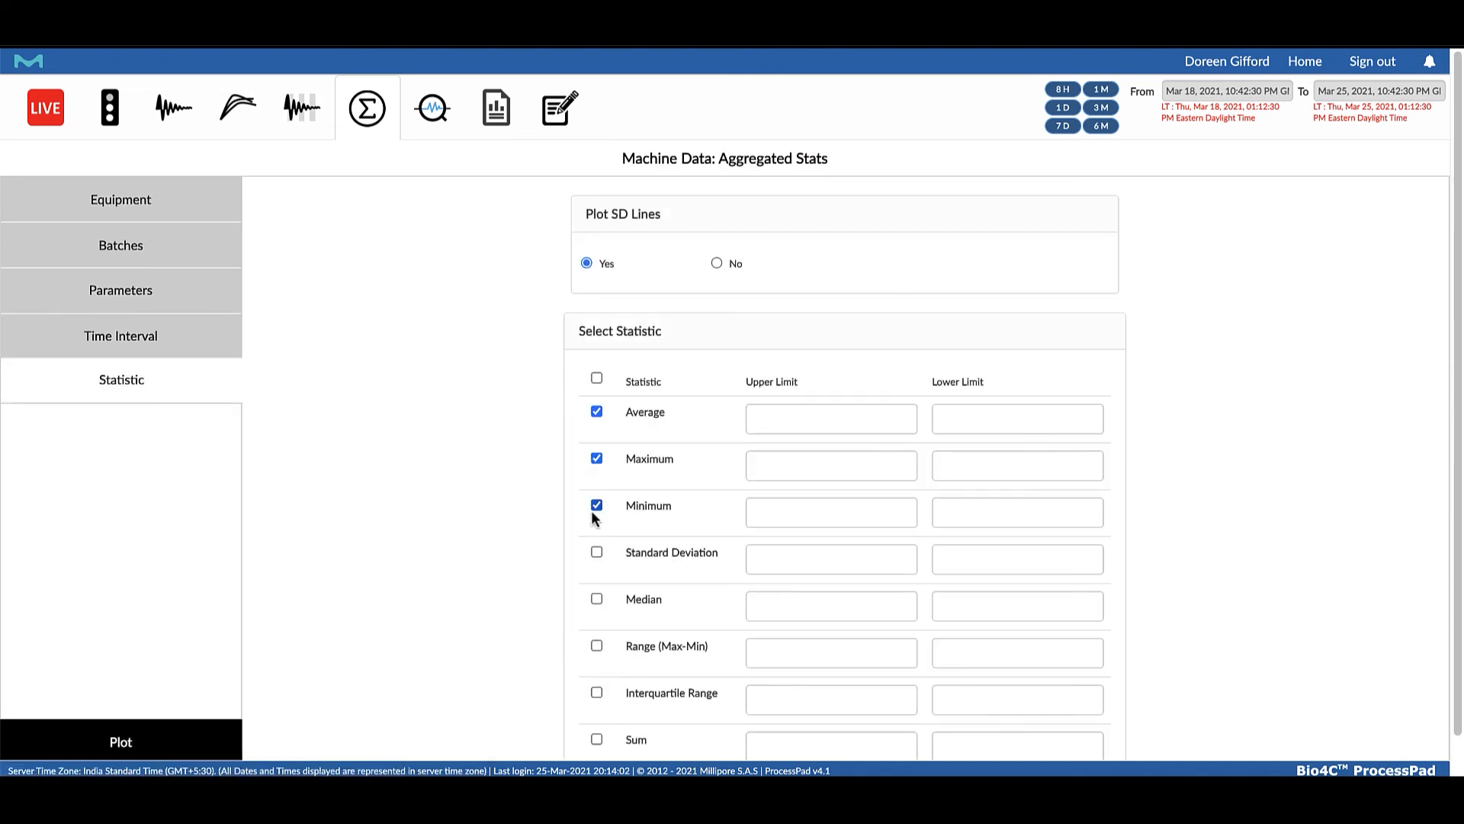
pyautogui.click(114, 747)
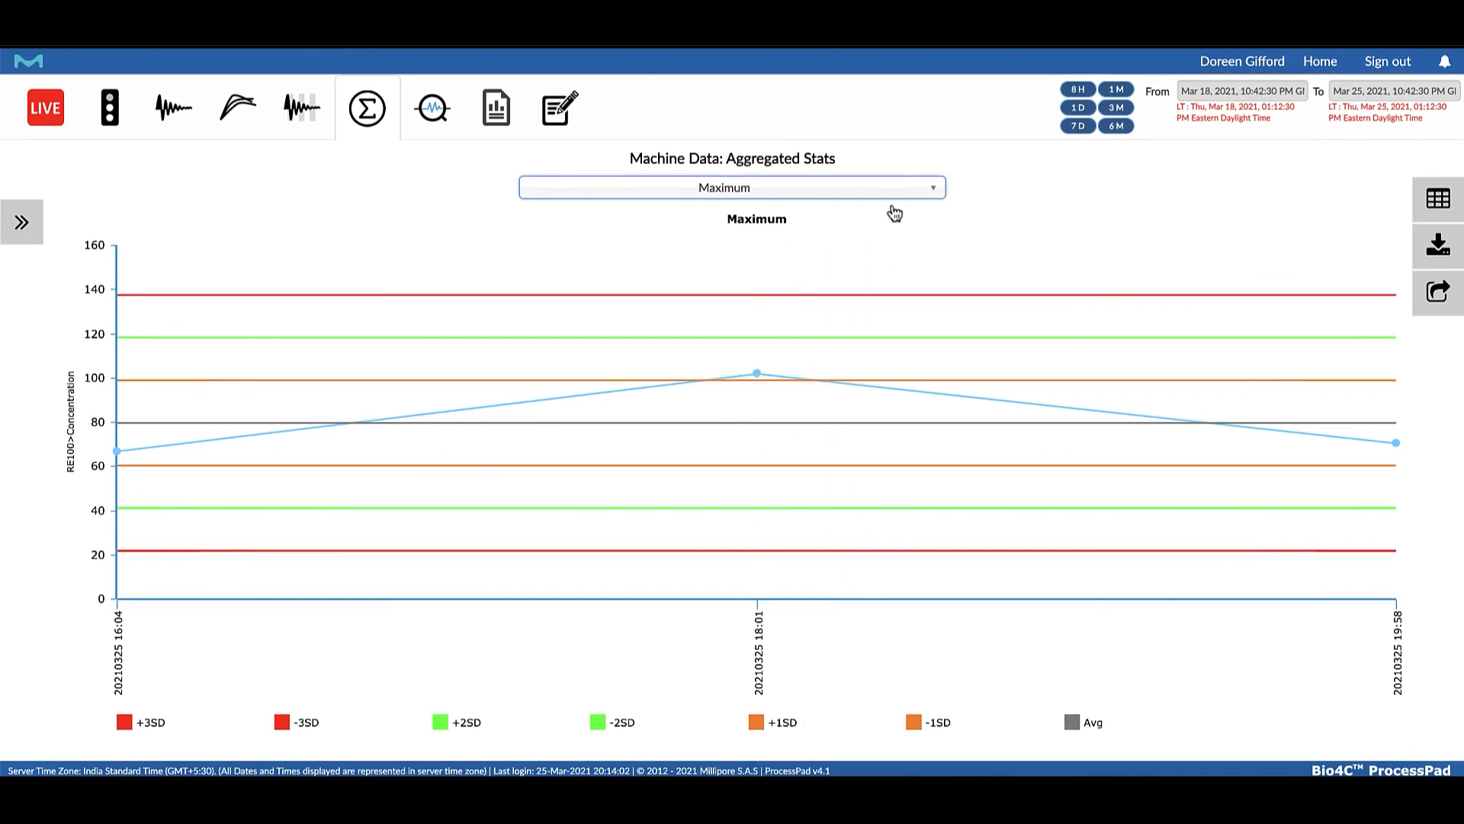
# View the Standard Deviation chart of the selected batches and switch back to the Maximum chart
pyautogui.click(931, 190)
pyautogui.click(831, 307)
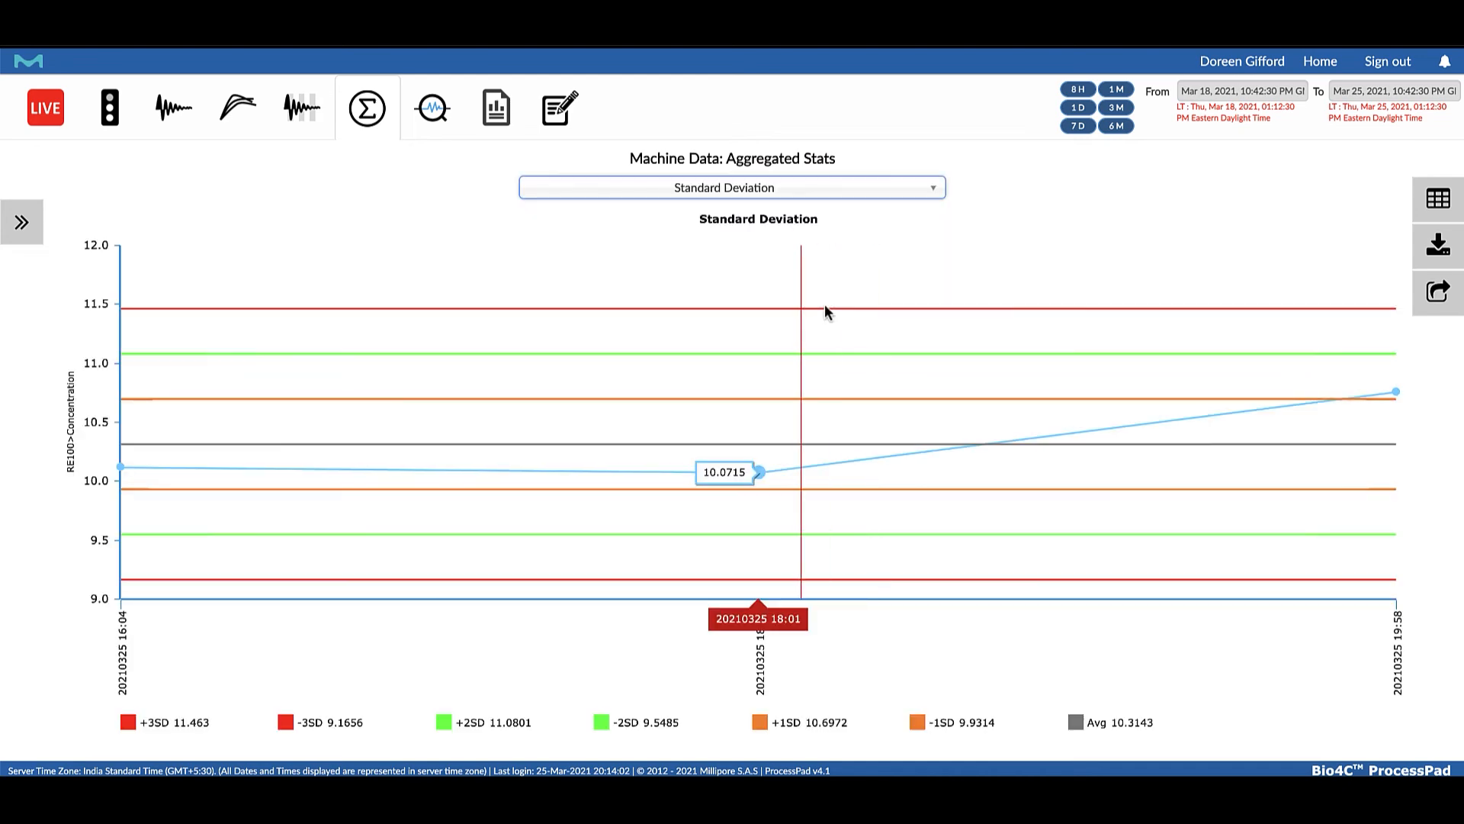
pyautogui.click(931, 189)
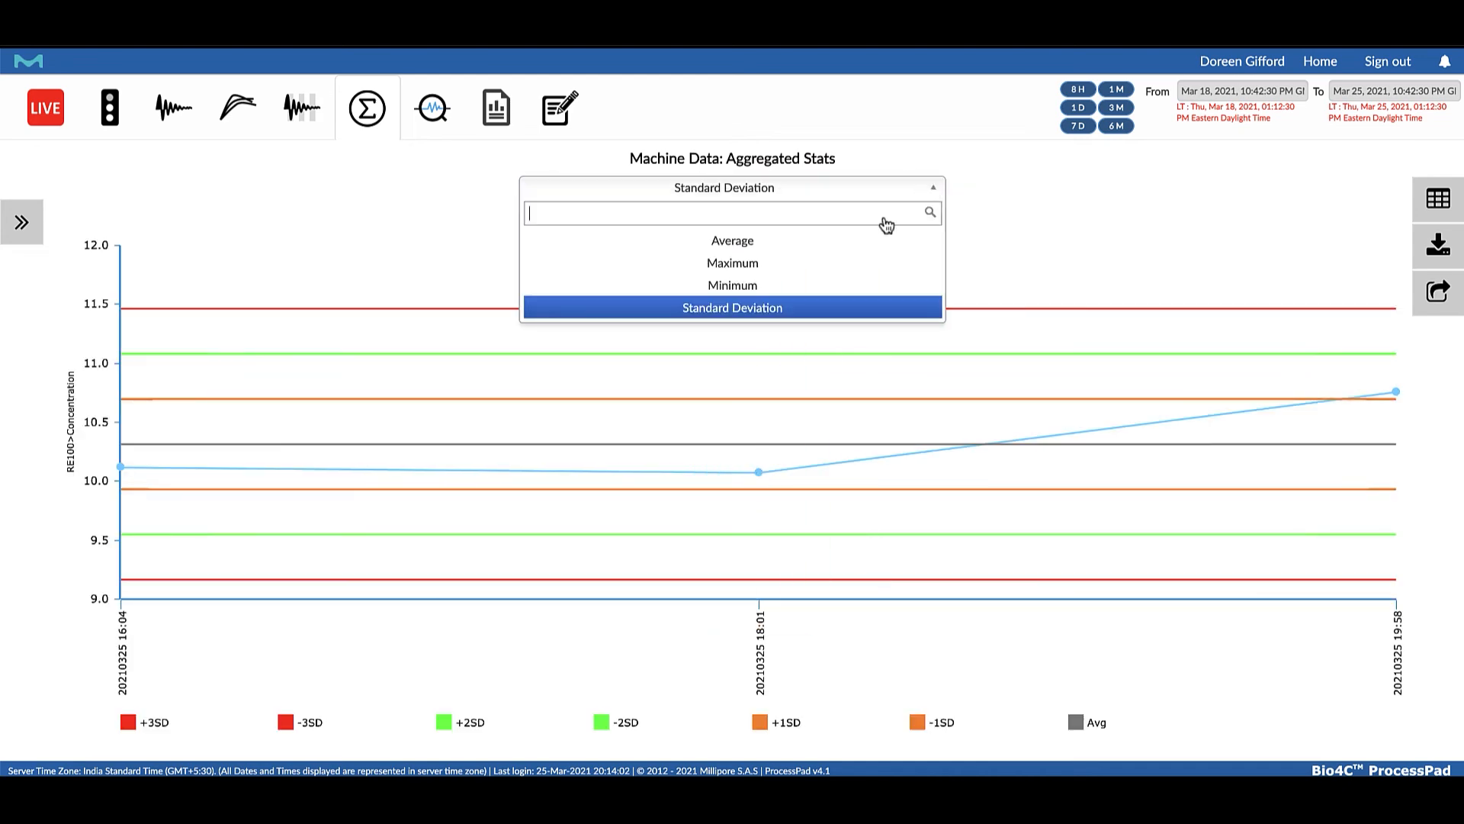
pyautogui.click(831, 263)
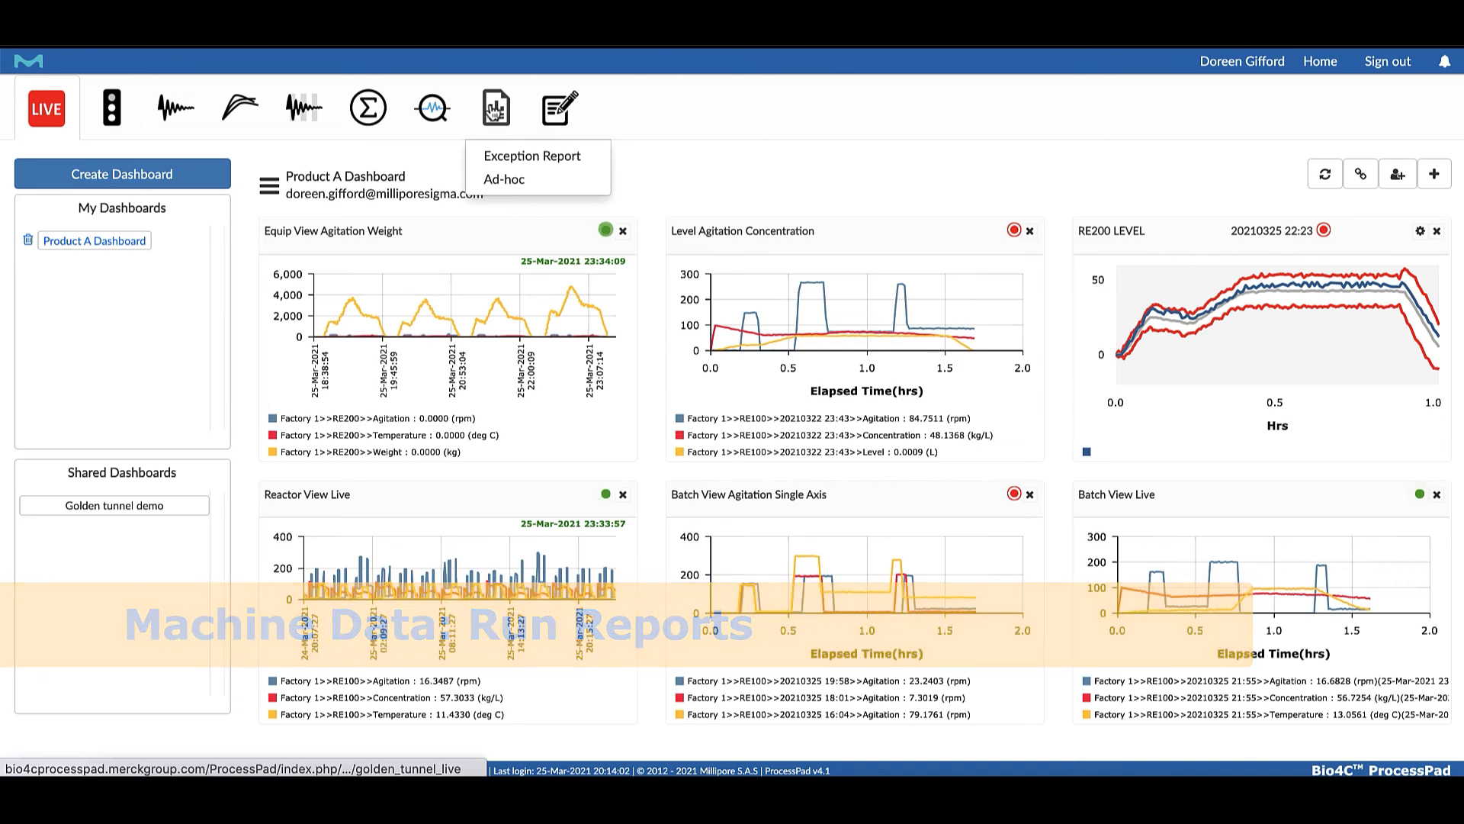
# Start a batch-mode exception report for RE100 using the Product A Exception Report template
pyautogui.click(519, 158)
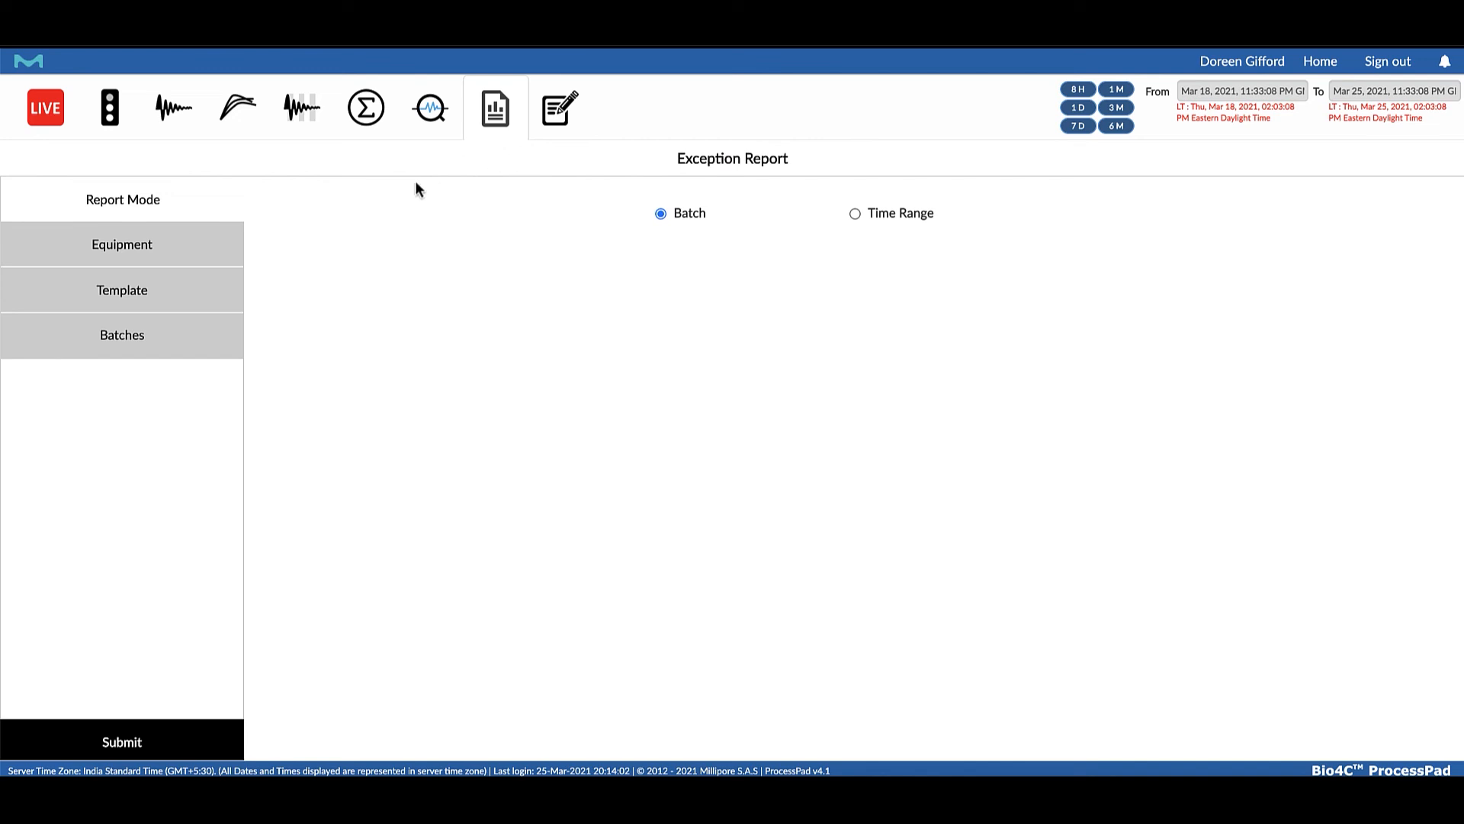
pyautogui.click(120, 250)
pyautogui.click(137, 288)
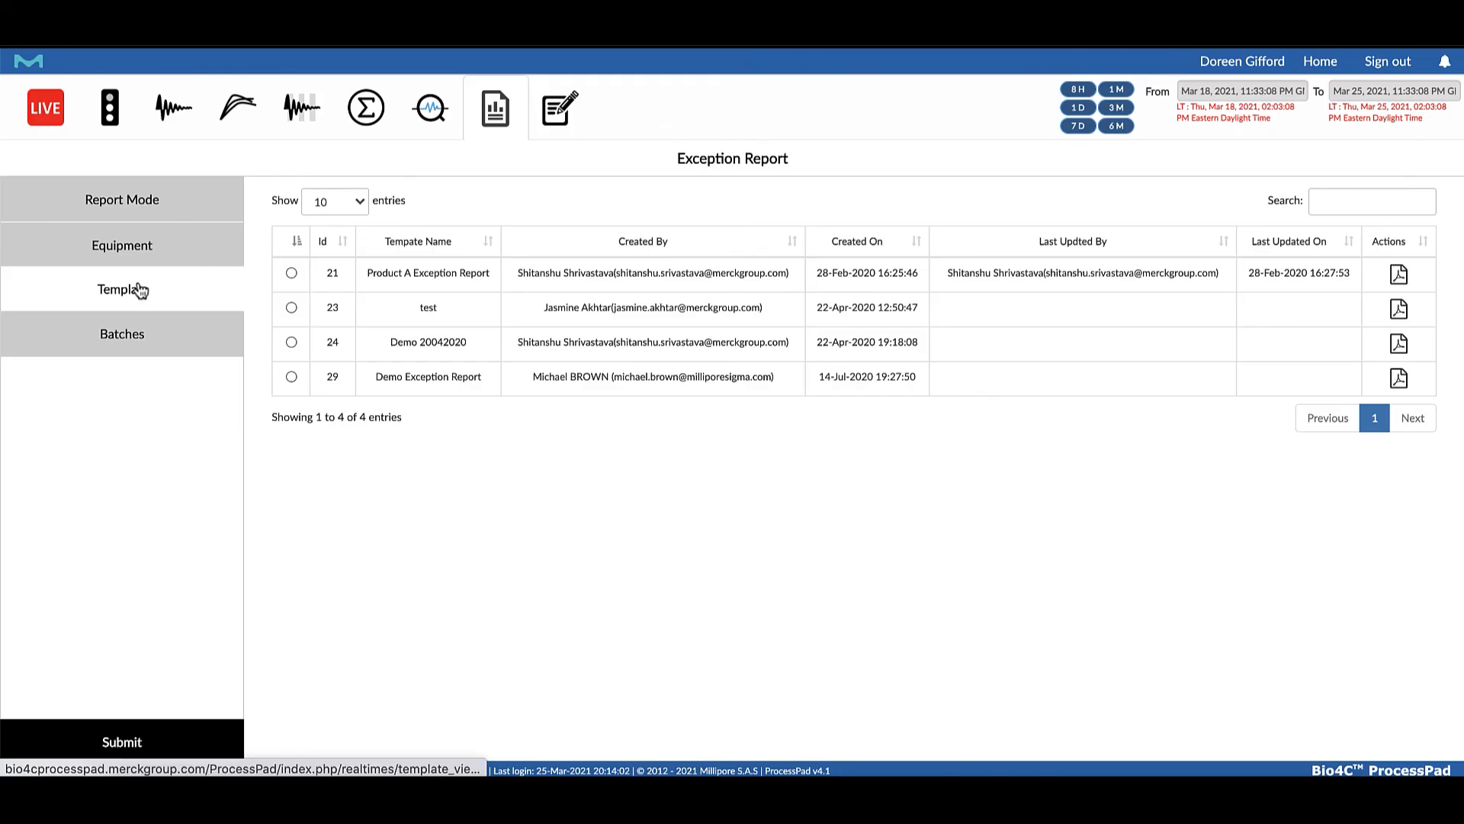
pyautogui.click(292, 276)
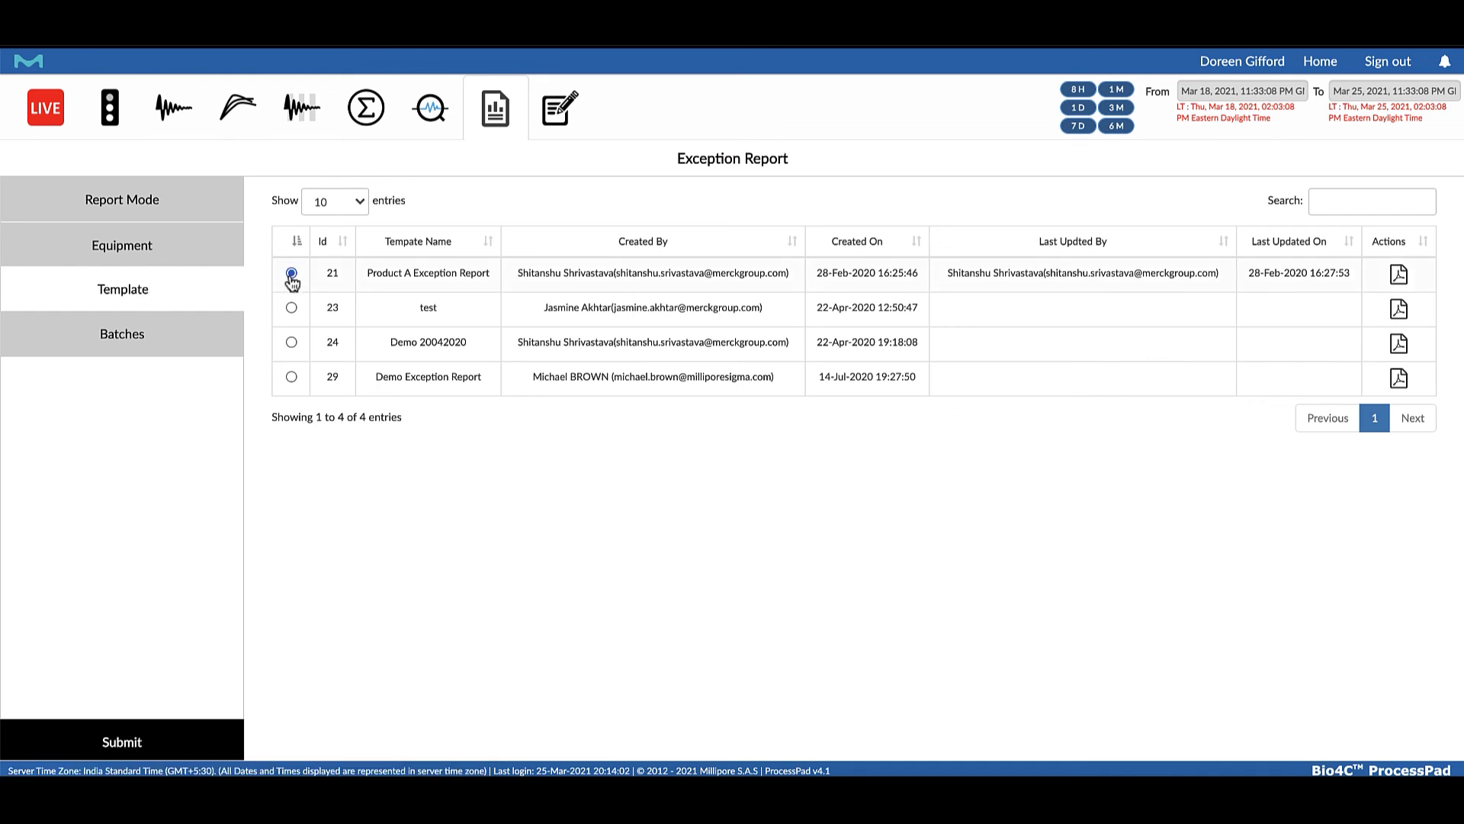
# Fetch the EFSimUnitProcedure batches from the PI historian for the exception report
pyautogui.click(164, 332)
pyautogui.click(457, 251)
pyautogui.click(416, 338)
pyautogui.click(671, 246)
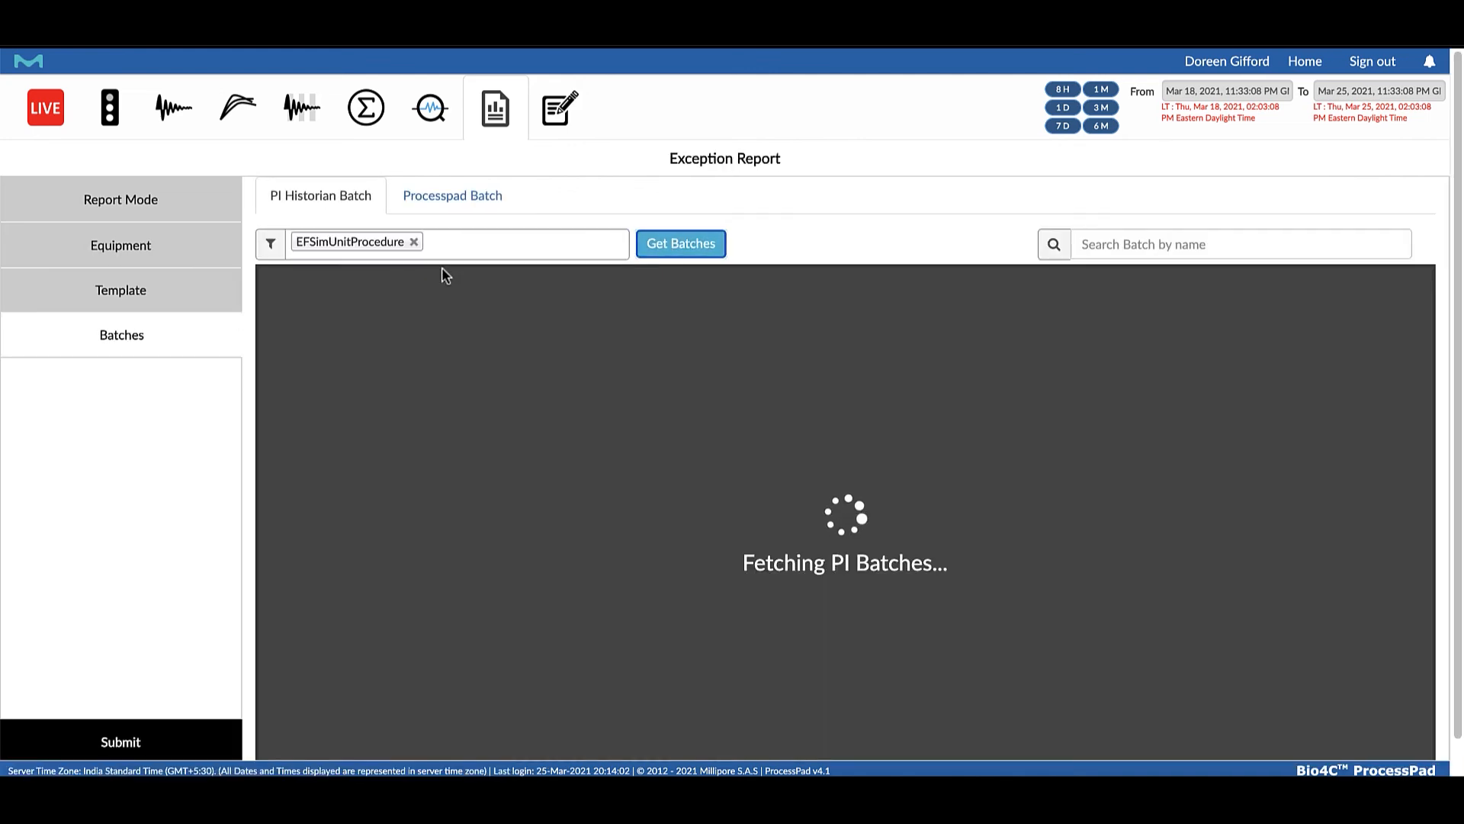
pyautogui.click(303, 302)
pyautogui.click(74, 738)
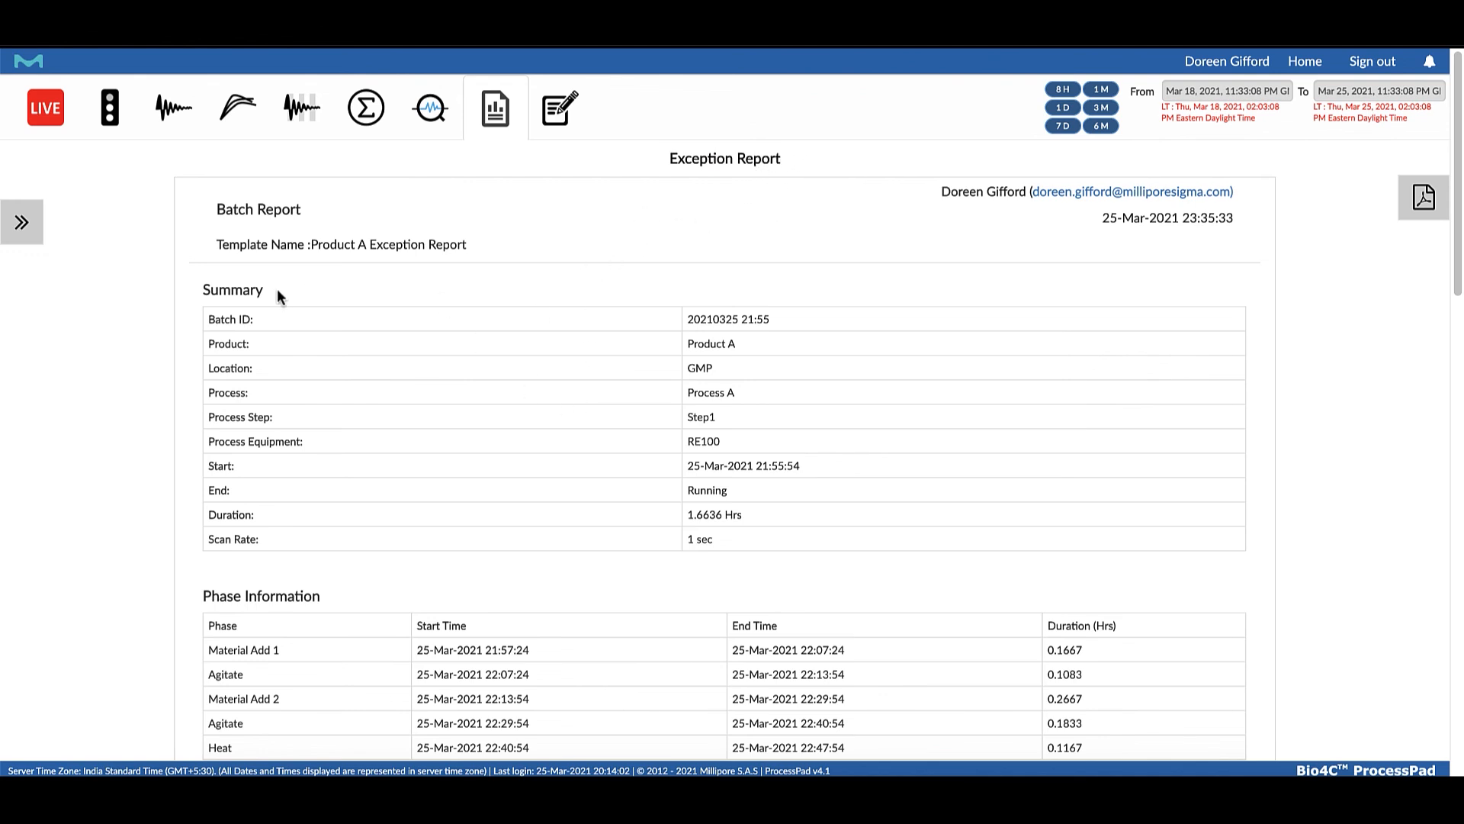
pyautogui.scroll(-3, 397, 495)
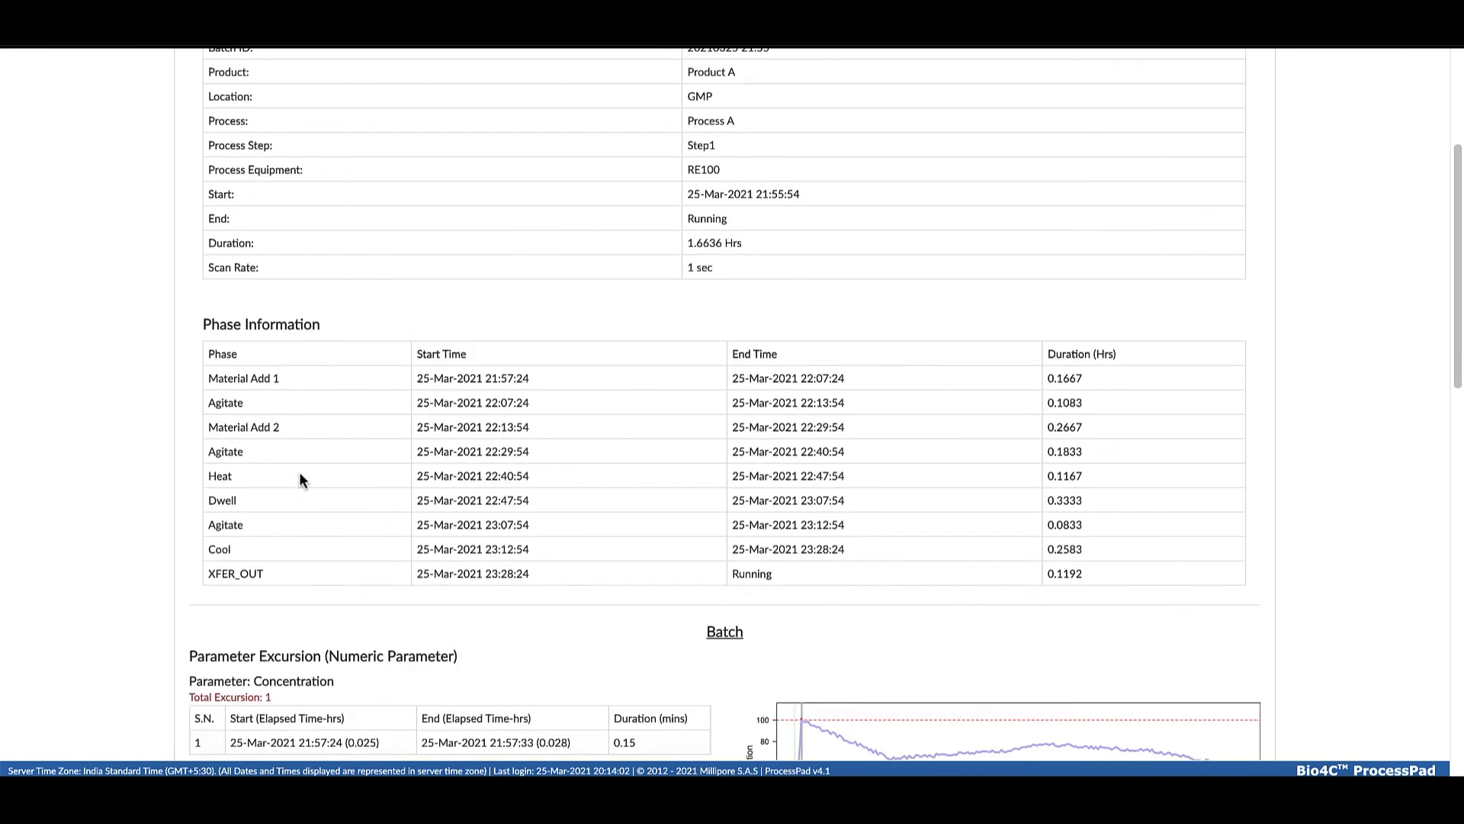
pyautogui.scroll(-3, 303, 549)
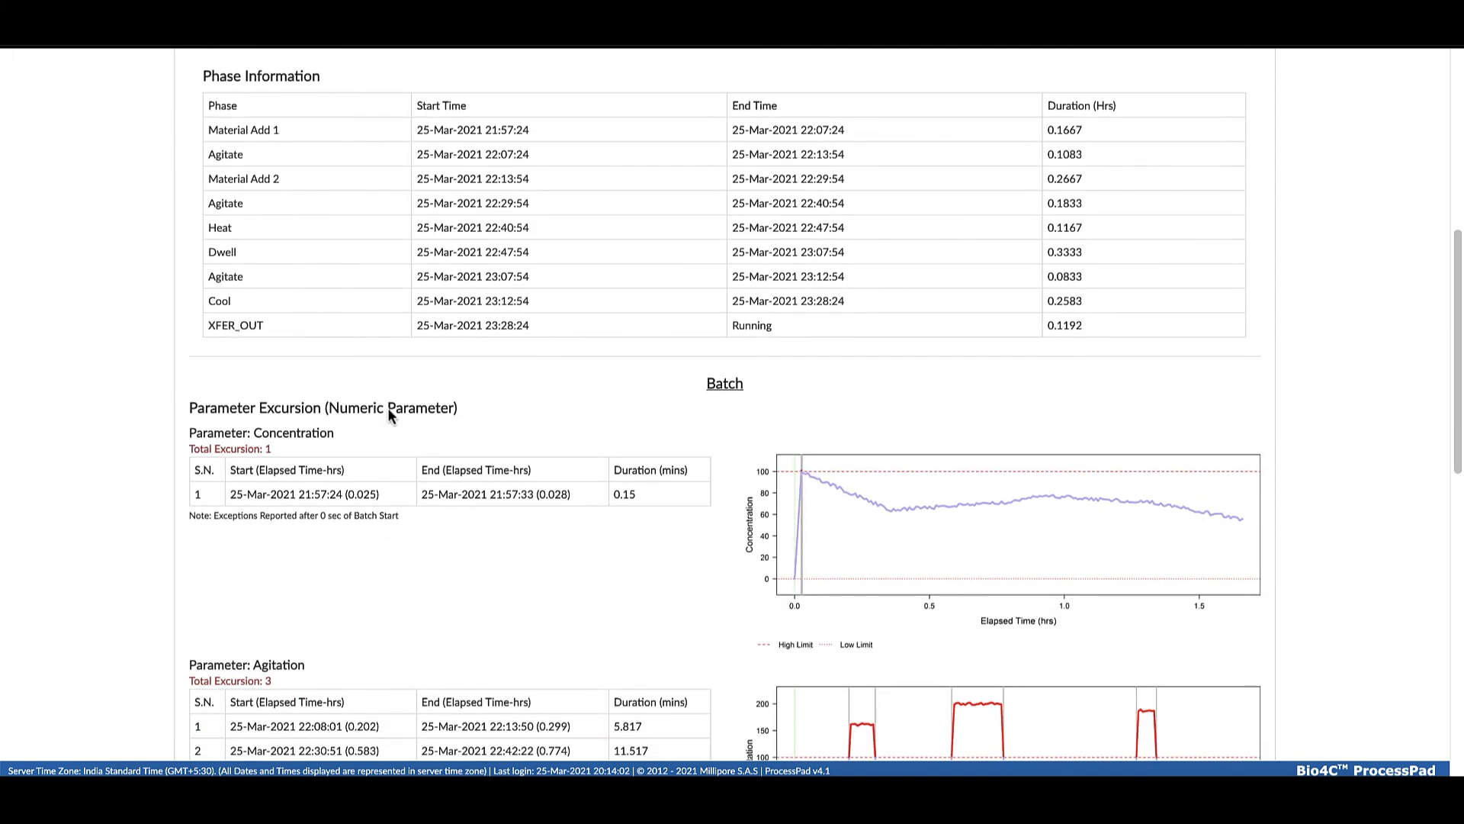
pyautogui.scroll(-3, 423, 578)
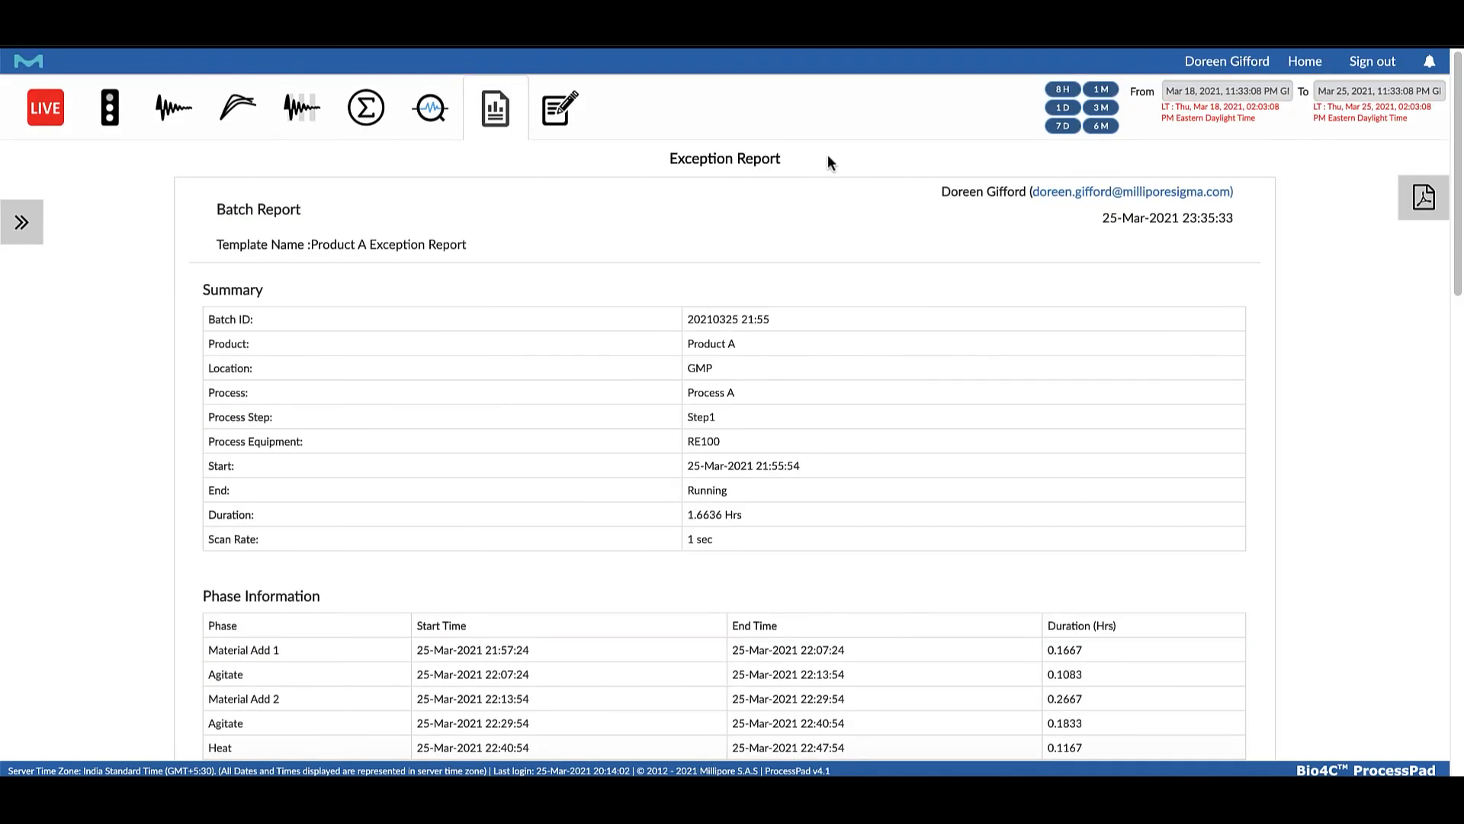
pyautogui.scroll(-1, 1423, 204)
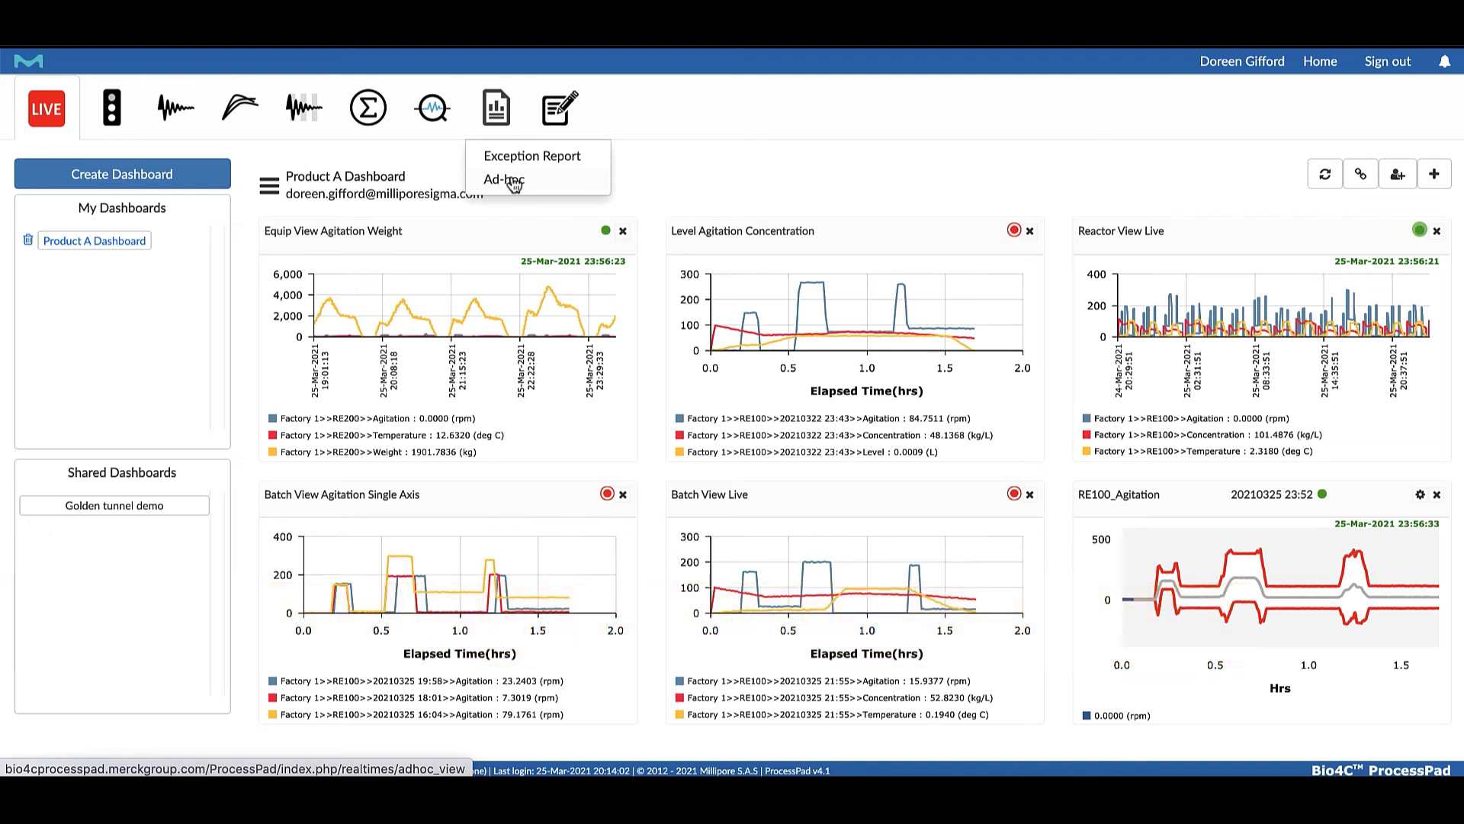
pyautogui.click(515, 183)
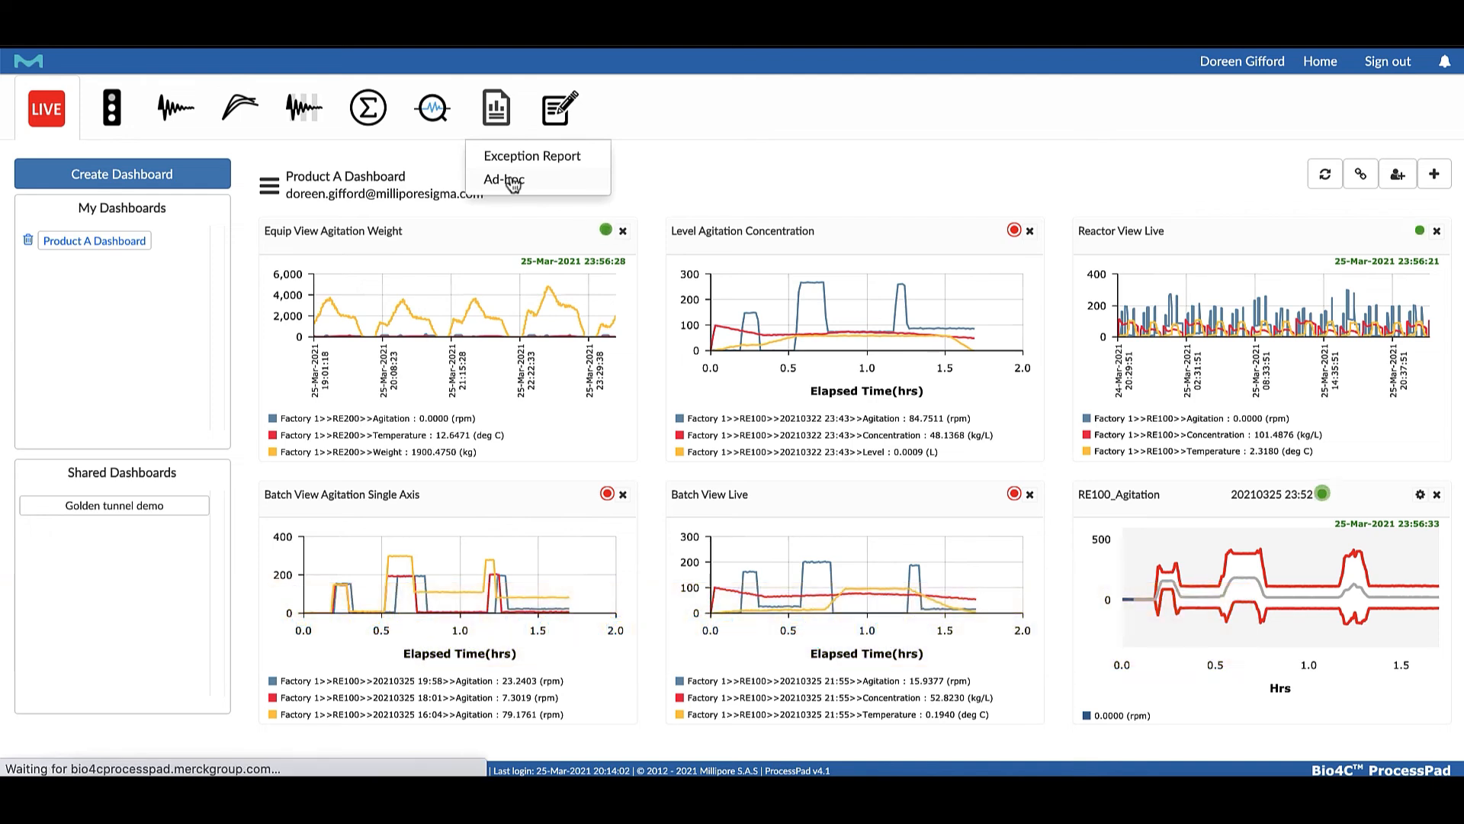
pyautogui.click(125, 245)
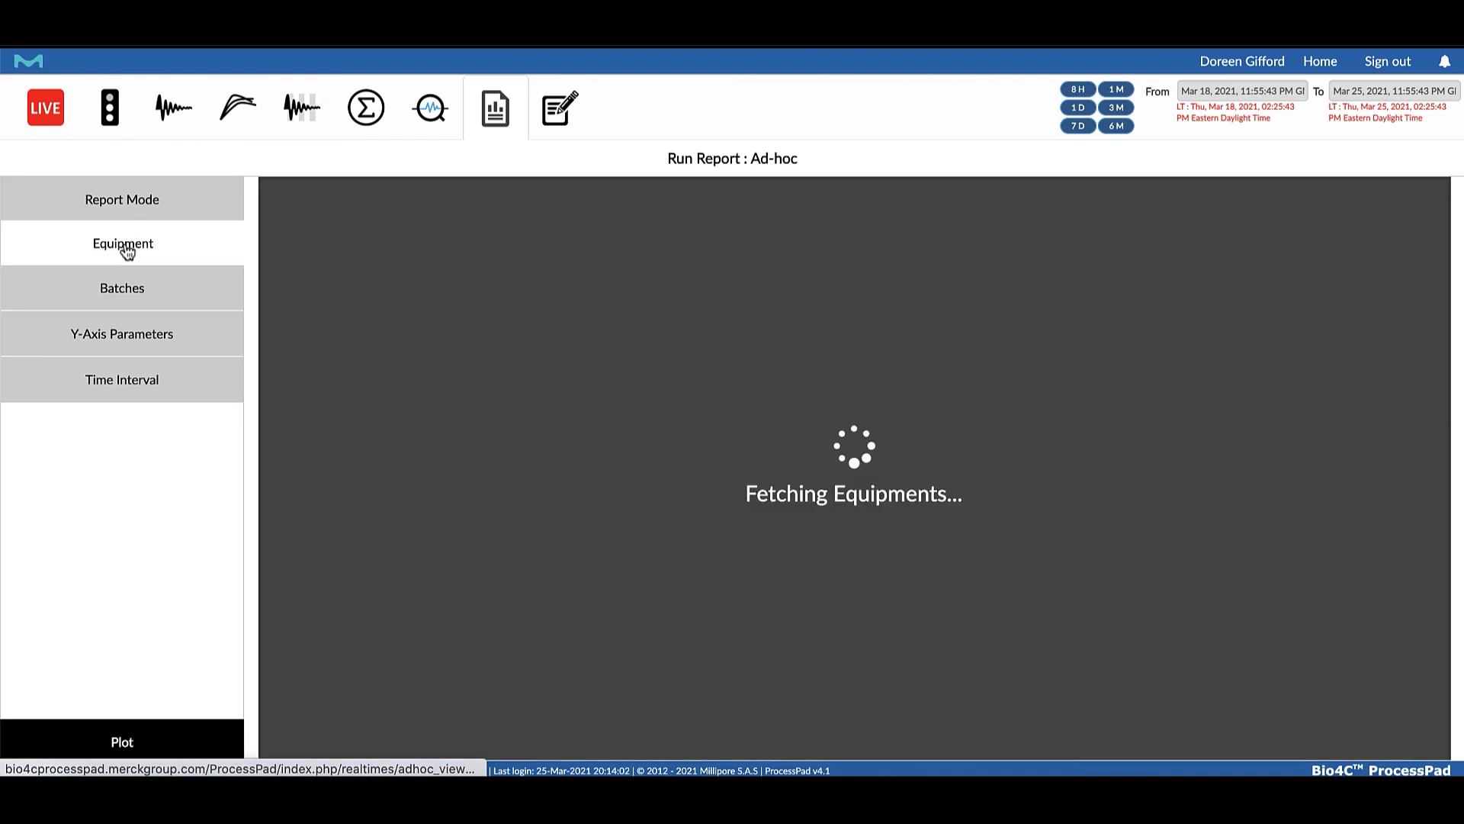
pyautogui.click(304, 263)
pyautogui.click(121, 291)
pyautogui.click(458, 243)
pyautogui.click(445, 320)
pyautogui.click(705, 252)
# Choose Agitation, Concentration, Temperature and Weight as the ad-hoc report's Y-axis parameters
pyautogui.click(155, 340)
pyautogui.click(305, 288)
pyautogui.click(304, 335)
pyautogui.click(1178, 288)
pyautogui.click(1178, 311)
# Set the time interval to 7 seconds, generate the ad-hoc report and review its summary and data table
pyautogui.click(136, 381)
pyautogui.click(729, 243)
pyautogui.write('7')
pyautogui.click(706, 277)
pyautogui.click(122, 741)
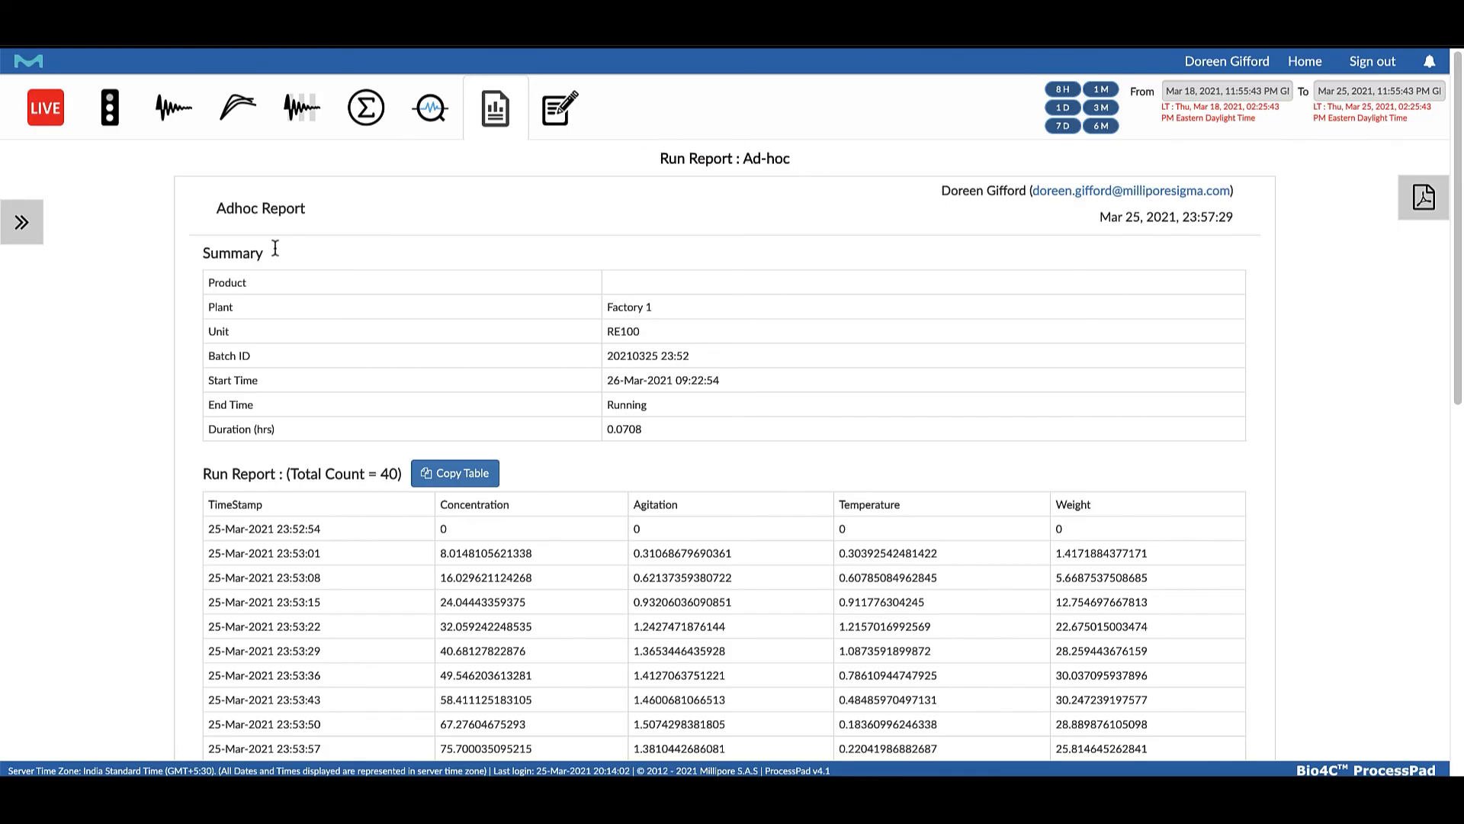
pyautogui.scroll(-3, 532, 409)
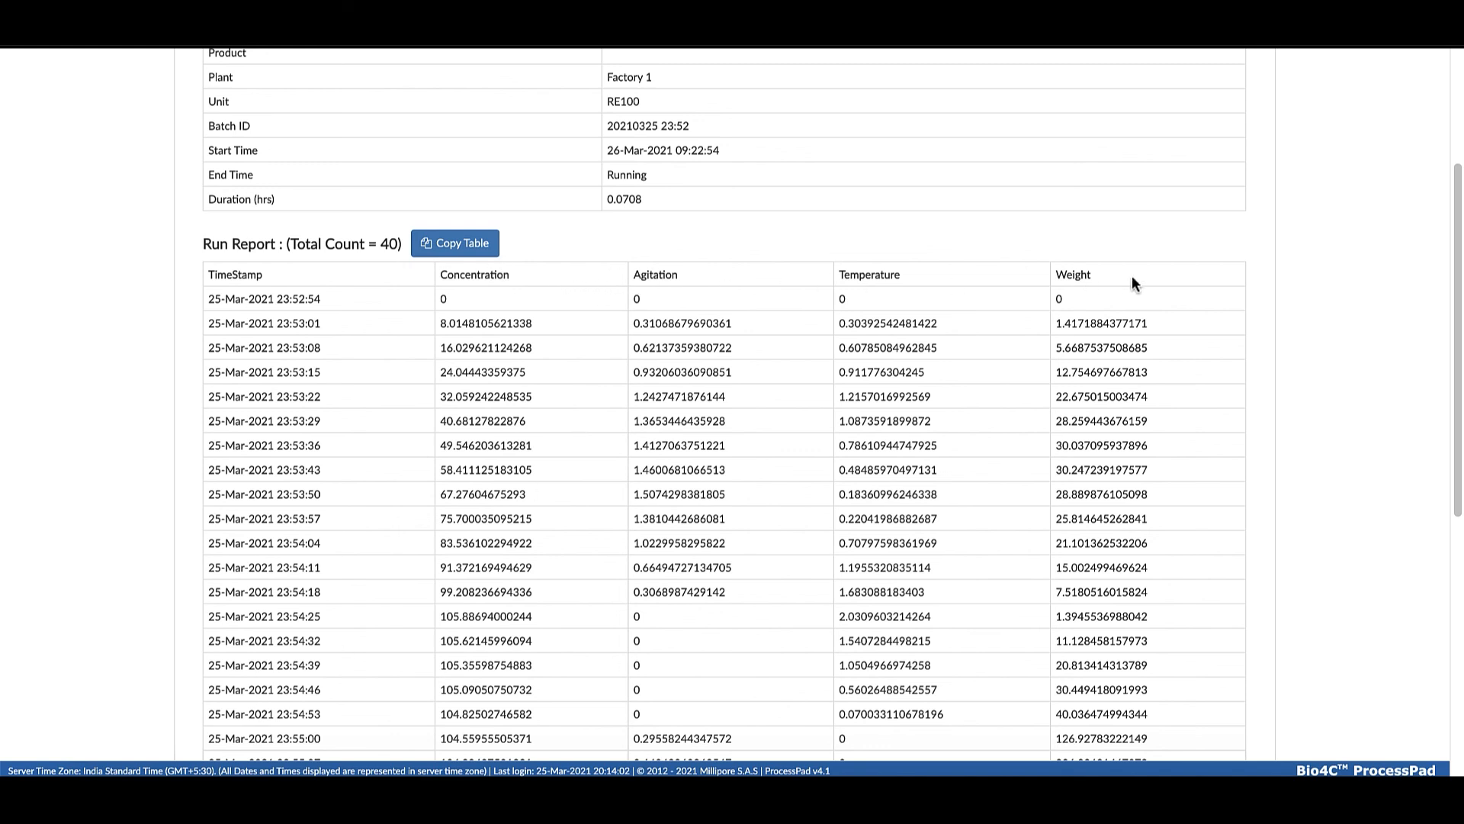
# Save the ad-hoc run report table as an Excel file and dismiss the download notice
pyautogui.click(456, 245)
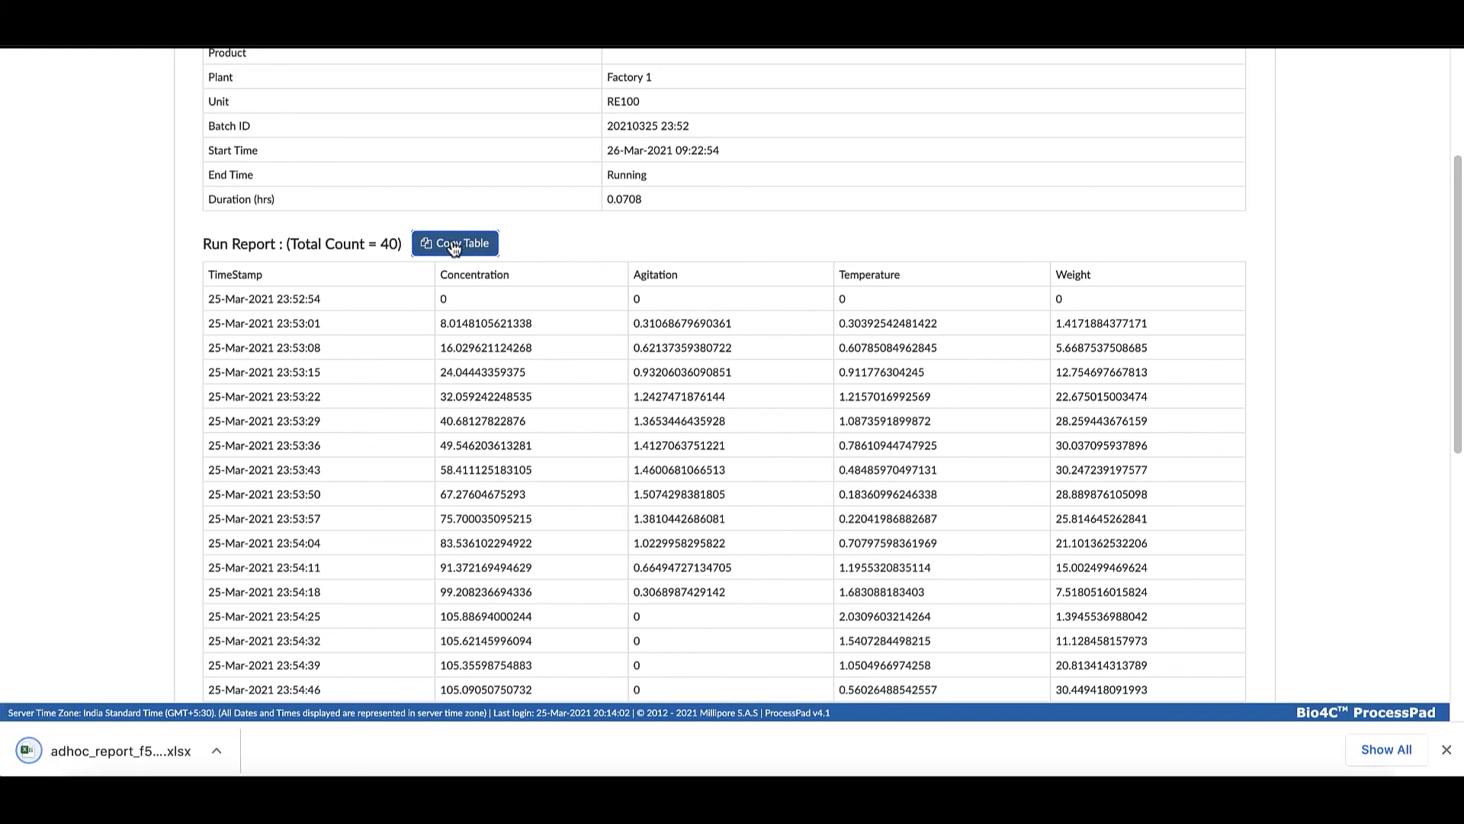
pyautogui.click(1446, 750)
pyautogui.scroll(1, 624, 313)
pyautogui.scroll(3, 624, 313)
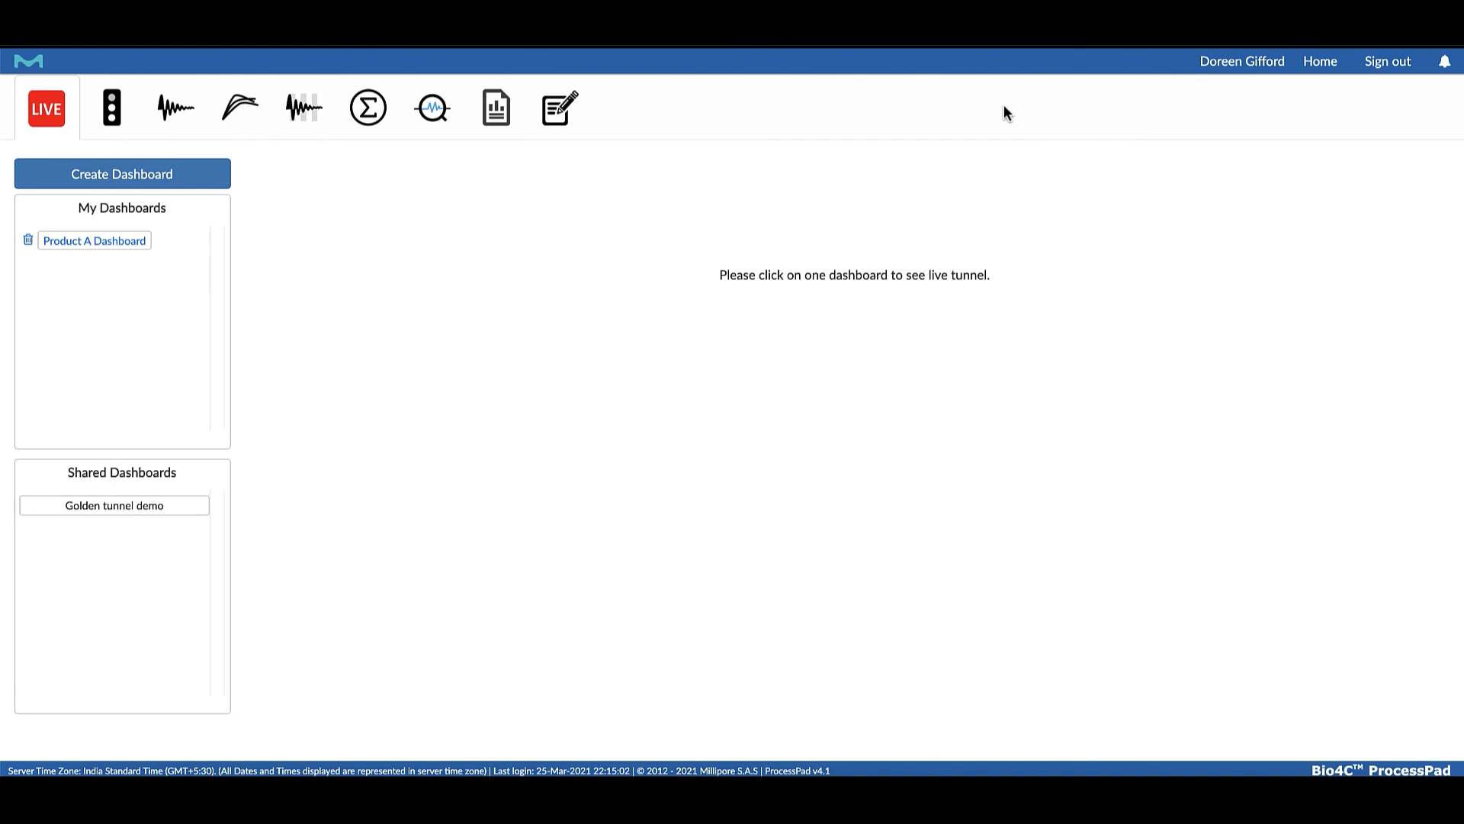
# Open the Product A Dashboard and refresh its live charts
pyautogui.click(74, 243)
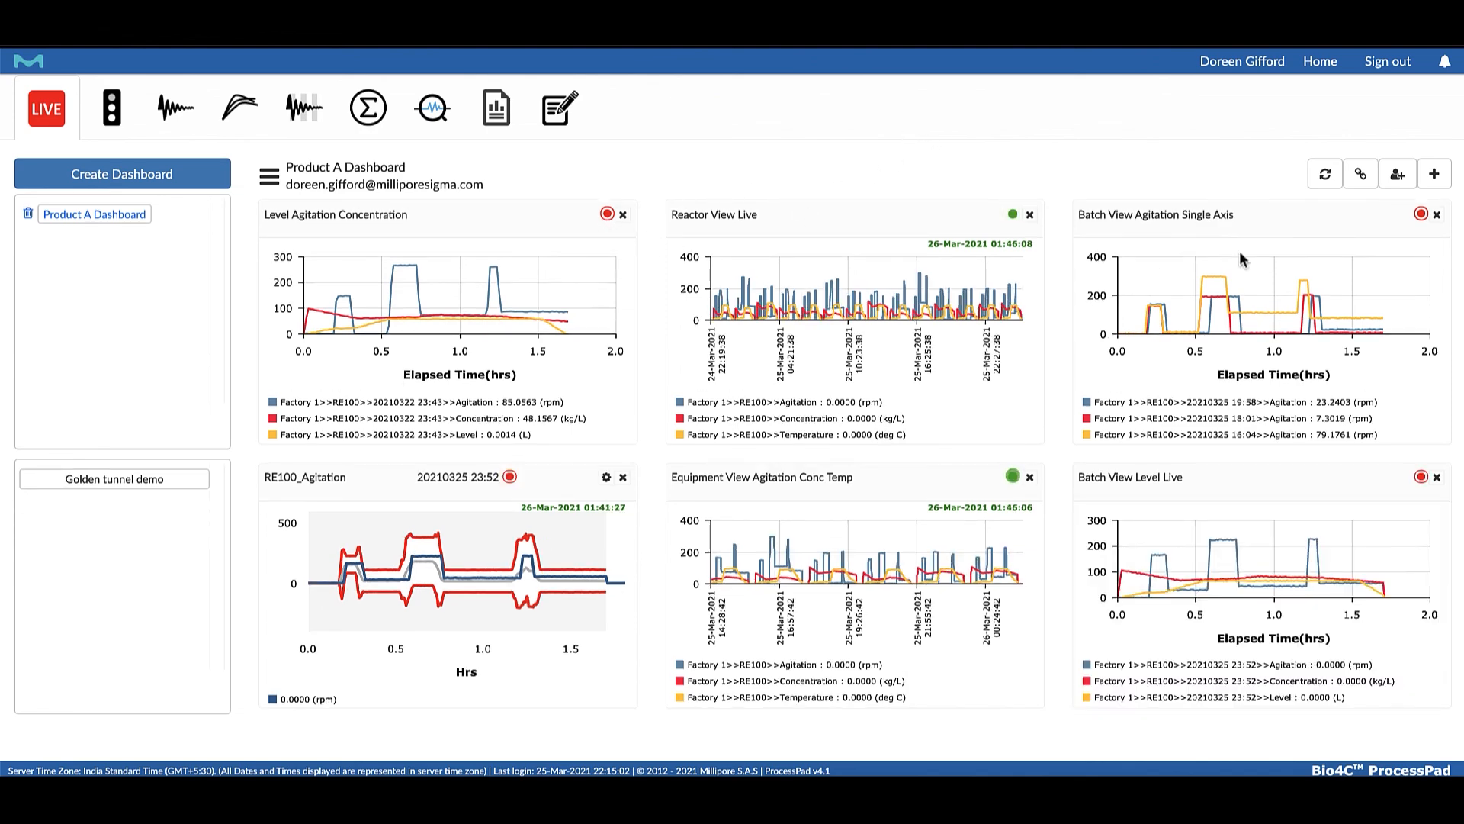
pyautogui.click(1324, 174)
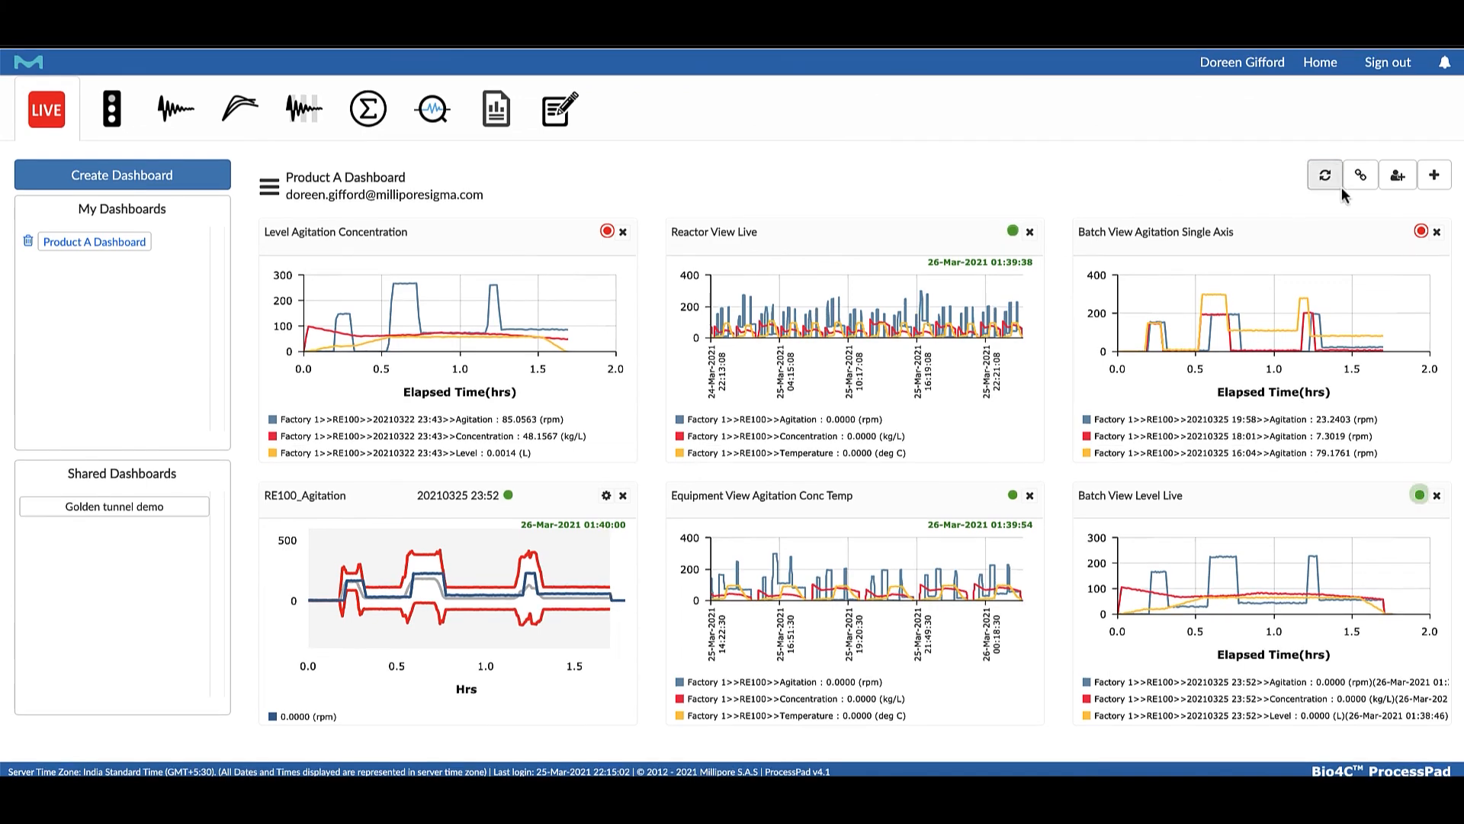
# Share the Product A Dashboard with a colleague's e-mail account and generate a public URL for it
pyautogui.click(1398, 183)
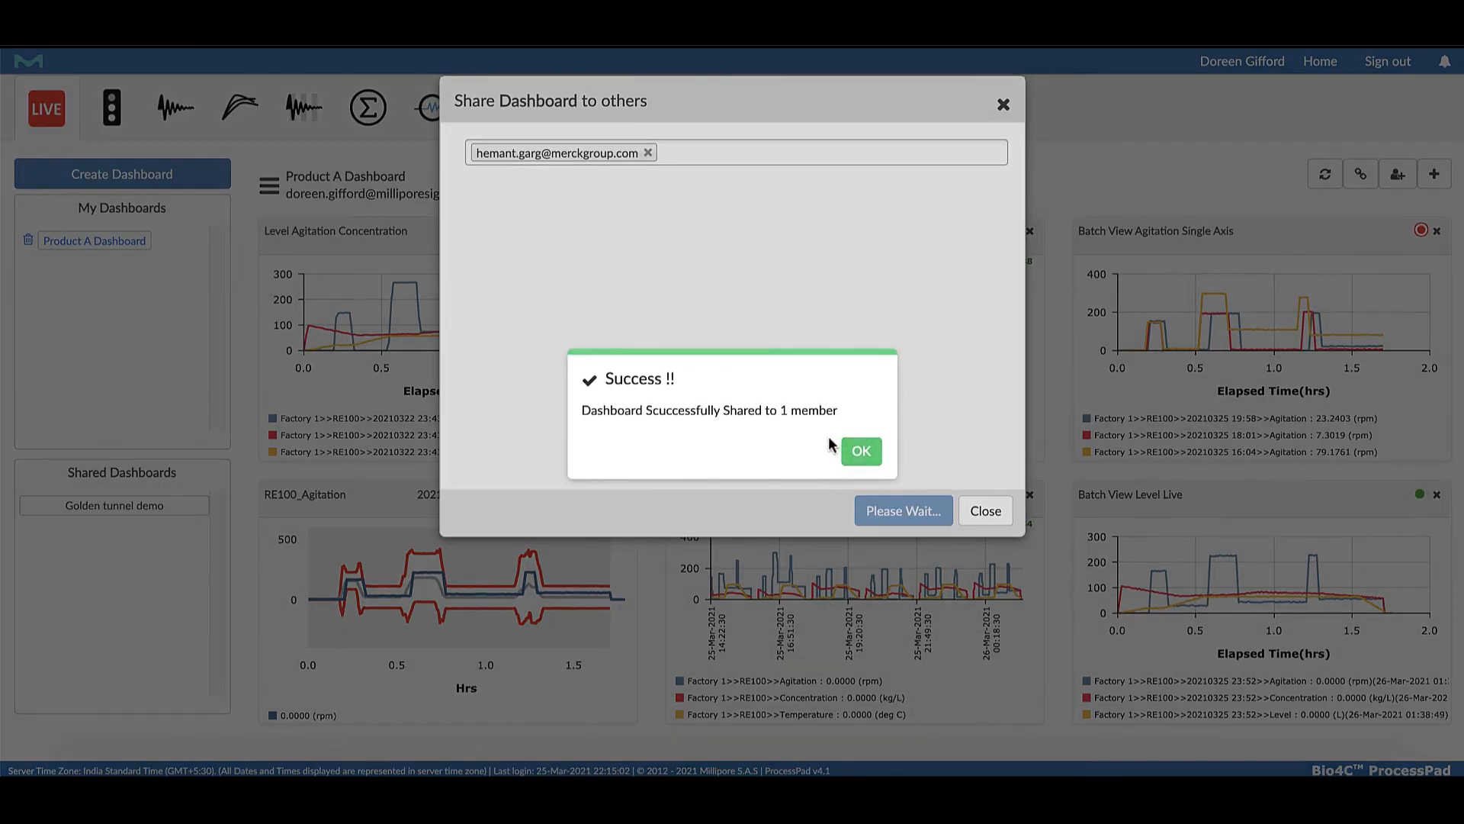
pyautogui.click(858, 449)
pyautogui.click(1361, 178)
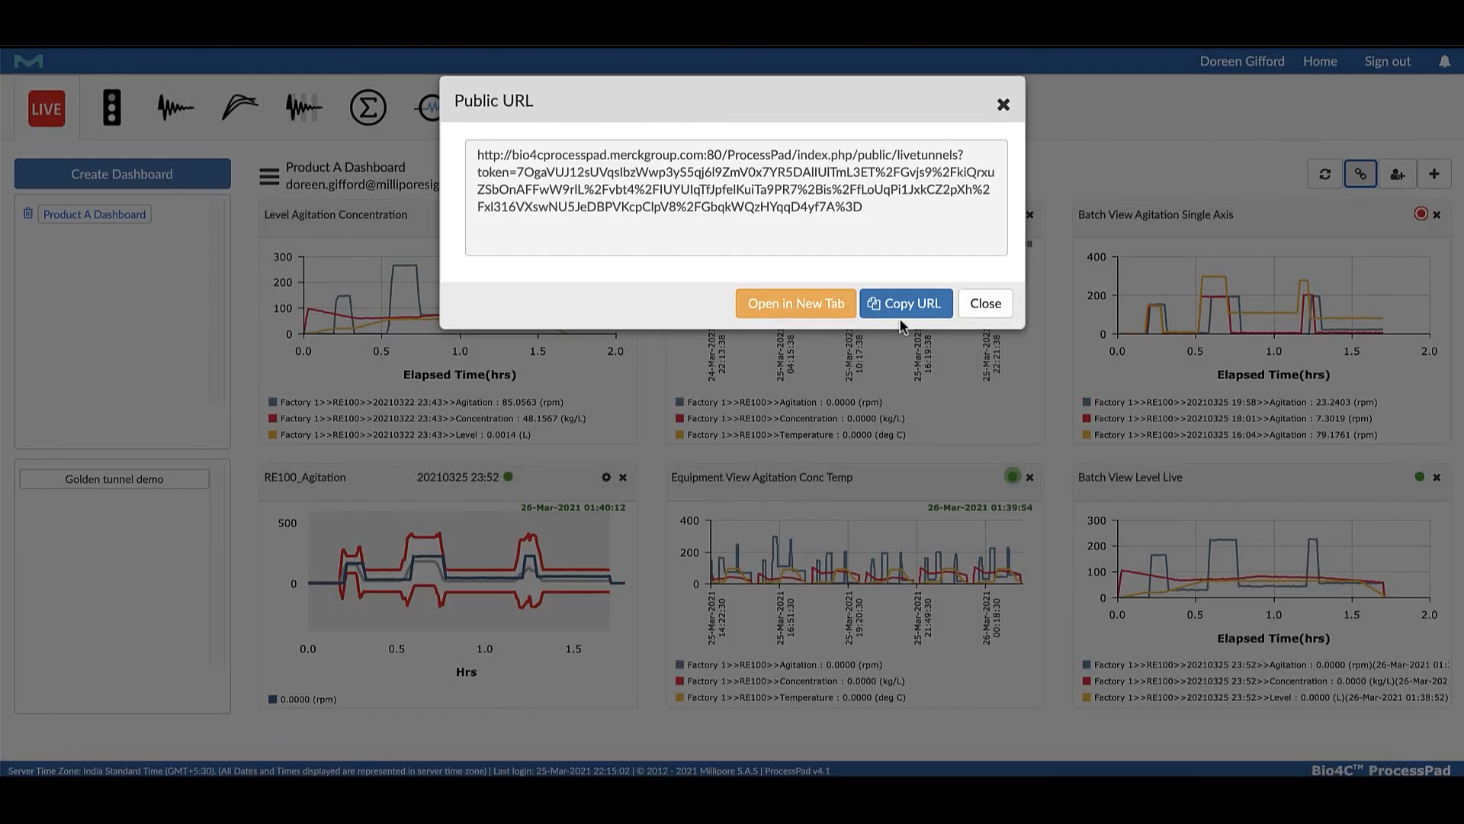
pyautogui.click(901, 316)
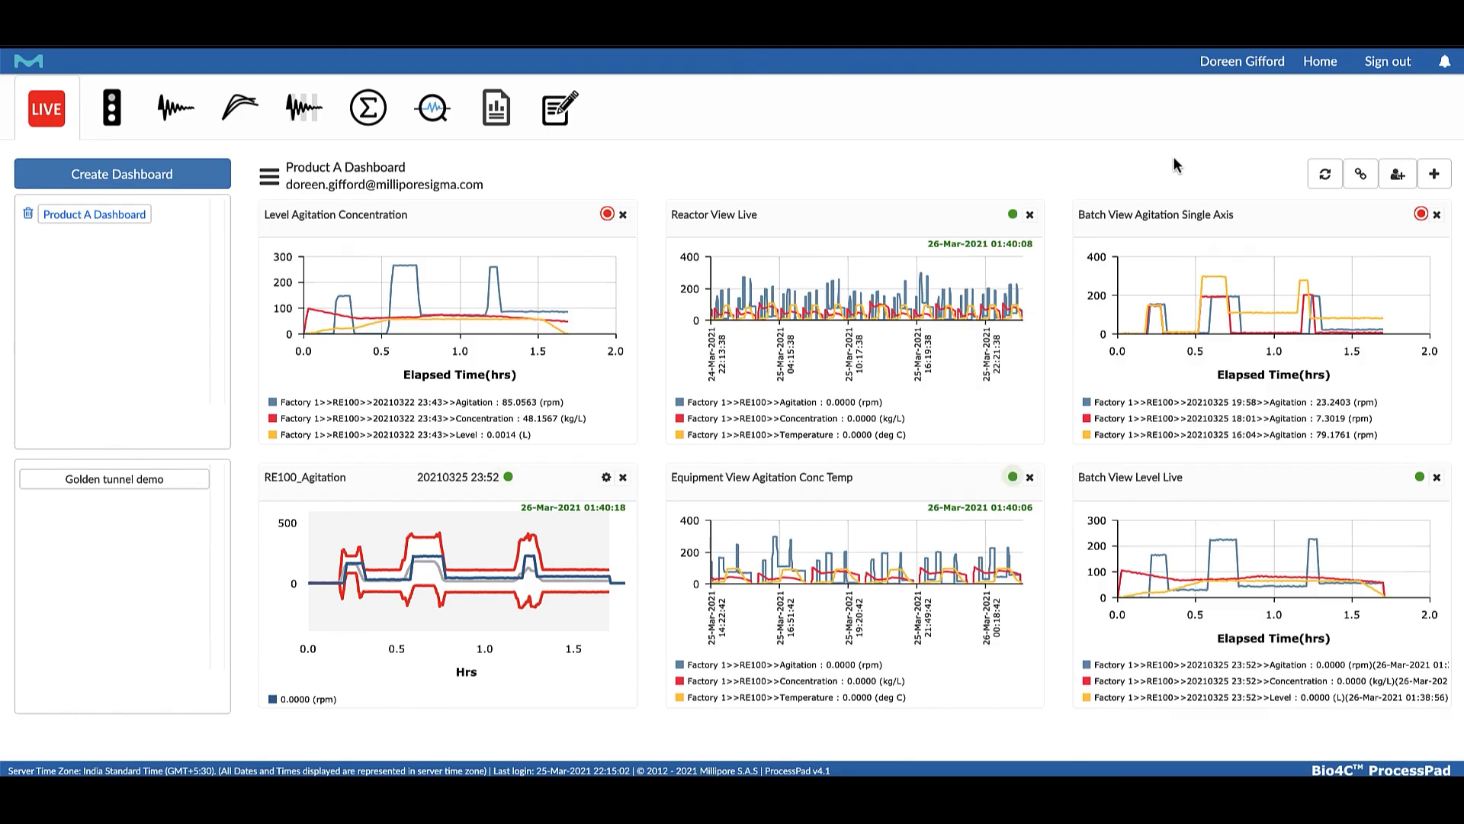